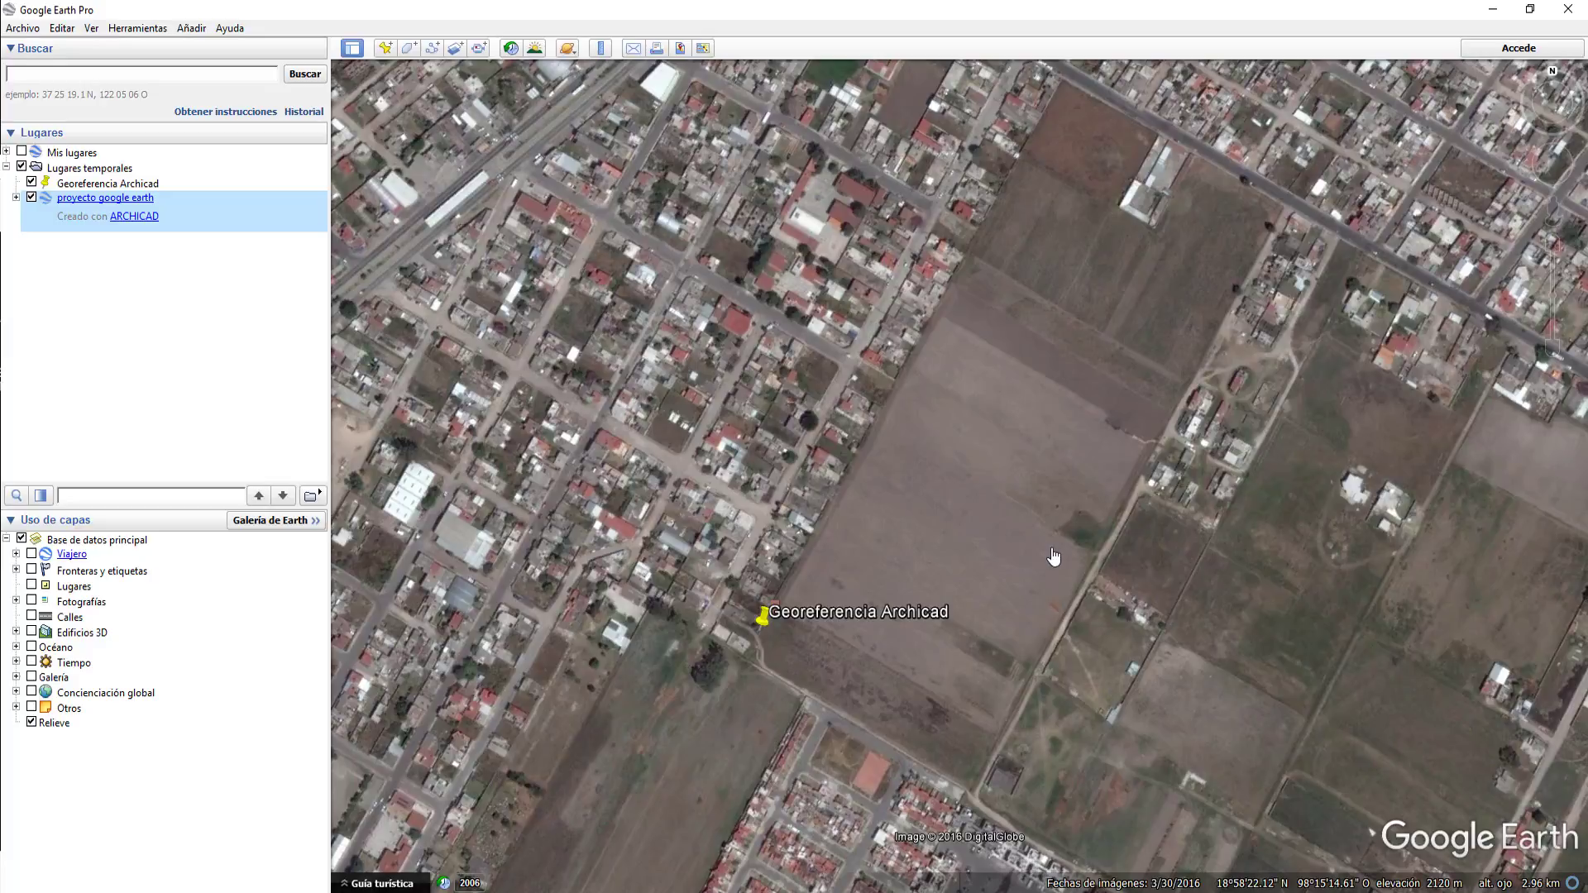
# Show the thumbnails of the open Chrome windows from the taskbar.
pyautogui.click(671, 892)
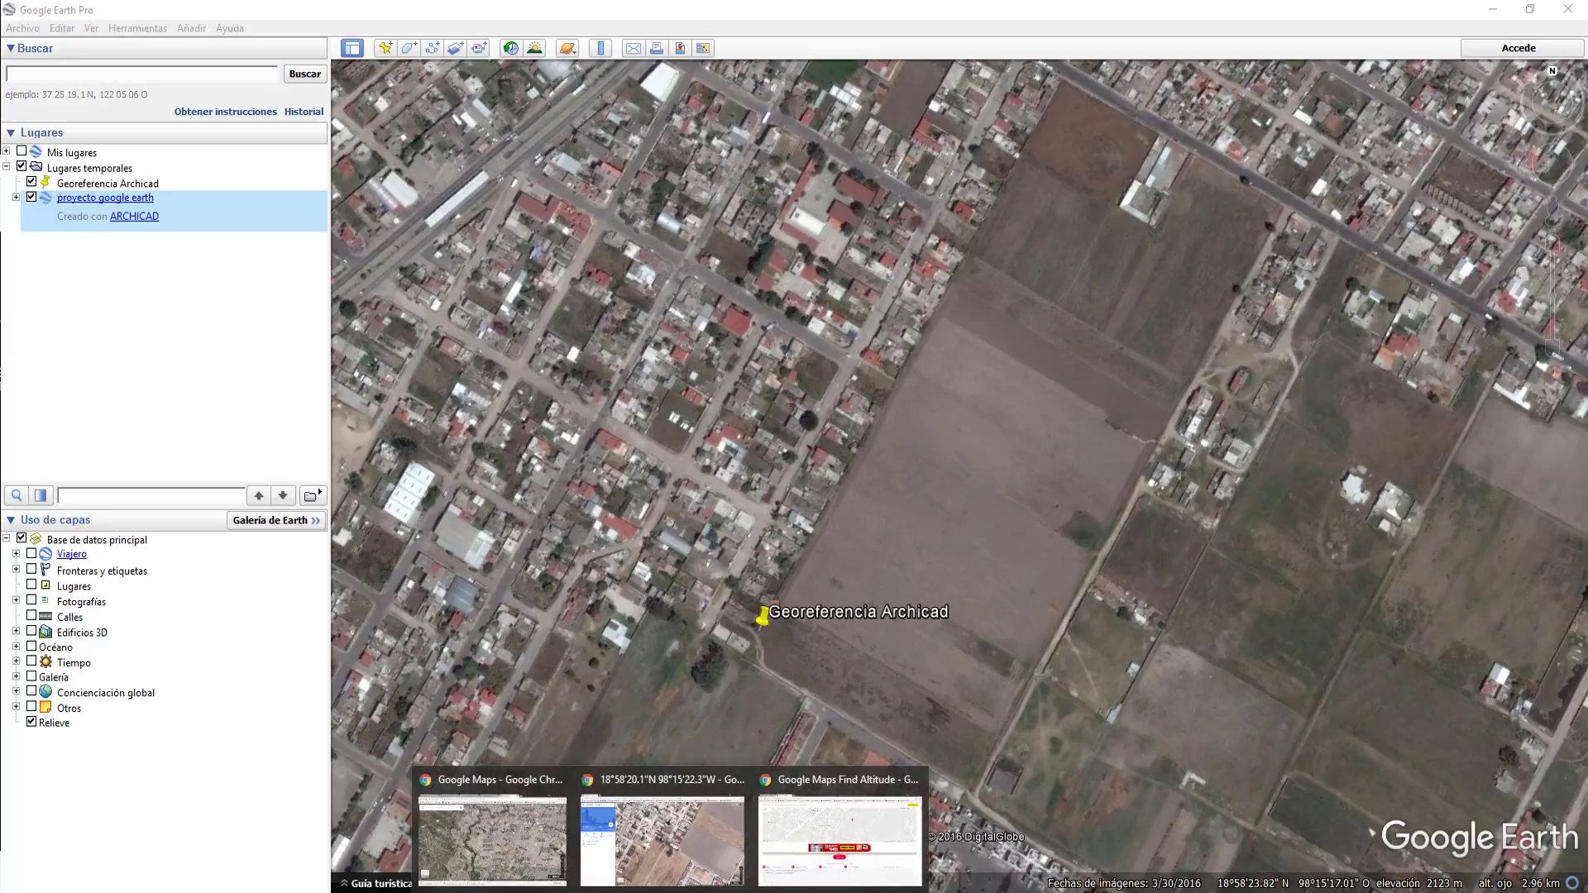
# Switch to the Google Maps window and bring the project fields into view.
pyautogui.click(667, 845)
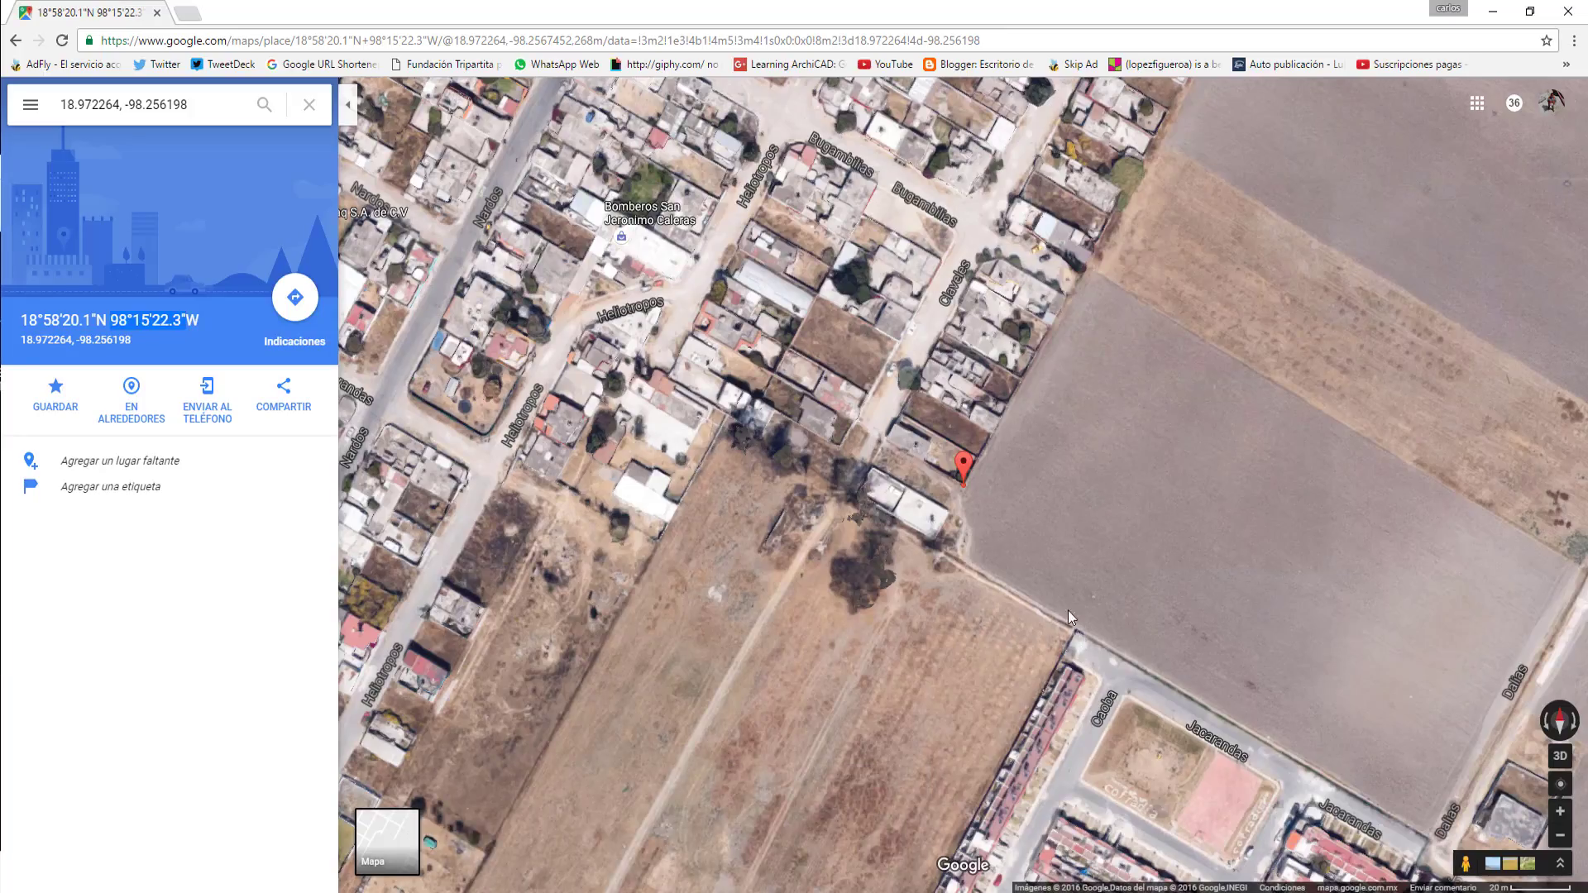
pyautogui.scroll(-3, 1062, 577)
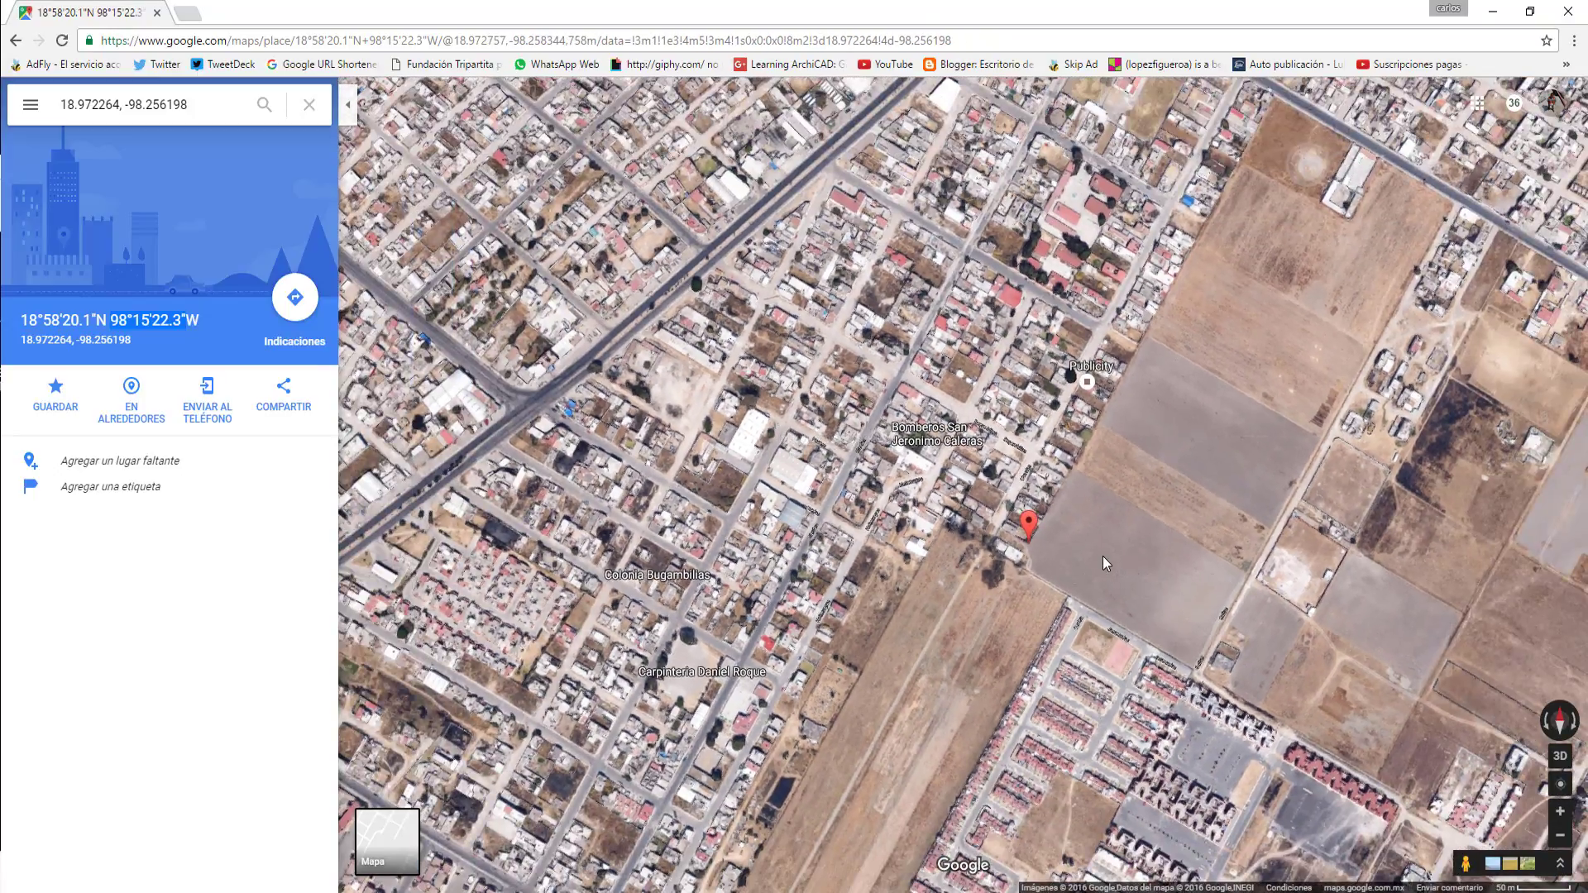
pyautogui.moveTo(1103, 556)
pyautogui.mouseDown()
pyautogui.moveTo(908, 634)
pyautogui.moveTo(876, 670)
pyautogui.mouseUp()
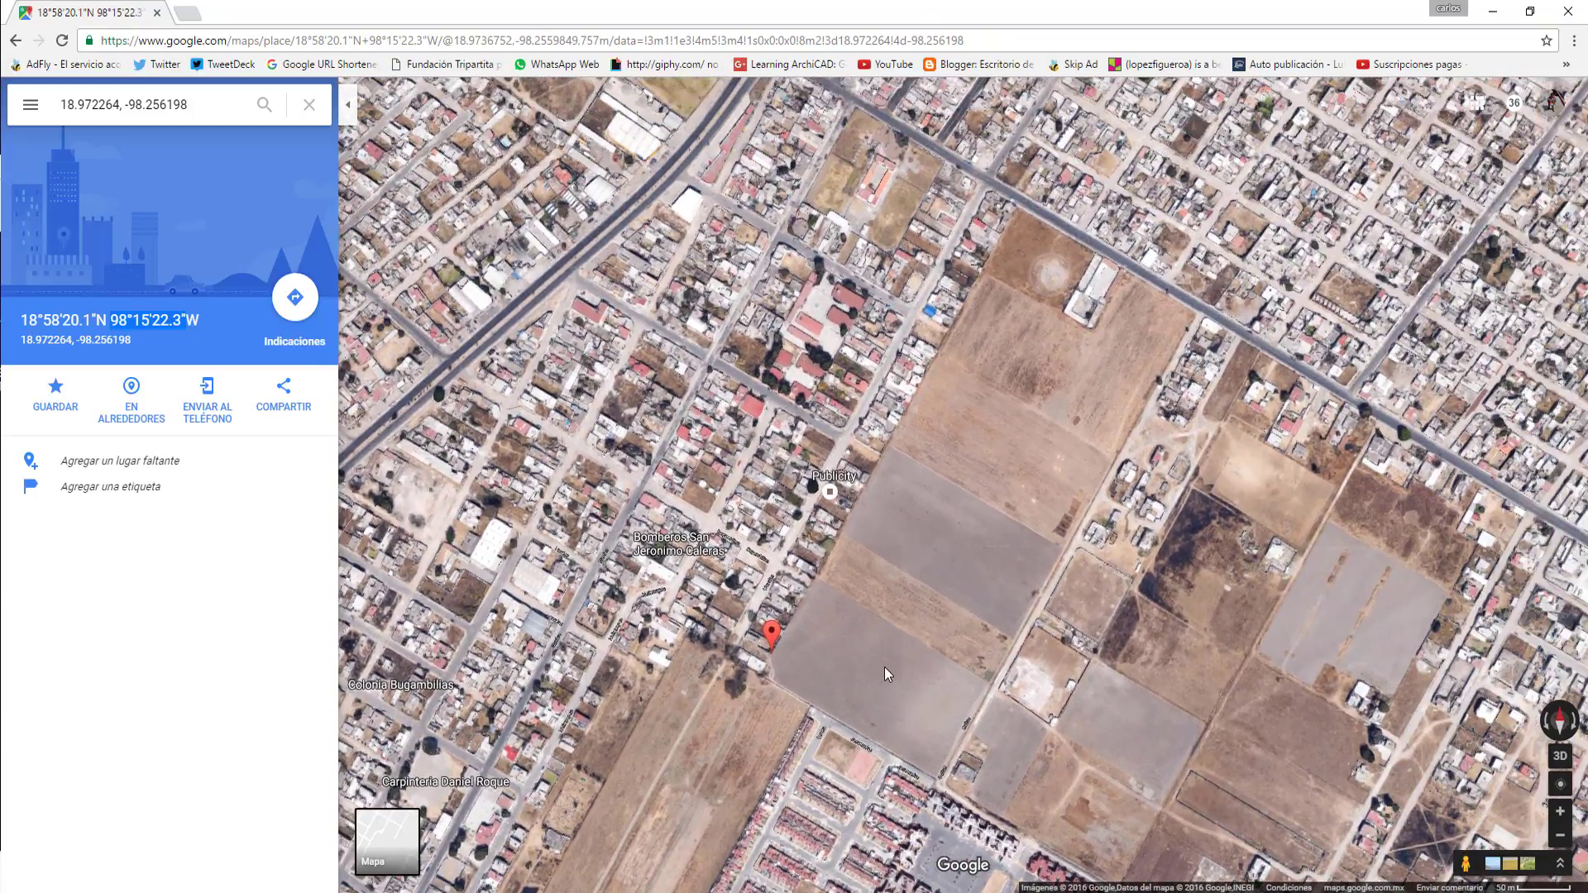
pyautogui.scroll(1, 885, 667)
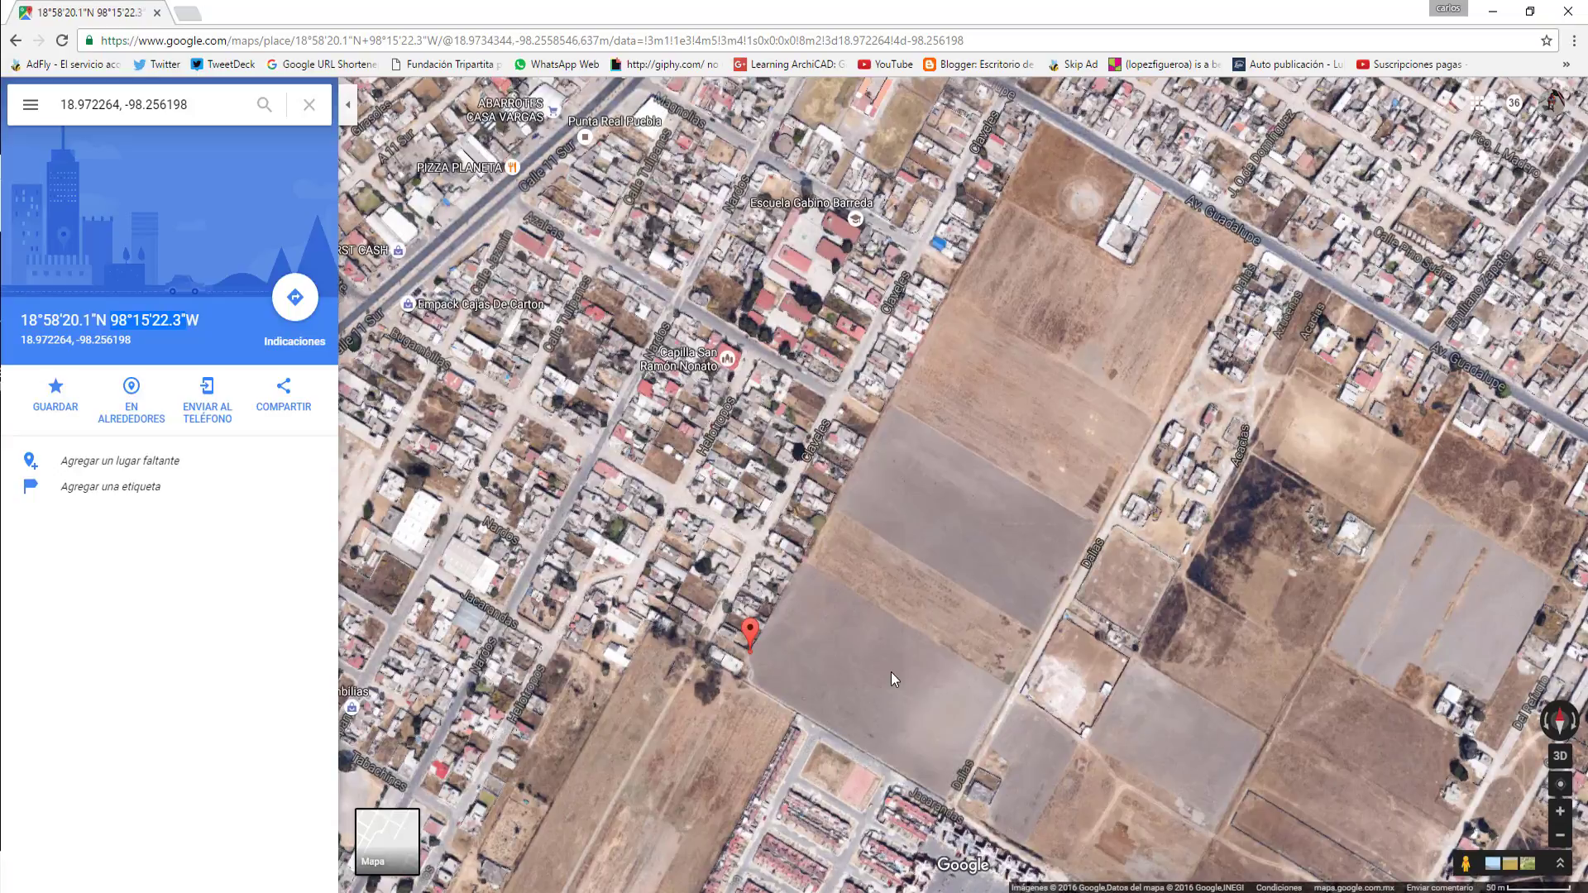
pyautogui.moveTo(890, 671); pyautogui.dragTo(904, 648)
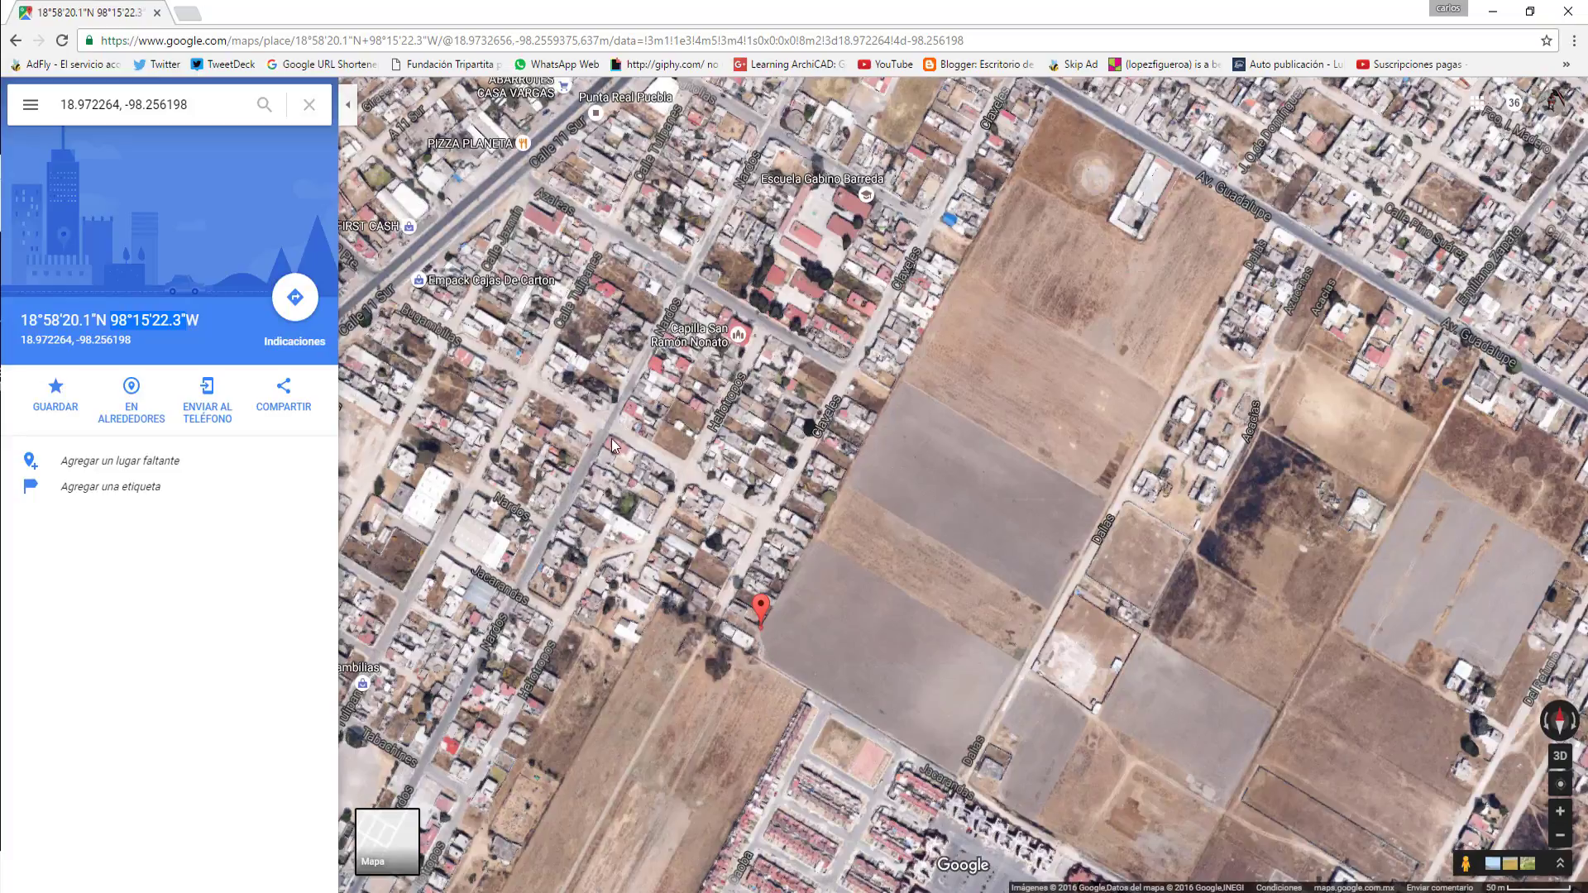
# Clear the coordinate search and centre the fields beside Av. Guadalupe.
pyautogui.click(382, 162)
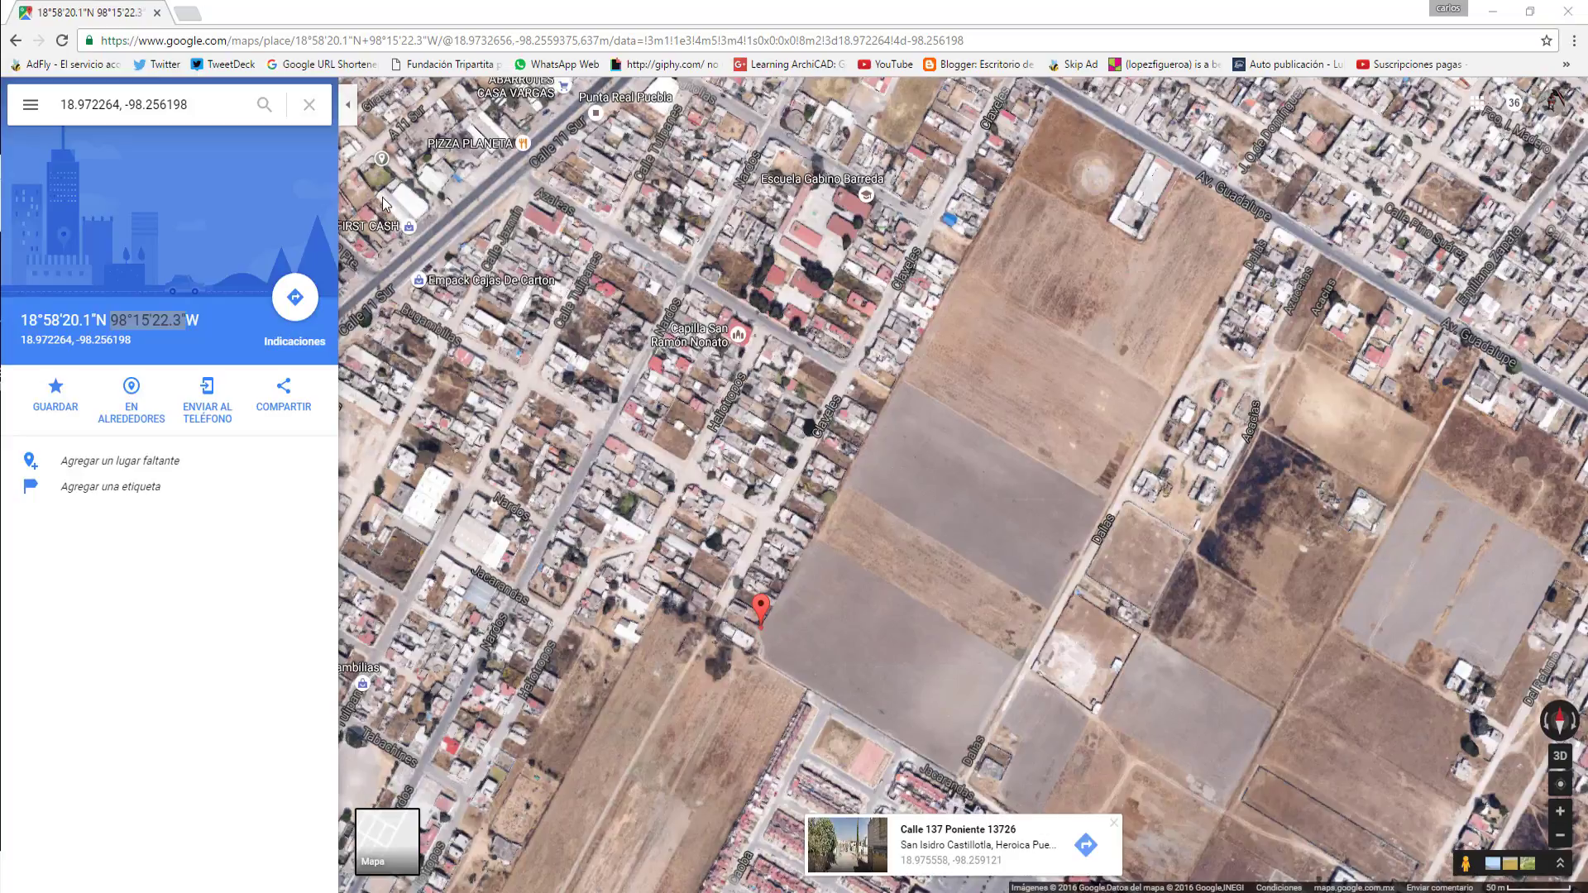
pyautogui.click(305, 105)
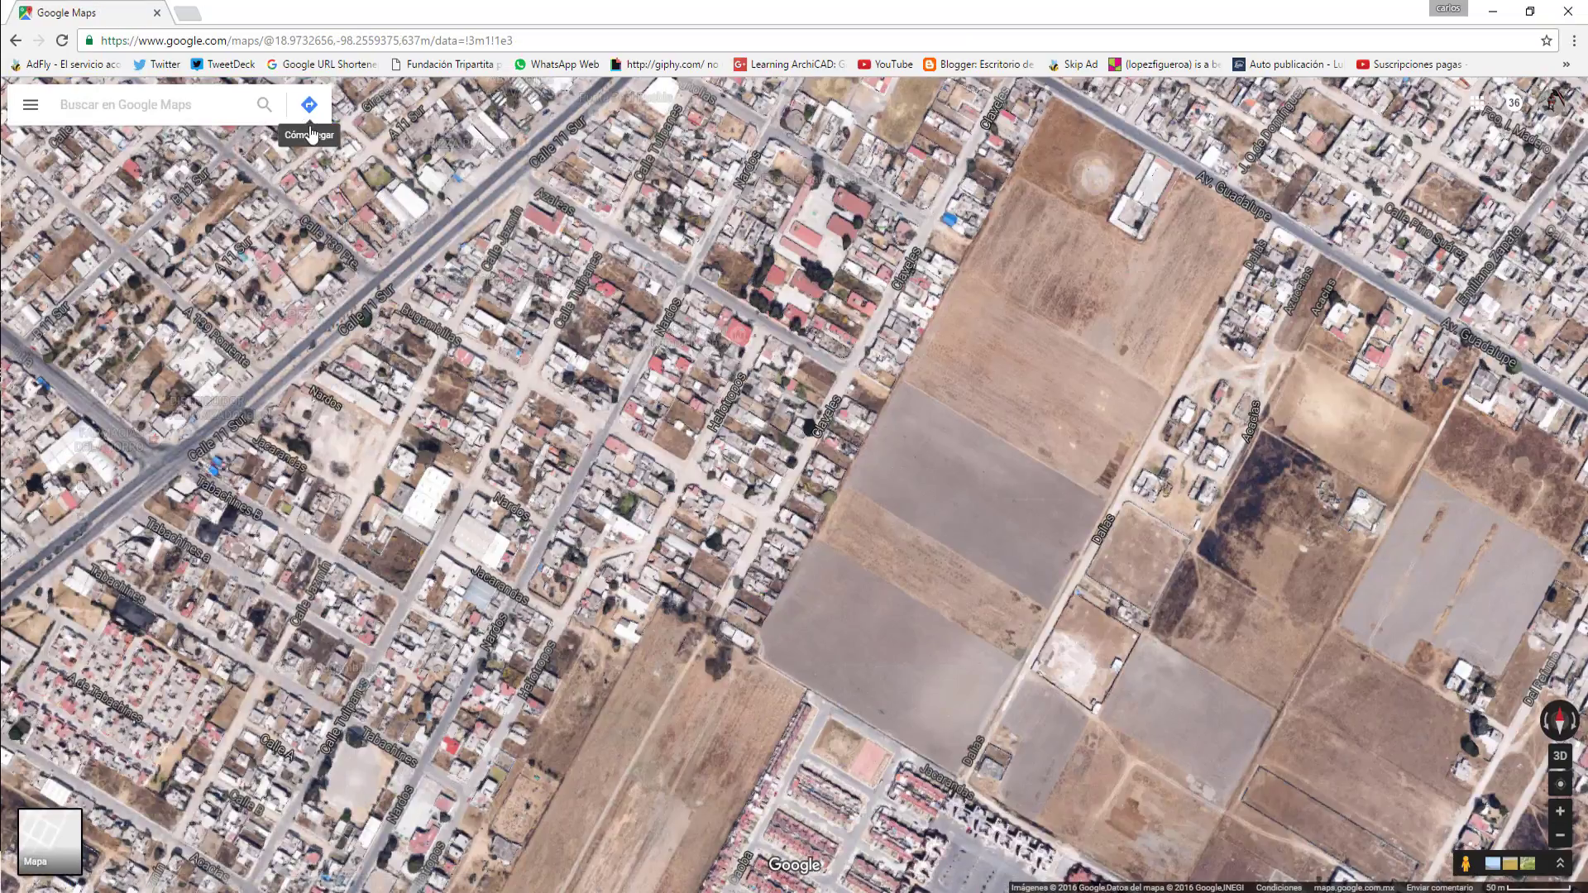
pyautogui.moveTo(1213, 385); pyautogui.dragTo(1135, 416)
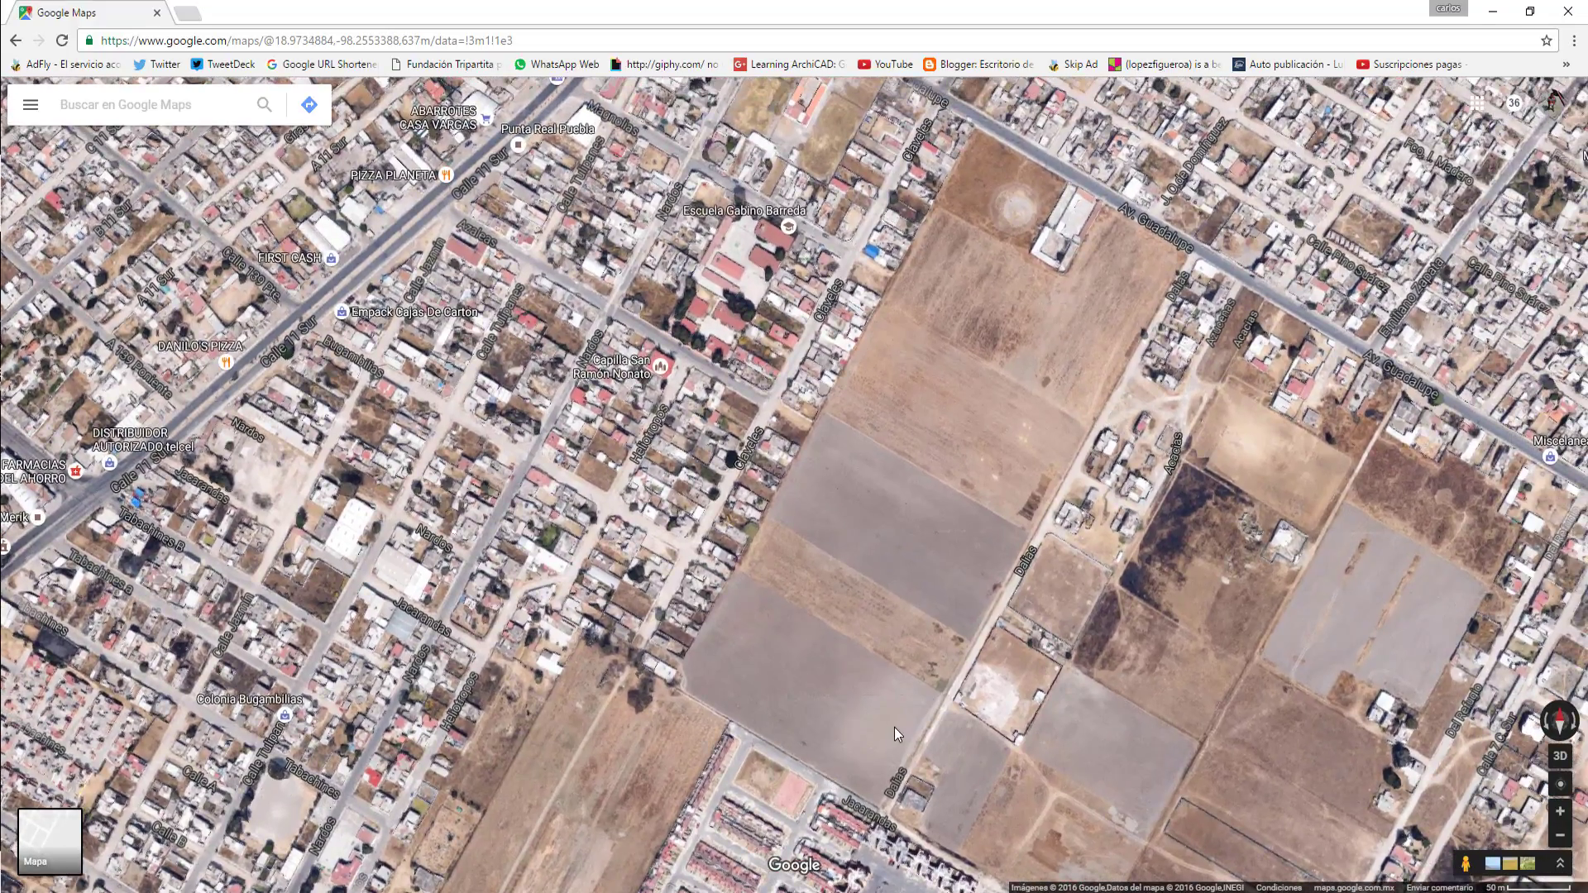
pyautogui.moveTo(1033, 483); pyautogui.dragTo(937, 484)
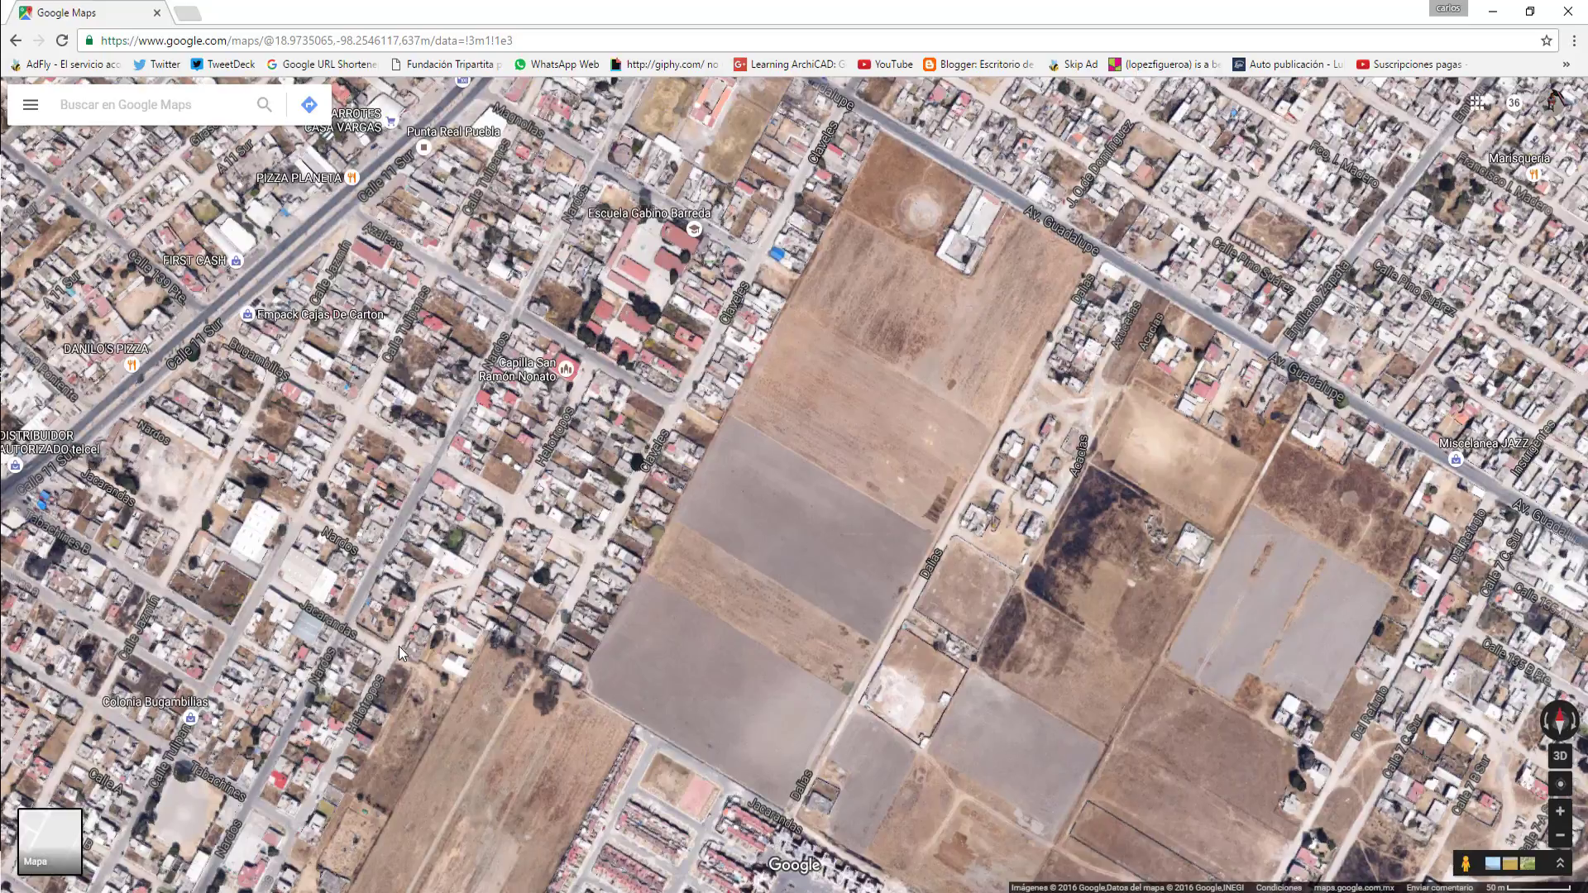
# Capture a 1141×862 region of the satellite map with Snagit.
pyautogui.press('Print')
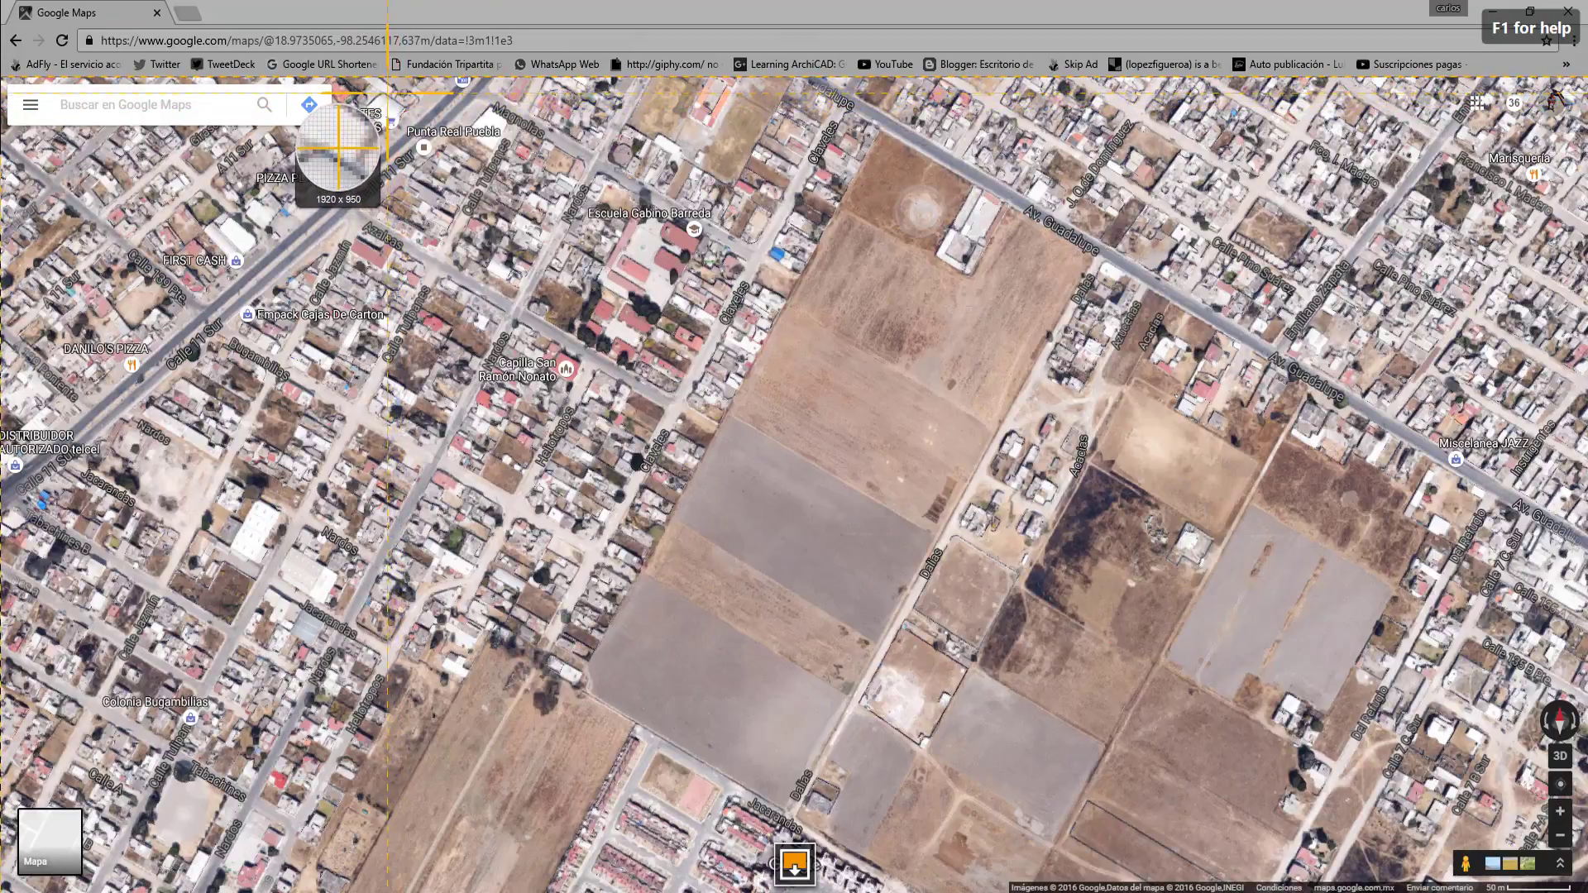
pyautogui.moveTo(395, 104)
pyautogui.mouseDown()
pyautogui.moveTo(1337, 742)
pyautogui.moveTo(1339, 843)
pyautogui.mouseUp()
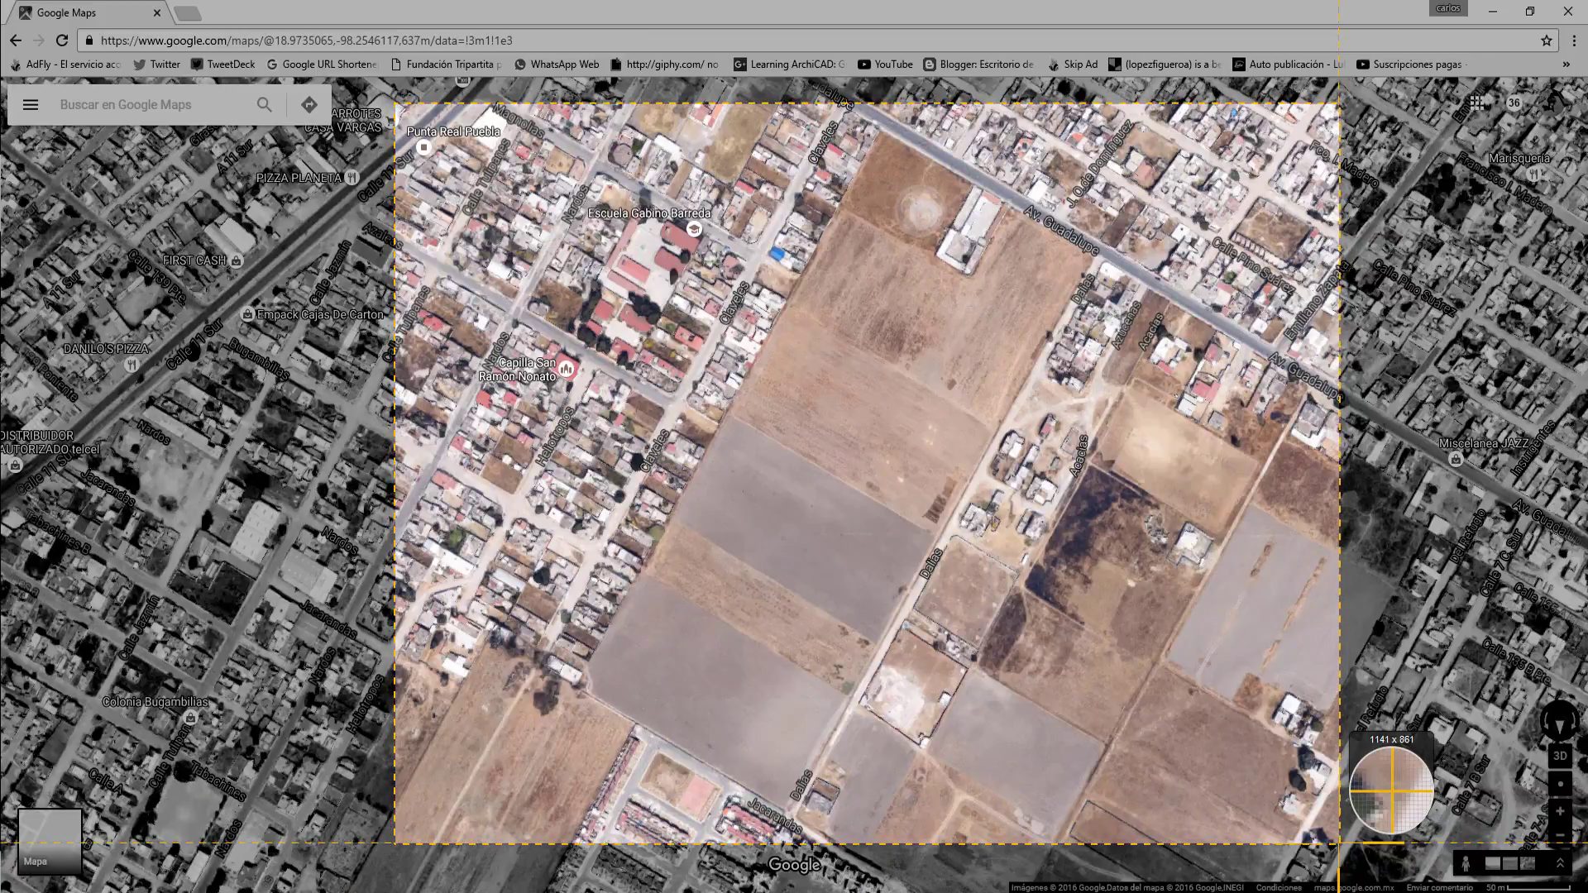
pyautogui.moveTo(1339, 843); pyautogui.dragTo(1339, 844)
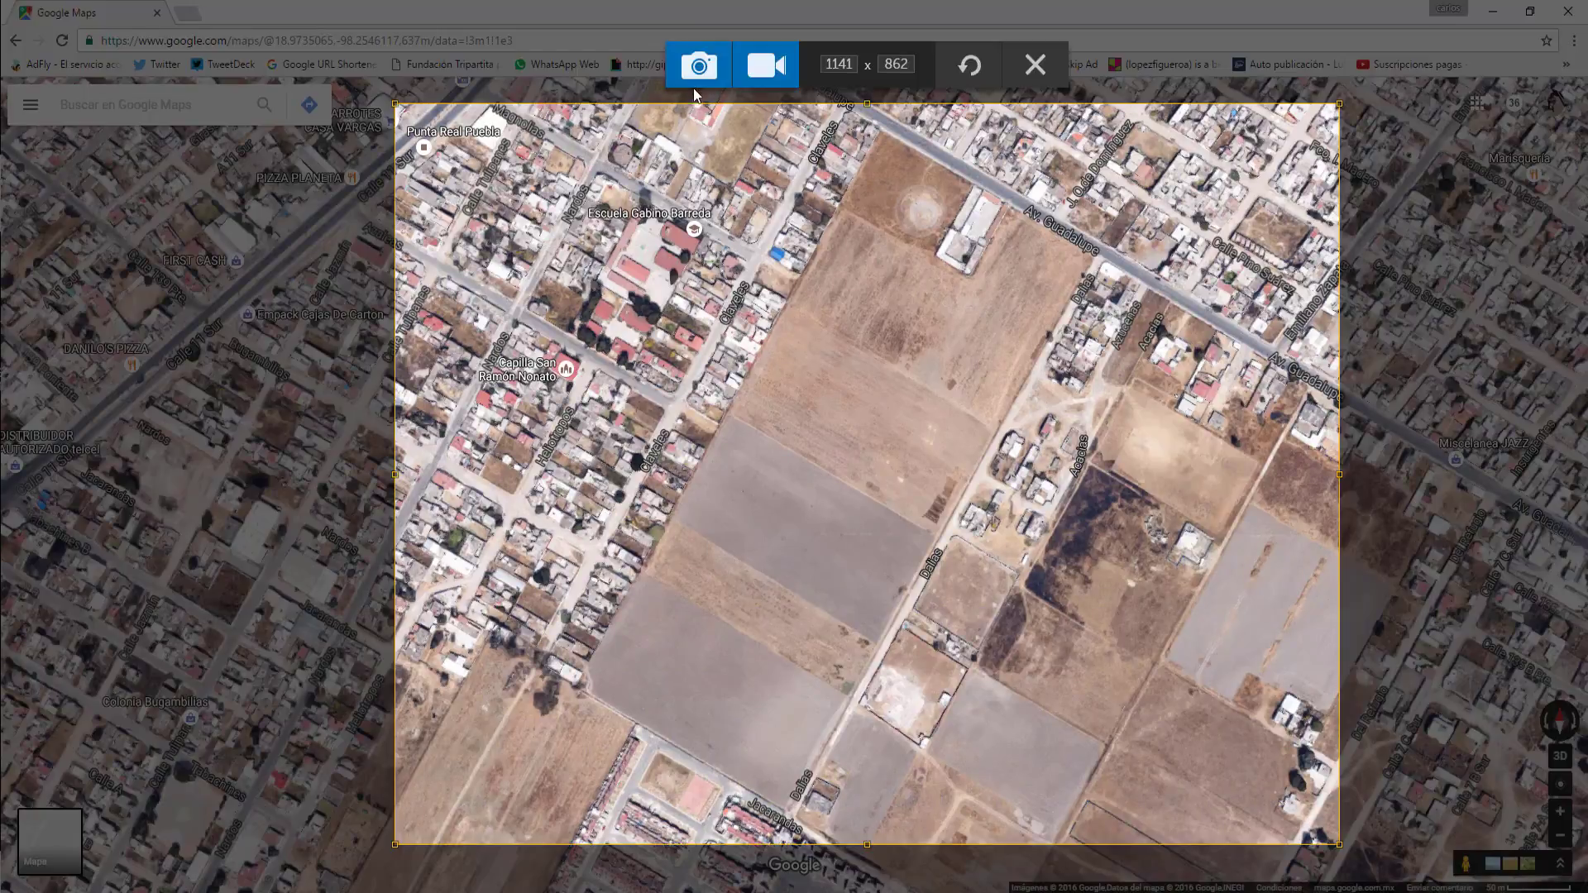
pyautogui.click(693, 70)
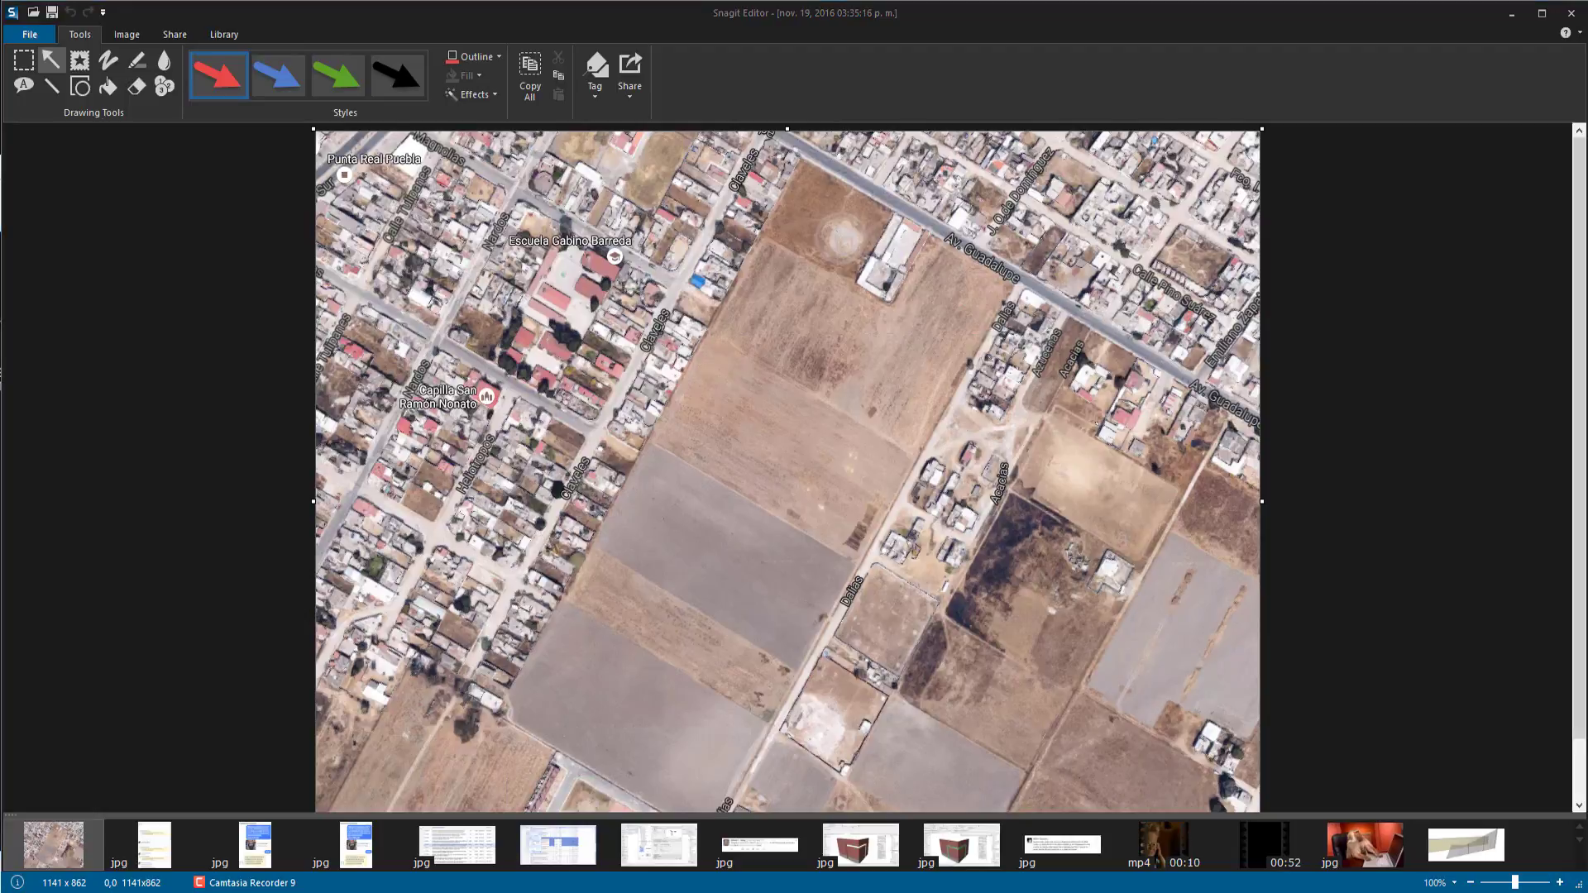
# Save the capture as terreno puebla googlemaps.jpg in TUTORIALES.
pyautogui.hotkey('ctrl', 's')
pyautogui.click(709, 571)
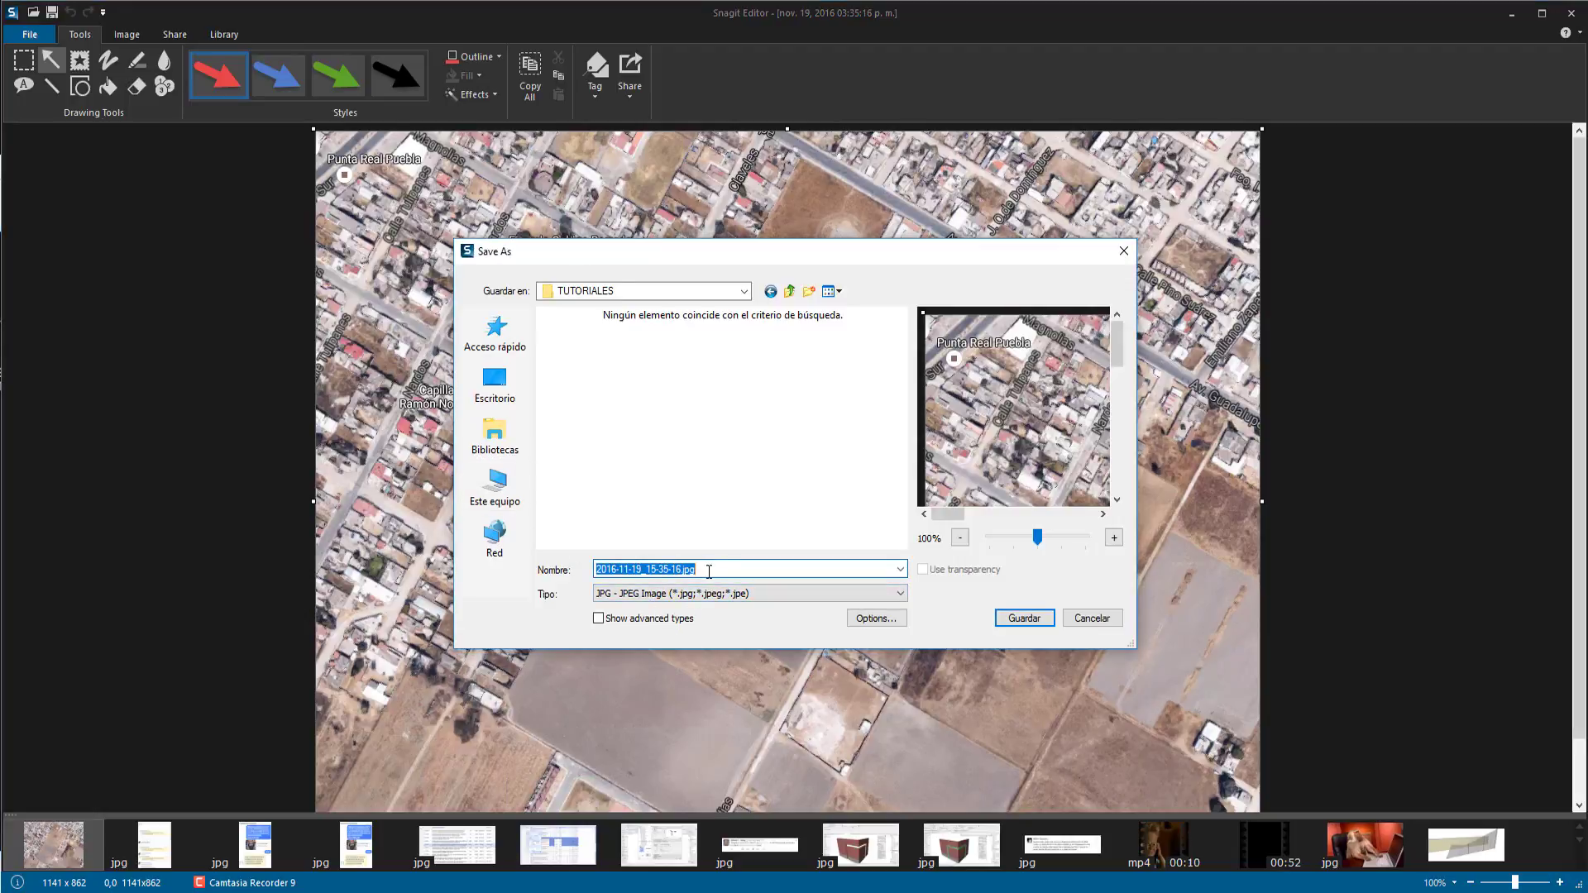
pyautogui.write('terreno puebla googlemaps')
pyautogui.click(1020, 621)
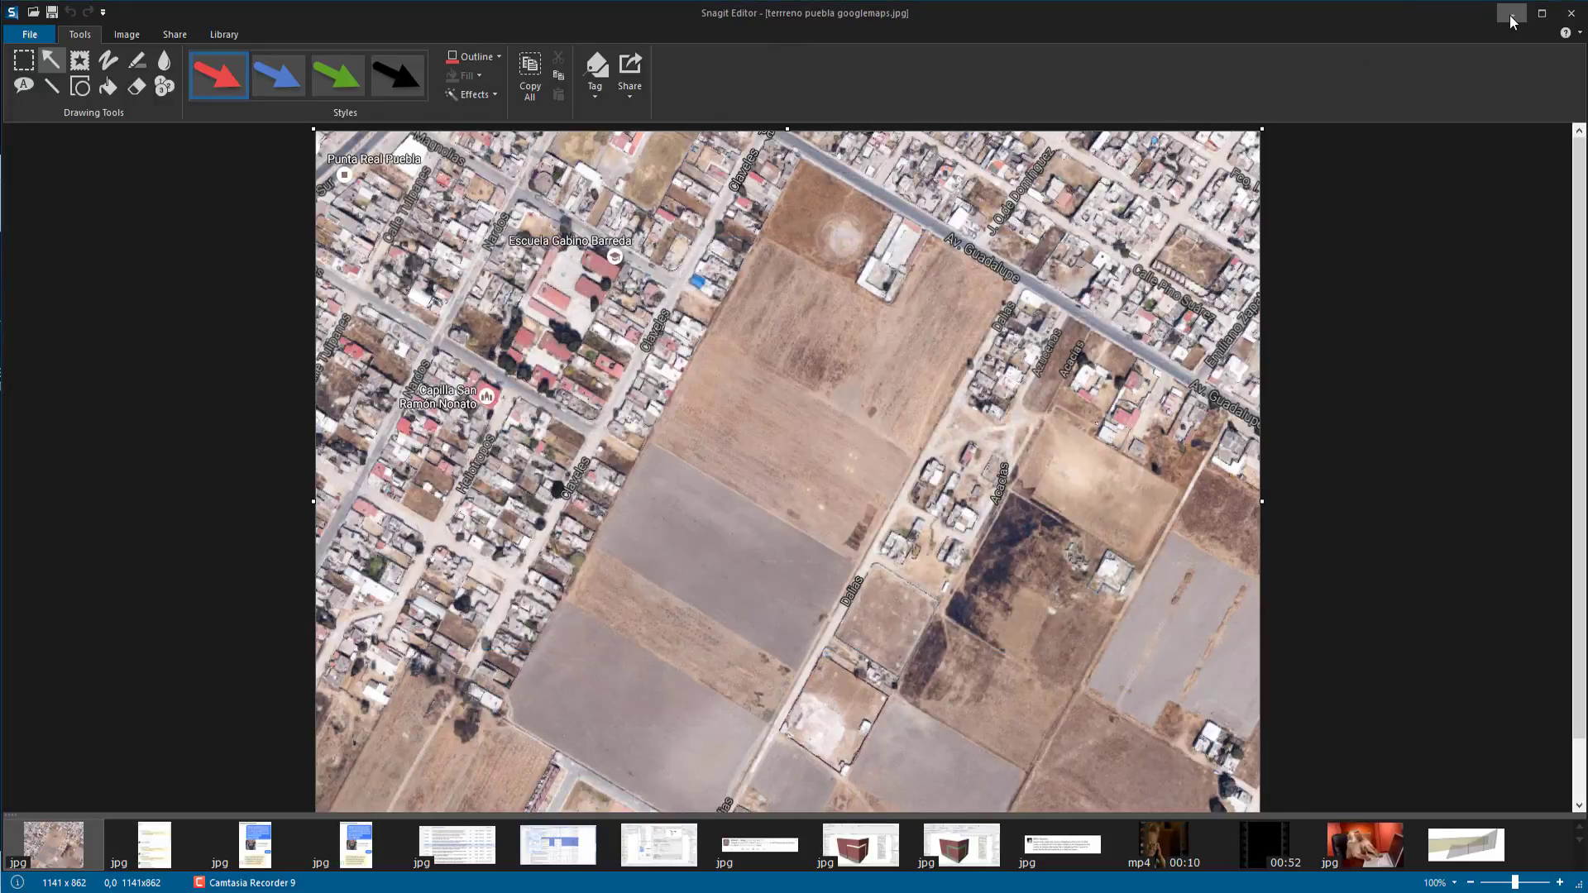
# Measure from the avenue point to the southern street, giving 536.85 m.
pyautogui.click(1510, 15)
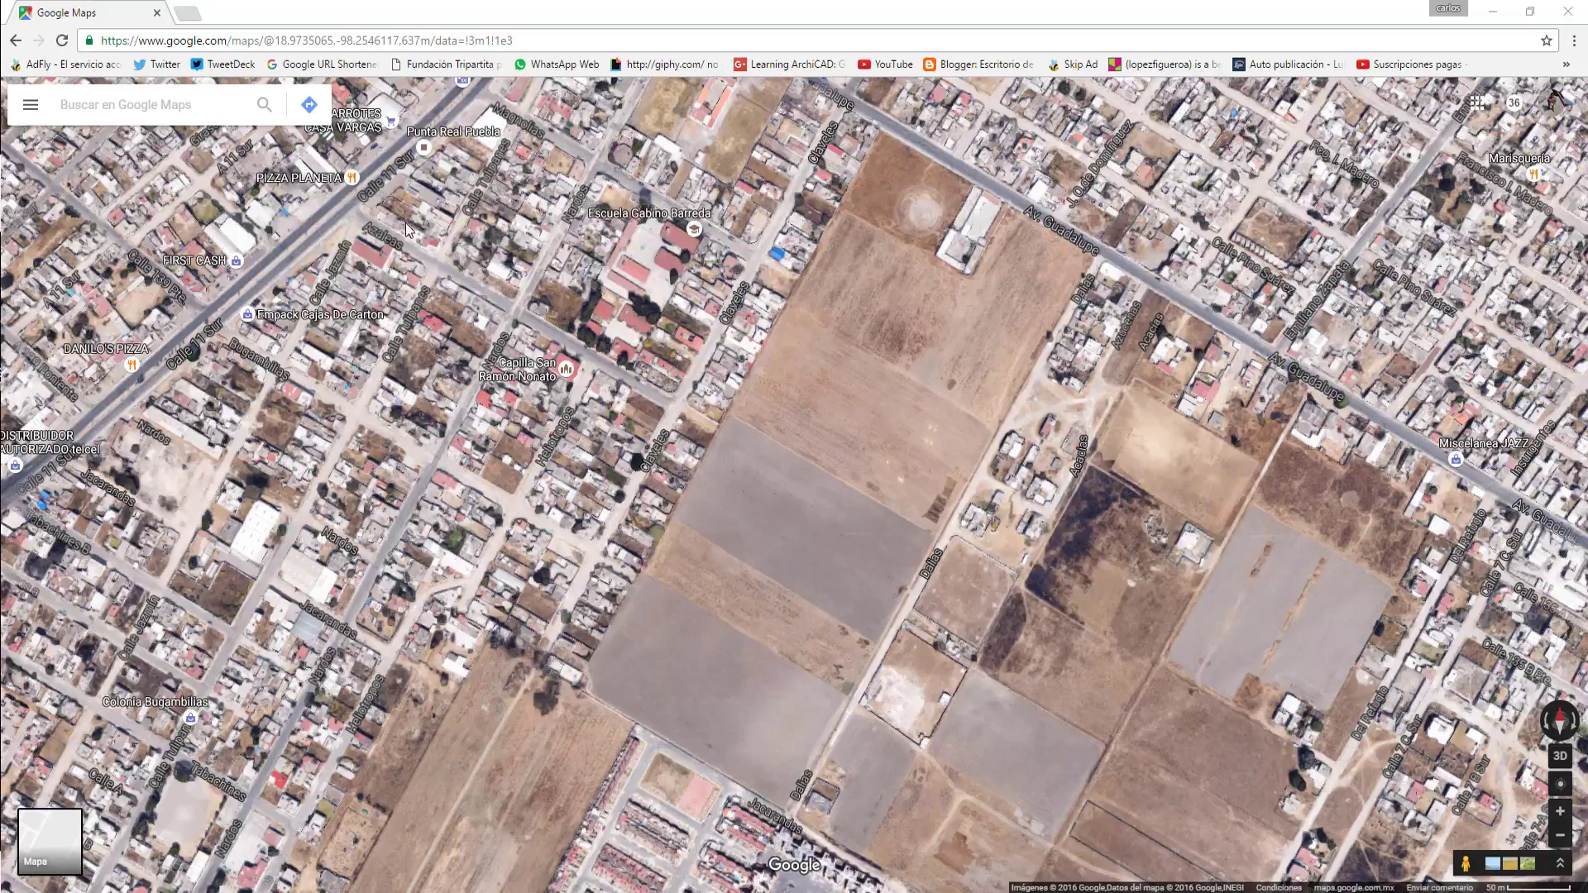
pyautogui.rightClick(880, 133)
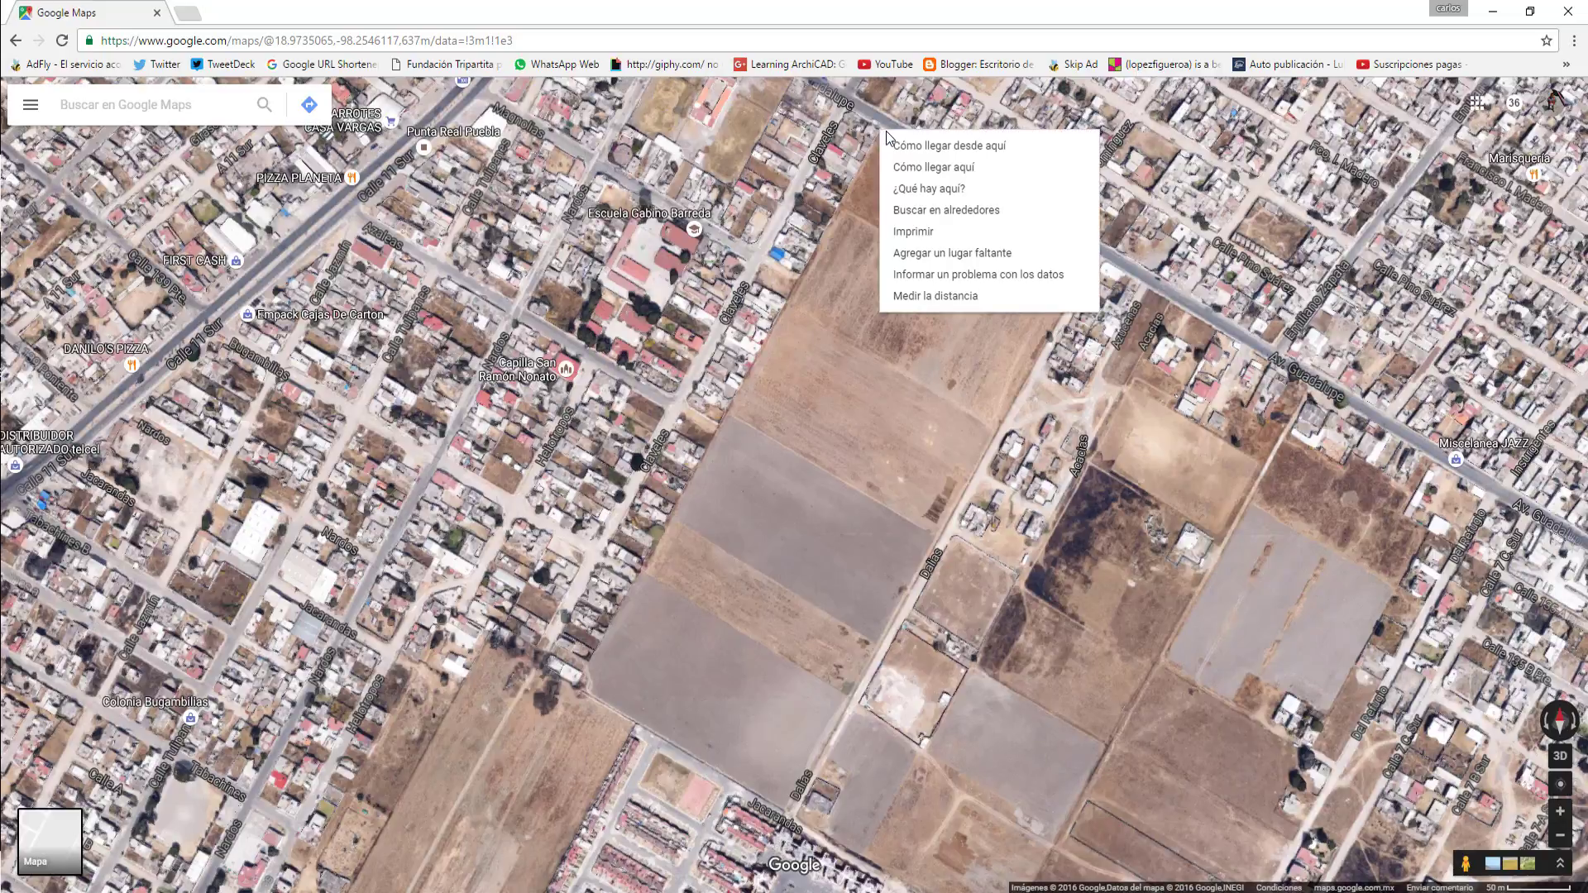
pyautogui.click(918, 296)
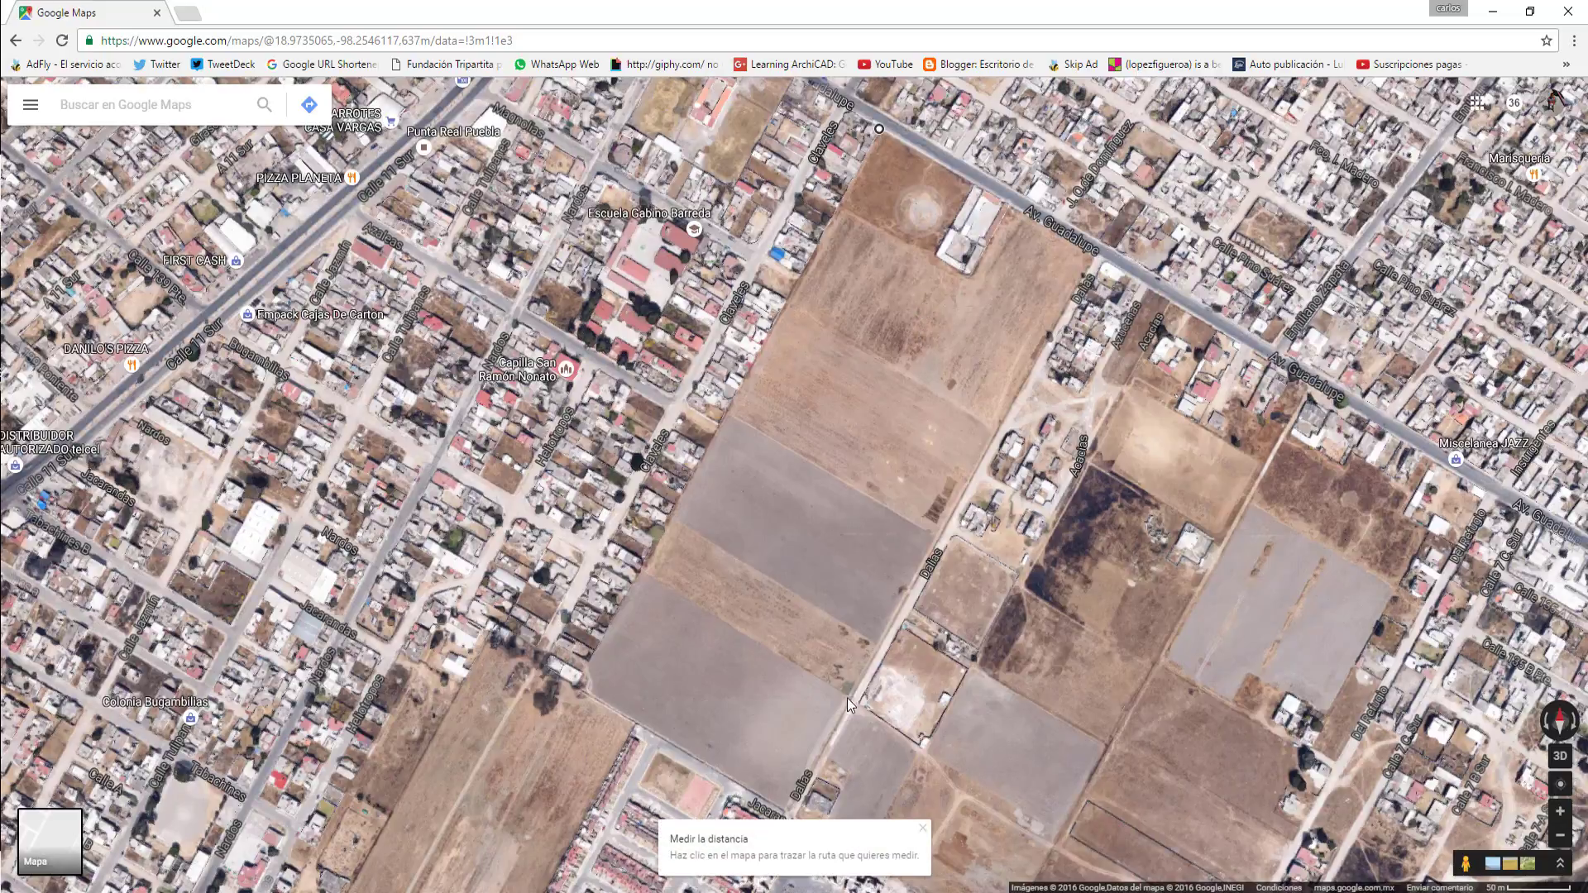
pyautogui.rightClick(786, 815)
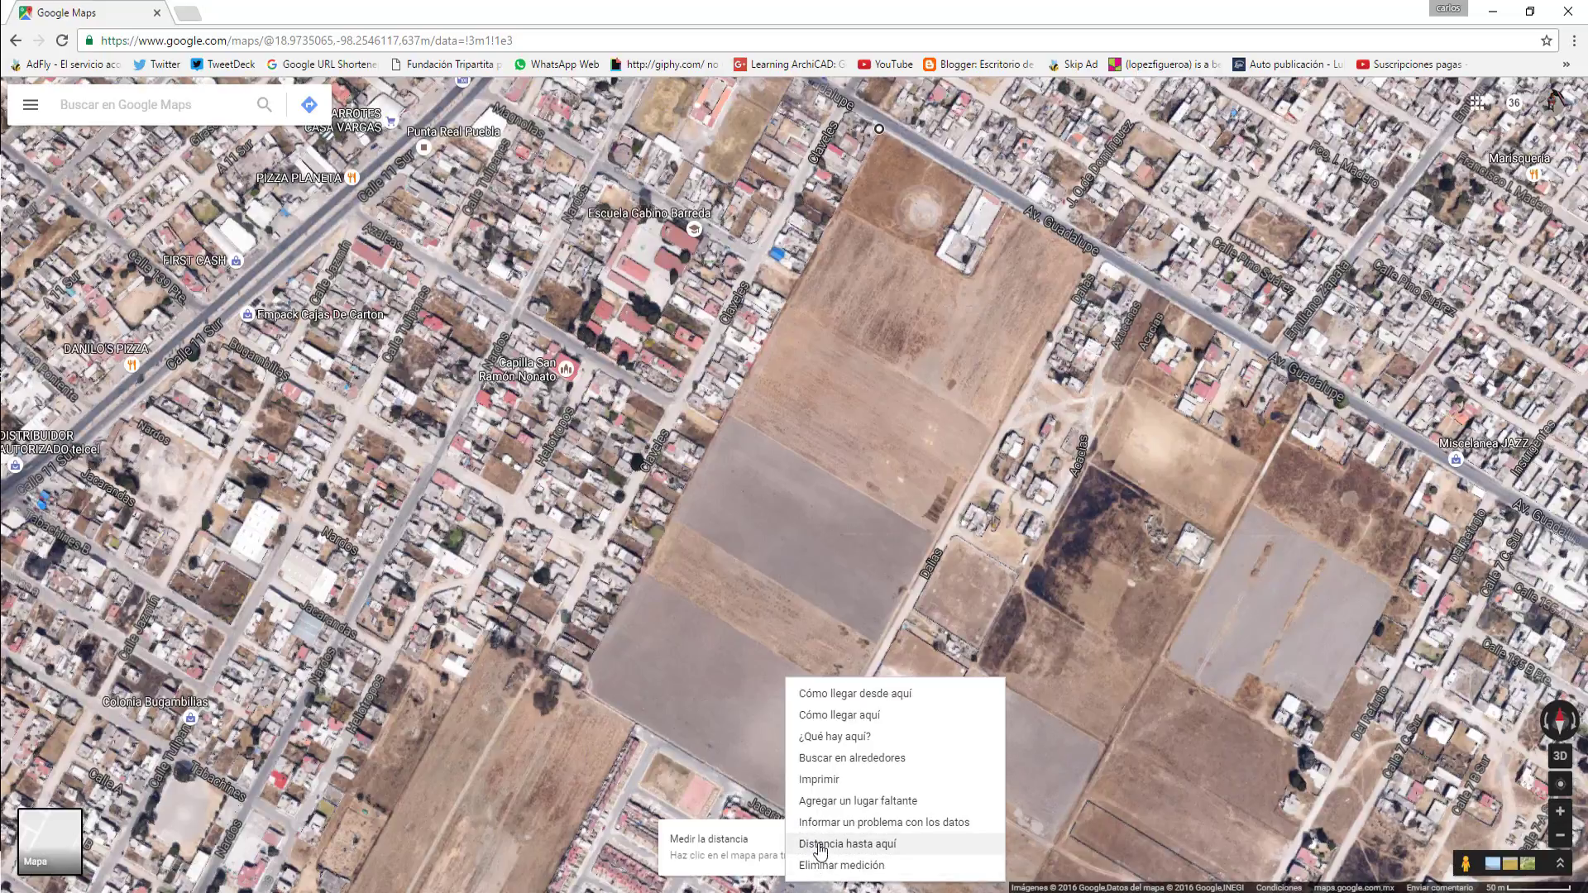
pyautogui.click(821, 843)
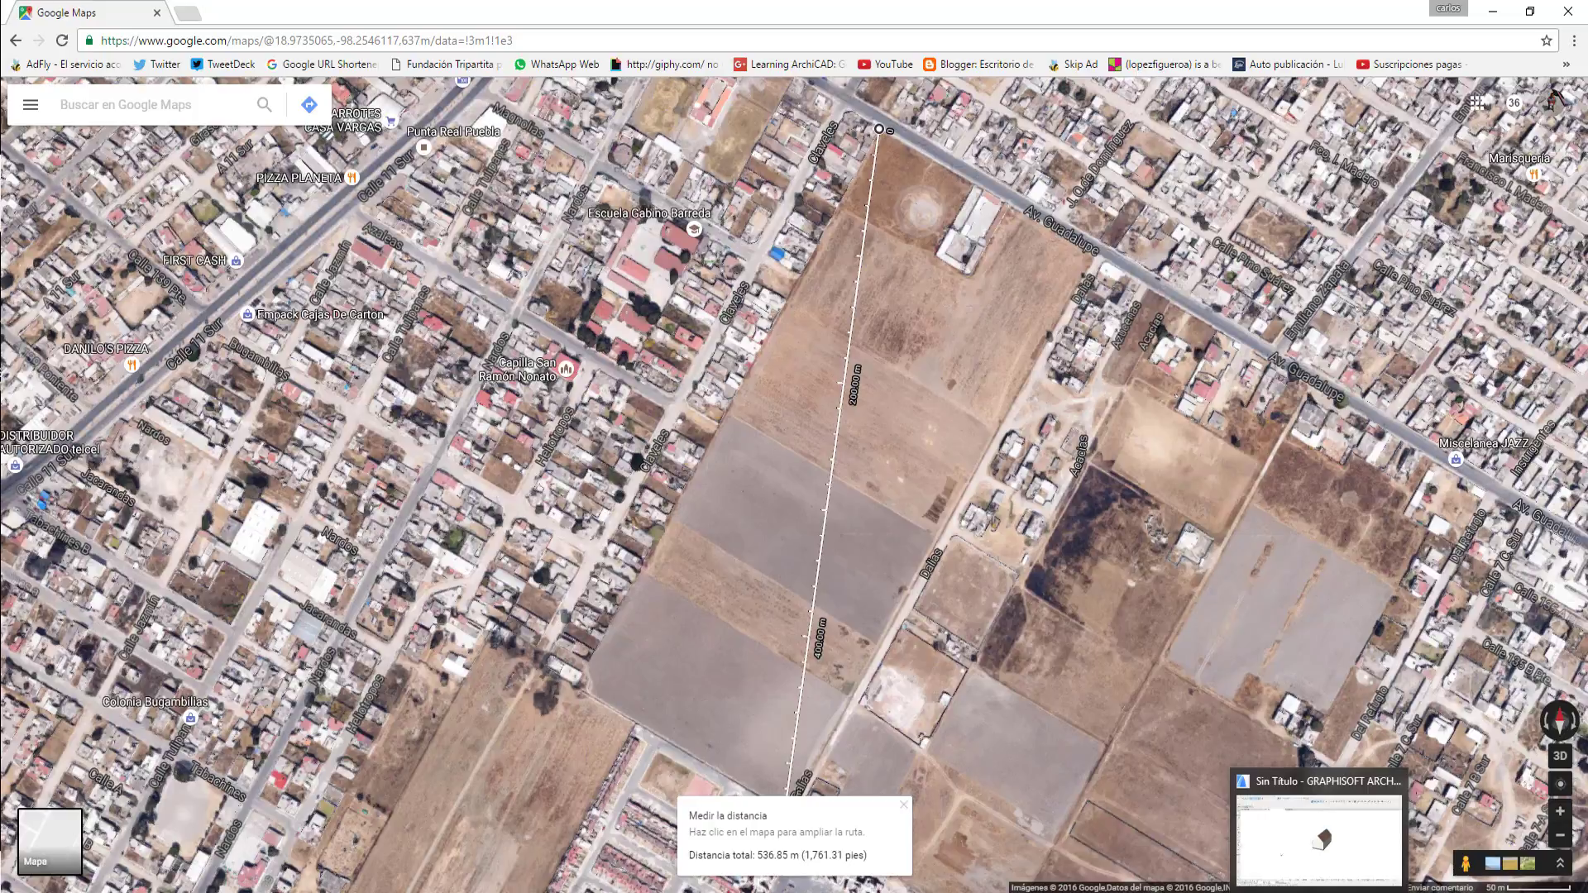
# Return to ARCHICAD and show the 0. Planta Baja floor plan.
pyautogui.click(1319, 840)
pyautogui.click(135, 158)
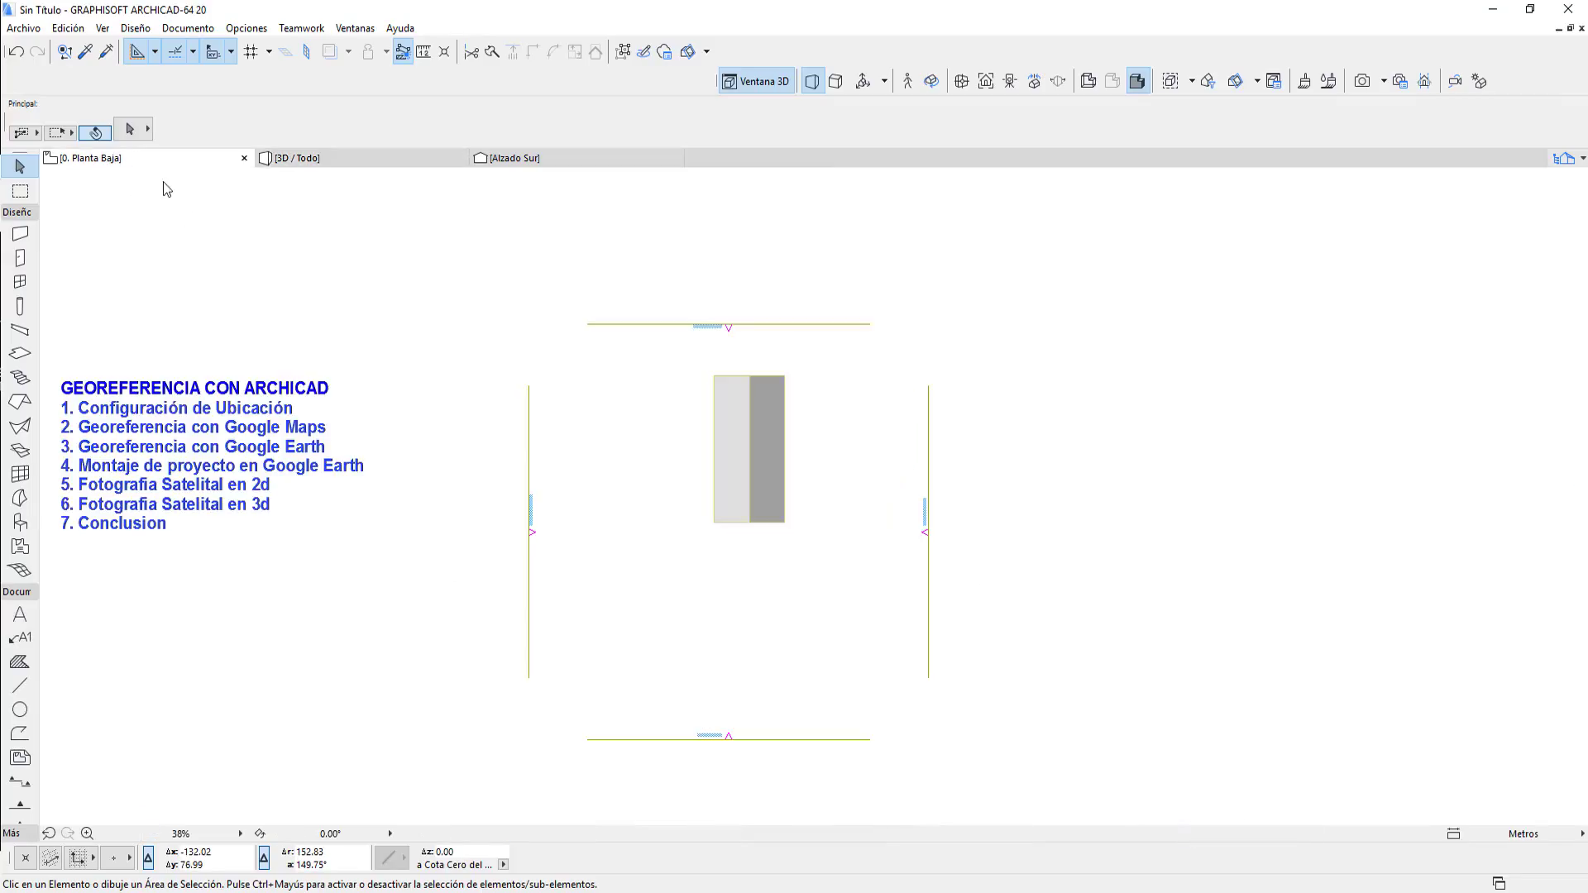
pyautogui.scroll(-3, 520, 437)
pyautogui.moveTo(713, 495); pyautogui.dragTo(766, 515, button='middle')
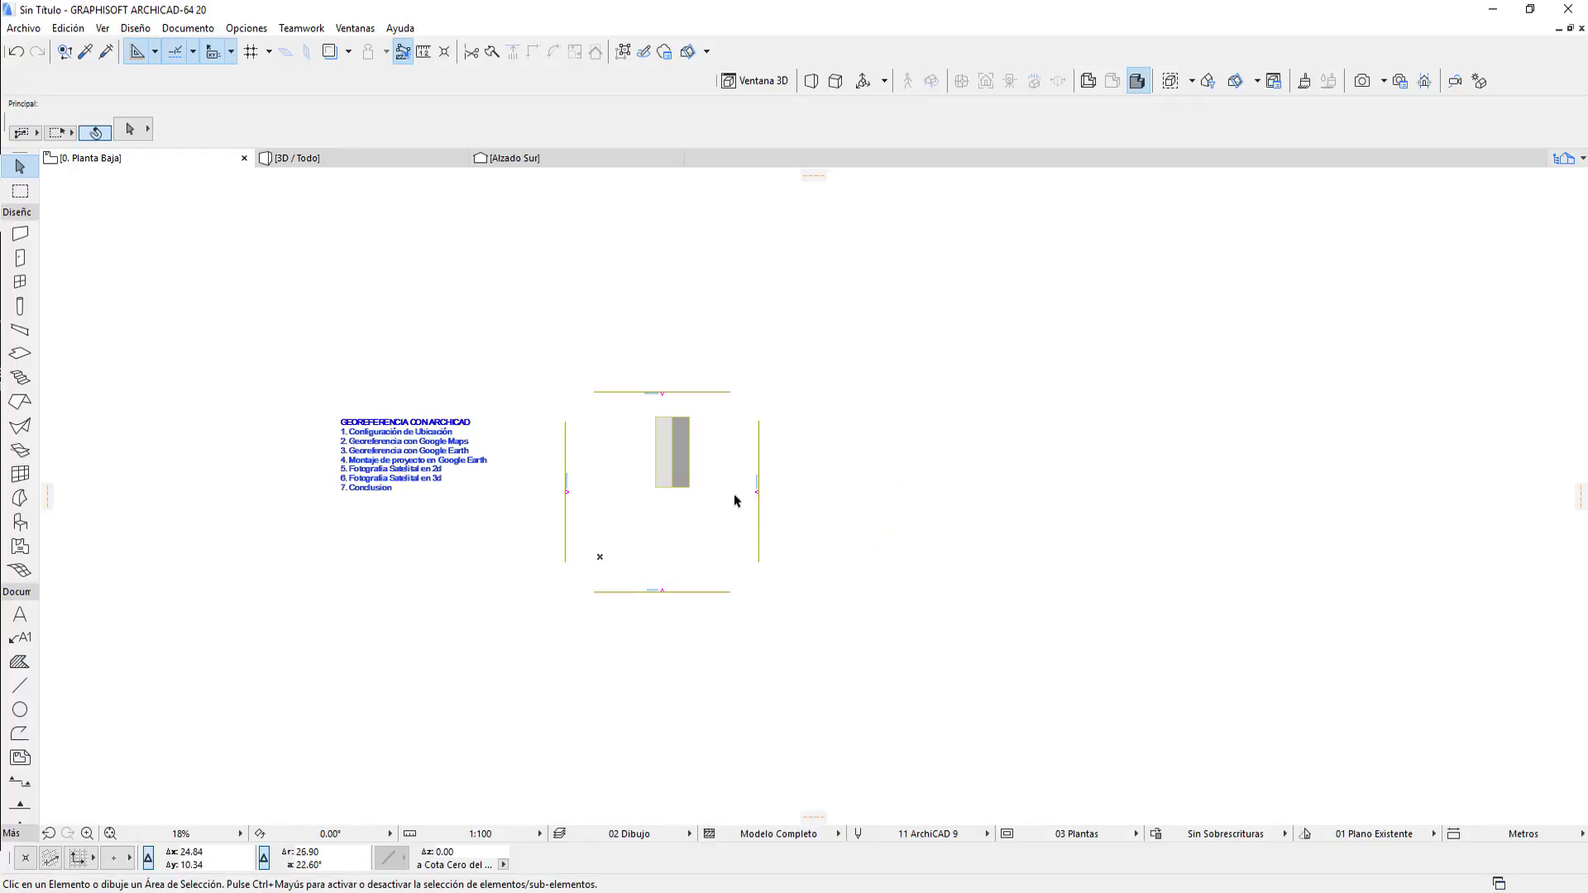
# Start a new independent worksheet from the Hojas de Trabajo group in the project map.
pyautogui.click(1581, 160)
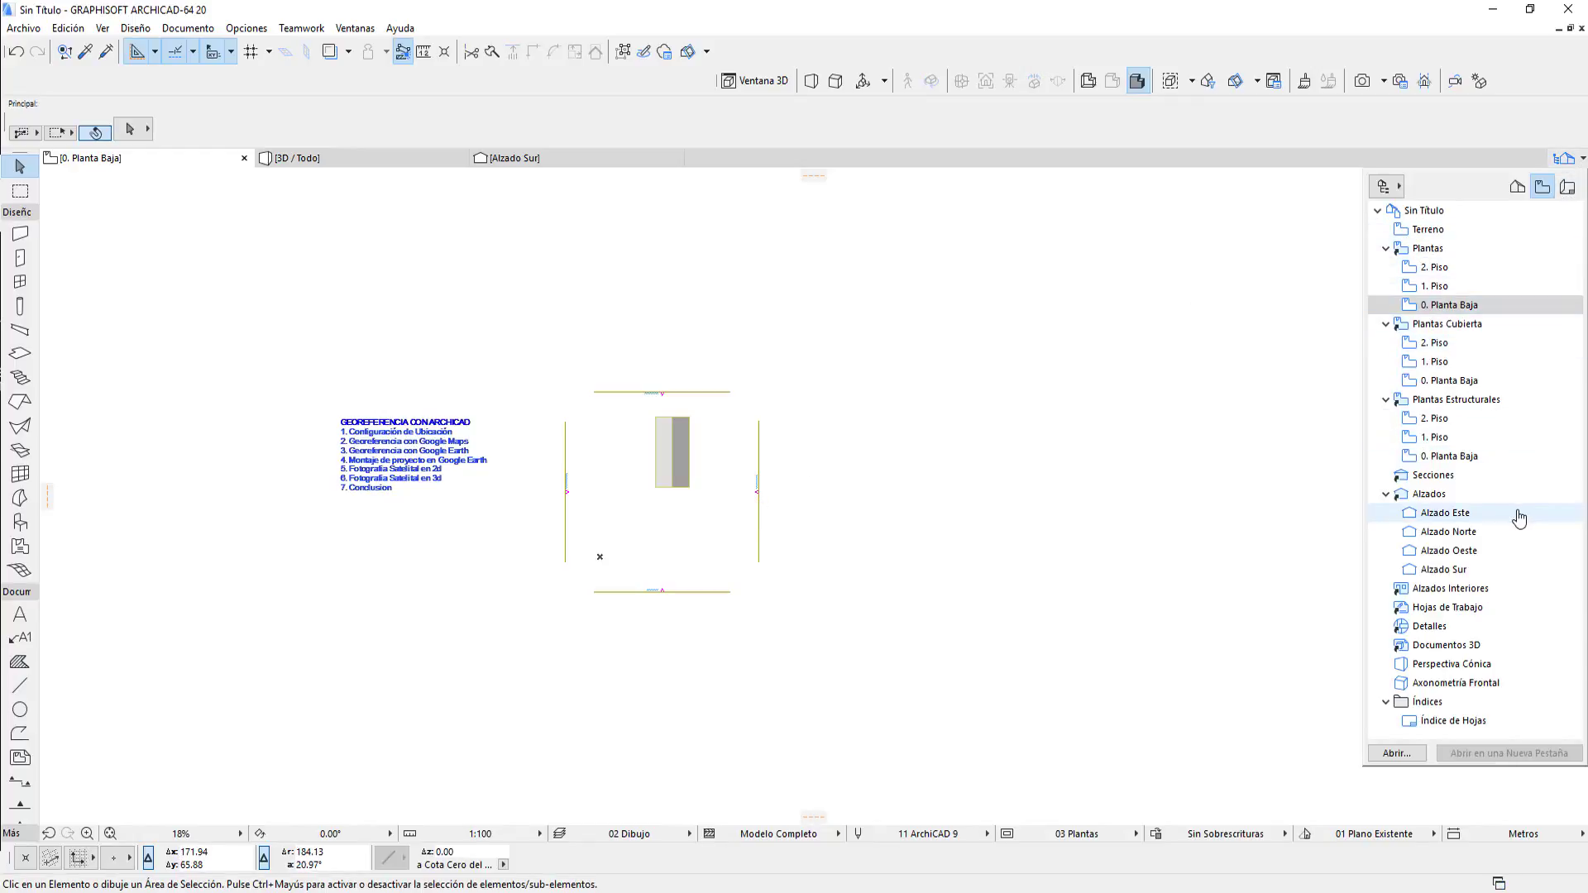
pyautogui.click(1465, 612)
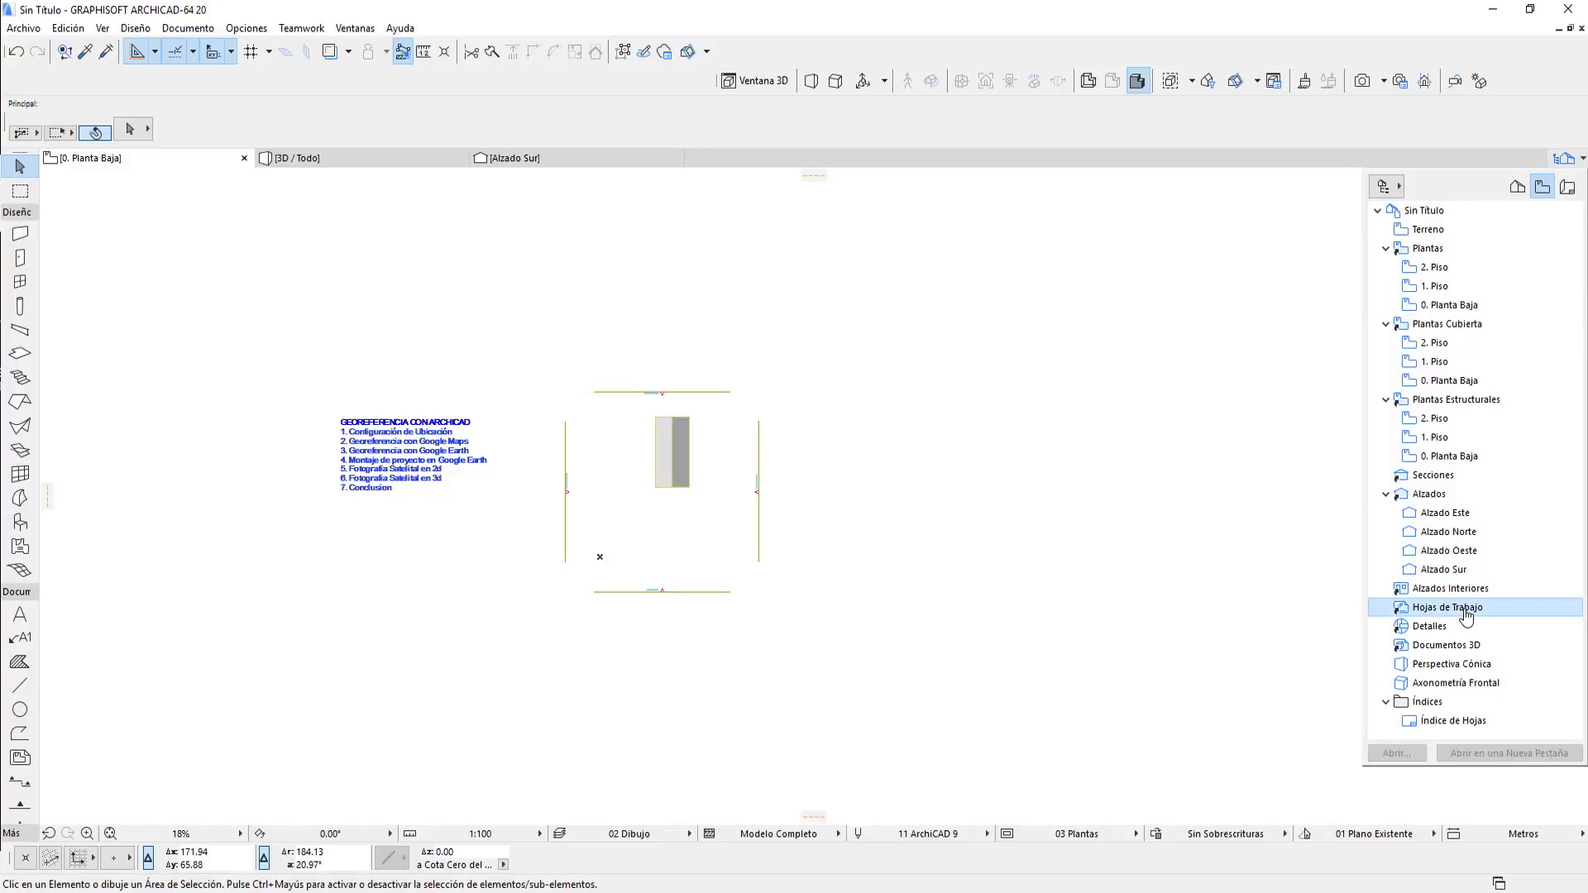
pyautogui.rightClick(1464, 614)
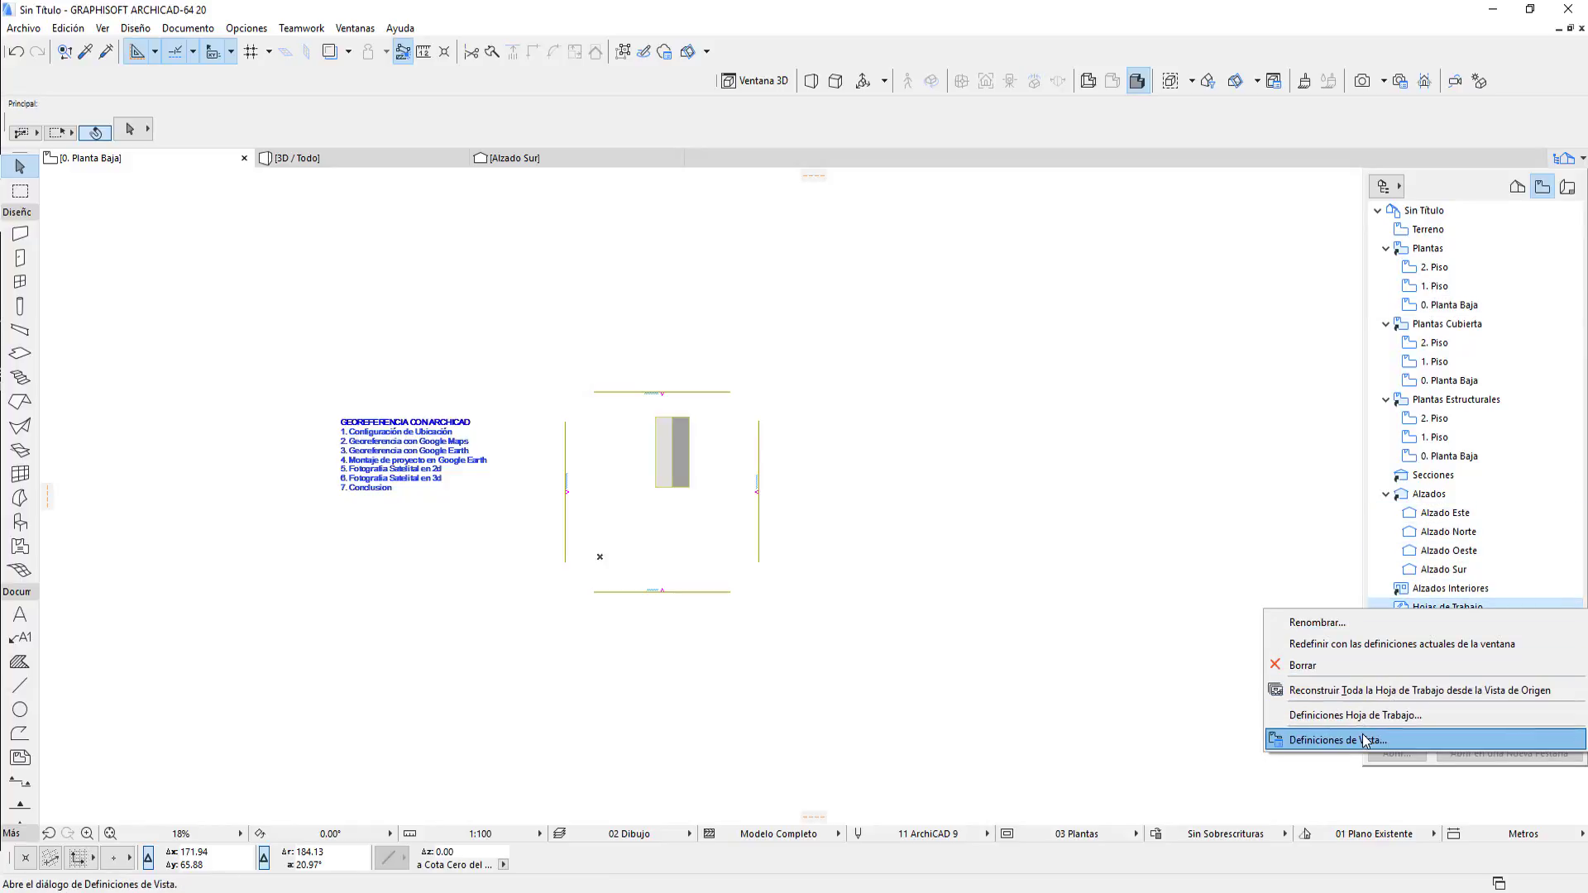
pyautogui.click(1546, 190)
pyautogui.click(1517, 186)
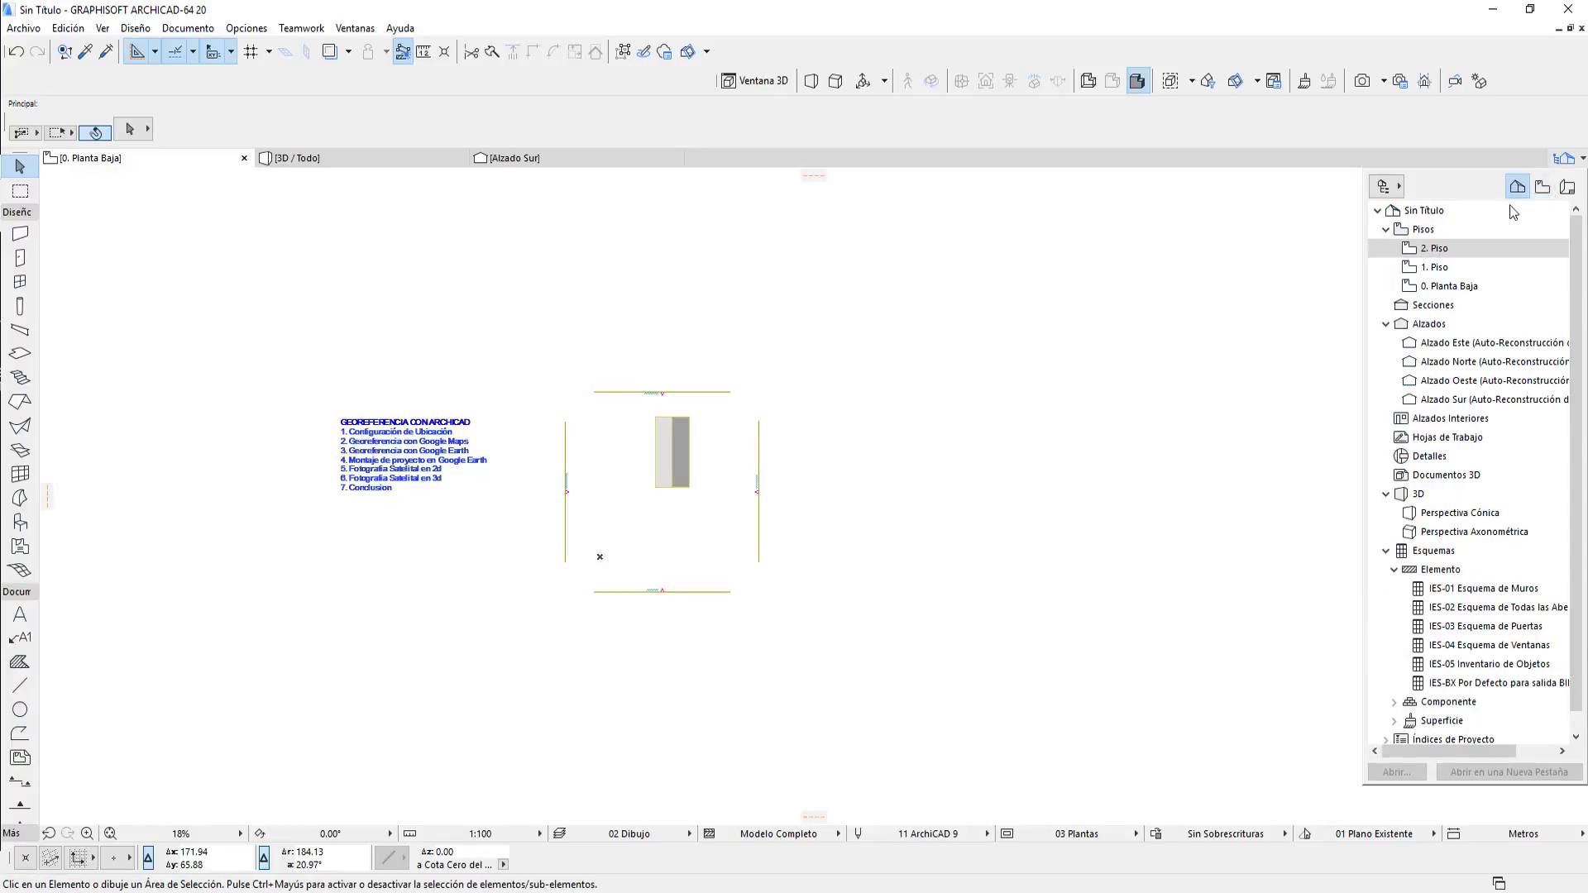
pyautogui.click(1468, 437)
pyautogui.rightClick(1443, 439)
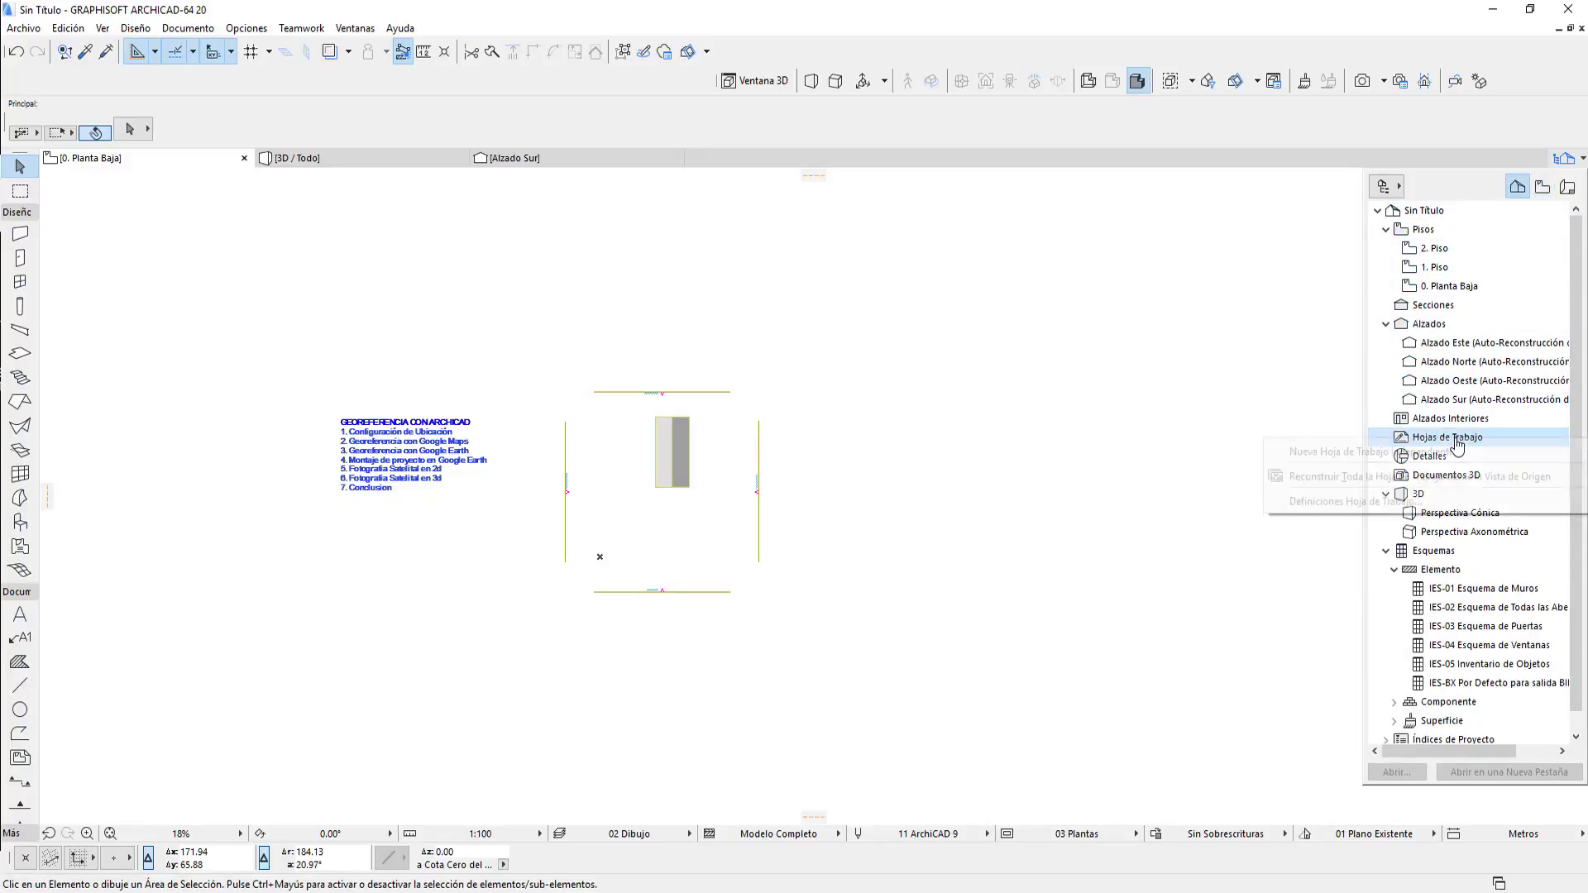
pyautogui.click(1392, 451)
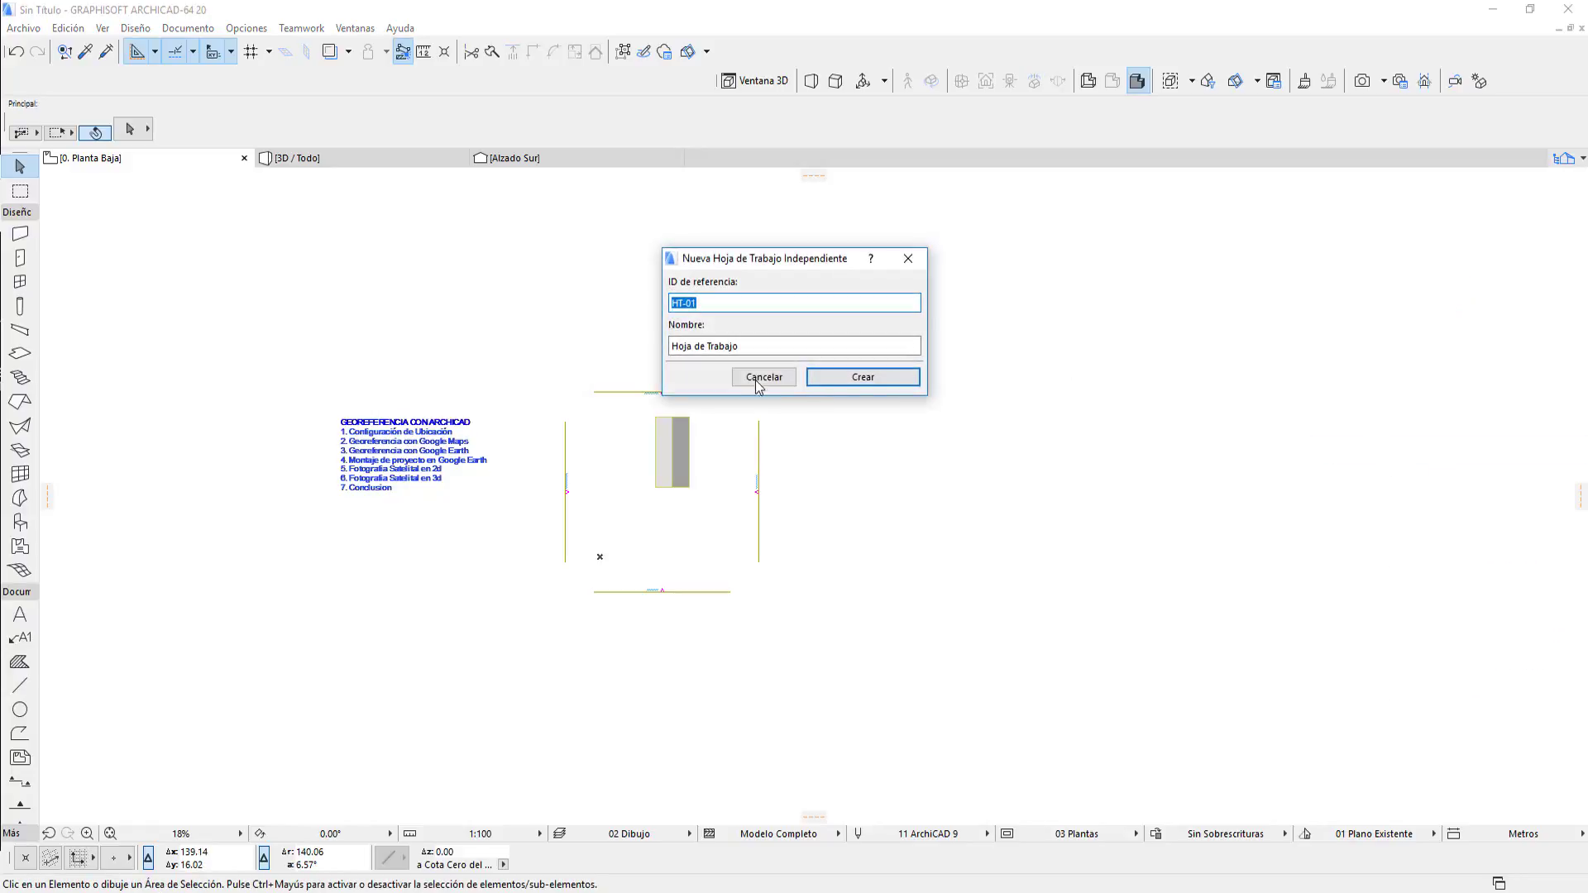
# Keep ID HT-01 and name the worksheet FOTO GOOGLE MAPS in capitals.
pyautogui.press('Tab')
pyautogui.write('fo')
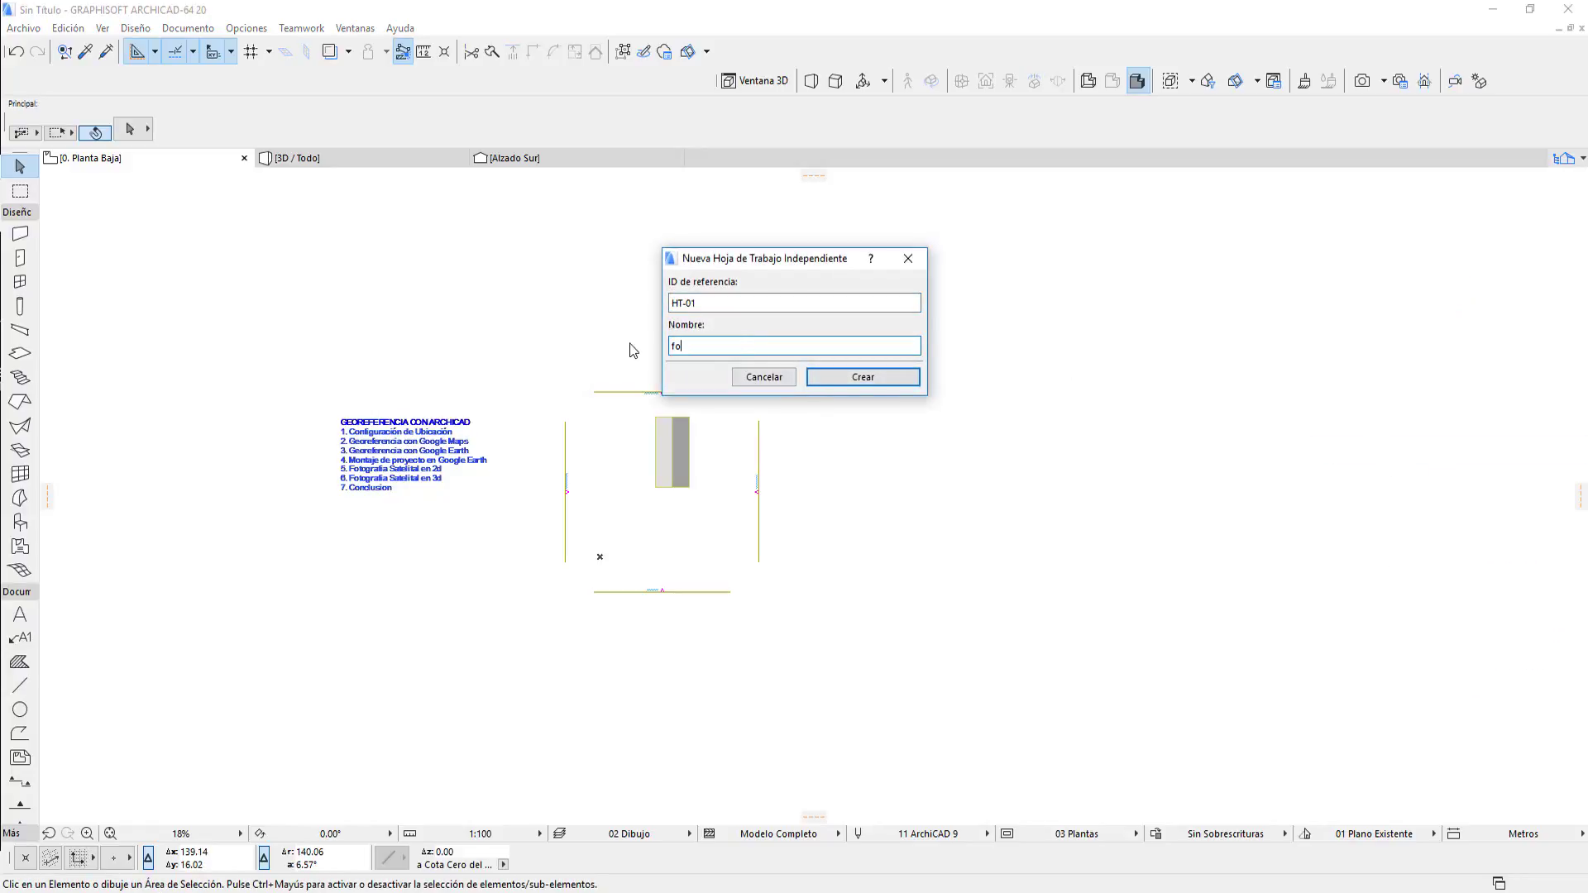
pyautogui.press('capslock')
pyautogui.press('BackSpace')
pyautogui.write('FOTO GOOGLE MAPS')
# Create the HT-01 FOTO GOOGLE MAPS worksheet and switch to the Figure tool.
pyautogui.click(827, 379)
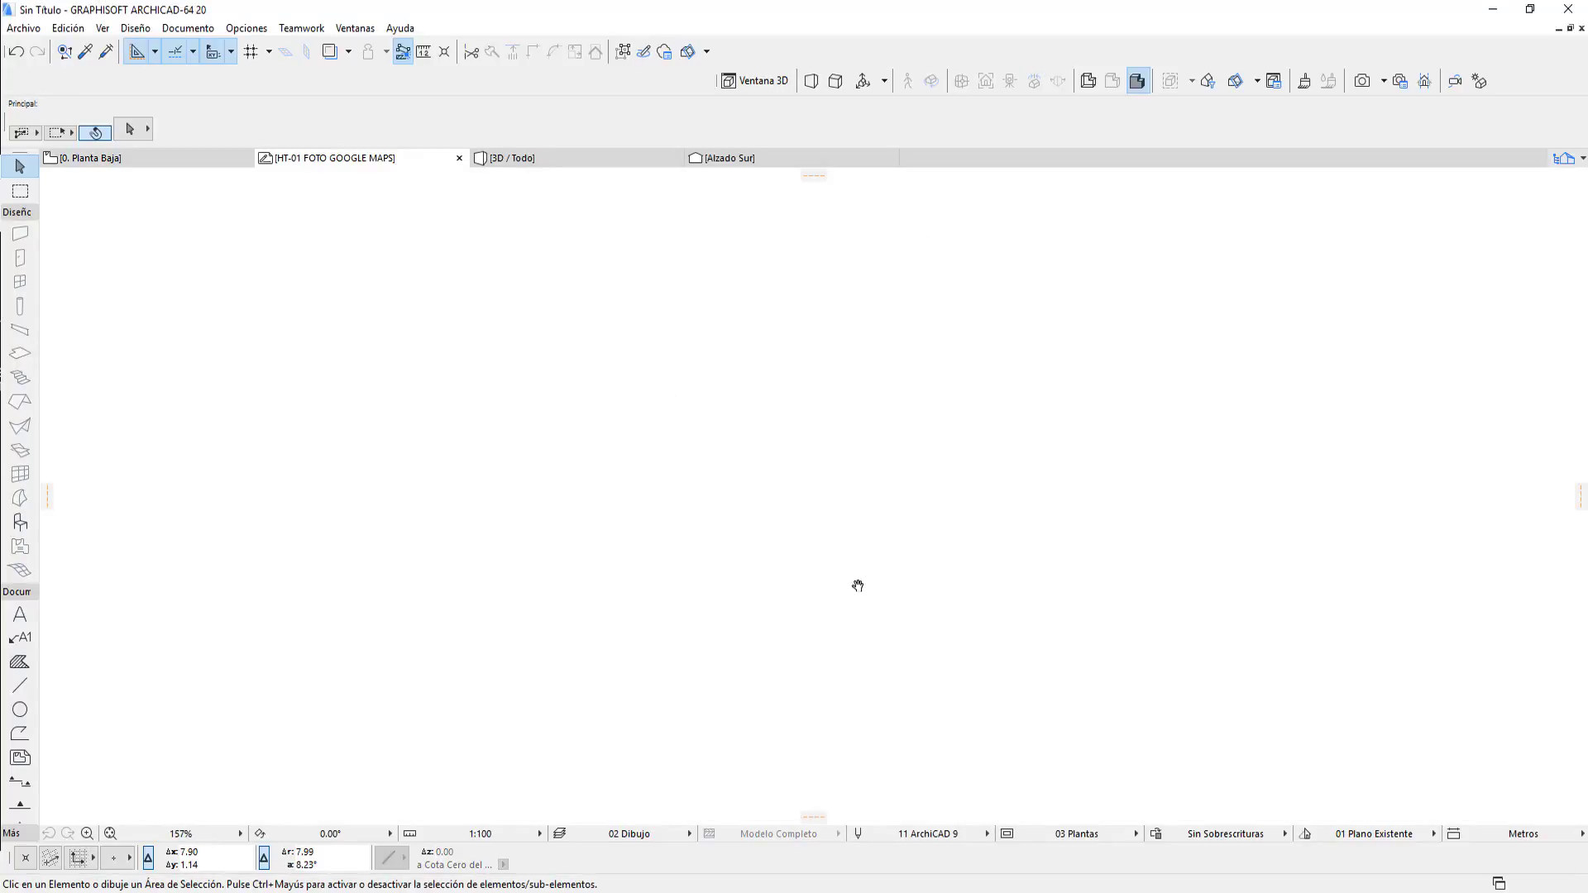
pyautogui.moveTo(858, 586); pyautogui.dragTo(907, 662, button='middle')
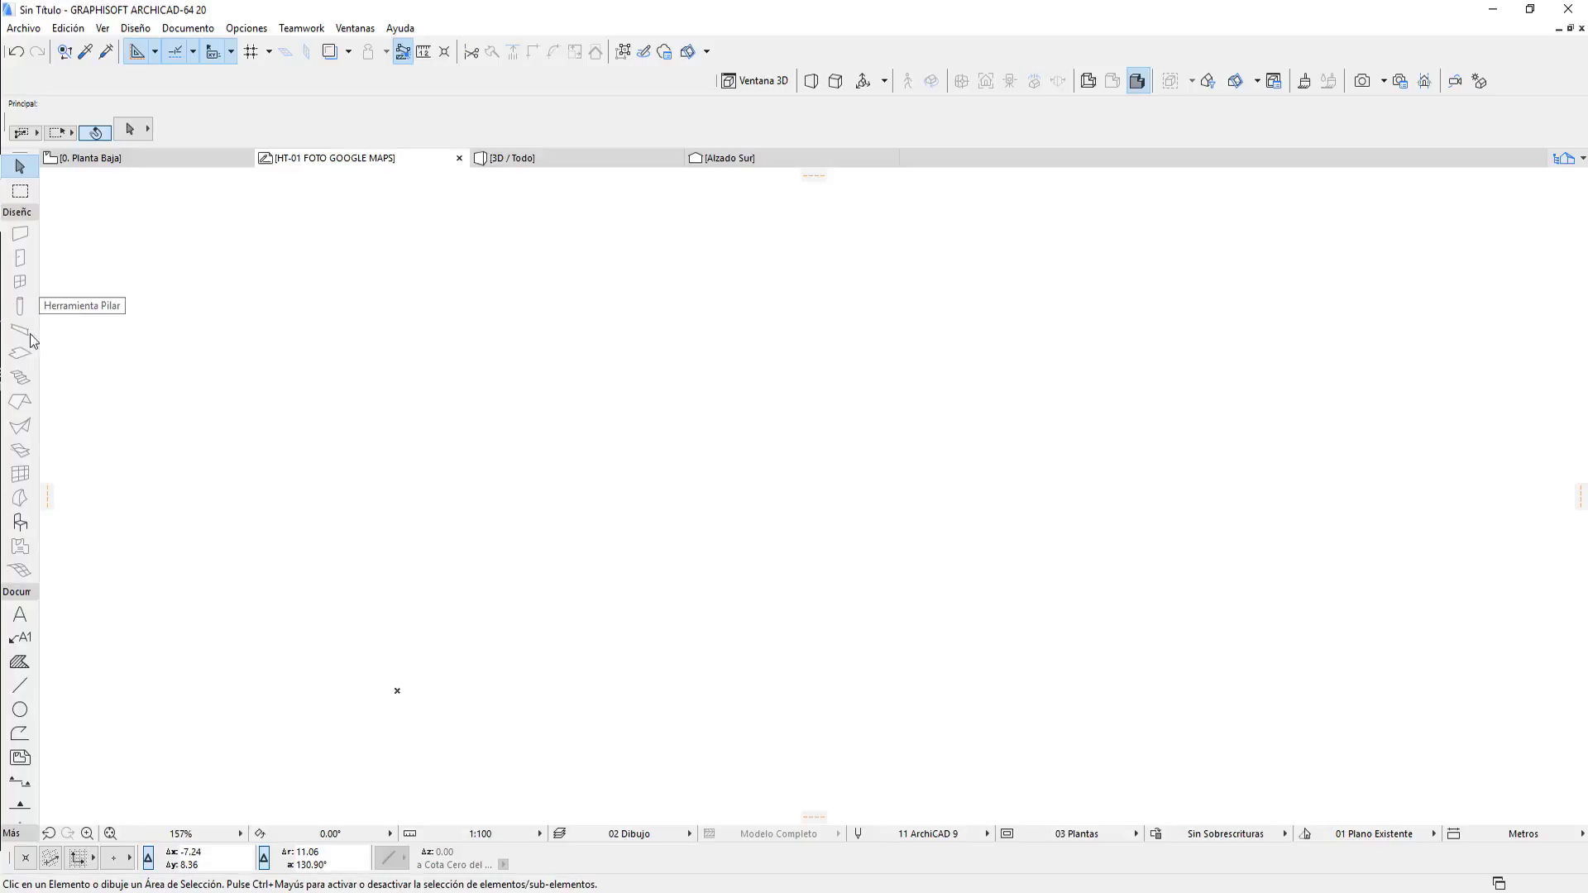
pyautogui.click(12, 836)
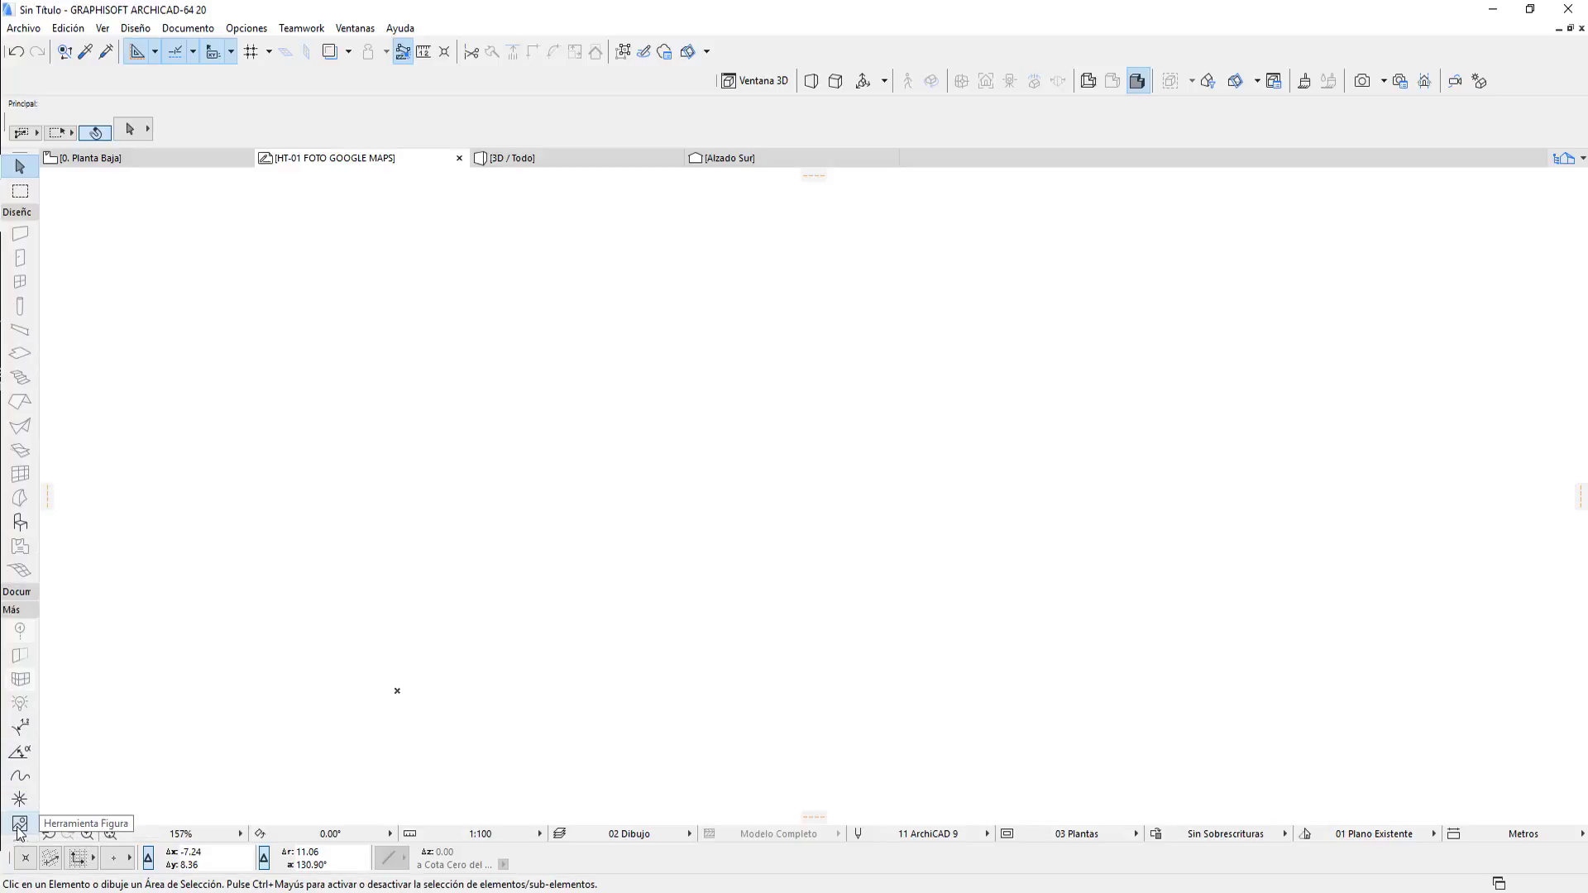
pyautogui.click(19, 825)
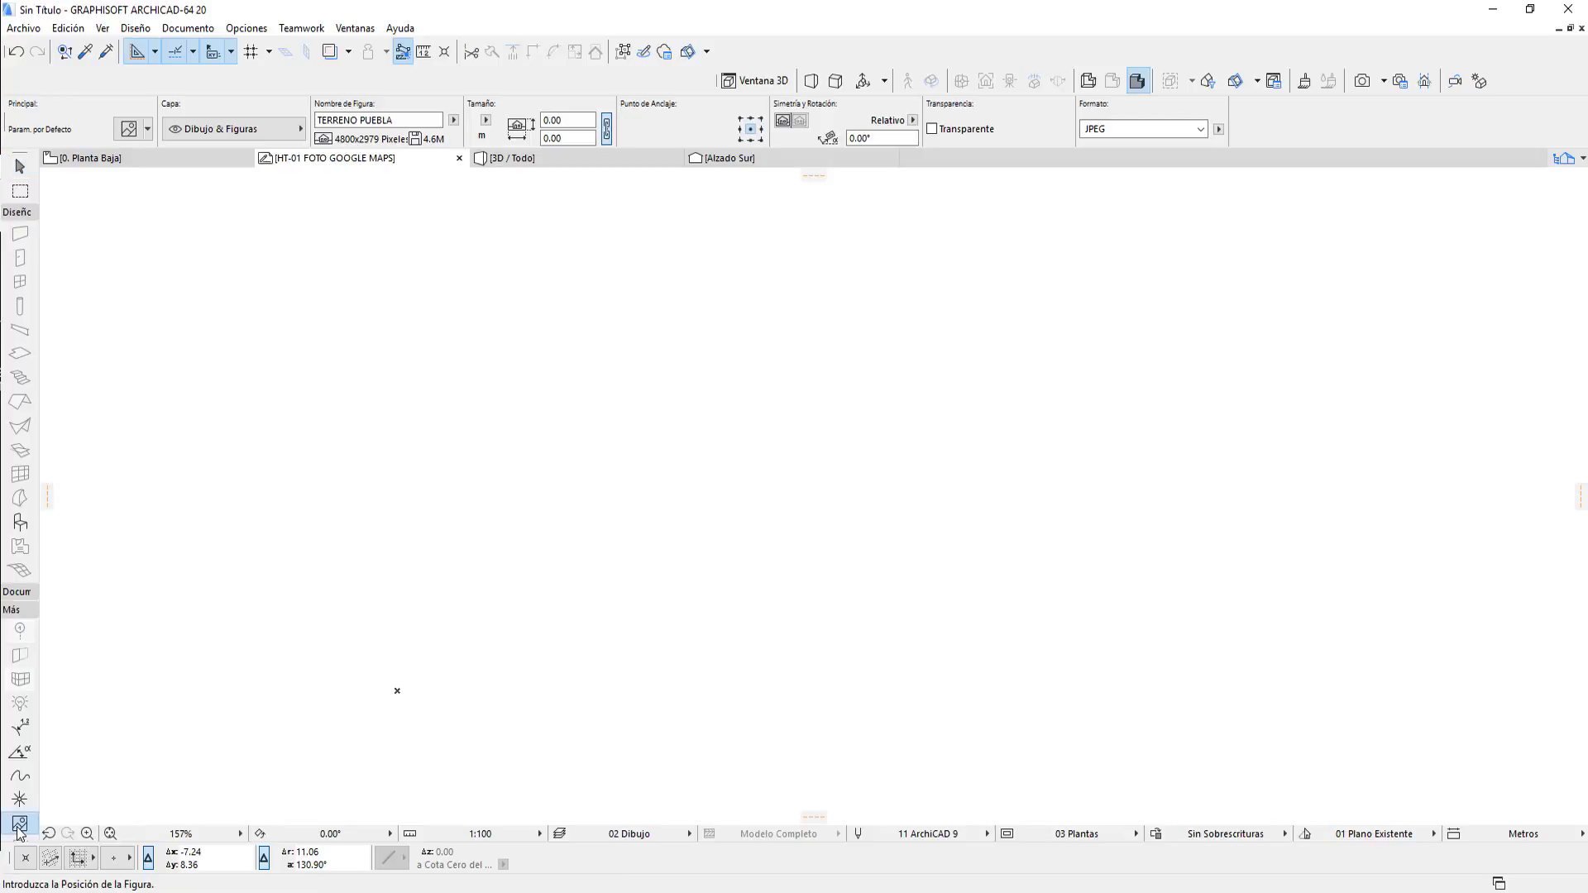
# Load terreno puebla googlemaps.jpg into the Figure defaults, anchored bottom-left.
pyautogui.click(128, 128)
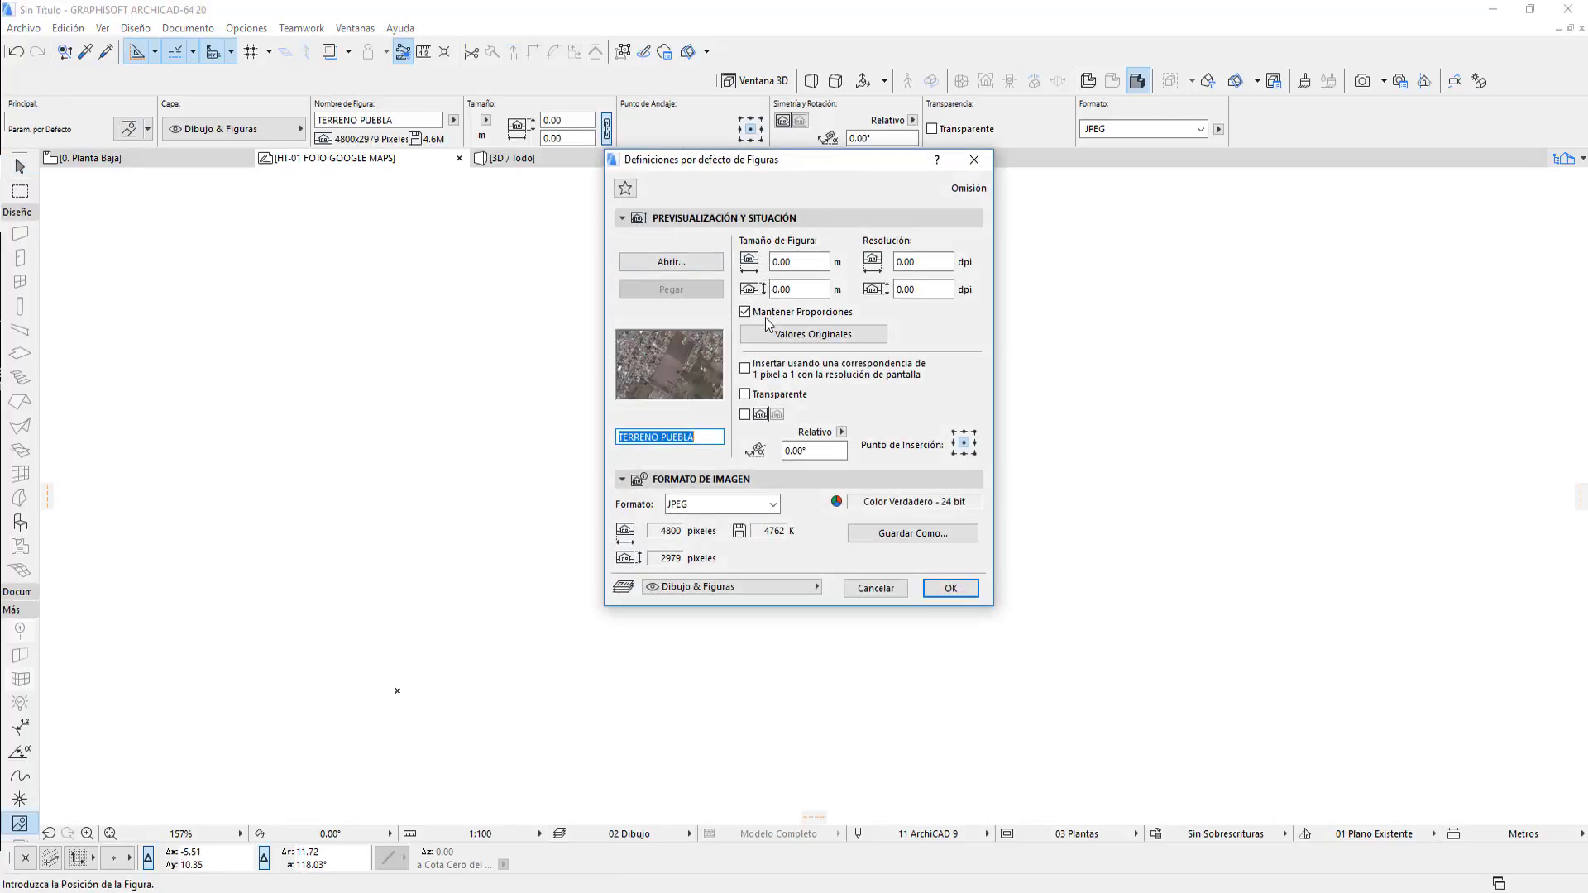
pyautogui.click(693, 263)
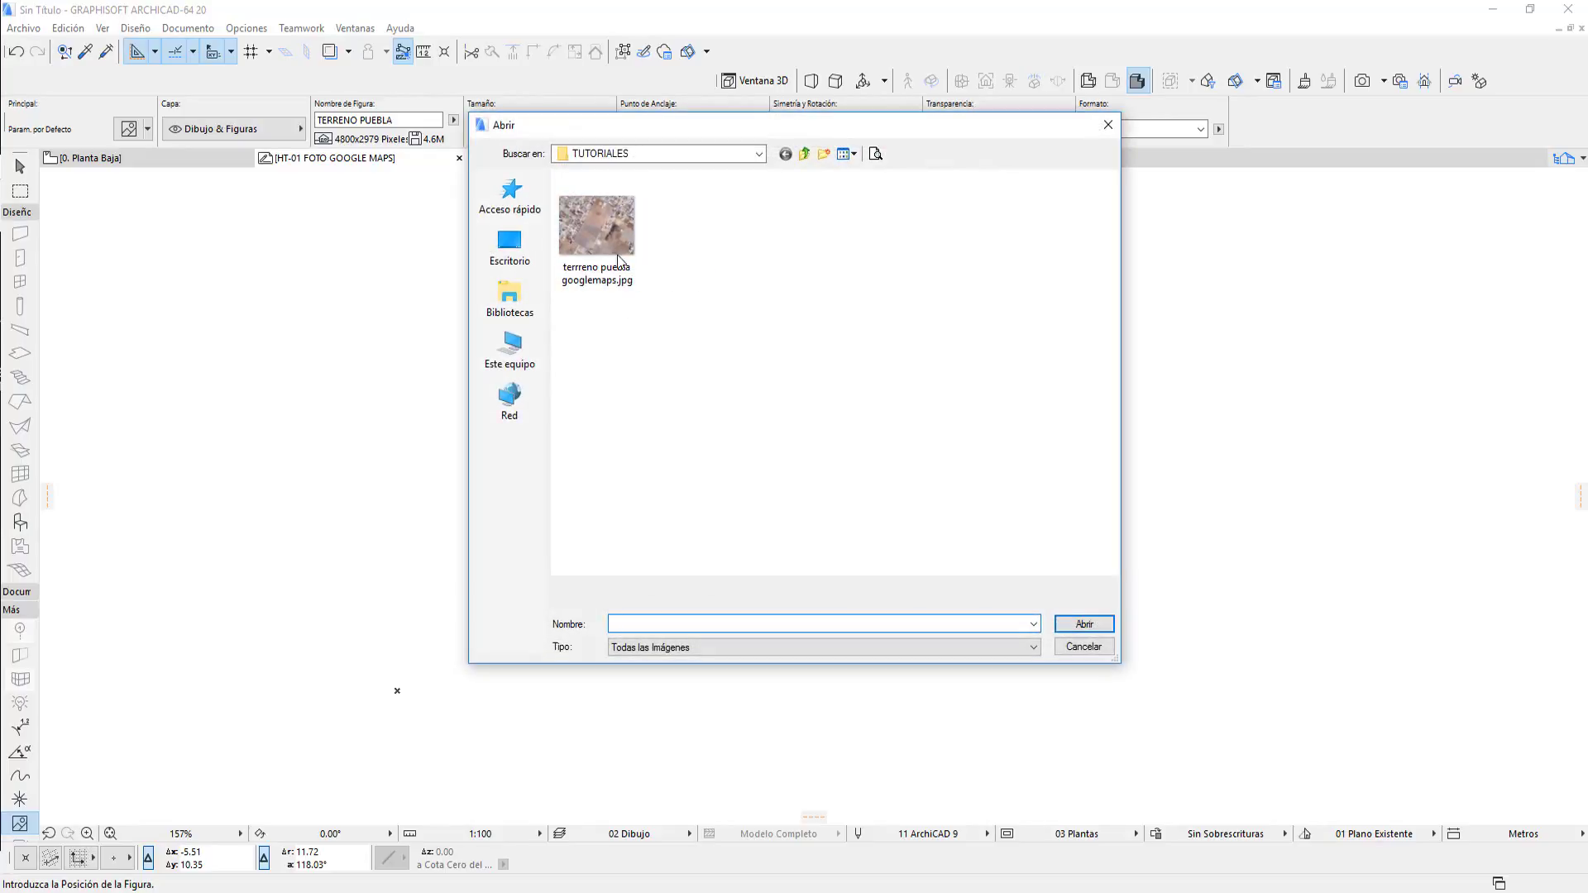
pyautogui.click(618, 260)
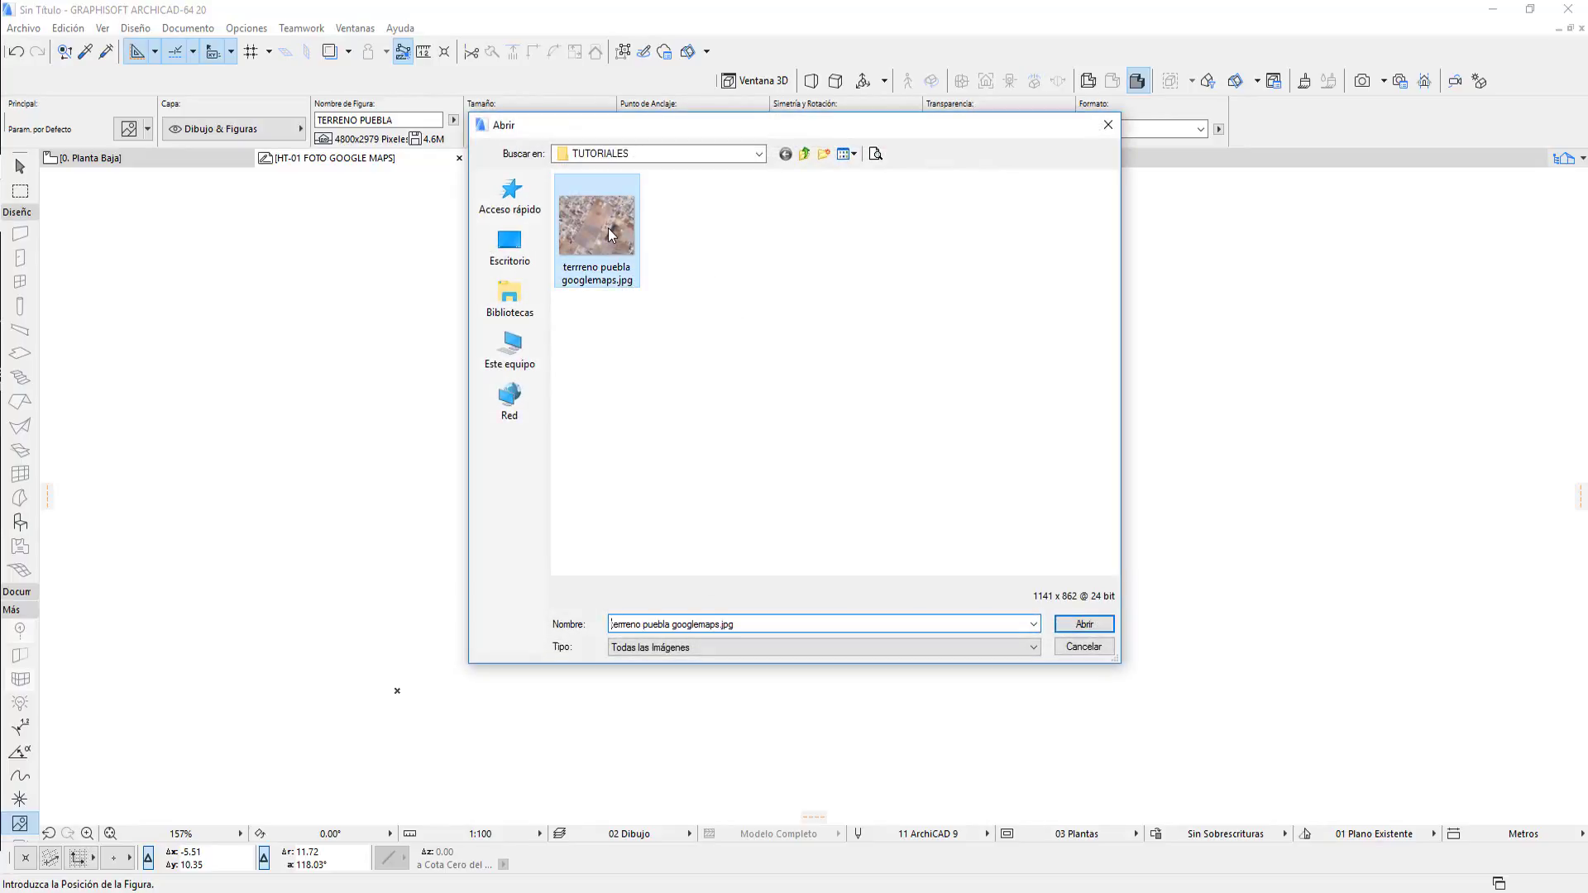
pyautogui.click(1084, 625)
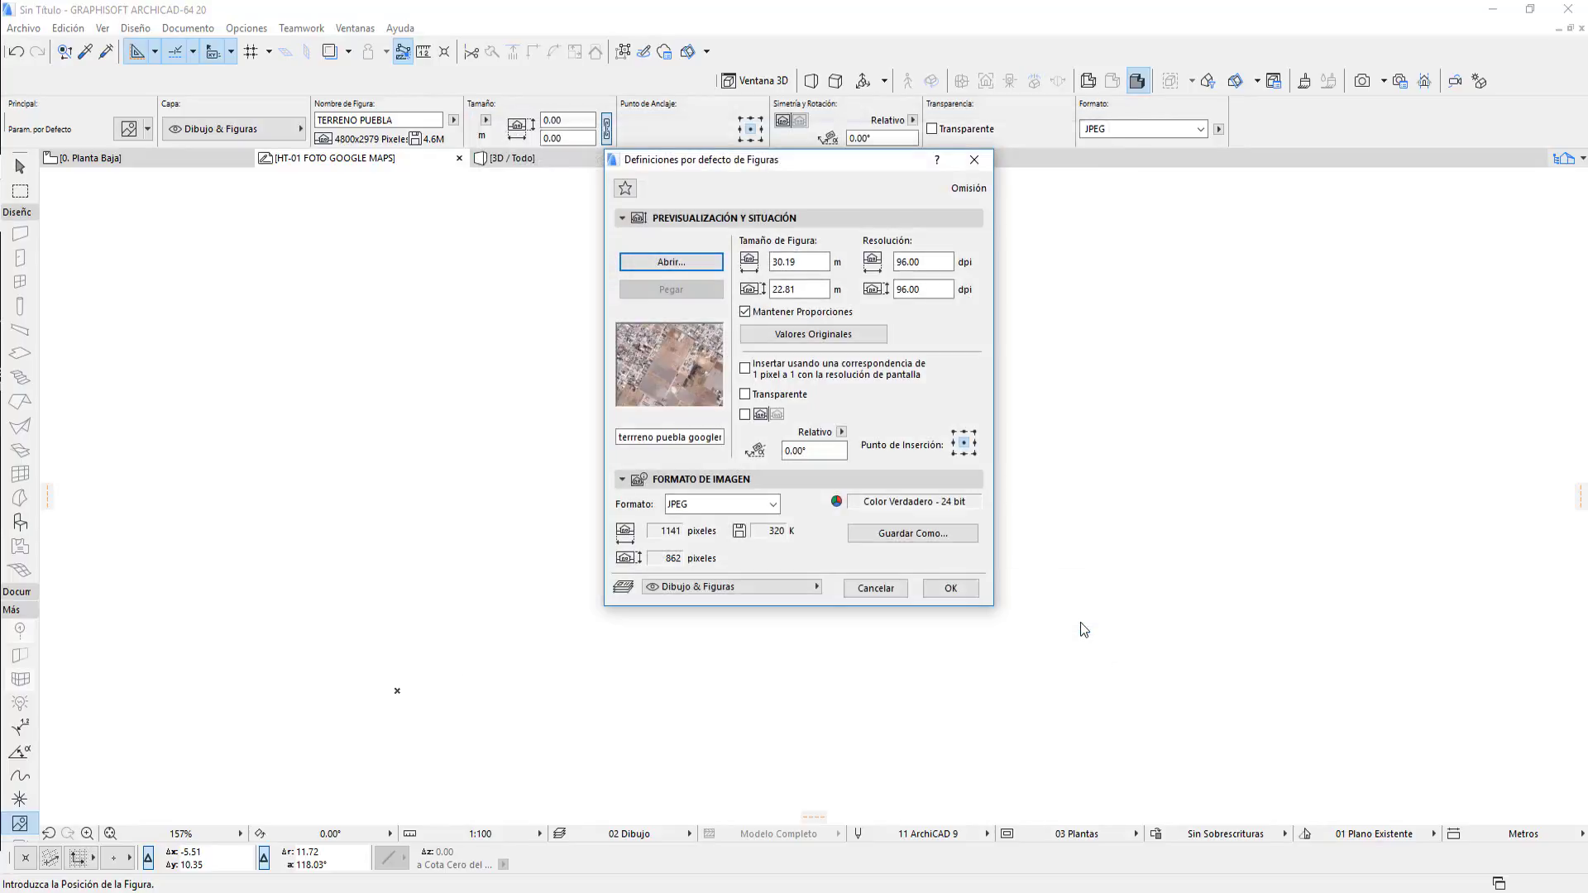
pyautogui.click(953, 453)
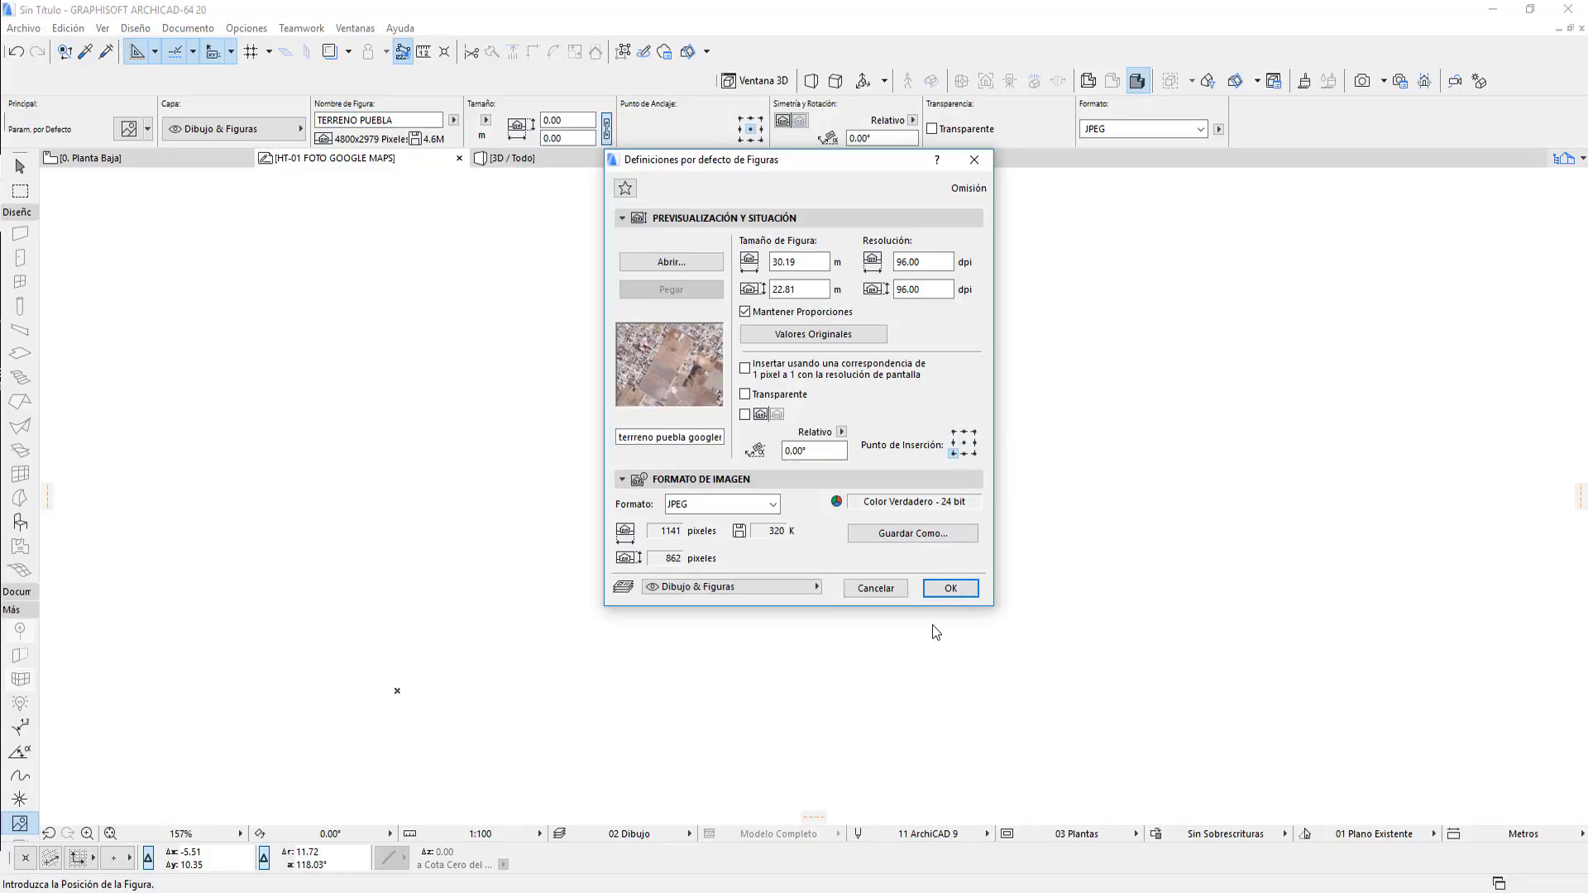
pyautogui.click(949, 590)
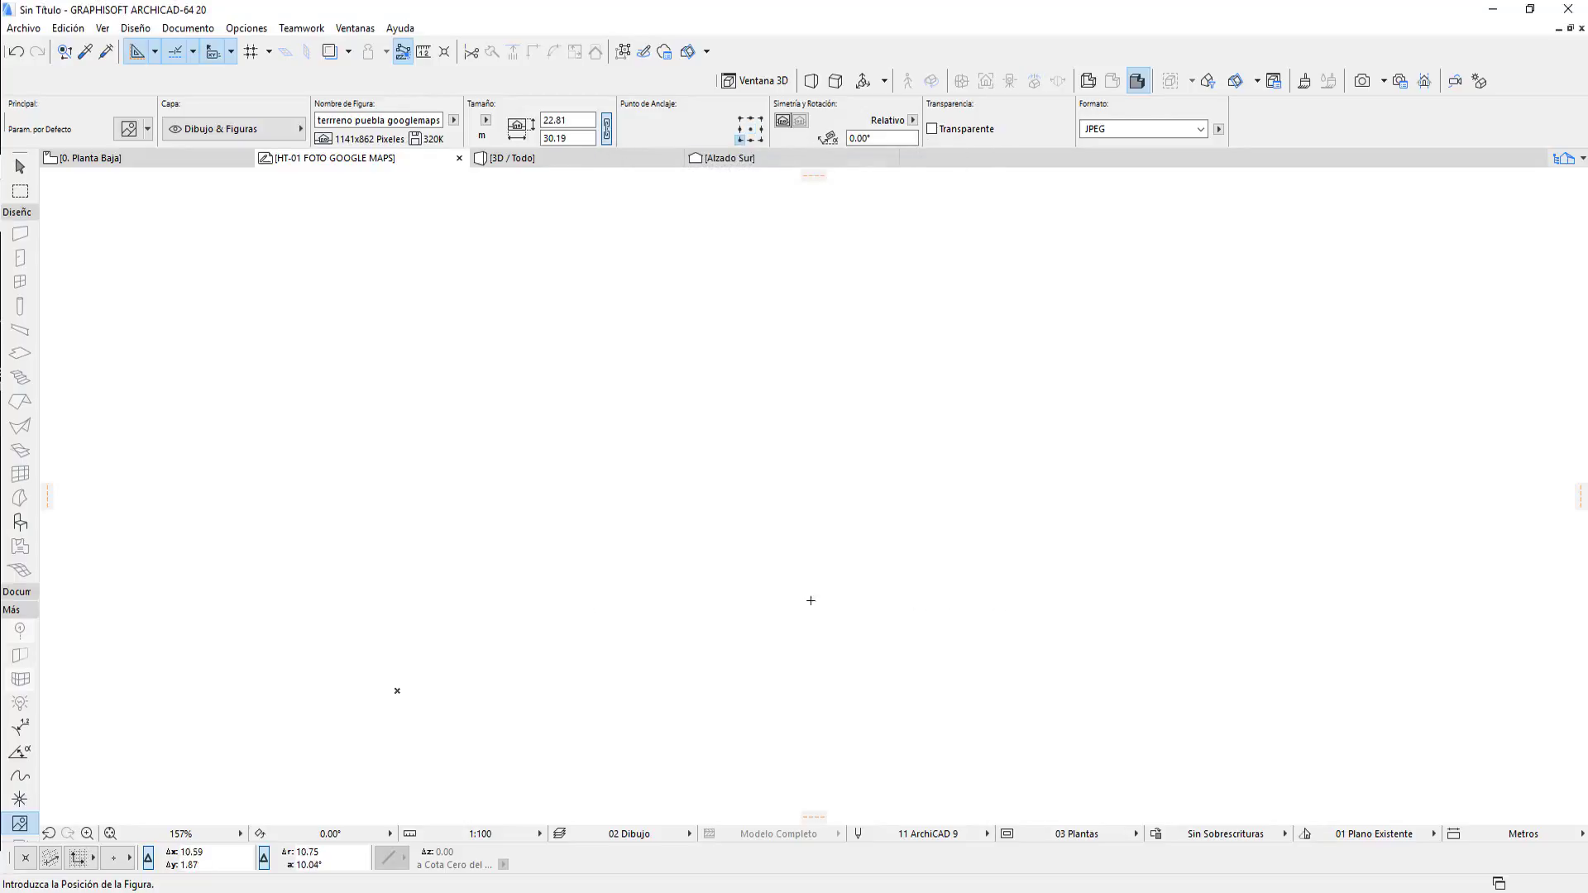
# Place terreno puebla googlemaps.jpg on the worksheet and select the placed photo.
pyautogui.click(400, 689)
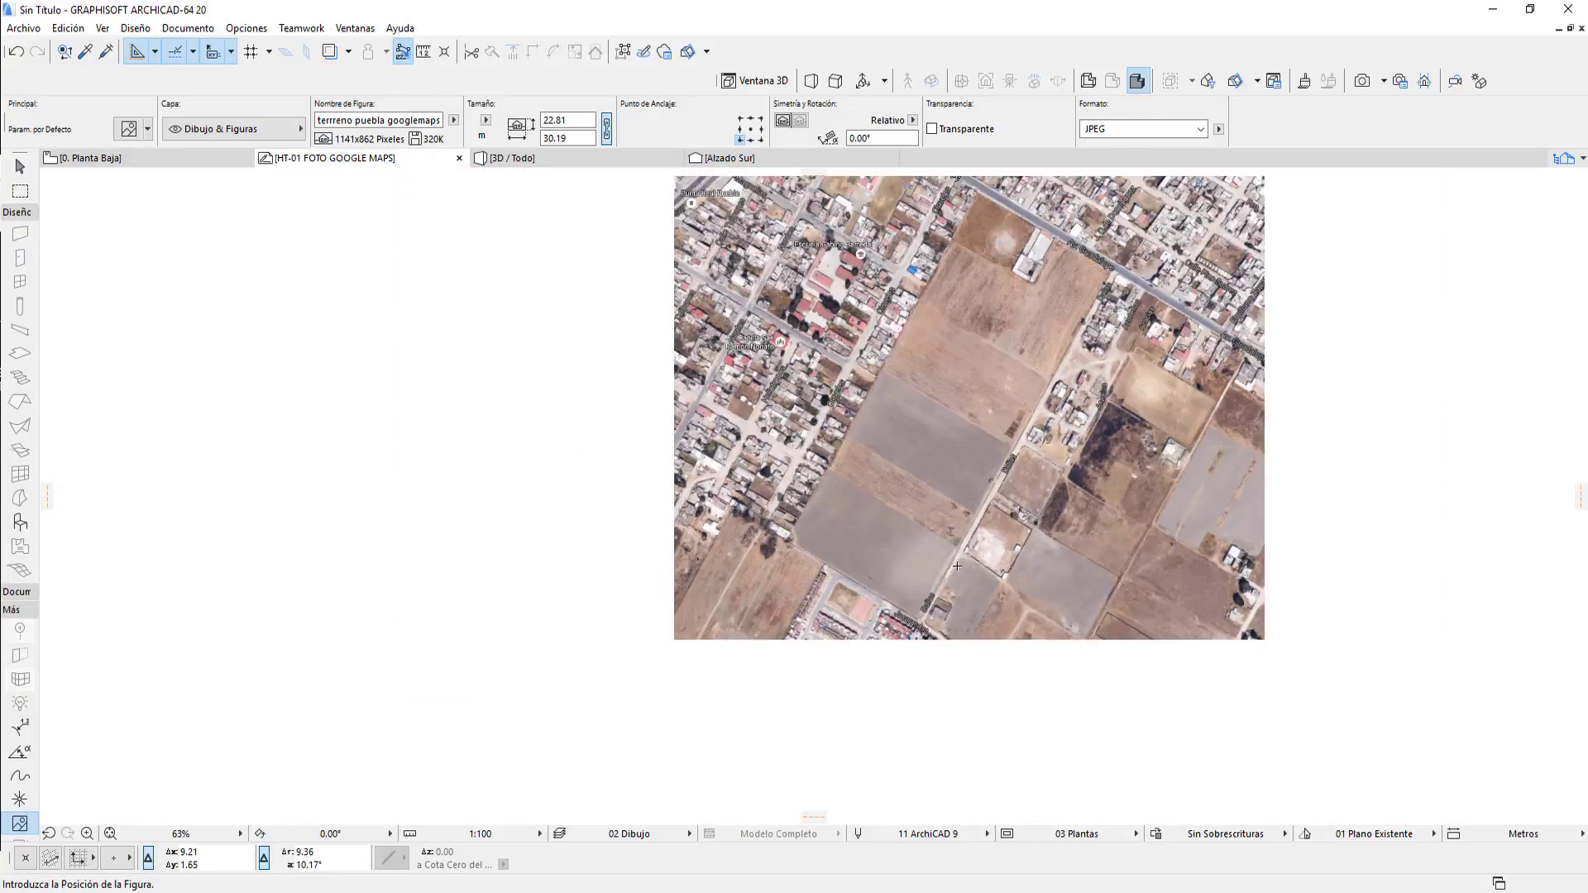
pyautogui.scroll(-4, 845, 609)
pyautogui.moveTo(1005, 523); pyautogui.dragTo(923, 574, button='middle')
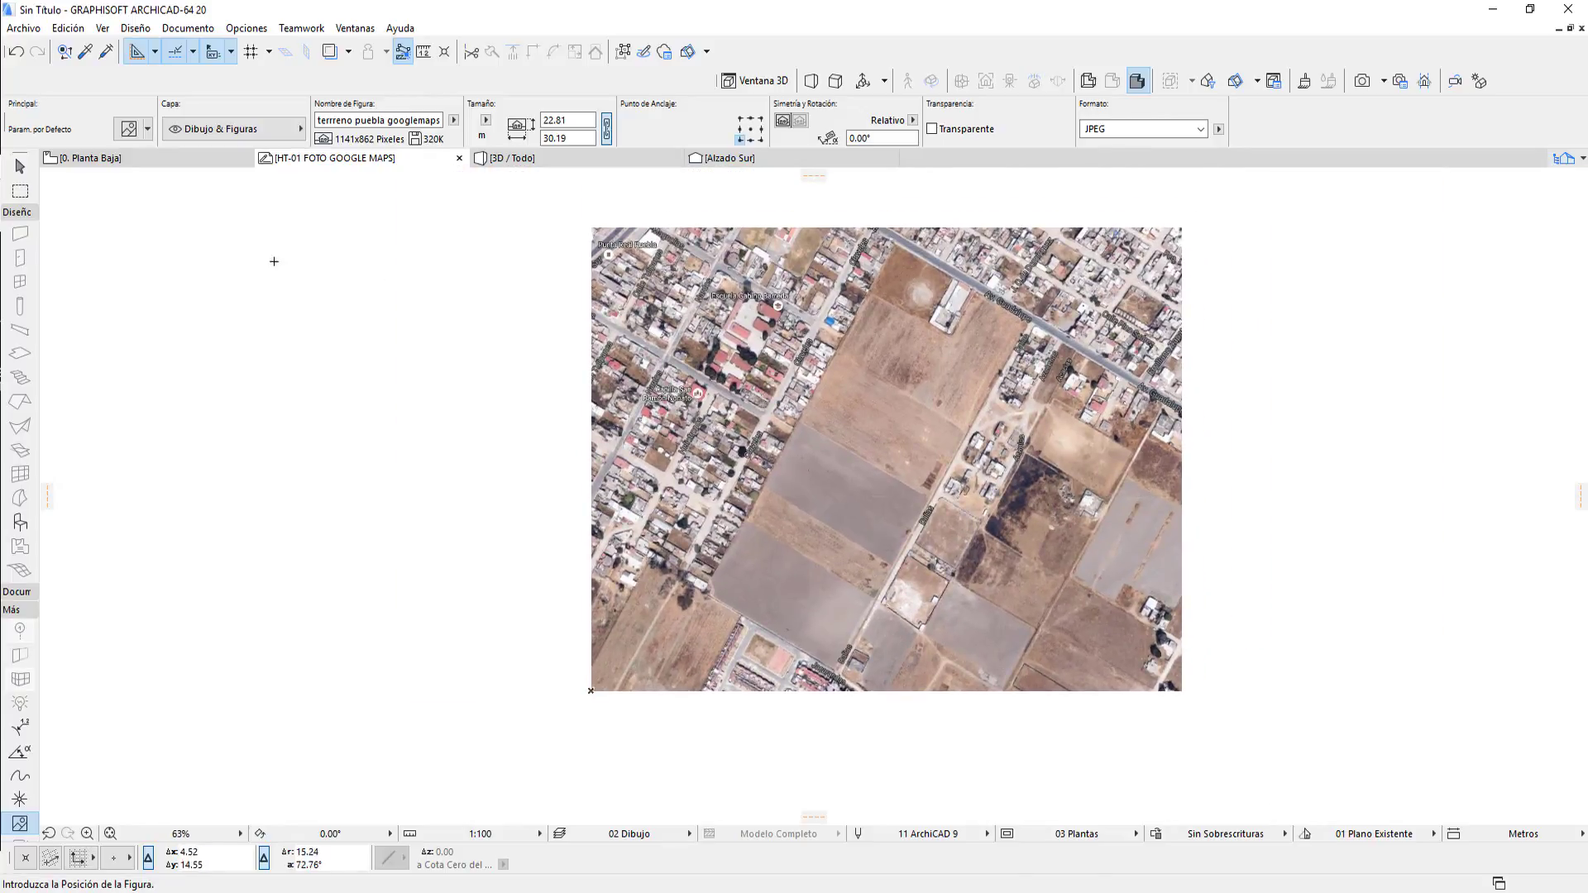
pyautogui.click(20, 167)
pyautogui.click(879, 304)
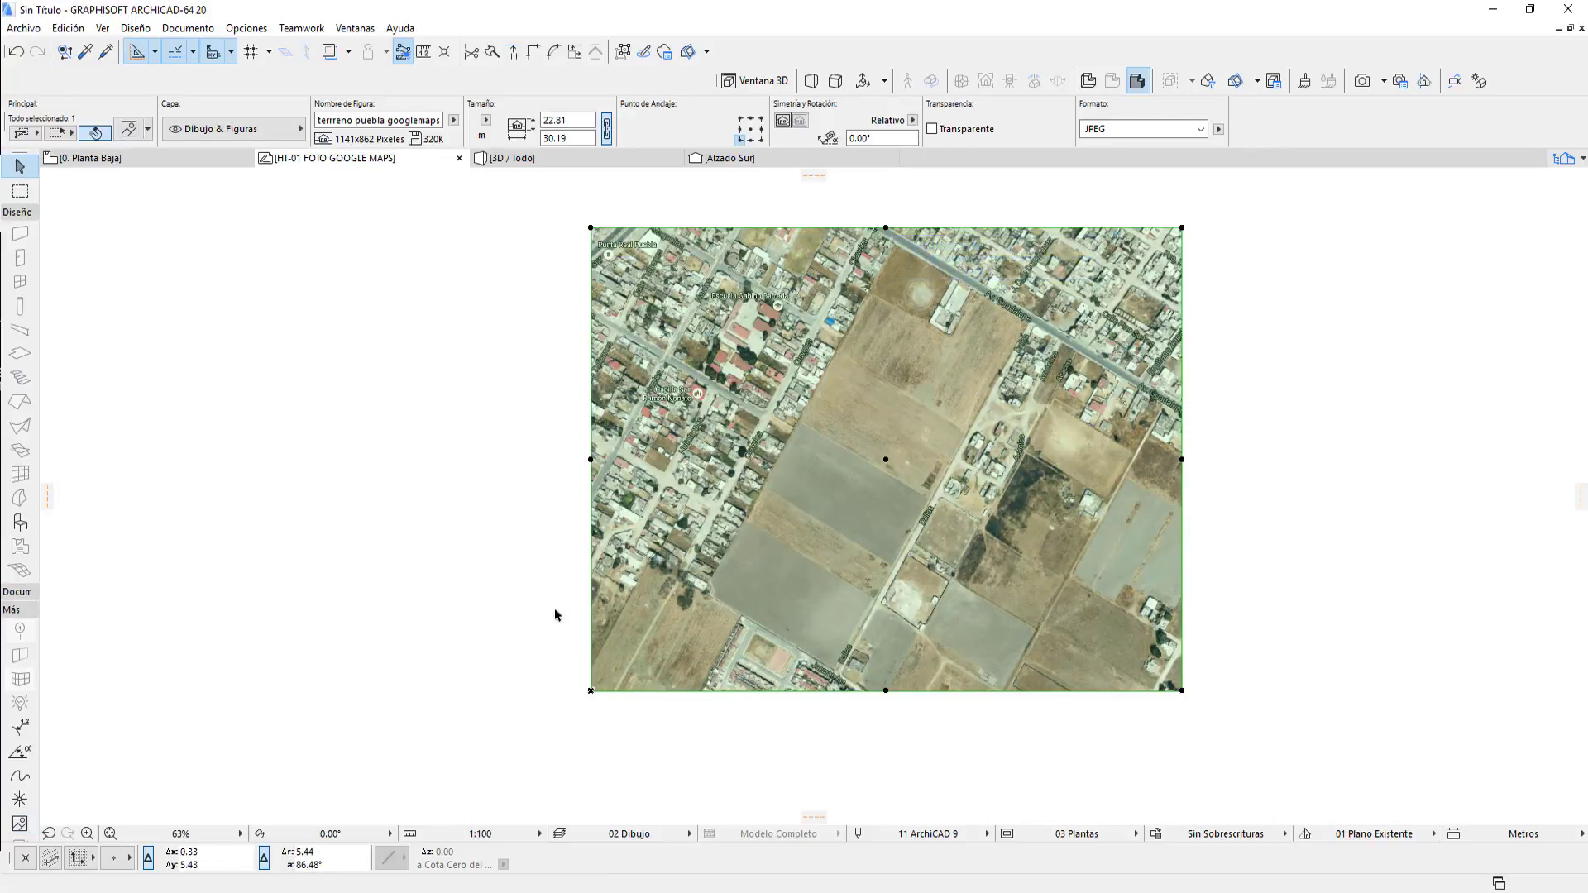
pyautogui.click(70, 28)
pyautogui.moveTo(93, 429)
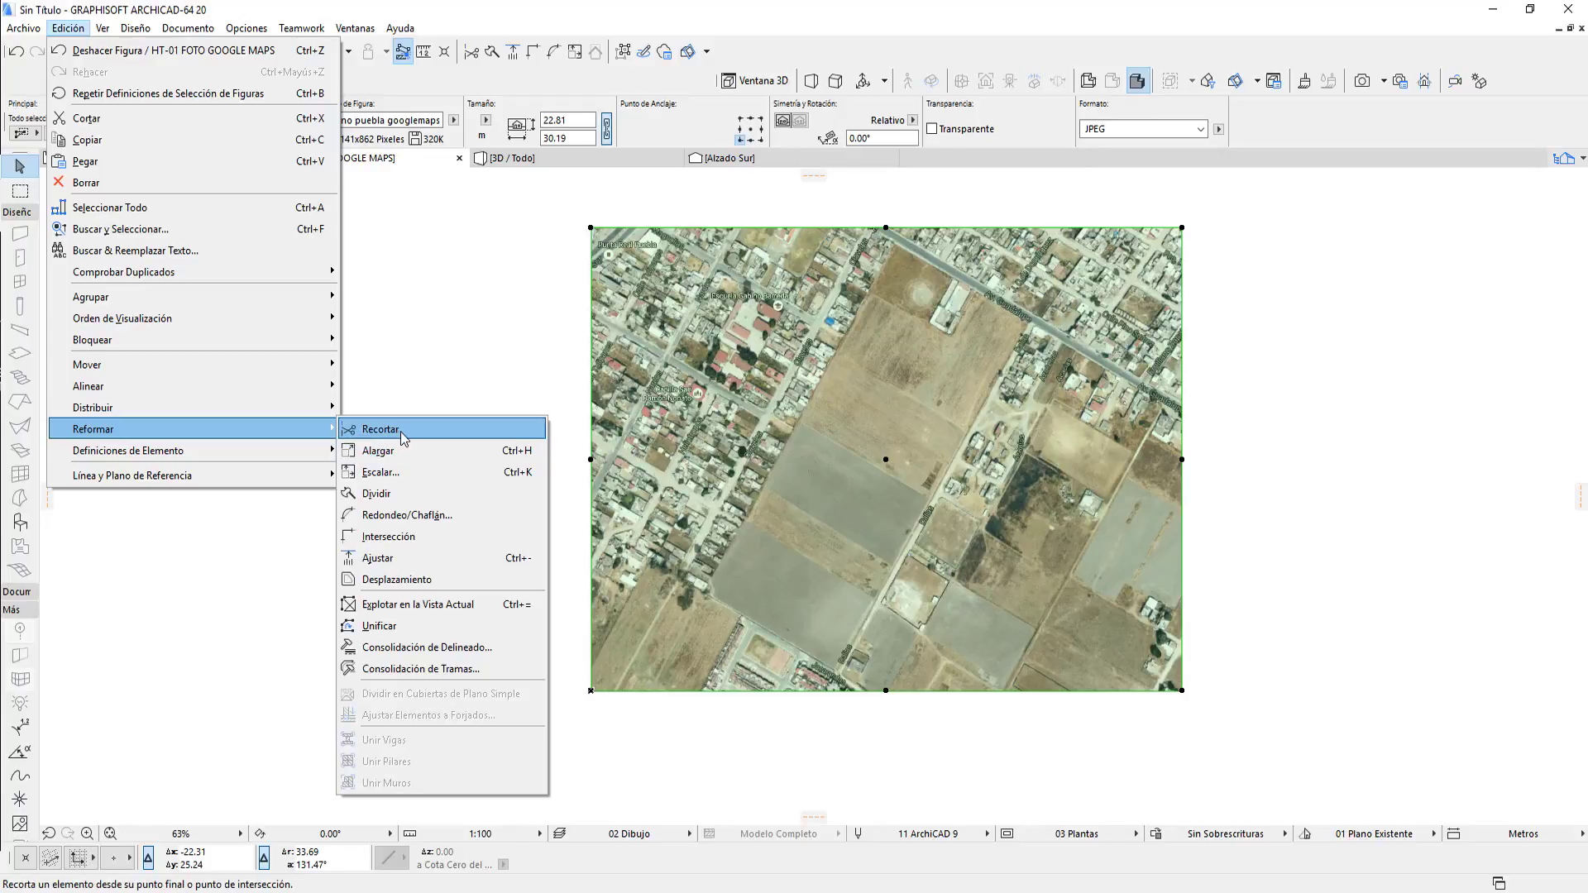
pyautogui.click(392, 473)
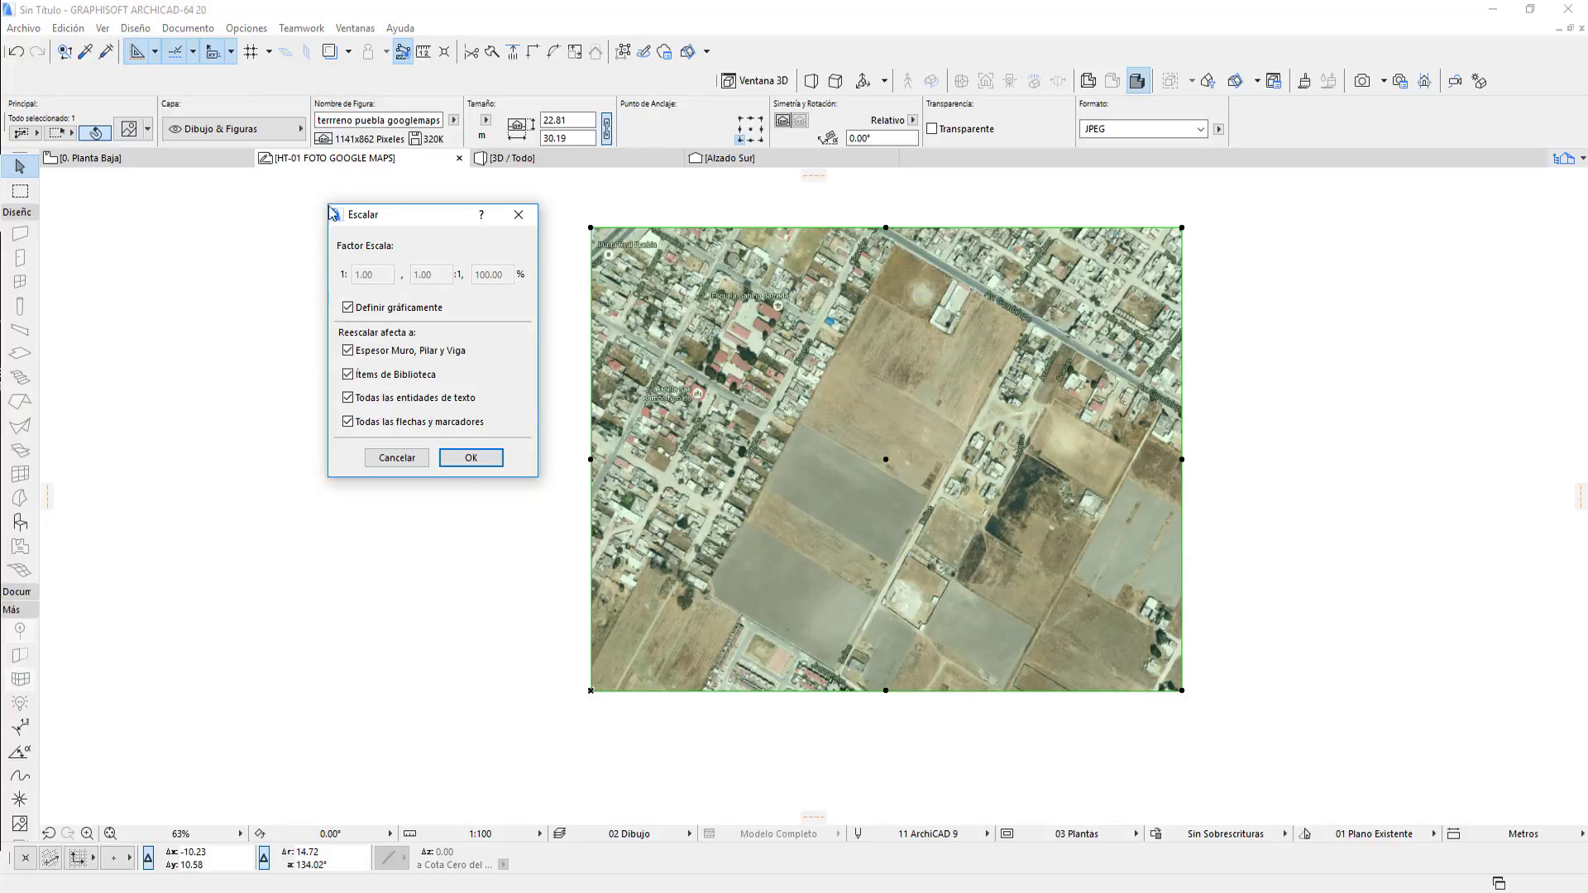
pyautogui.click(470, 457)
pyautogui.scroll(2, 908, 245)
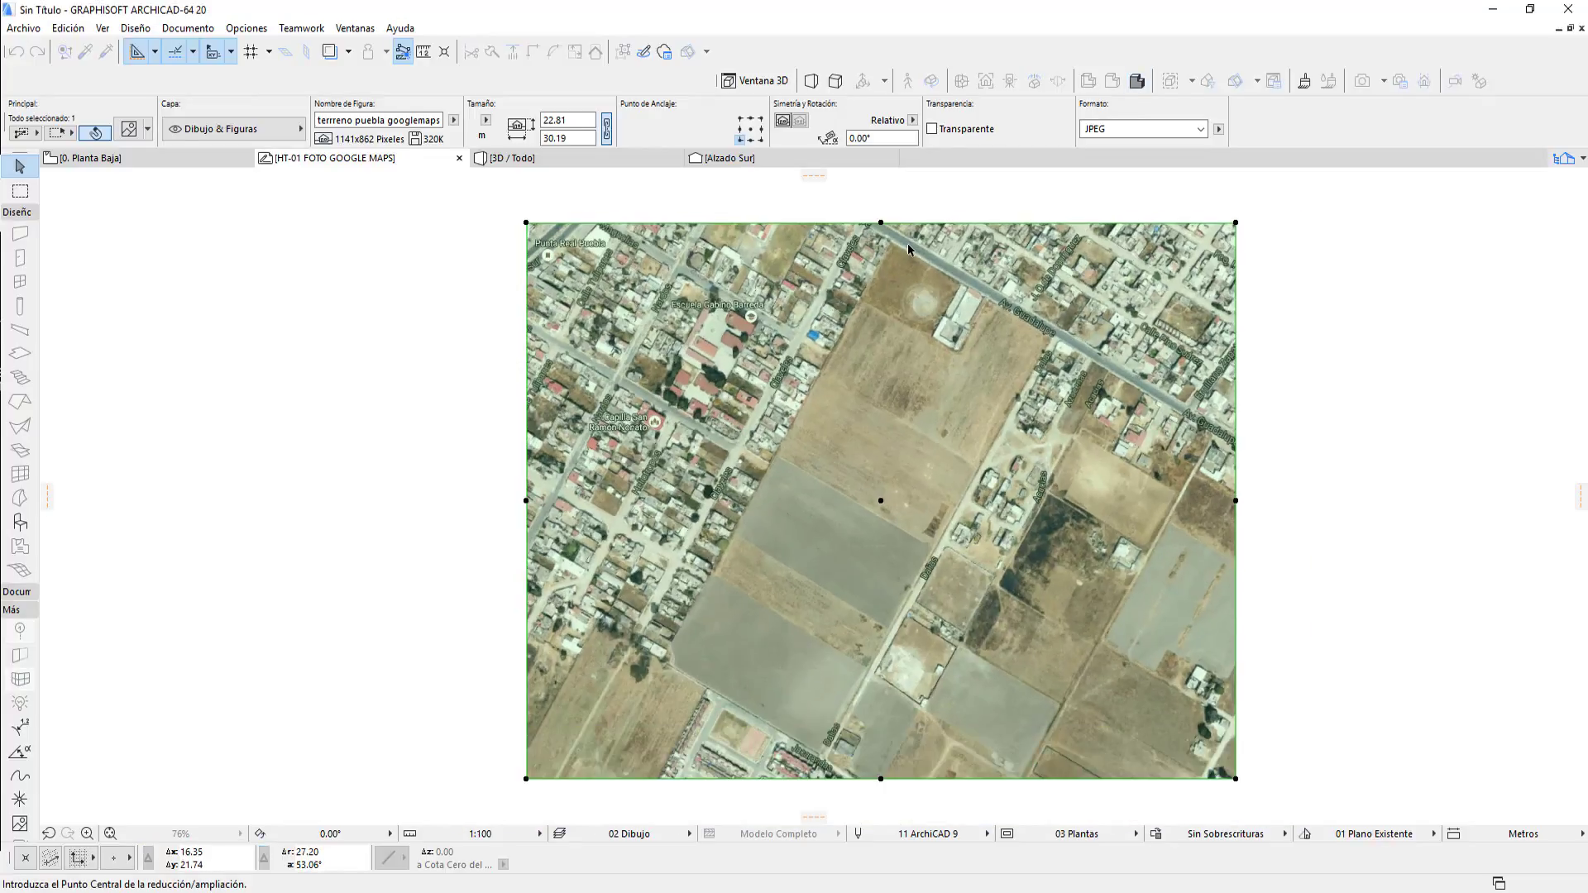
pyautogui.scroll(1, 906, 243)
pyautogui.scroll(1, 904, 242)
pyautogui.scroll(2, 901, 242)
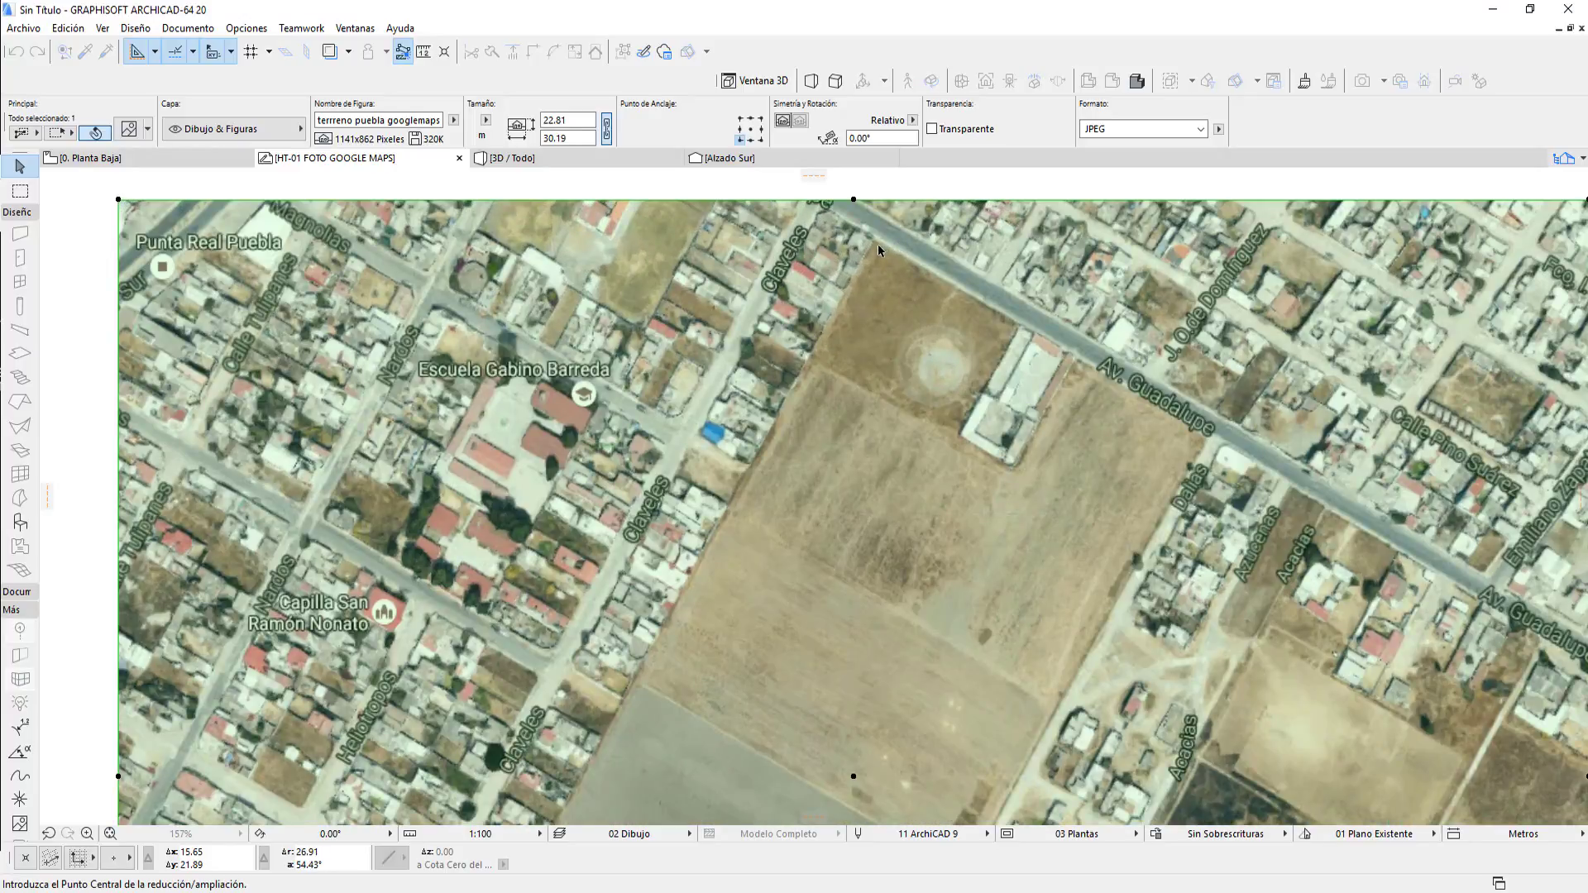
pyautogui.click(874, 241)
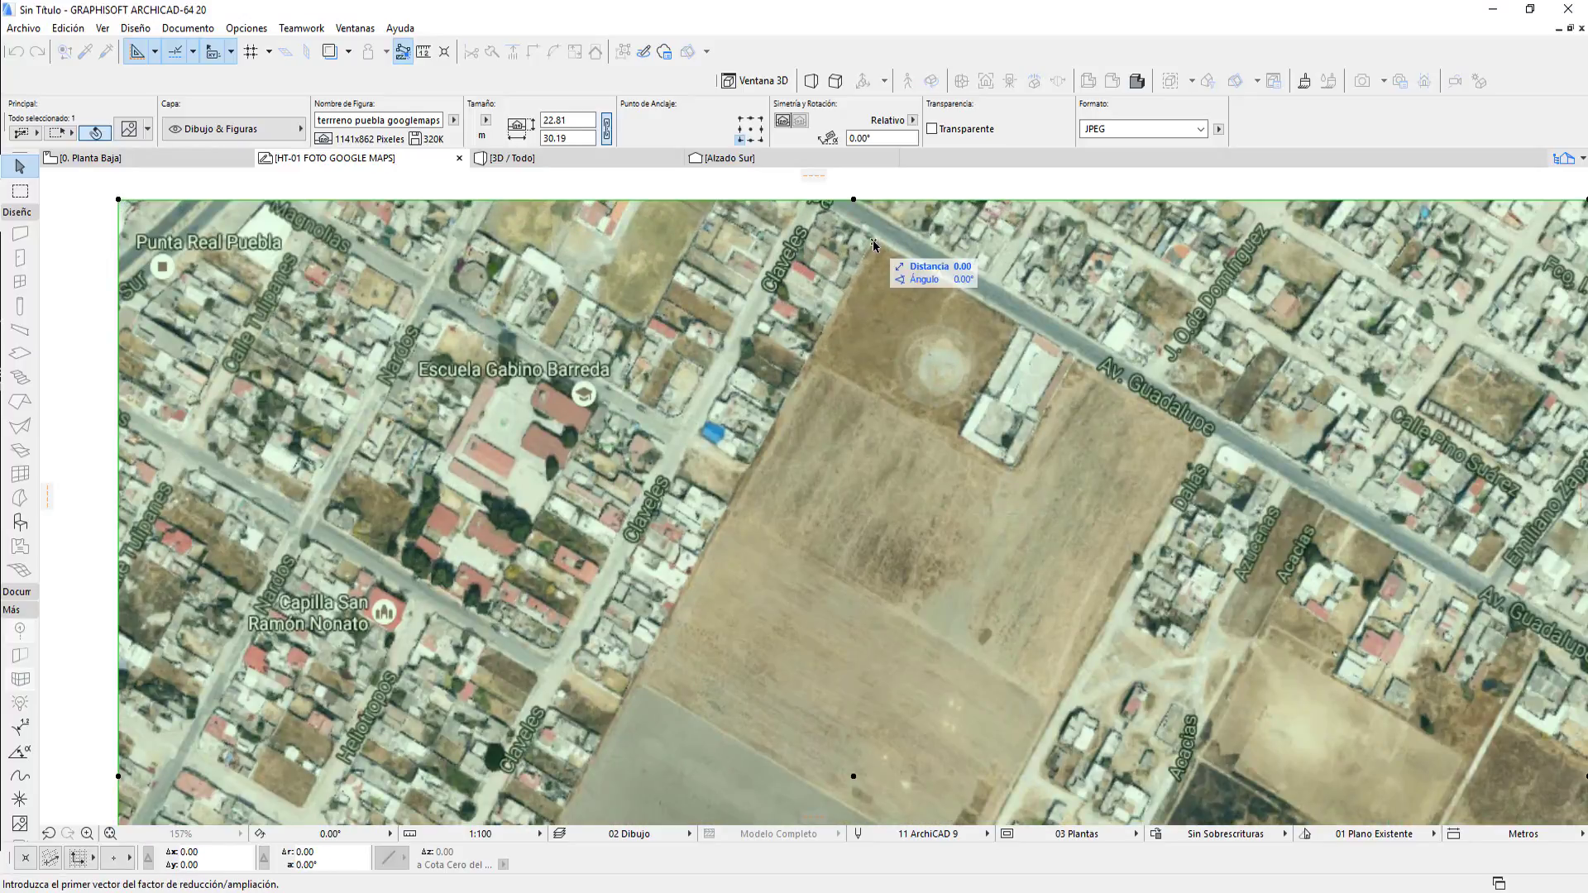
pyautogui.scroll(-5, 969, 416)
pyautogui.scroll(-3, 926, 579)
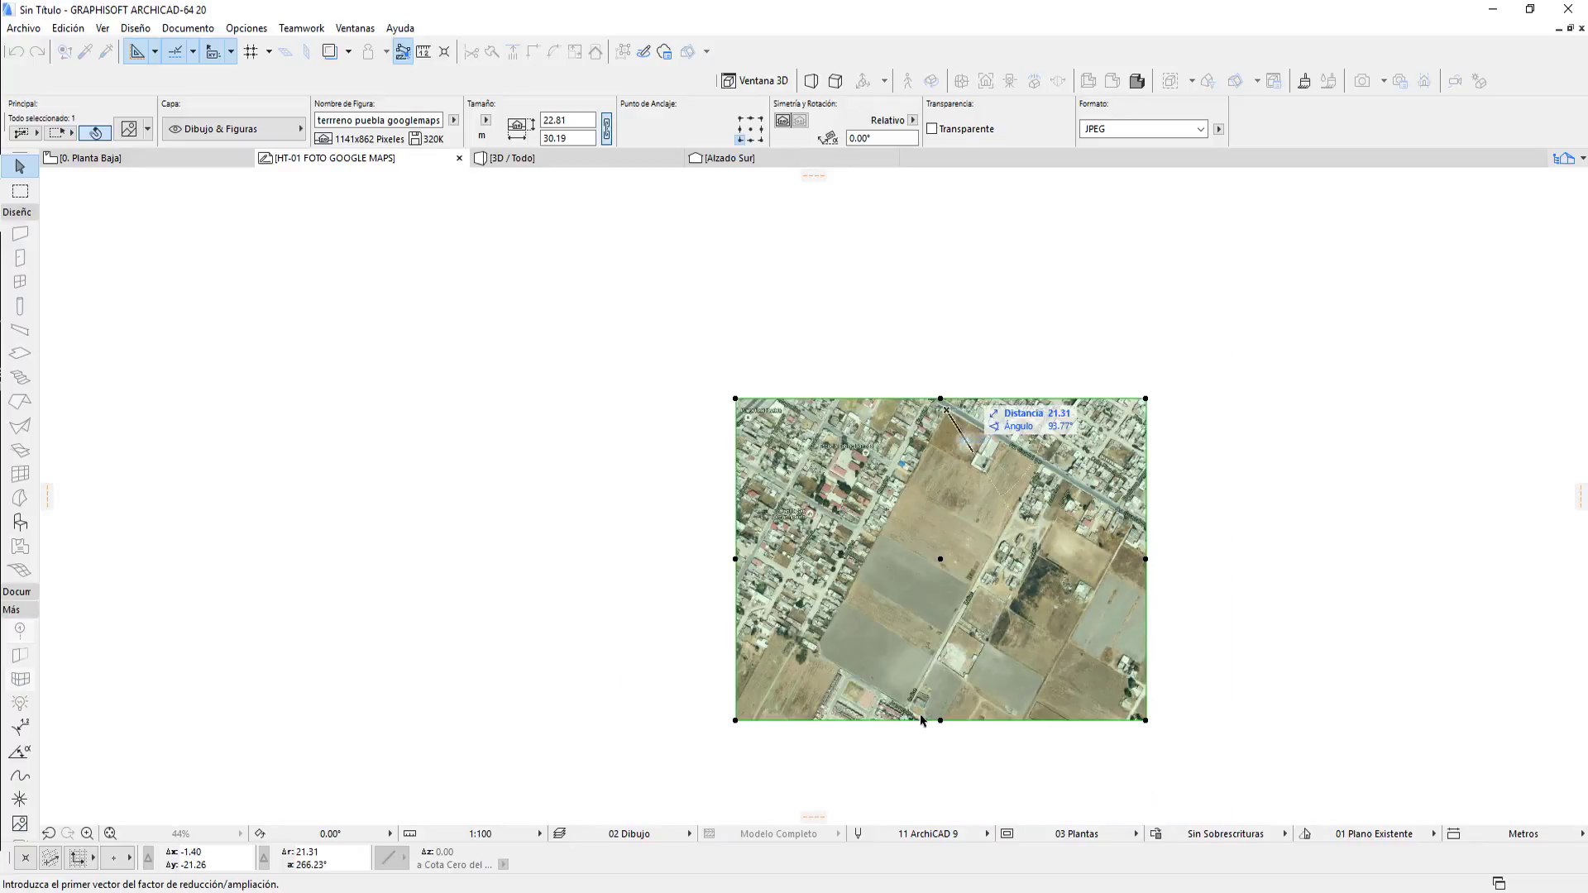
pyautogui.scroll(2, 910, 717)
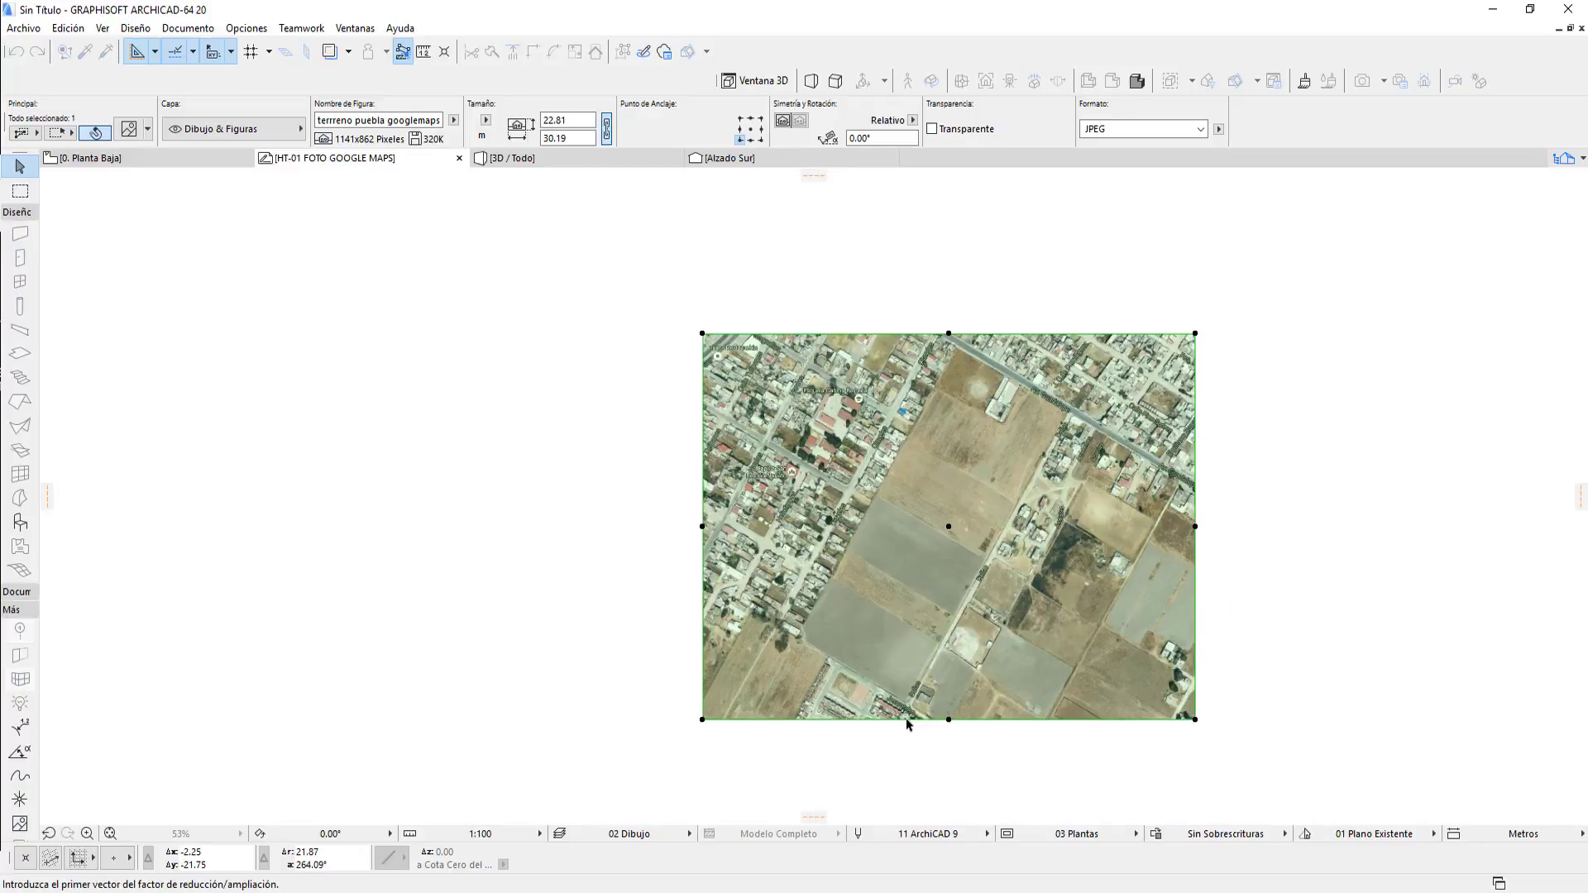
pyautogui.scroll(2, 910, 717)
pyautogui.scroll(2, 914, 711)
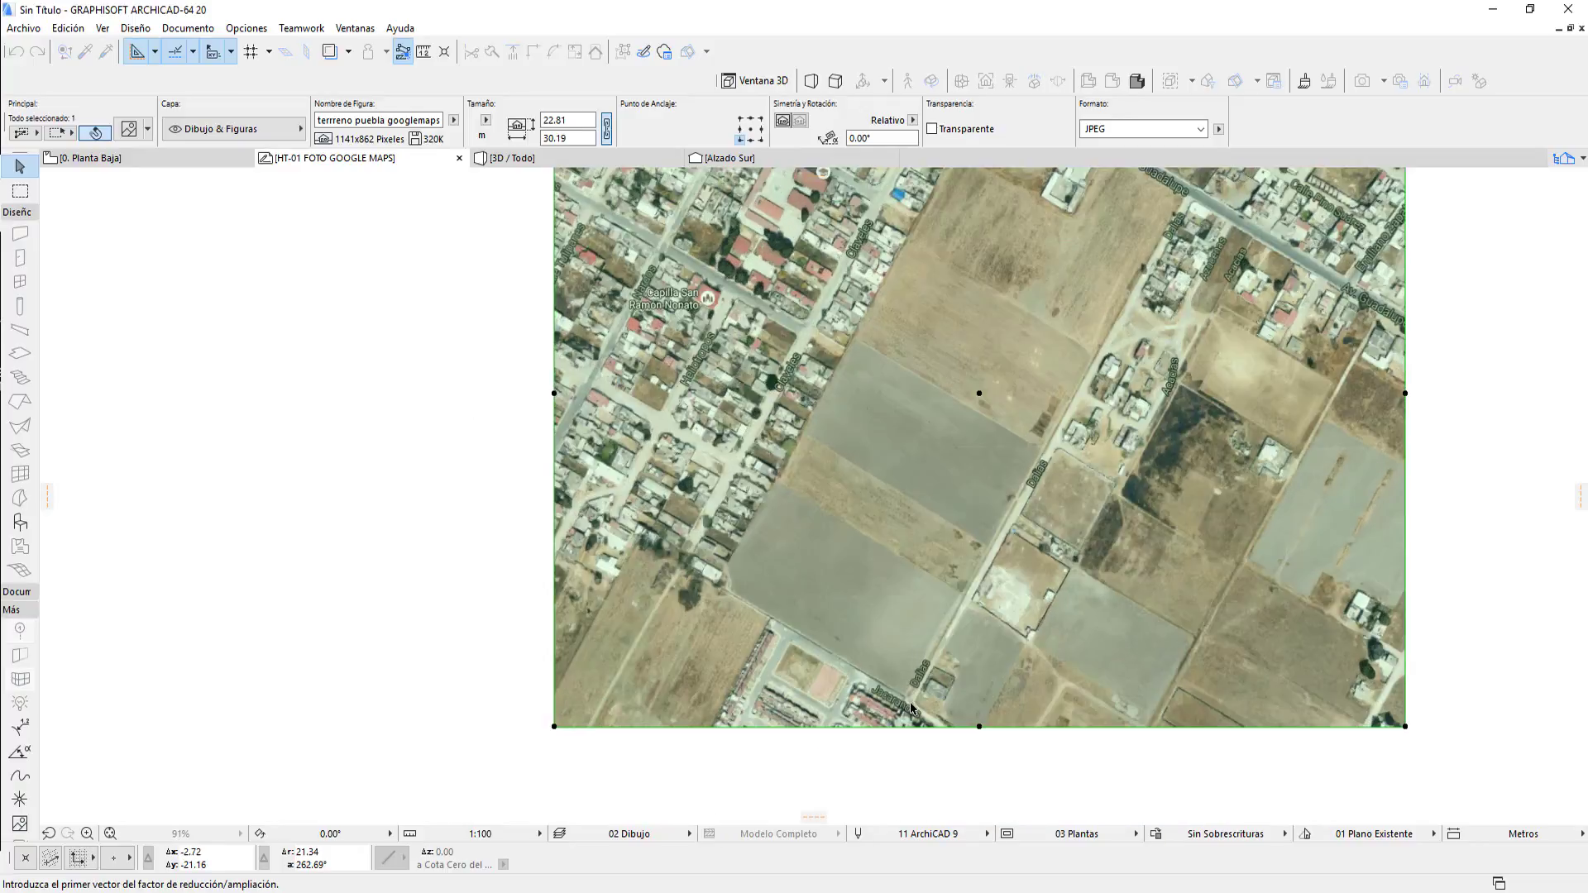
pyautogui.scroll(2, 910, 708)
pyautogui.scroll(1, 906, 701)
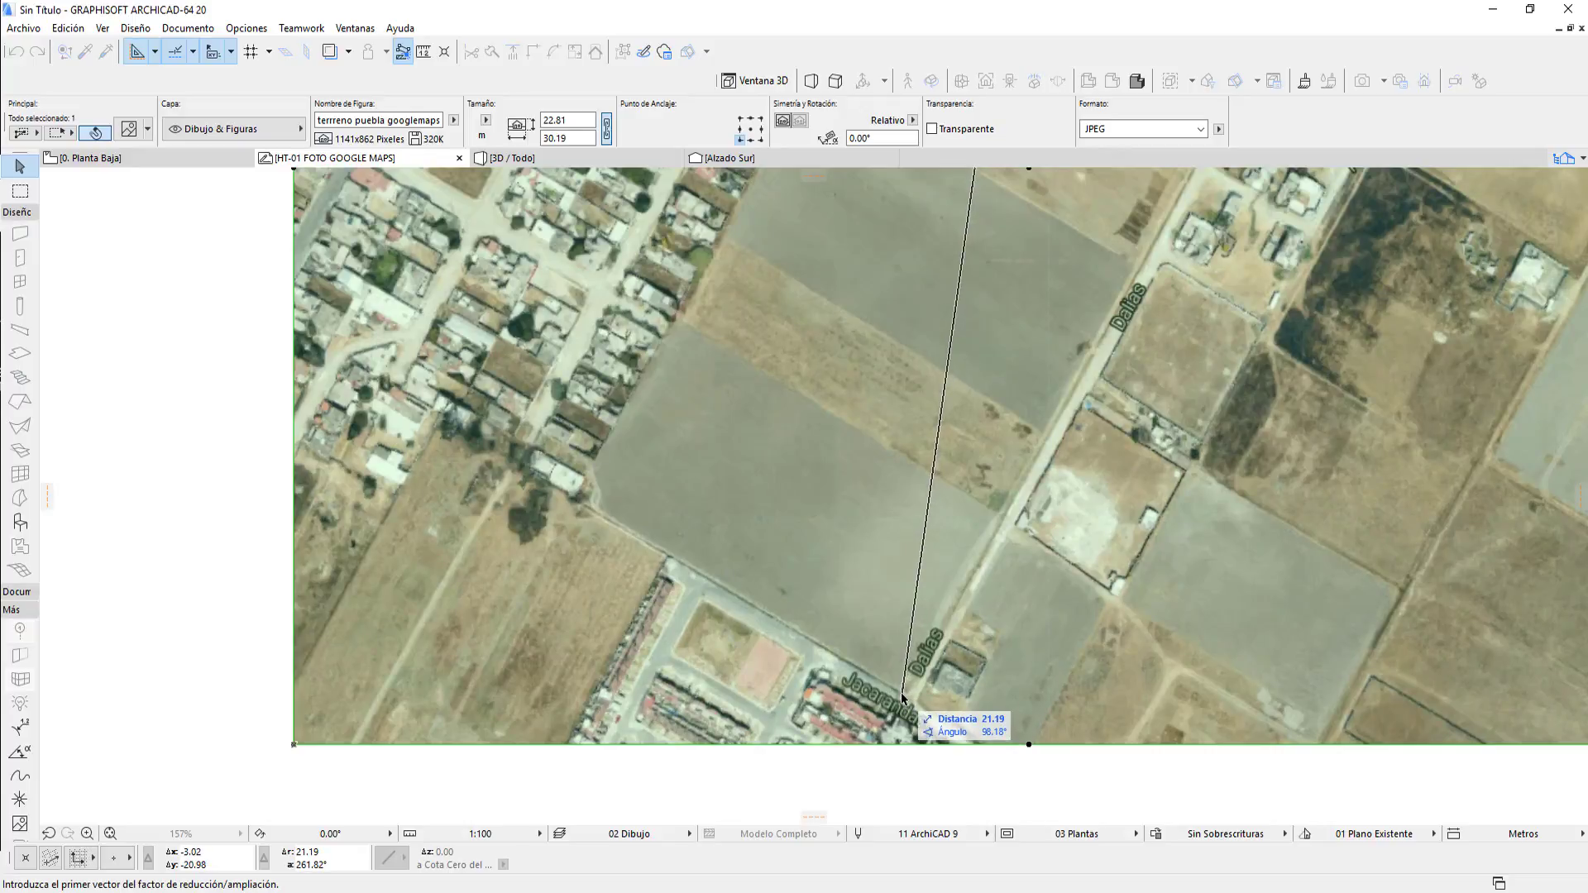
pyautogui.click(902, 694)
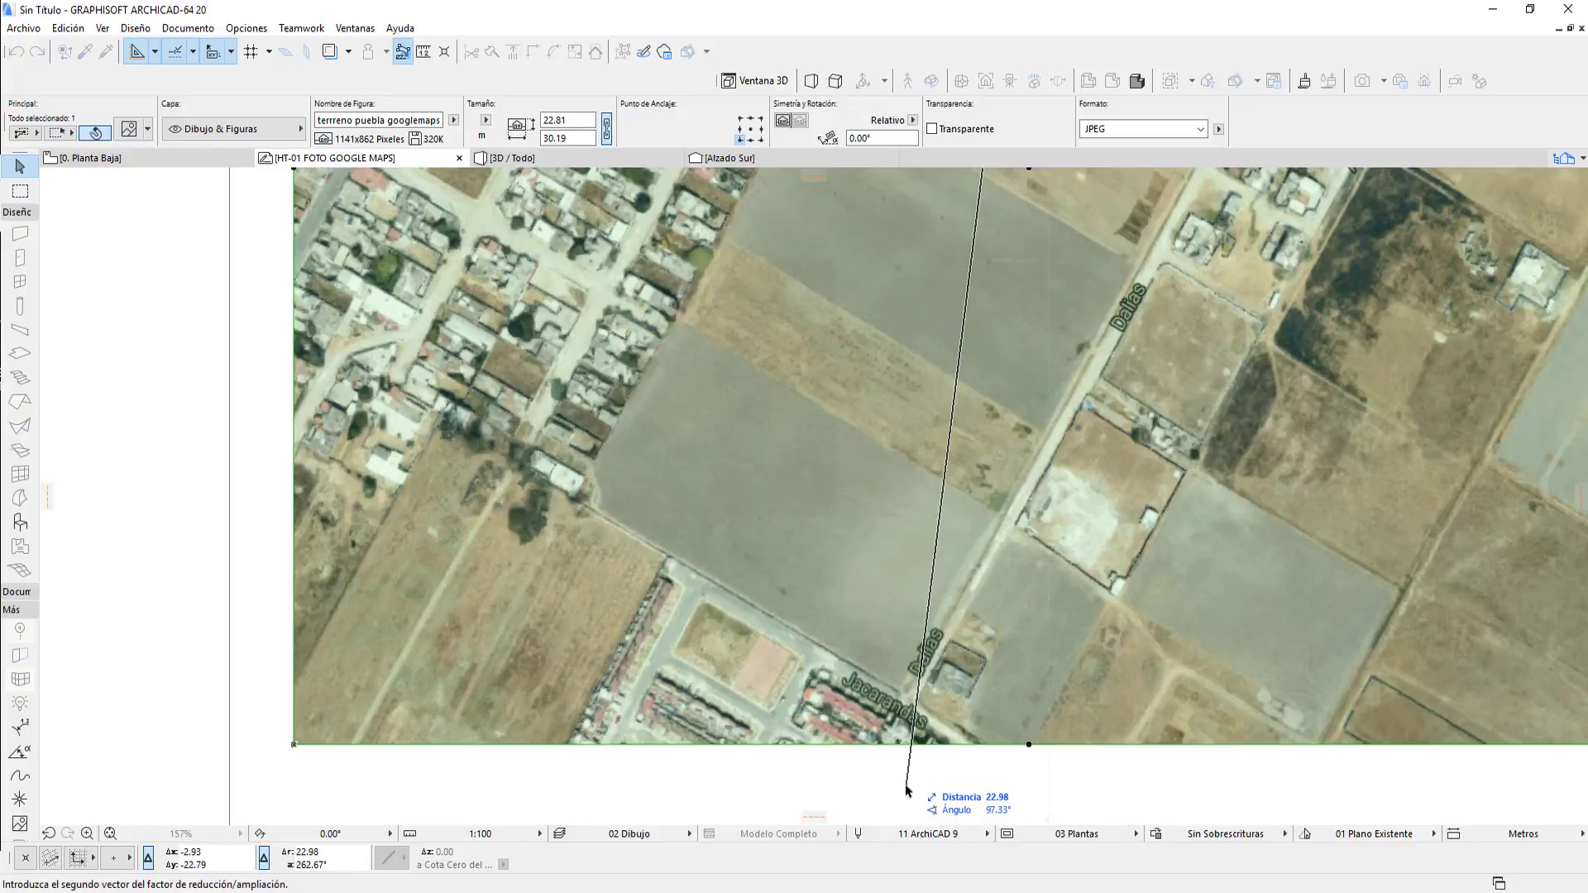
pyautogui.hotkey('alt', 'Tab')
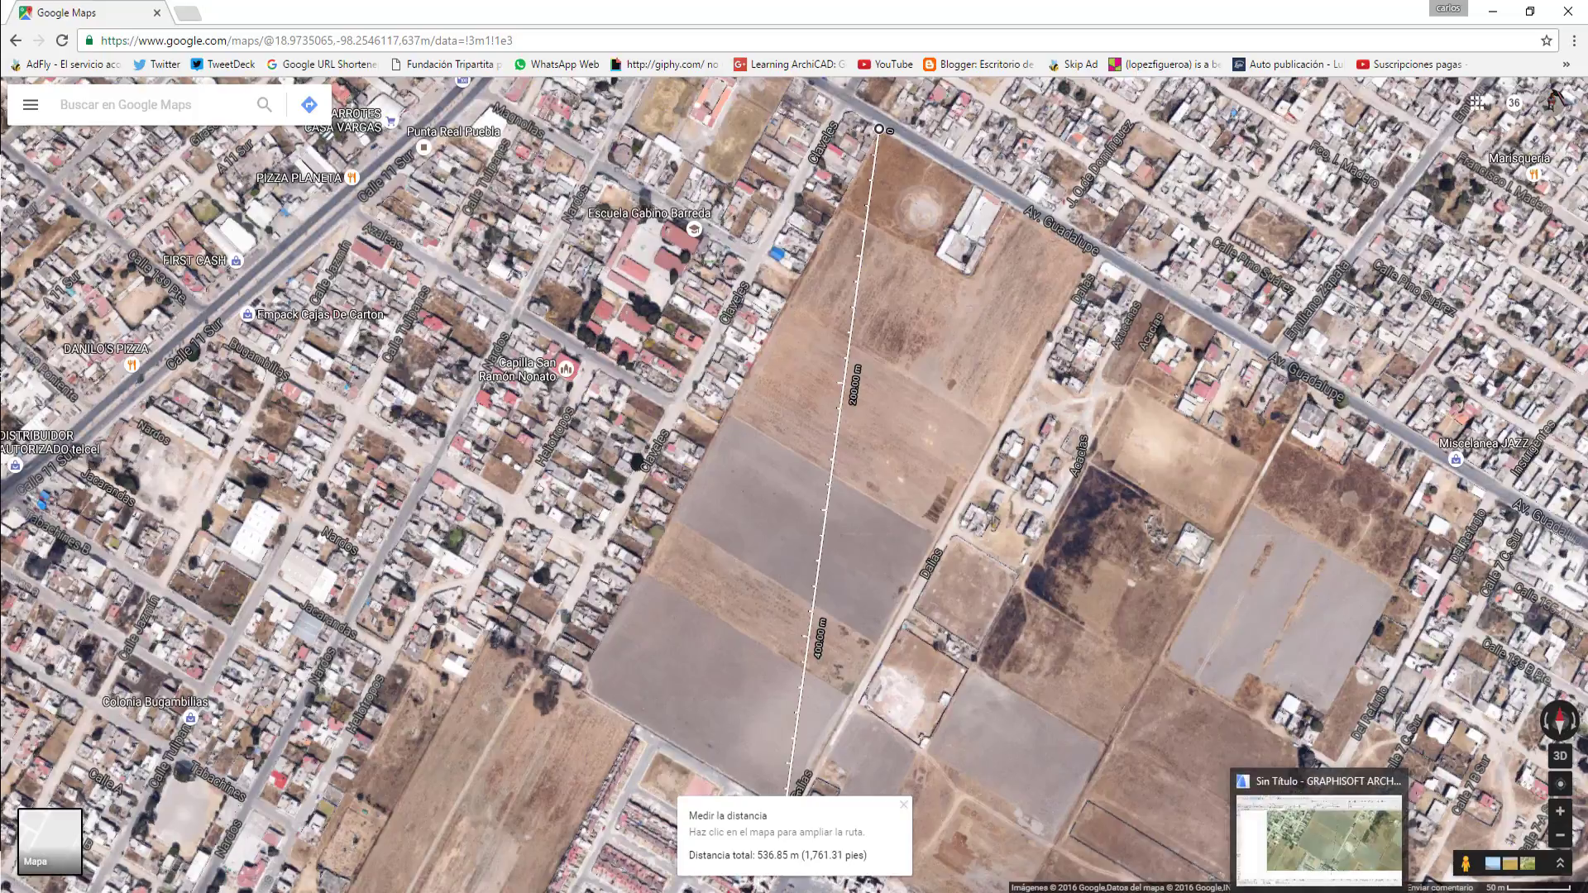
pyautogui.hotkey('alt', 'Tab')
# Rescale the photo graphically from its top edge, setting the measured line to 536.85.
pyautogui.scroll(-3, 990, 717)
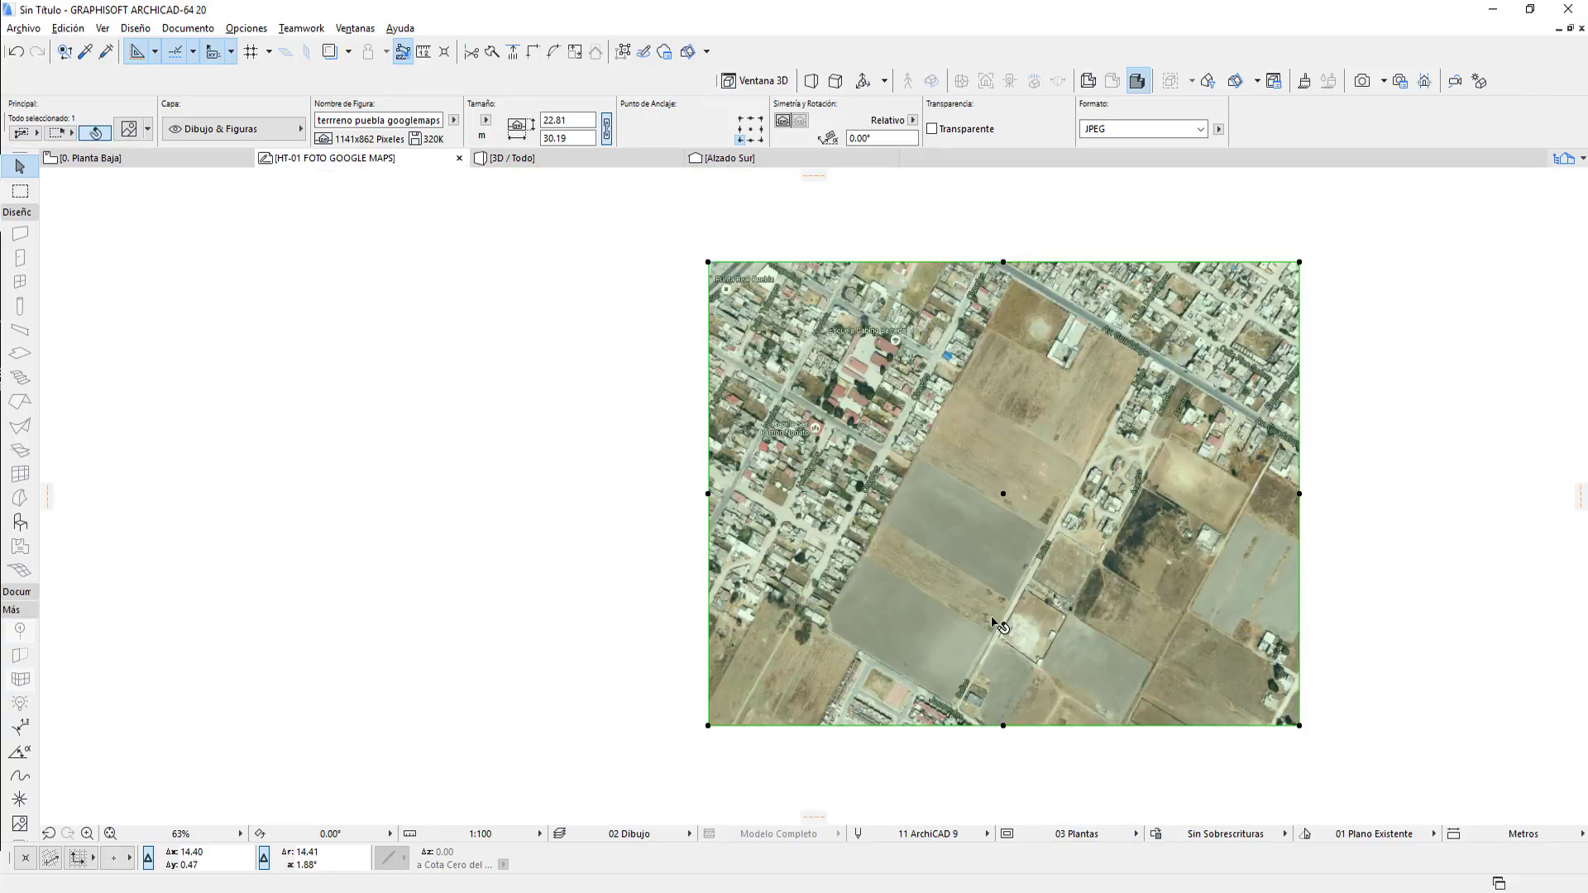
pyautogui.scroll(1, 1005, 632)
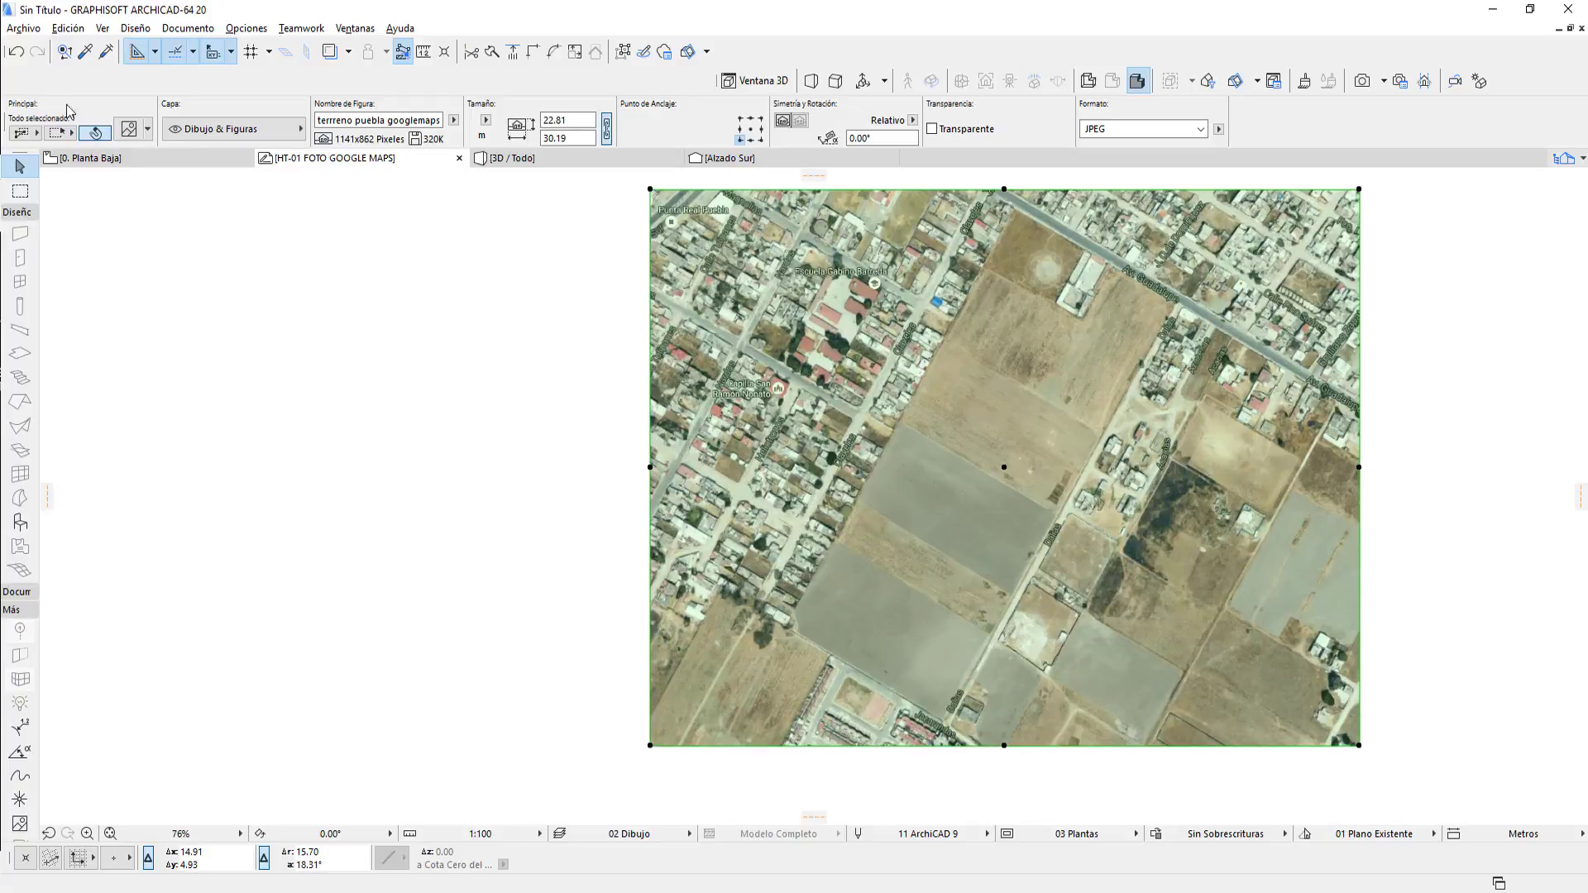
pyautogui.click(68, 29)
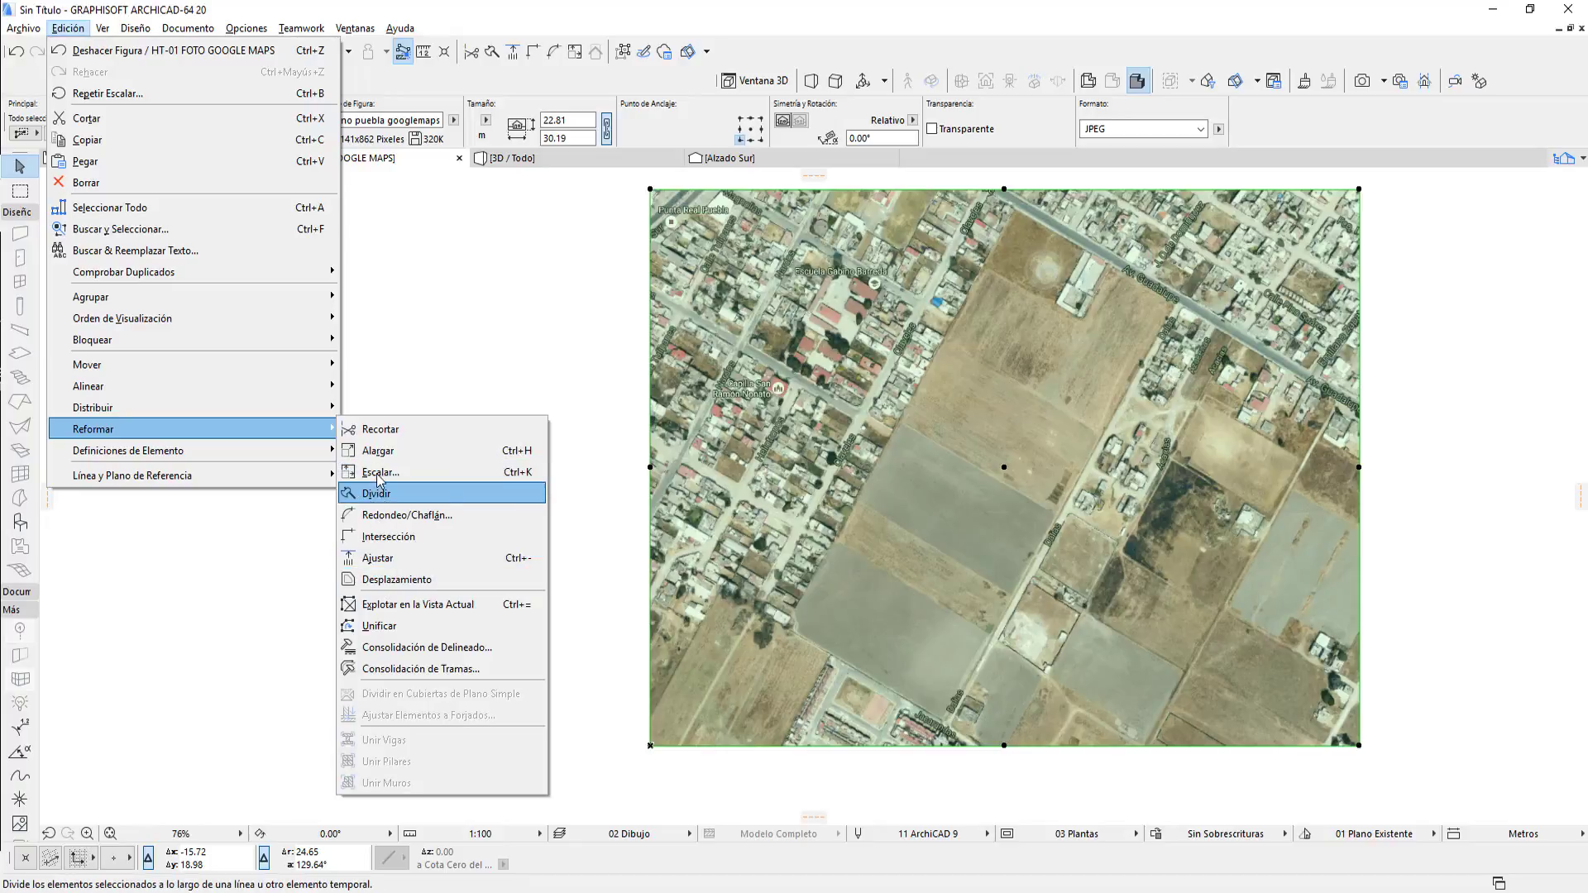
pyautogui.click(380, 472)
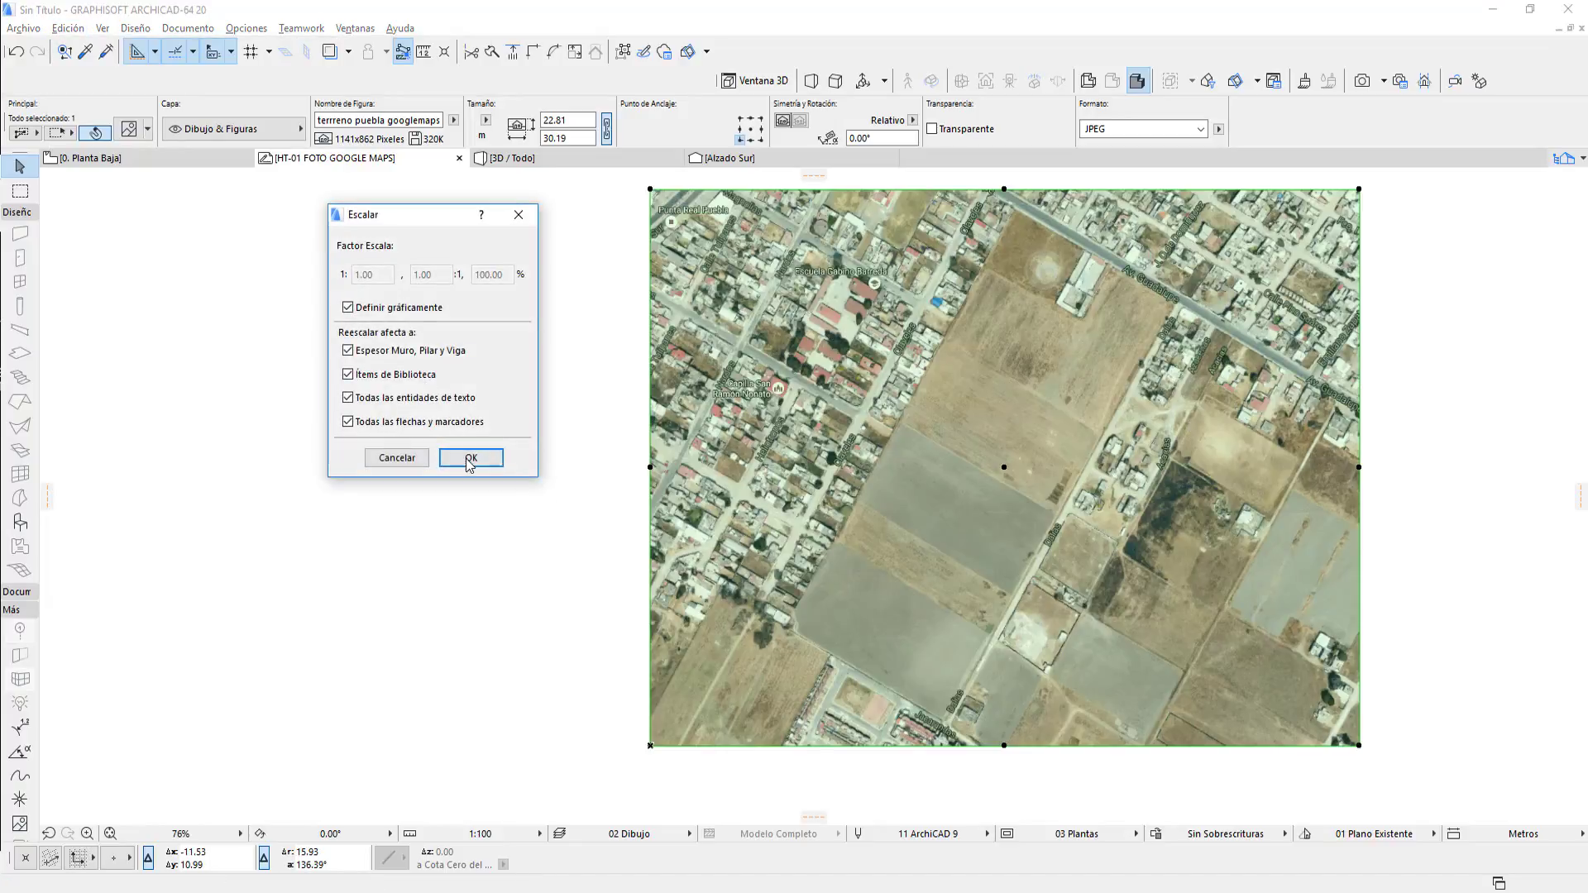
pyautogui.click(469, 459)
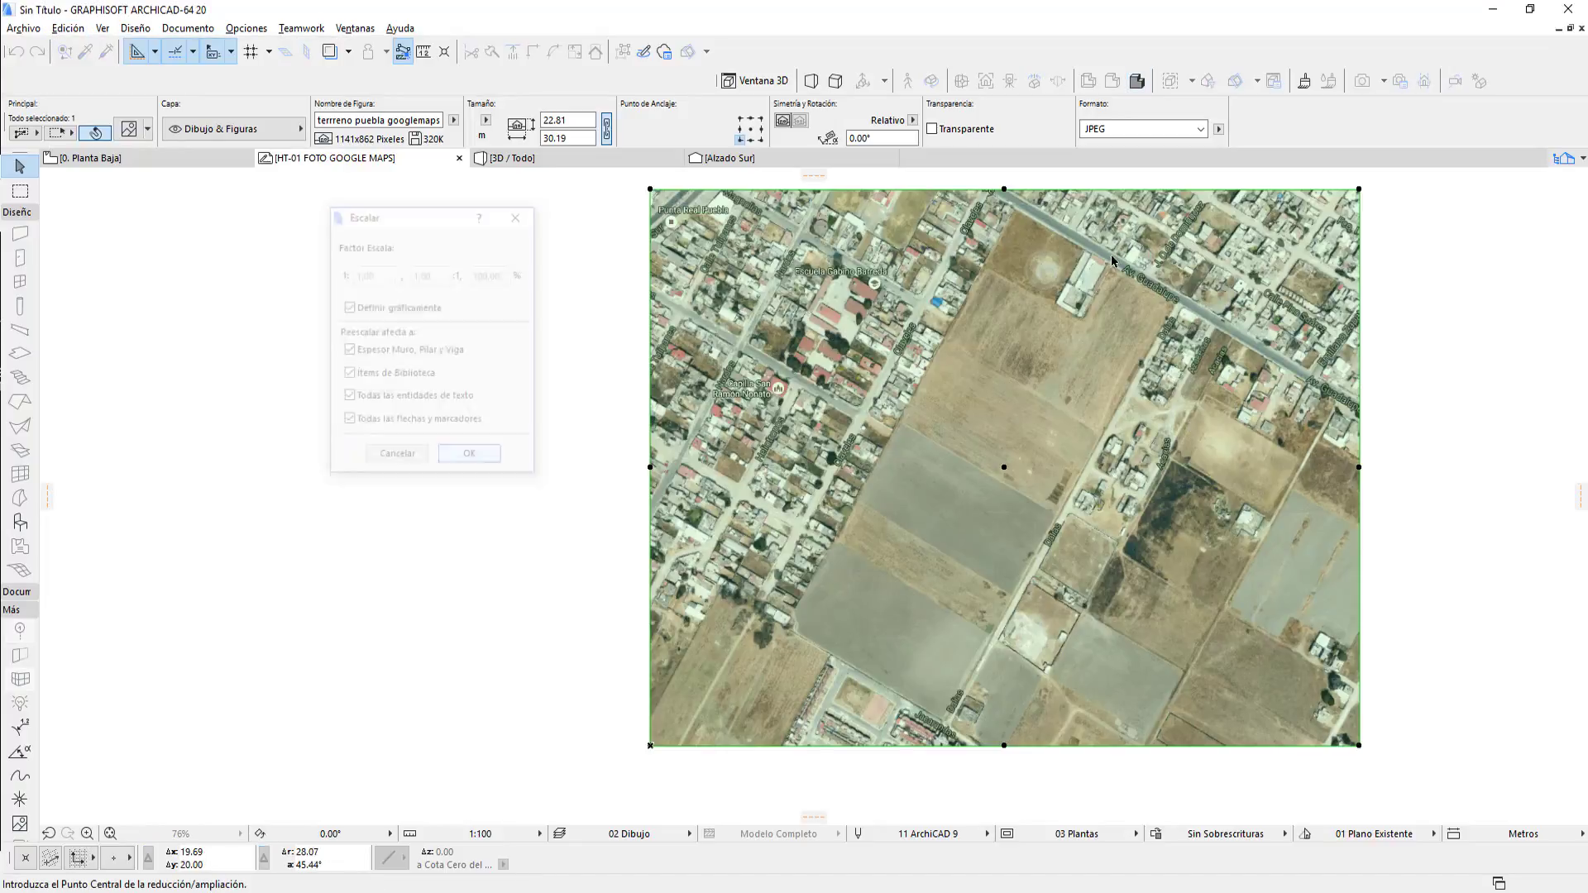
pyautogui.click(1014, 212)
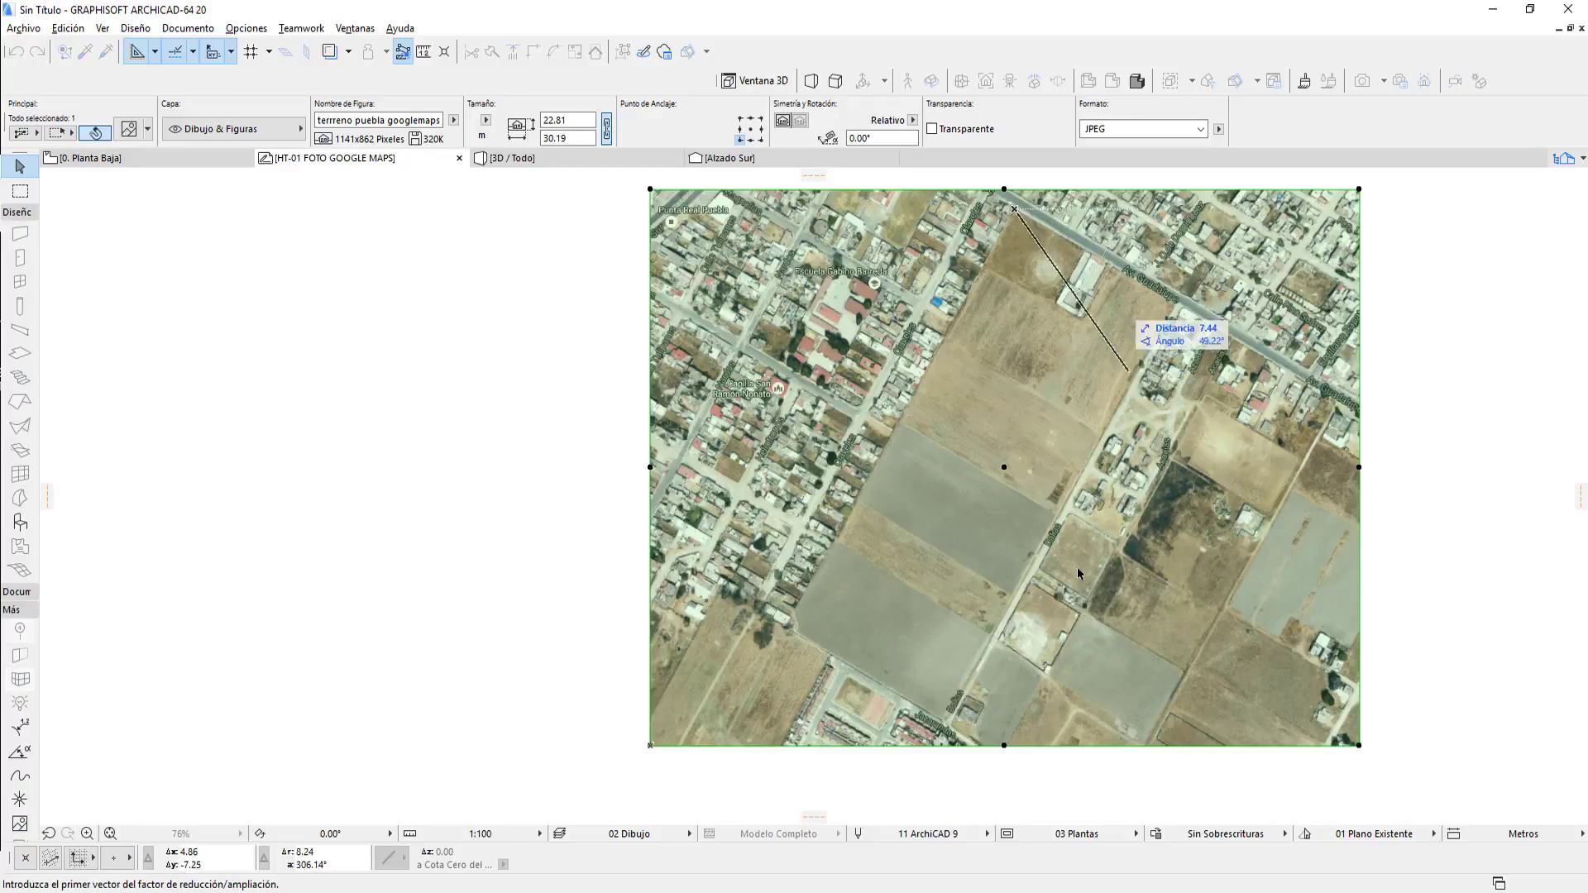
pyautogui.click(948, 731)
pyautogui.press('Tab')
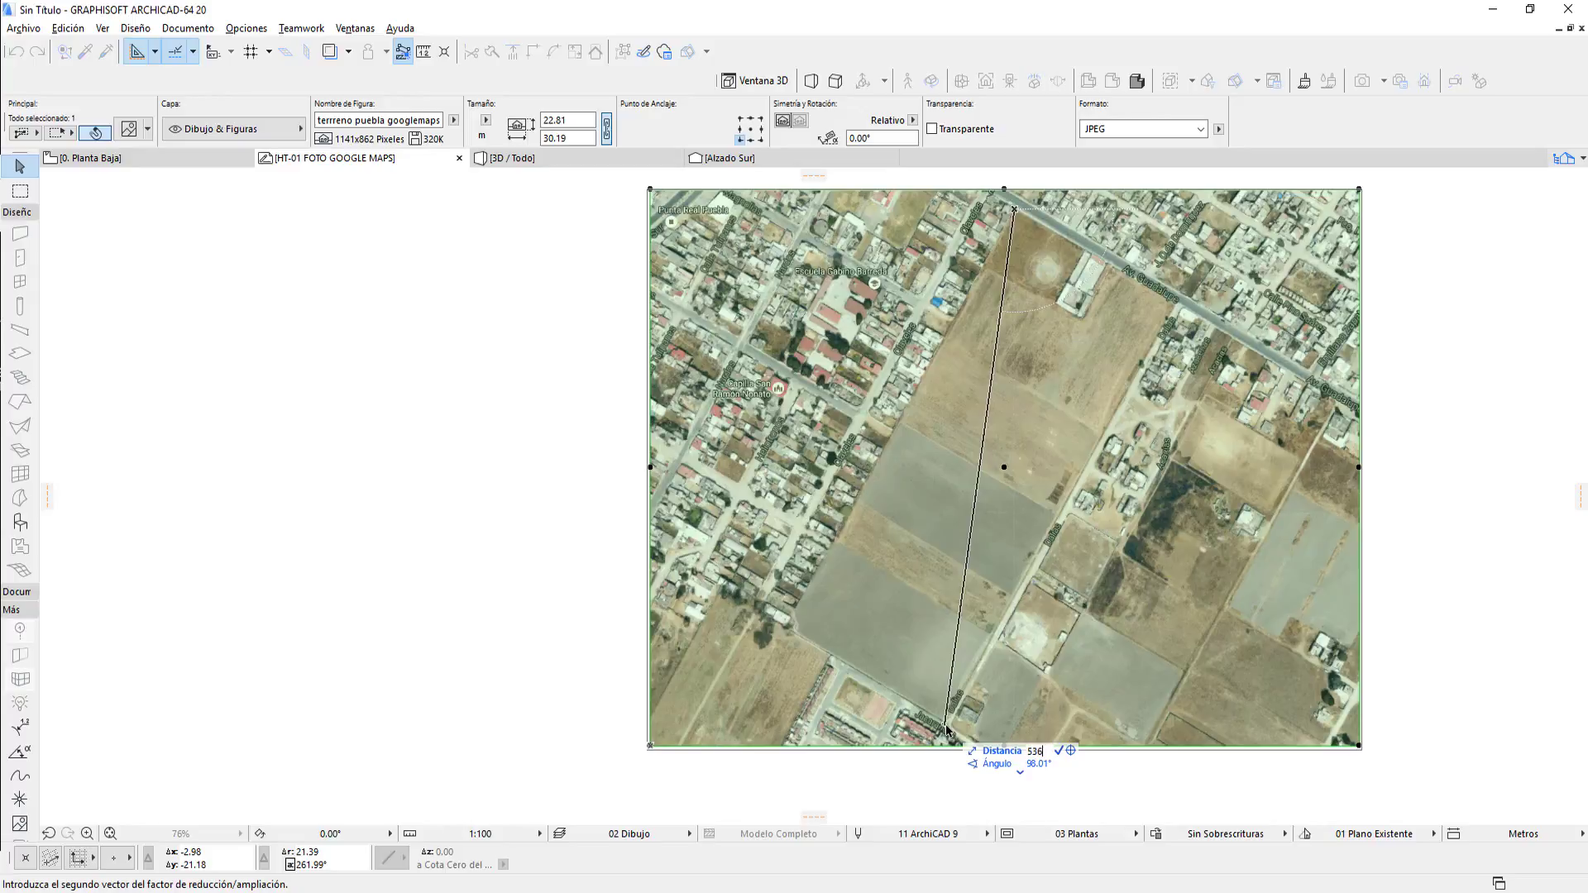
# Confirm the 536.85 rescale and zoom out to see the whole photo.
pyautogui.press('Return')
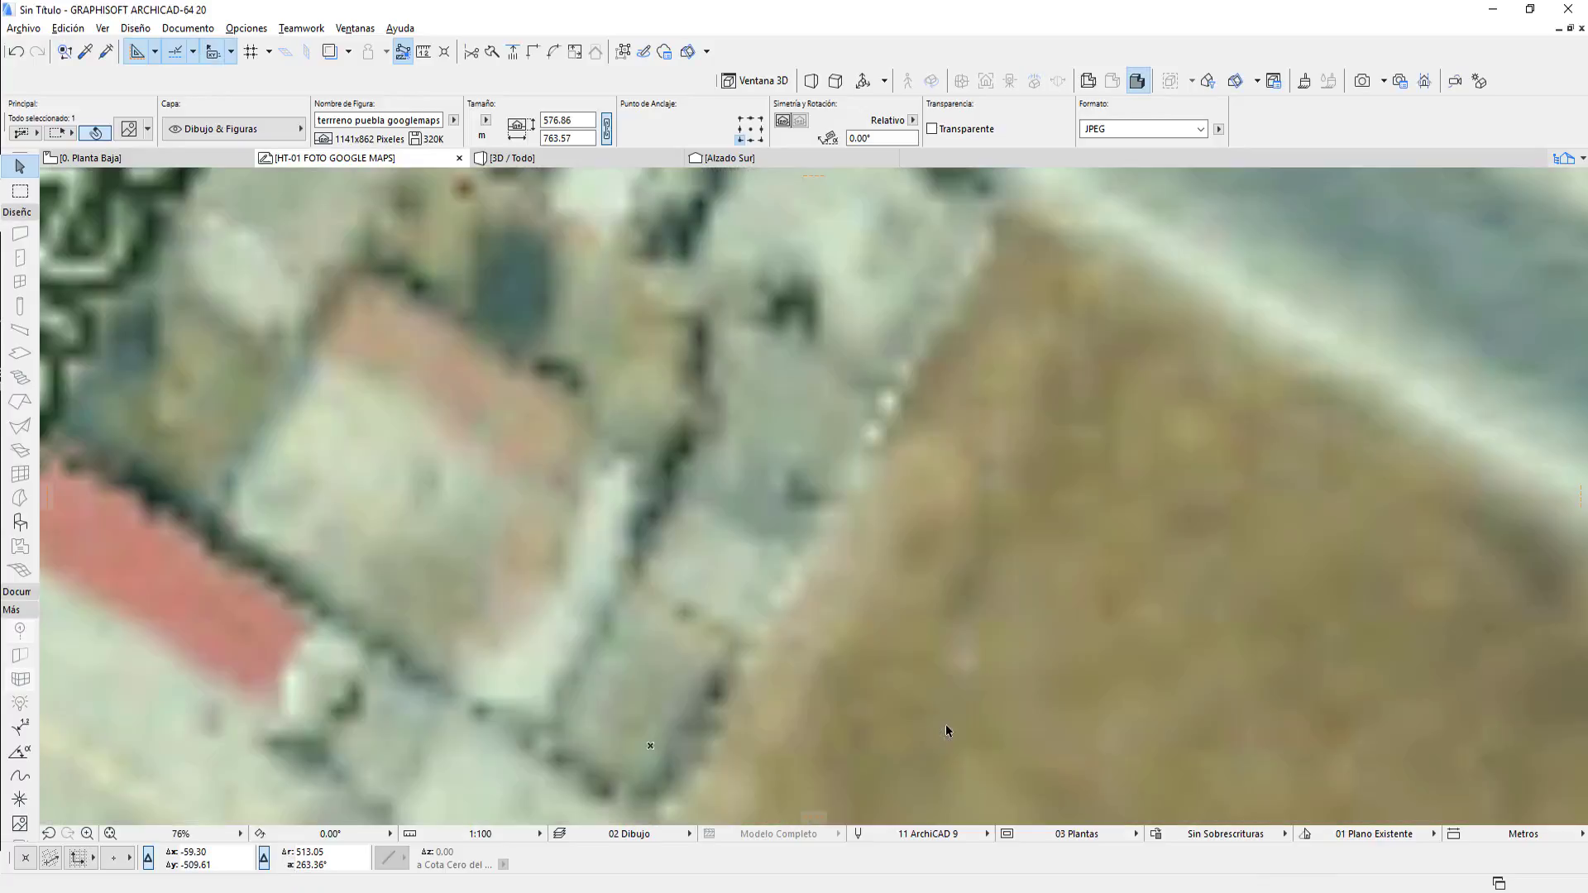
pyautogui.scroll(-3, 653, 538)
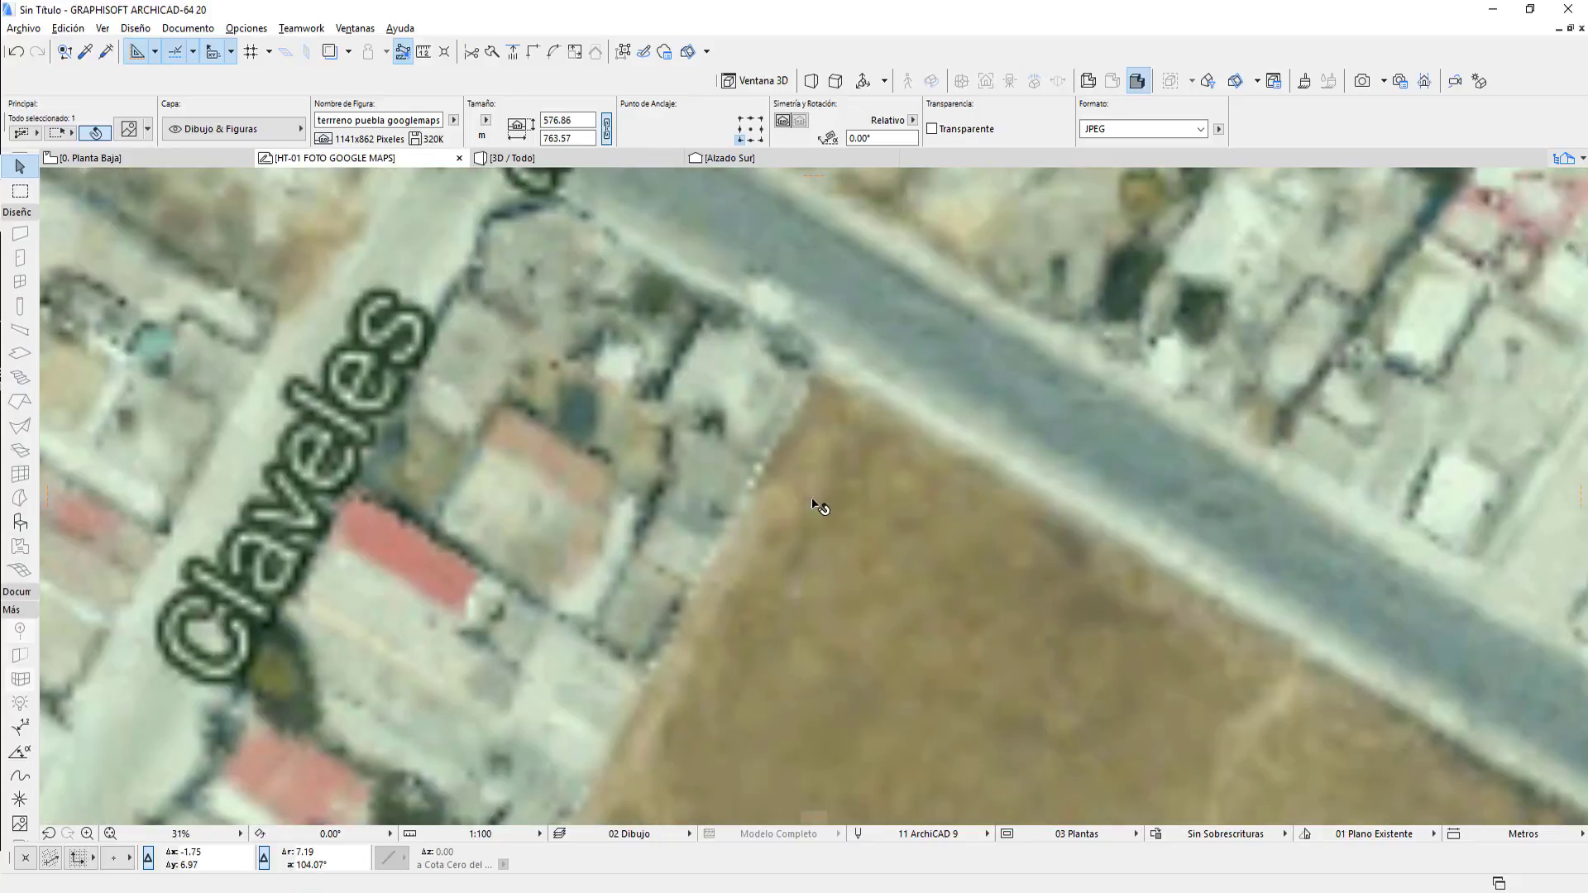
pyautogui.scroll(-3, 856, 538)
pyautogui.scroll(-3, 856, 562)
pyautogui.scroll(-3, 856, 570)
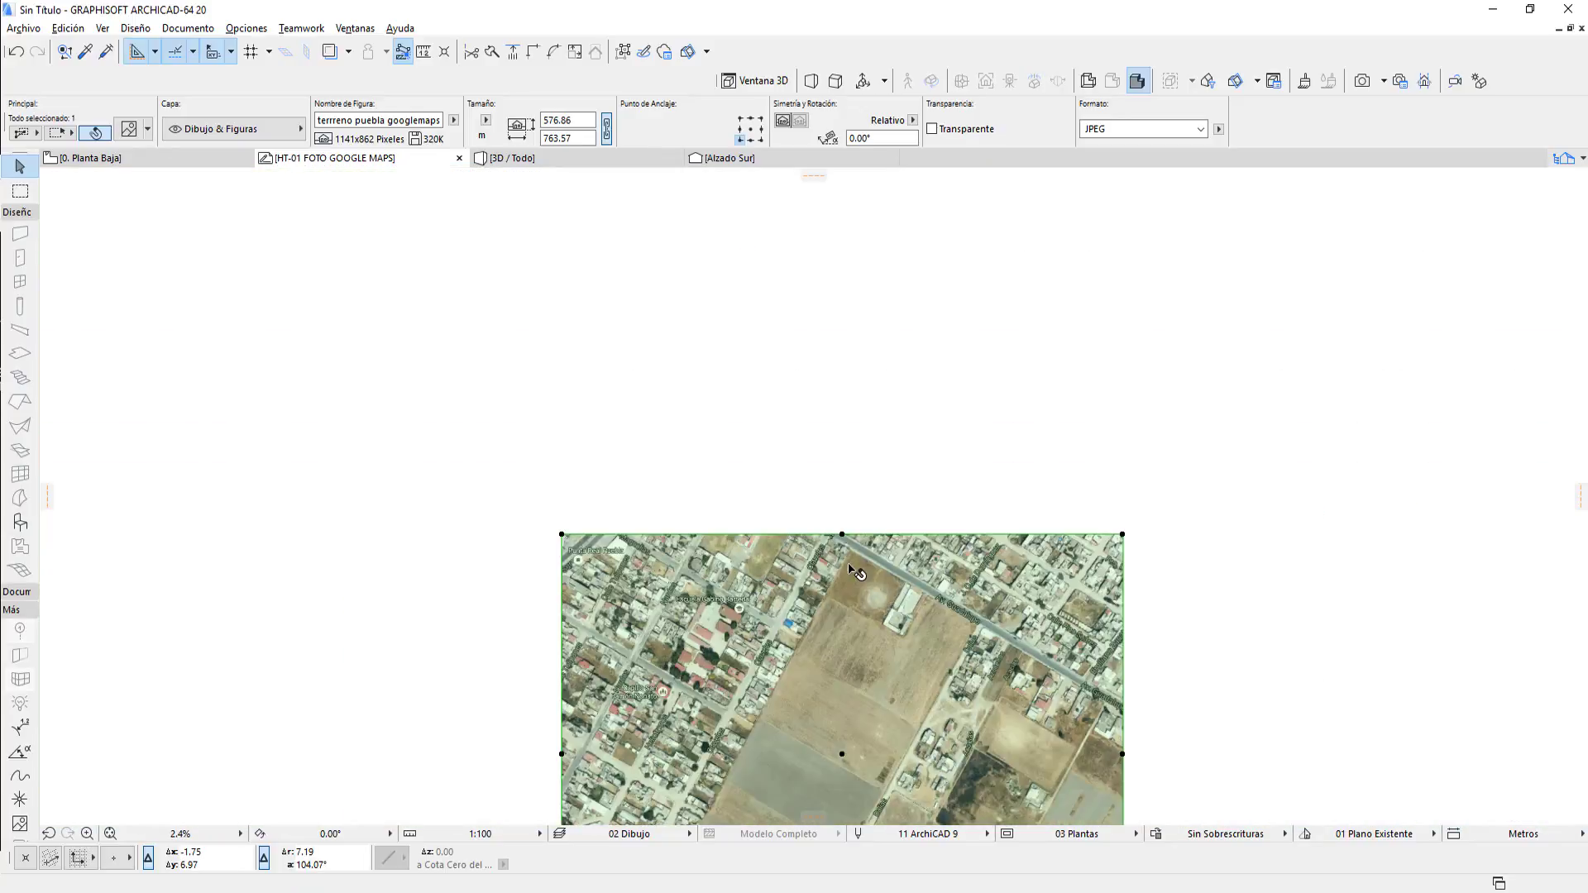
pyautogui.scroll(-3, 794, 678)
pyautogui.moveTo(790, 688); pyautogui.dragTo(817, 463, button='middle')
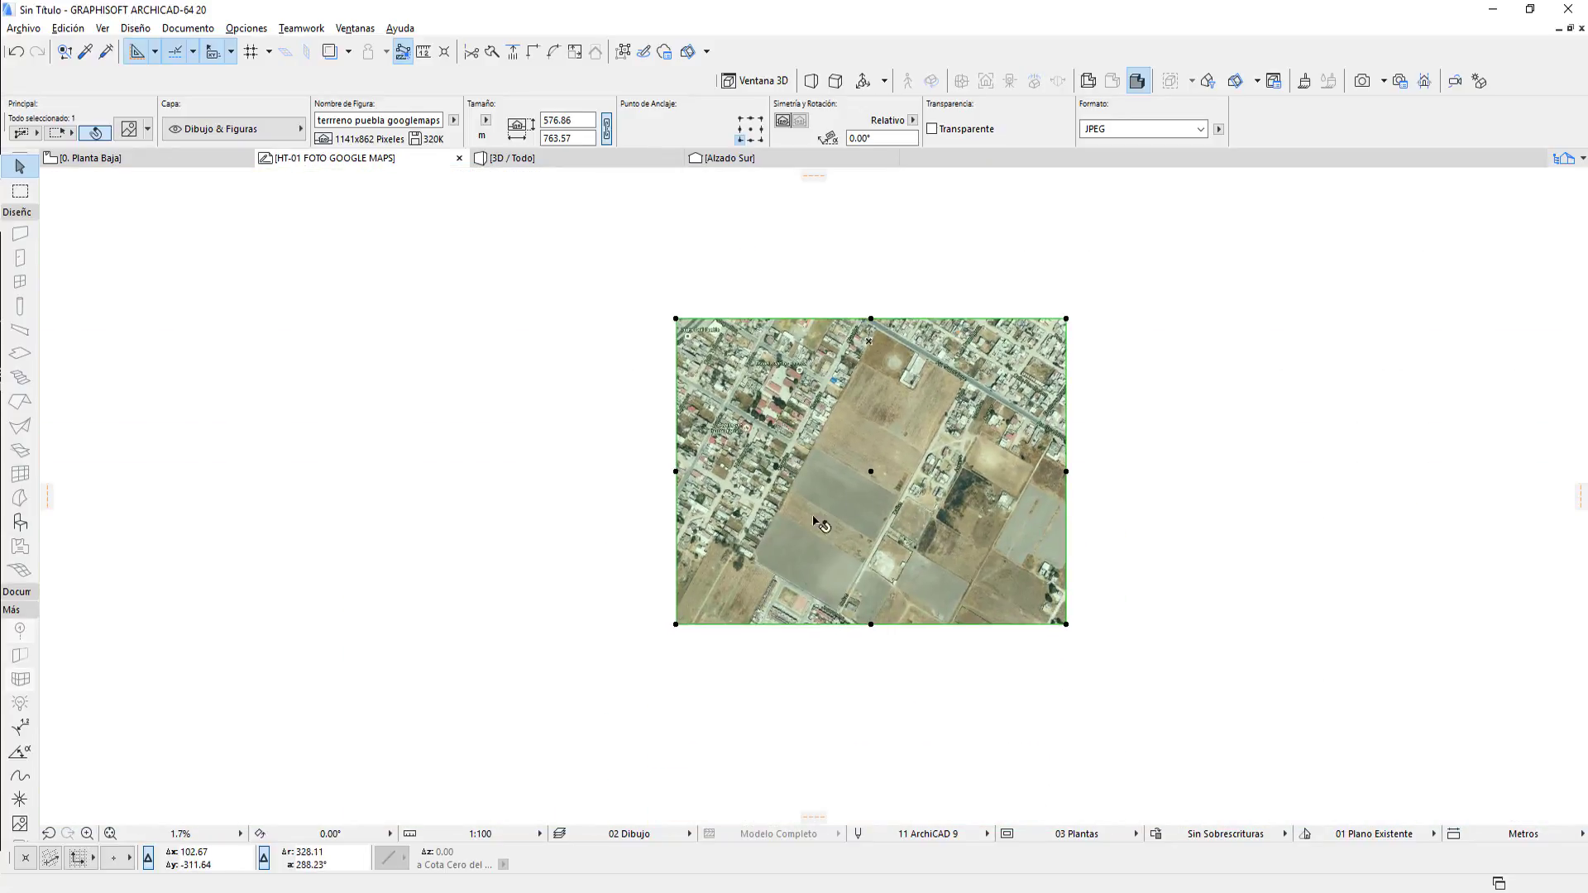
pyautogui.click(802, 634)
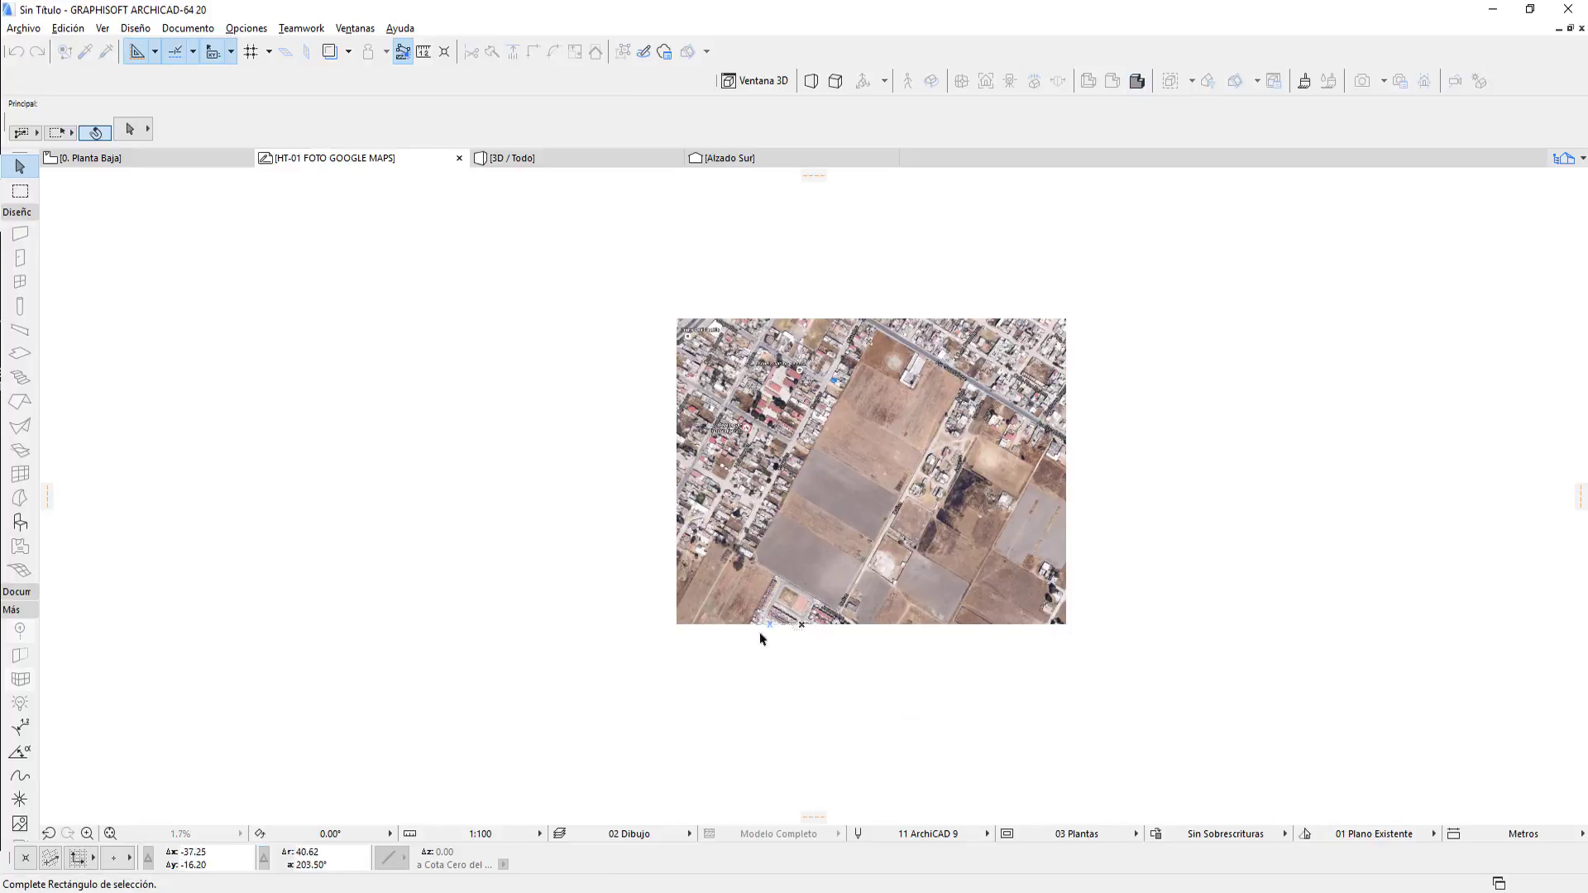
# Drag the photo up and to the right with Ctrl+D.
pyautogui.click(684, 624)
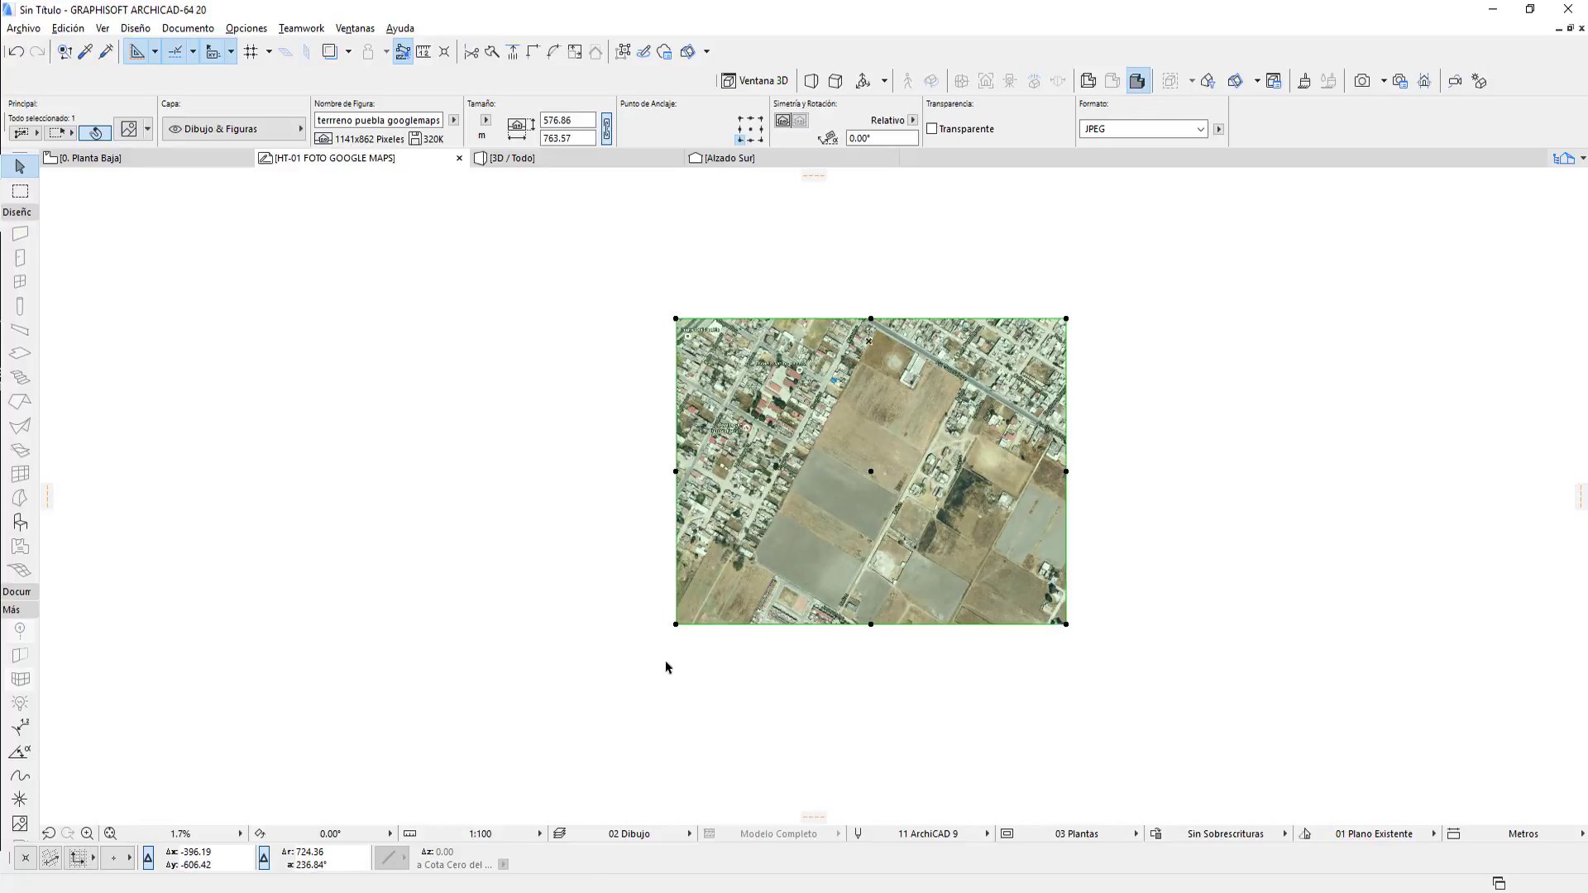
pyautogui.hotkey('ctrl', 'd')
pyautogui.click(636, 697)
pyautogui.click(918, 640)
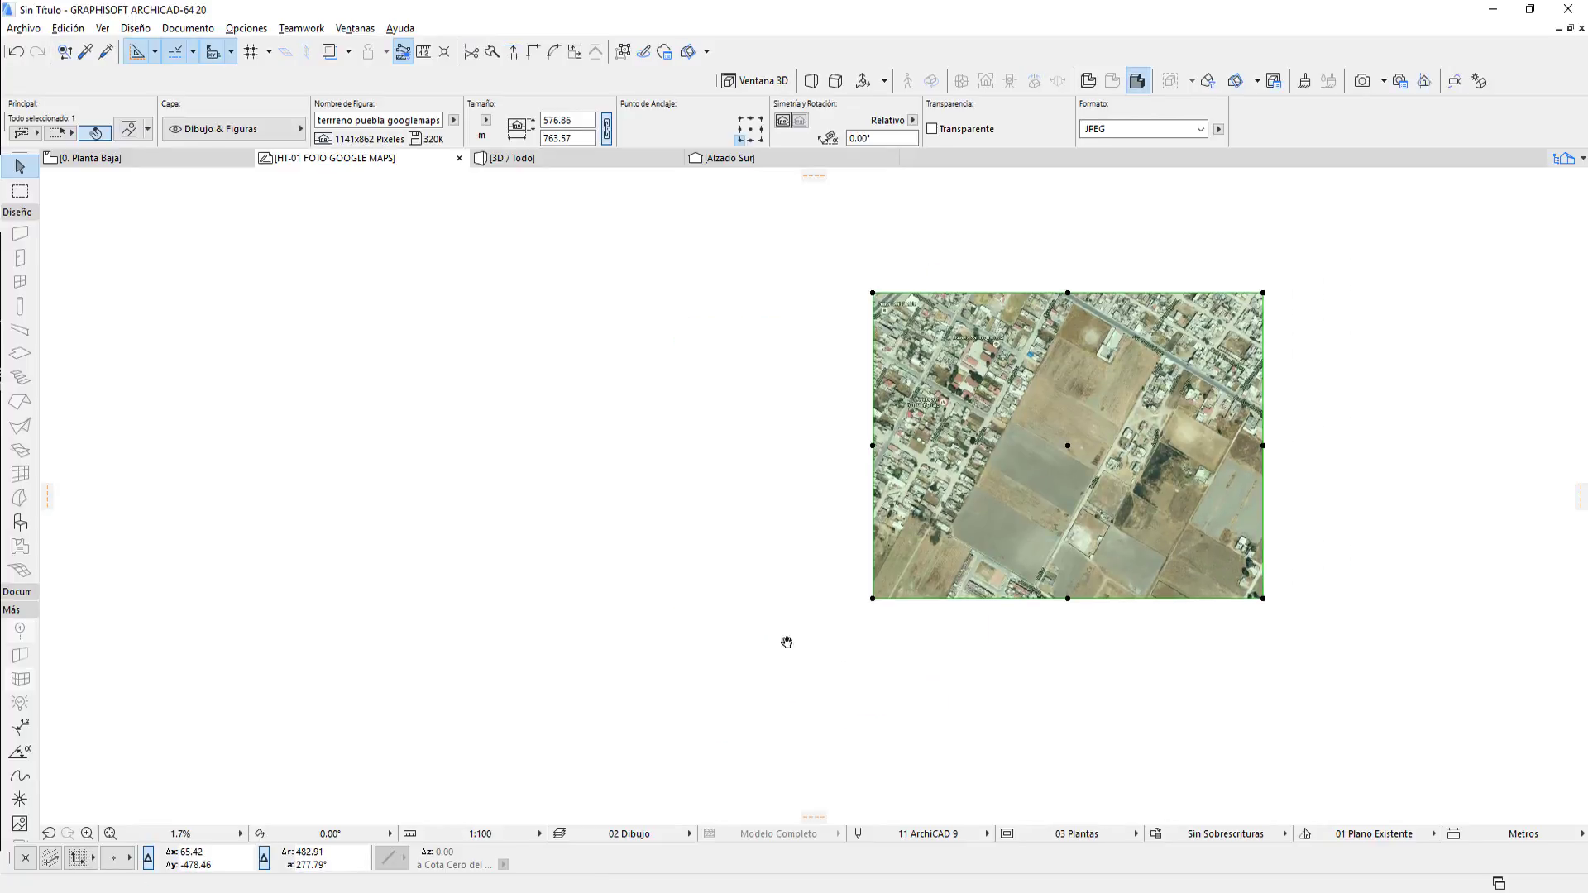
pyautogui.scroll(1, 917, 570)
pyautogui.scroll(3, 927, 549)
pyautogui.scroll(2, 930, 545)
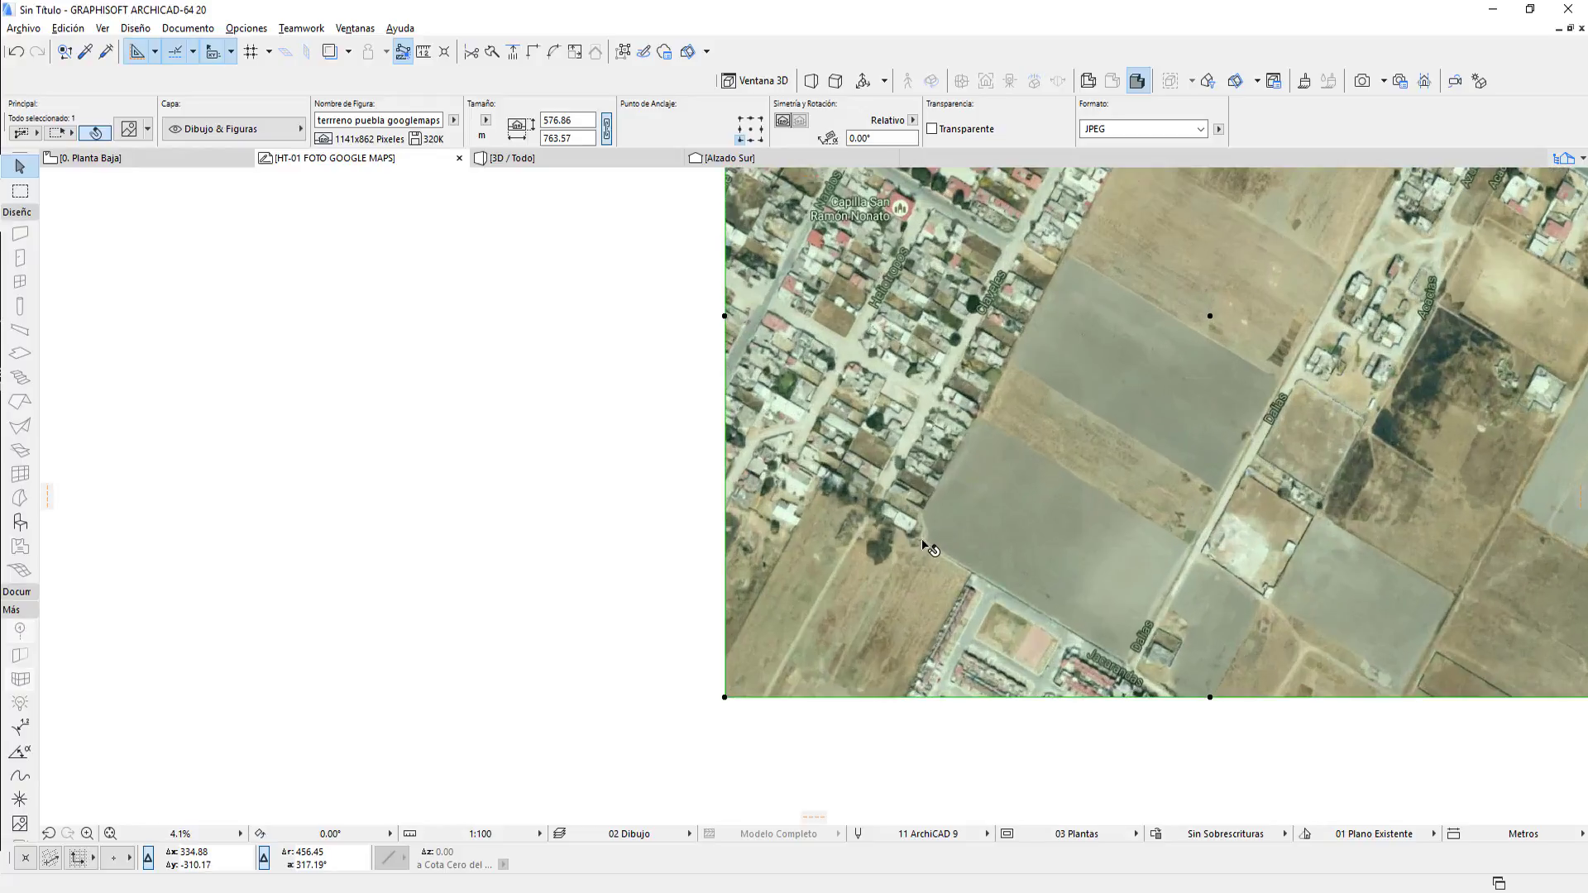
pyautogui.scroll(1, 932, 536)
pyautogui.scroll(1, 933, 525)
pyautogui.scroll(1, 939, 519)
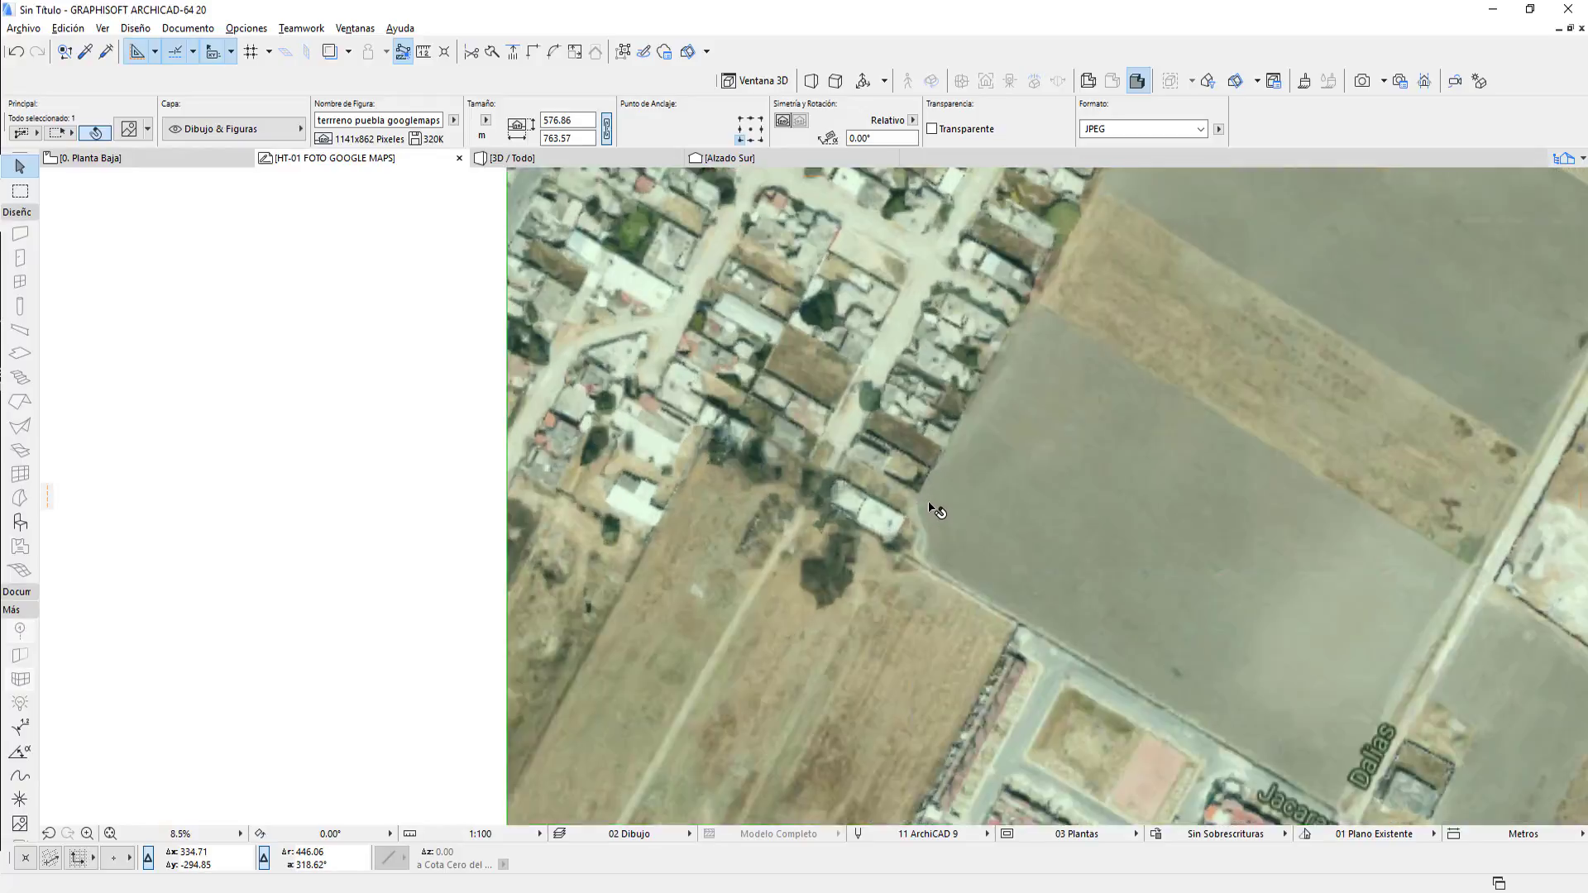
pyautogui.scroll(2, 934, 503)
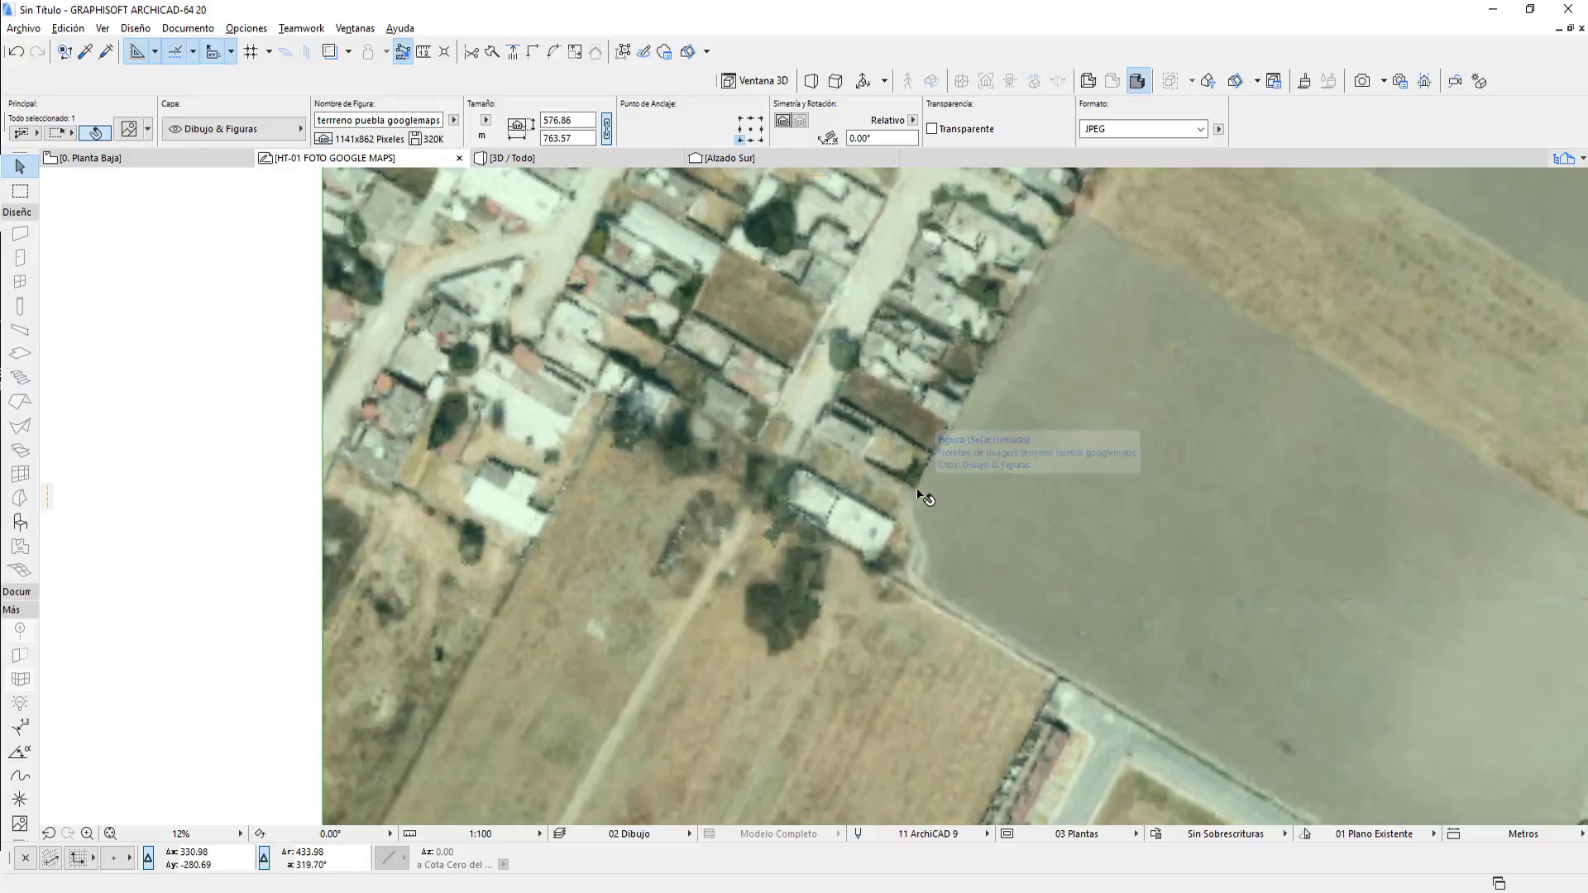
# Move the photo again to its final position and deselect it.
pyautogui.click(925, 498)
pyautogui.scroll(-2, 1174, 674)
pyautogui.scroll(-3, 1212, 688)
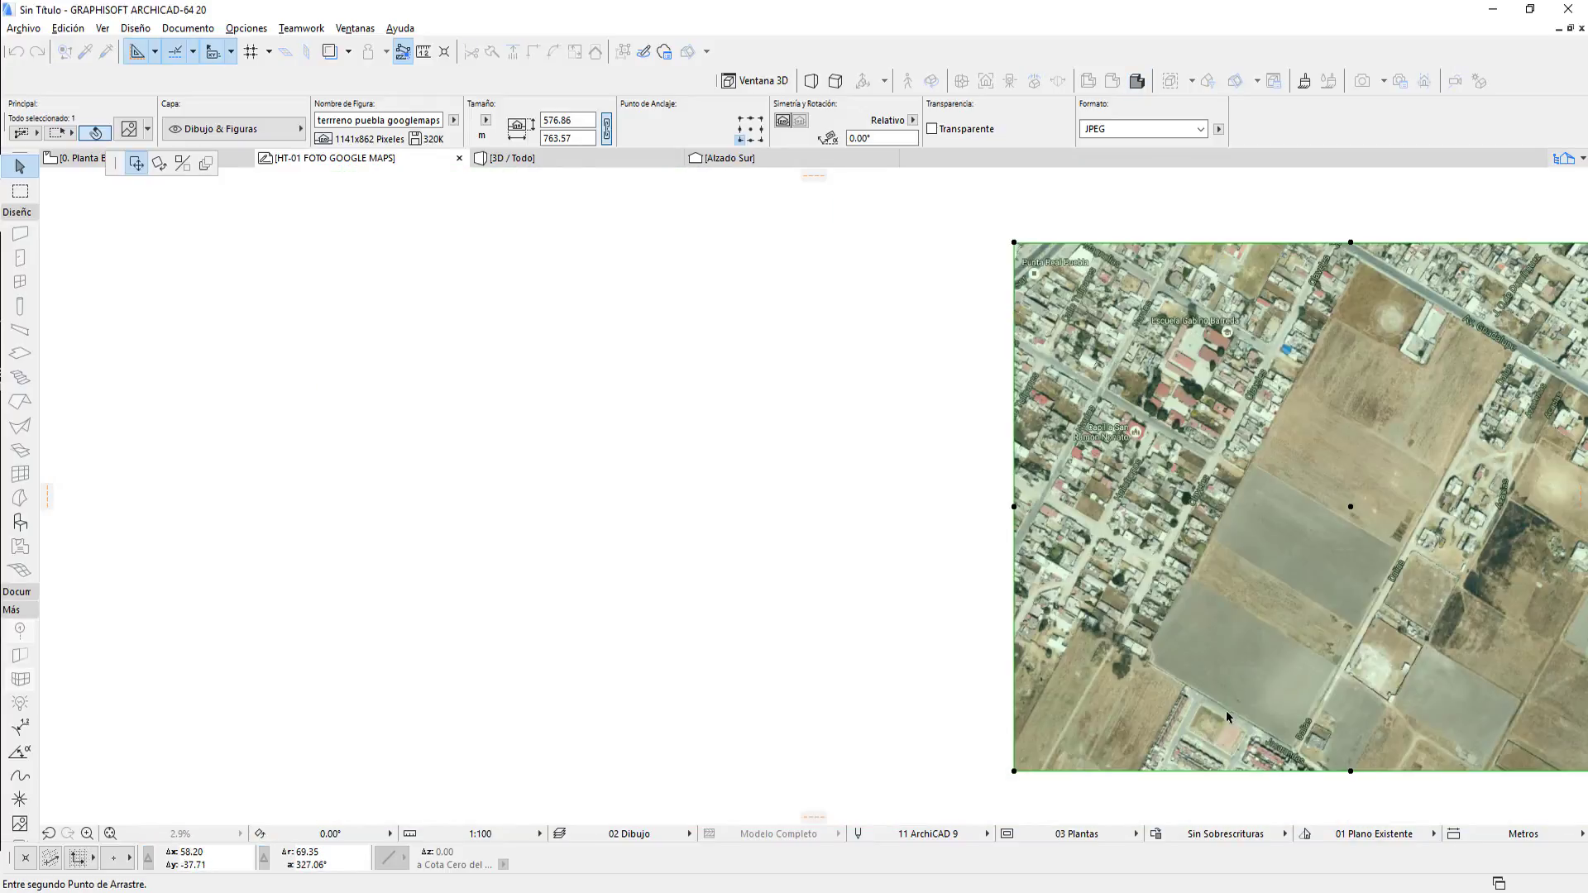
pyautogui.scroll(-2, 1014, 612)
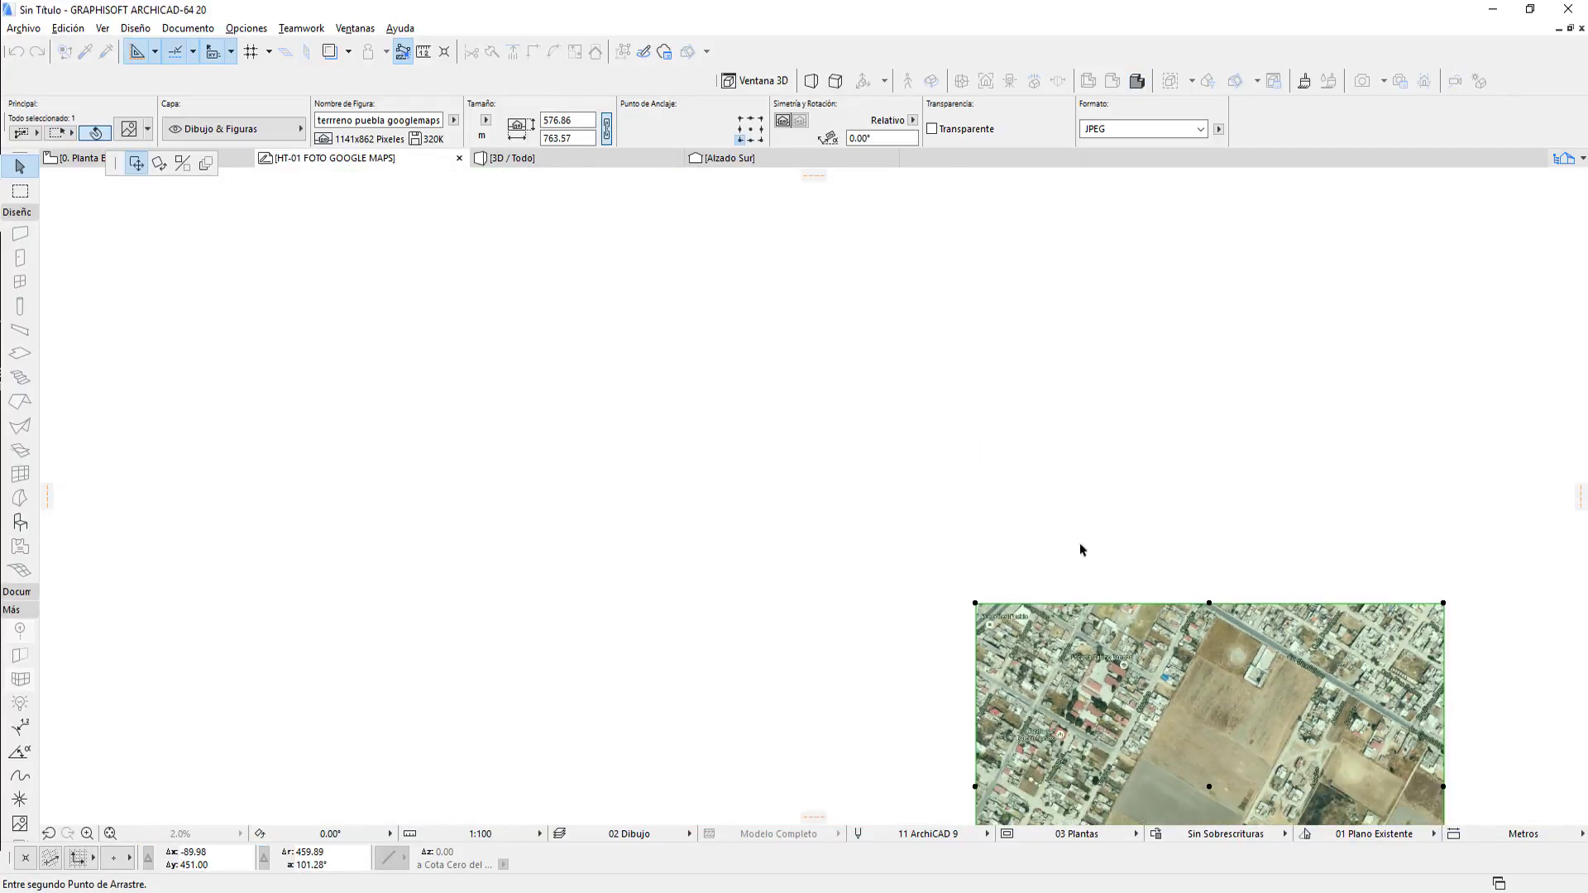
pyautogui.scroll(-3, 1080, 542)
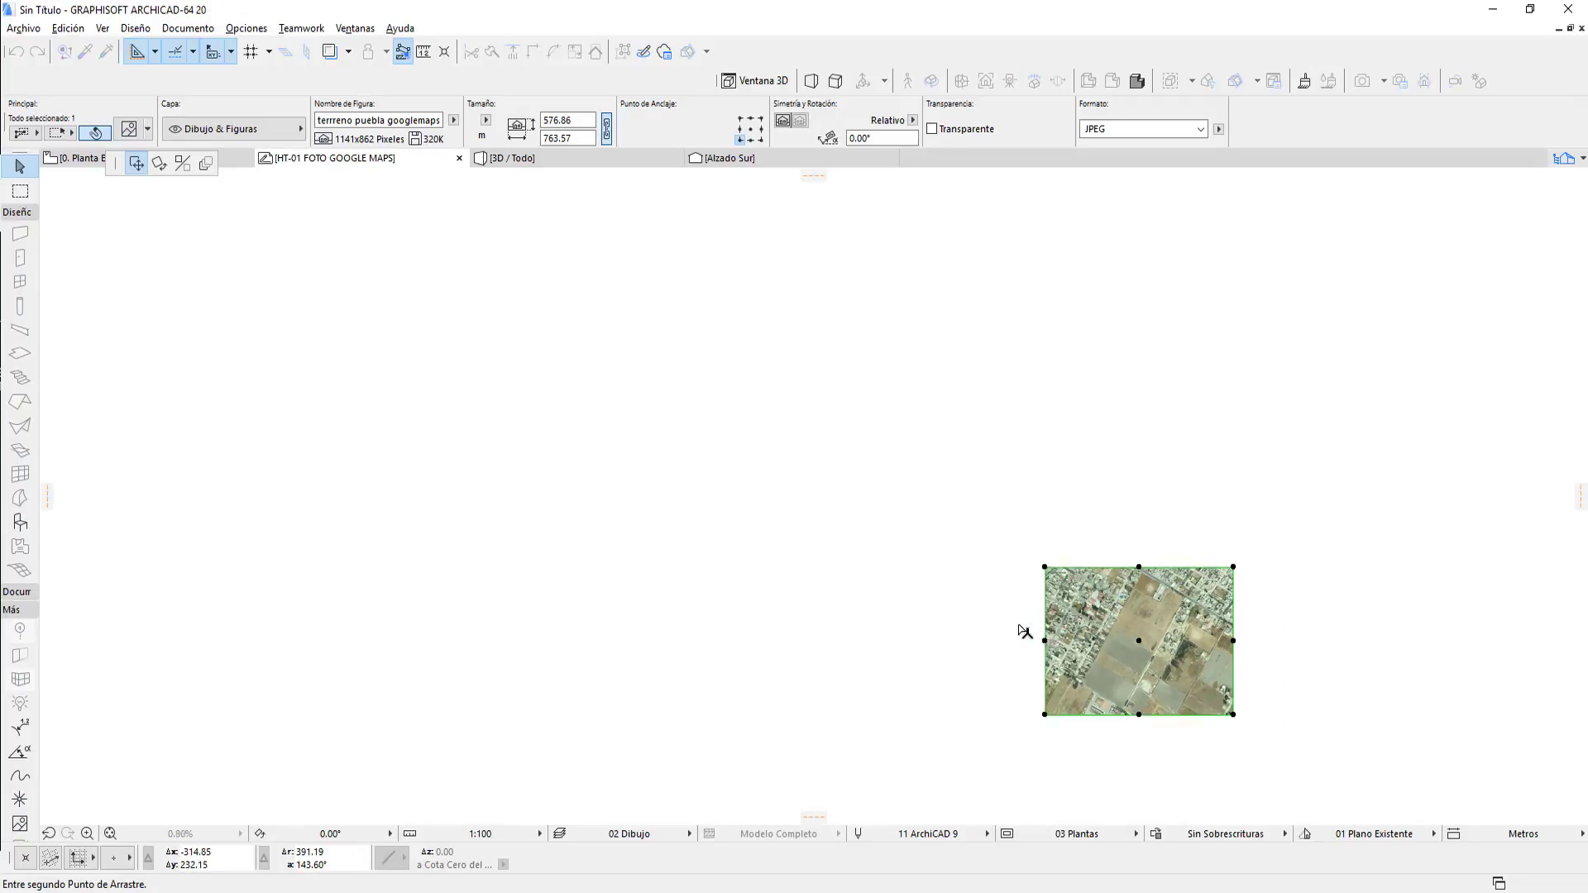
pyautogui.scroll(2, 1005, 621)
pyautogui.scroll(3, 1013, 627)
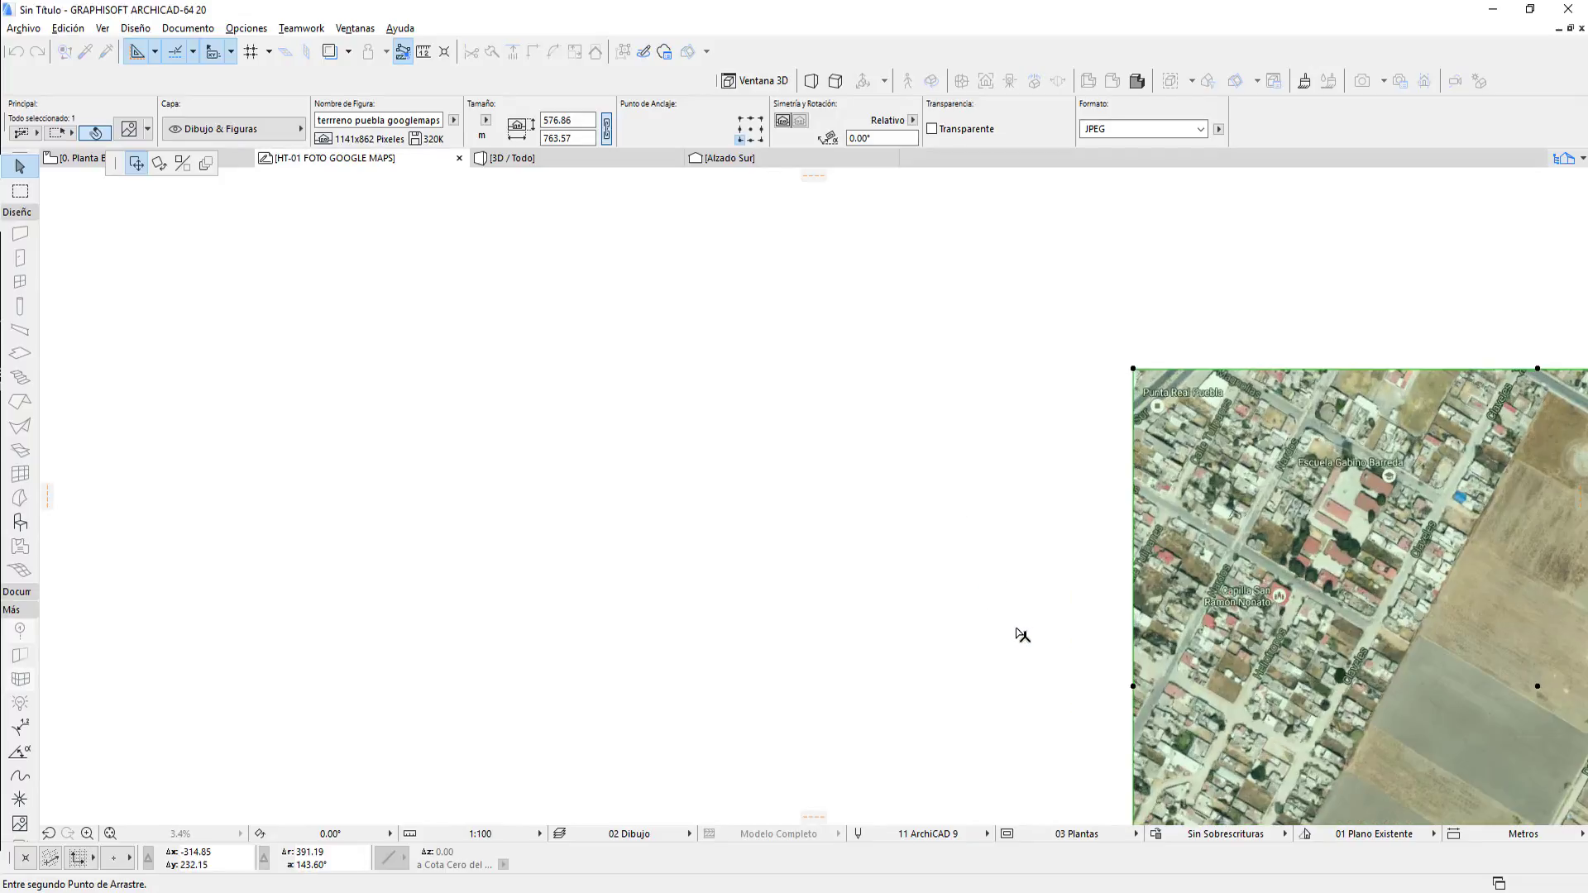
pyautogui.click(952, 544)
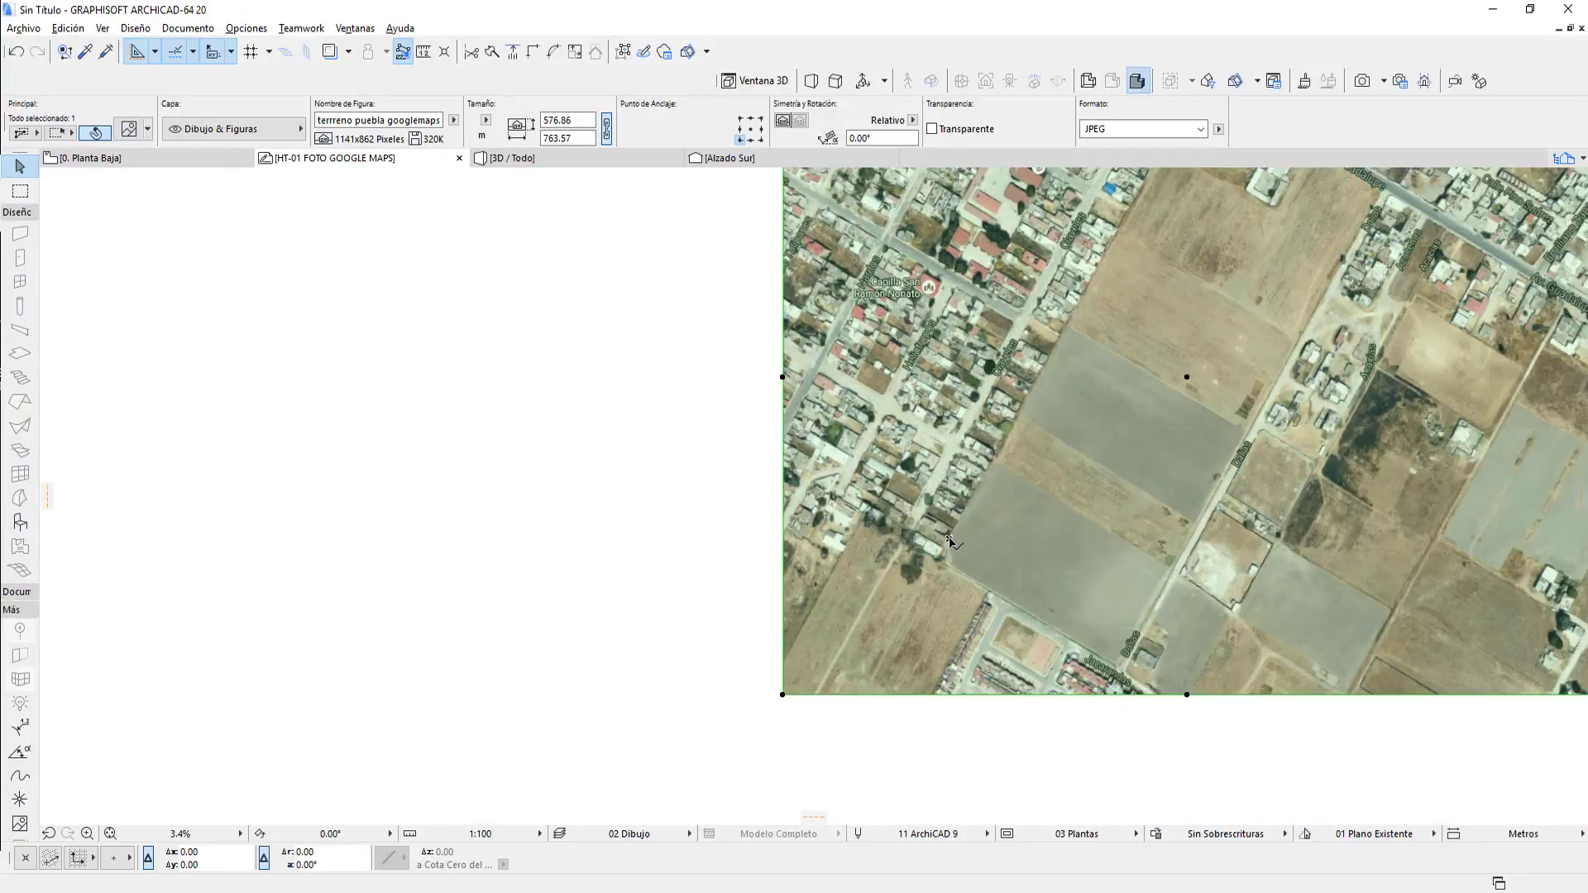
pyautogui.click(977, 741)
pyautogui.scroll(-2, 918, 732)
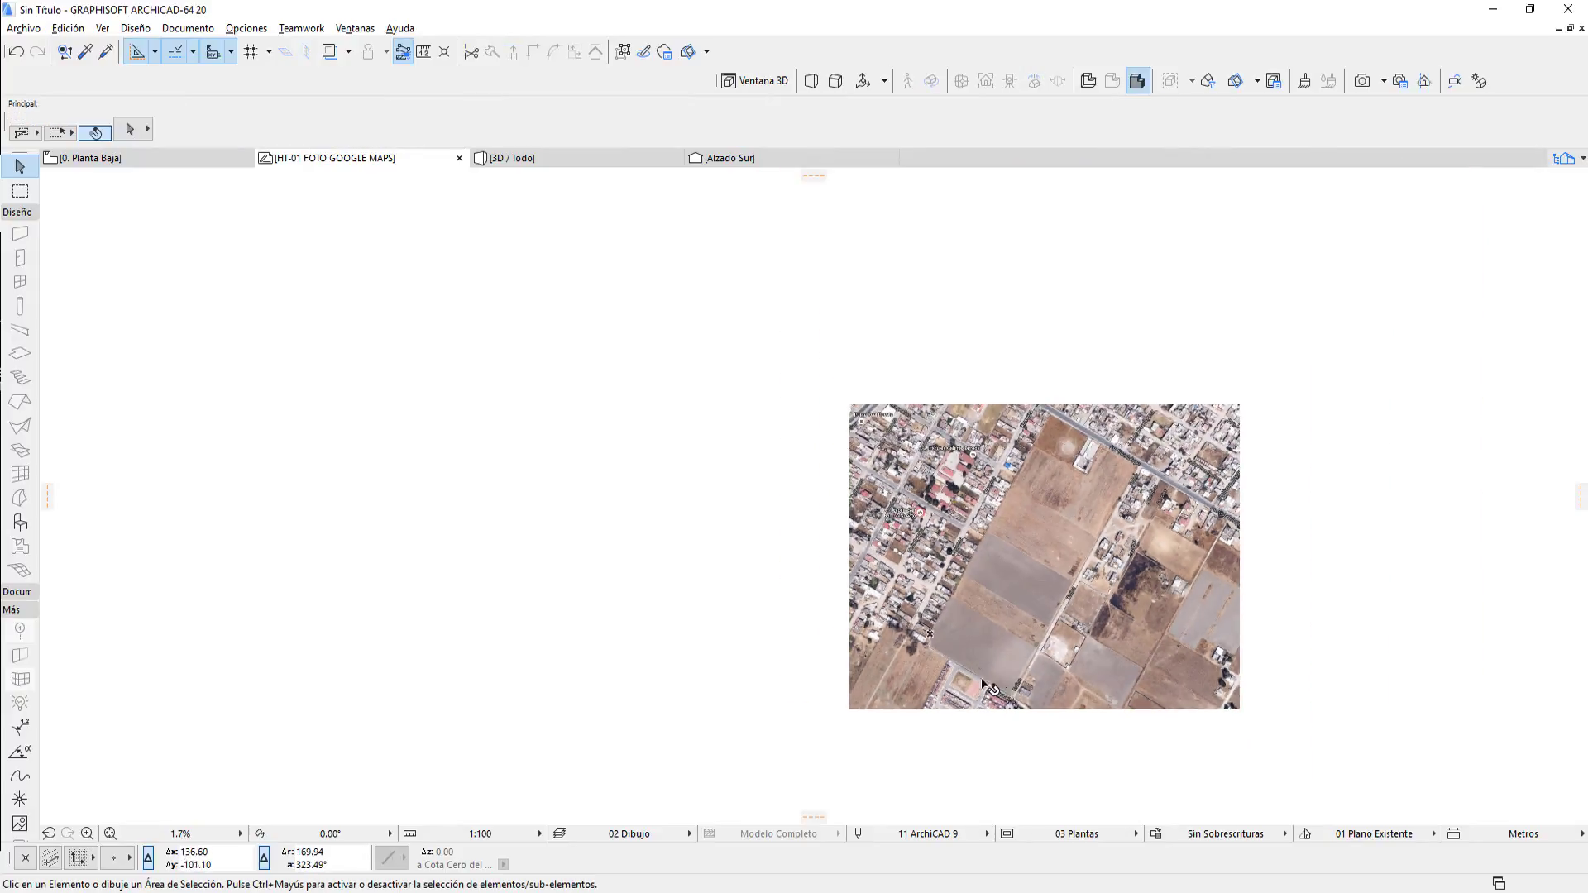
pyautogui.moveTo(988, 688); pyautogui.dragTo(726, 641, button='middle')
pyautogui.scroll(1, 781, 558)
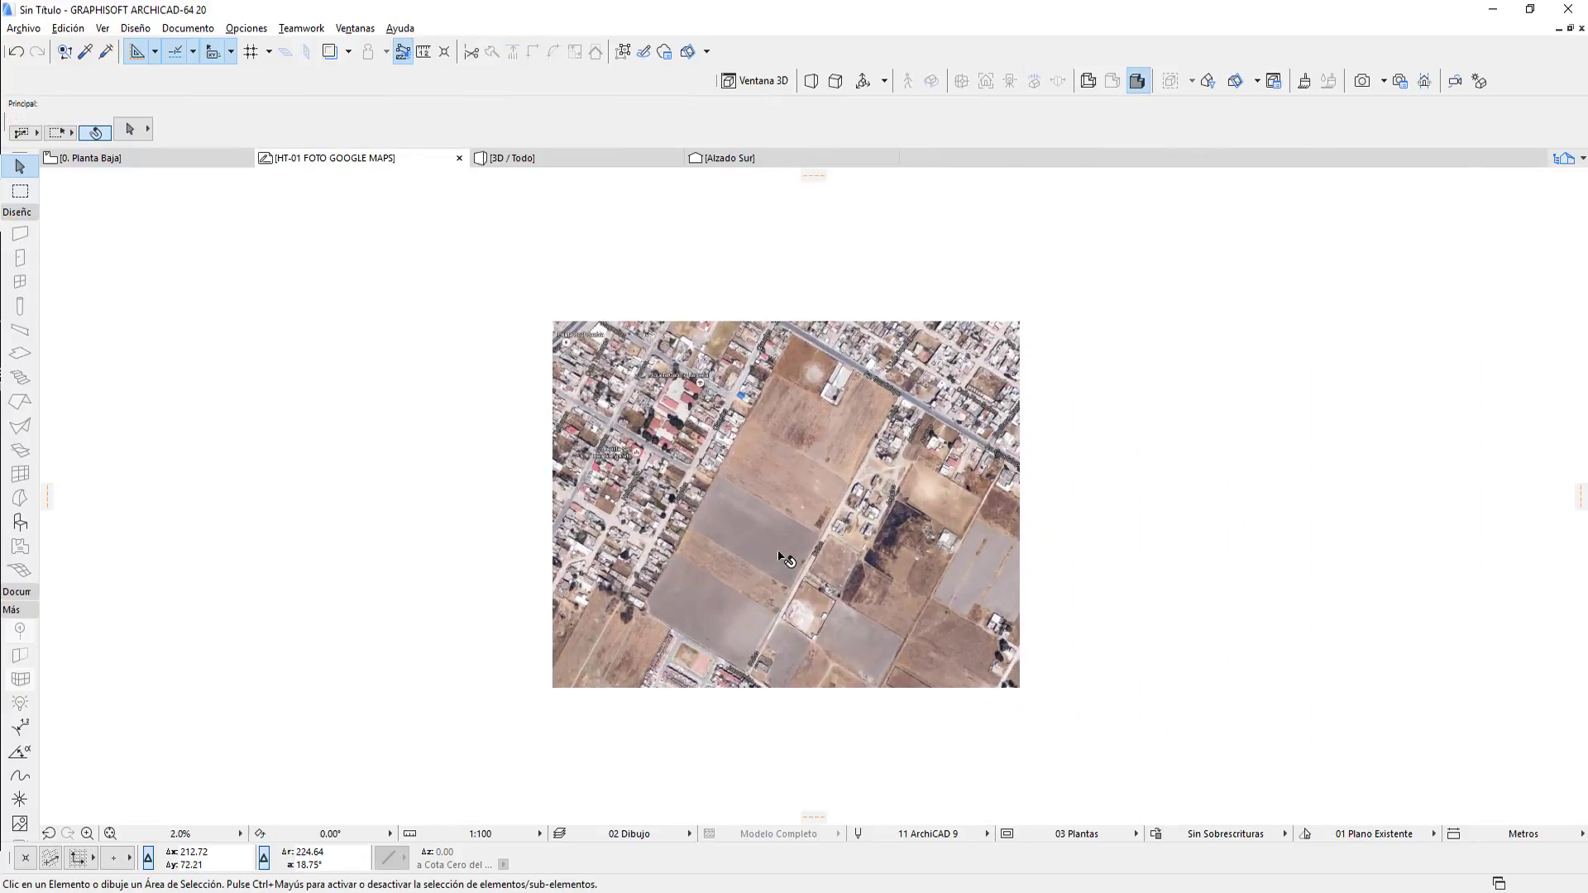
# Close the FOTO GOOGLE MAPS worksheet and turn on Trace over the 0. Planta Baja plan.
pyautogui.click(458, 159)
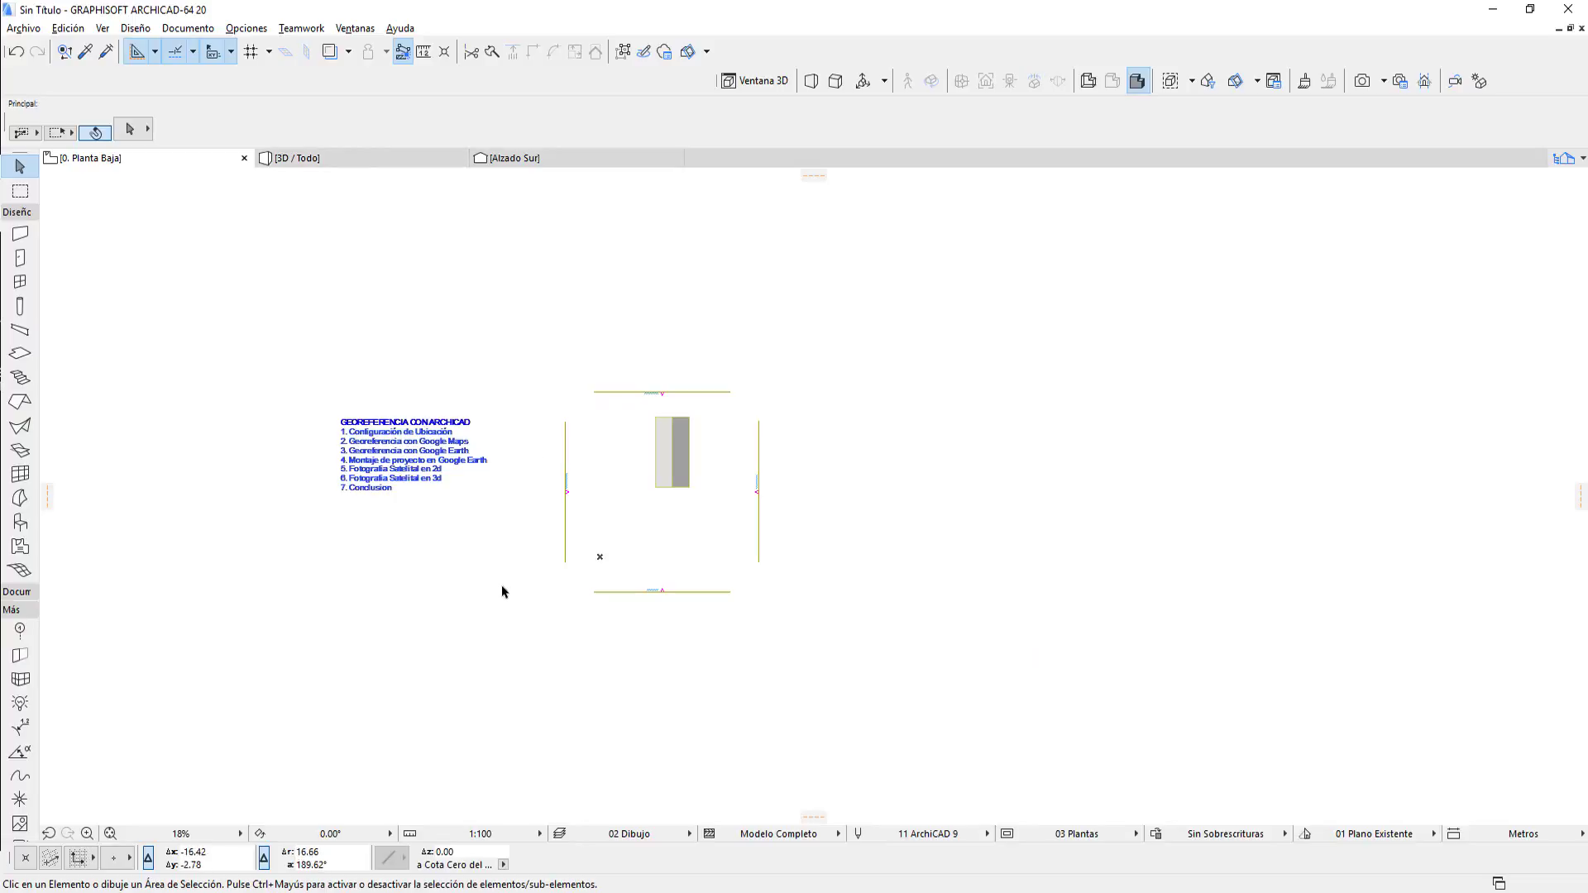
pyautogui.moveTo(501, 584)
pyautogui.mouseDown(button='middle')
pyautogui.moveTo(547, 603)
pyautogui.moveTo(629, 583)
pyautogui.mouseUp(button='middle')
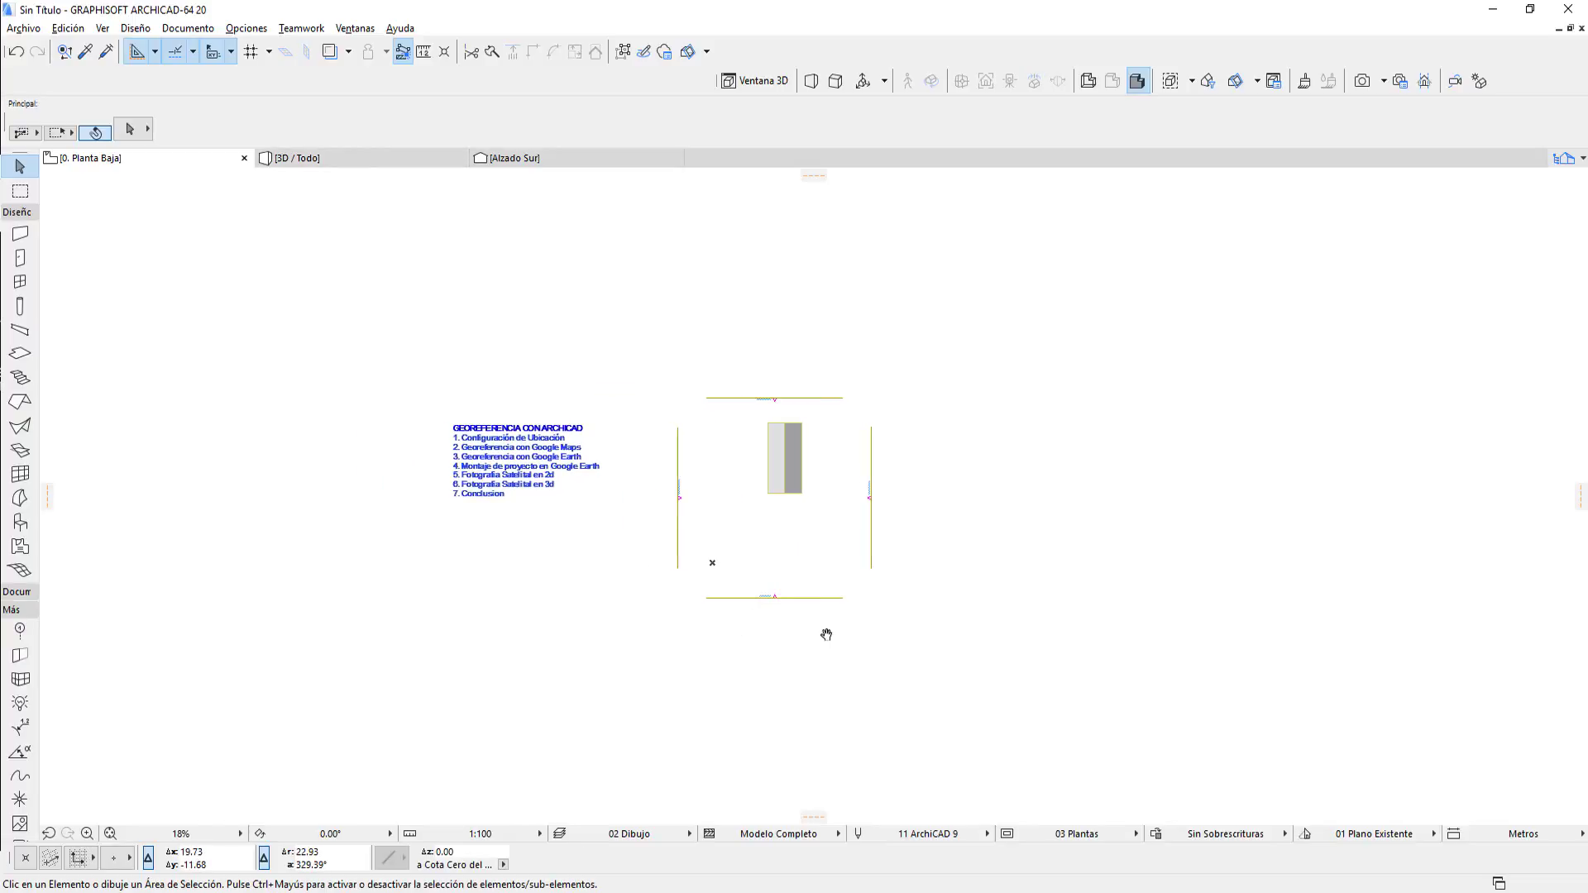
pyautogui.moveTo(827, 634); pyautogui.dragTo(846, 634, button='middle')
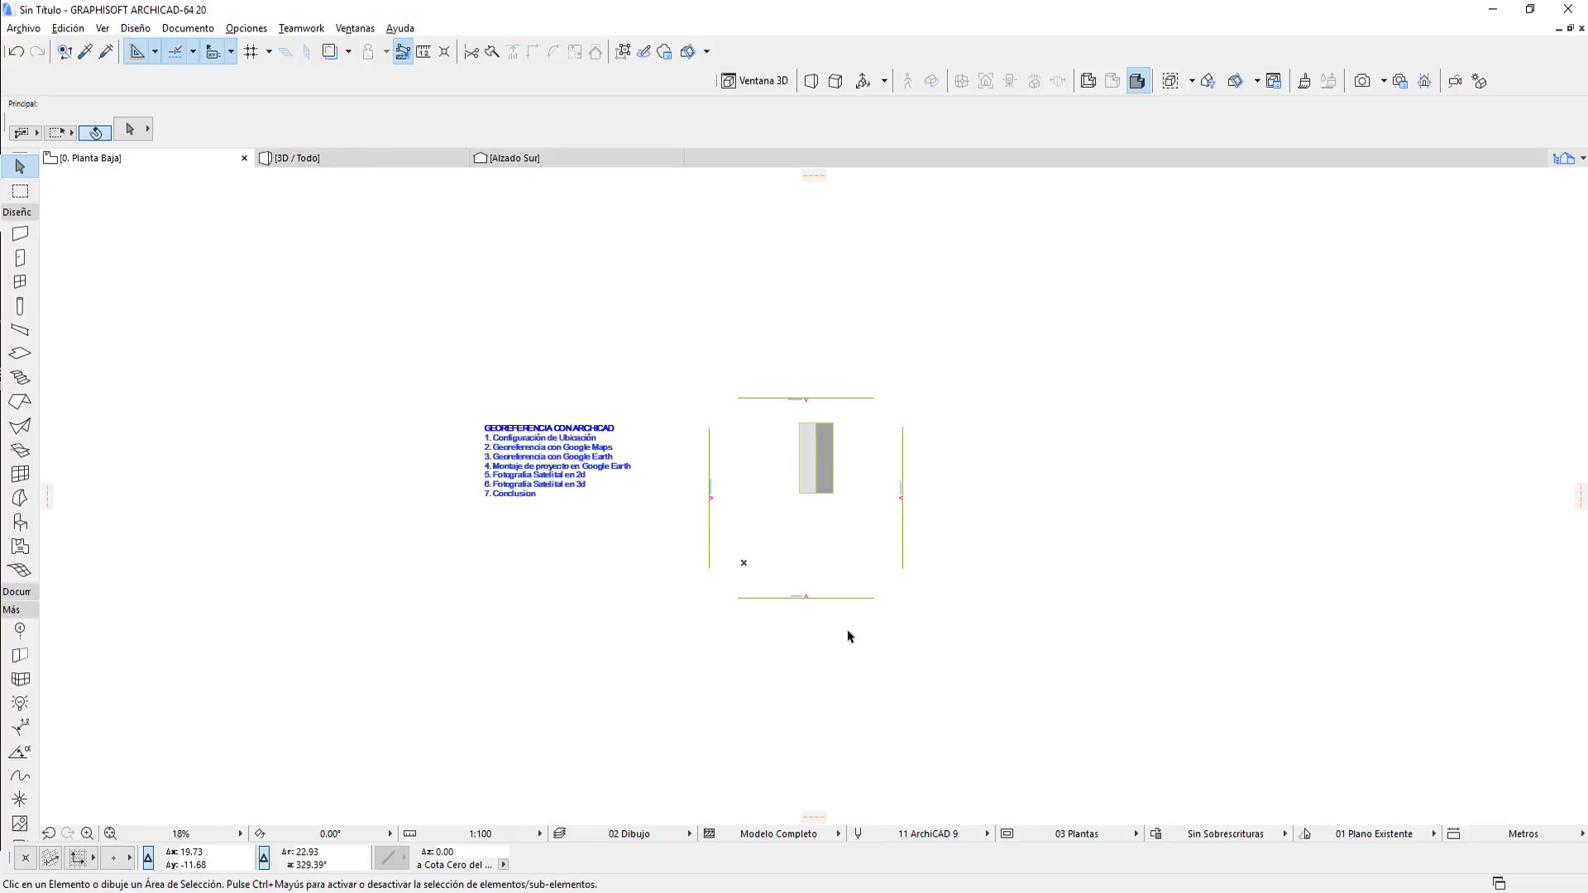
pyautogui.click(330, 53)
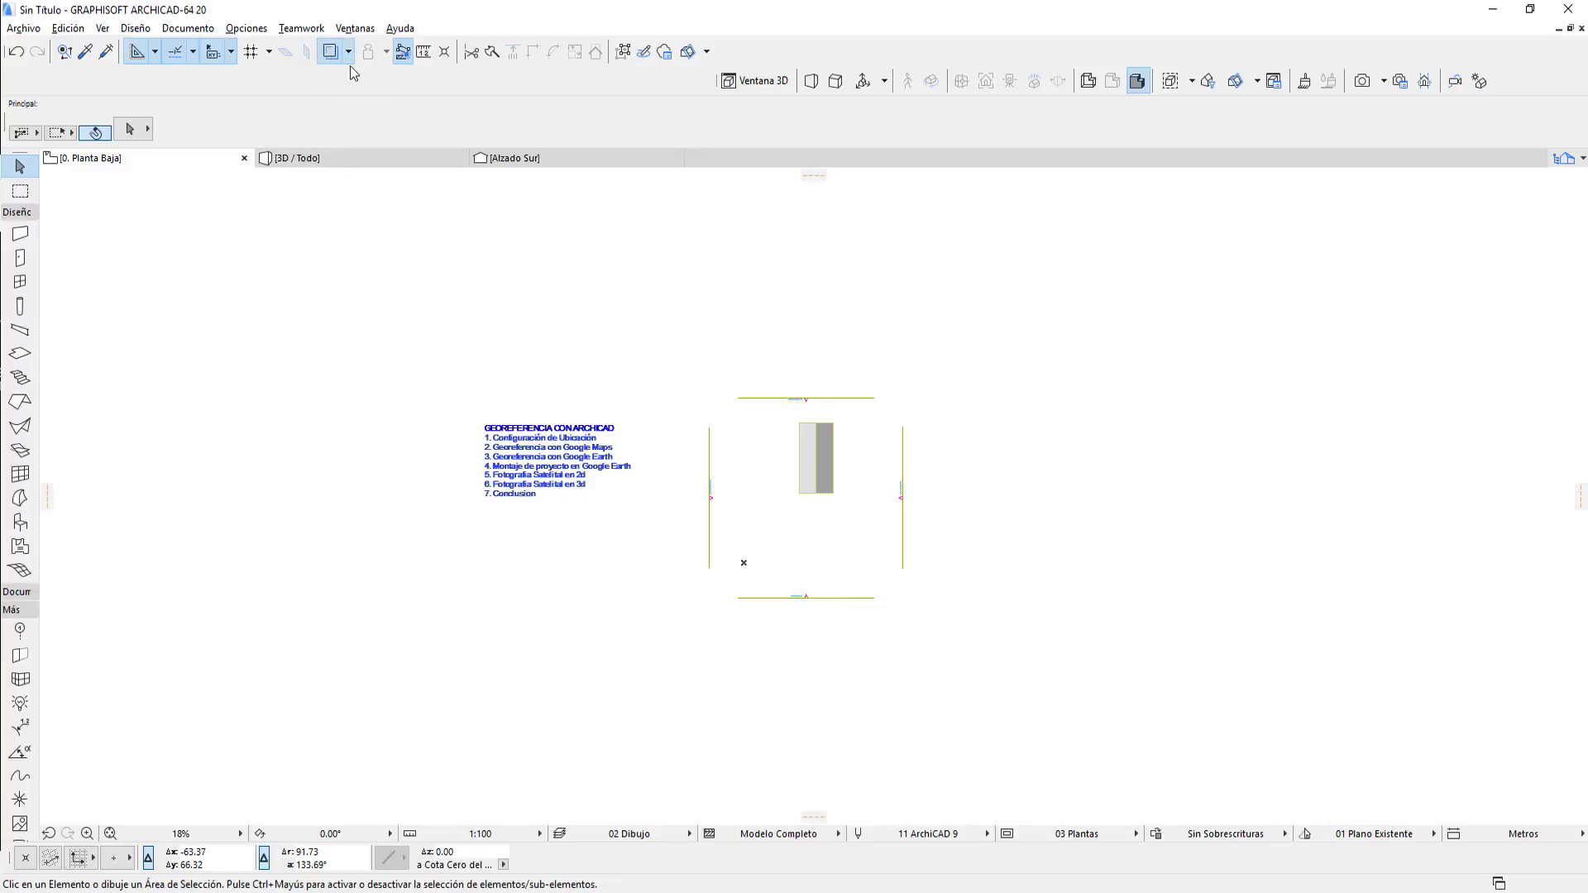
pyautogui.moveTo(1031, 607); pyautogui.dragTo(1017, 609, button='middle')
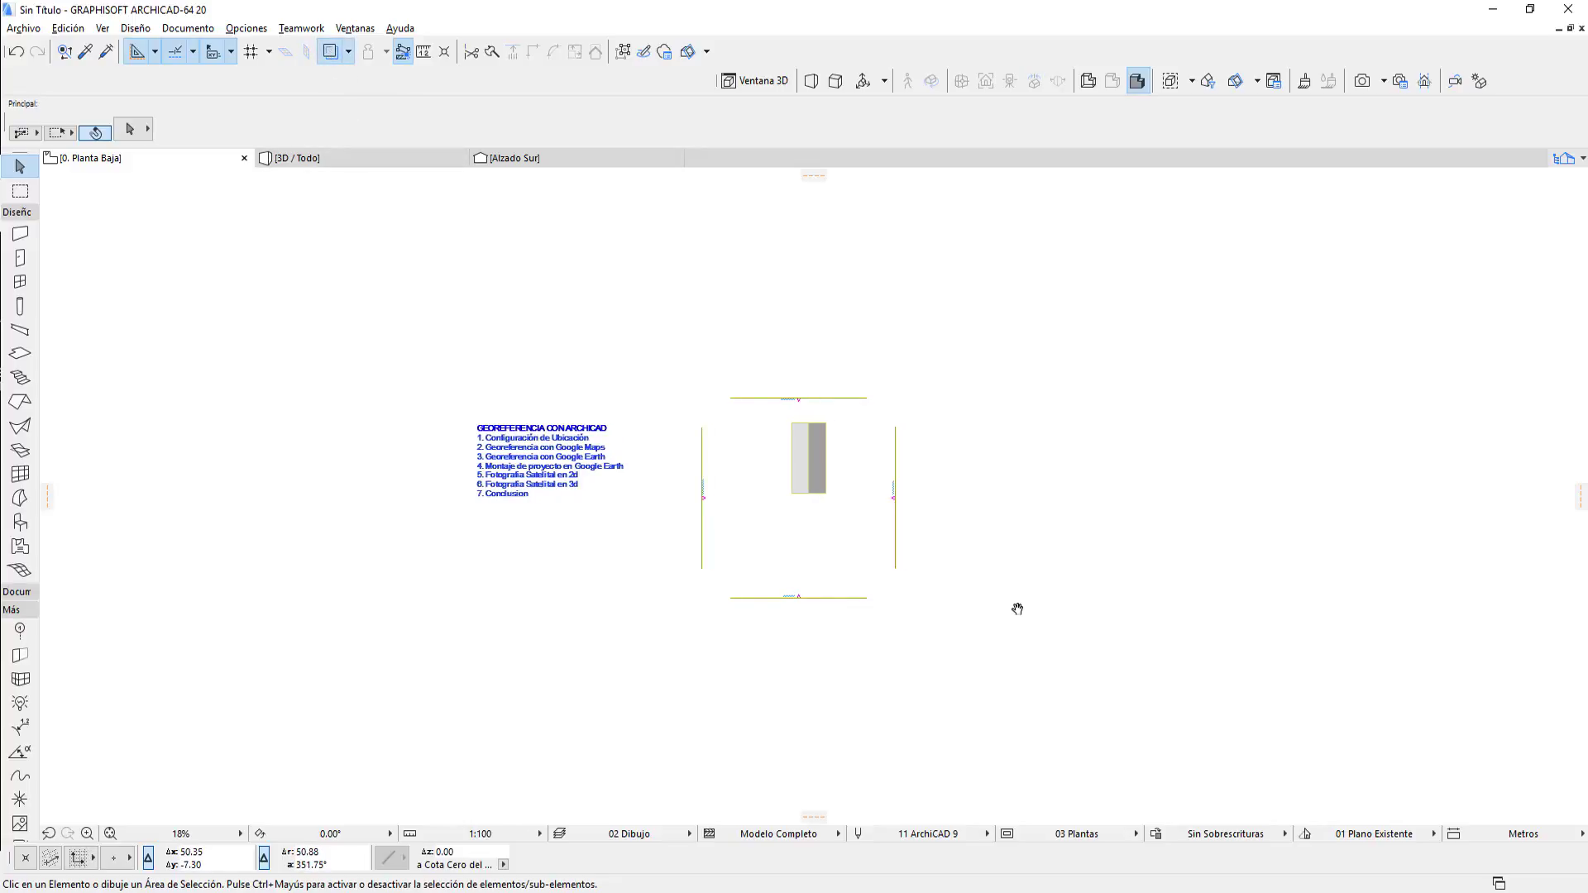
# Show the HT-01 FOTO GOOGLE MAPS worksheet as the trace reference for 0. Planta Baja.
pyautogui.click(1581, 159)
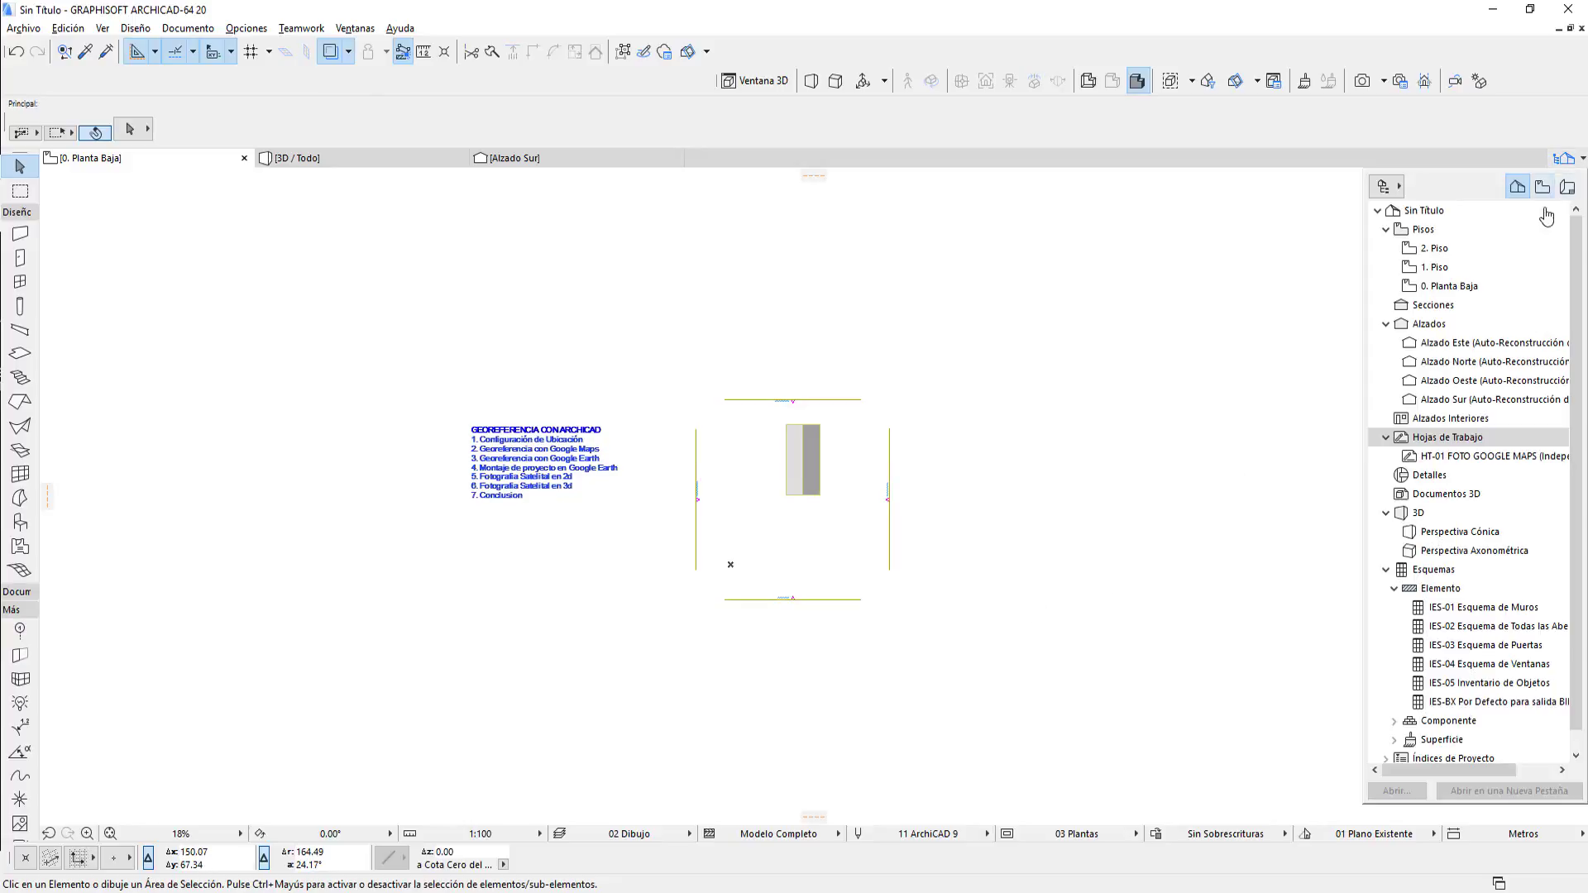
pyautogui.click(1456, 461)
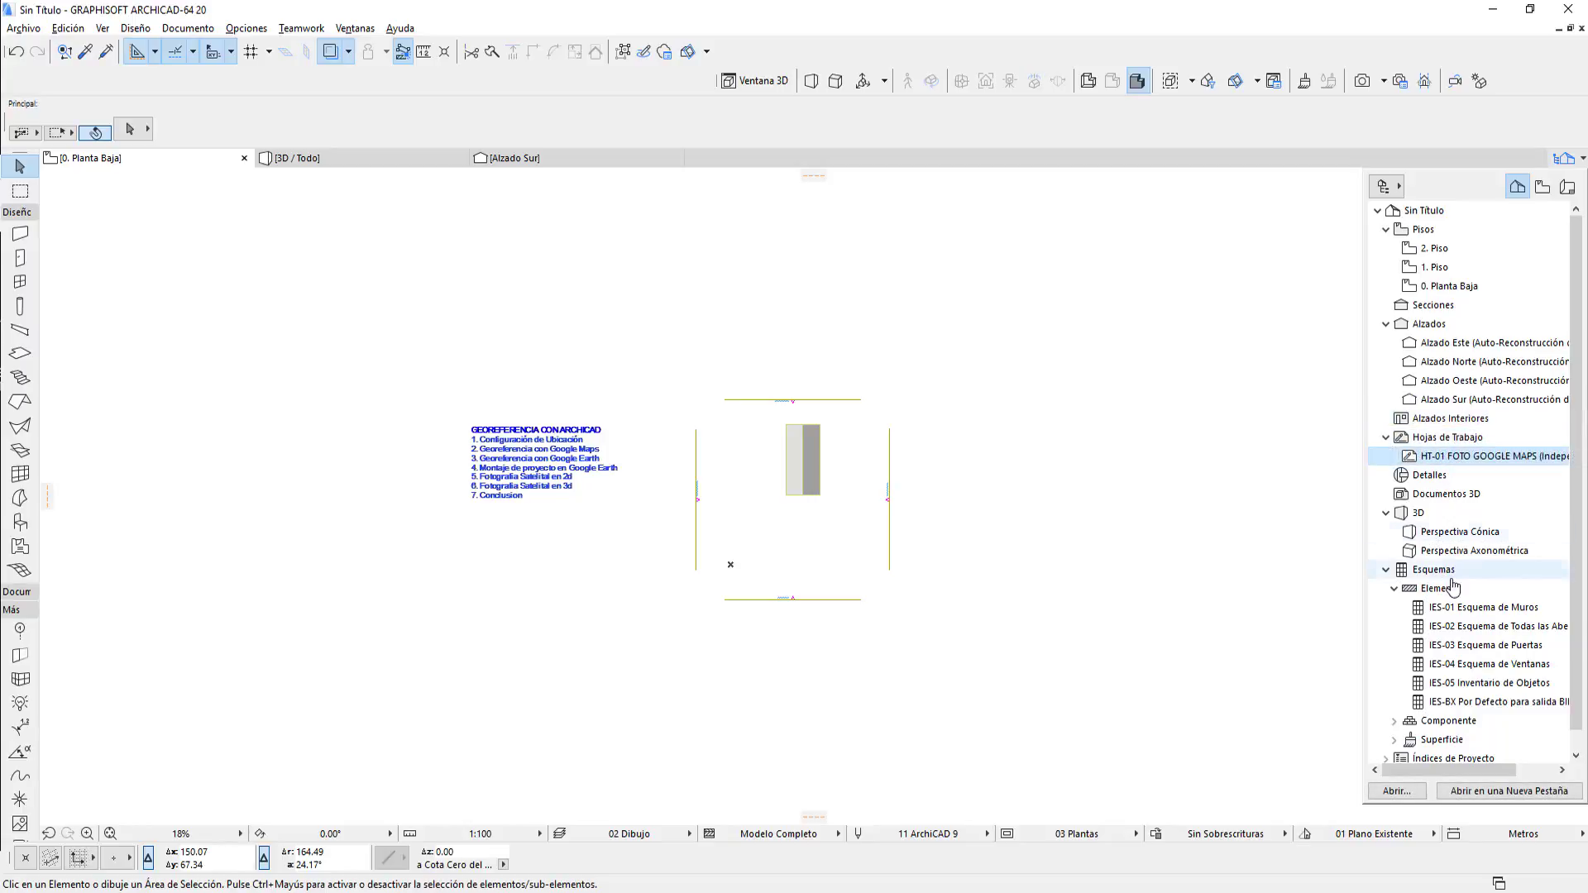
pyautogui.rightClick(1466, 464)
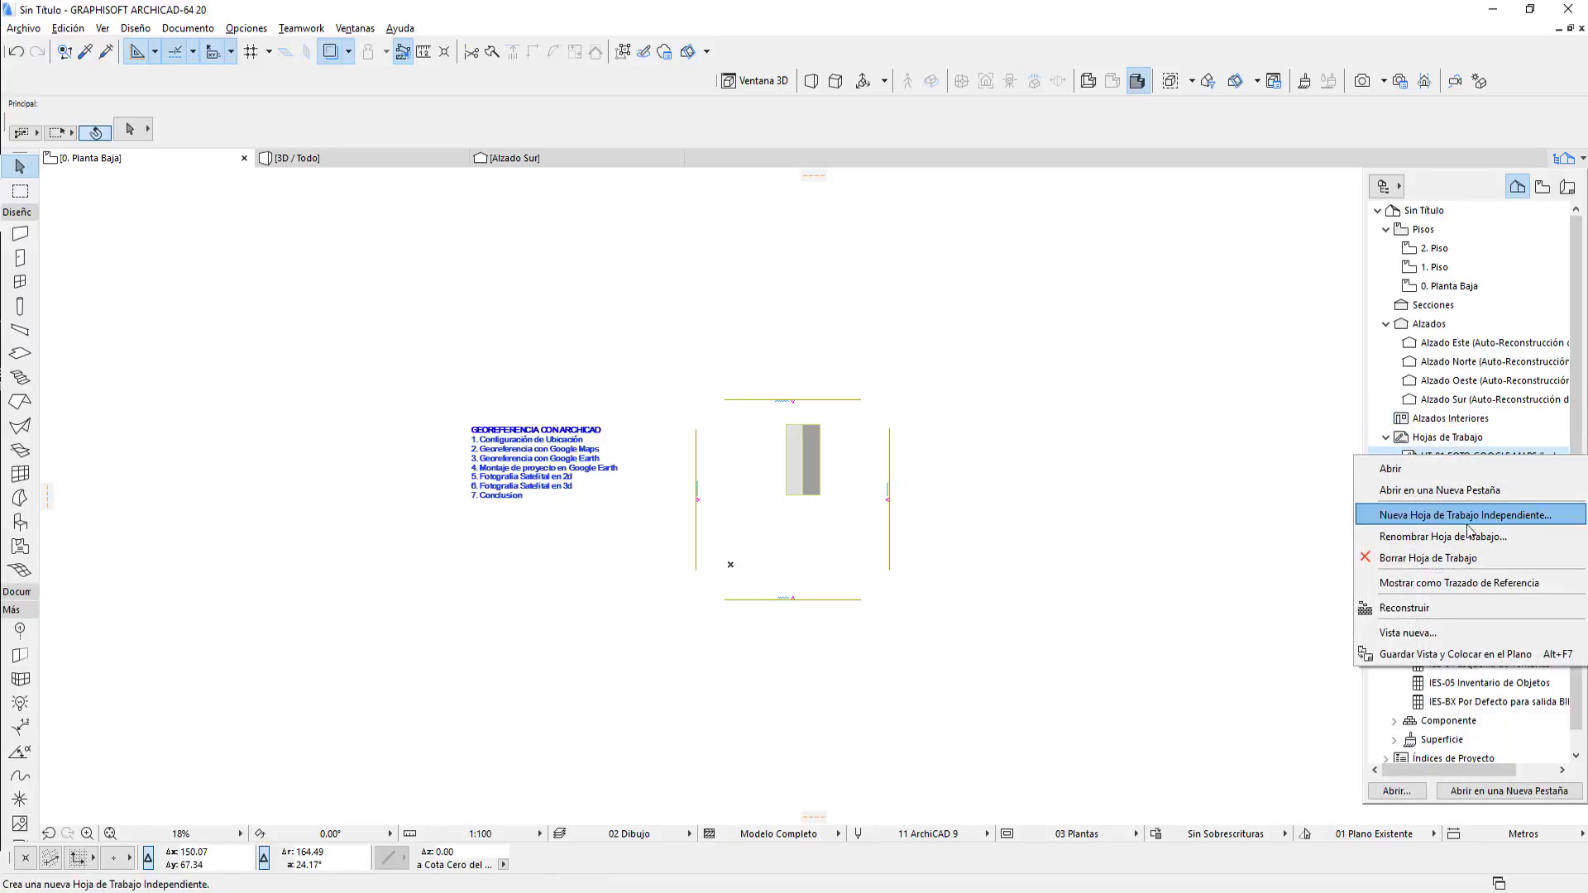
pyautogui.click(1452, 584)
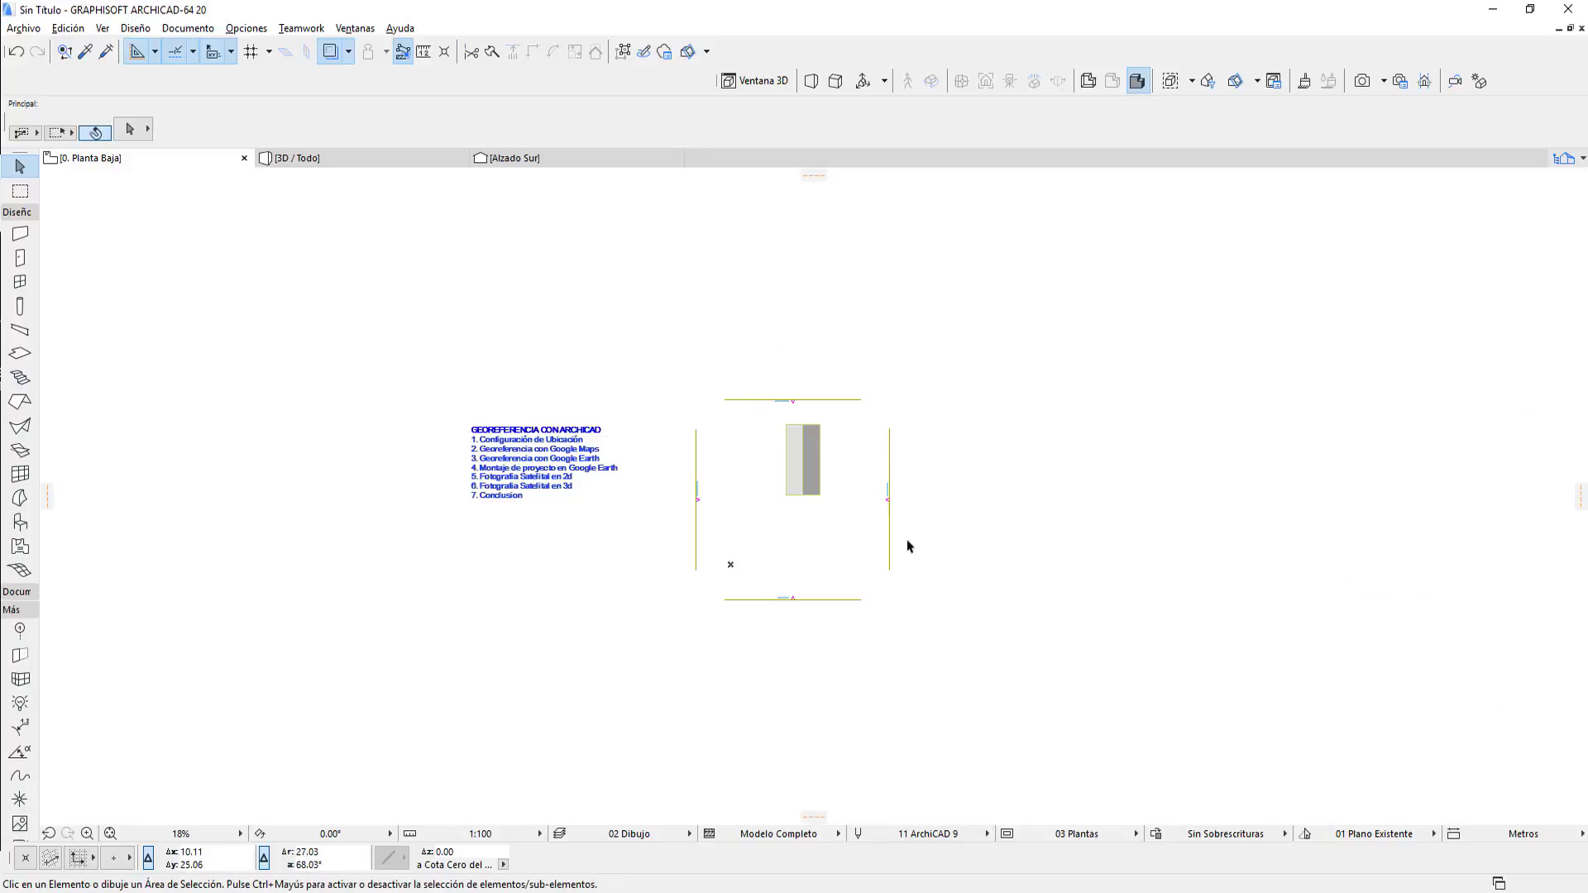
pyautogui.click(348, 52)
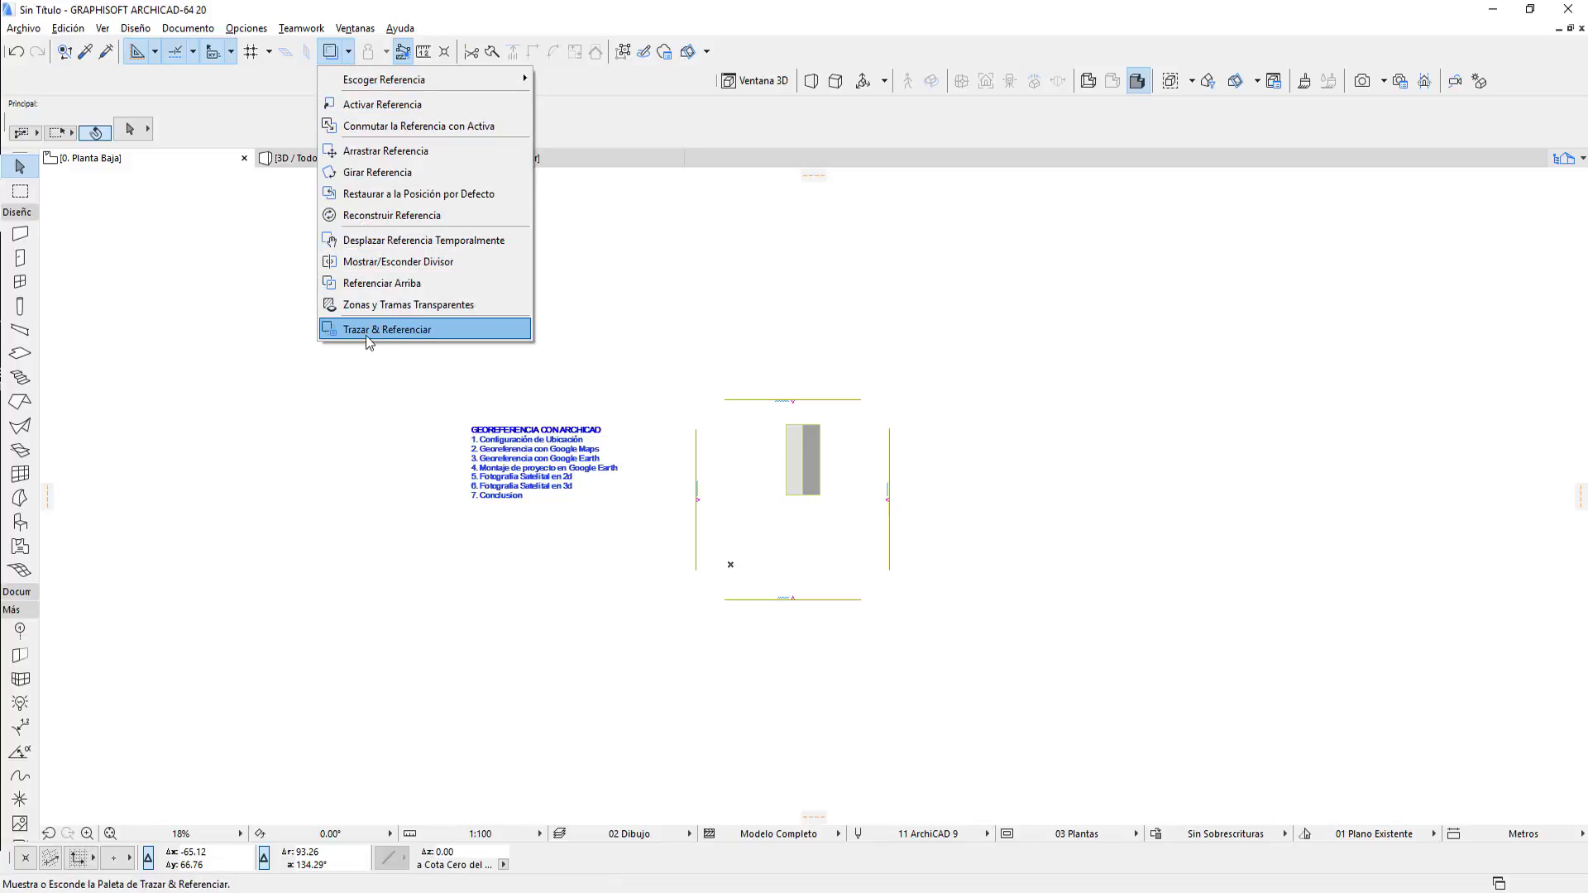
# In Trazar & Referenciar, include Figura elements and set the reference colour to Color Original.
pyautogui.click(454, 329)
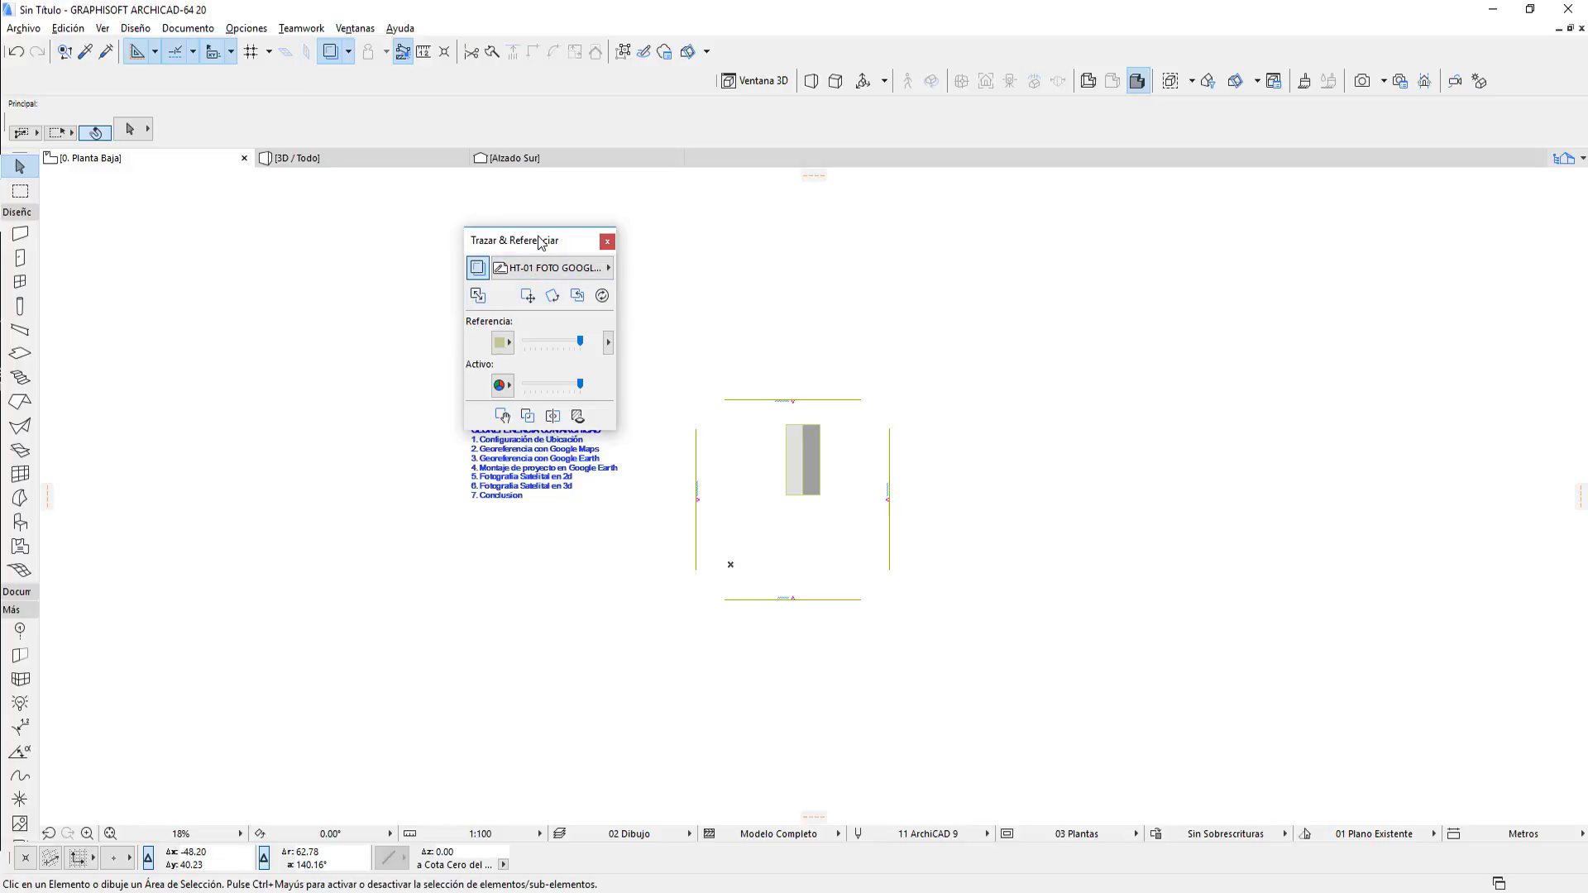
pyautogui.moveTo(538, 239); pyautogui.dragTo(409, 231)
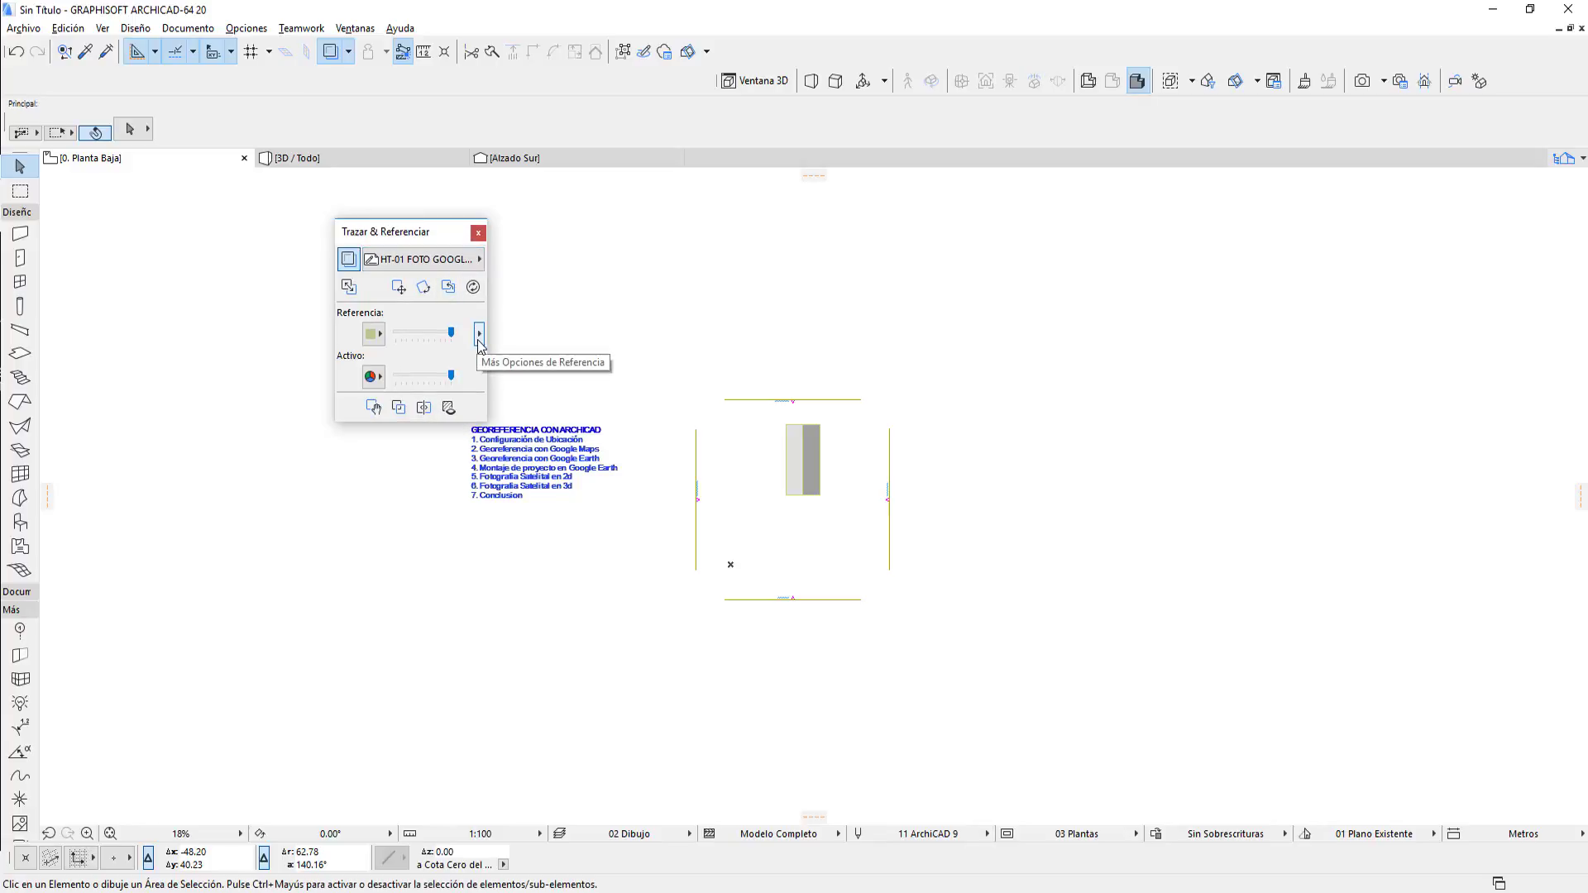
pyautogui.click(478, 345)
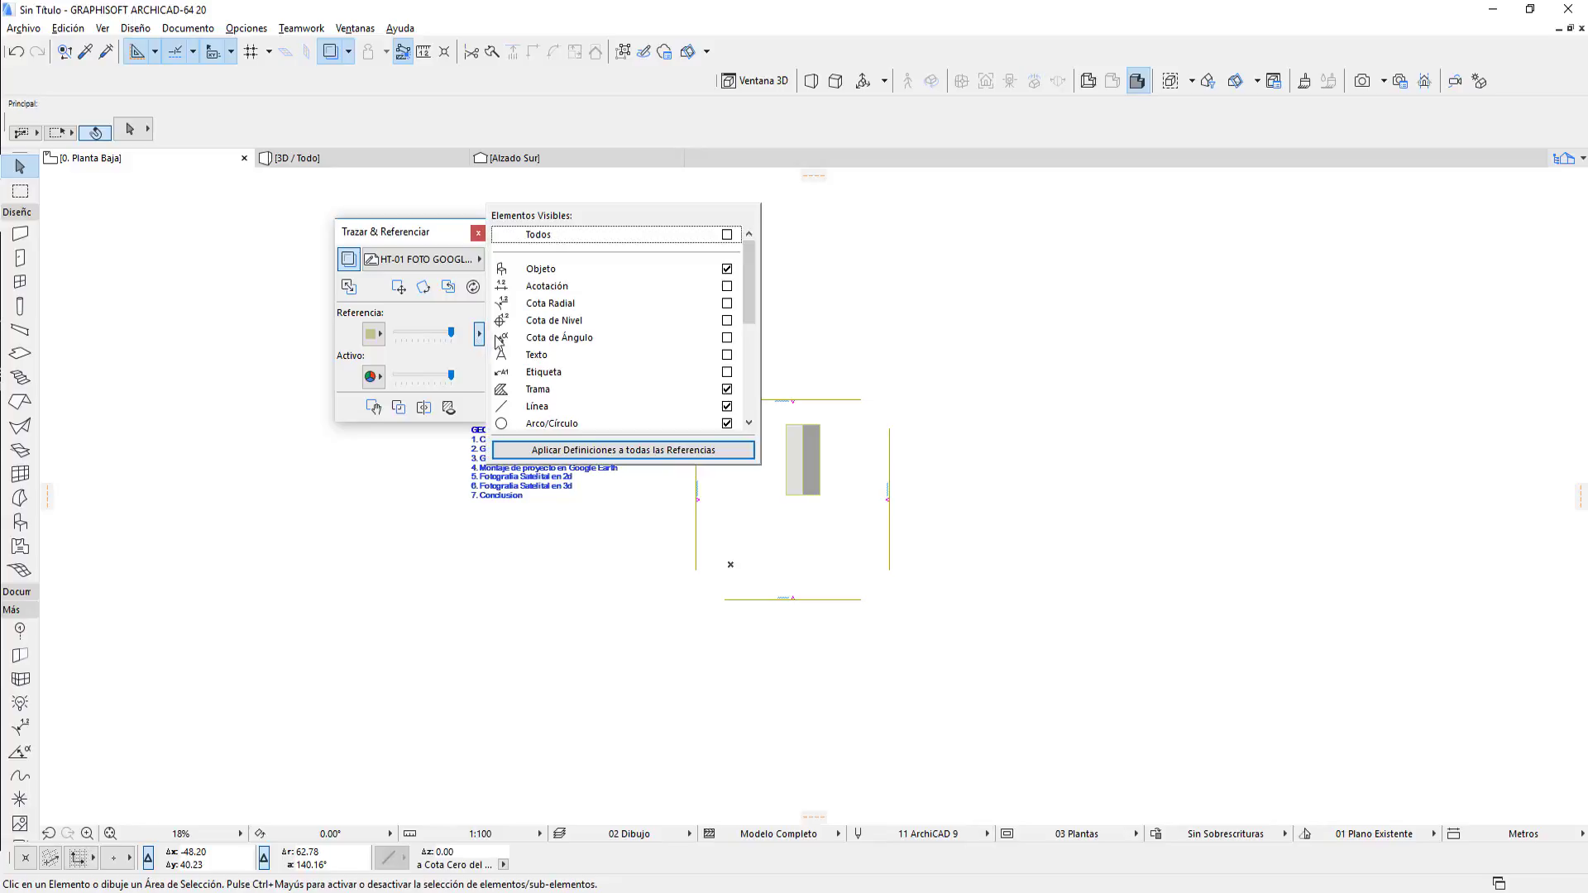
pyautogui.moveTo(750, 277)
pyautogui.mouseDown()
pyautogui.moveTo(750, 393)
pyautogui.moveTo(753, 330)
pyautogui.mouseUp()
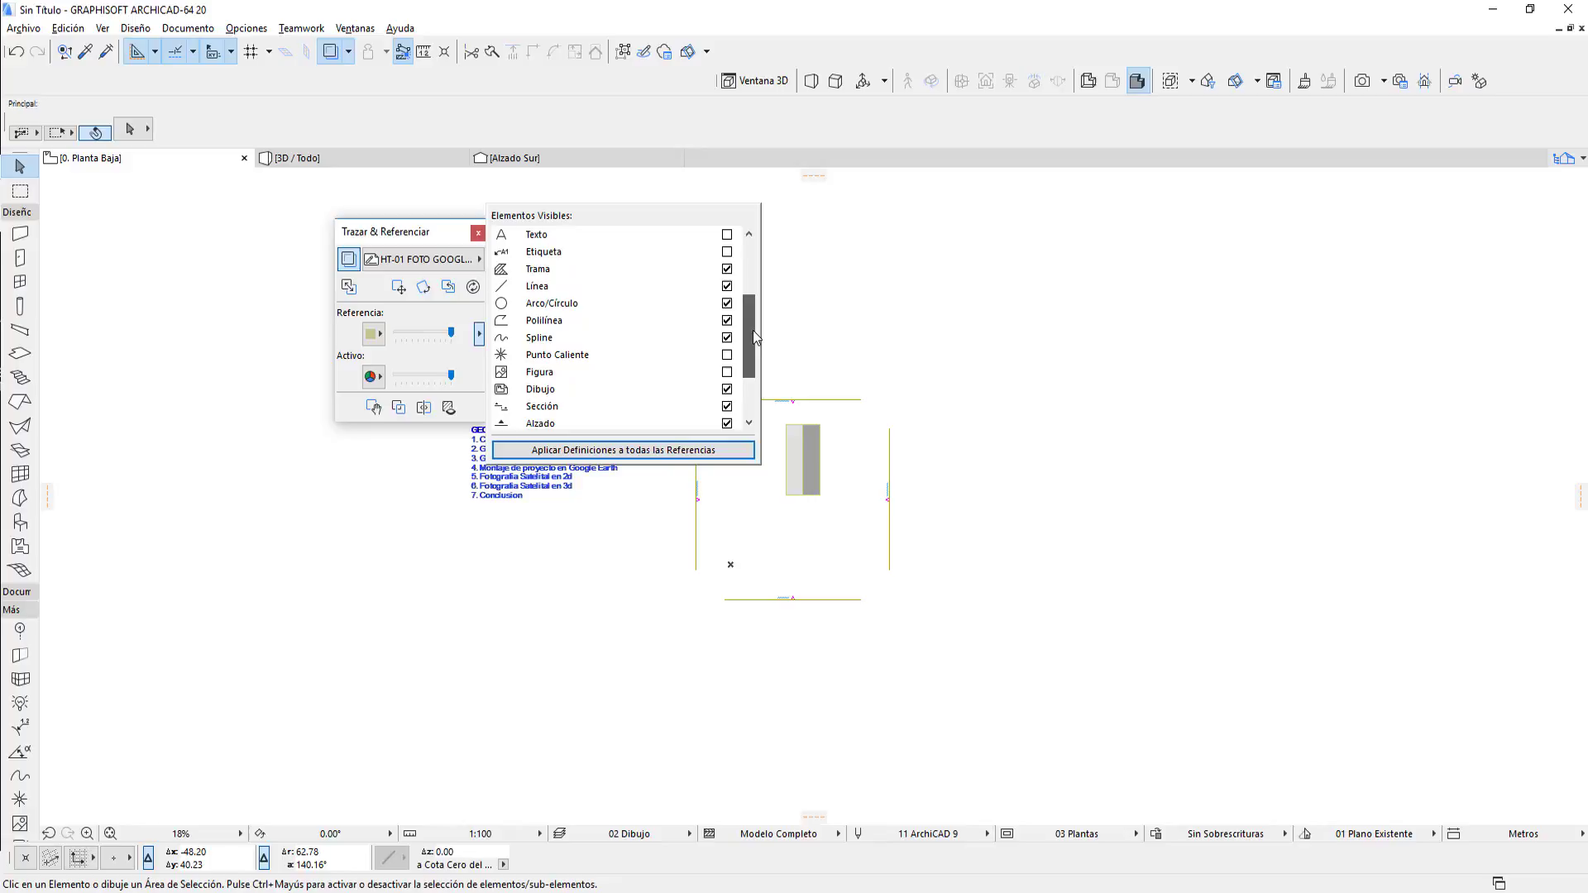
pyautogui.click(727, 373)
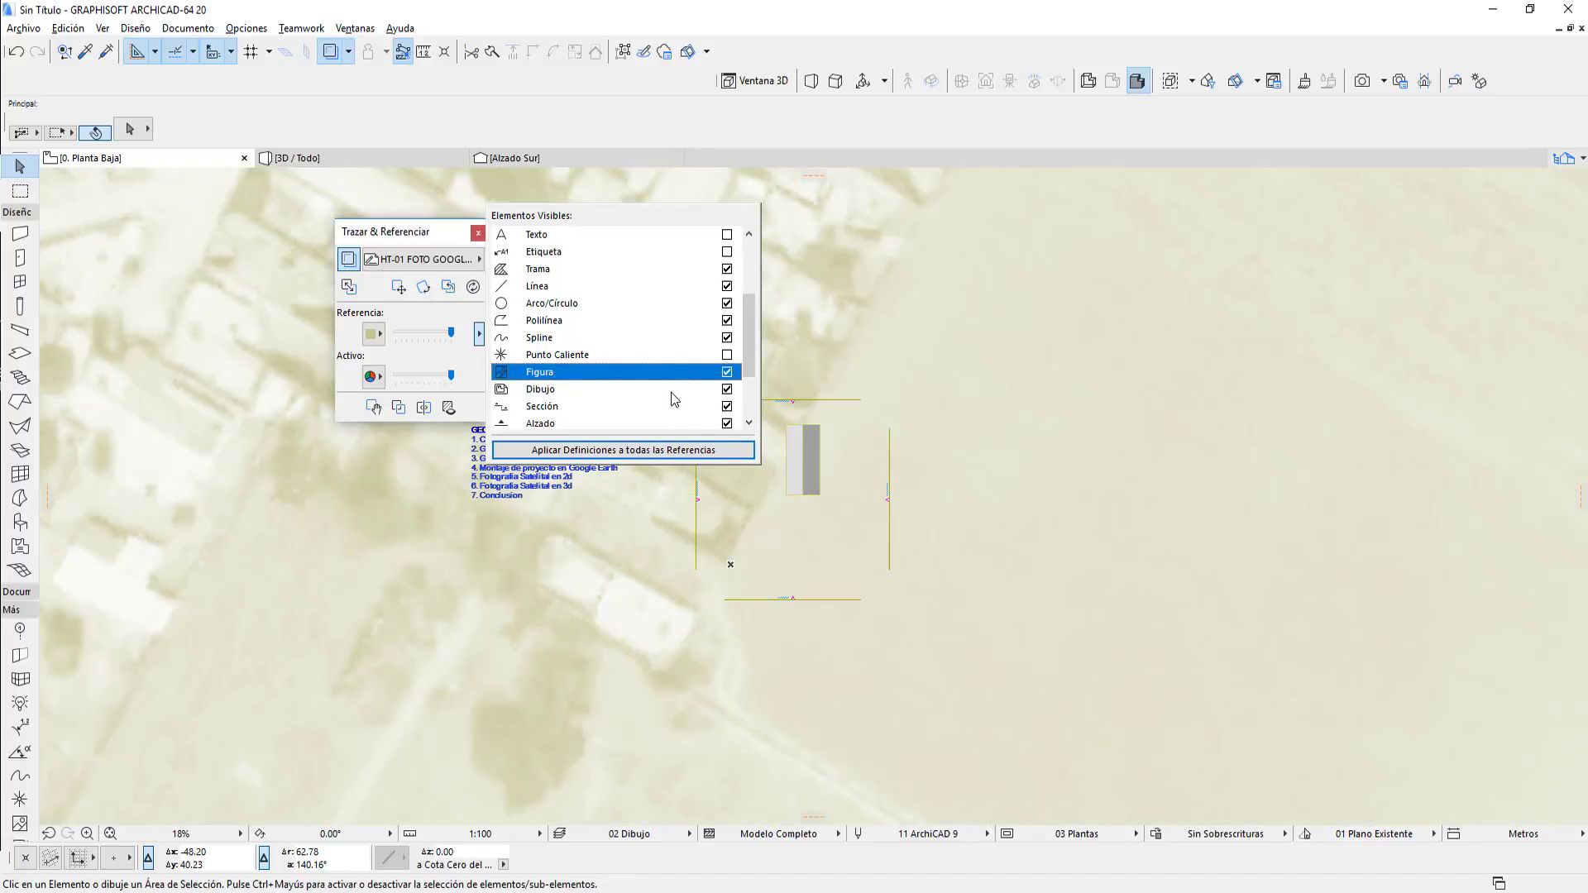
pyautogui.click(438, 231)
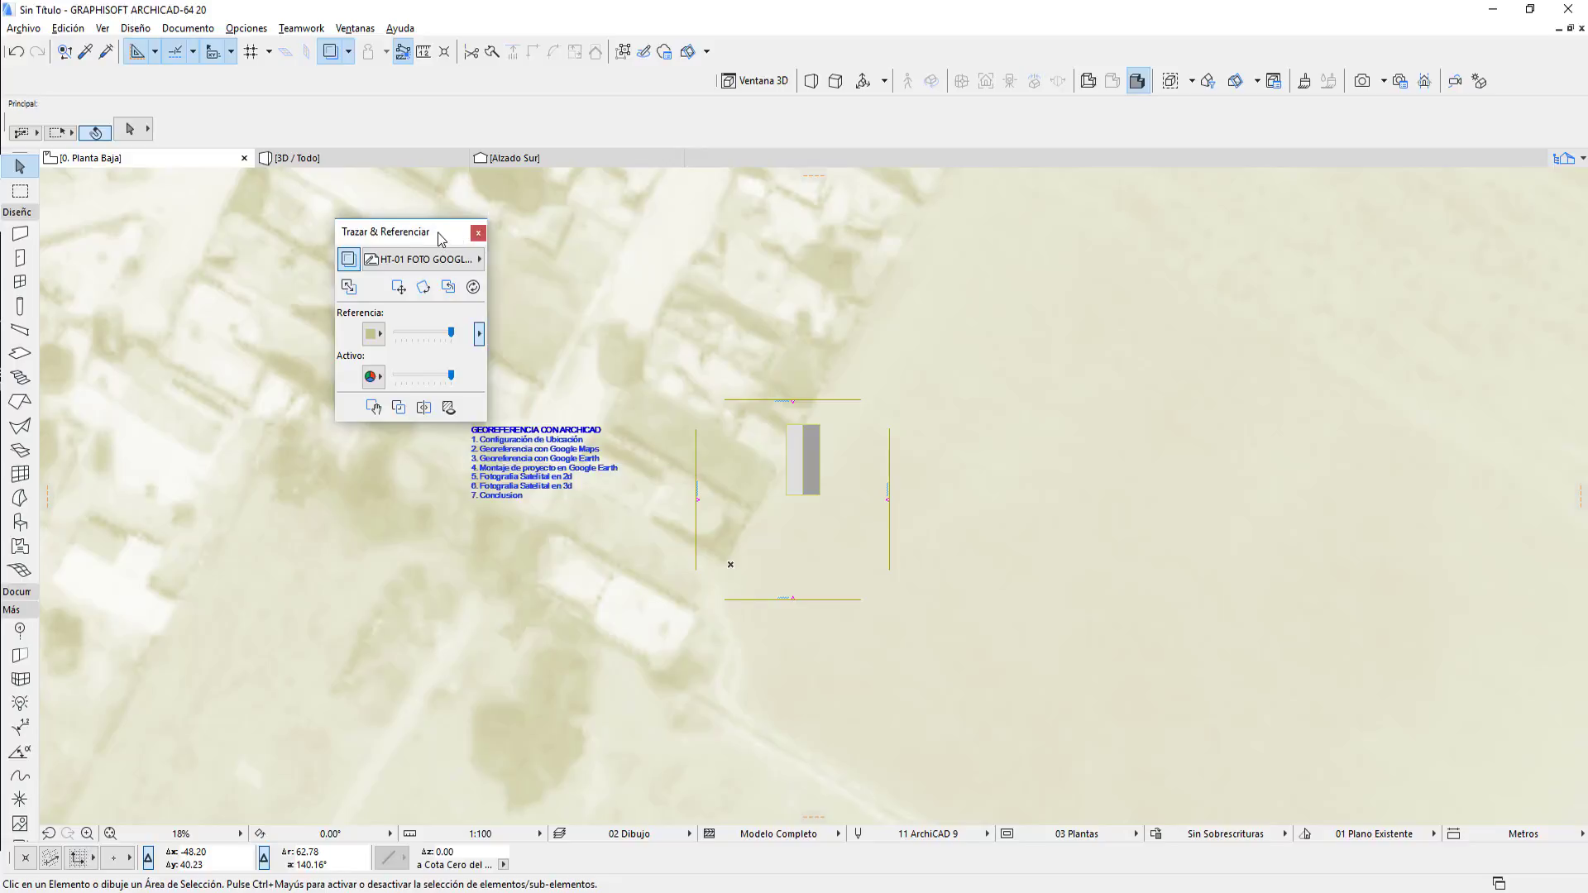
pyautogui.click(380, 335)
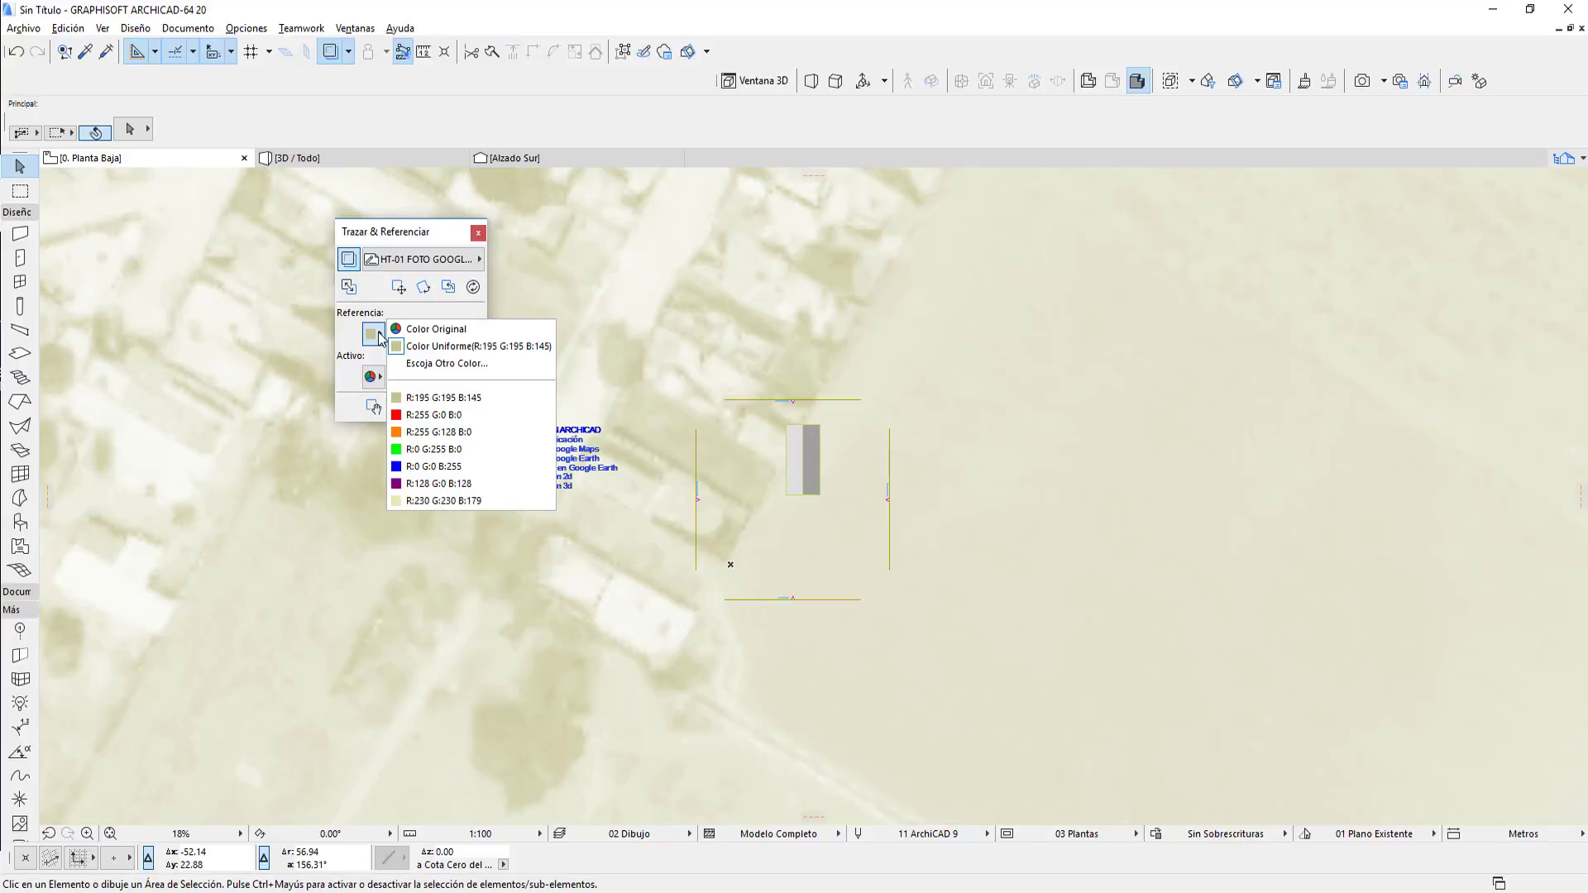
pyautogui.click(447, 331)
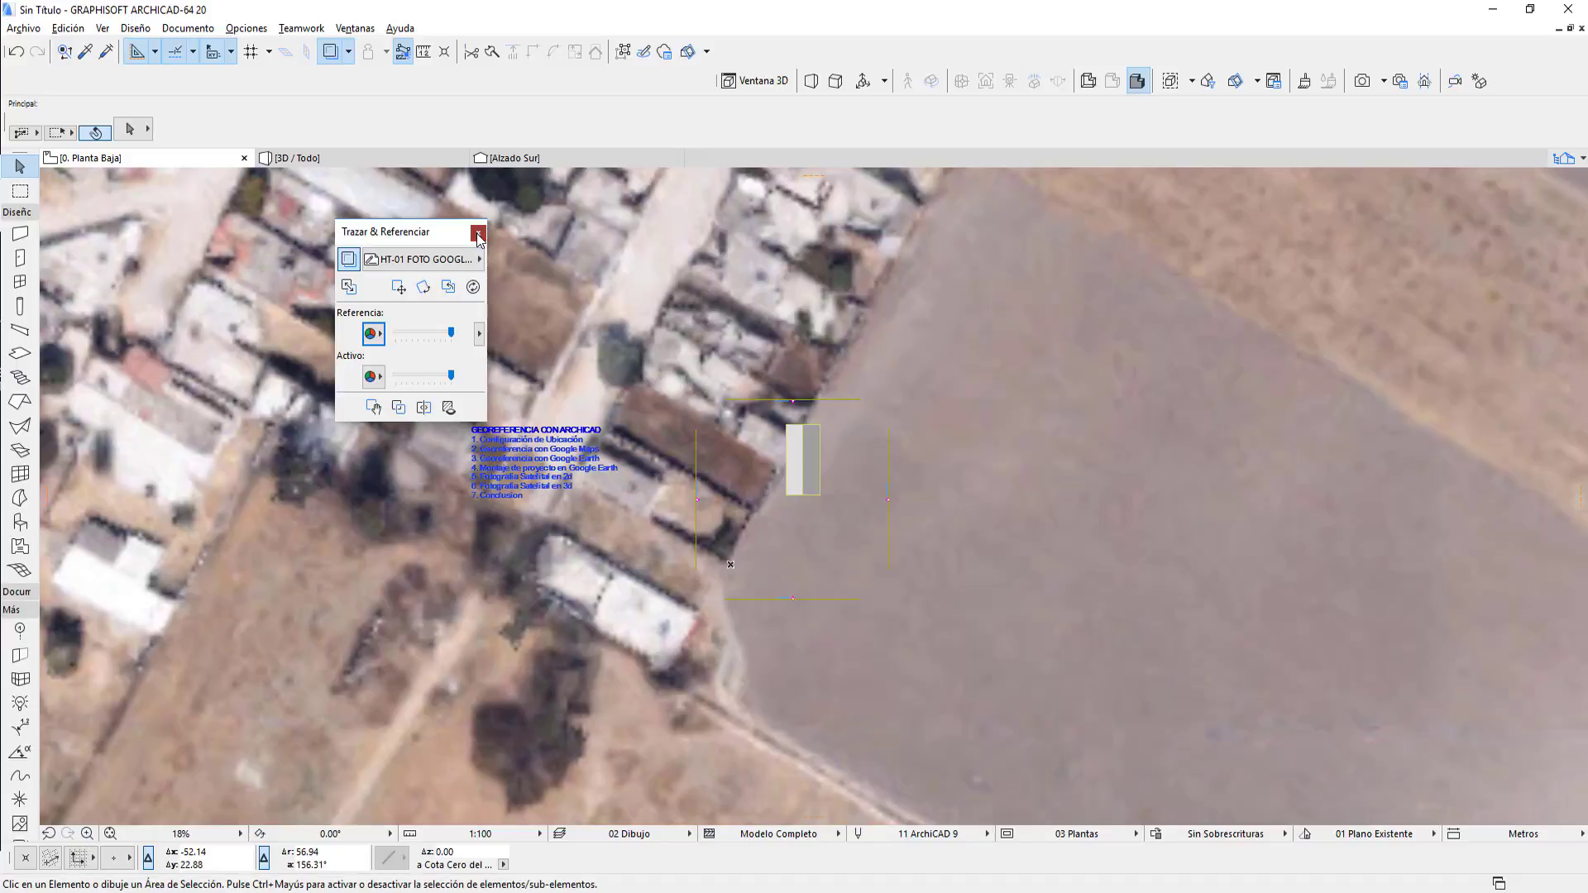
# Close the Trazar & Referenciar palette and zoom and pan to inspect the whole aerial map.
pyautogui.click(478, 235)
pyautogui.scroll(-1, 844, 549)
pyautogui.scroll(-1, 869, 556)
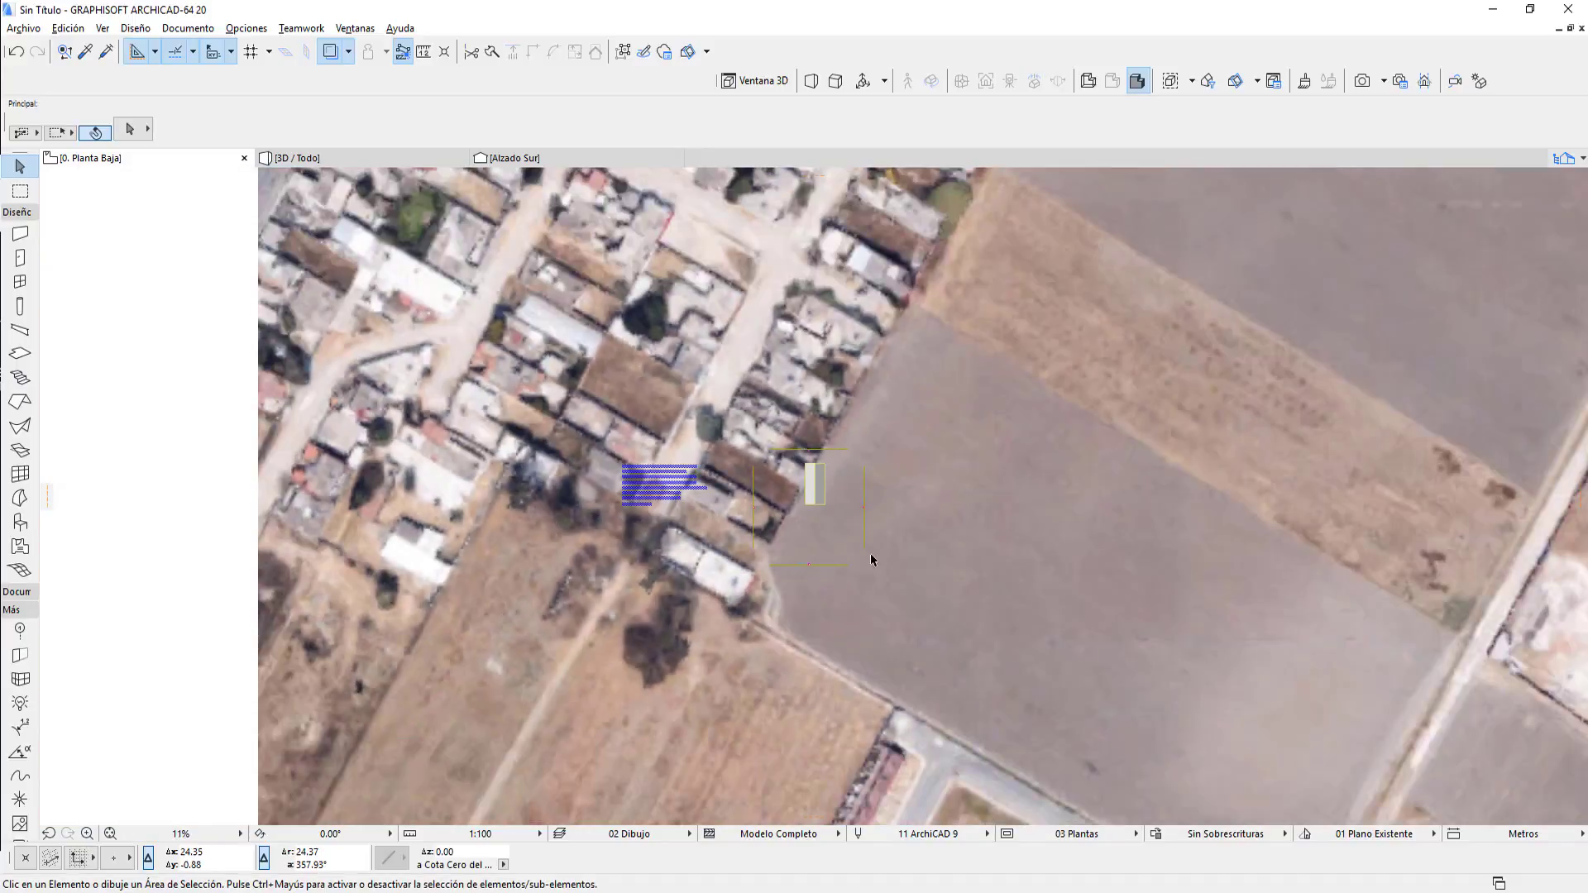
pyautogui.scroll(-1, 870, 553)
pyautogui.scroll(-1, 918, 544)
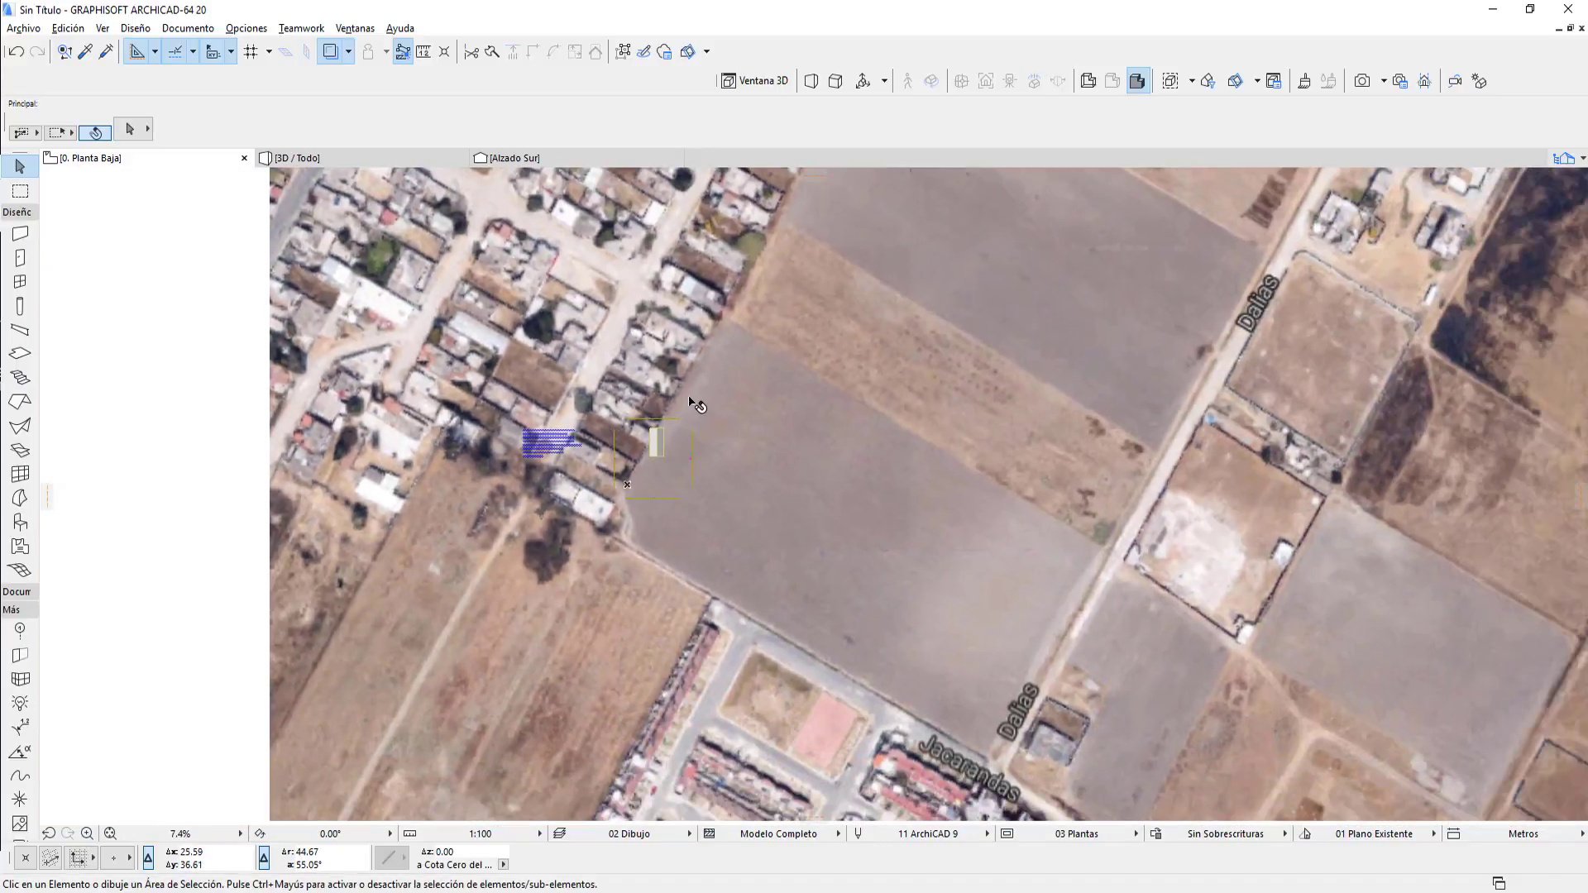
pyautogui.moveTo(693, 403)
pyautogui.mouseDown(button='middle')
pyautogui.moveTo(614, 430)
pyautogui.moveTo(818, 579)
pyautogui.mouseUp(button='middle')
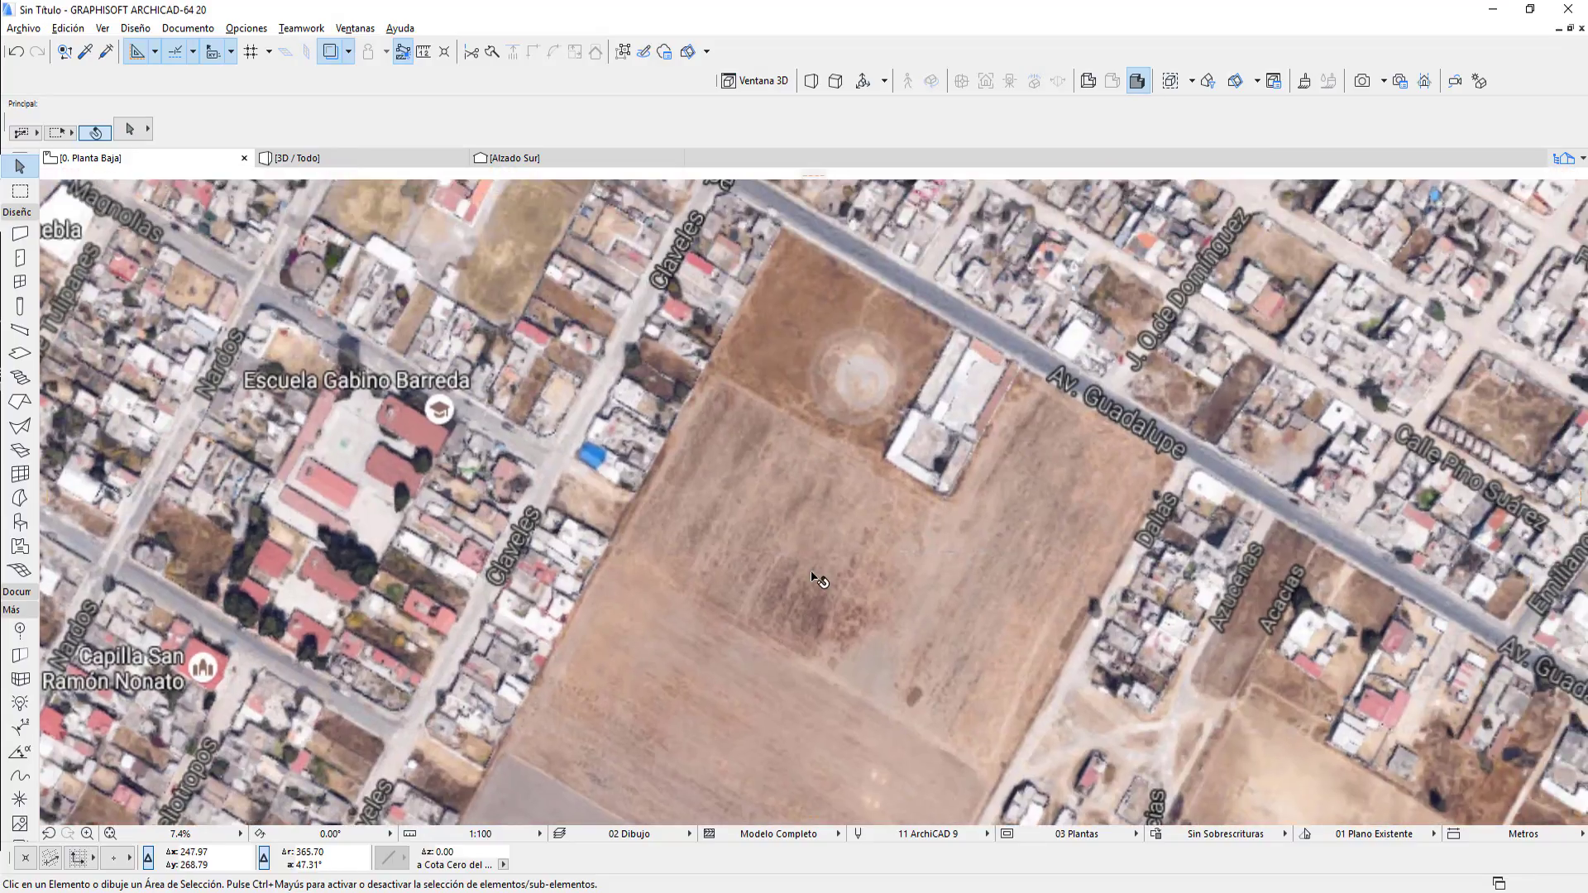
pyautogui.scroll(-1, 818, 579)
pyautogui.moveTo(762, 726); pyautogui.dragTo(794, 554, button='middle')
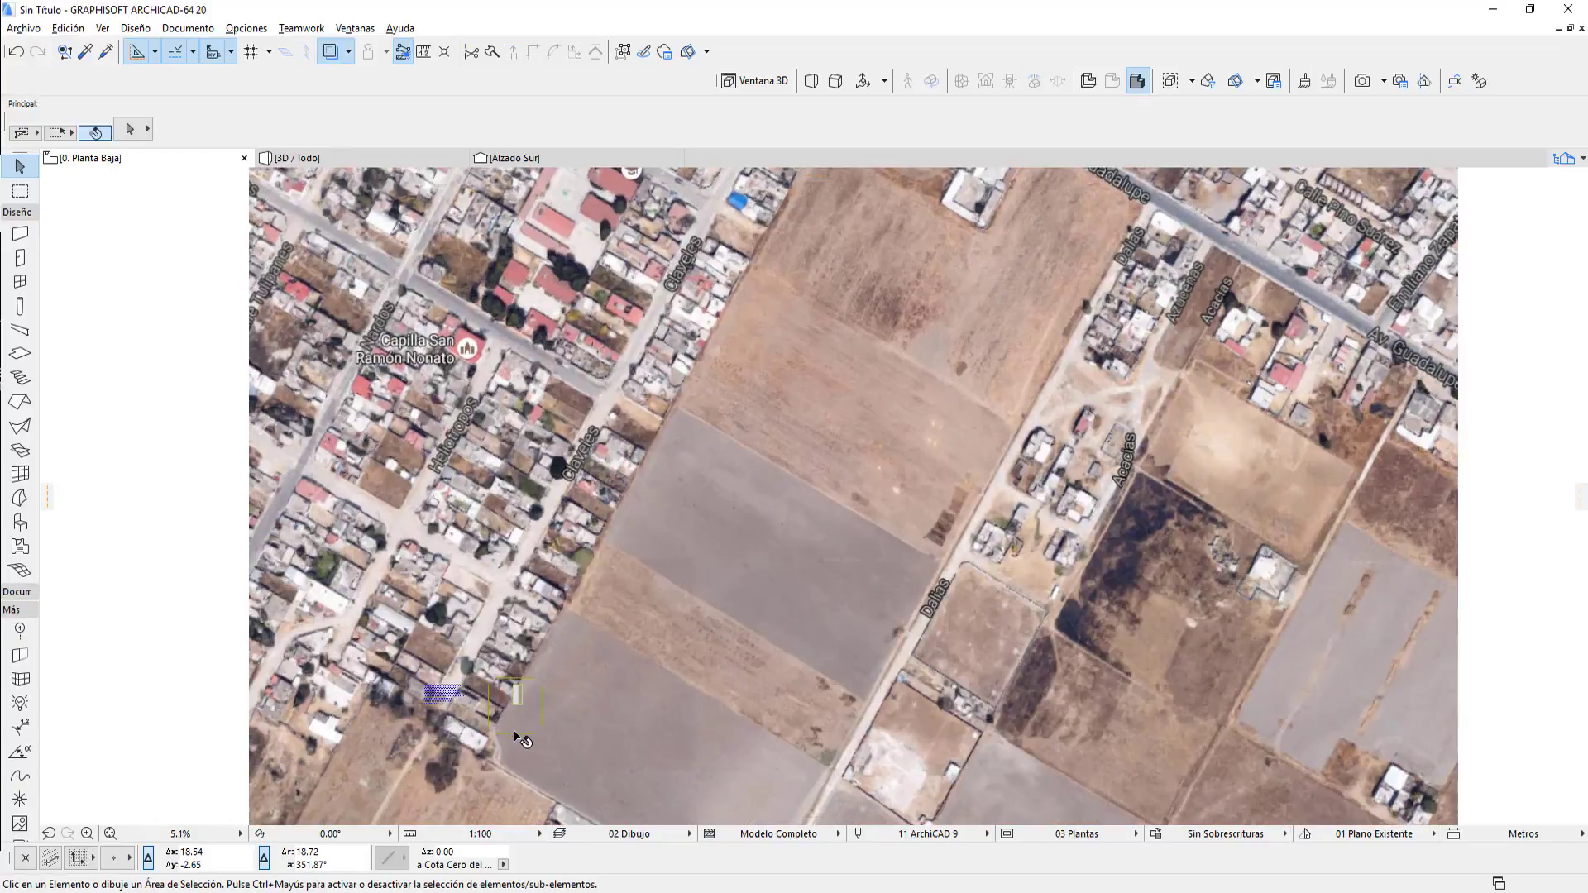
pyautogui.scroll(1, 534, 686)
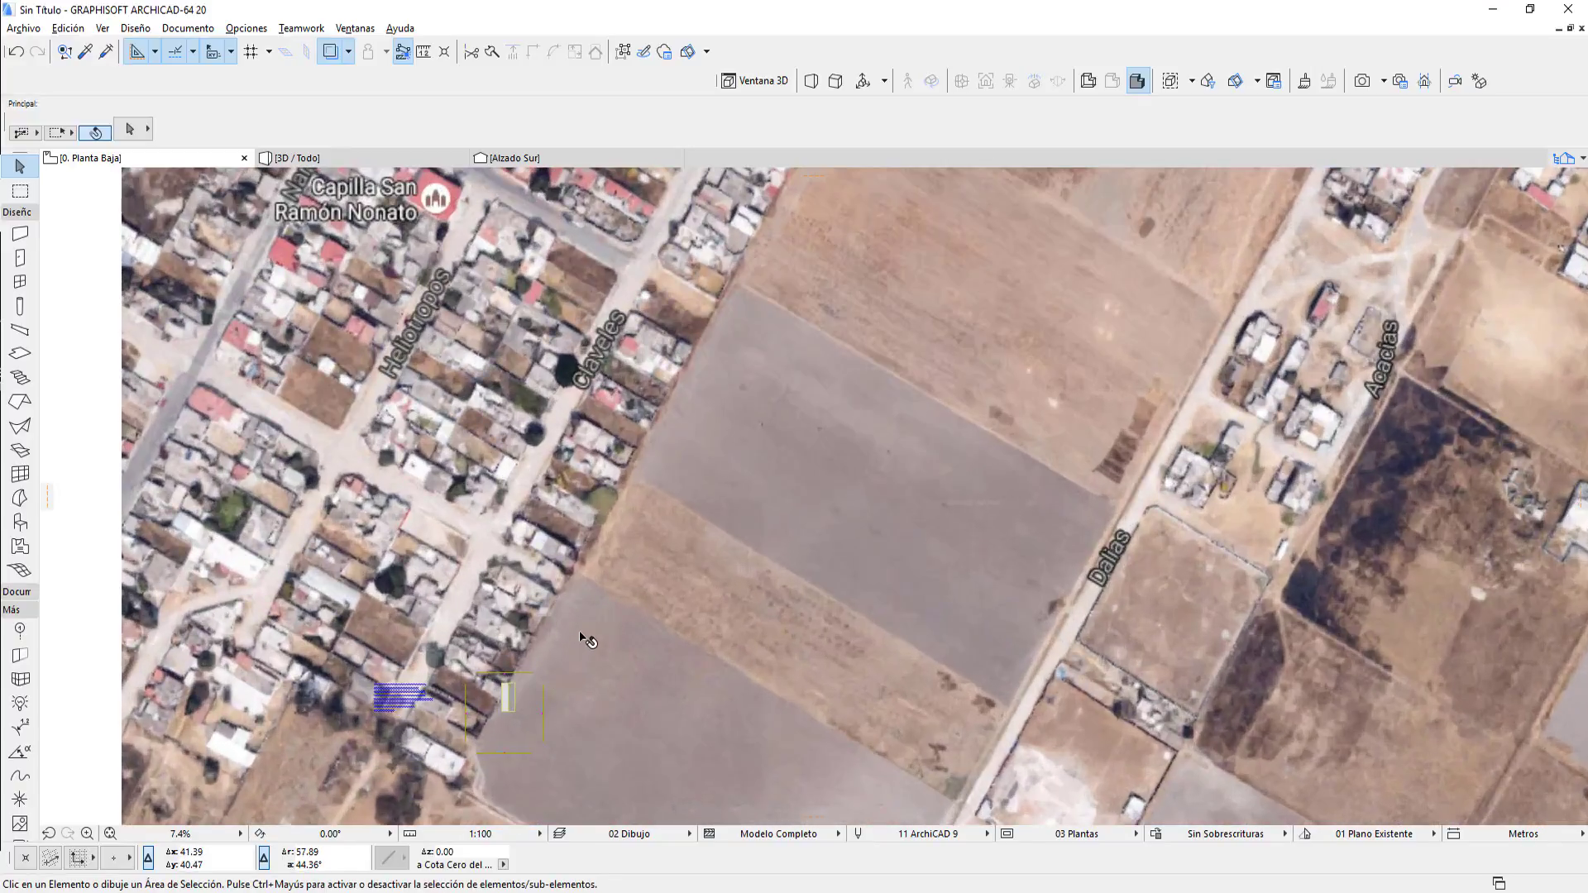
pyautogui.scroll(1, 585, 640)
pyautogui.scroll(1, 577, 559)
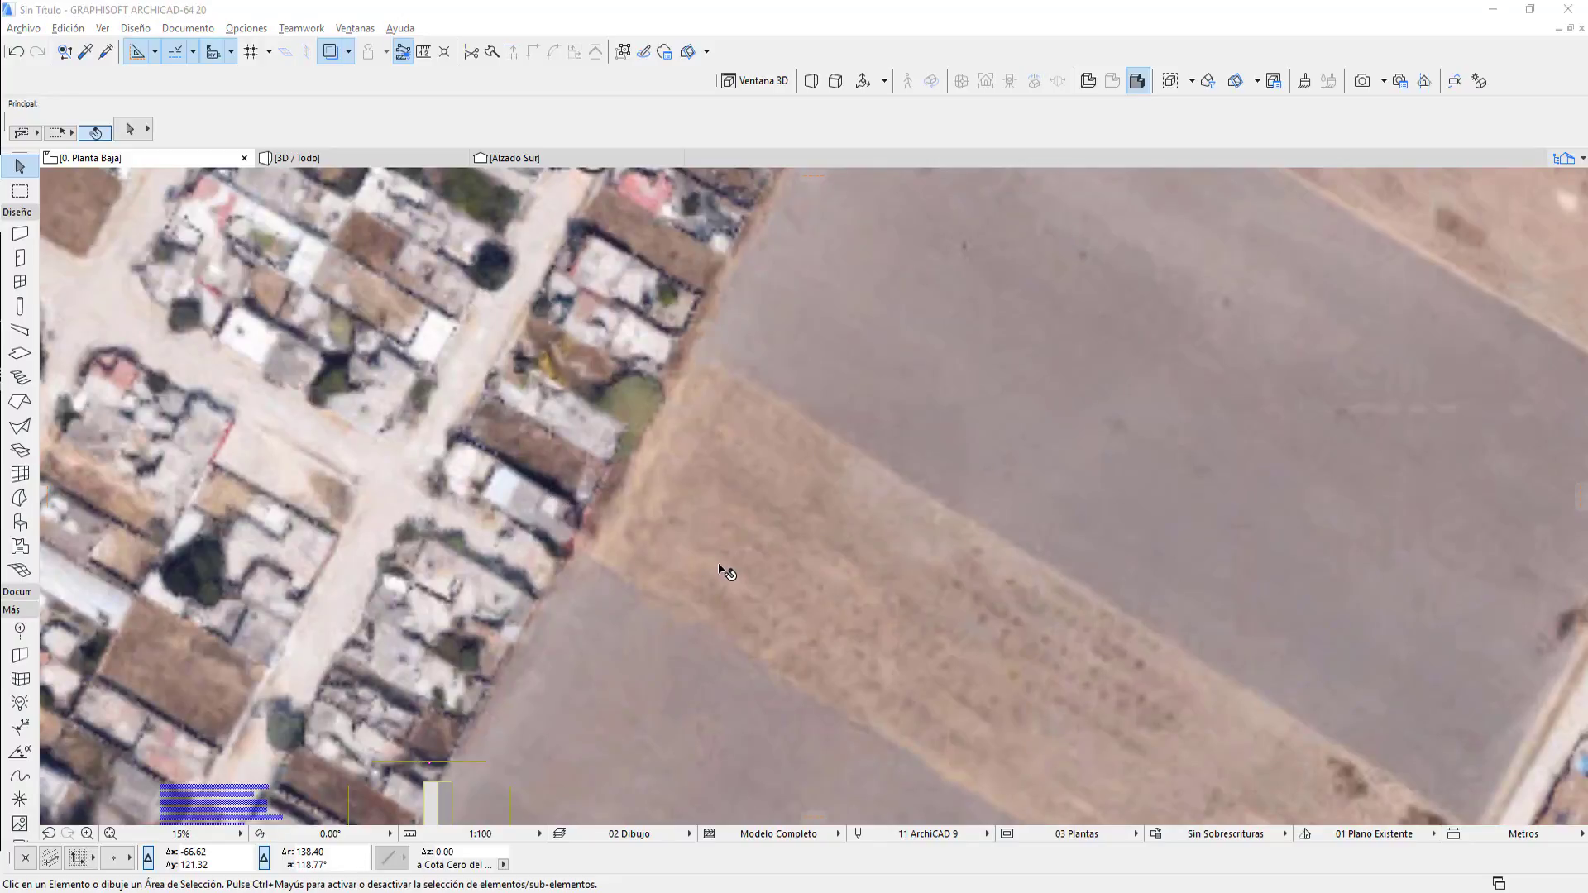
pyautogui.scroll(-1, 726, 571)
pyautogui.scroll(-2, 727, 571)
pyautogui.scroll(-1, 732, 572)
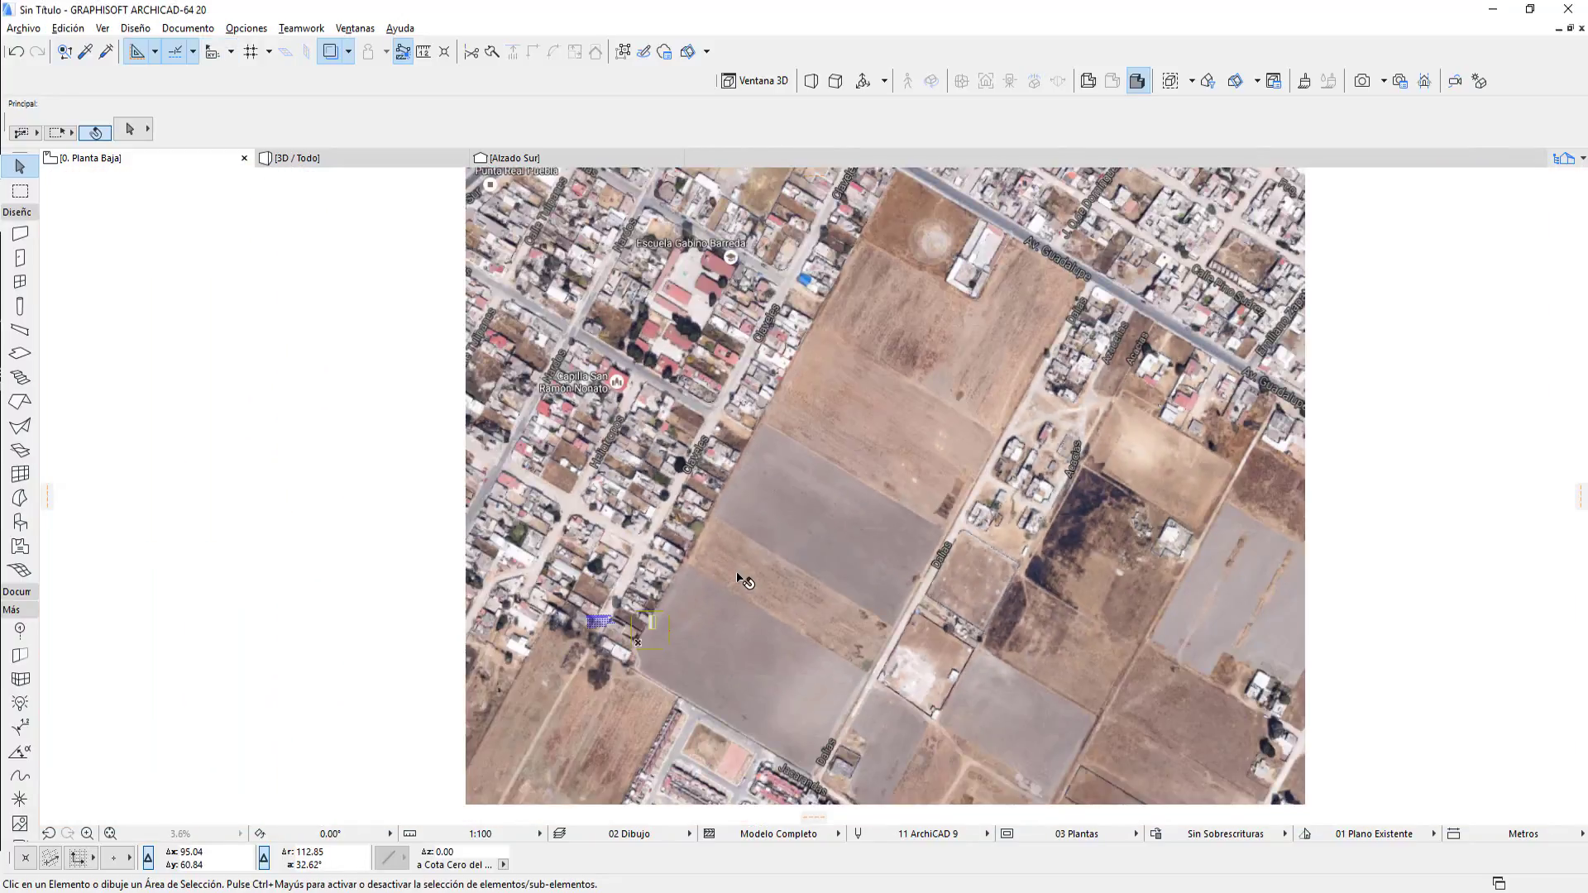
pyautogui.moveTo(741, 579); pyautogui.dragTo(579, 552, button='middle')
pyautogui.moveTo(676, 444)
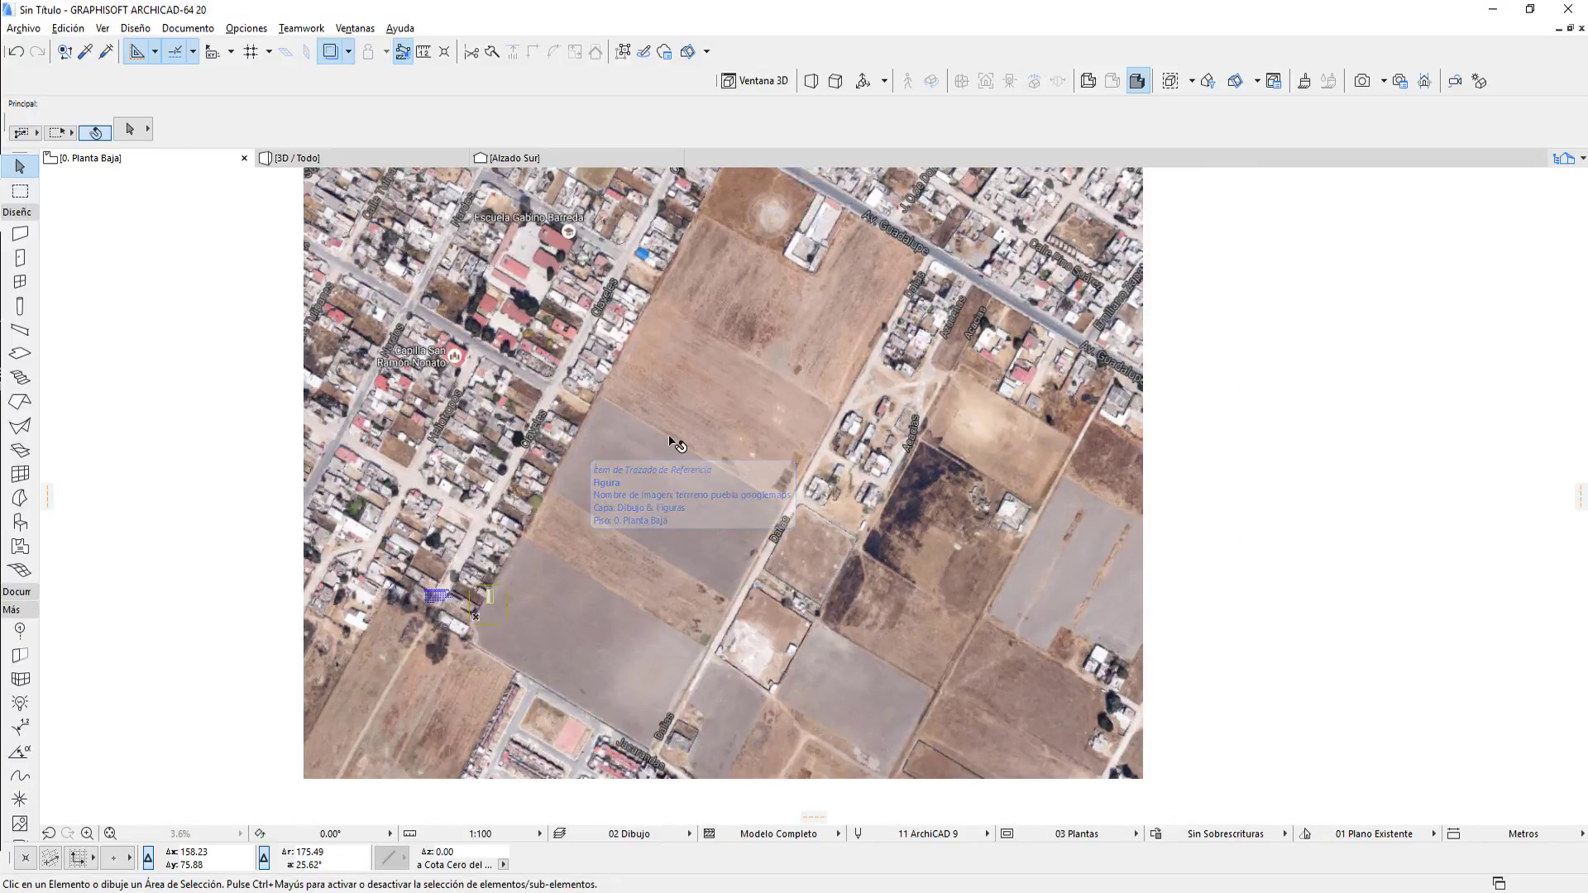
pyautogui.scroll(1, 674, 511)
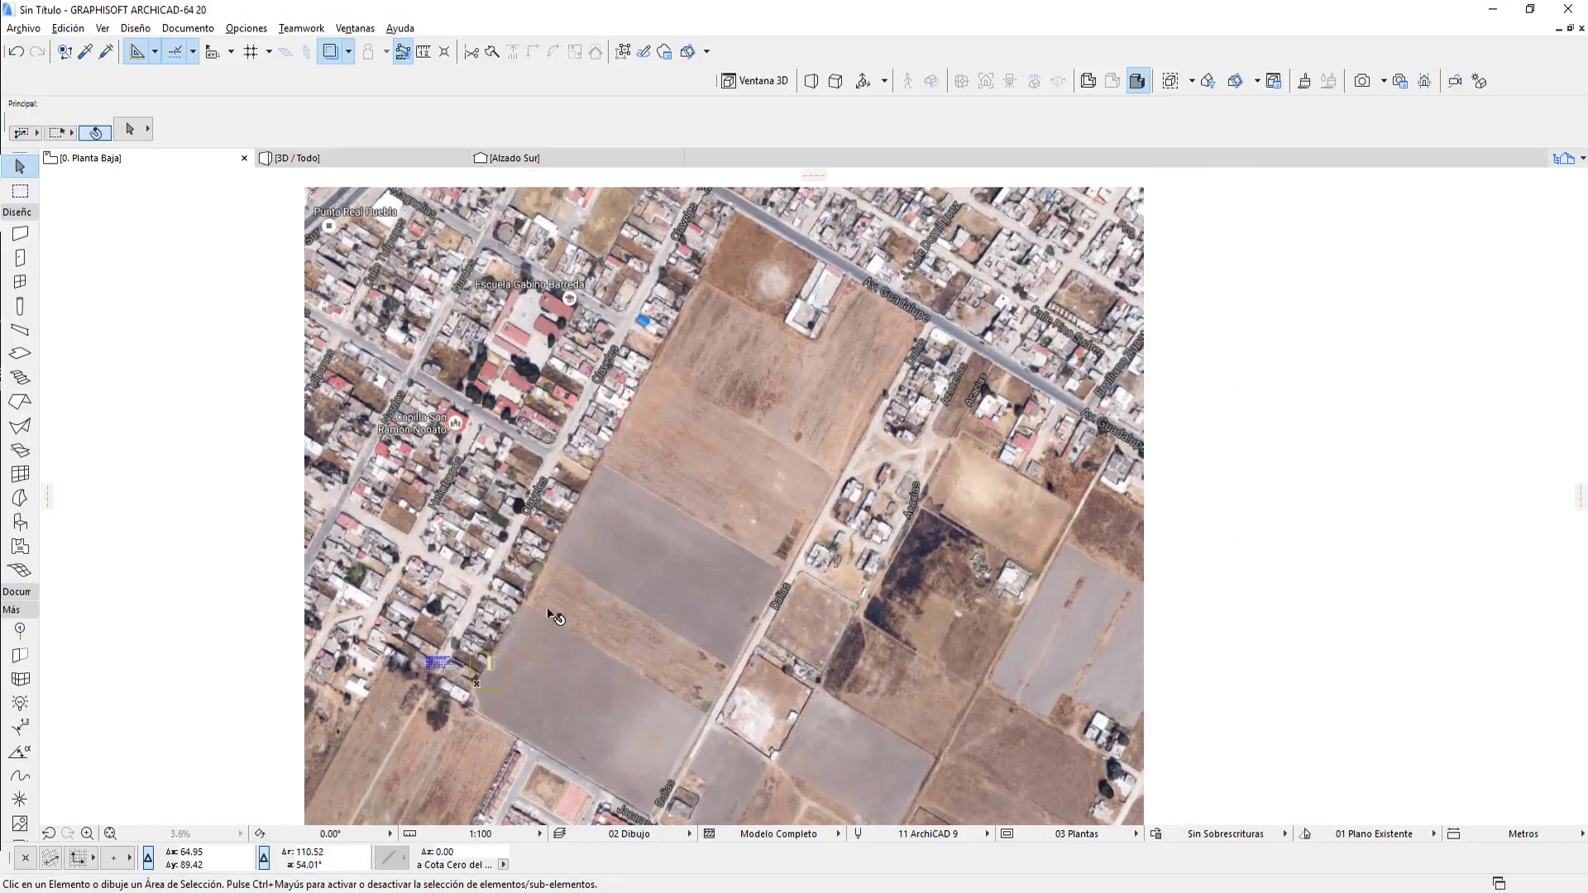
pyautogui.scroll(-1, 593, 662)
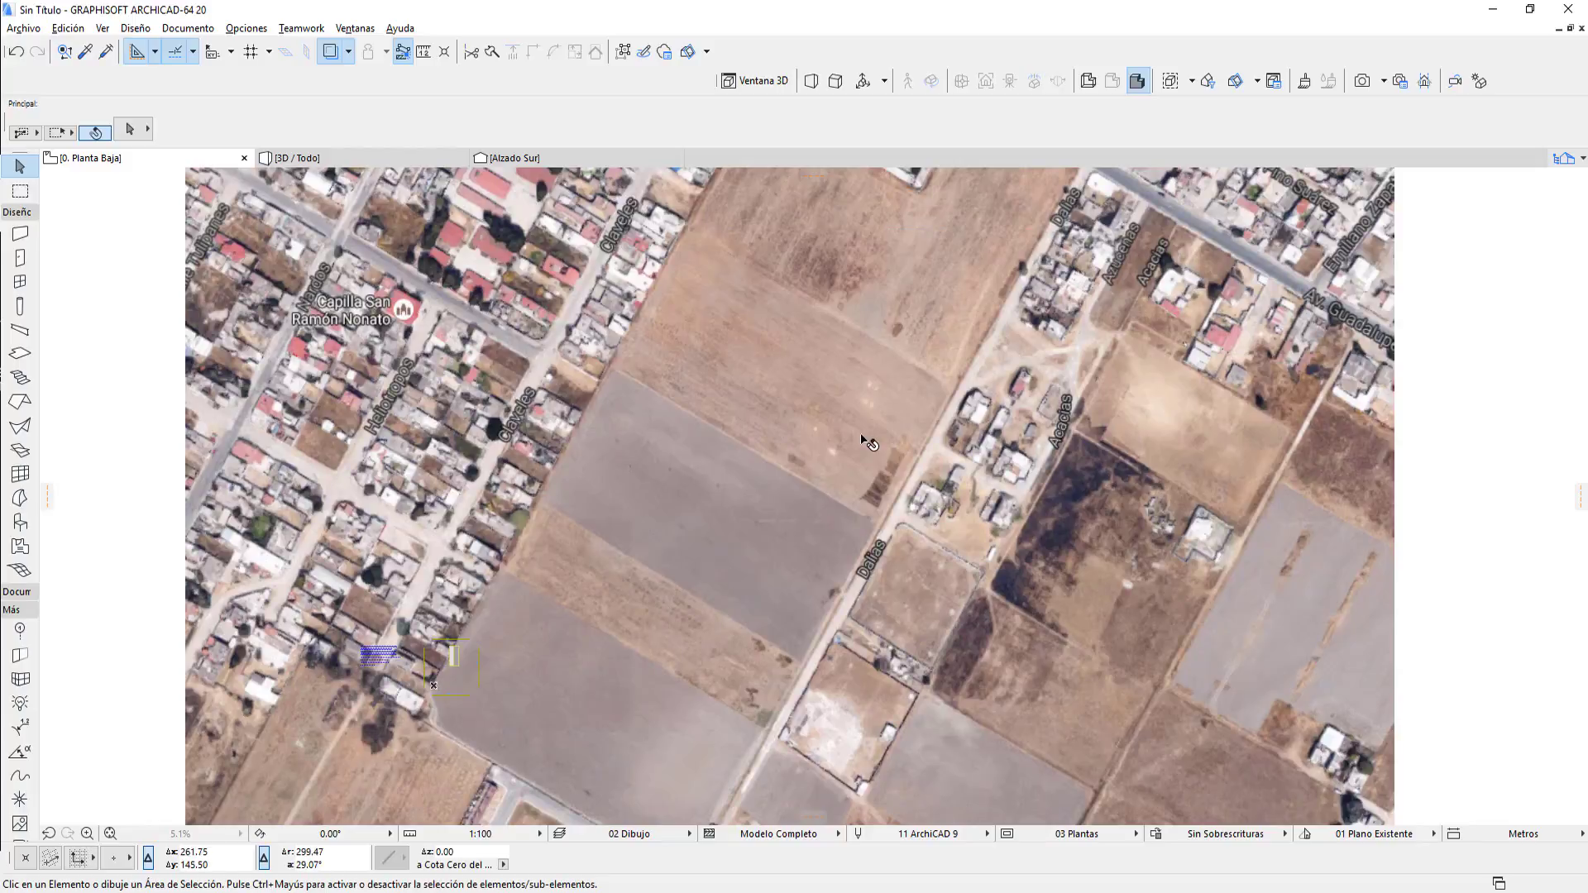
pyautogui.moveTo(866, 440)
pyautogui.mouseDown(button='middle')
pyautogui.moveTo(703, 727)
pyautogui.moveTo(728, 496)
pyautogui.moveTo(656, 579)
pyautogui.moveTo(762, 517)
pyautogui.mouseUp(button='middle')
pyautogui.scroll(3, 550, 556)
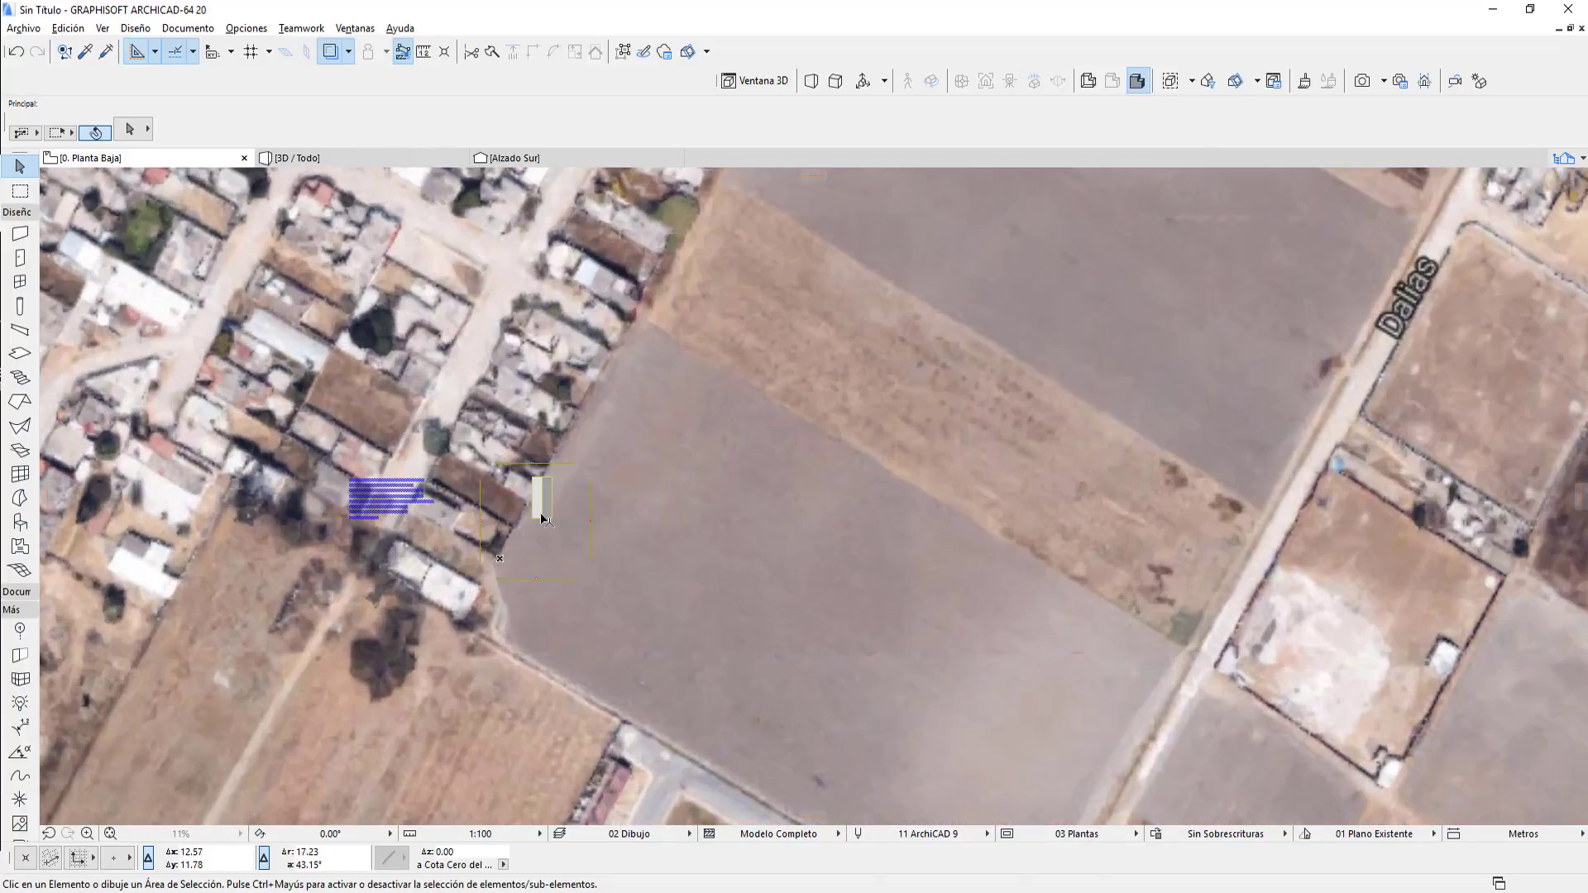
# Drag the Modelo Casa 20 object from its corner onto the lot corner.
pyautogui.click(541, 513)
pyautogui.scroll(-2, 544, 497)
pyautogui.scroll(1, 544, 494)
pyautogui.scroll(3, 546, 491)
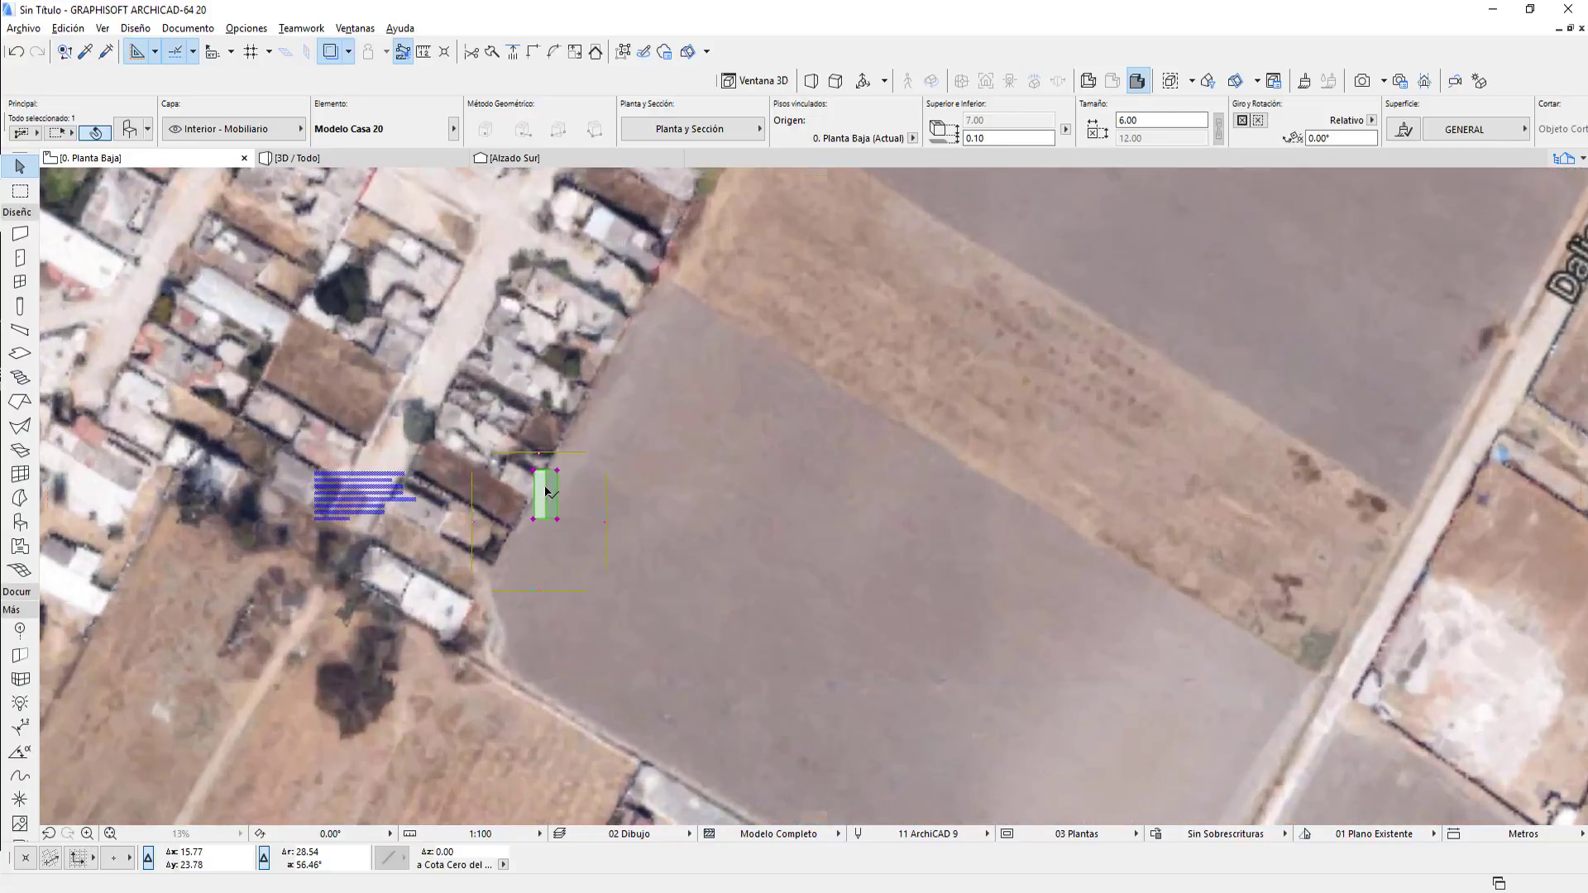
pyautogui.scroll(2, 546, 491)
pyautogui.hotkey('ctrl', 'd')
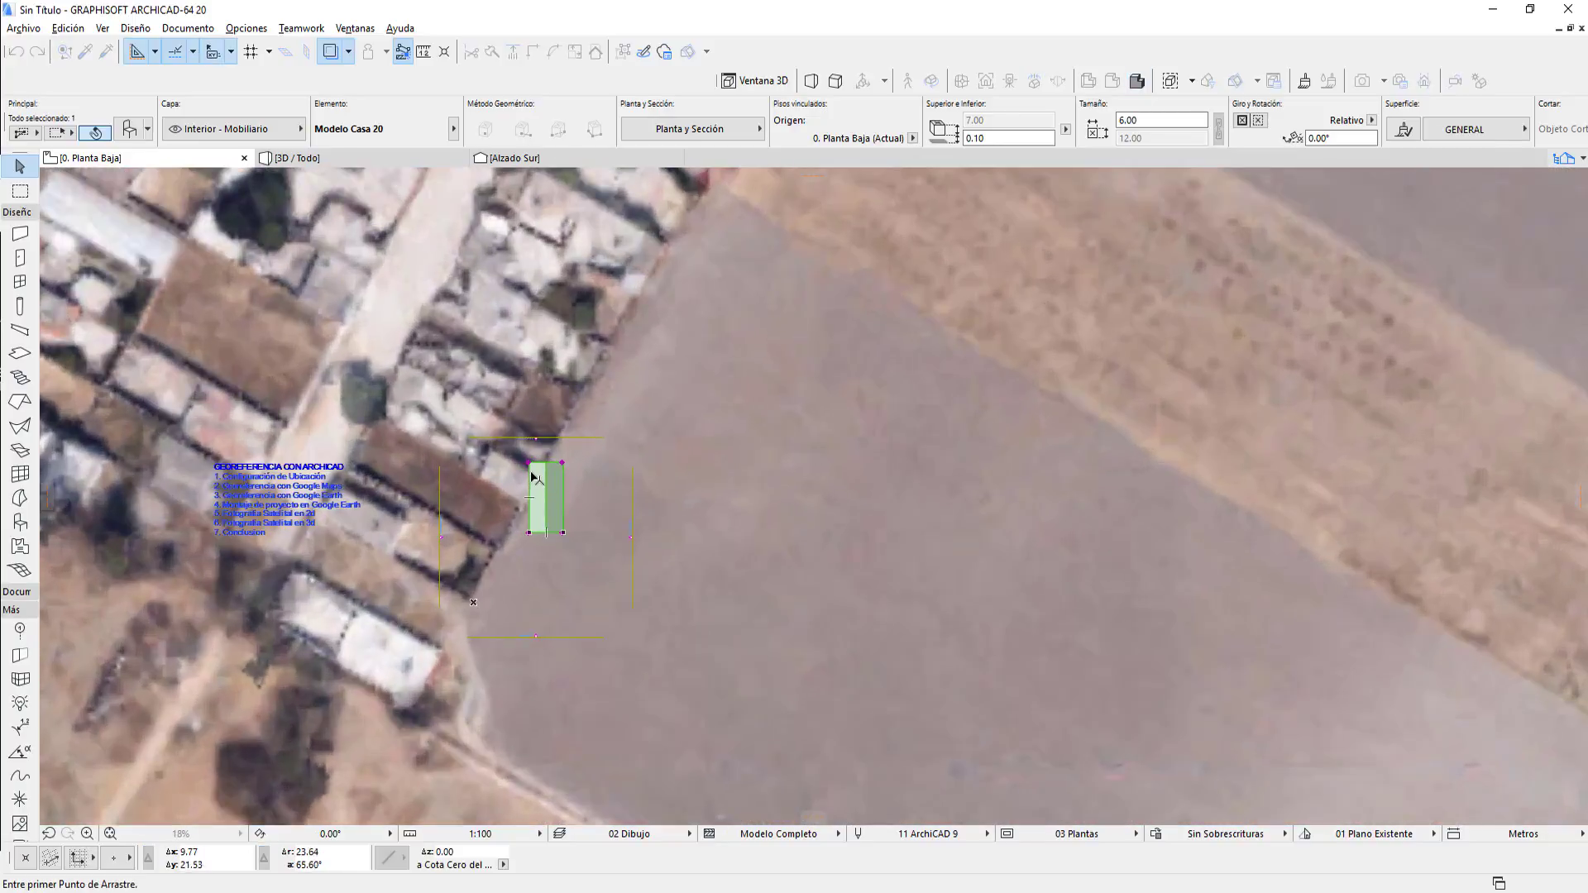
pyautogui.click(529, 463)
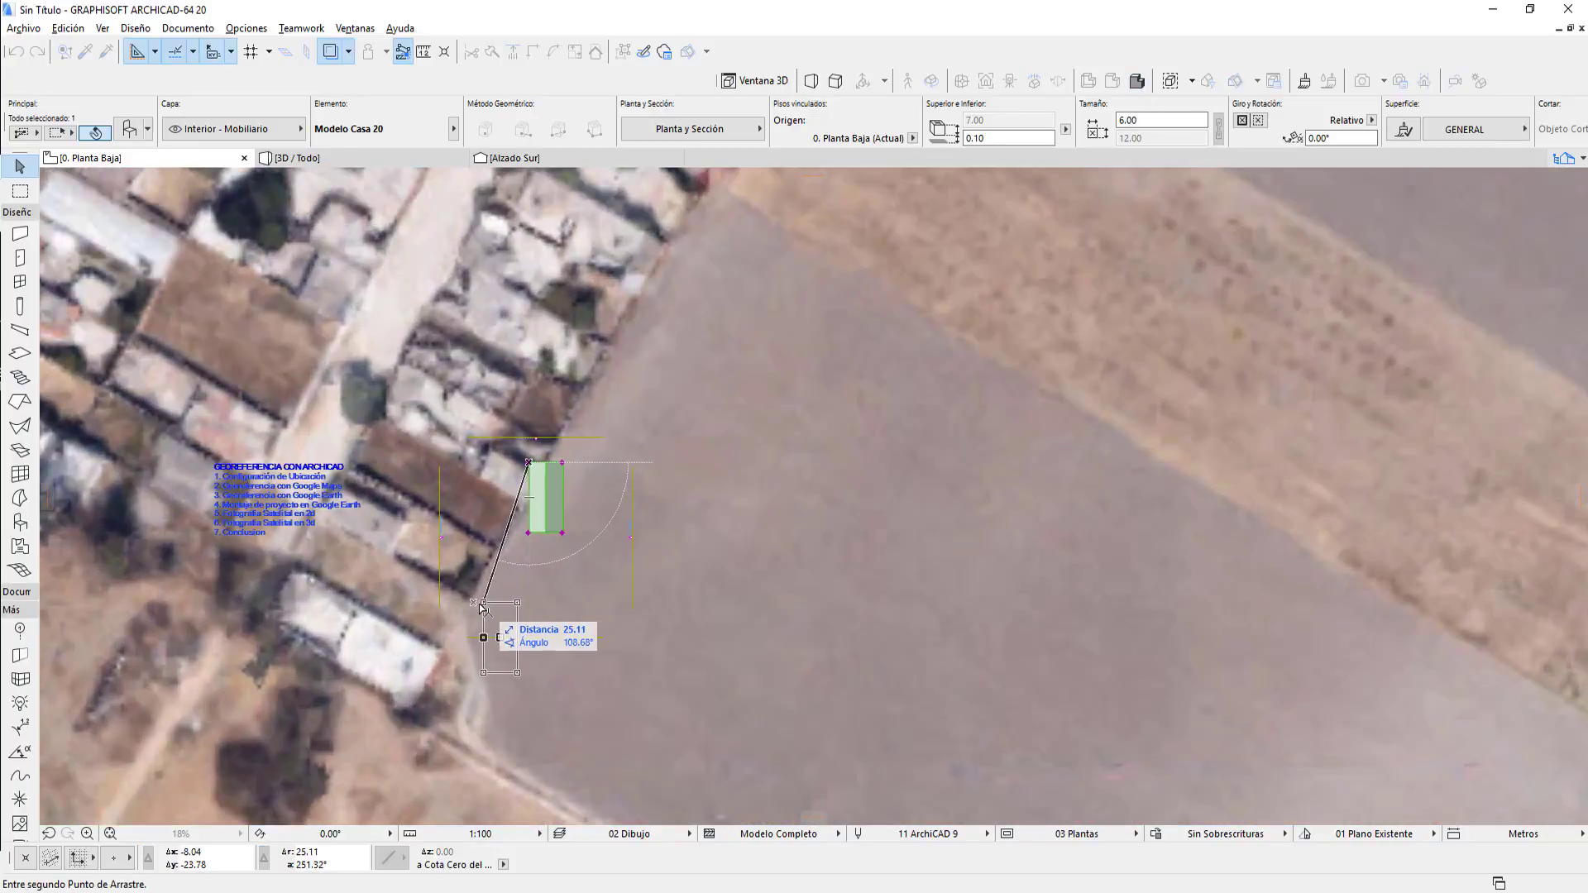
pyautogui.click(474, 603)
# Rotate the object about its corner toward 60.85°, lining it up with the field's western edge.
pyautogui.hotkey('ctrl', 'e')
pyautogui.click(473, 603)
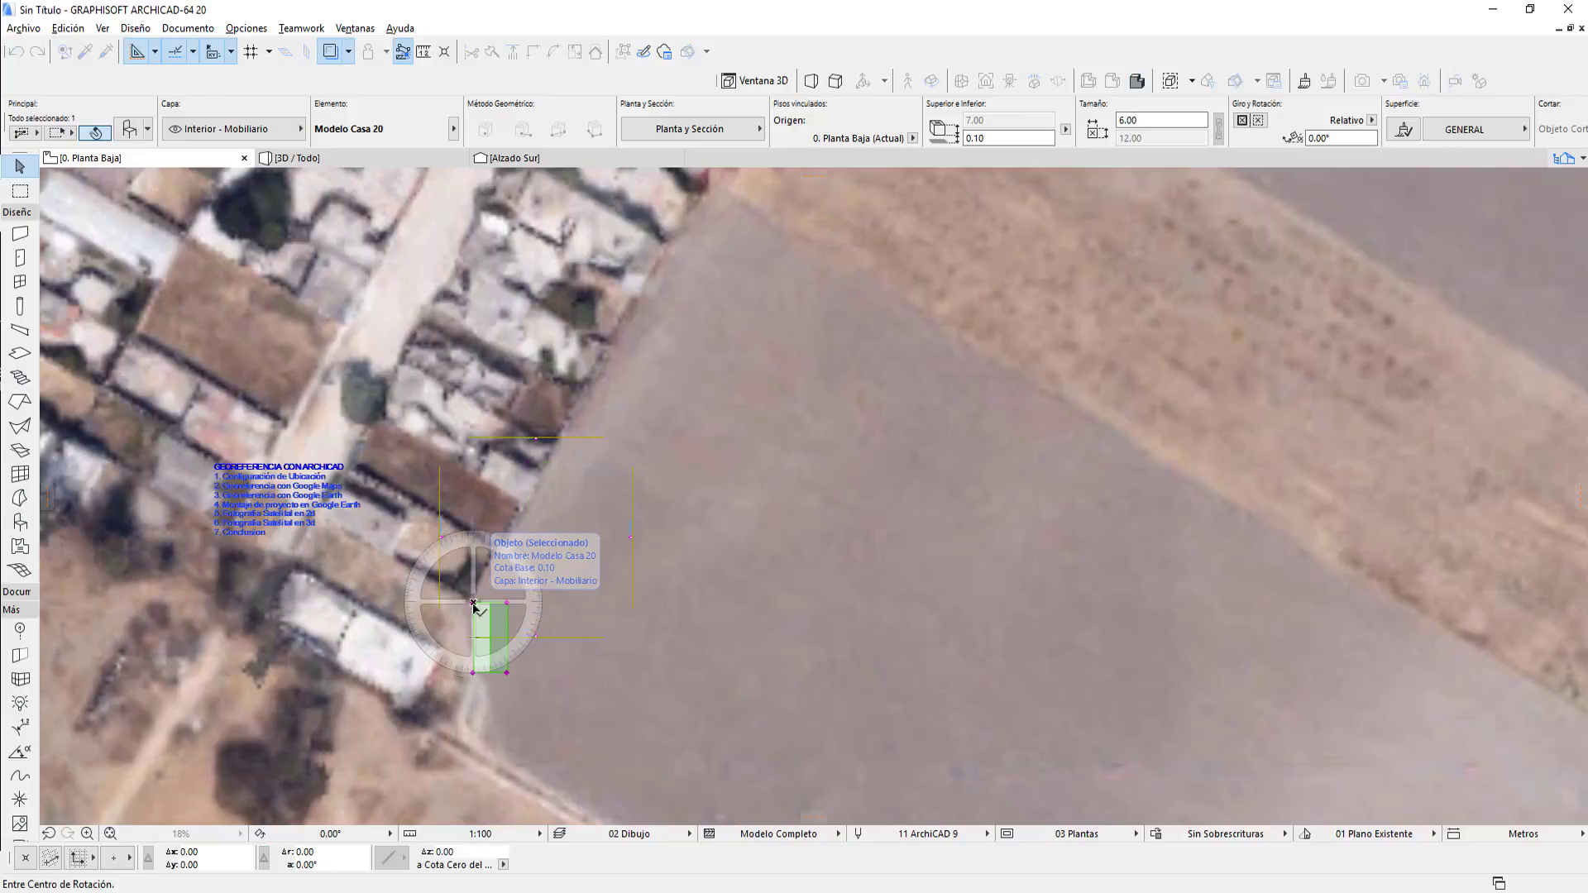
pyautogui.click(501, 606)
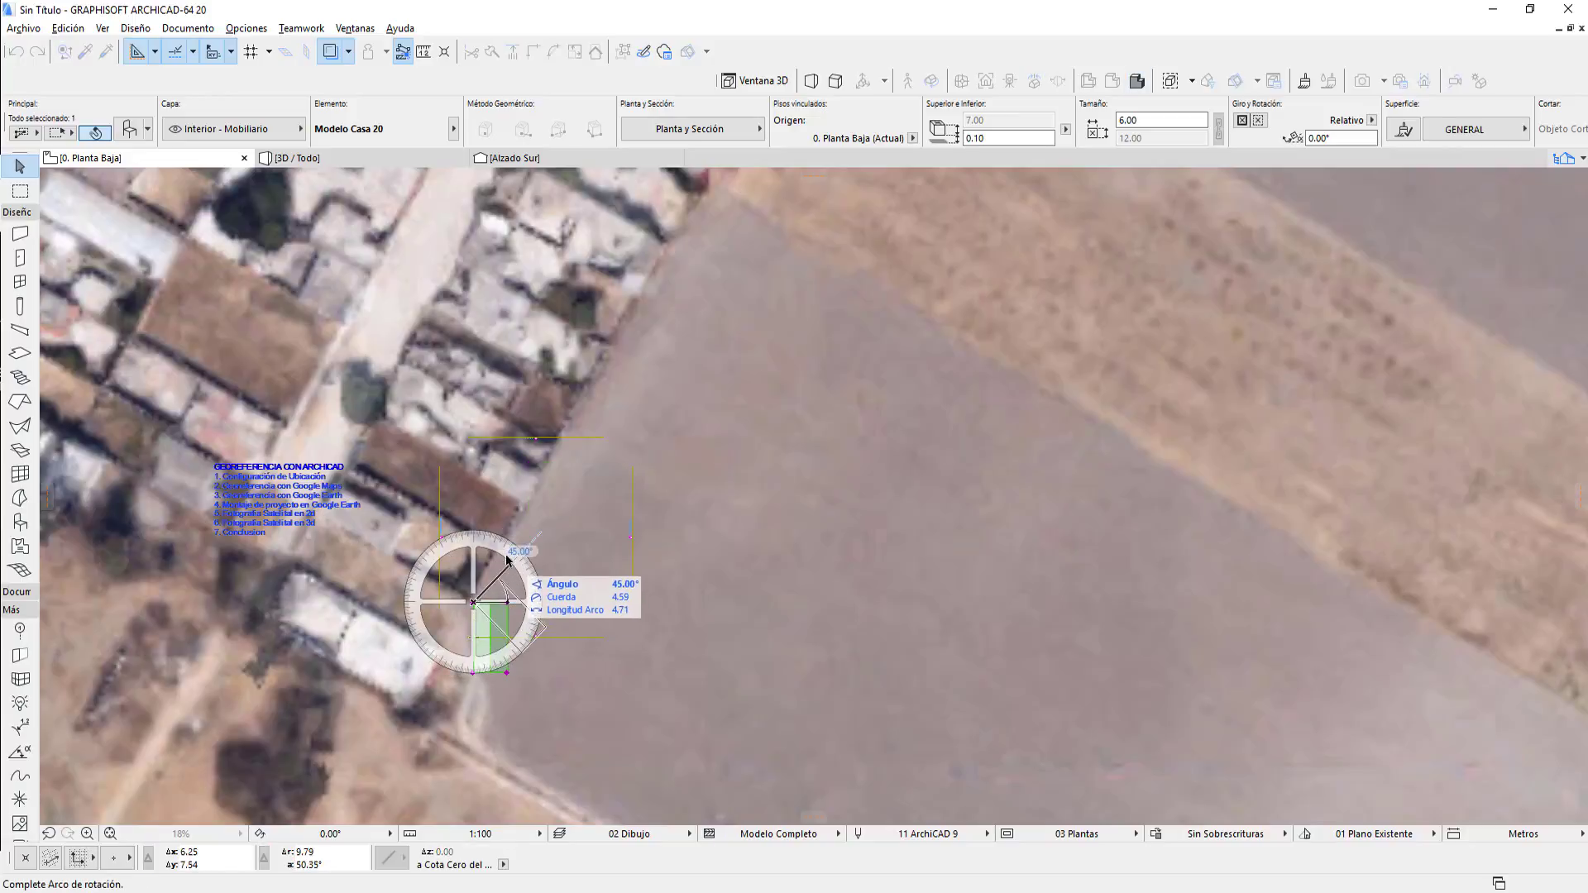
pyautogui.click(550, 465)
pyautogui.scroll(2, 493, 603)
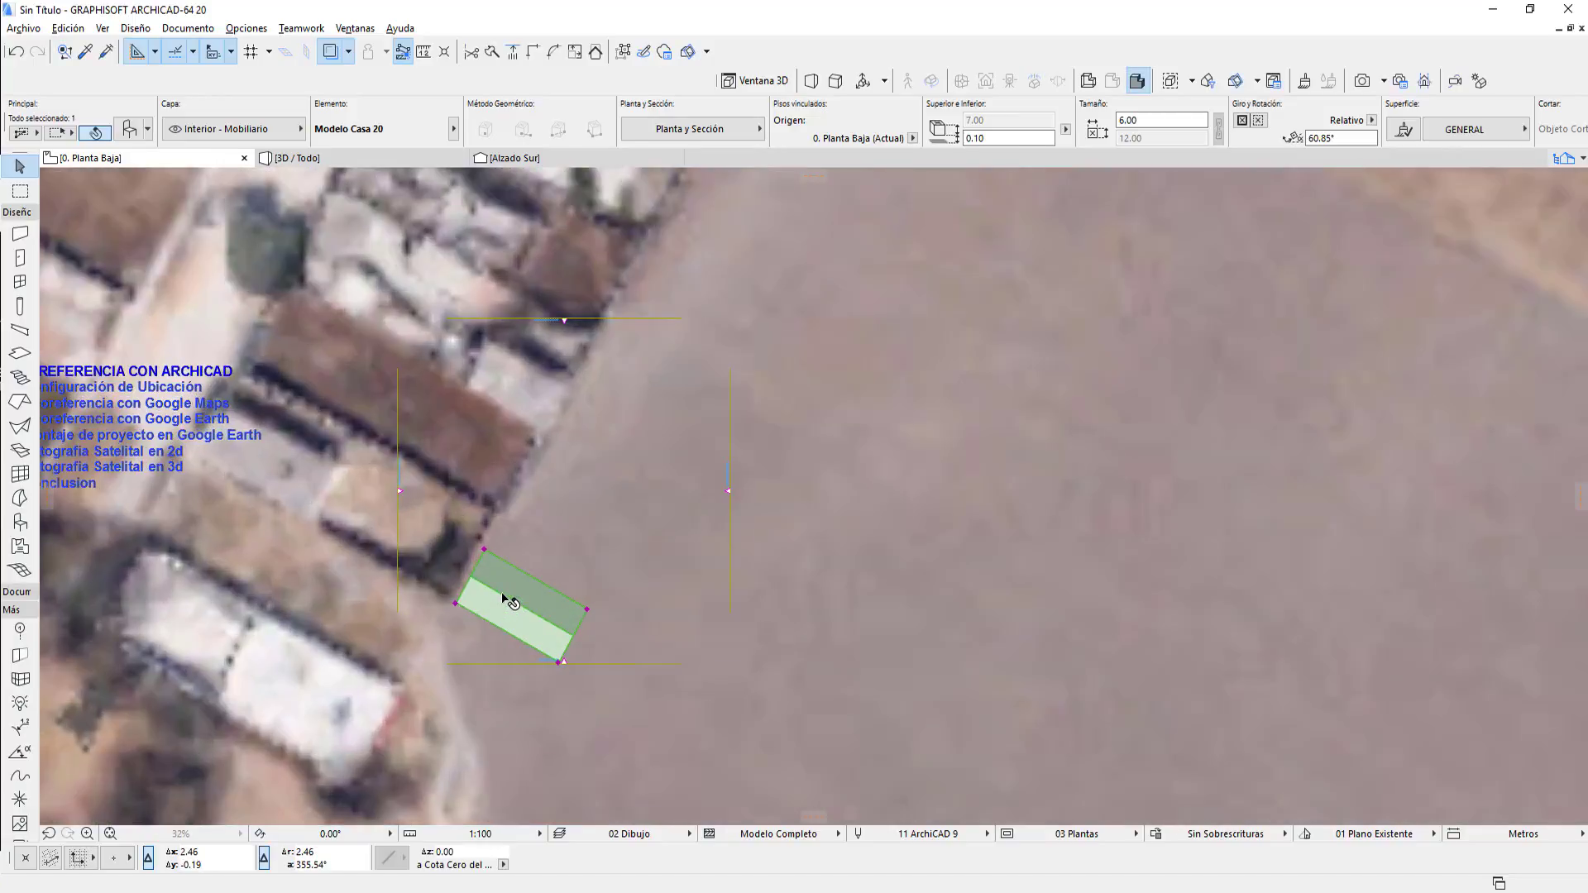
pyautogui.scroll(2, 501, 597)
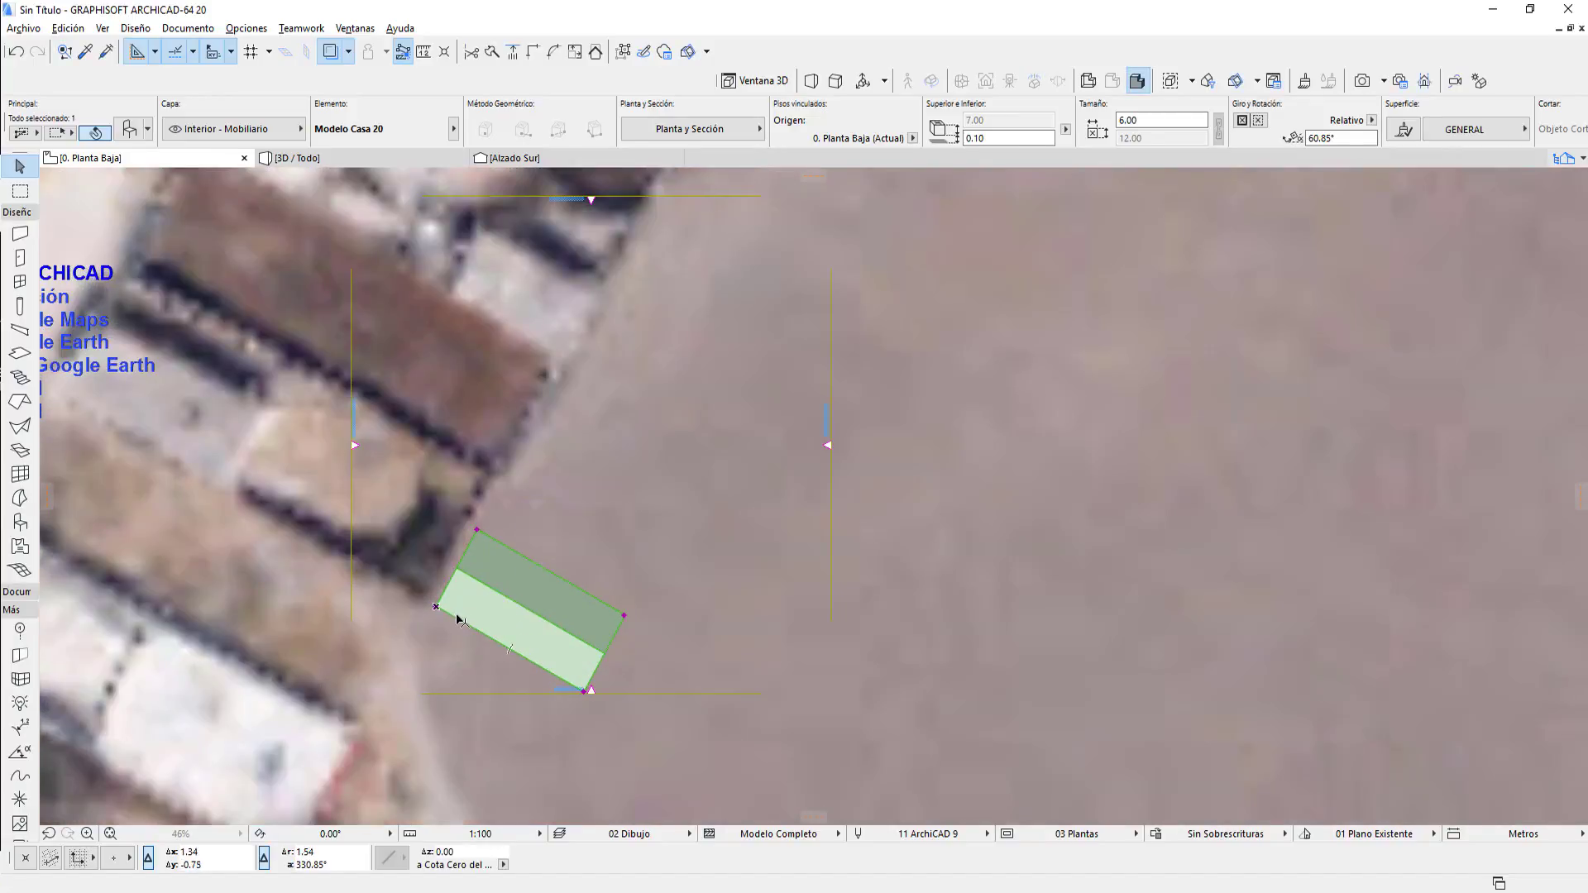
pyautogui.hotkey('ctrl', 'e')
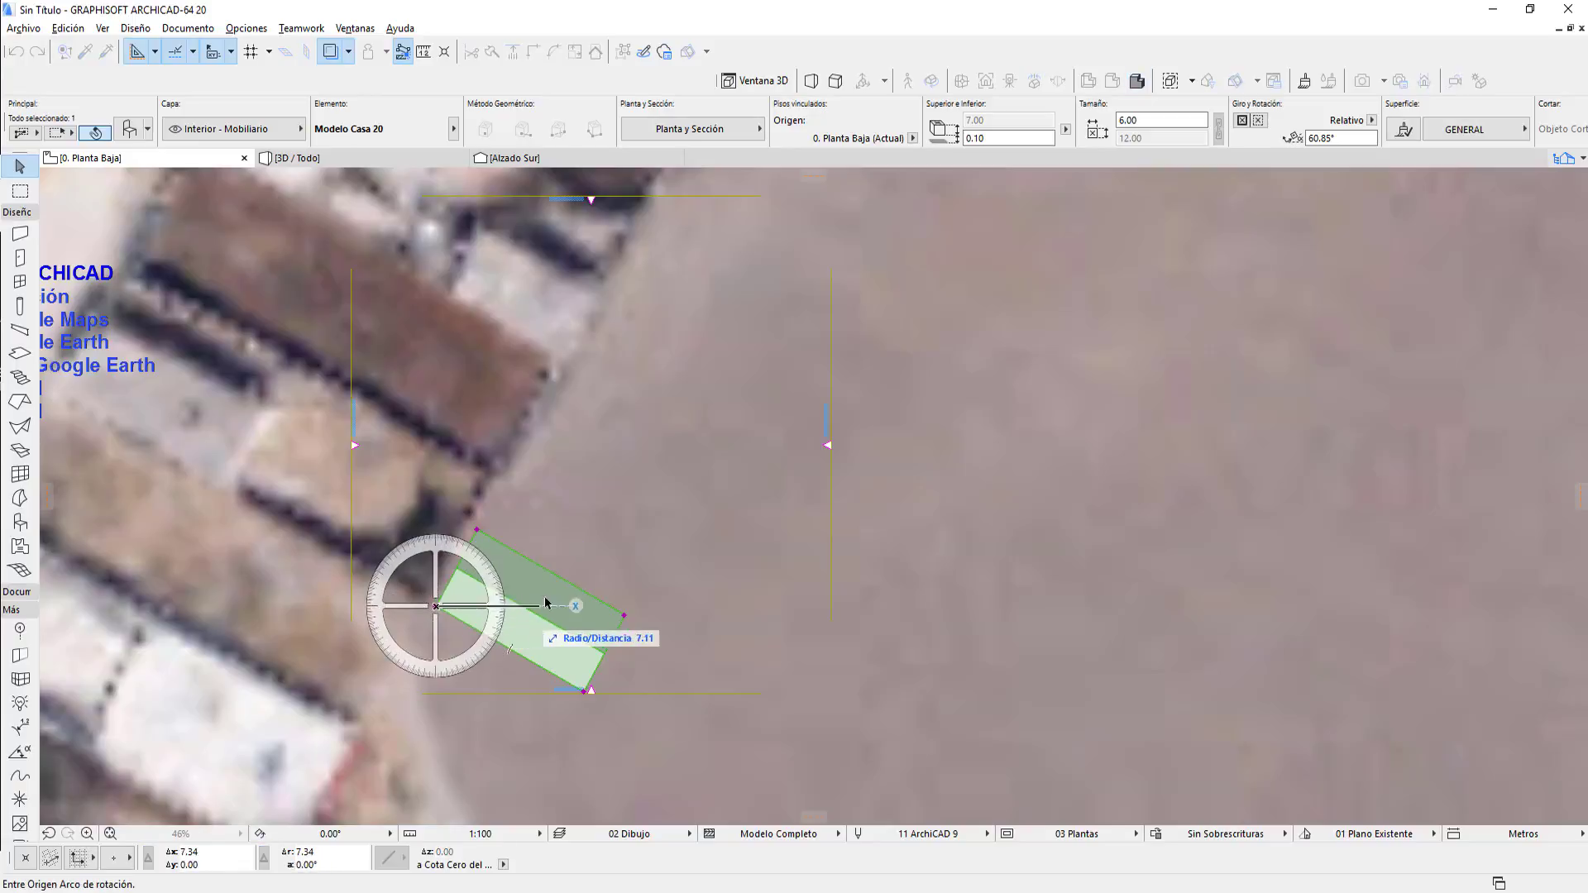
pyautogui.click(436, 608)
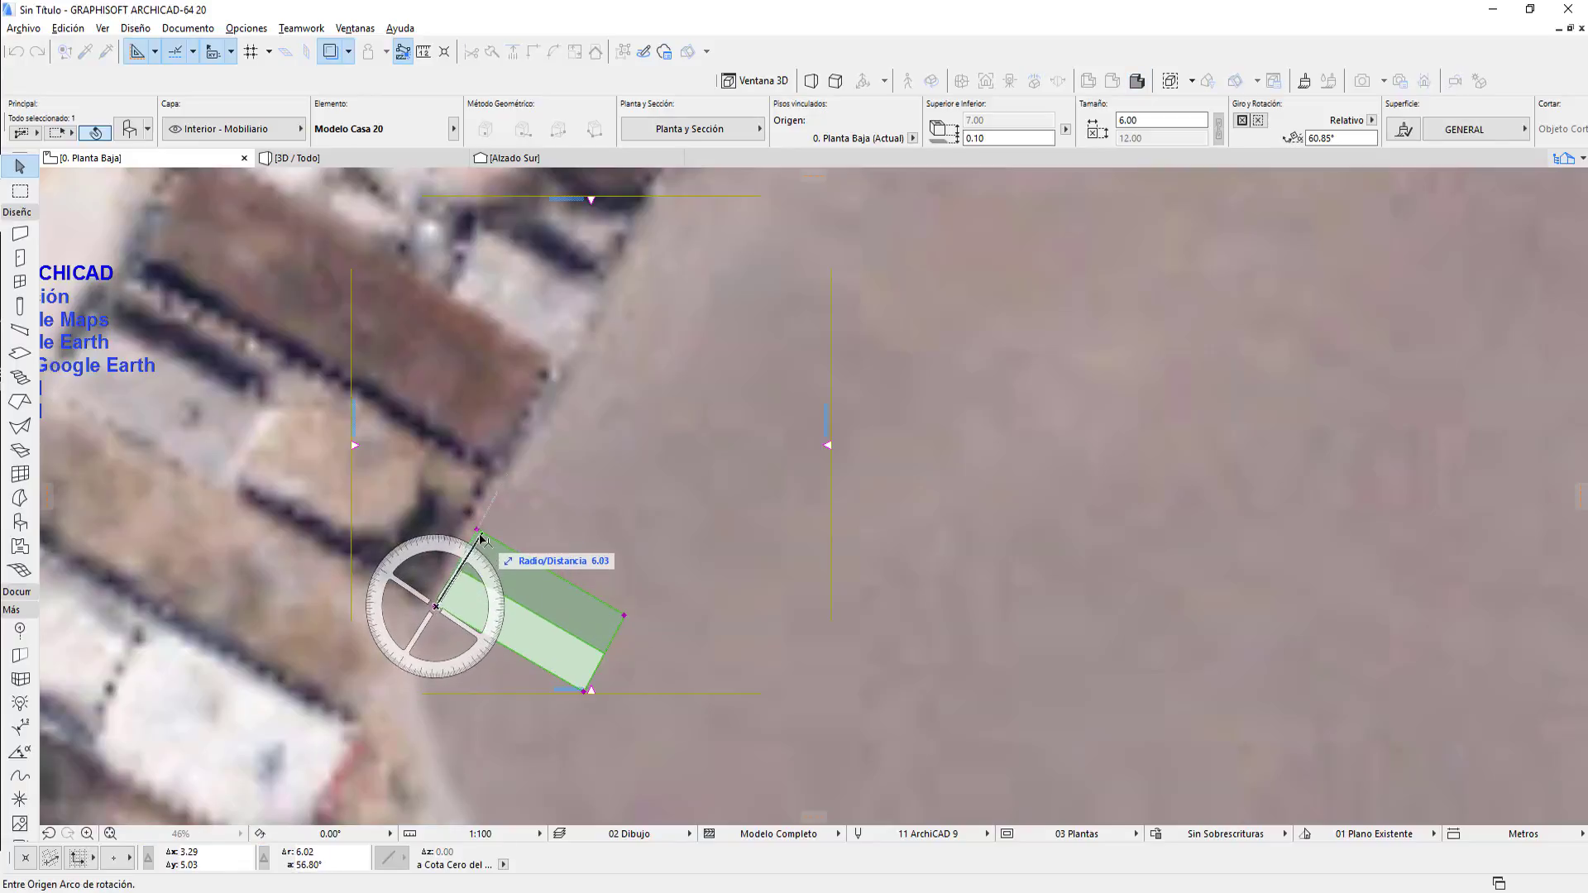
pyautogui.click(477, 534)
pyautogui.scroll(-2, 825, 611)
pyautogui.scroll(-2, 966, 554)
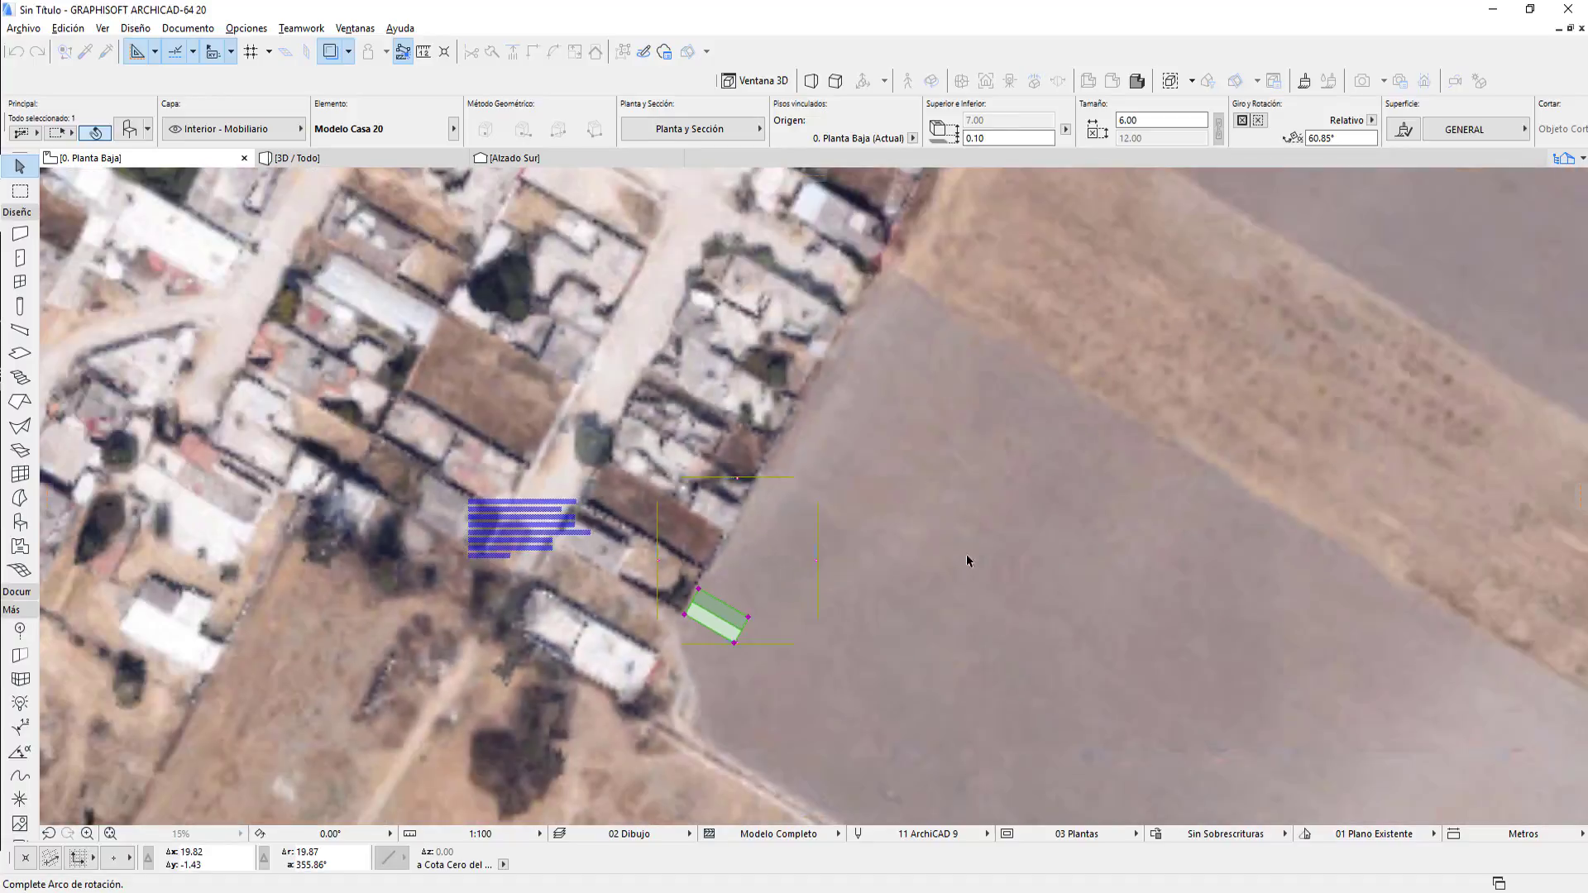
pyautogui.scroll(-1, 1025, 587)
# Finish rotating the module to 60.43°, parallel to the field's edge.
pyautogui.scroll(-1, 1075, 521)
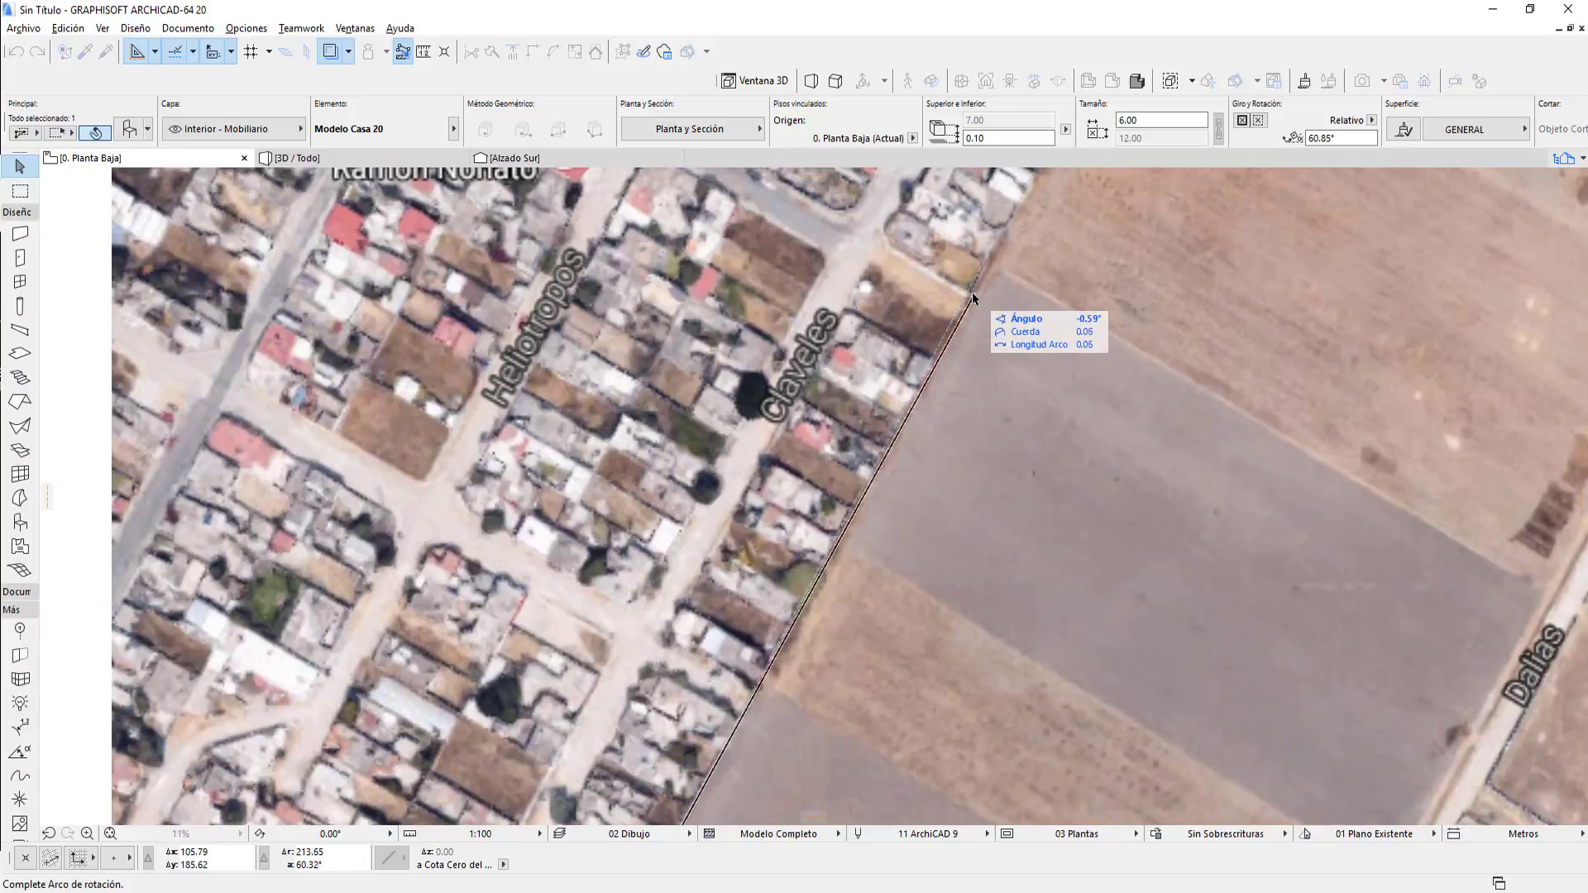
pyautogui.scroll(-2, 1113, 432)
pyautogui.scroll(-2, 1209, 339)
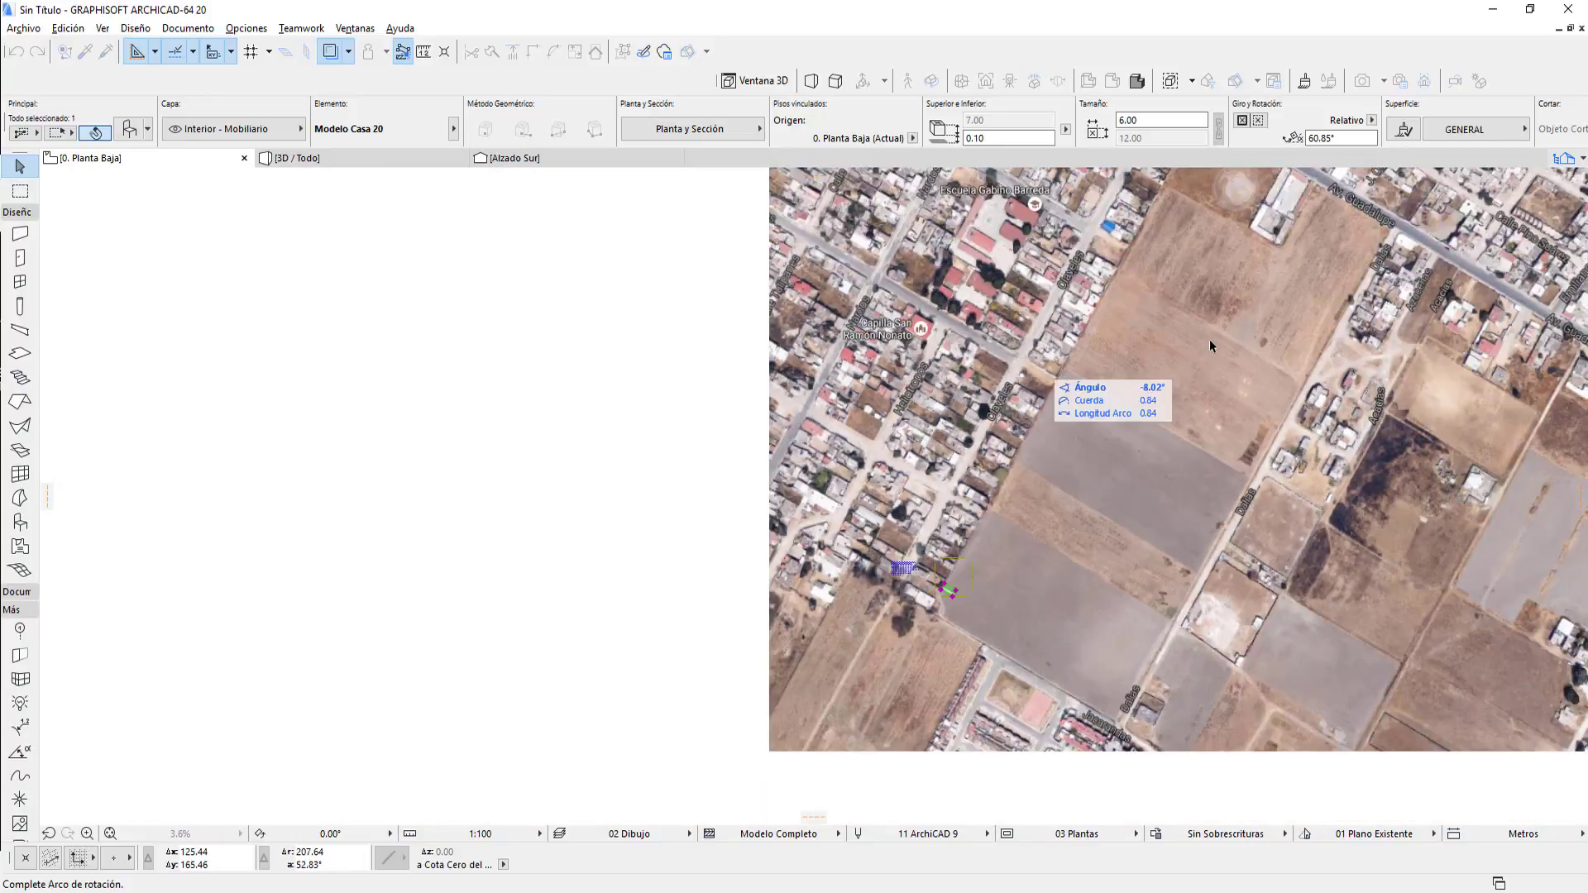
pyautogui.moveTo(1209, 339); pyautogui.dragTo(997, 524, button='middle')
pyautogui.scroll(1, 990, 360)
pyautogui.scroll(1, 995, 296)
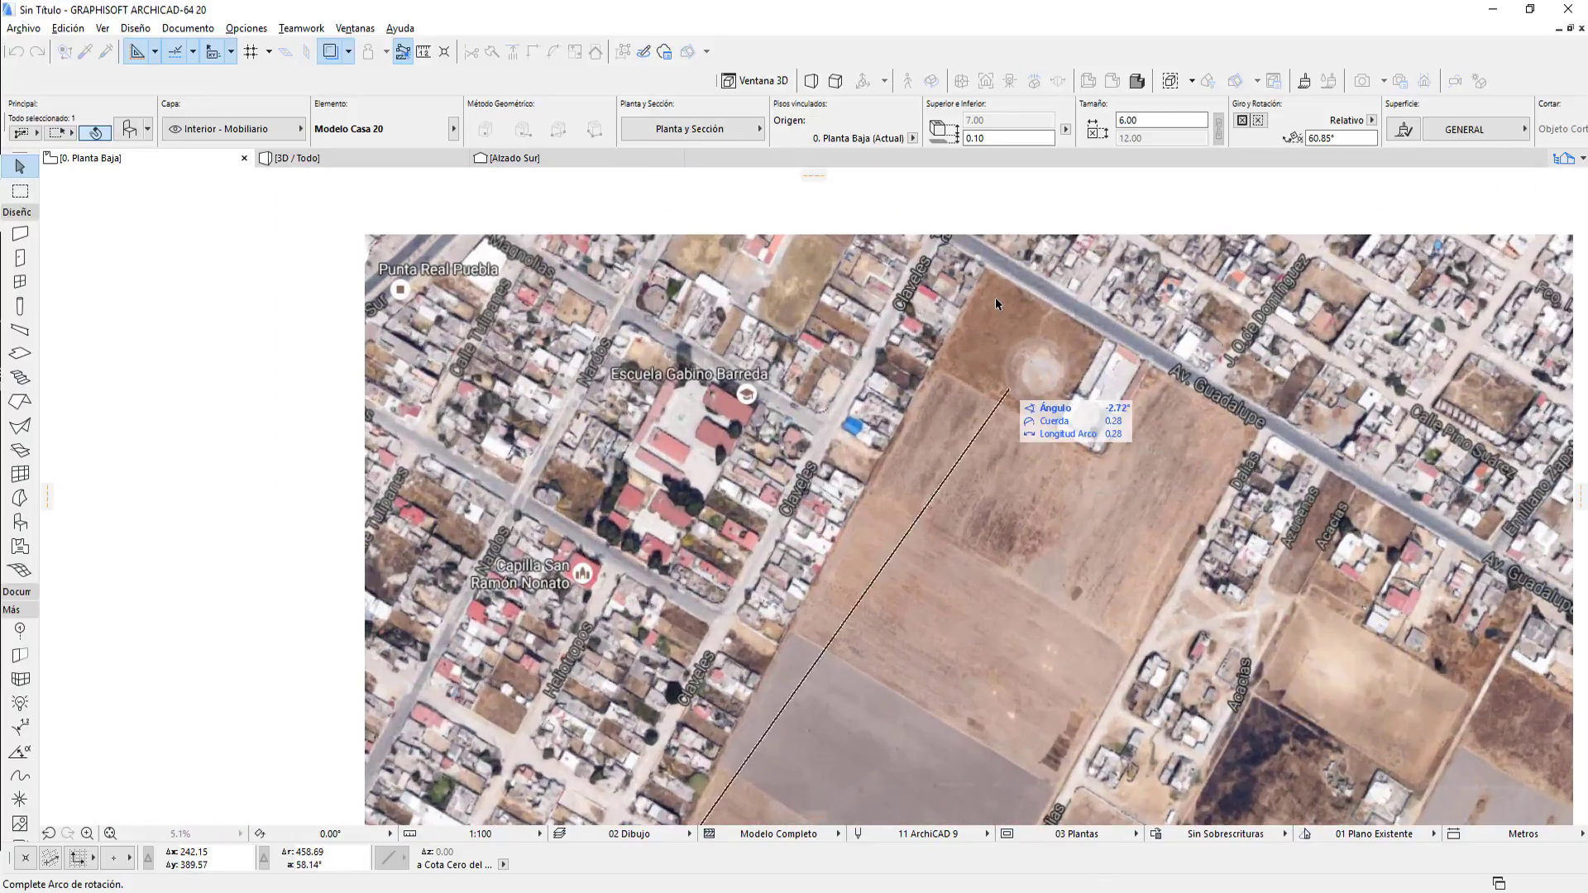
pyautogui.scroll(1, 992, 282)
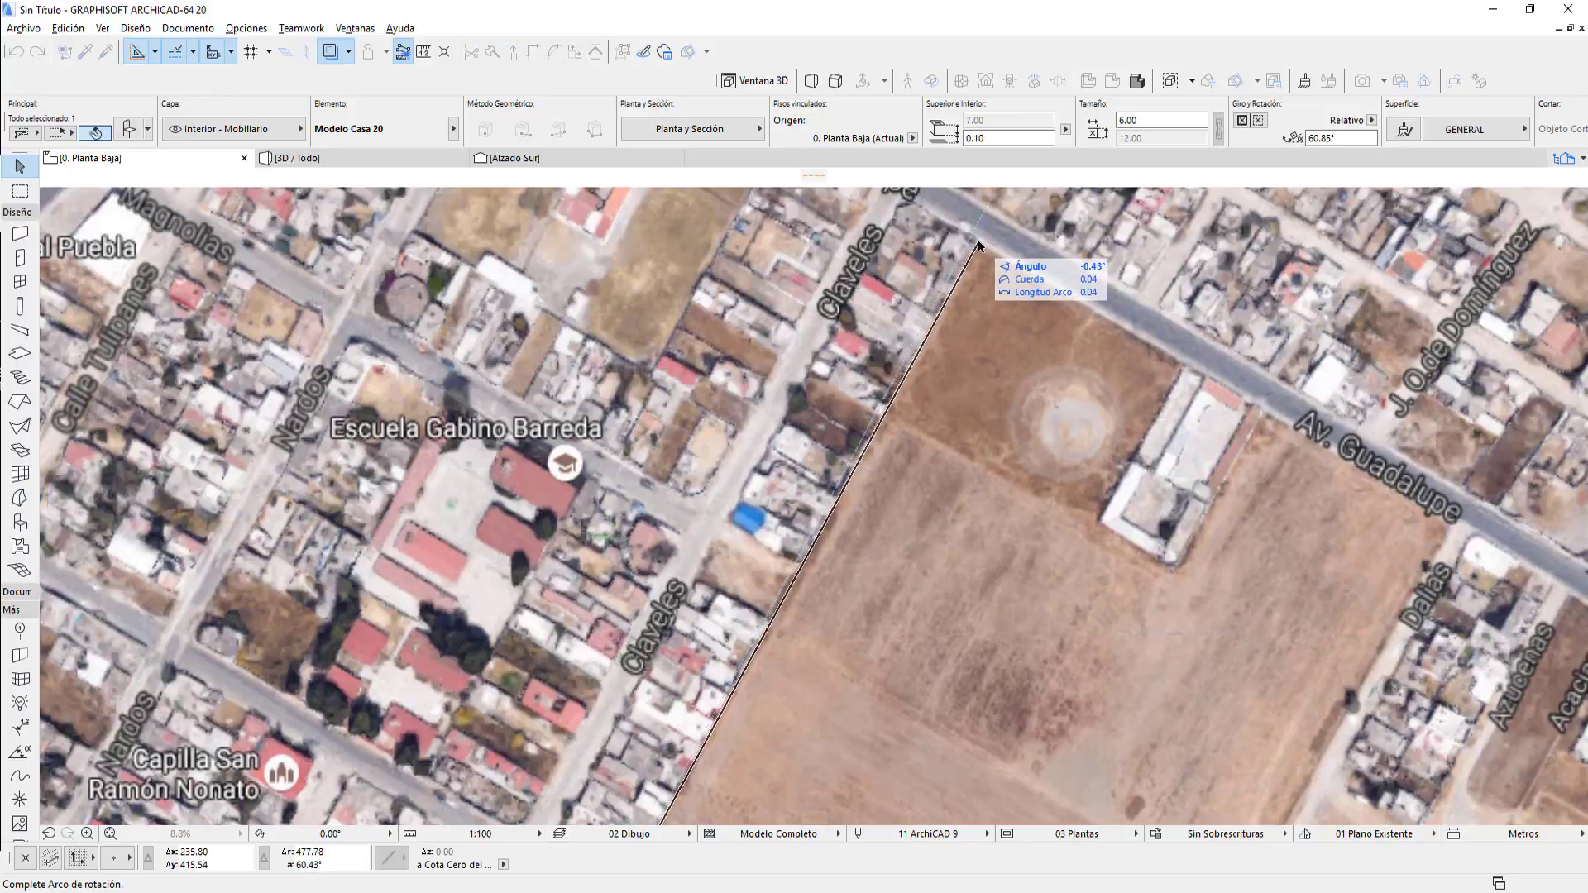
pyautogui.click(979, 246)
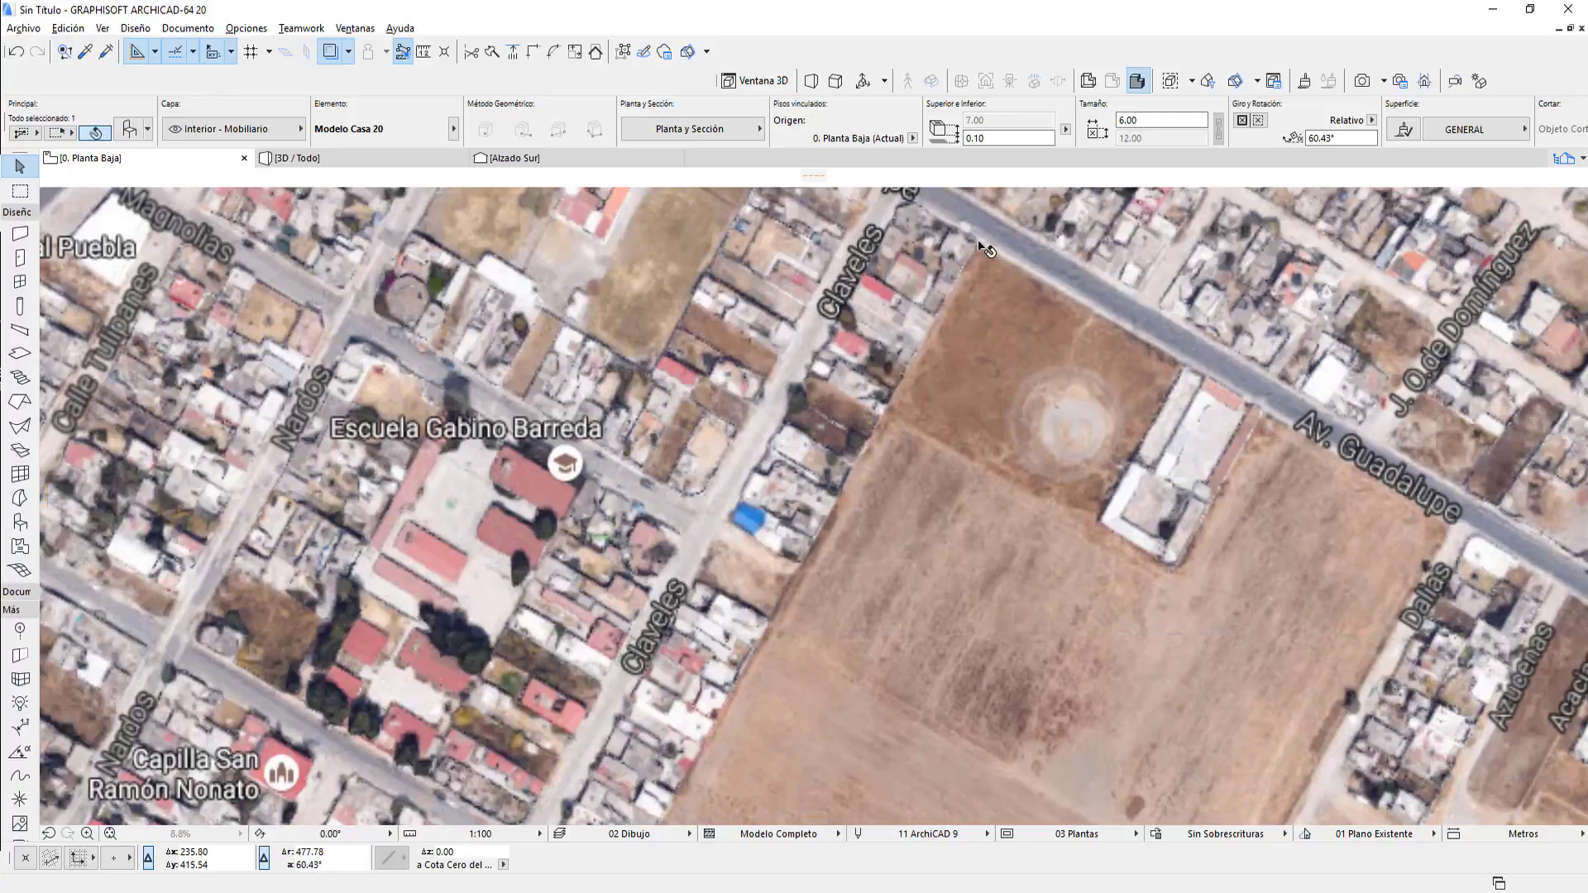
# Move the module 1.51 along the field edge at 60.43° from its corner.
pyautogui.scroll(3, 1020, 379)
pyautogui.moveTo(900, 627); pyautogui.dragTo(1055, 341, button='middle')
pyautogui.scroll(1, 929, 584)
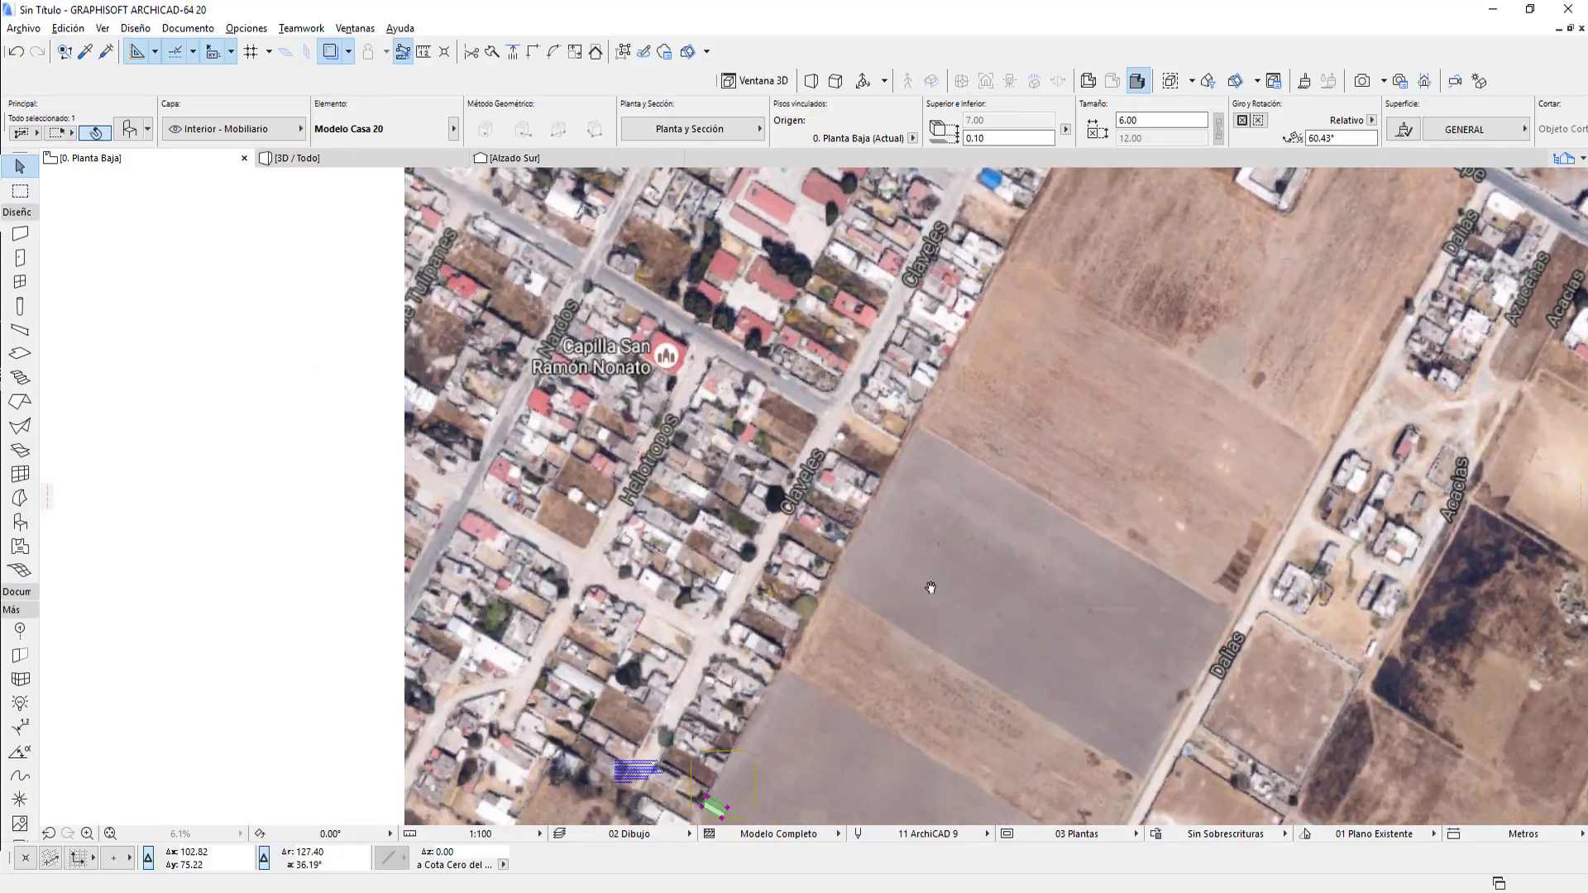
pyautogui.scroll(1, 794, 661)
pyautogui.scroll(1, 790, 661)
pyautogui.scroll(1, 930, 505)
pyautogui.moveTo(928, 504)
pyautogui.mouseDown(button='middle')
pyautogui.moveTo(819, 609)
pyautogui.moveTo(882, 479)
pyautogui.mouseUp(button='middle')
pyautogui.scroll(-1, 761, 662)
pyautogui.moveTo(761, 663); pyautogui.dragTo(745, 638, button='middle')
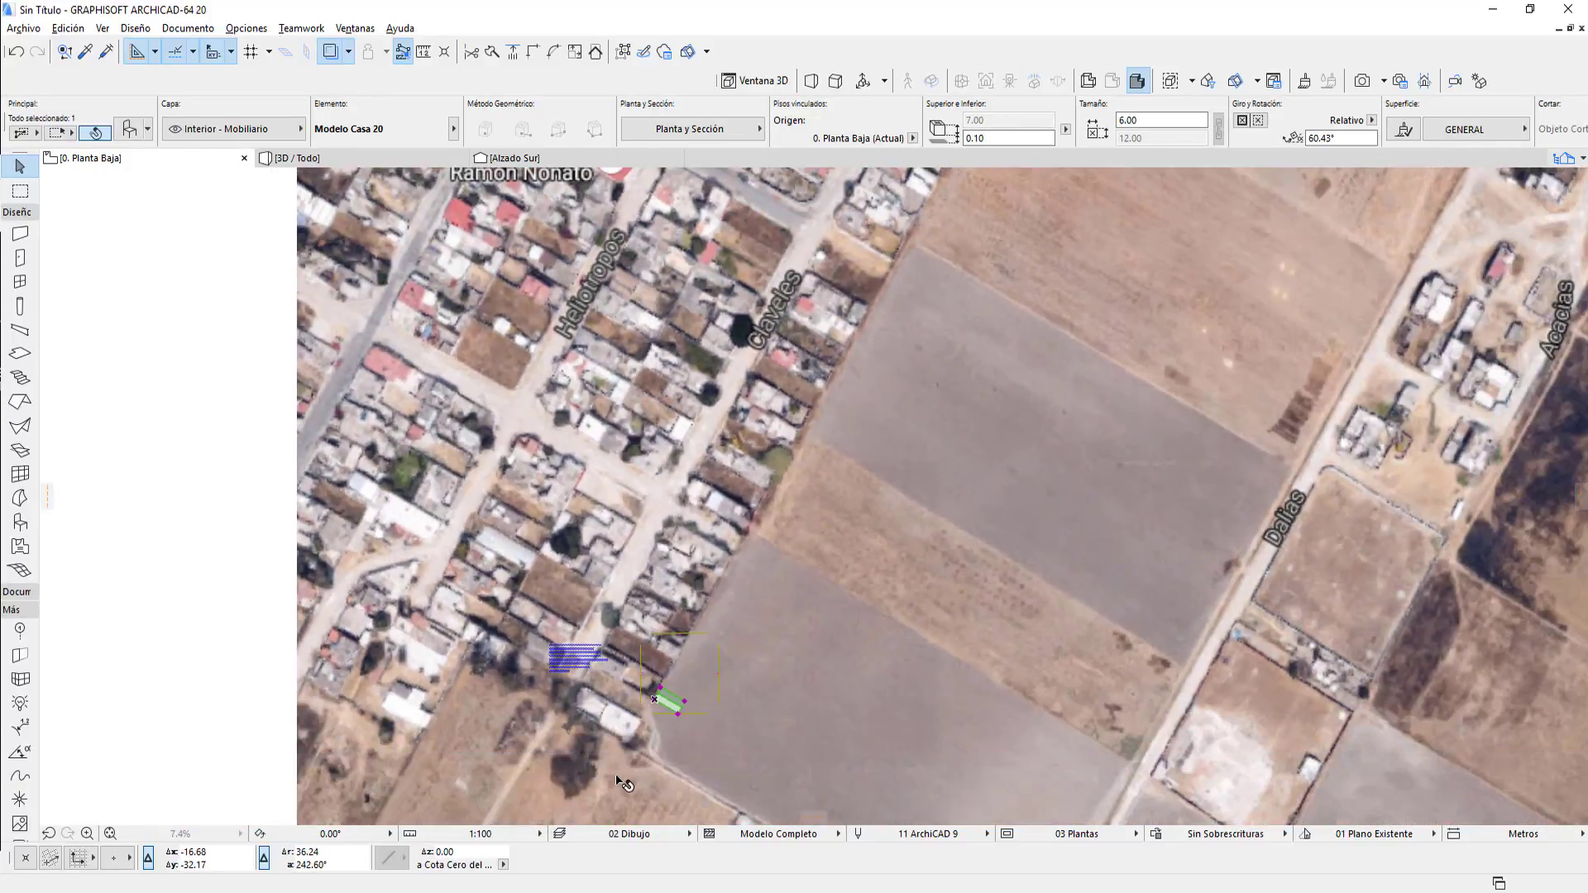
pyautogui.scroll(1, 668, 670)
pyautogui.scroll(4, 670, 670)
pyautogui.scroll(1, 668, 669)
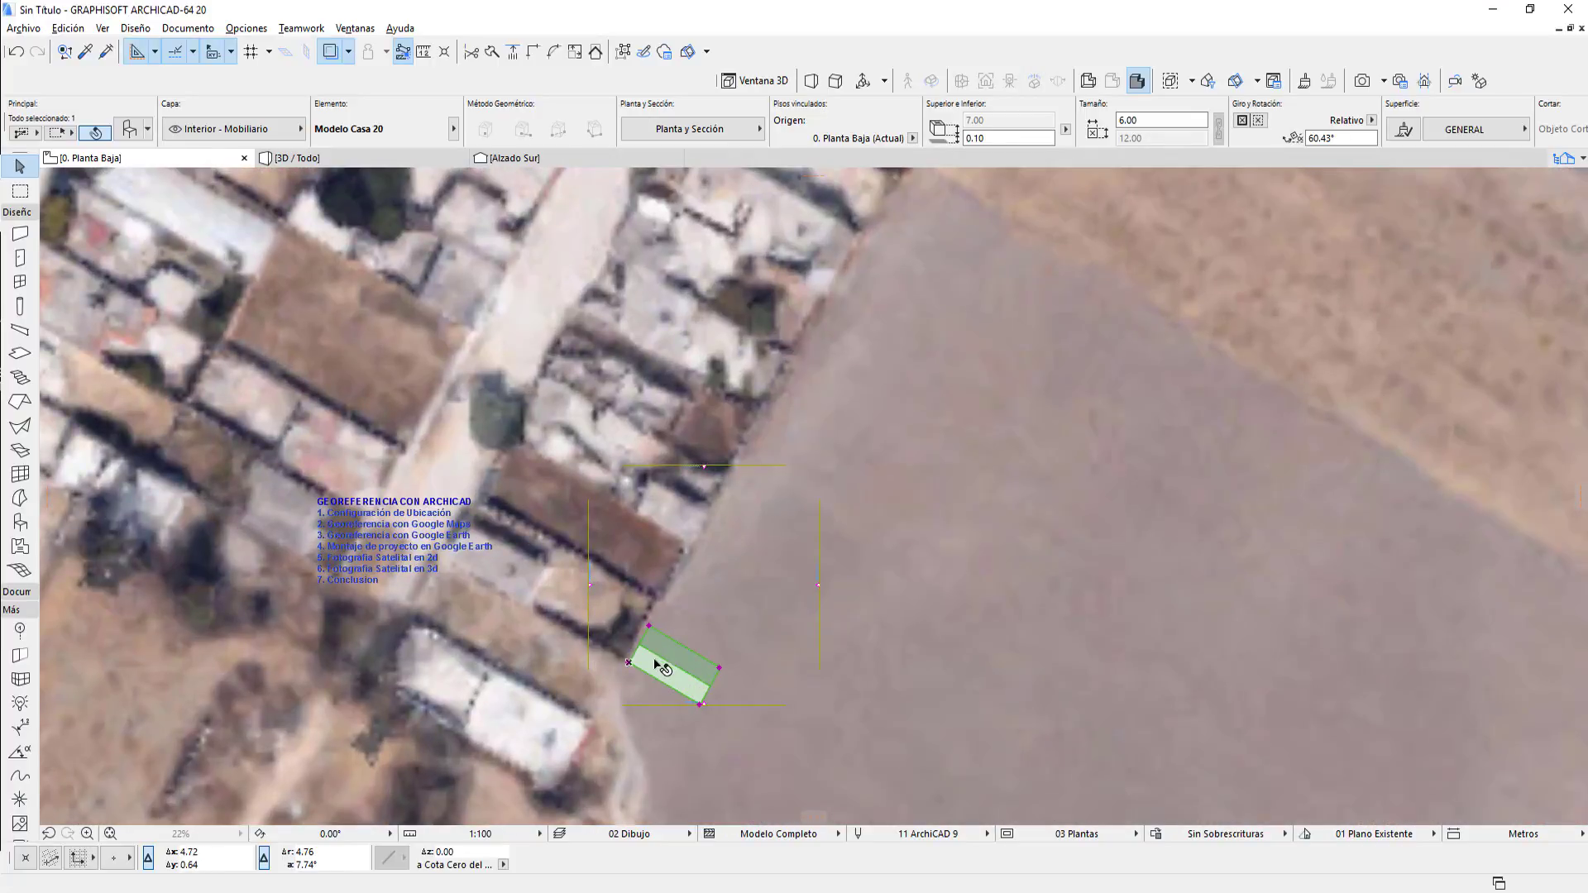
pyautogui.hotkey('ctrl', 'd')
pyautogui.click(629, 663)
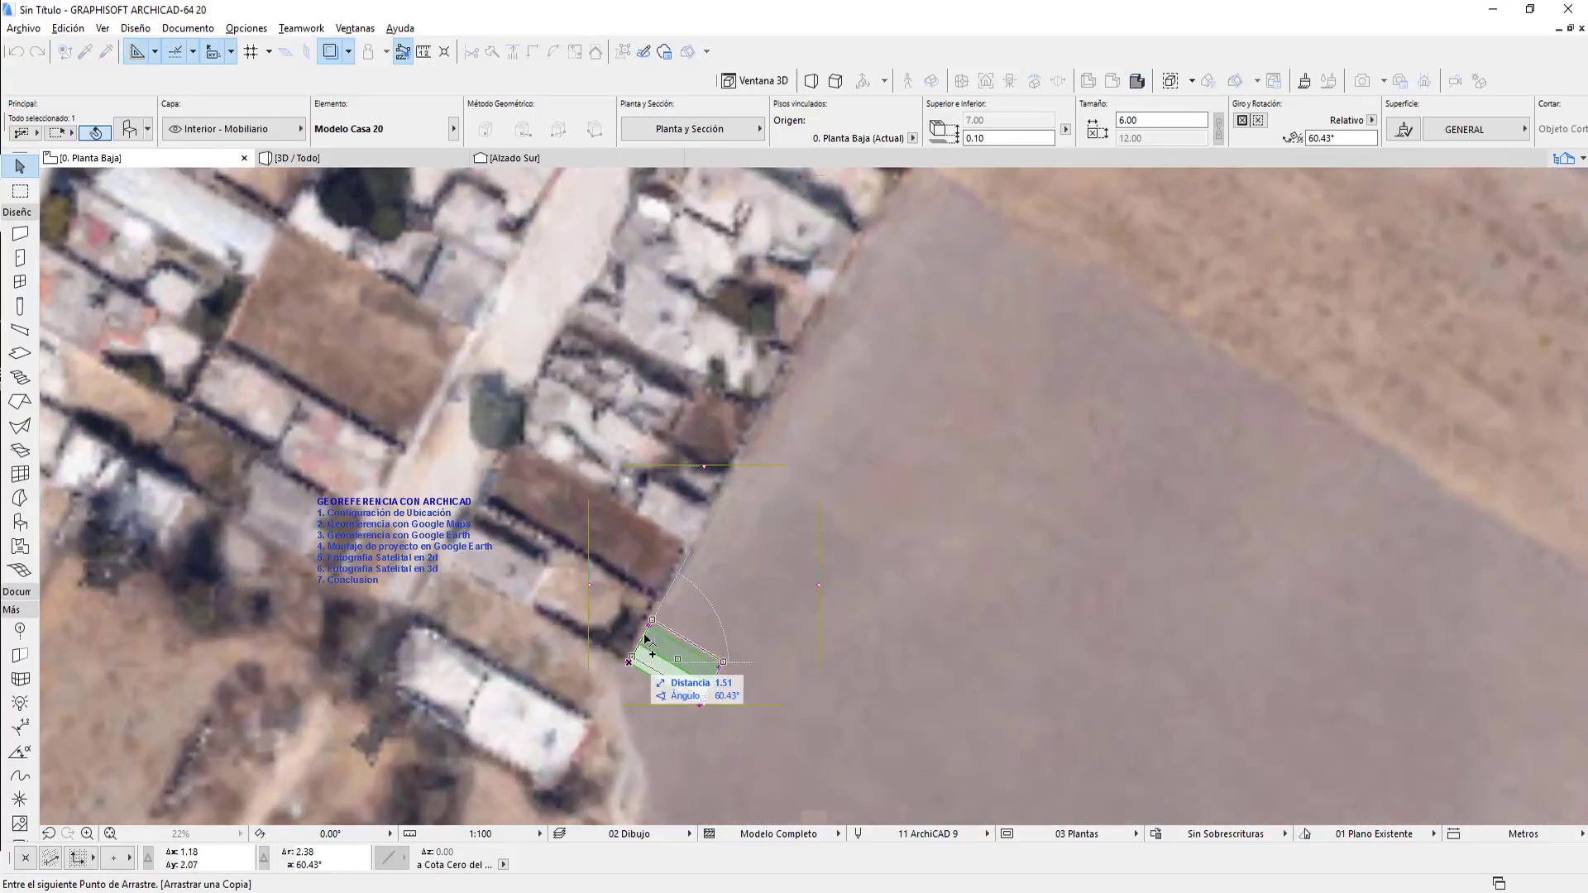
pyautogui.click(650, 629)
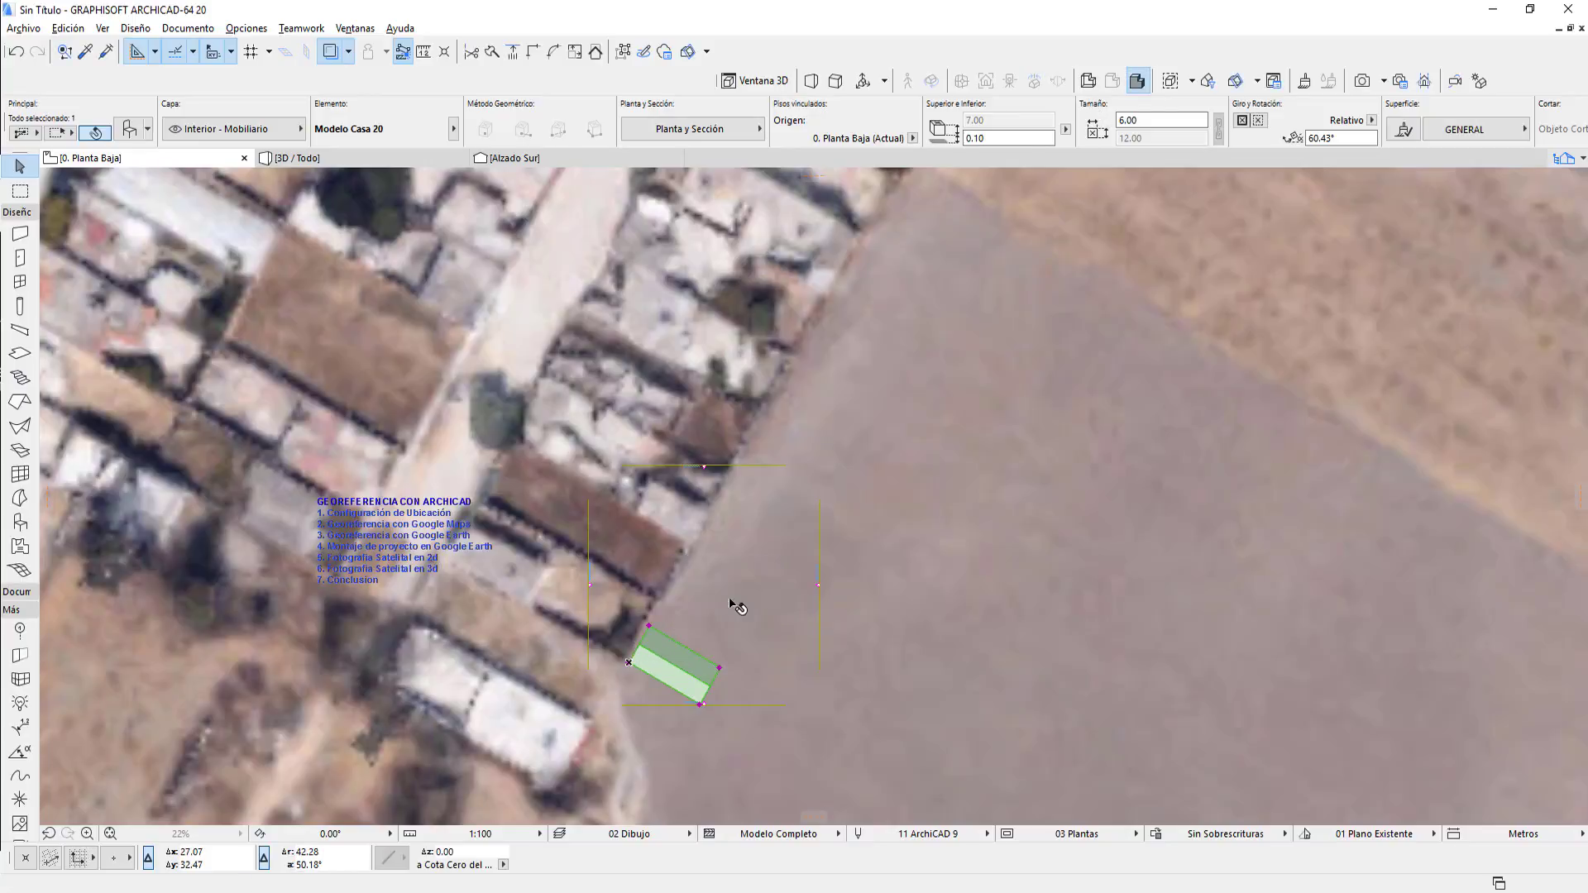
# Multiply the module into a row of 78 copies spaced 6.00 apart, ending at Av. Guadalupe.
pyautogui.rightClick(669, 664)
pyautogui.moveTo(787, 429)
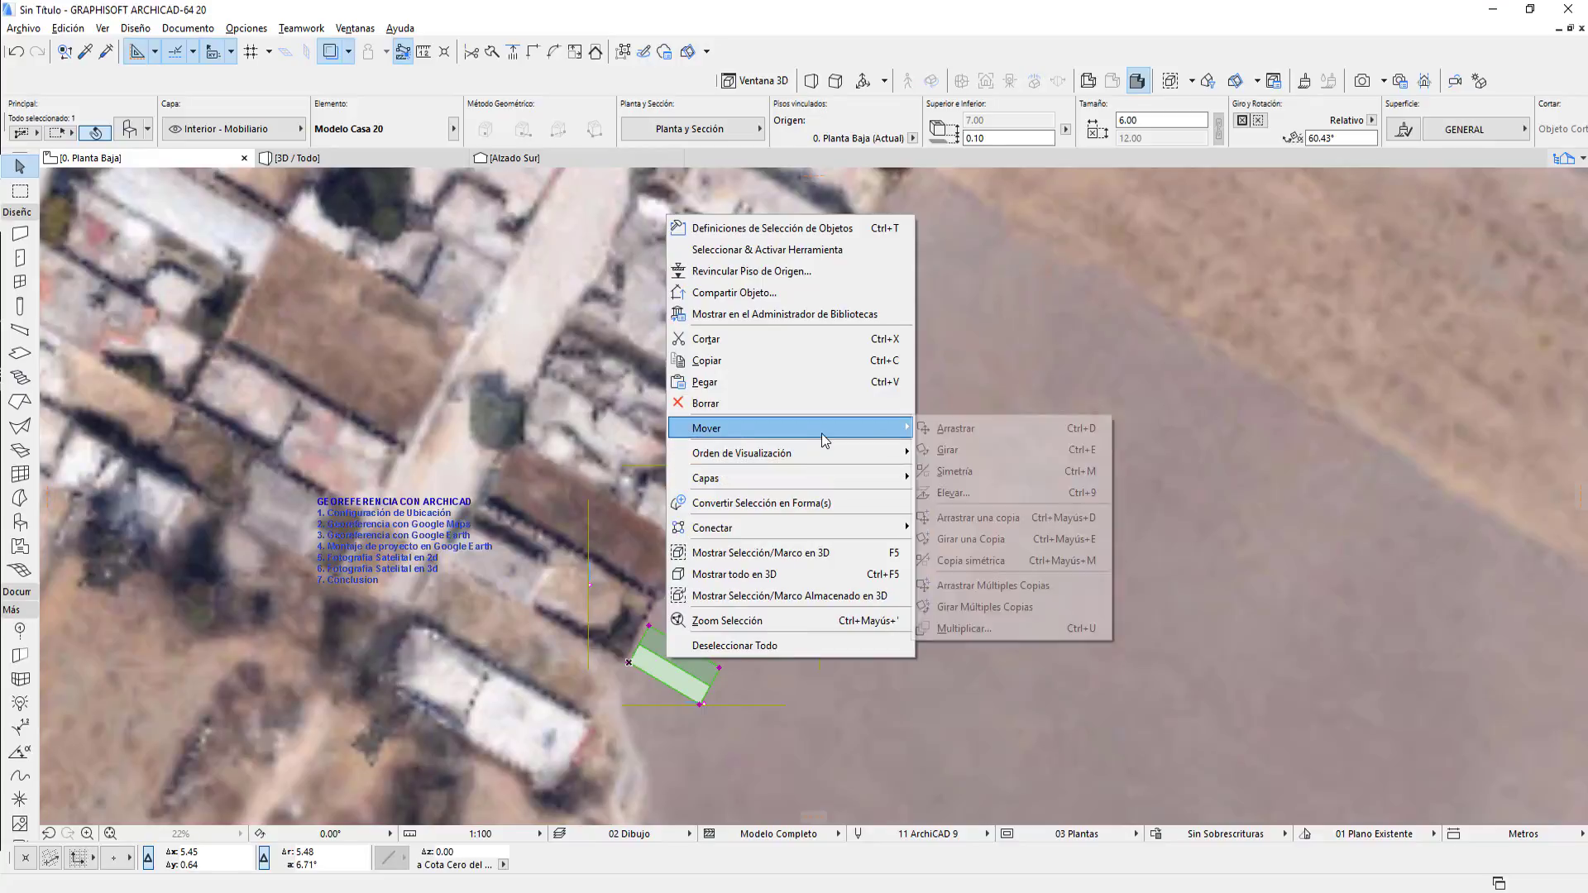
pyautogui.click(1008, 629)
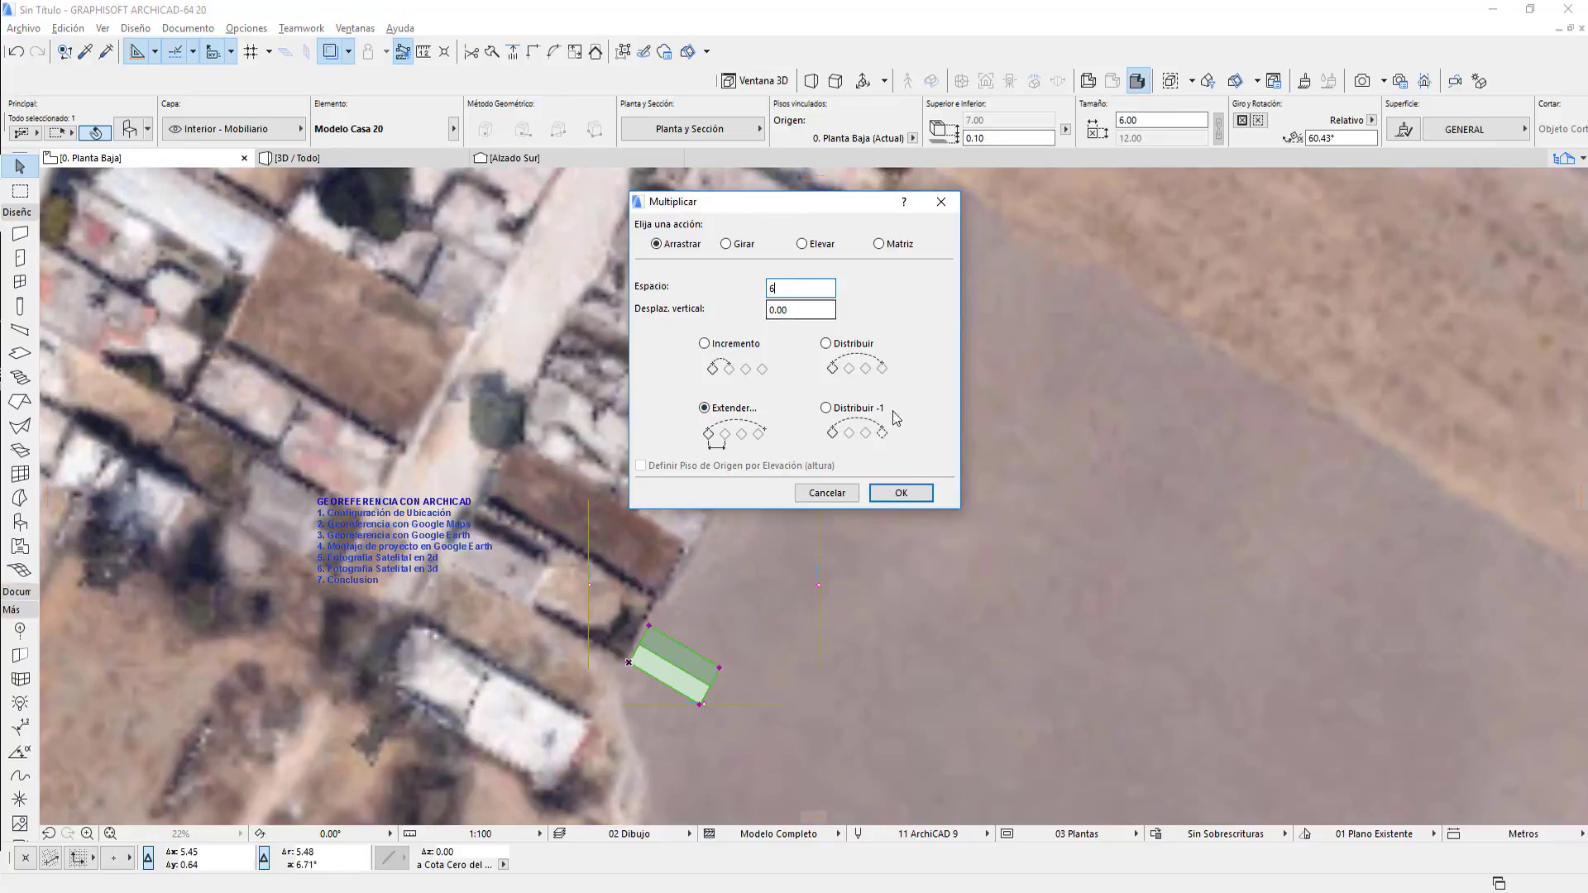
pyautogui.click(901, 494)
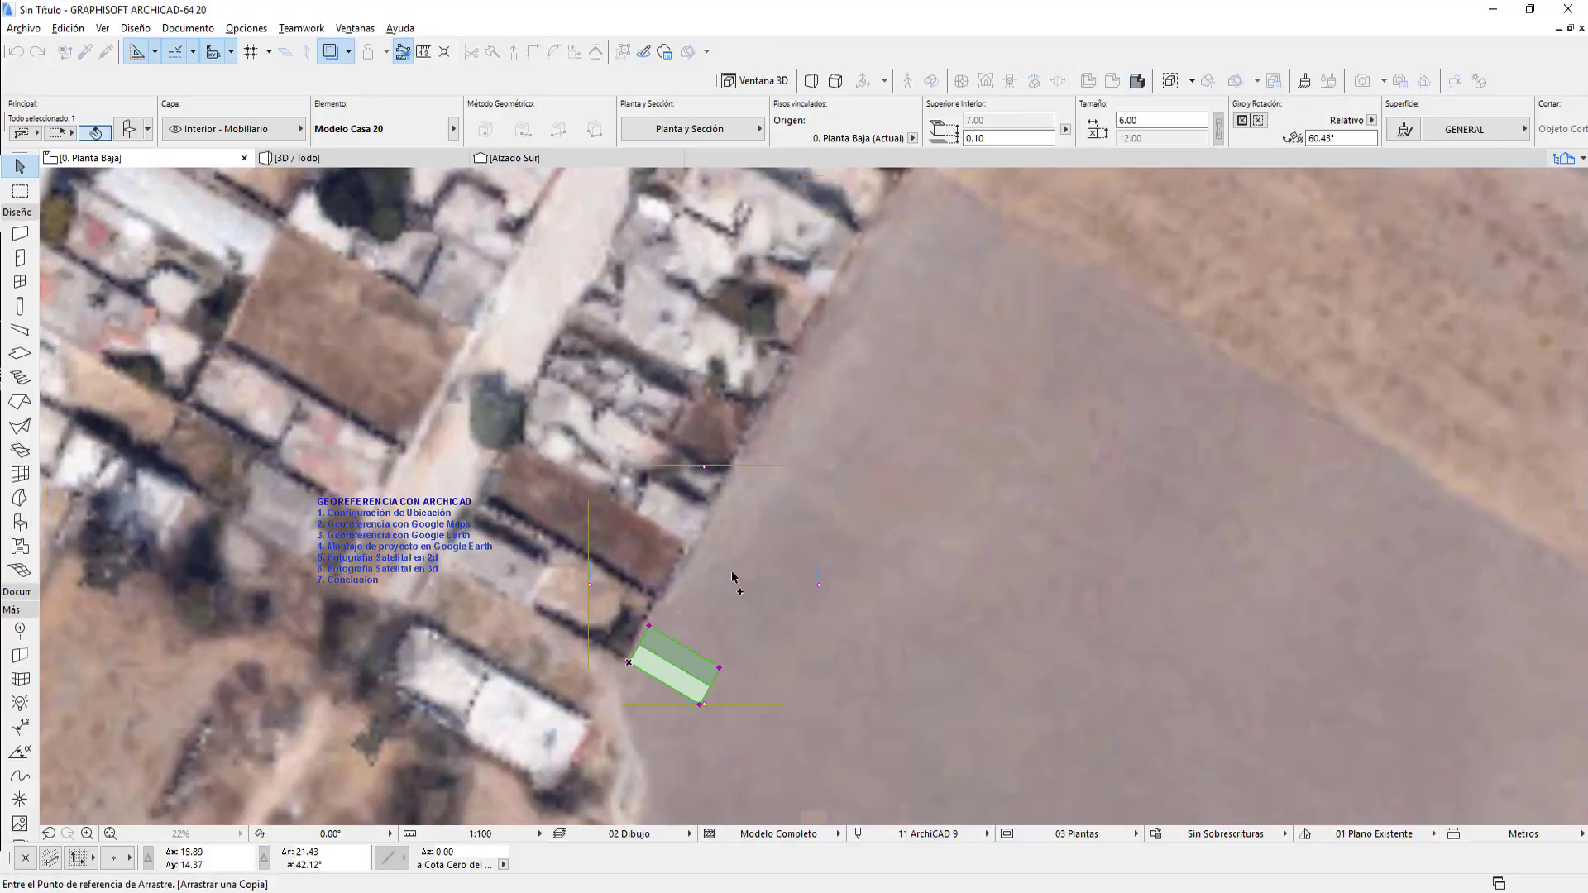
pyautogui.click(627, 666)
pyautogui.scroll(-5, 1020, 432)
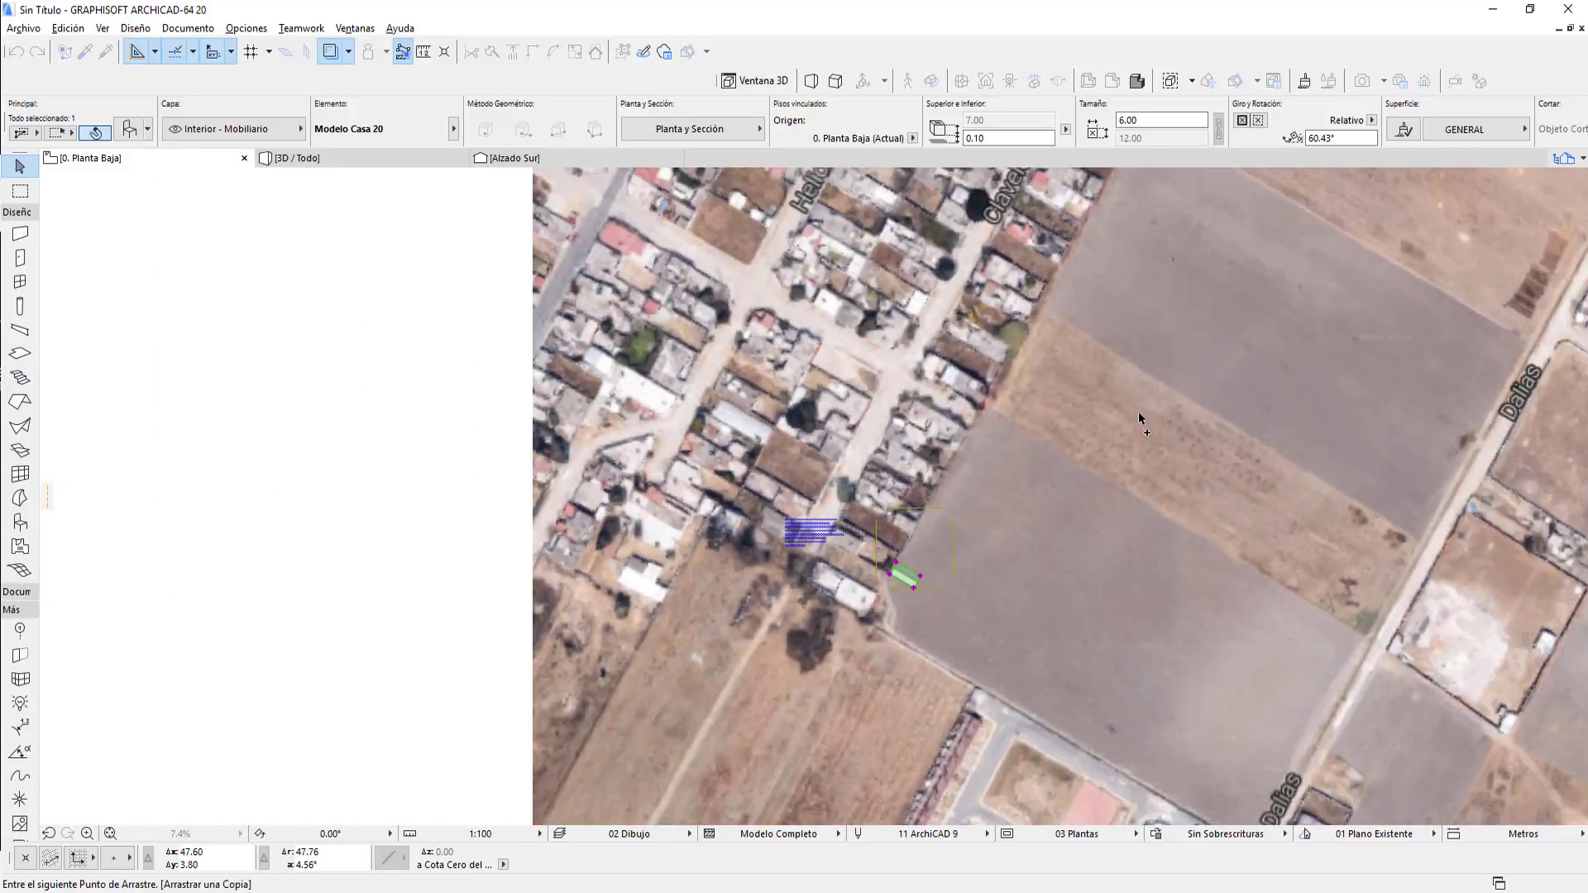
pyautogui.moveTo(1116, 347); pyautogui.dragTo(755, 749, button='middle')
pyautogui.moveTo(976, 525); pyautogui.dragTo(829, 710, button='middle')
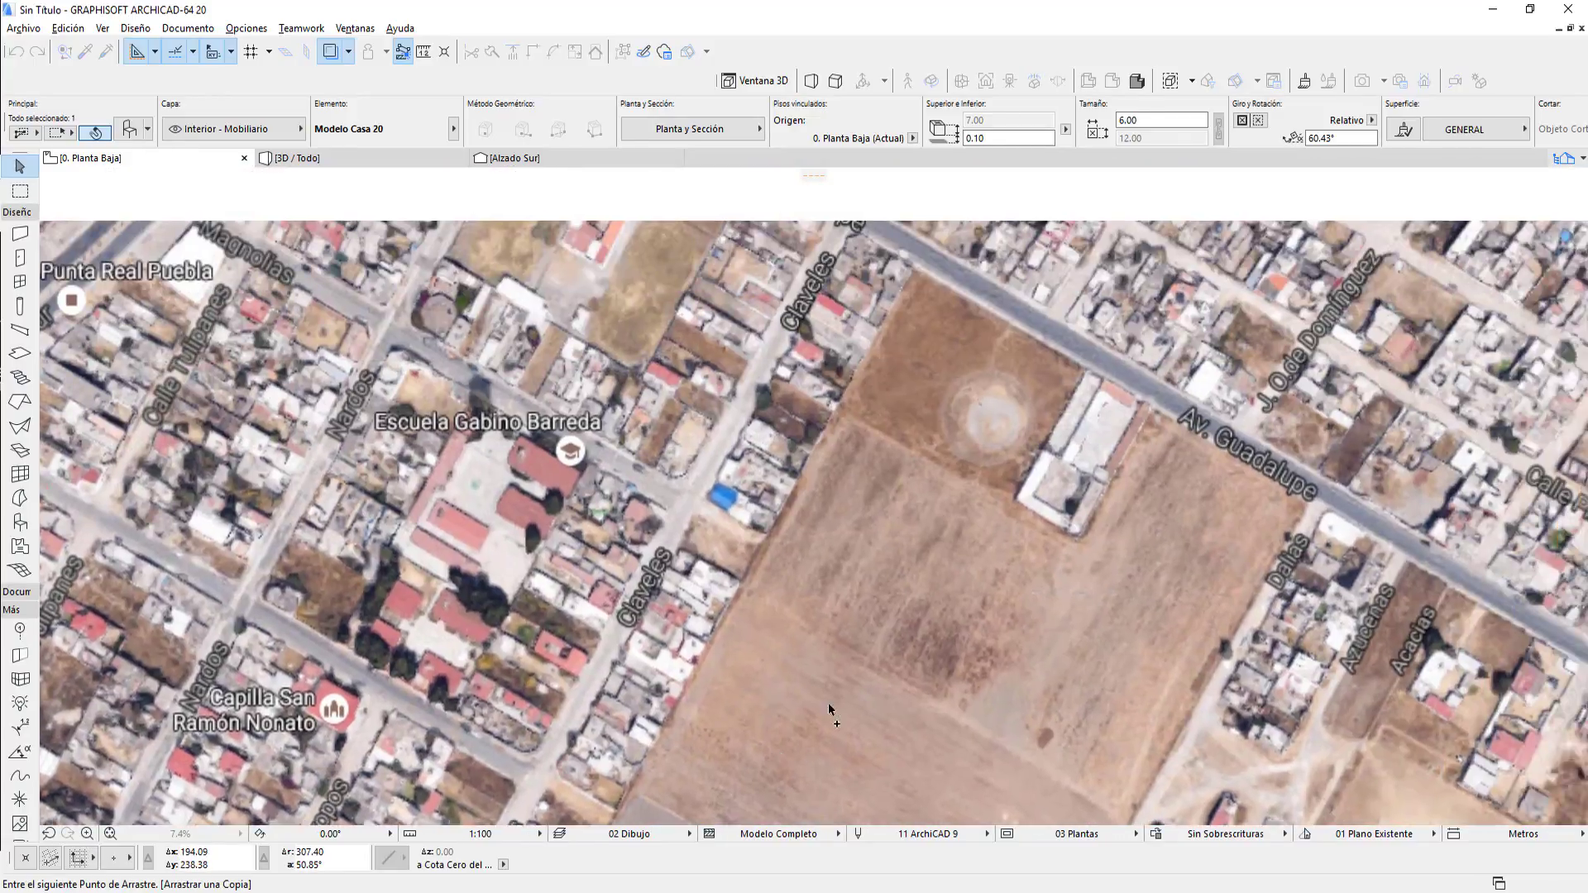
pyautogui.scroll(2, 926, 334)
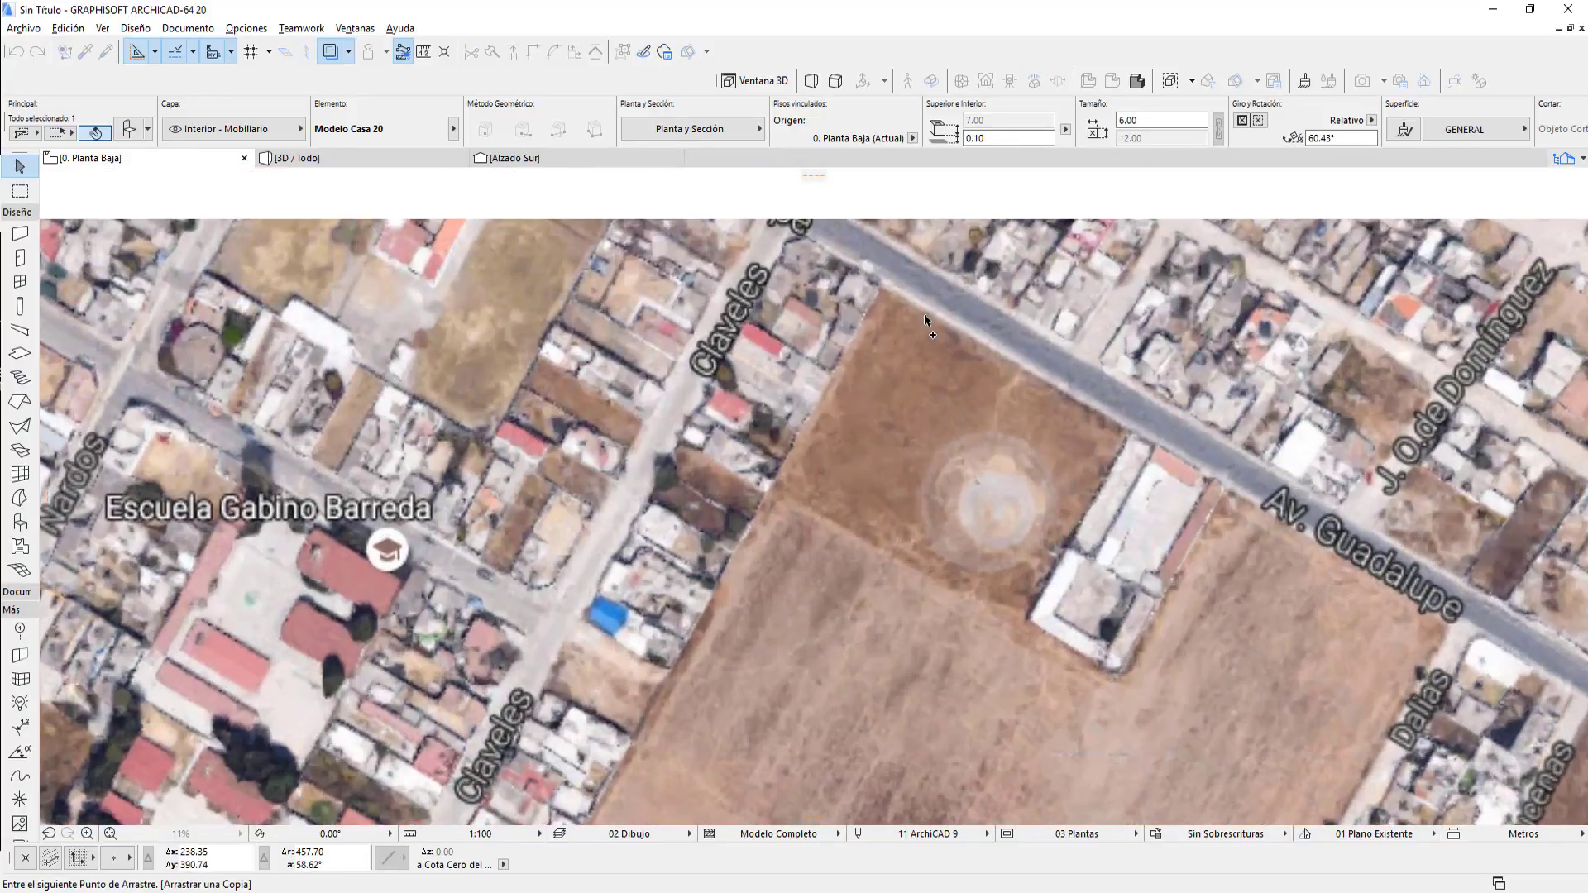
pyautogui.scroll(2, 926, 332)
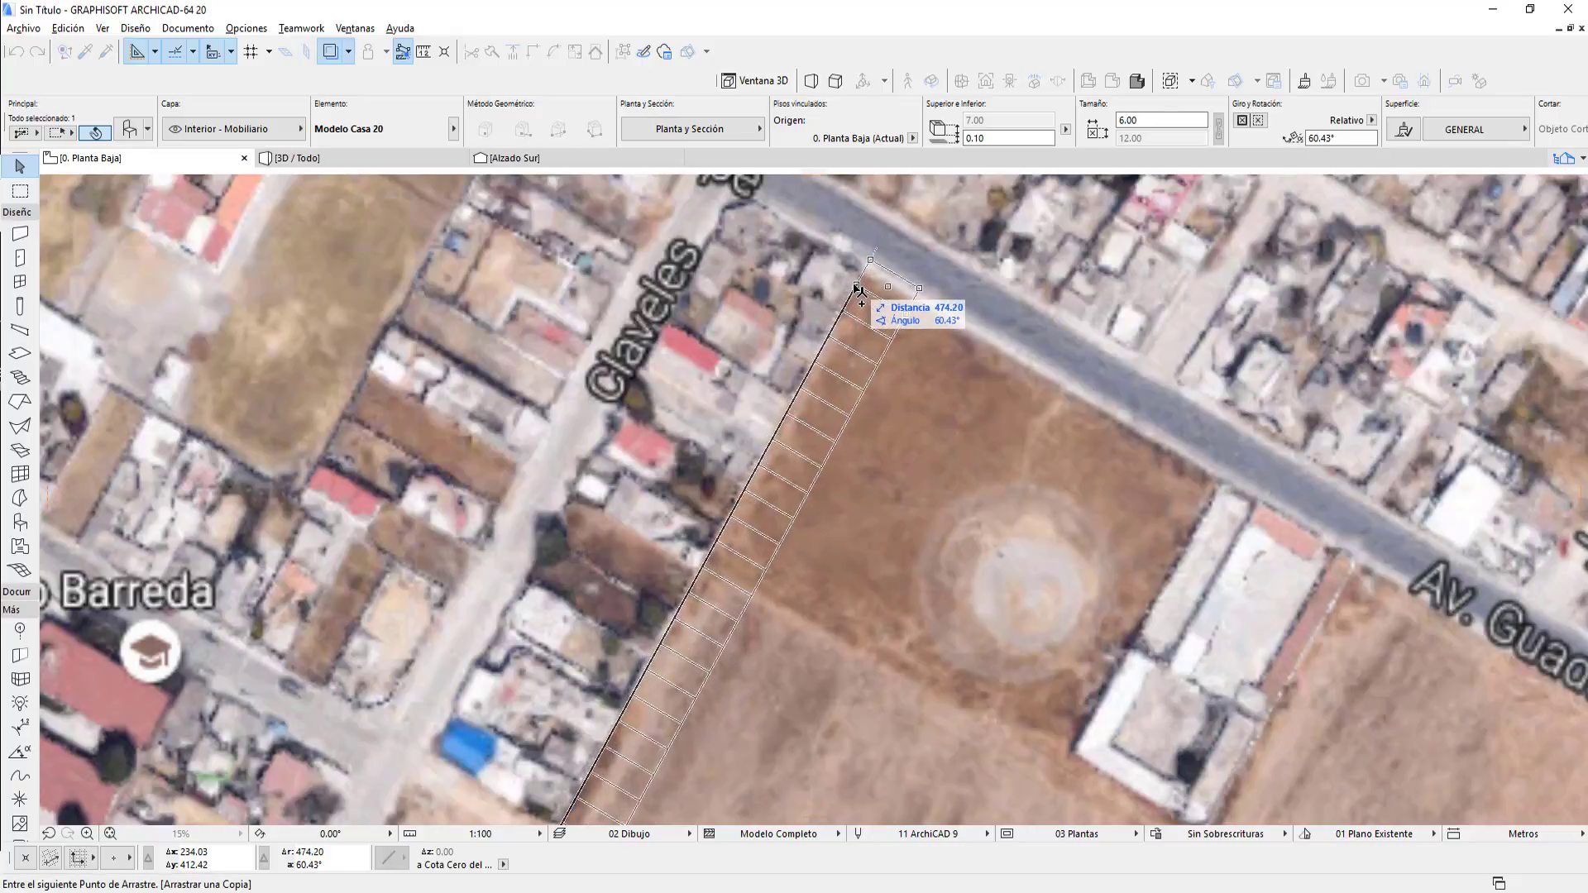
pyautogui.click(854, 291)
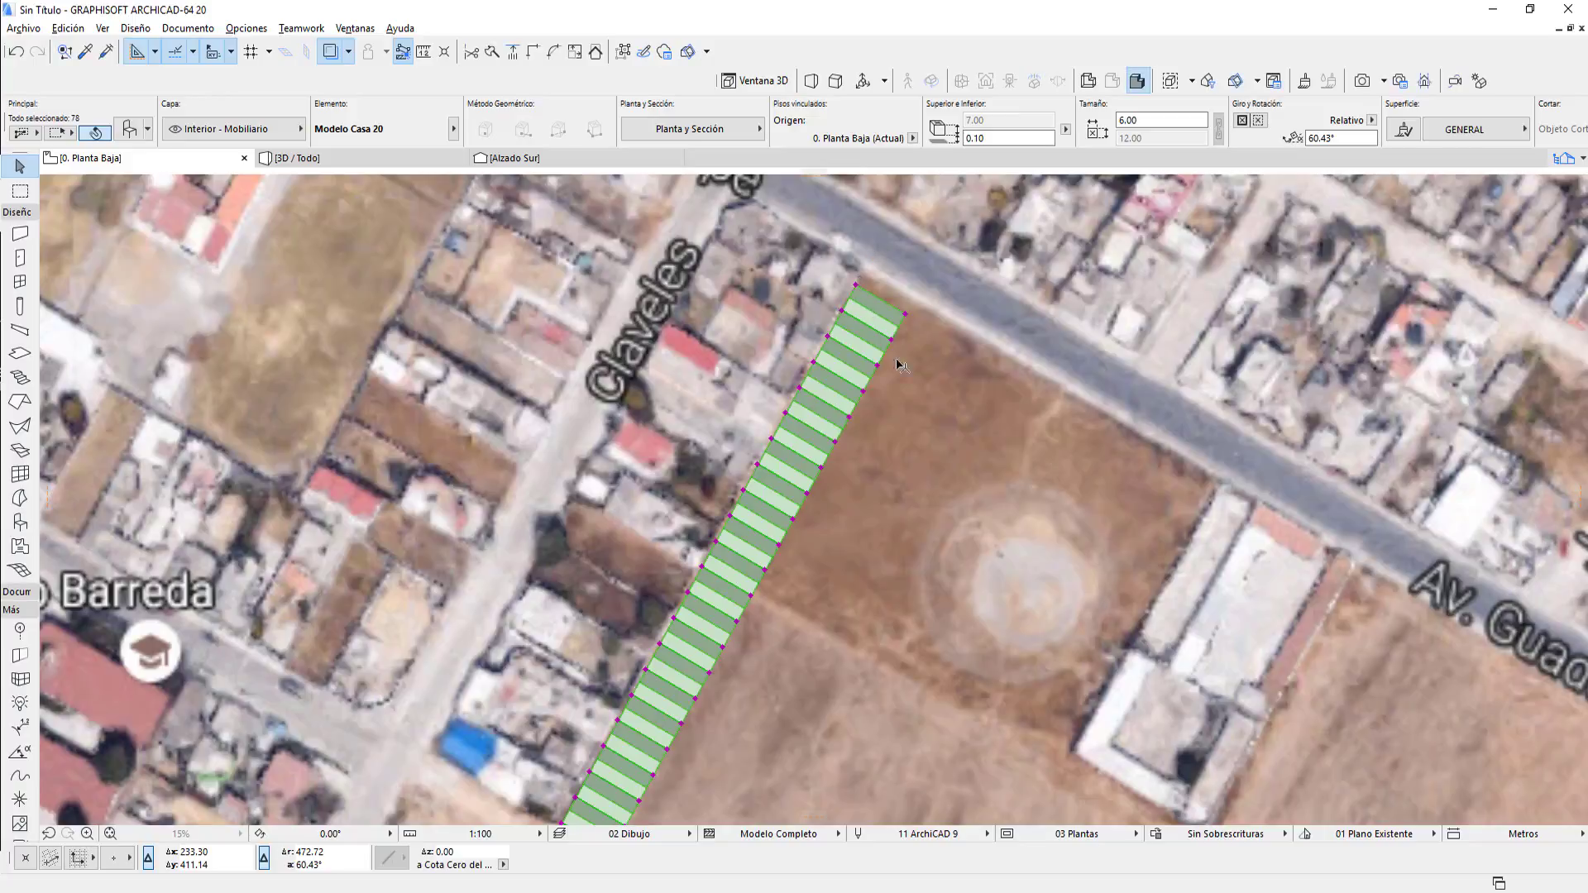
# Check the row by selecting its bottom module, then deselect all modules.
pyautogui.scroll(-2, 1006, 404)
pyautogui.scroll(-2, 1007, 405)
pyautogui.scroll(2, 876, 662)
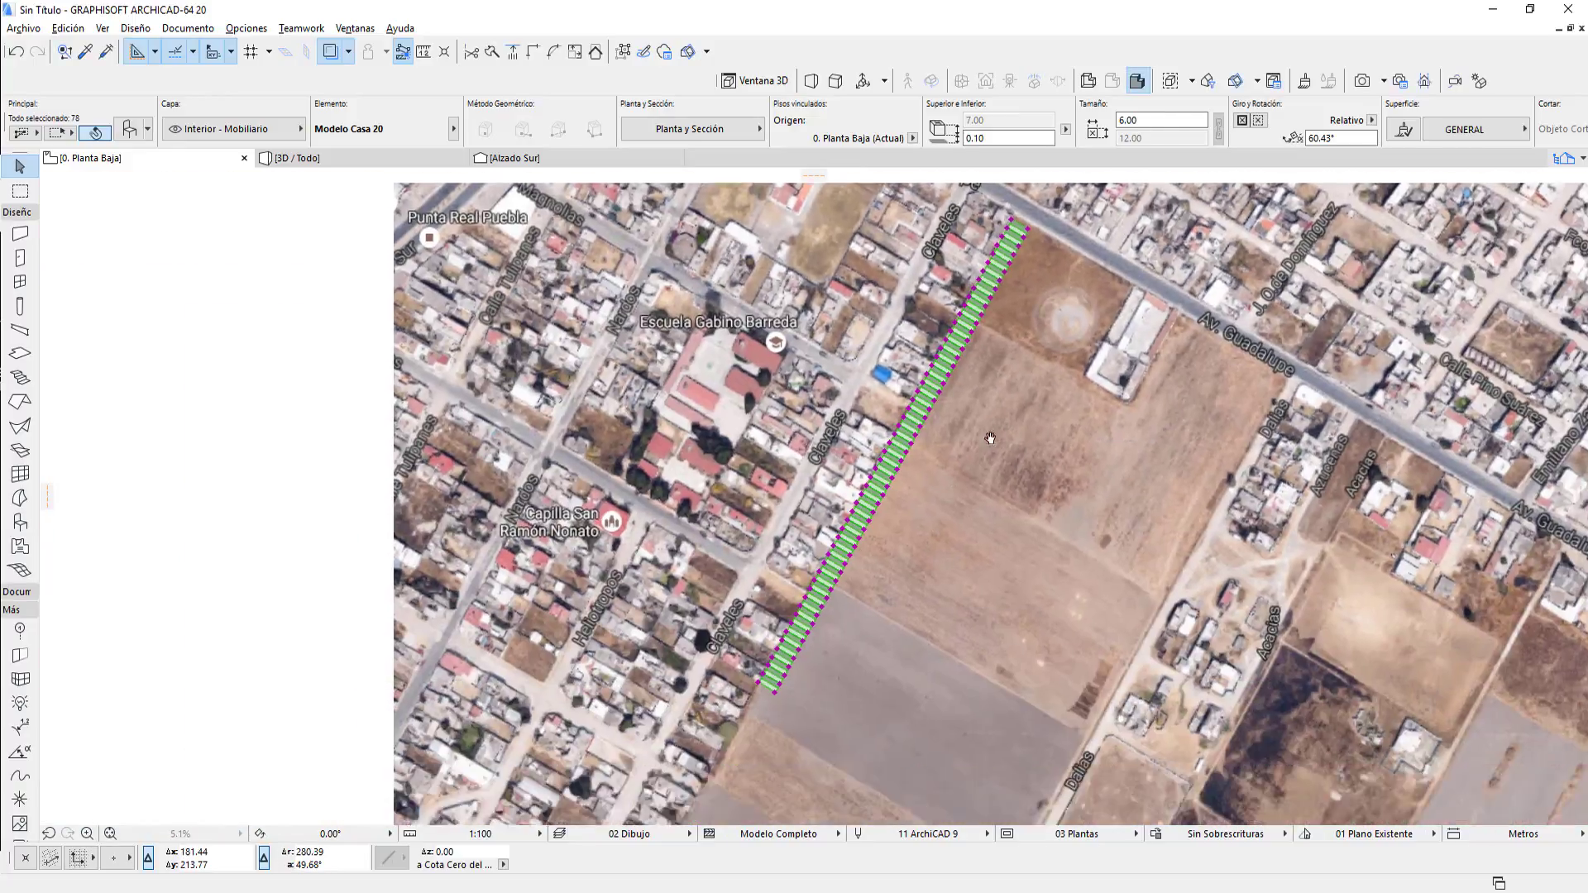
pyautogui.scroll(2, 907, 517)
pyautogui.scroll(2, 793, 723)
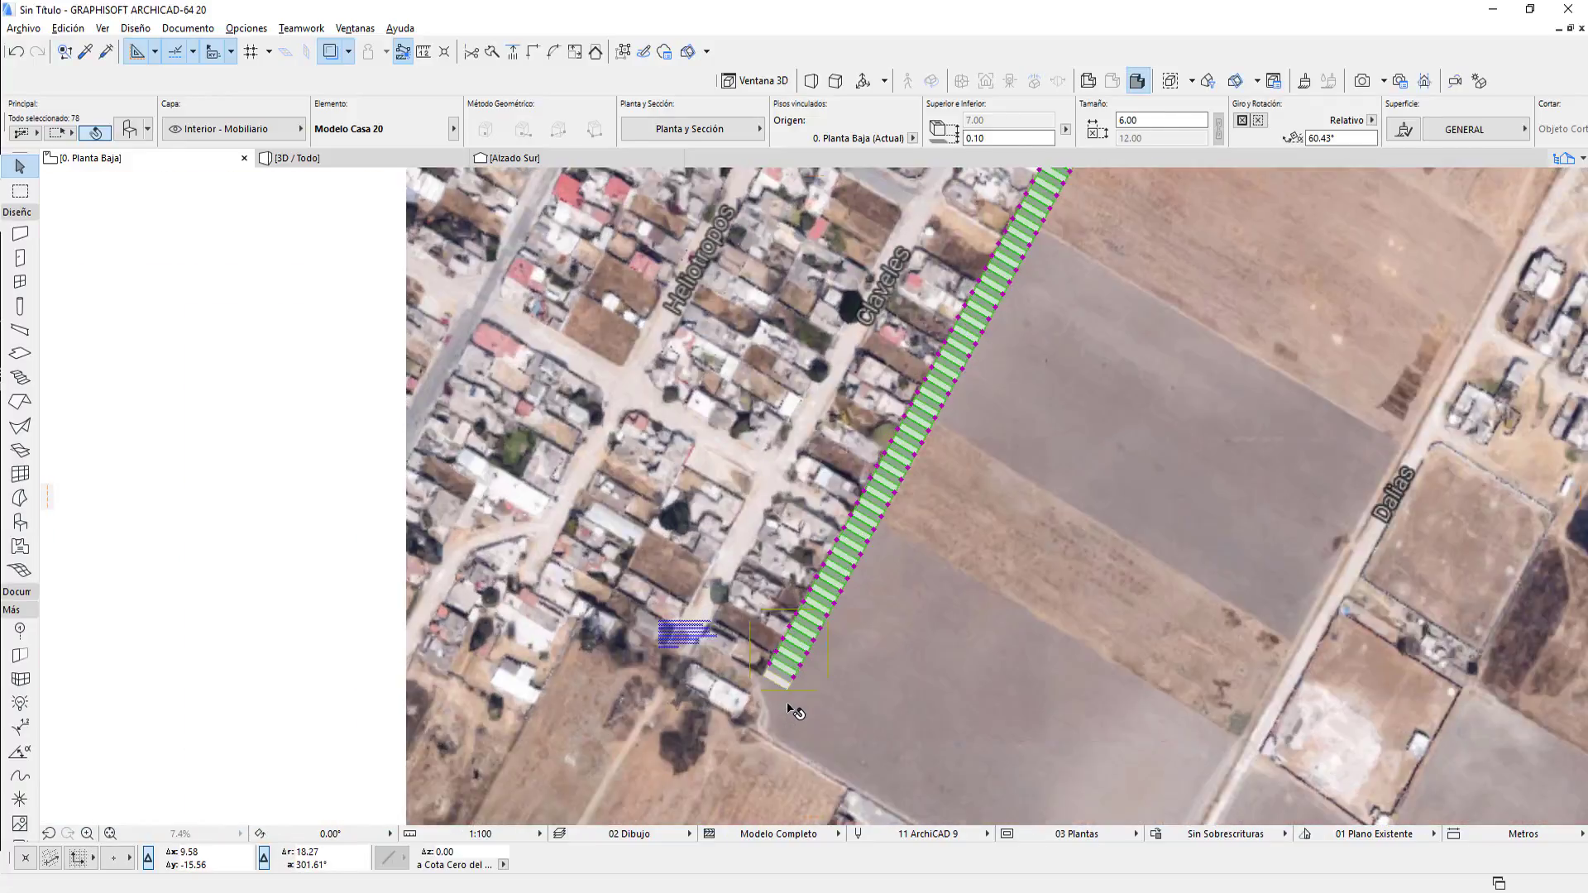
pyautogui.scroll(2, 794, 713)
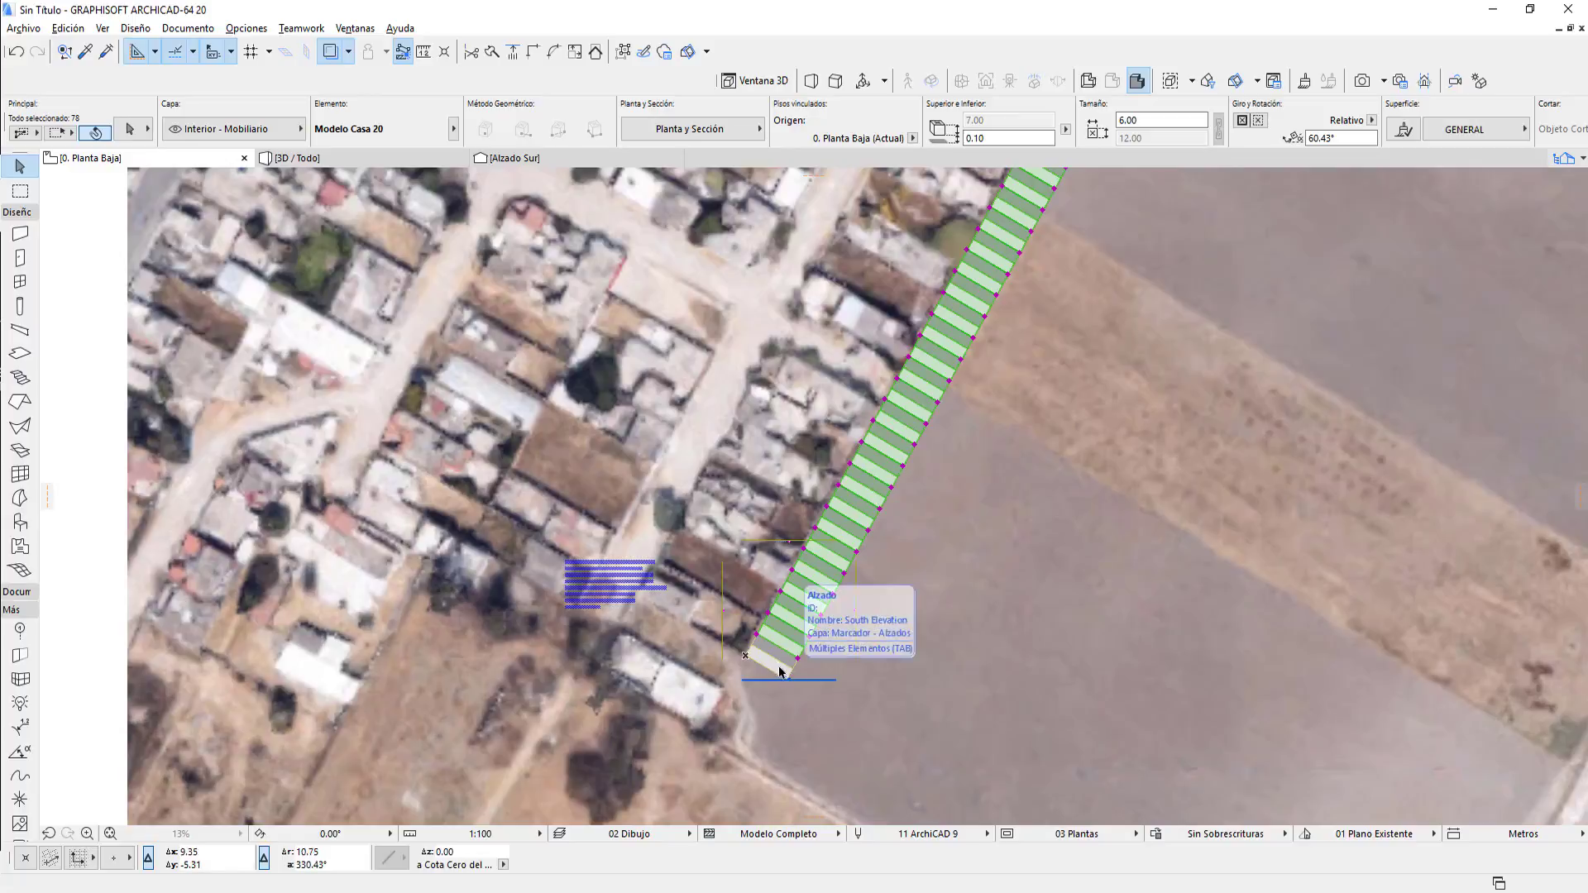
pyautogui.click(784, 671)
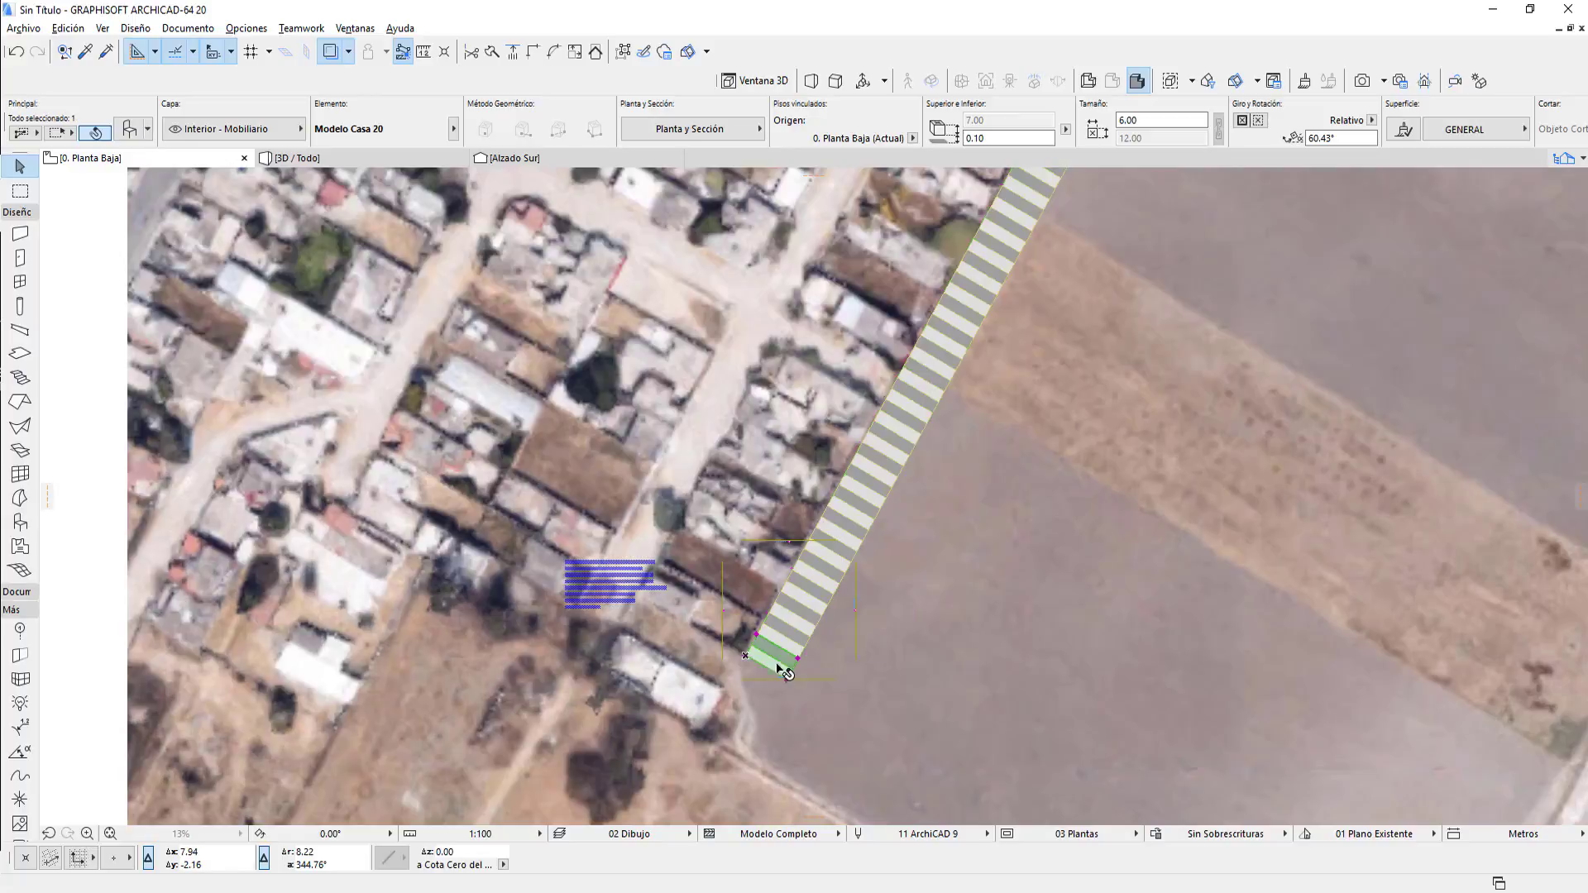
pyautogui.click(947, 668)
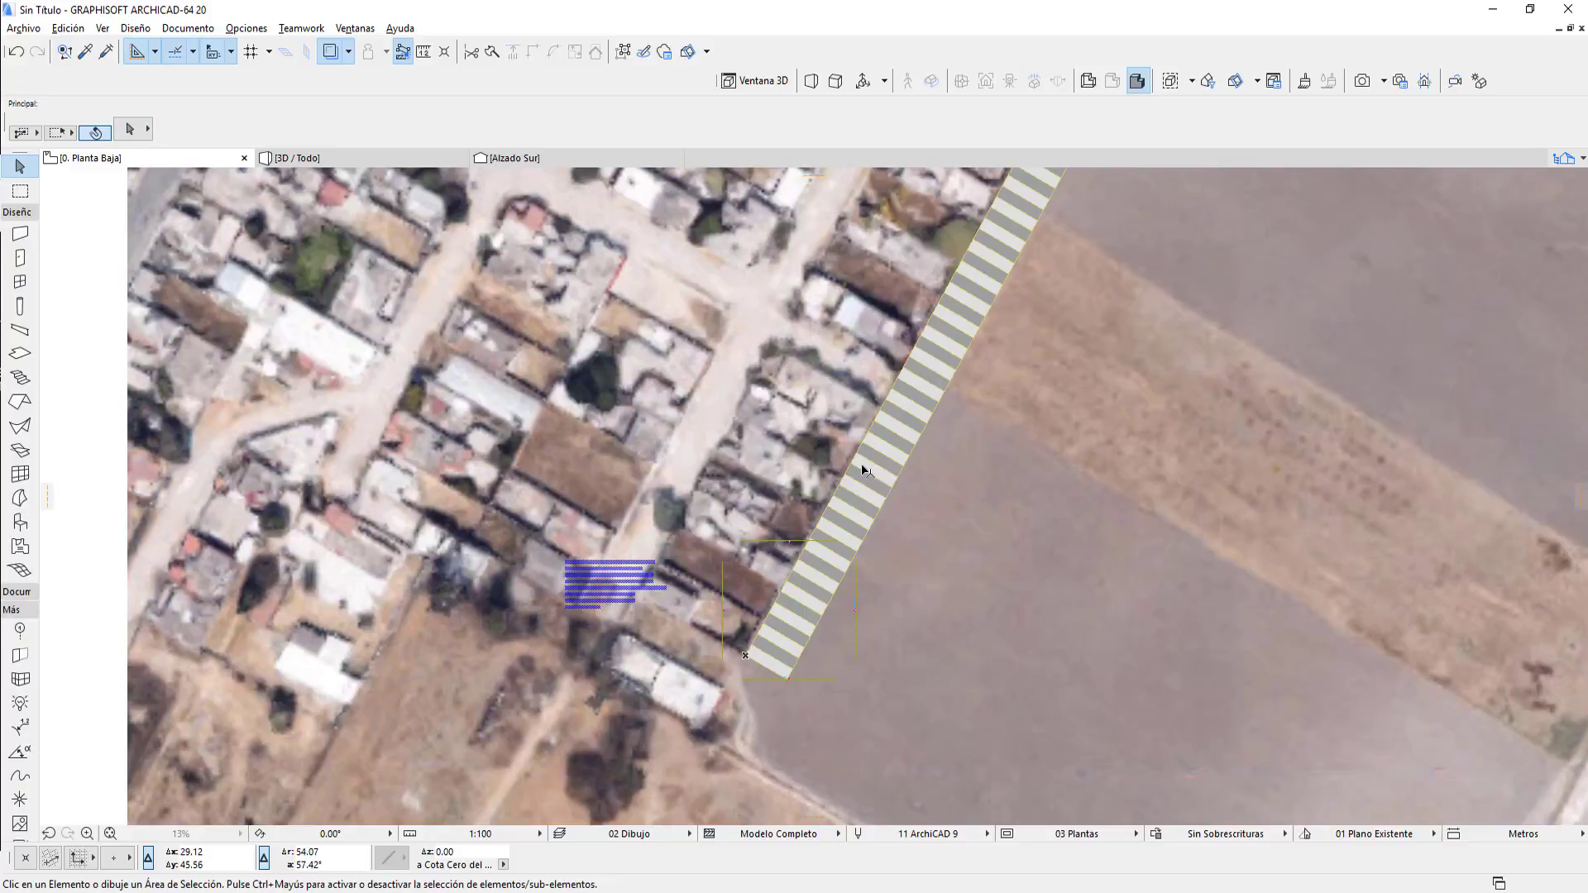
# Switch to the 3D view and orbit to see the whole module row.
pyautogui.moveTo(863, 470); pyautogui.dragTo(668, 242, button='middle')
pyautogui.click(408, 156)
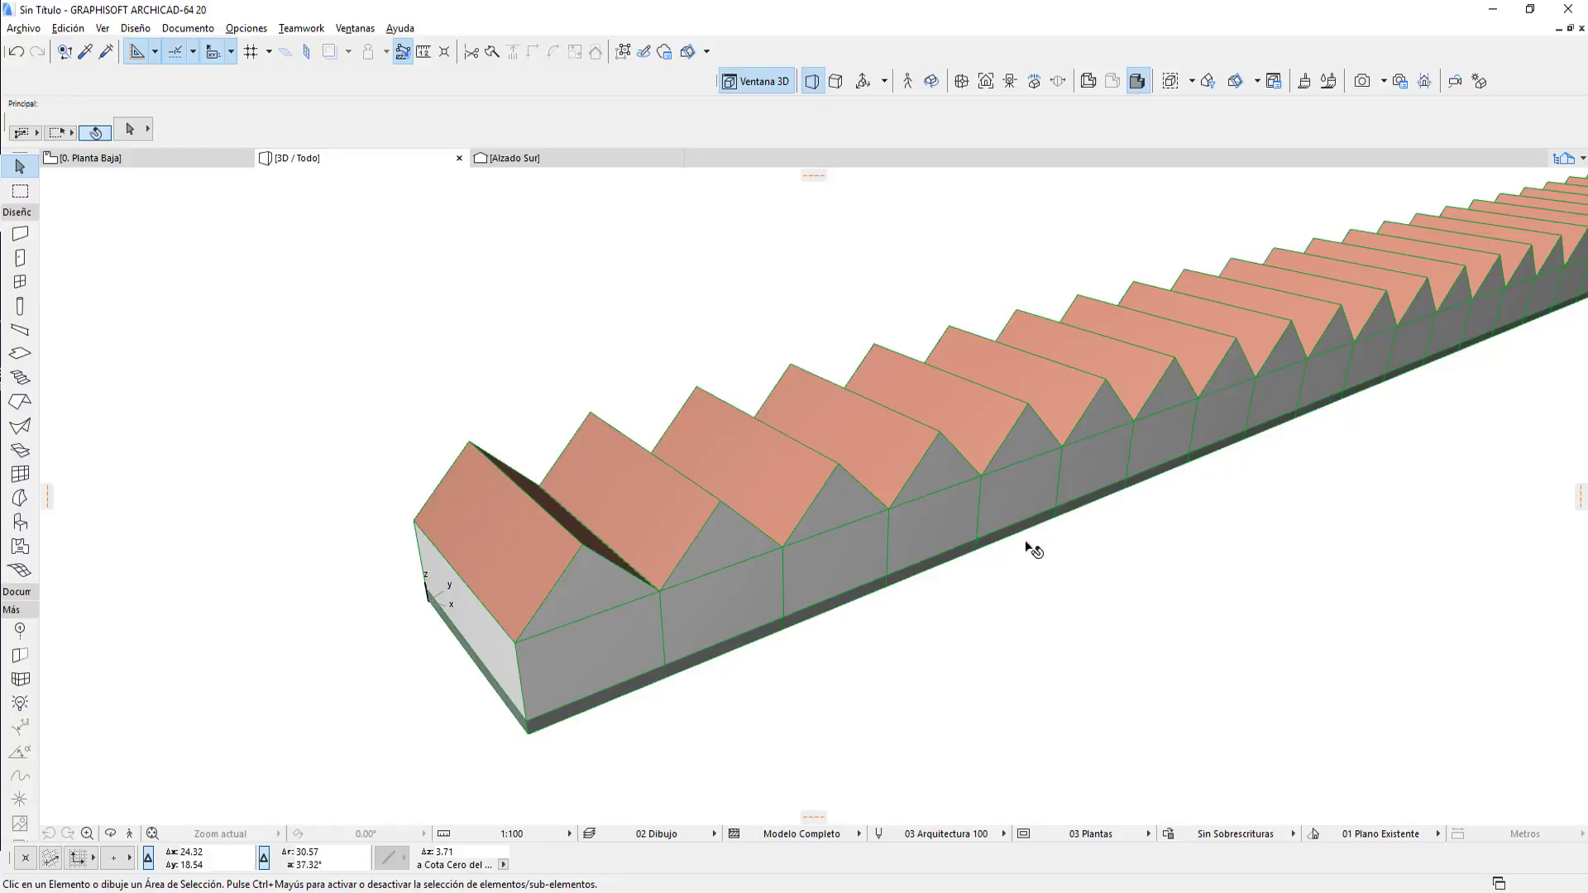
pyautogui.moveTo(1029, 543)
pyautogui.keyDown('shift'); pyautogui.mouseDown(button='middle')
pyautogui.moveTo(1050, 653)
pyautogui.moveTo(1375, 647)
pyautogui.moveTo(836, 723)
pyautogui.moveTo(1102, 695)
pyautogui.moveTo(943, 709)
pyautogui.moveTo(1024, 644)
pyautogui.moveTo(904, 574)
pyautogui.mouseUp(button='middle'); pyautogui.keyUp('shift')
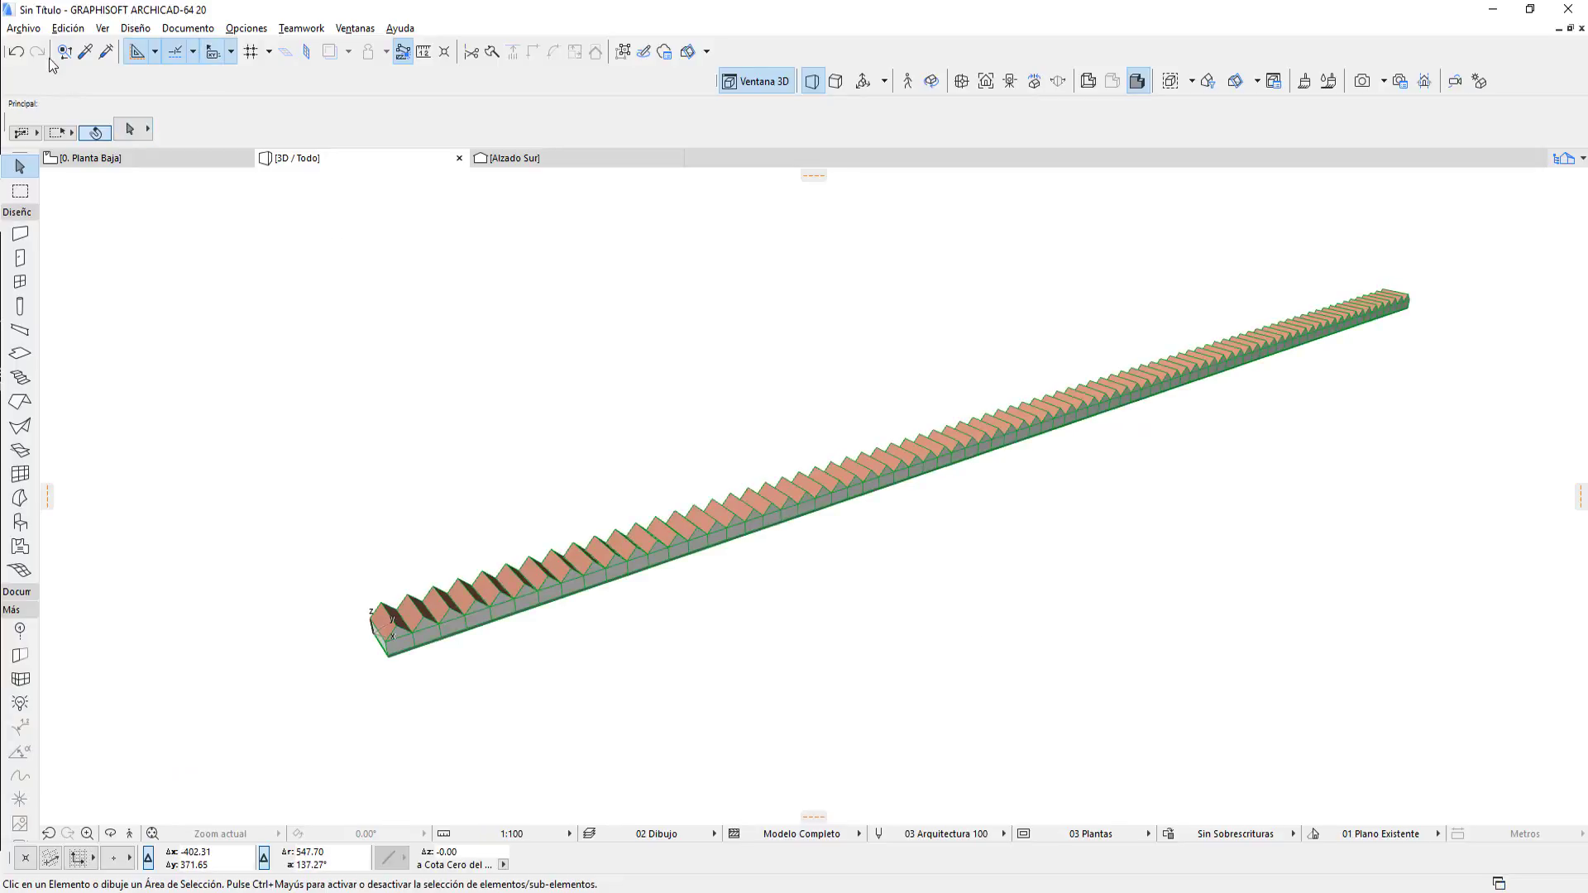
# Save the 3D model over proyecto google earth.kmz, accepting the Google Earth export options.
pyautogui.click(23, 28)
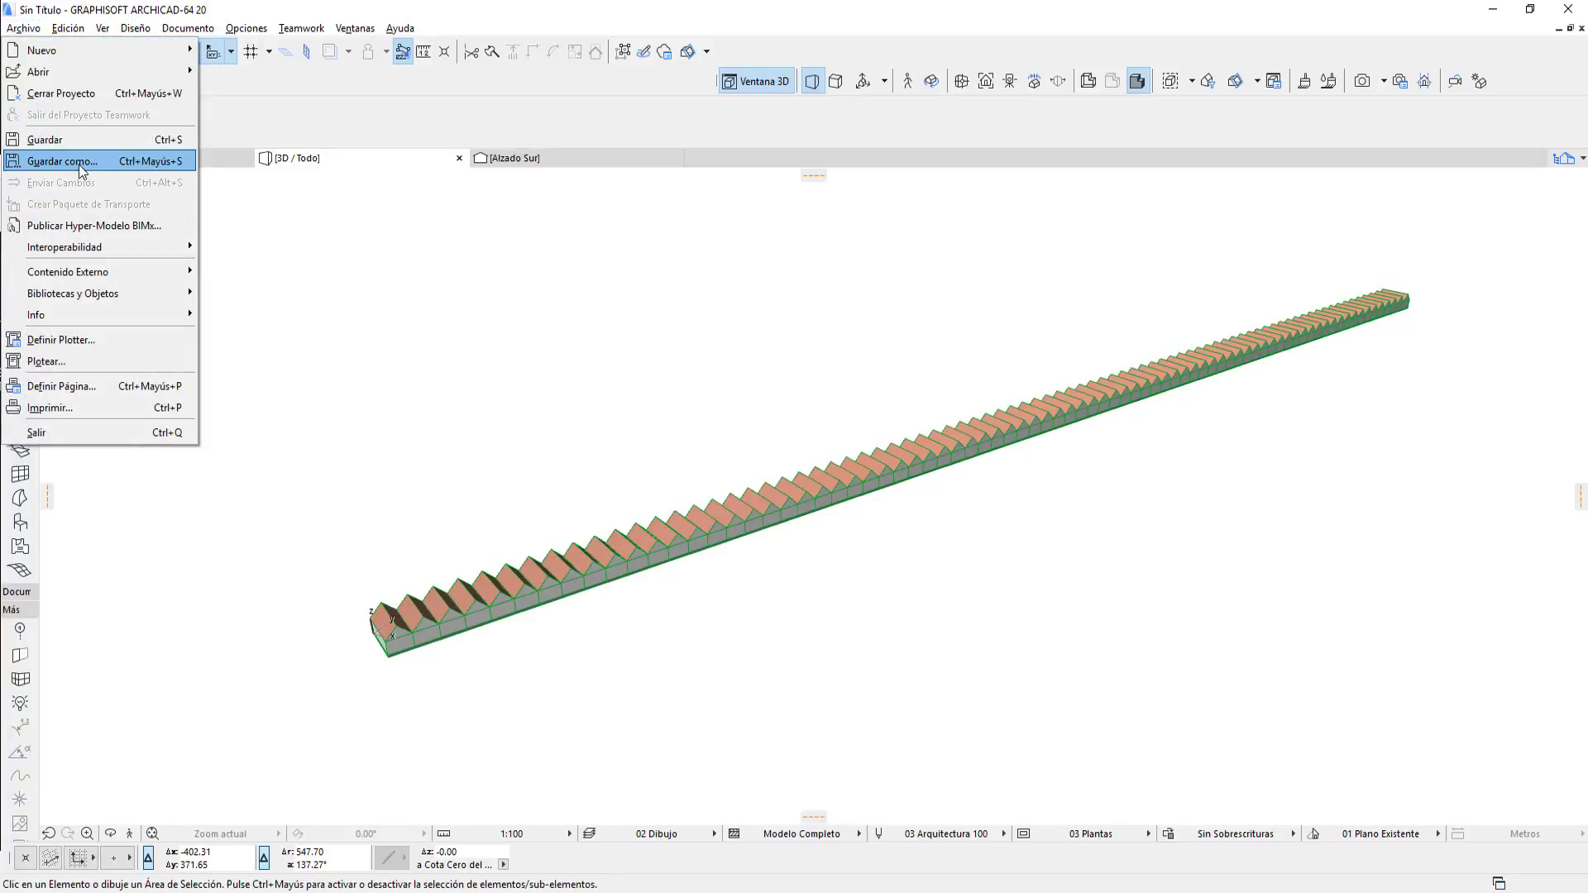
pyautogui.click(83, 161)
pyautogui.click(608, 224)
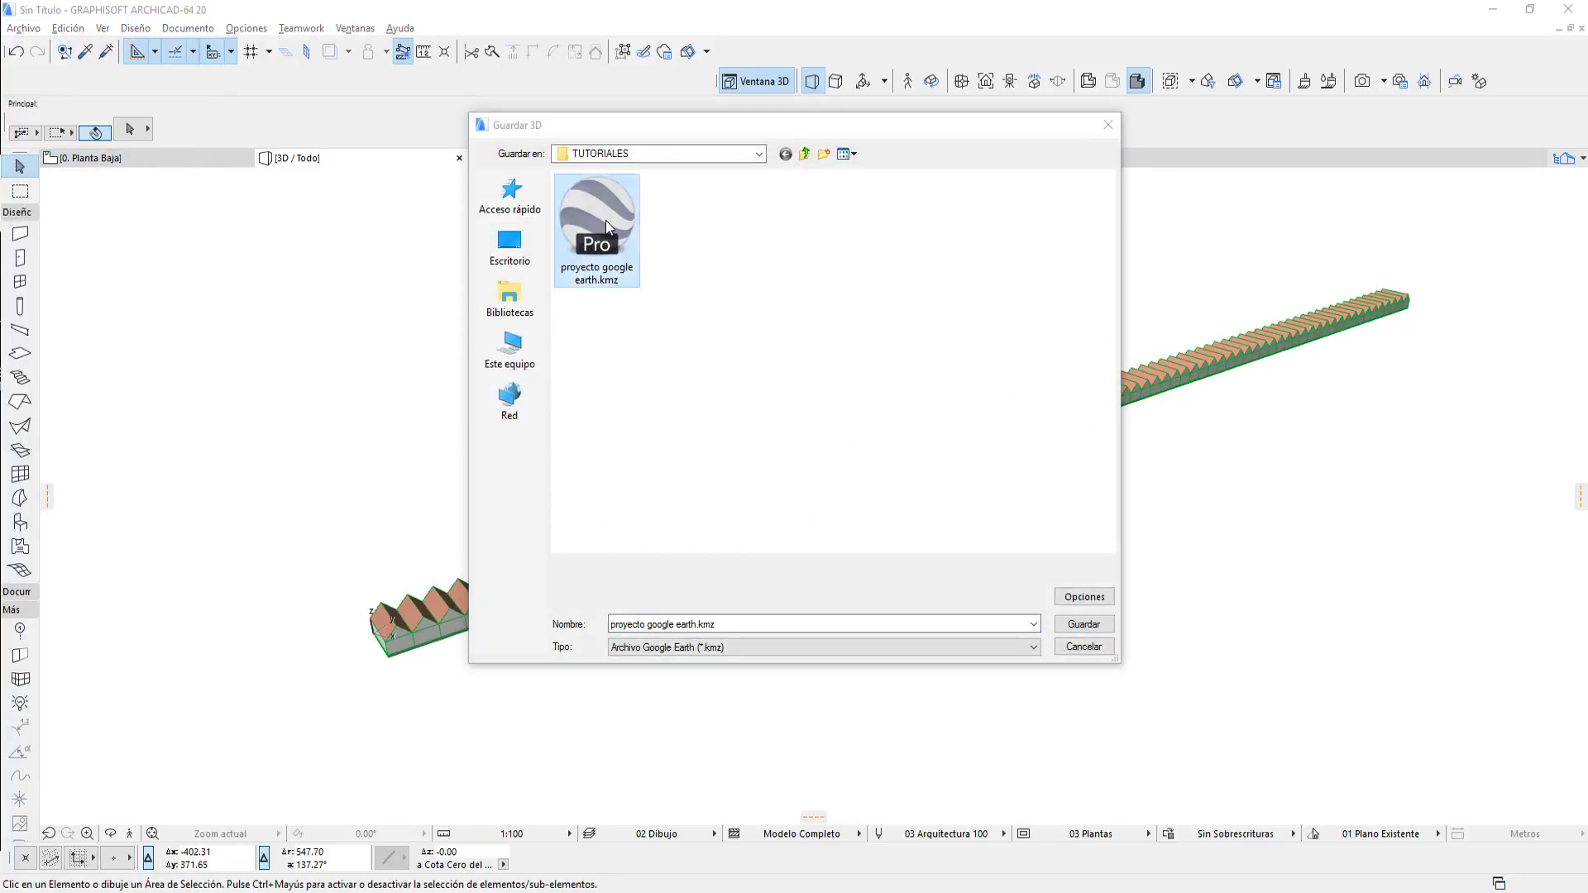
pyautogui.click(1085, 625)
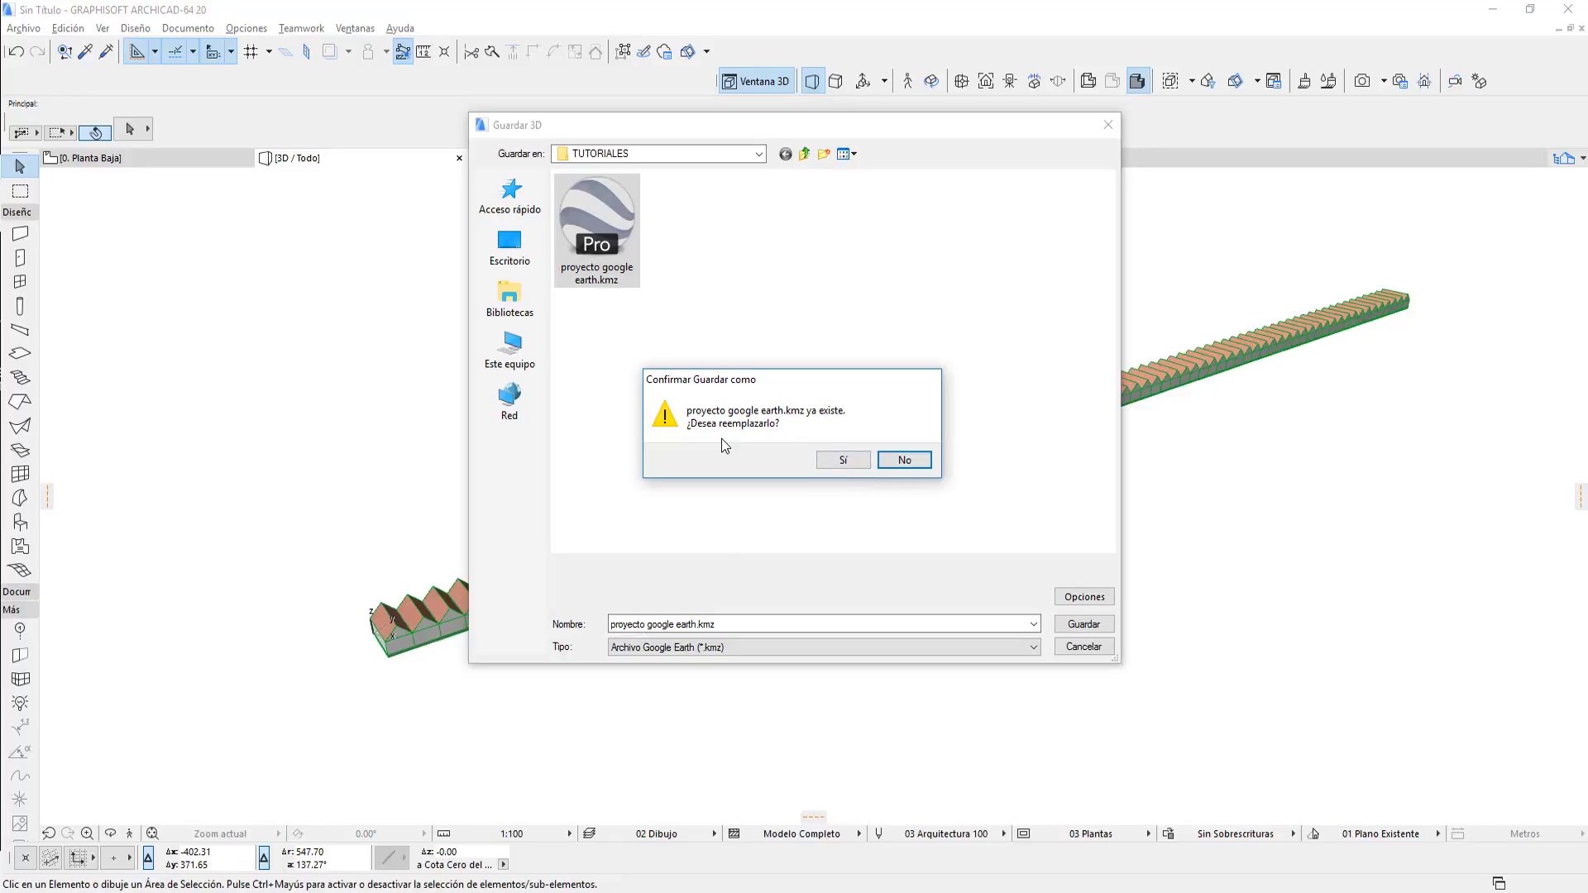
pyautogui.click(841, 462)
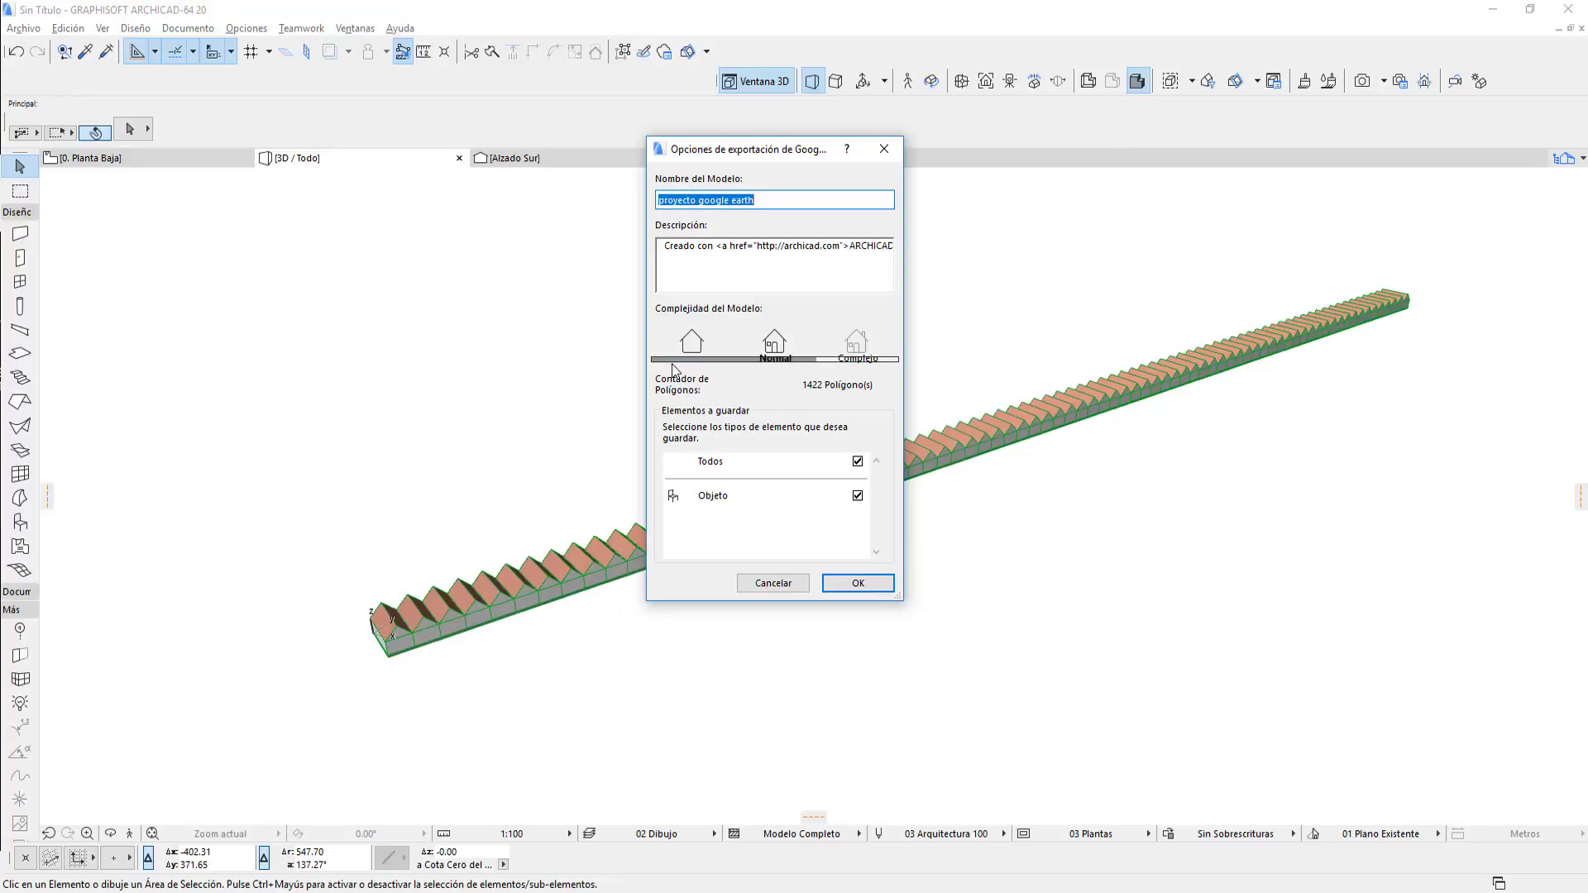
pyautogui.click(858, 583)
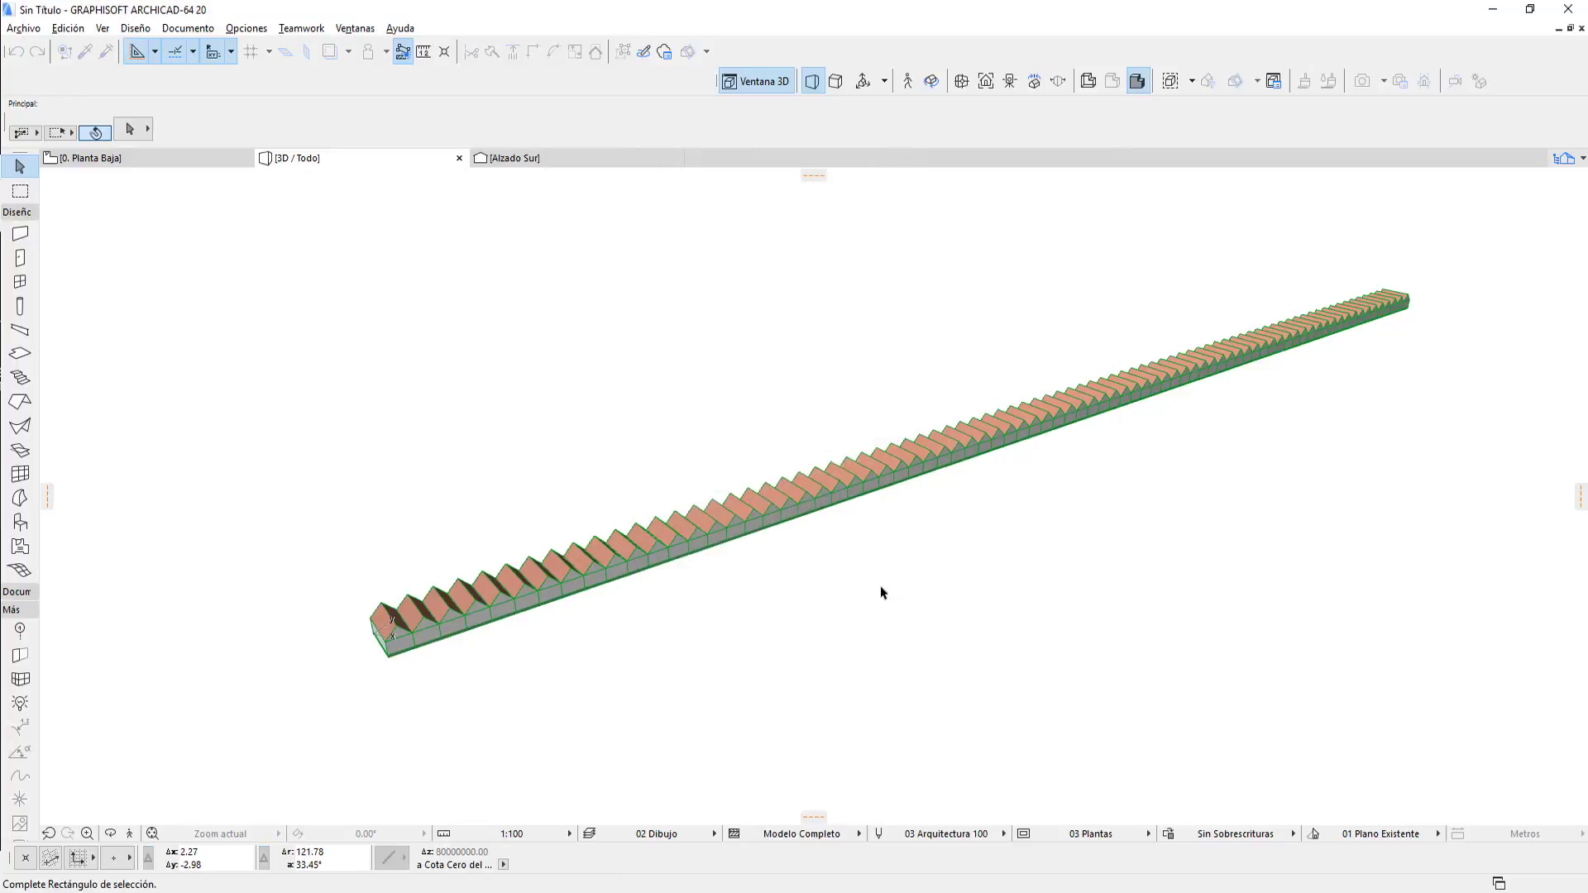
pyautogui.moveTo(882, 593); pyautogui.dragTo(1081, 611)
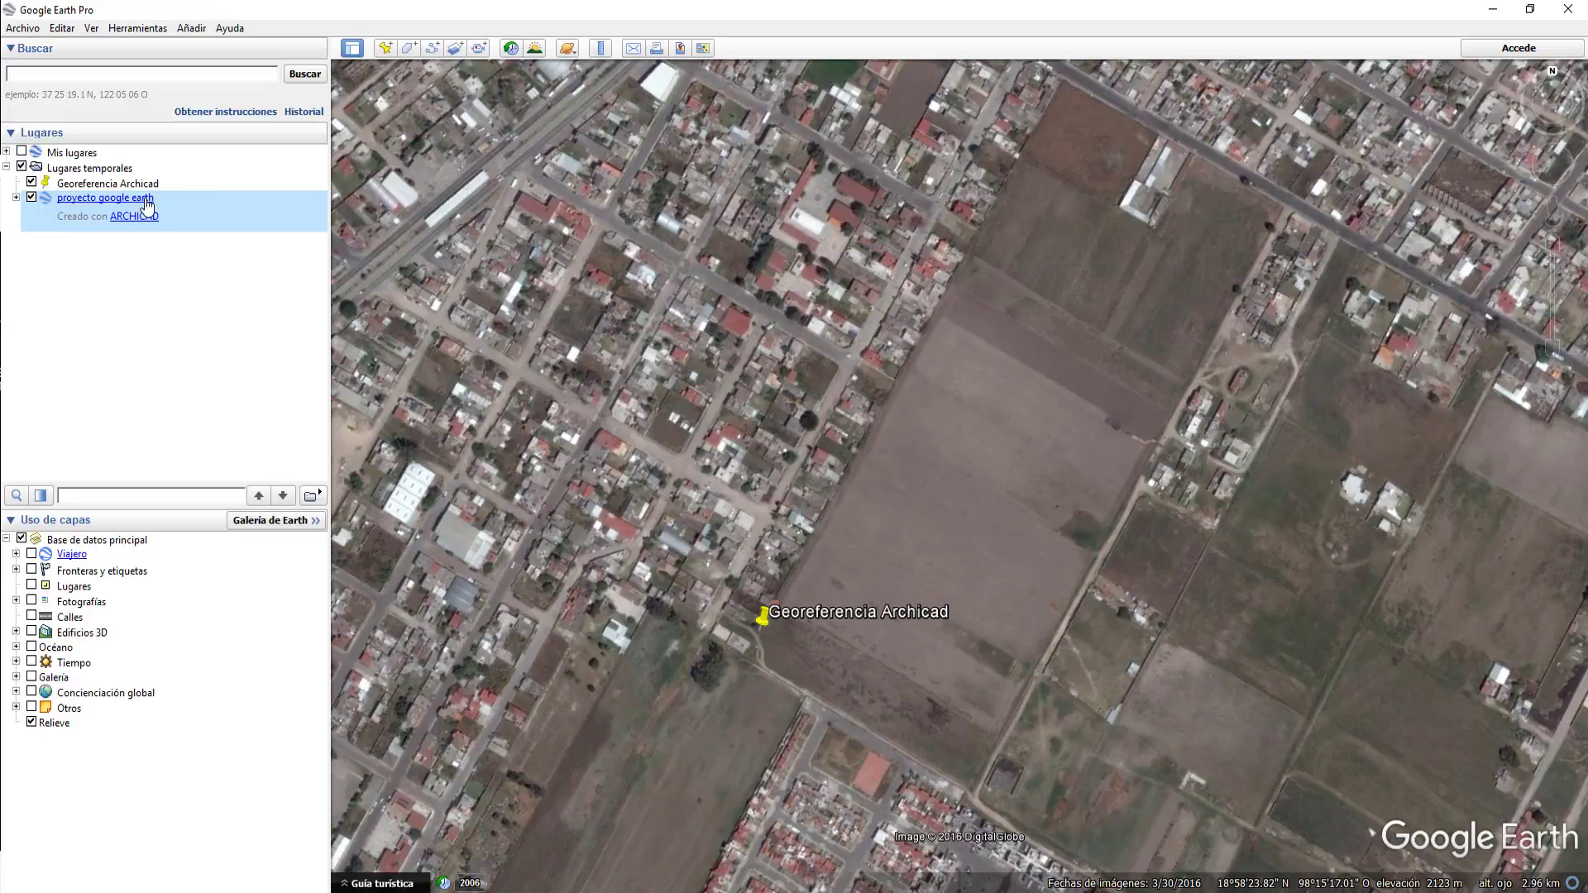
# Delete the old proyecto google earth place from Google Earth Pro's temporary places.
pyautogui.click(82, 217)
pyautogui.rightClick(79, 217)
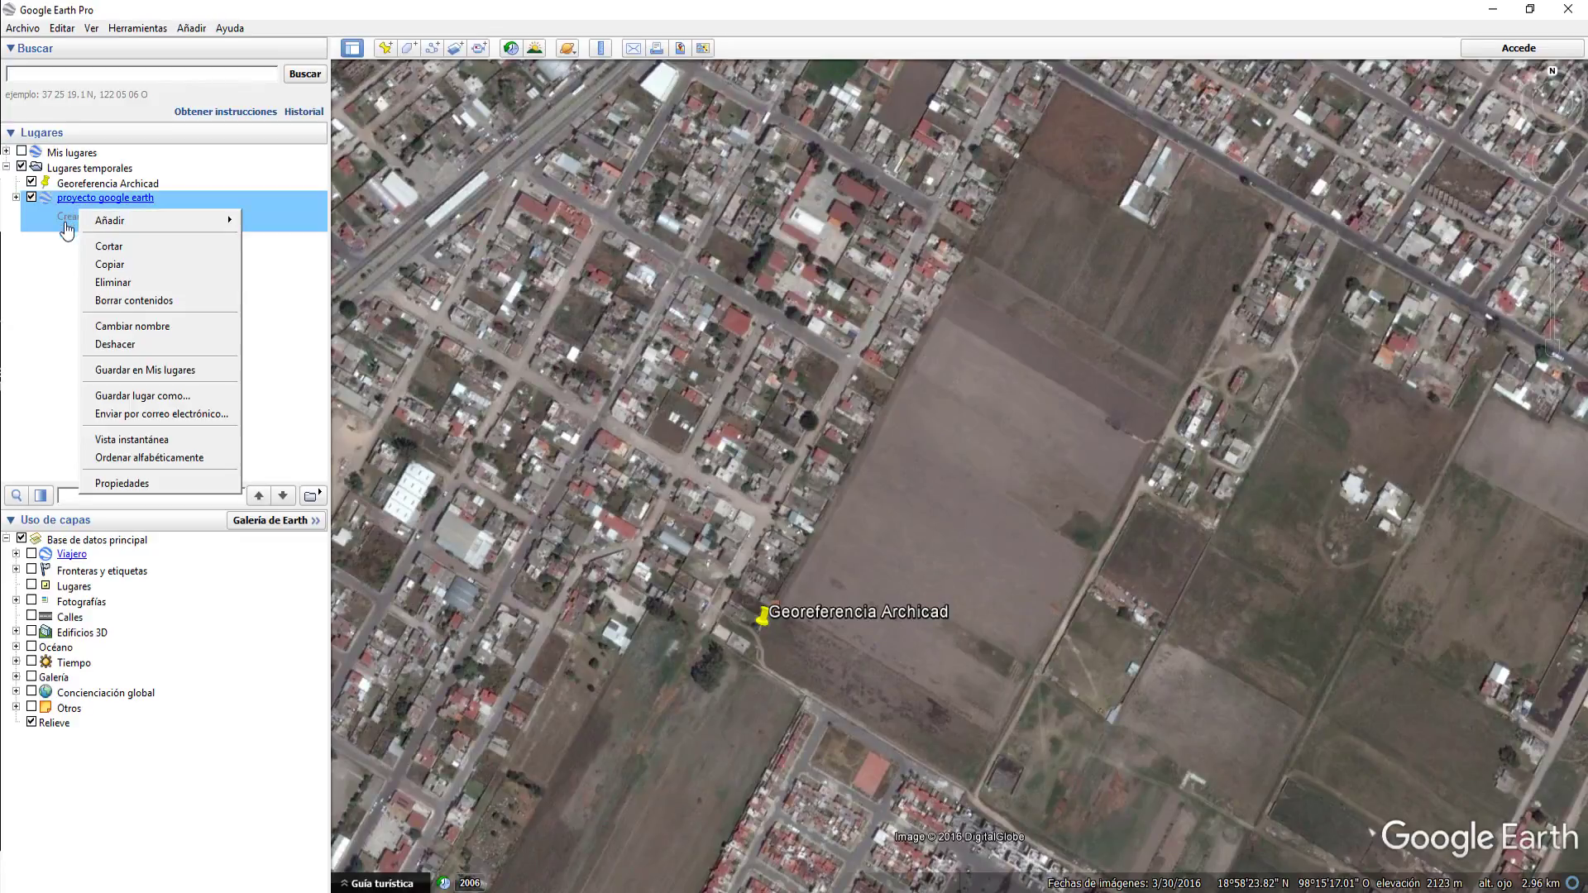
pyautogui.click(116, 282)
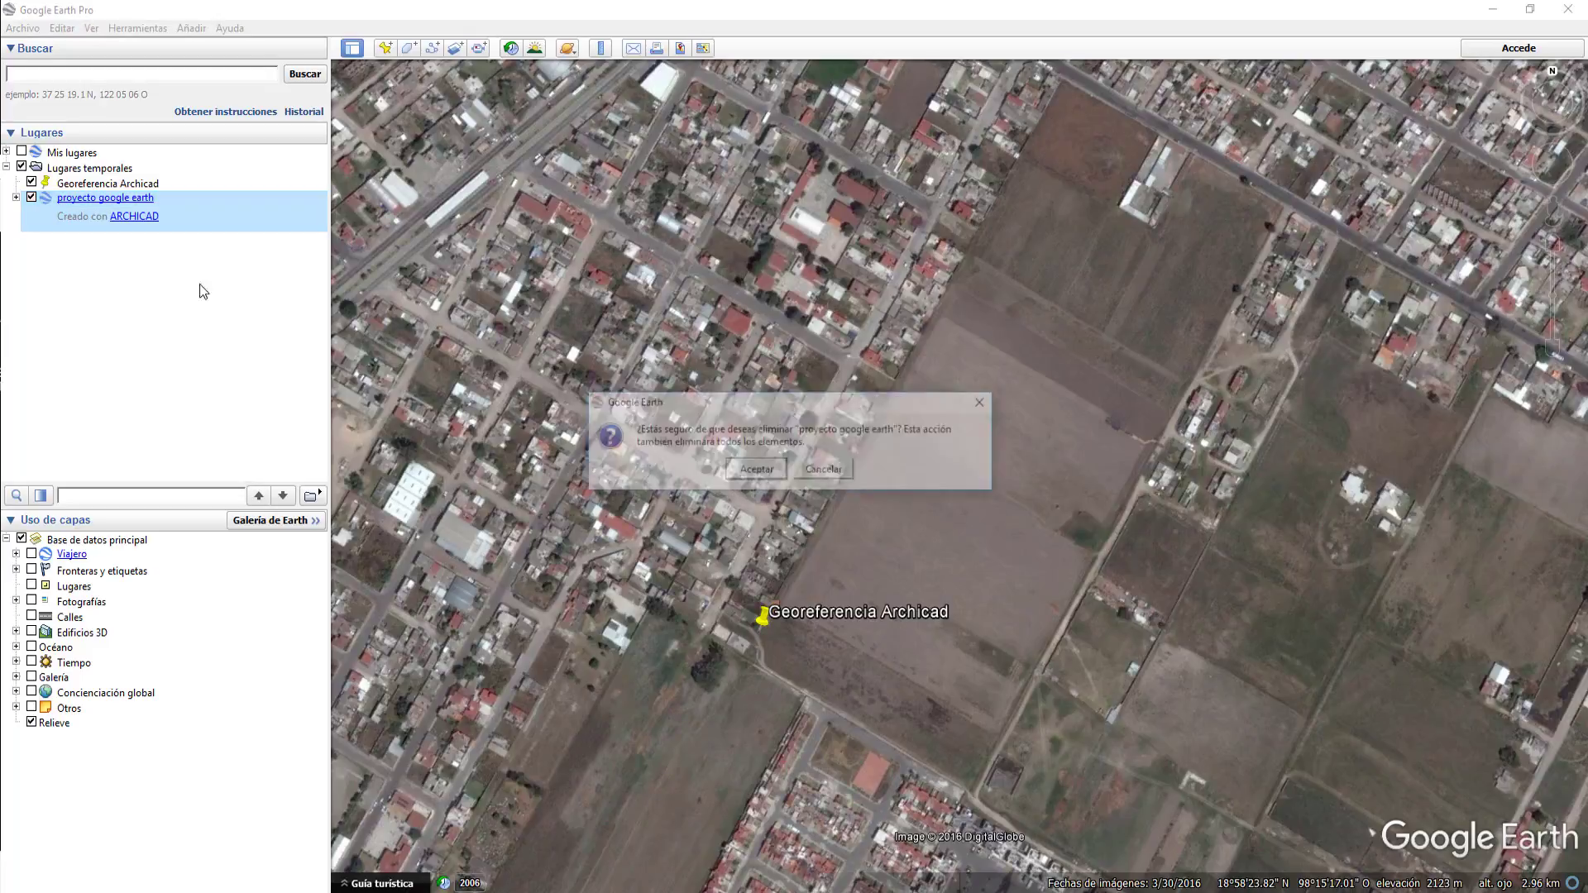
pyautogui.click(758, 472)
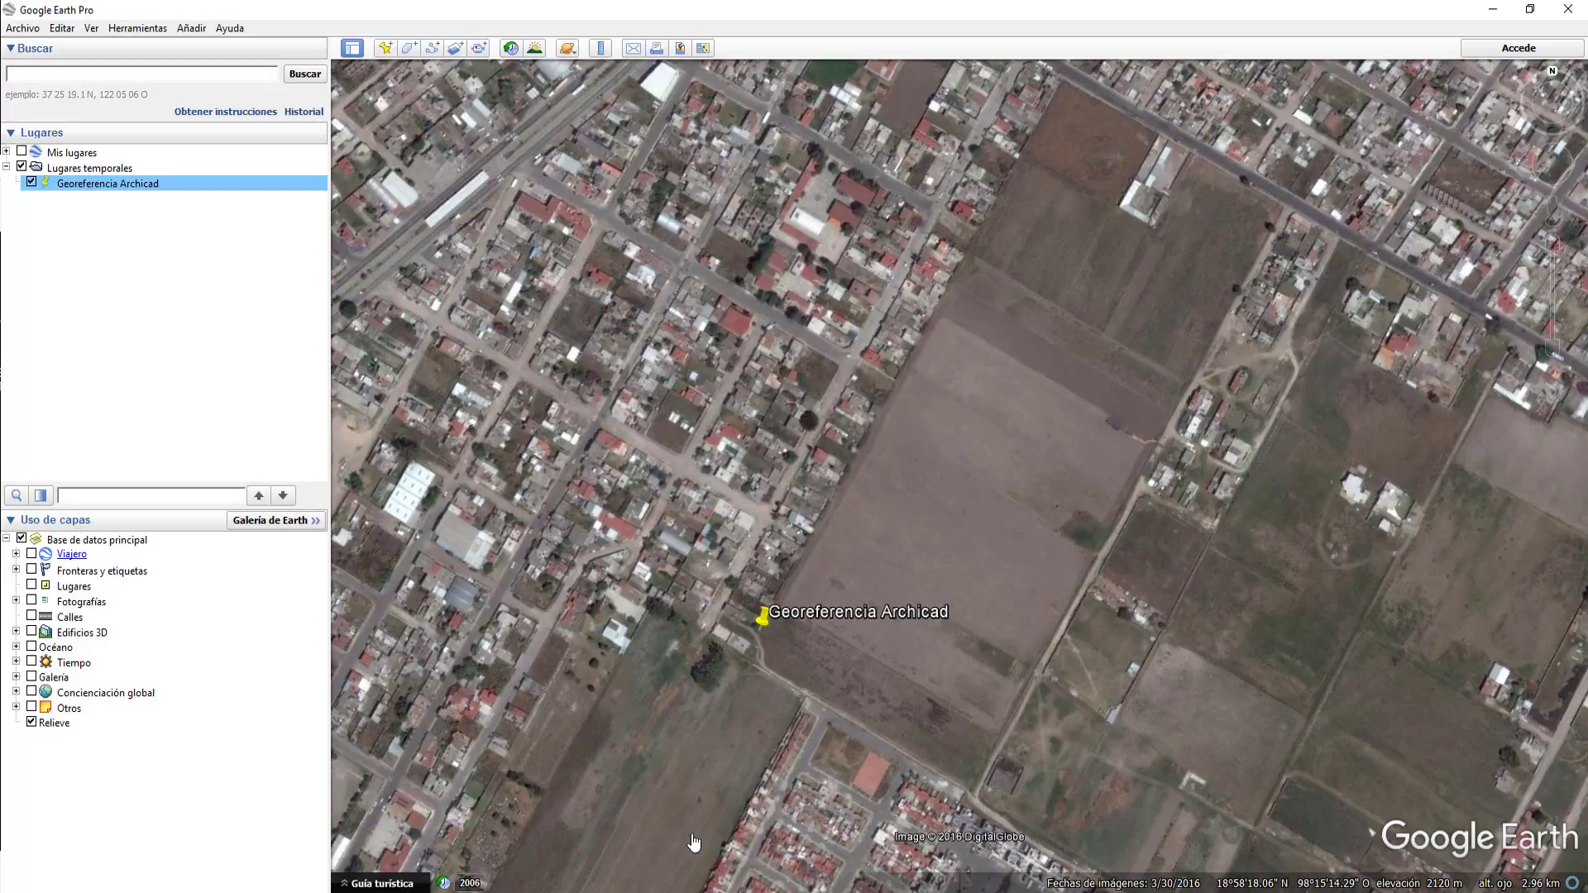
# Select proyecto google earth.kmz in the TUTORIALES folder.
pyautogui.hotkey('alt', 'Tab')
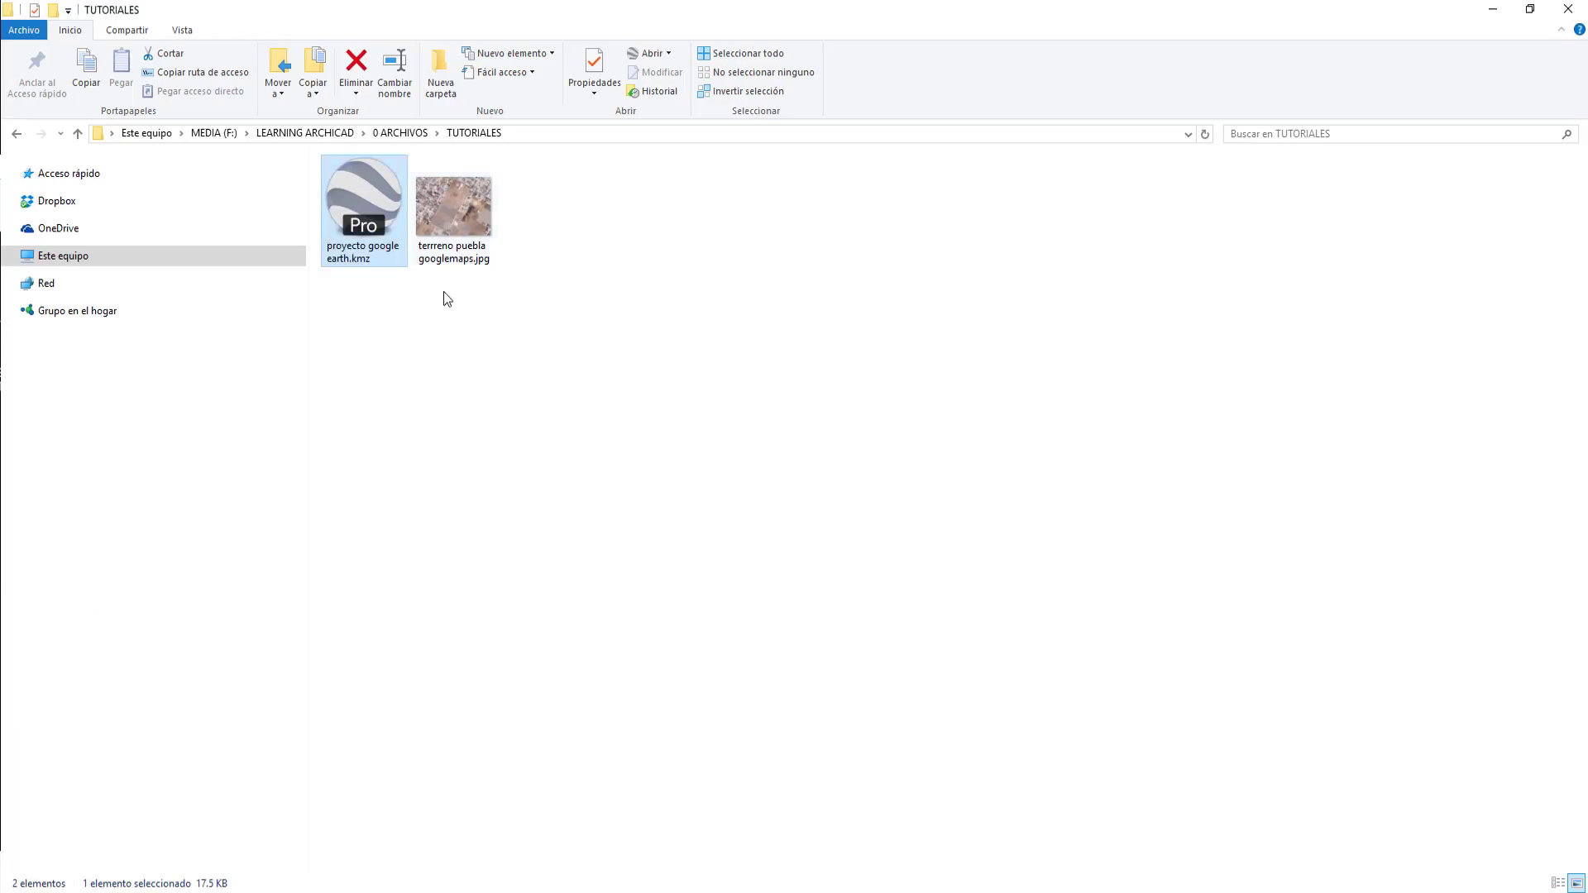
pyautogui.click(444, 309)
pyautogui.click(352, 193)
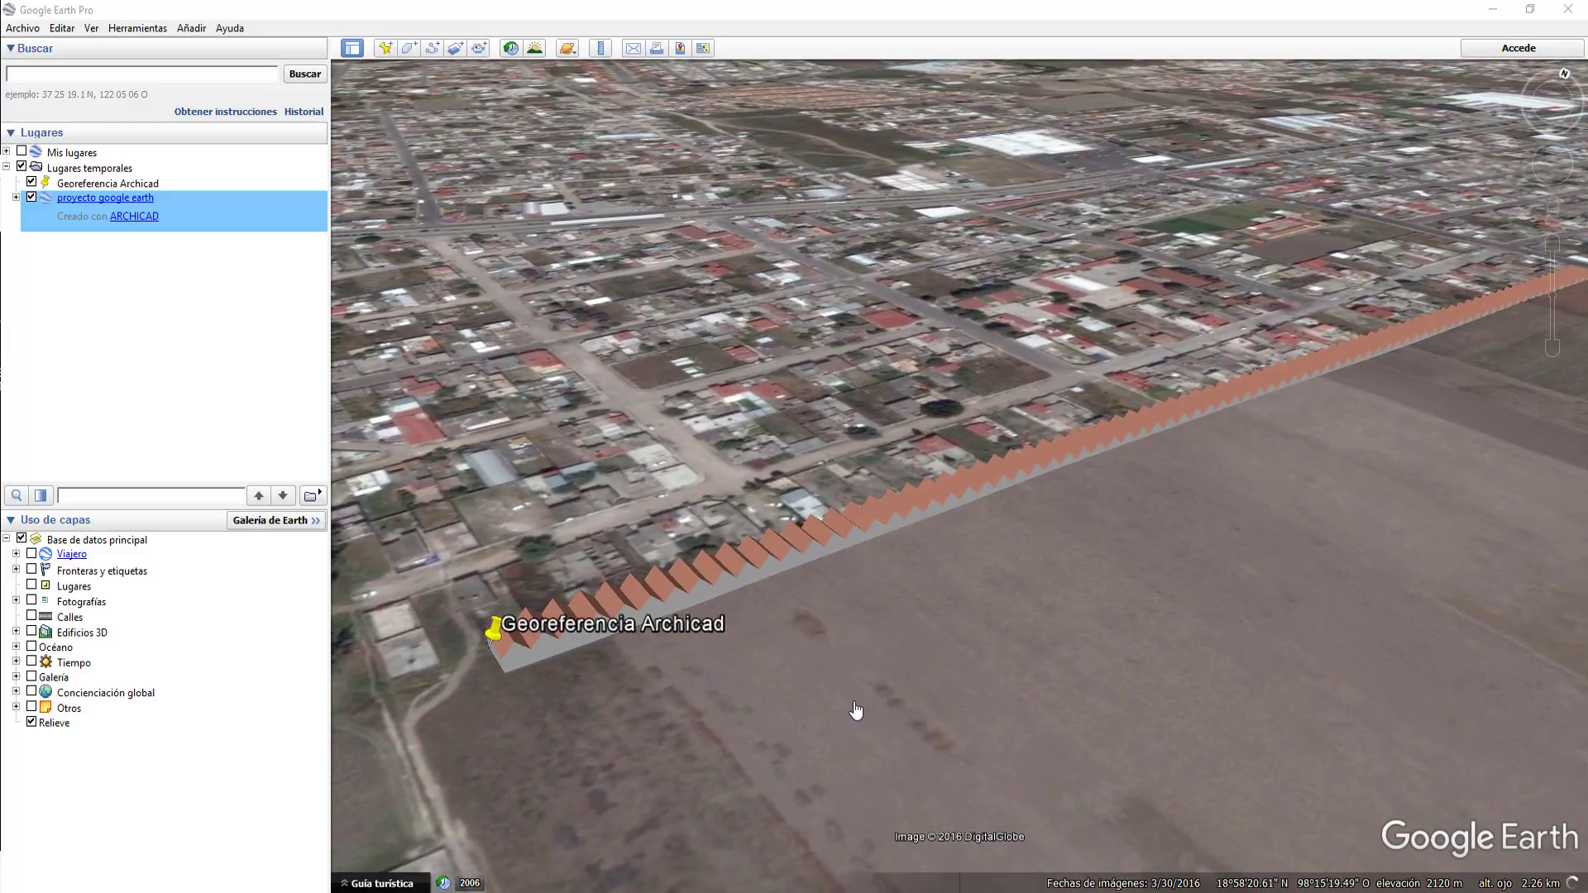
# Tilt, pan and zoom the 3D view to inspect the house row beside the Georeferencia Archicad placemark.
pyautogui.click(862, 705)
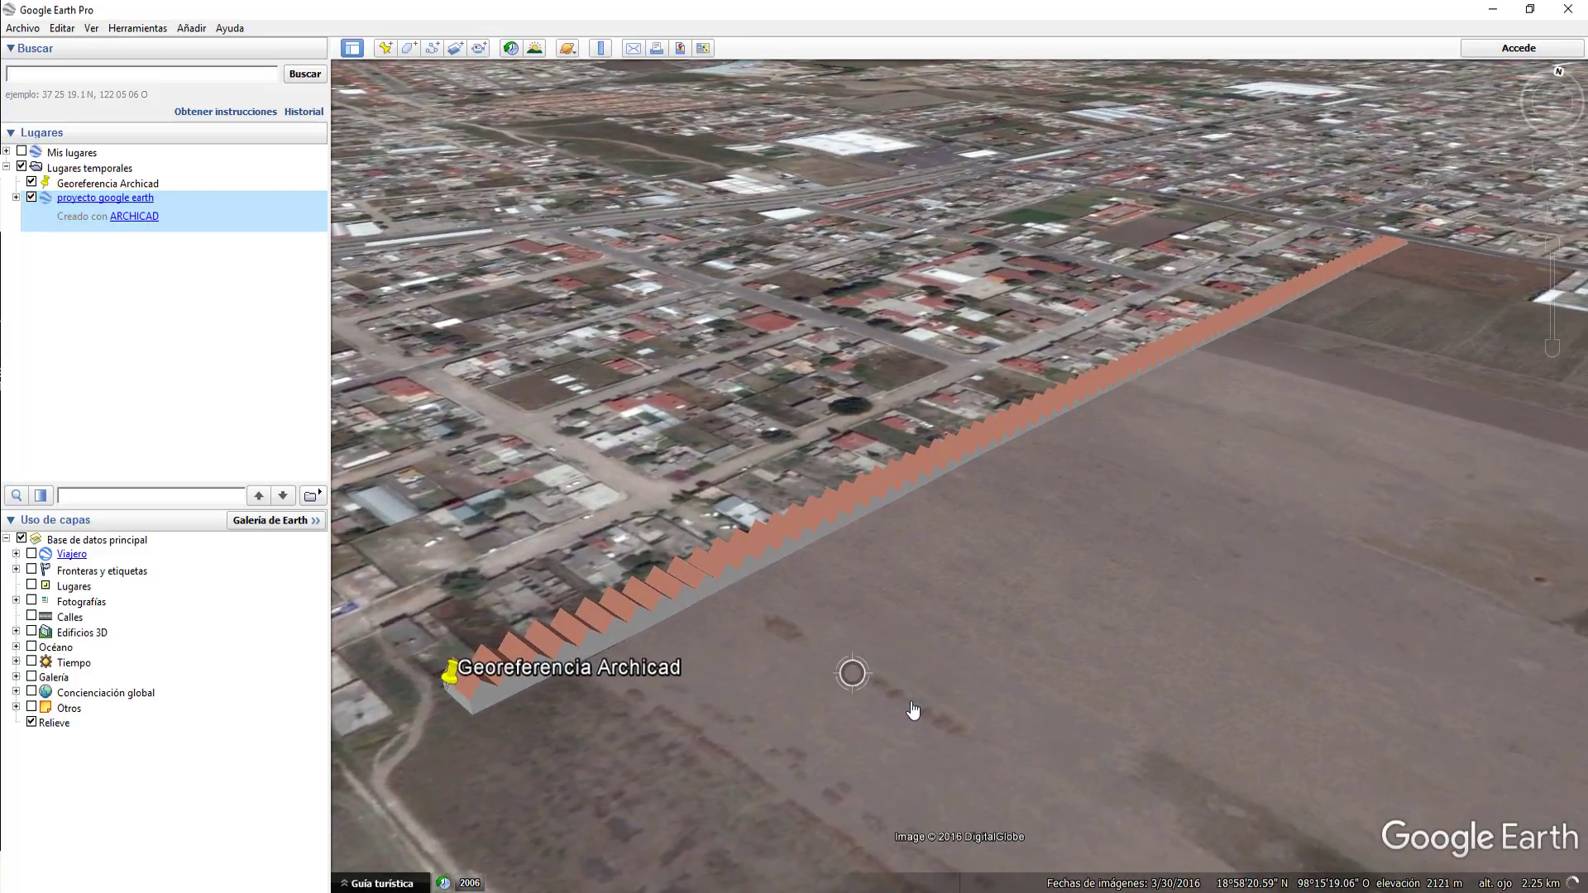
pyautogui.moveTo(914, 709)
pyautogui.mouseDown(button='middle')
pyautogui.moveTo(918, 812)
pyautogui.moveTo(1053, 798)
pyautogui.moveTo(911, 549)
pyautogui.mouseUp(button='middle')
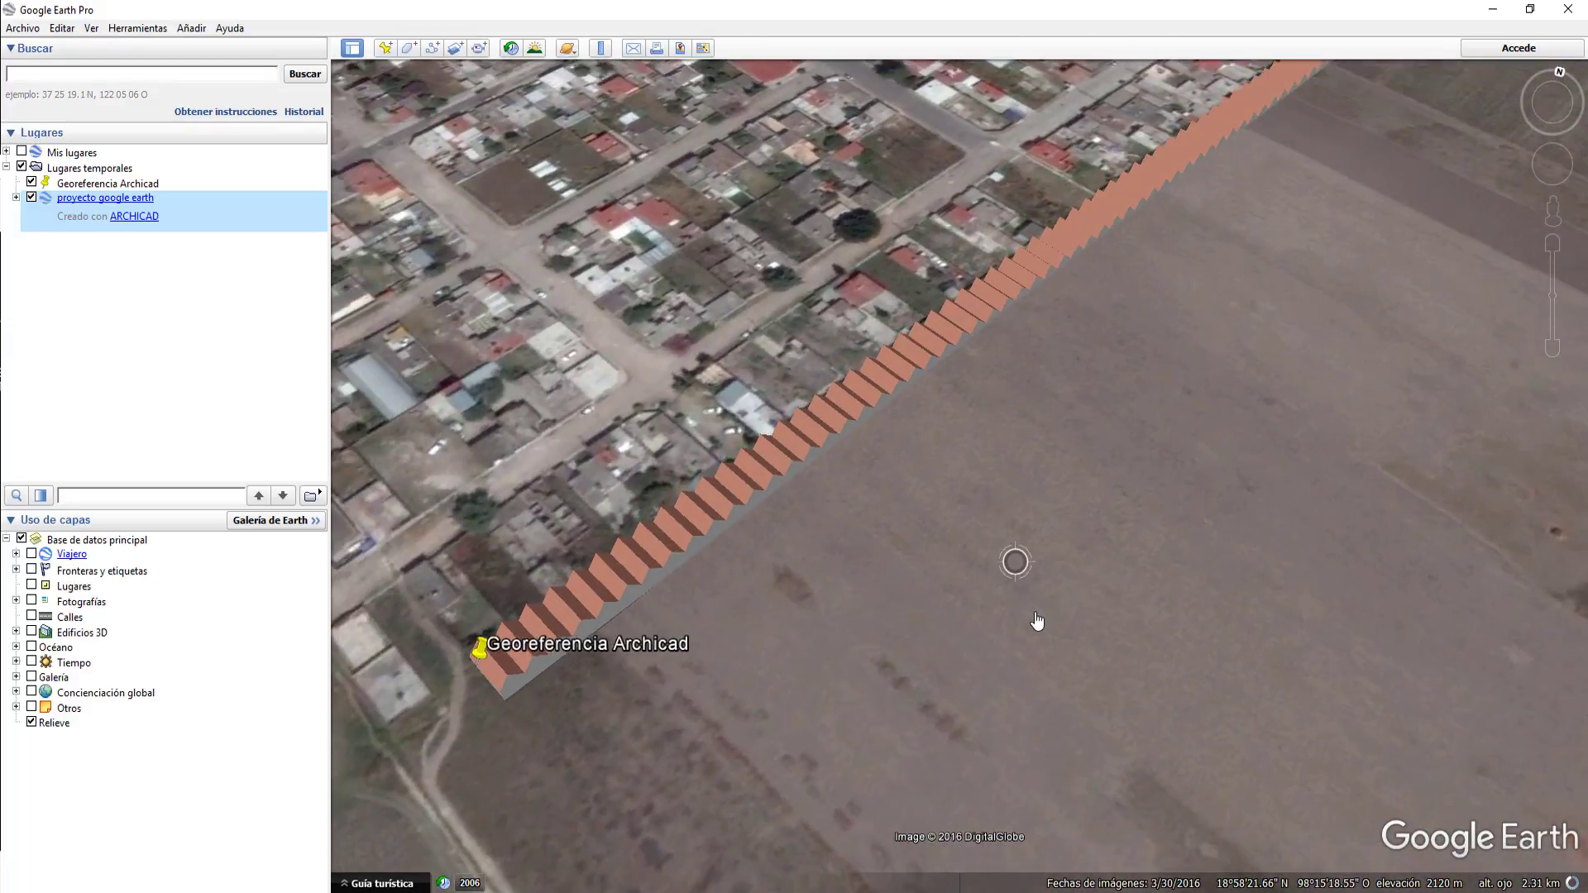
pyautogui.moveTo(1037, 620)
pyautogui.mouseDown(button='middle')
pyautogui.moveTo(1106, 457)
pyautogui.moveTo(1010, 391)
pyautogui.moveTo(1095, 361)
pyautogui.mouseUp(button='middle')
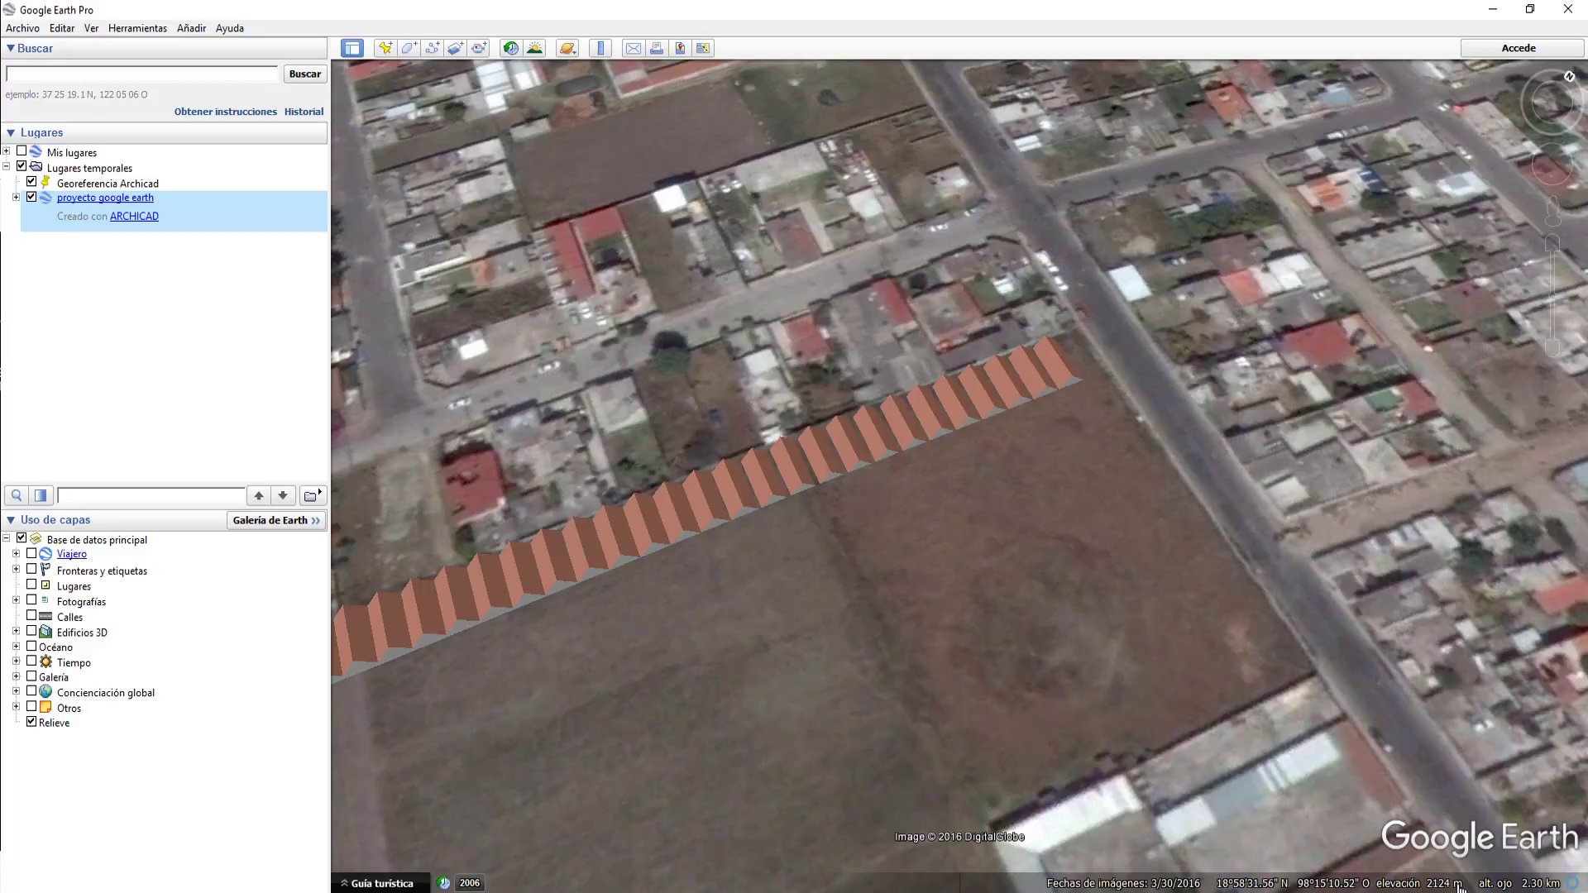
pyautogui.scroll(-5, 1049, 574)
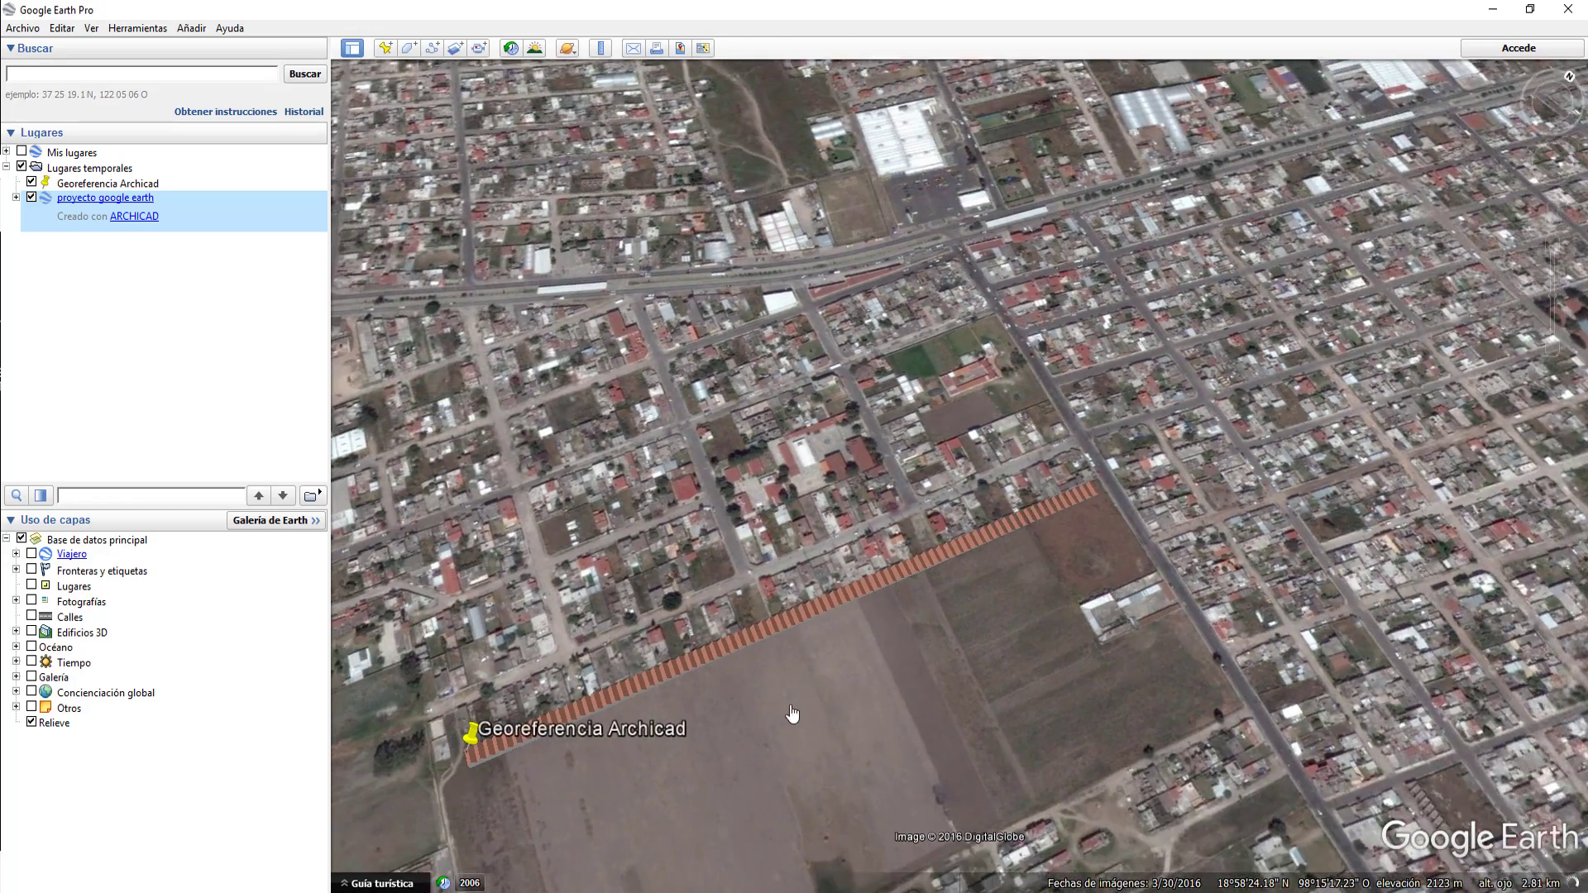
pyautogui.moveTo(742, 746); pyautogui.dragTo(1050, 662)
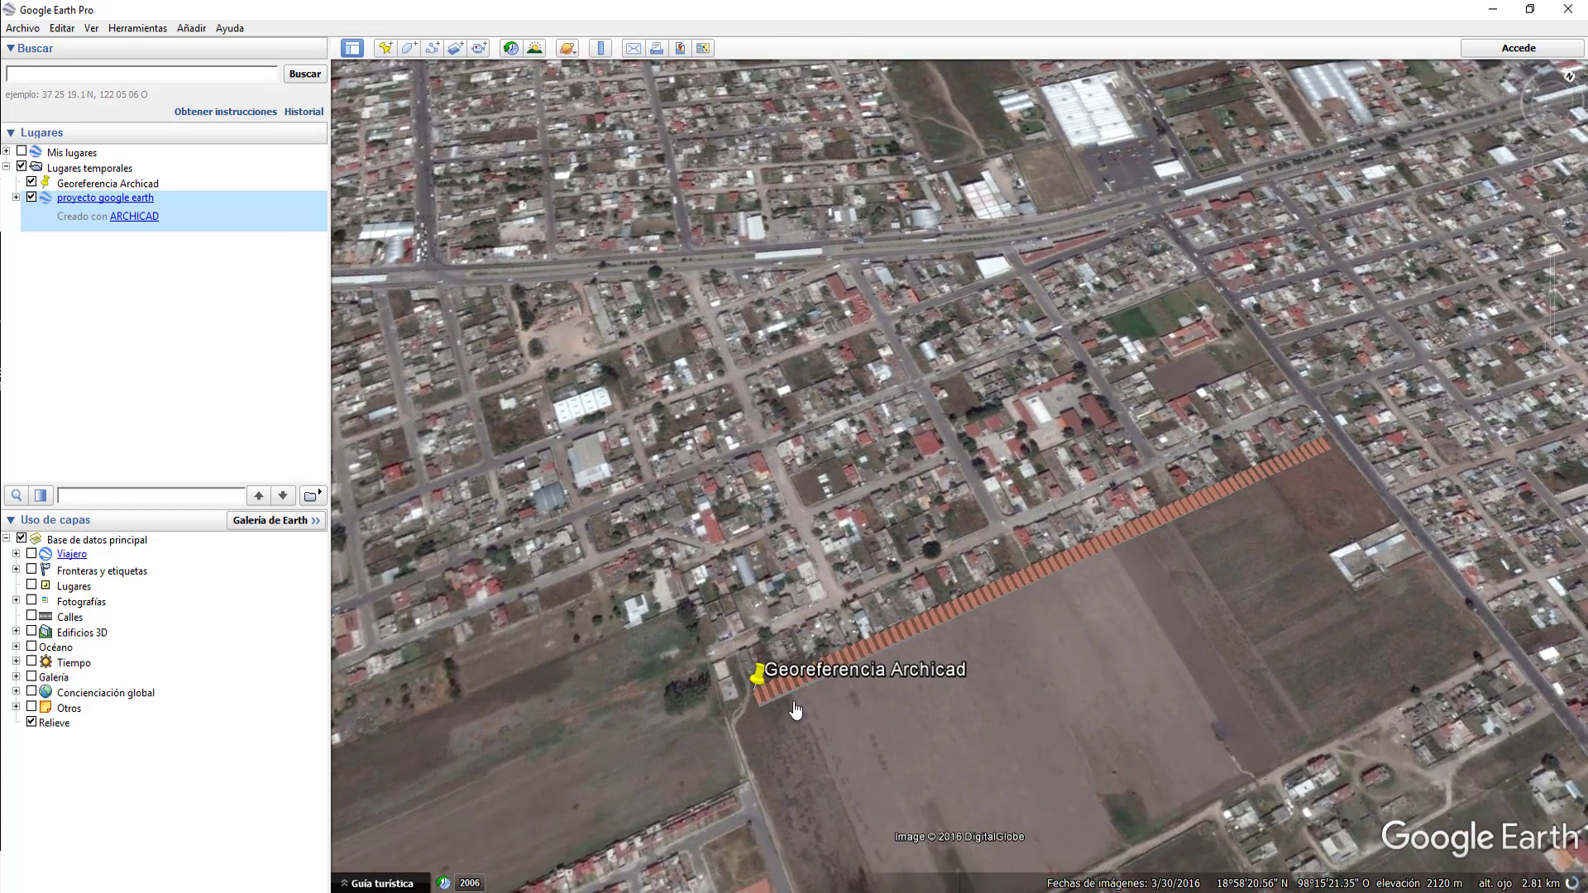
pyautogui.scroll(3, 750, 716)
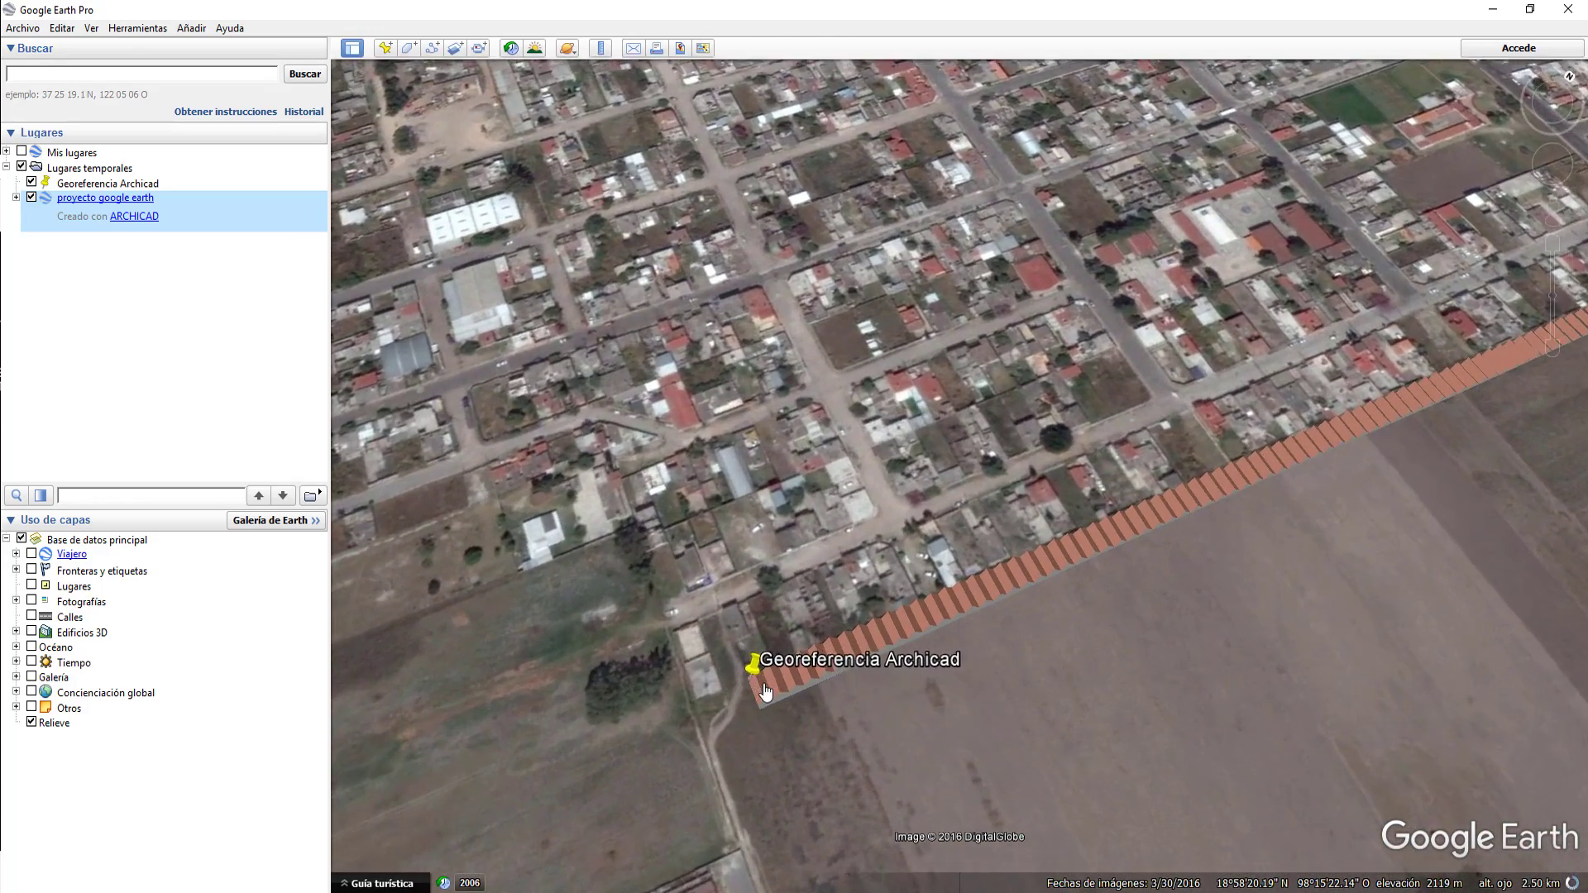
pyautogui.scroll(1, 748, 691)
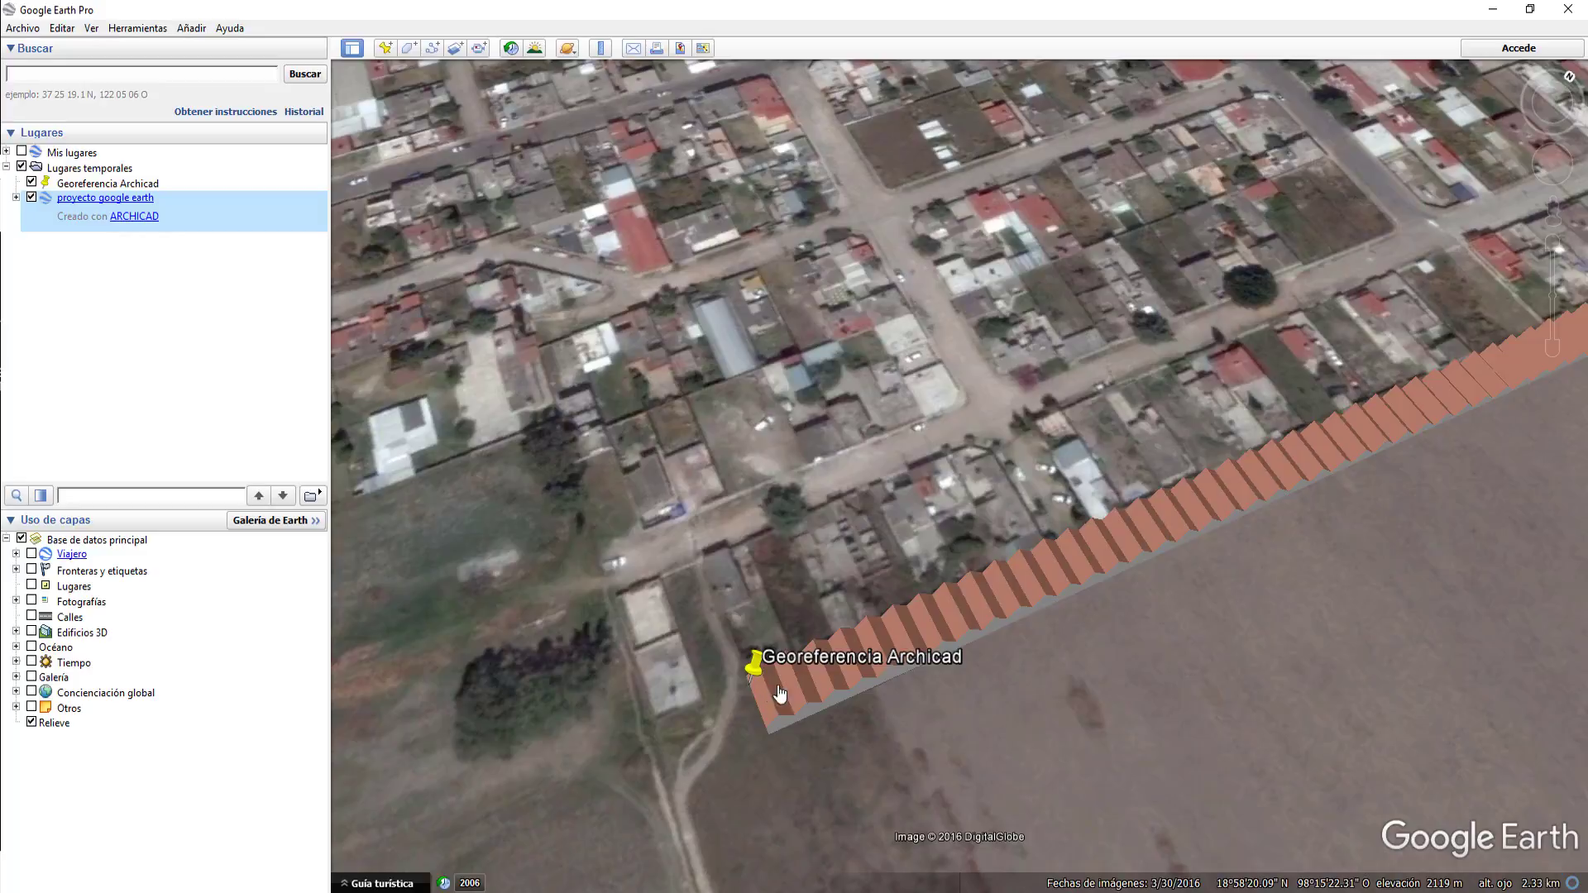
pyautogui.moveTo(1104, 624); pyautogui.dragTo(1290, 699, button='middle')
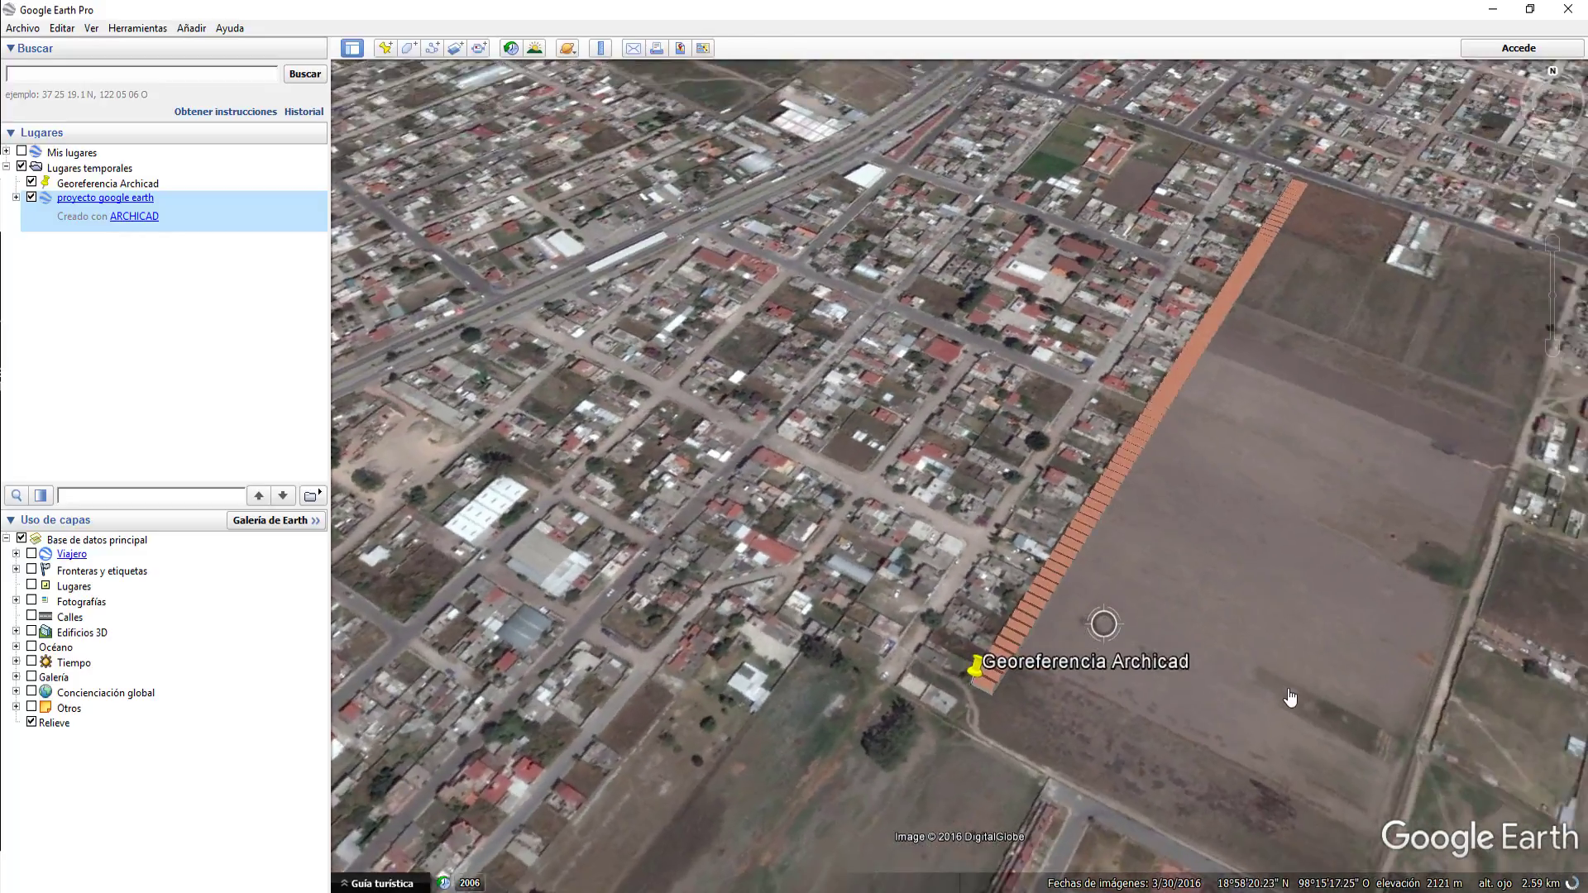
pyautogui.moveTo(1170, 699)
pyautogui.mouseDown(button='middle')
pyautogui.moveTo(1172, 771)
pyautogui.moveTo(1329, 298)
pyautogui.moveTo(1306, 215)
pyautogui.mouseUp(button='middle')
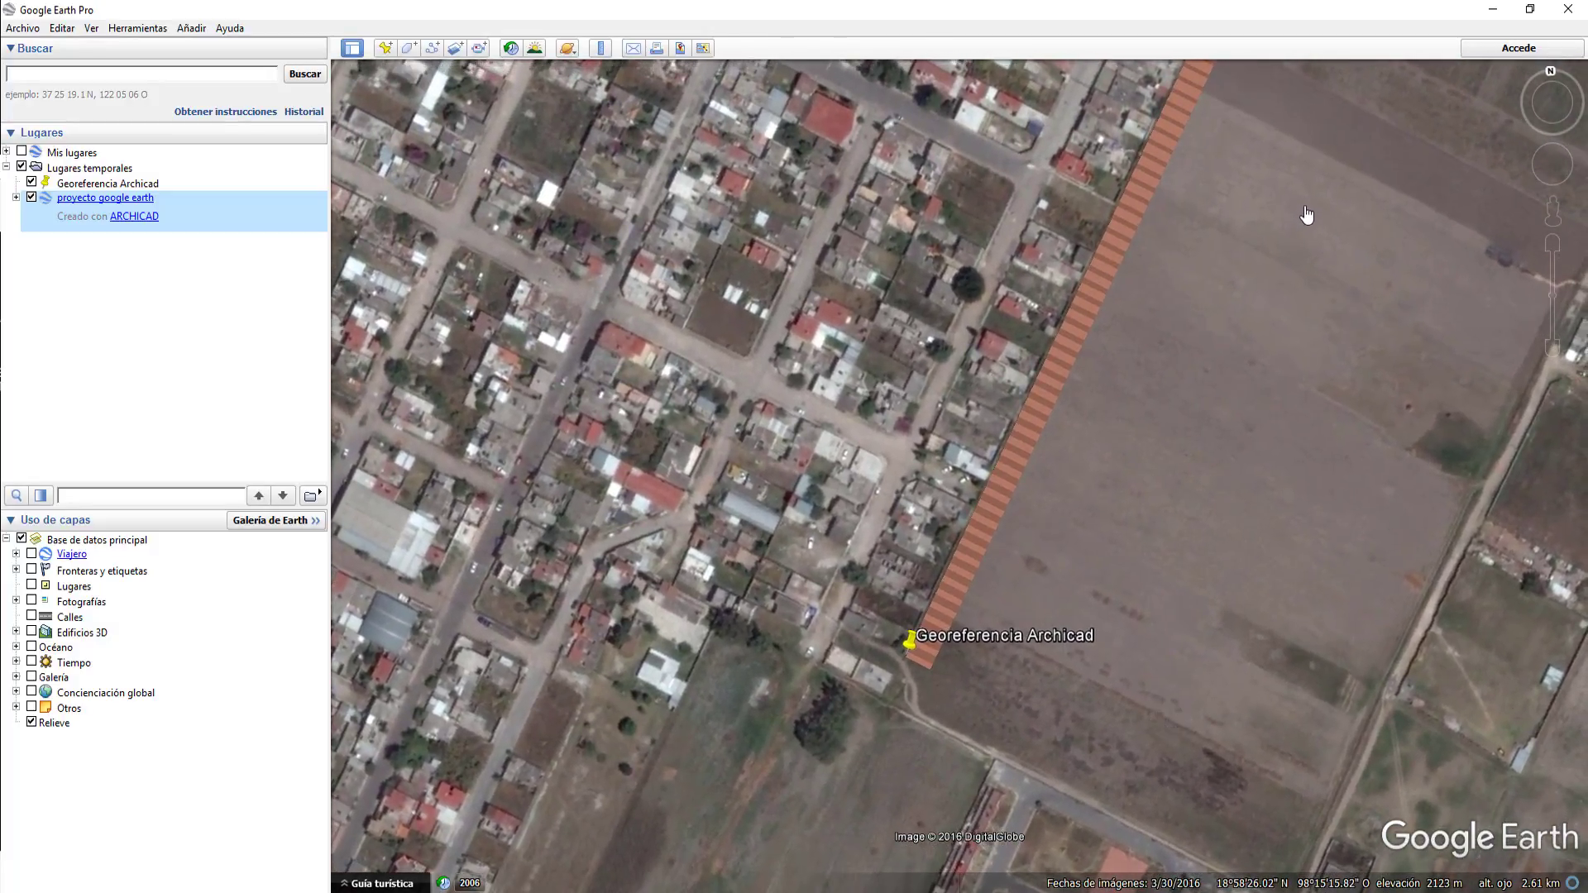
pyautogui.moveTo(1307, 215); pyautogui.dragTo(958, 756)
pyautogui.scroll(3, 1067, 235)
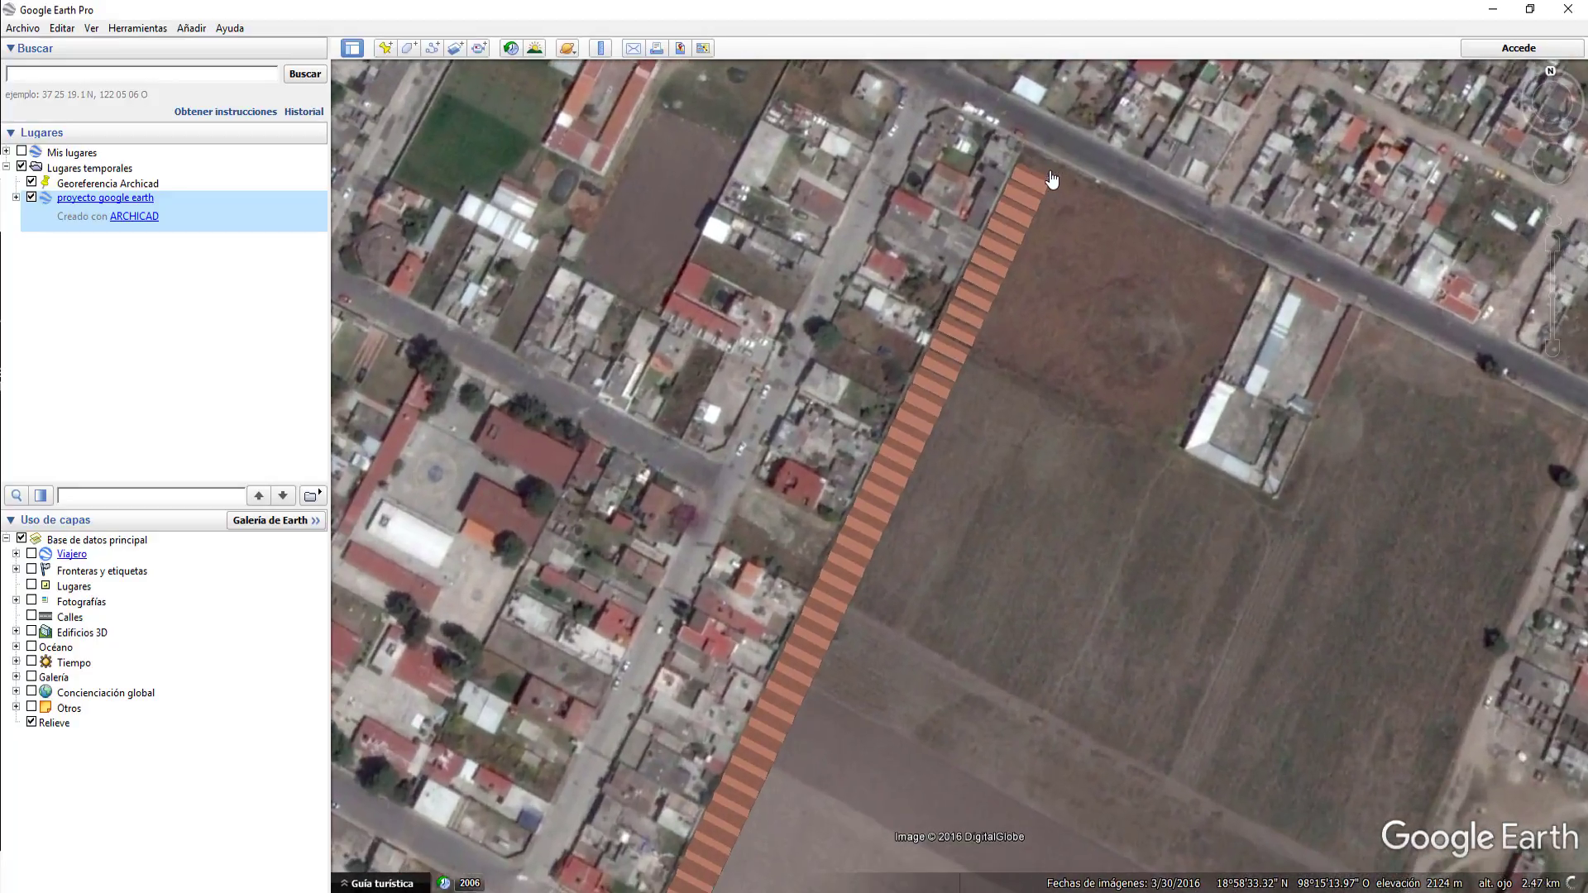
pyautogui.moveTo(1051, 179); pyautogui.dragTo(807, 494, button='middle')
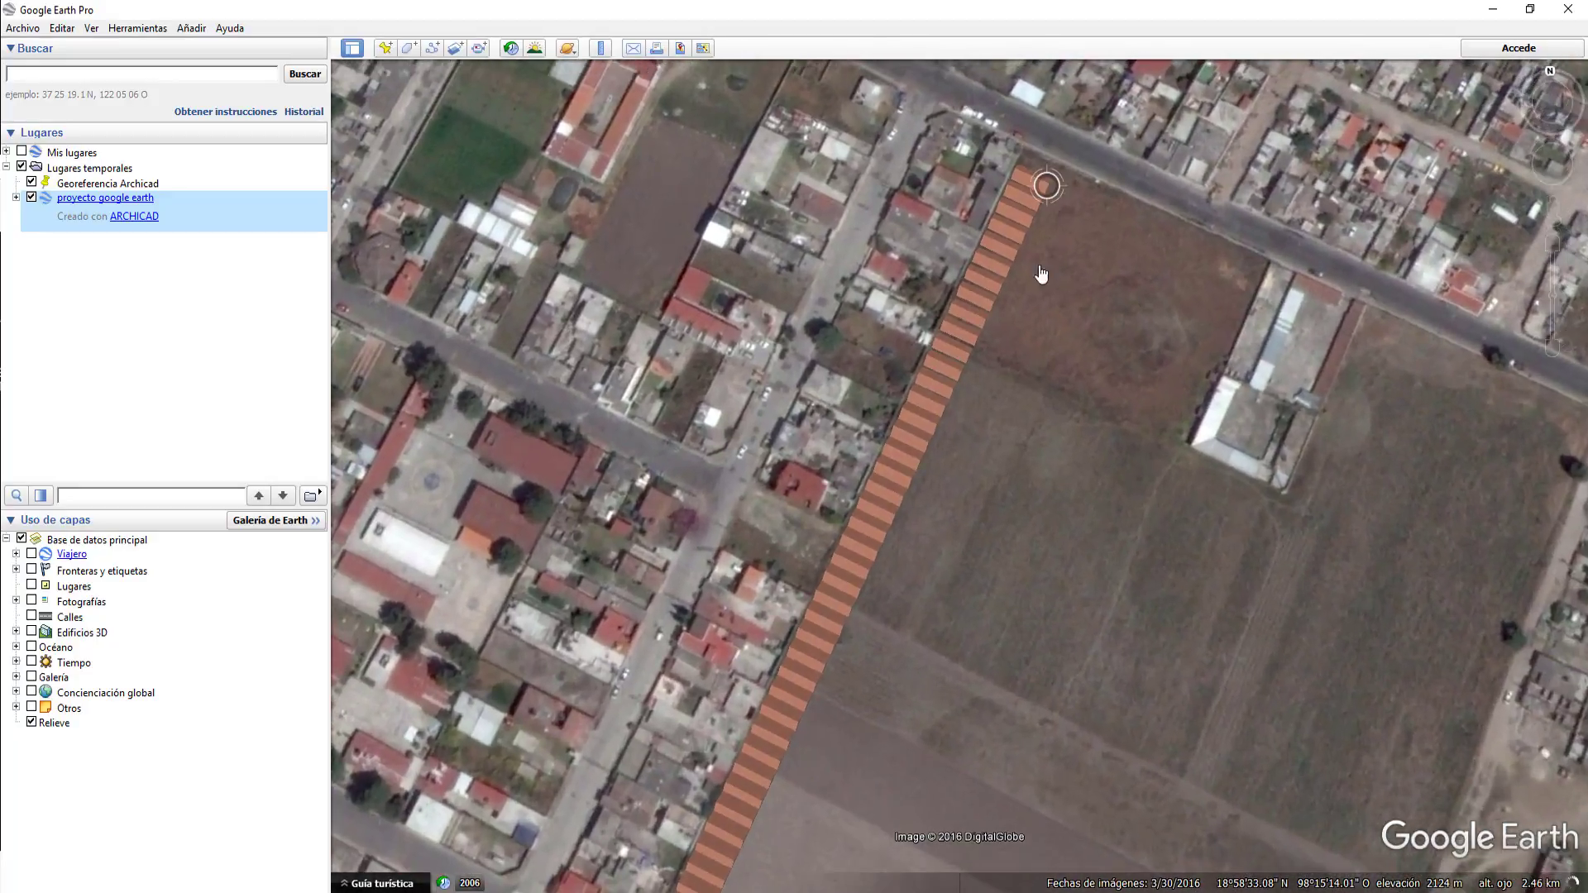
pyautogui.moveTo(844, 282)
pyautogui.mouseDown(button='middle')
pyautogui.moveTo(851, 248)
pyautogui.moveTo(908, 269)
pyautogui.moveTo(1023, 258)
pyautogui.moveTo(1010, 195)
pyautogui.mouseUp(button='middle')
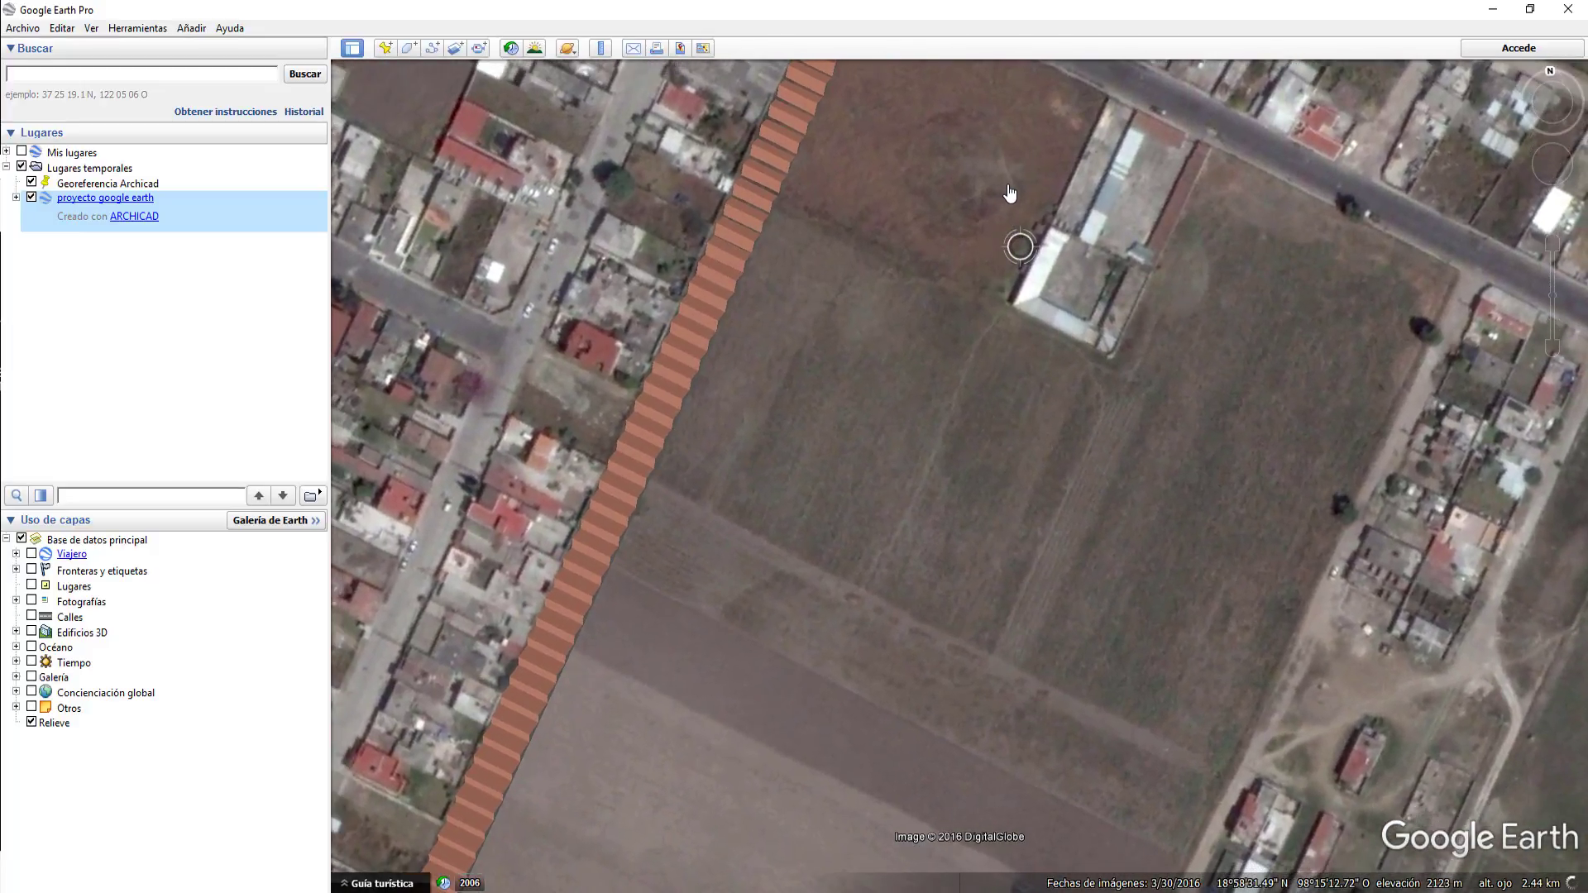
pyautogui.moveTo(975, 237); pyautogui.dragTo(925, 472)
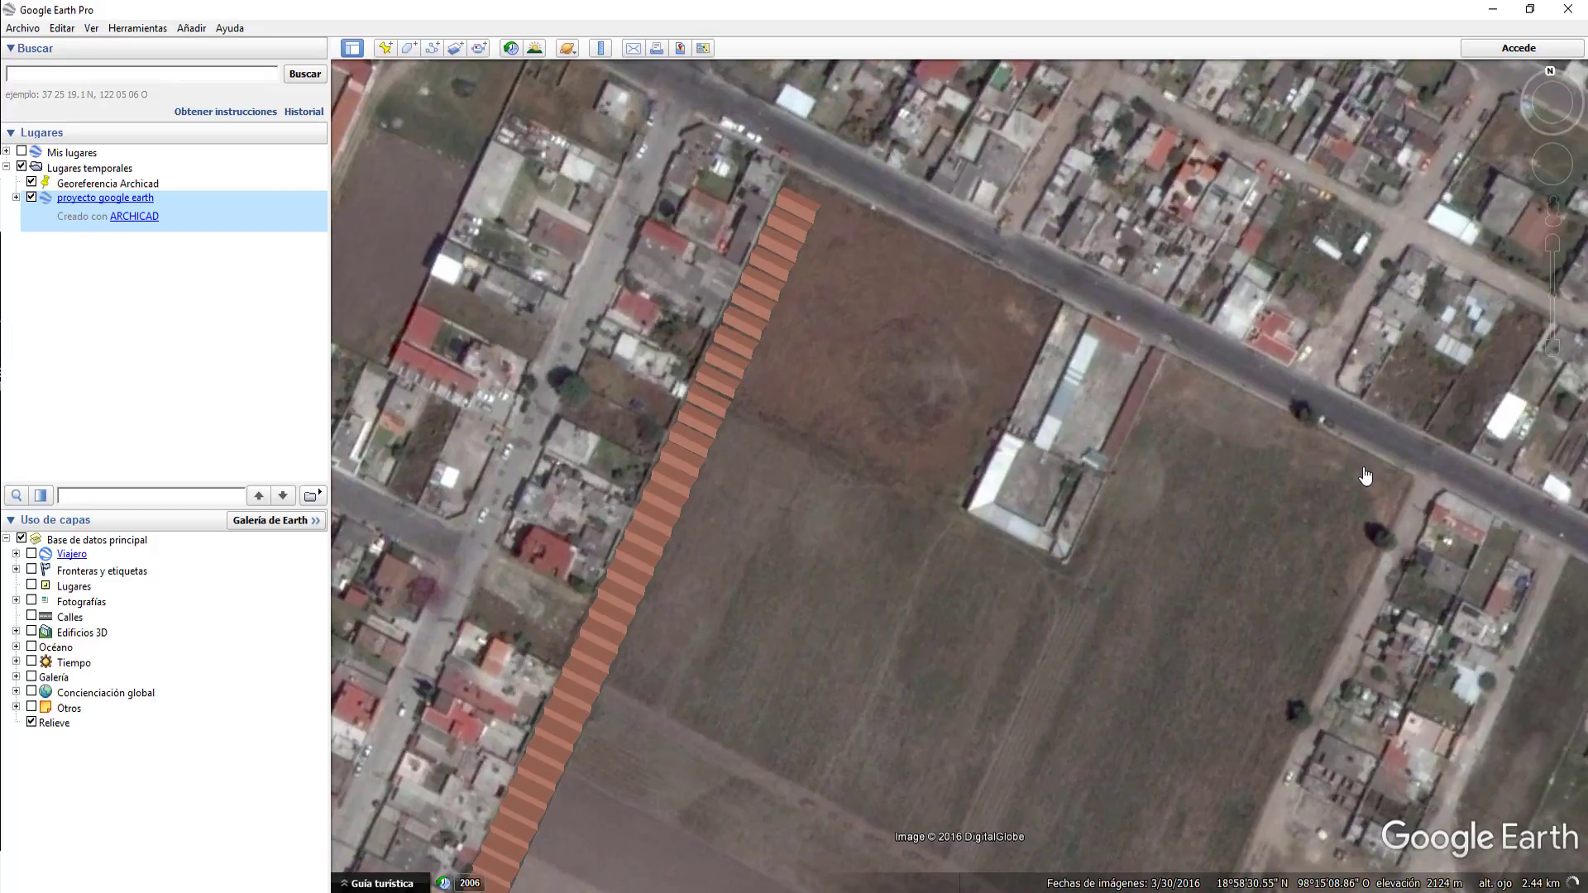
pyautogui.scroll(-2, 1110, 490)
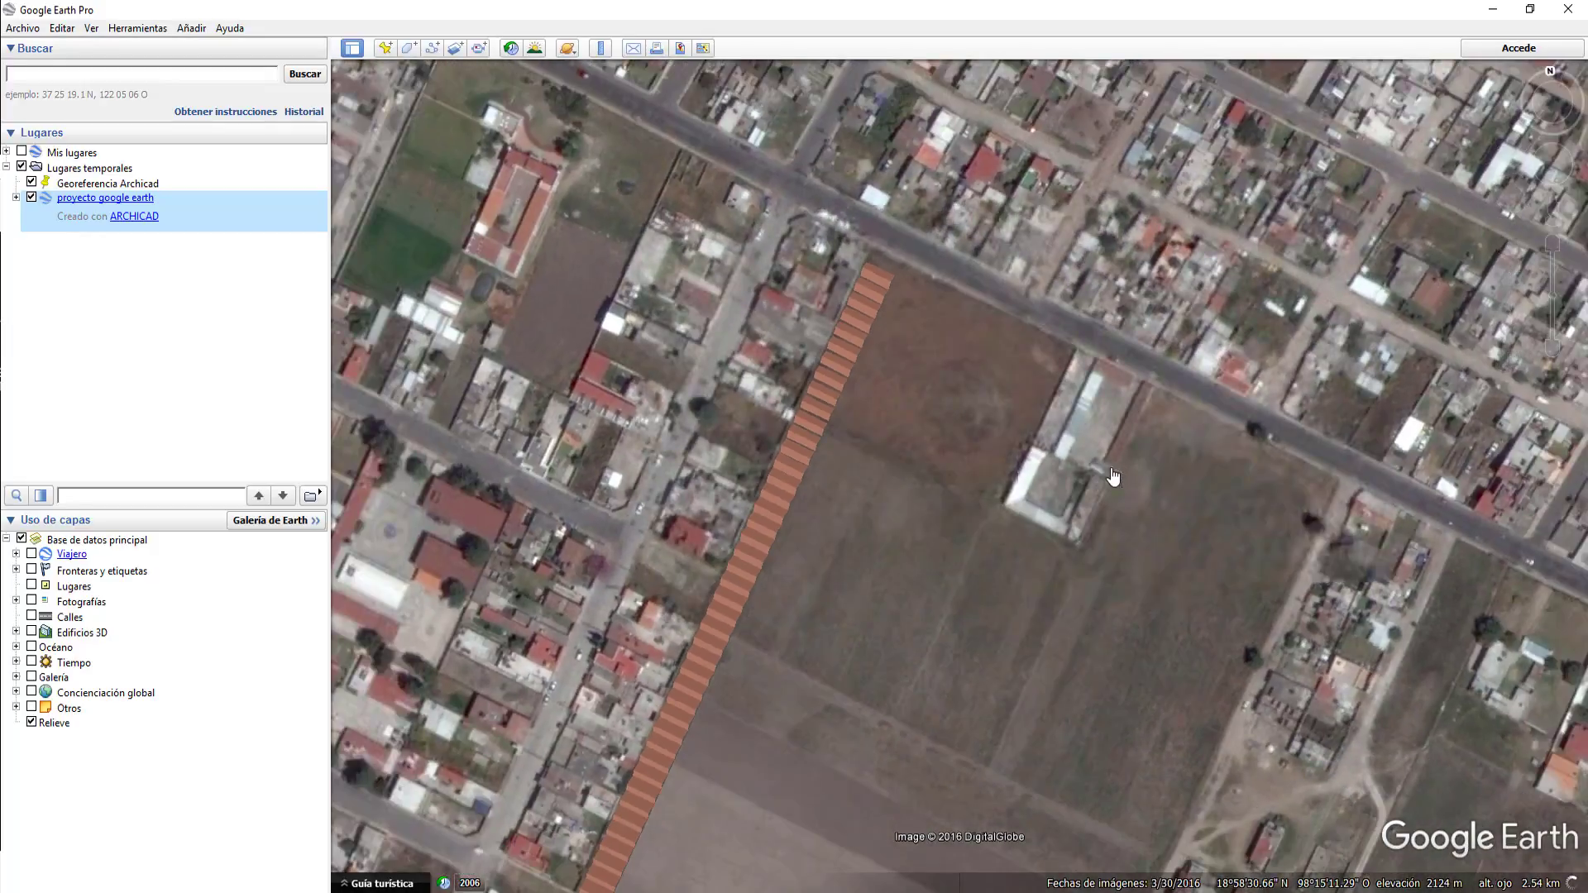
pyautogui.moveTo(941, 720); pyautogui.dragTo(832, 600)
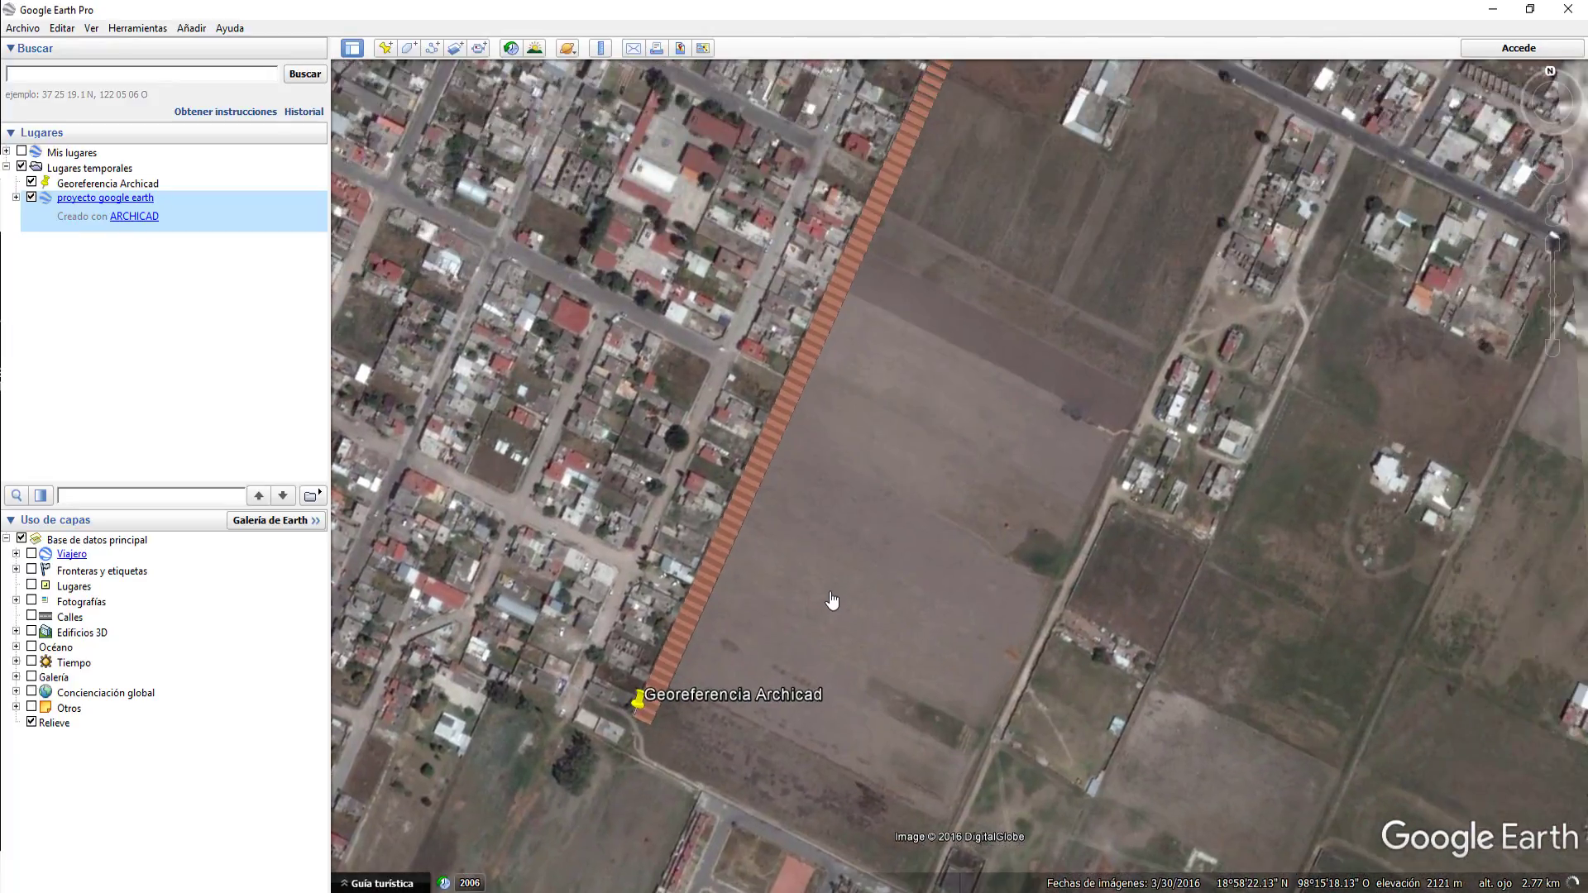
pyautogui.moveTo(904, 406); pyautogui.dragTo(899, 453)
pyautogui.scroll(-1, 898, 447)
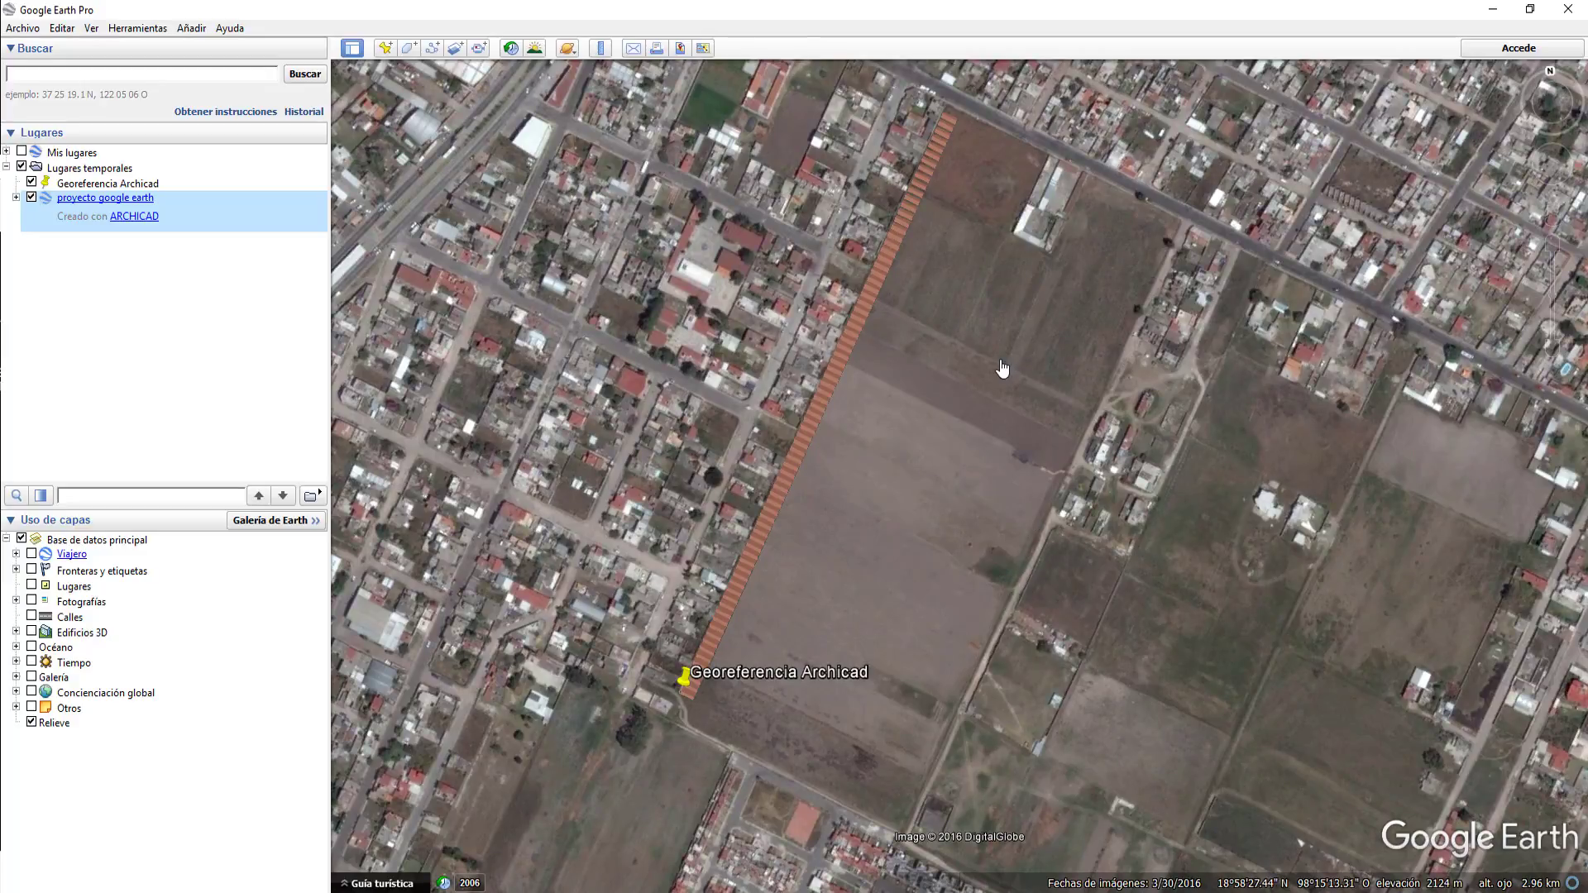
pyautogui.moveTo(952, 405); pyautogui.dragTo(941, 370, button='middle')
pyautogui.scroll(3, 942, 370)
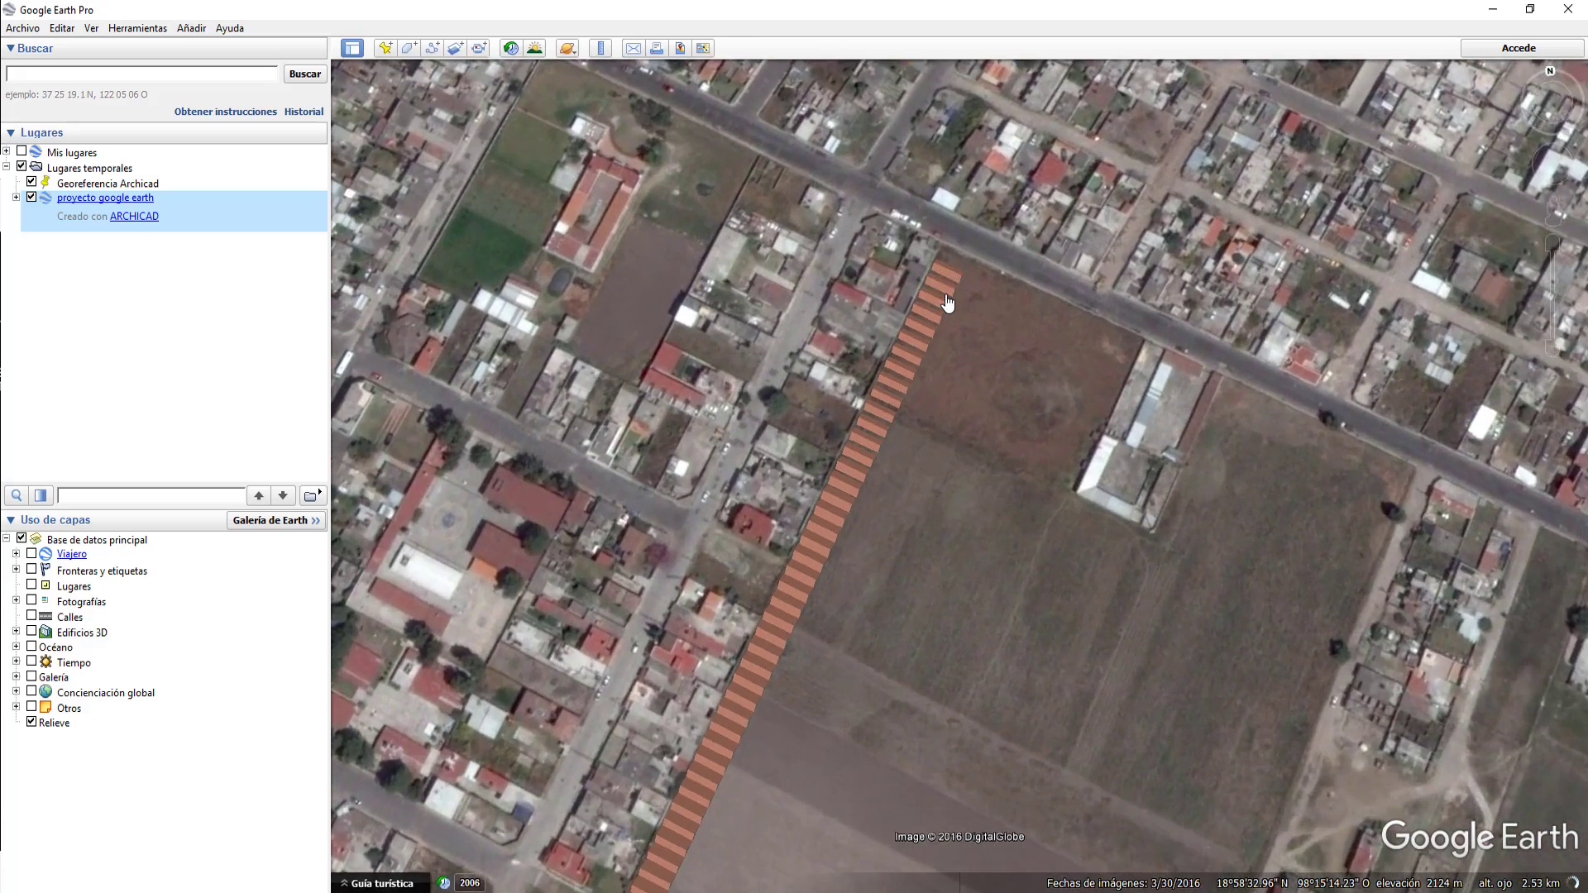
pyautogui.moveTo(948, 304)
pyautogui.mouseDown(button='middle')
pyautogui.moveTo(930, 474)
pyautogui.moveTo(843, 620)
pyautogui.moveTo(970, 356)
pyautogui.mouseUp(button='middle')
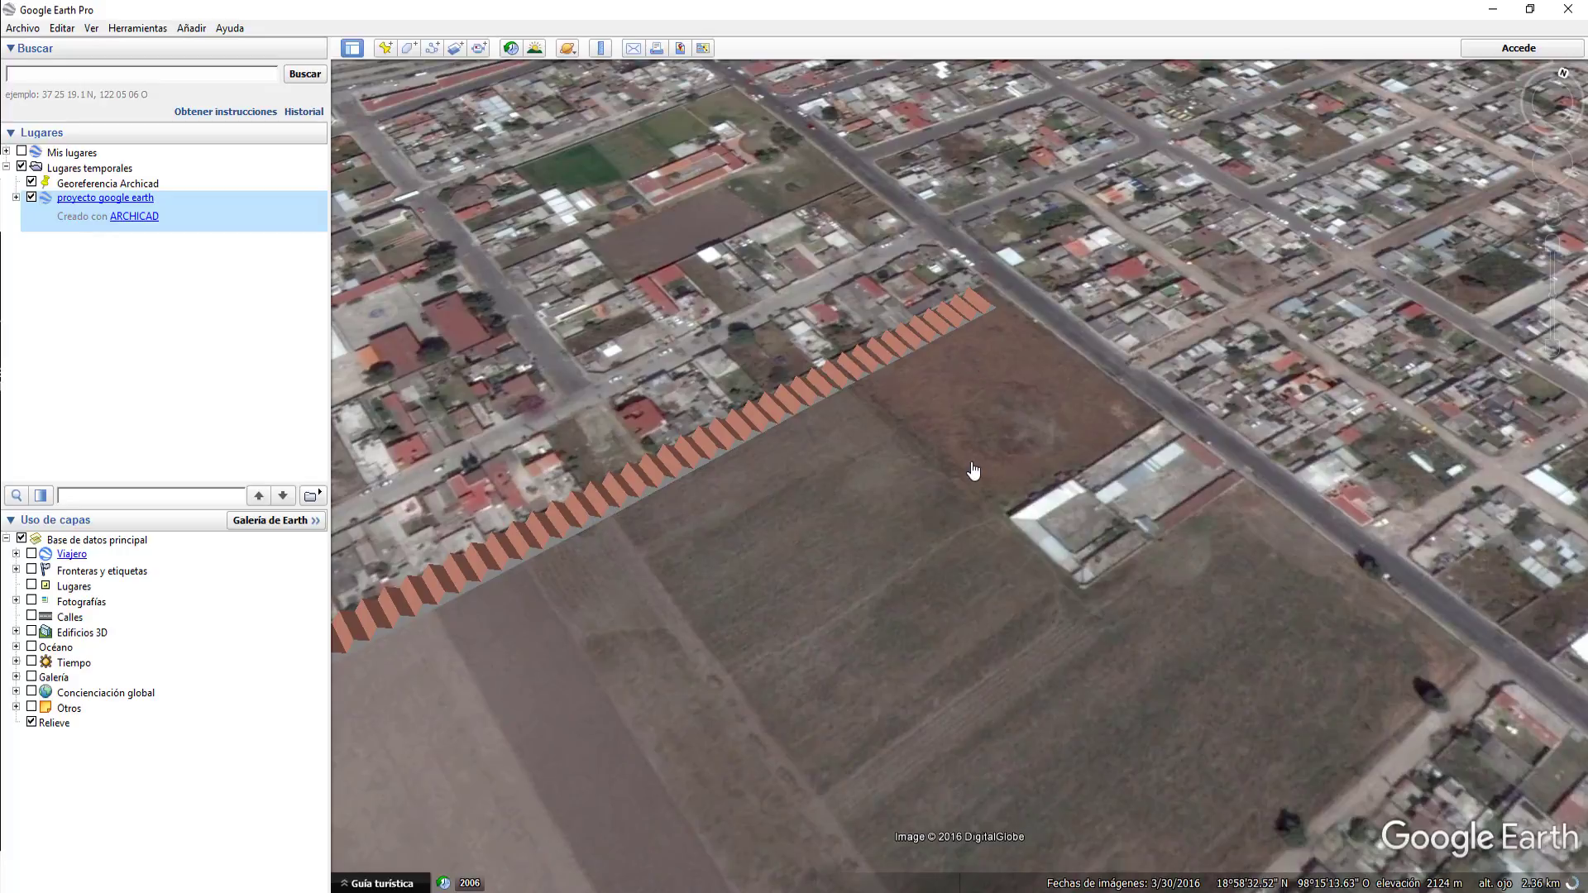
pyautogui.moveTo(972, 471); pyautogui.dragTo(1093, 225, button='middle')
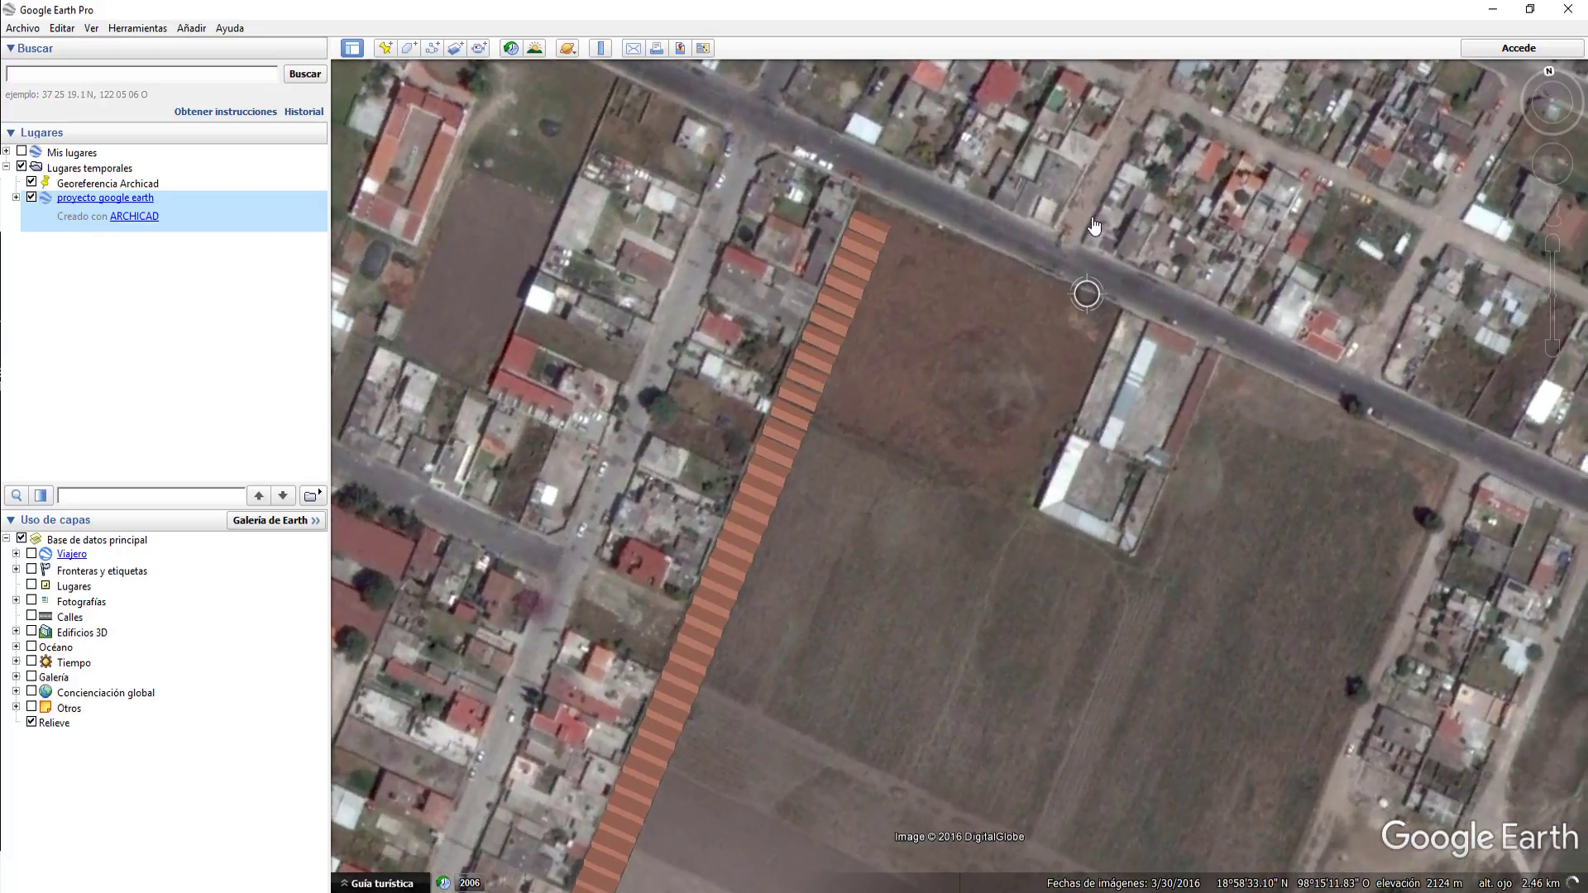
pyautogui.moveTo(1093, 225); pyautogui.dragTo(1083, 443, button='middle')
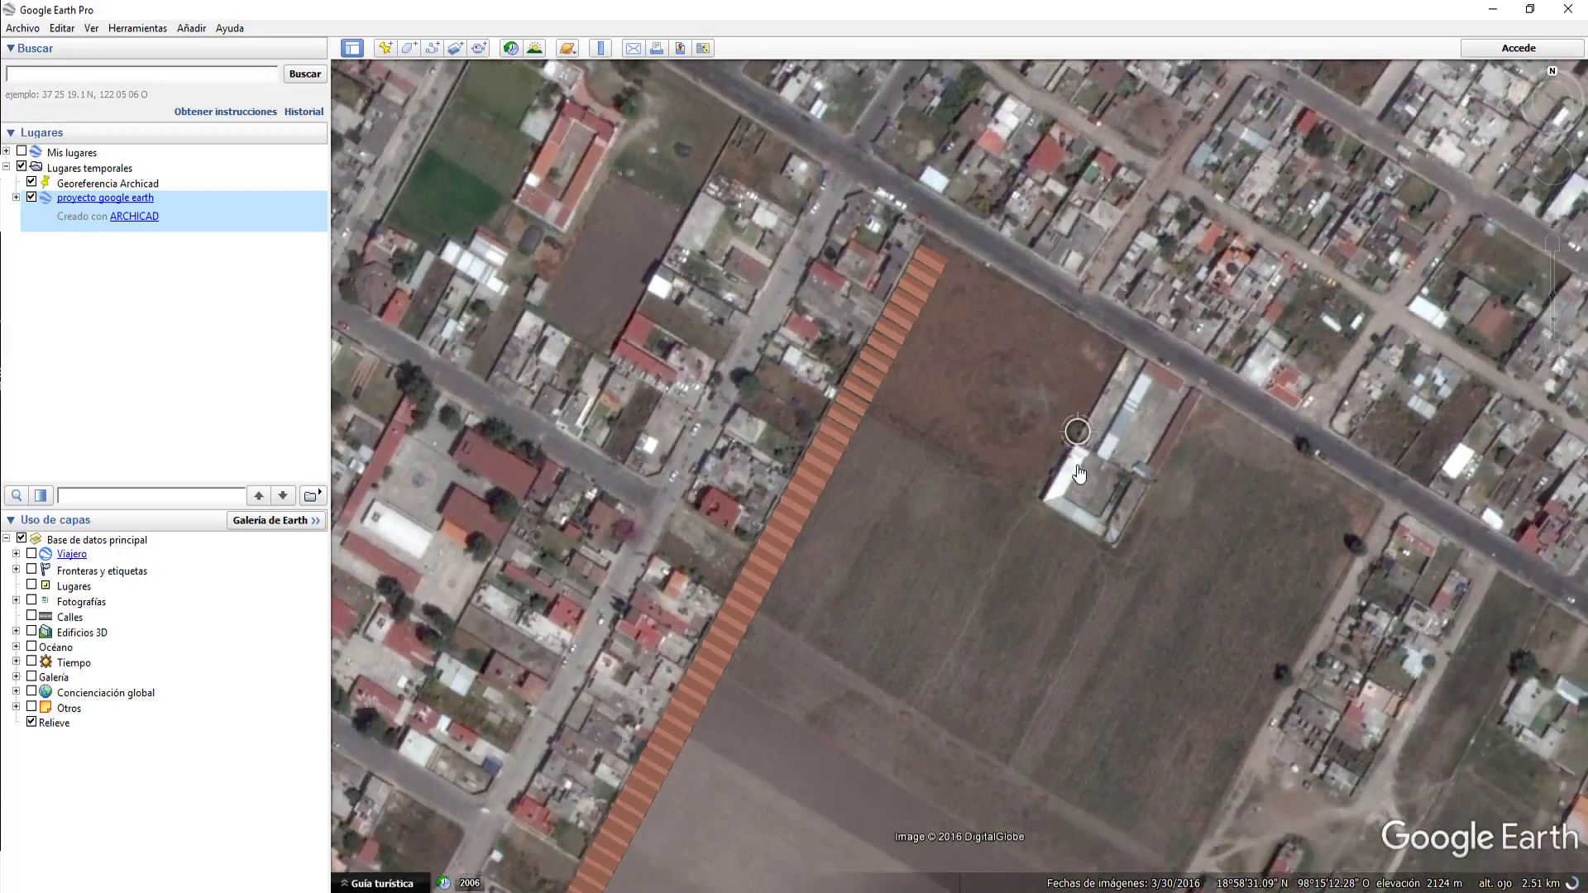
pyautogui.scroll(-2, 1081, 434)
pyautogui.moveTo(965, 638)
pyautogui.mouseDown()
pyautogui.moveTo(1036, 341)
pyautogui.moveTo(1020, 429)
pyautogui.mouseUp()
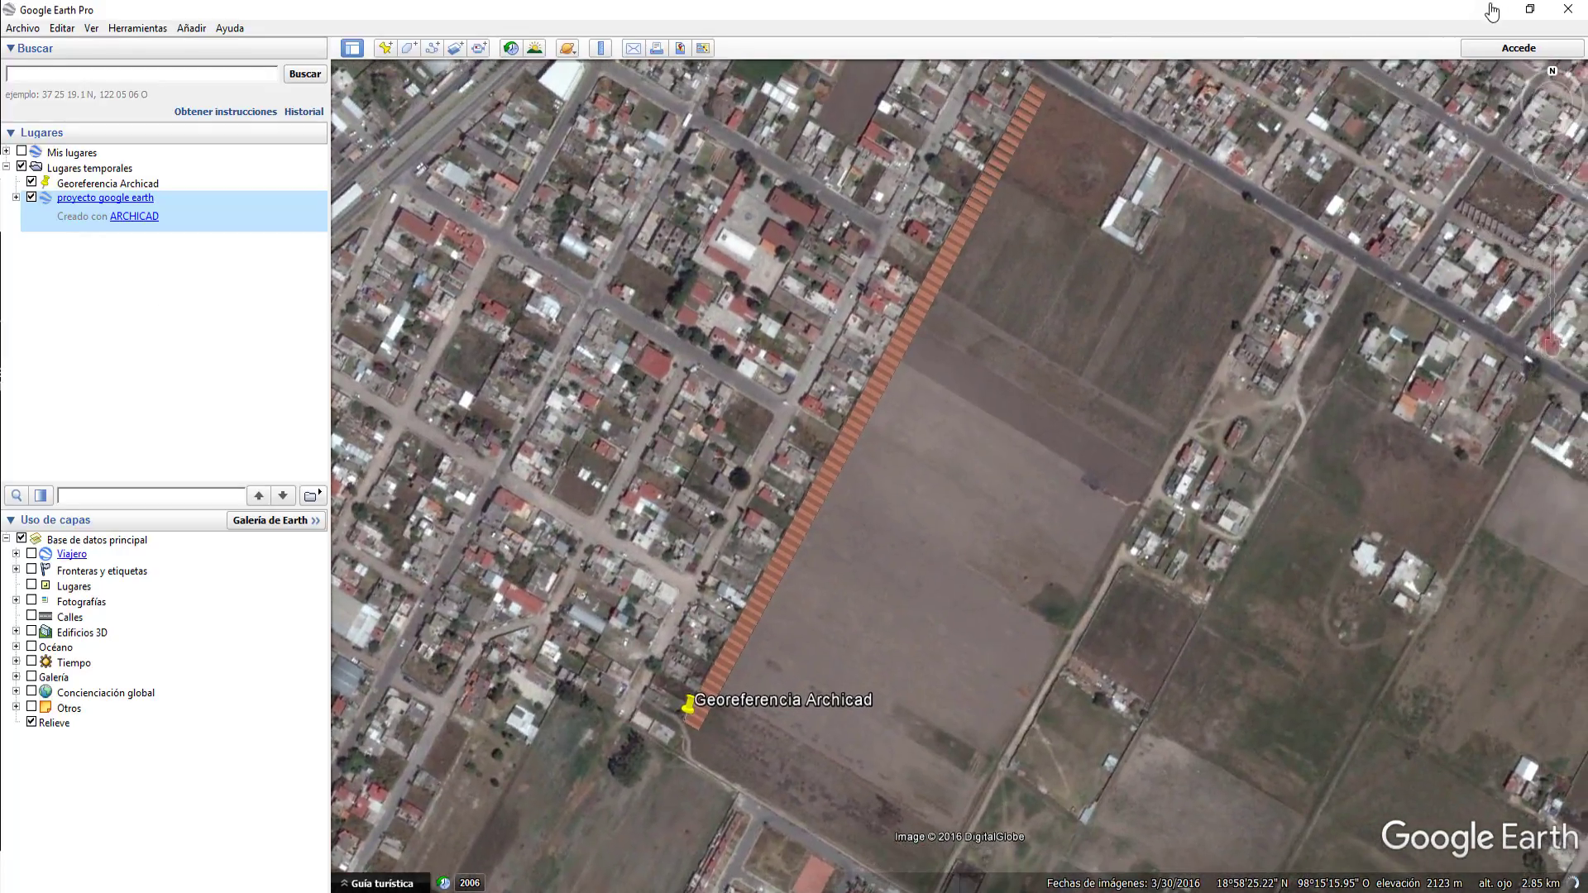
pyautogui.click(1491, 12)
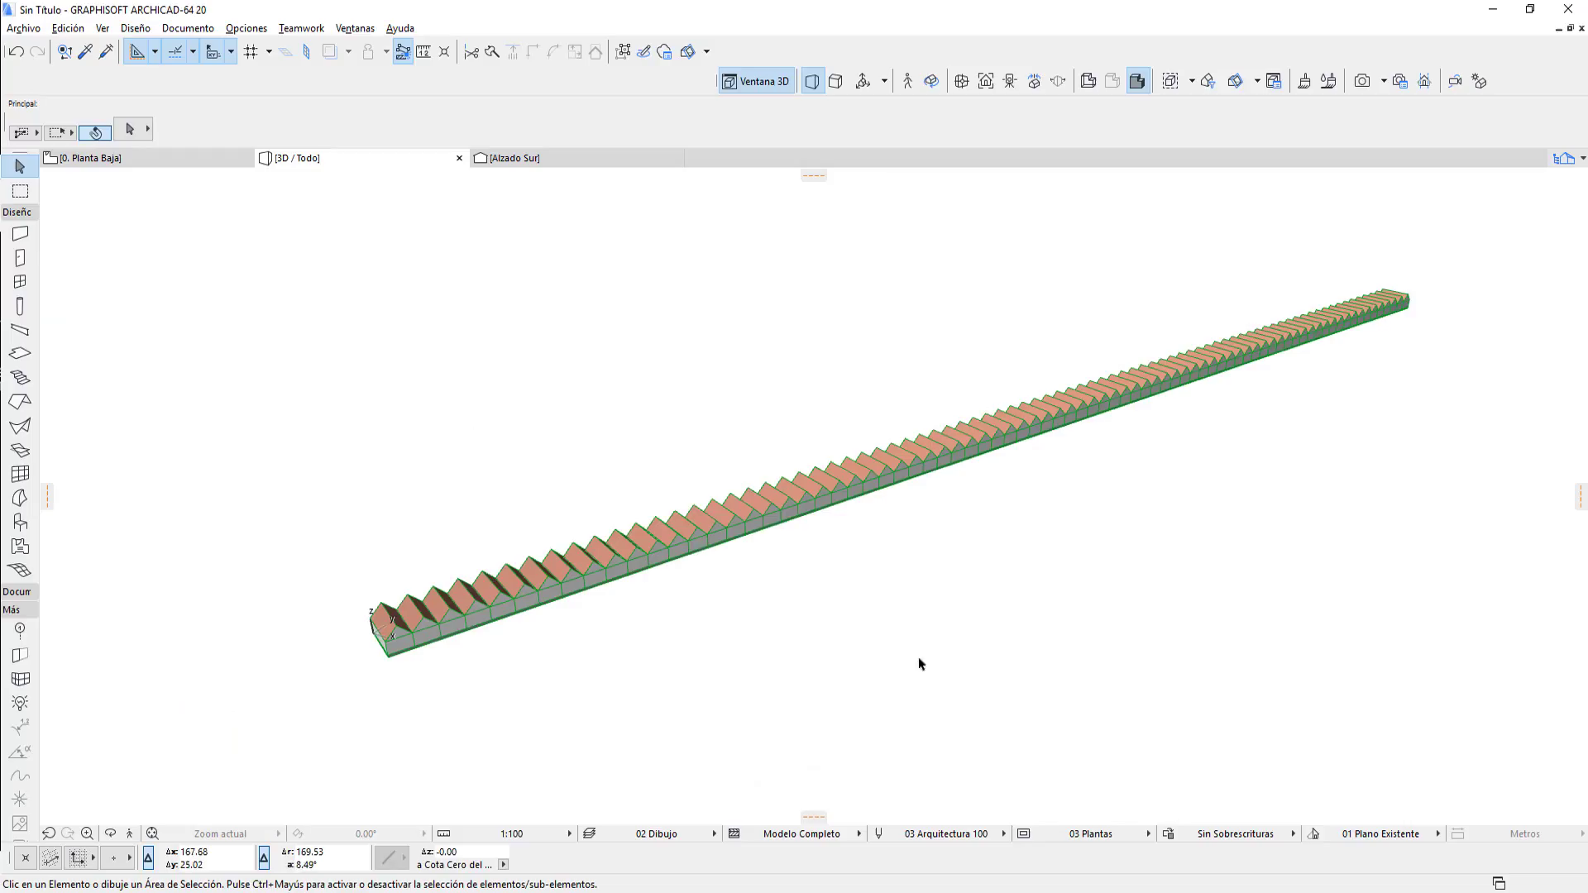
pyautogui.click(183, 154)
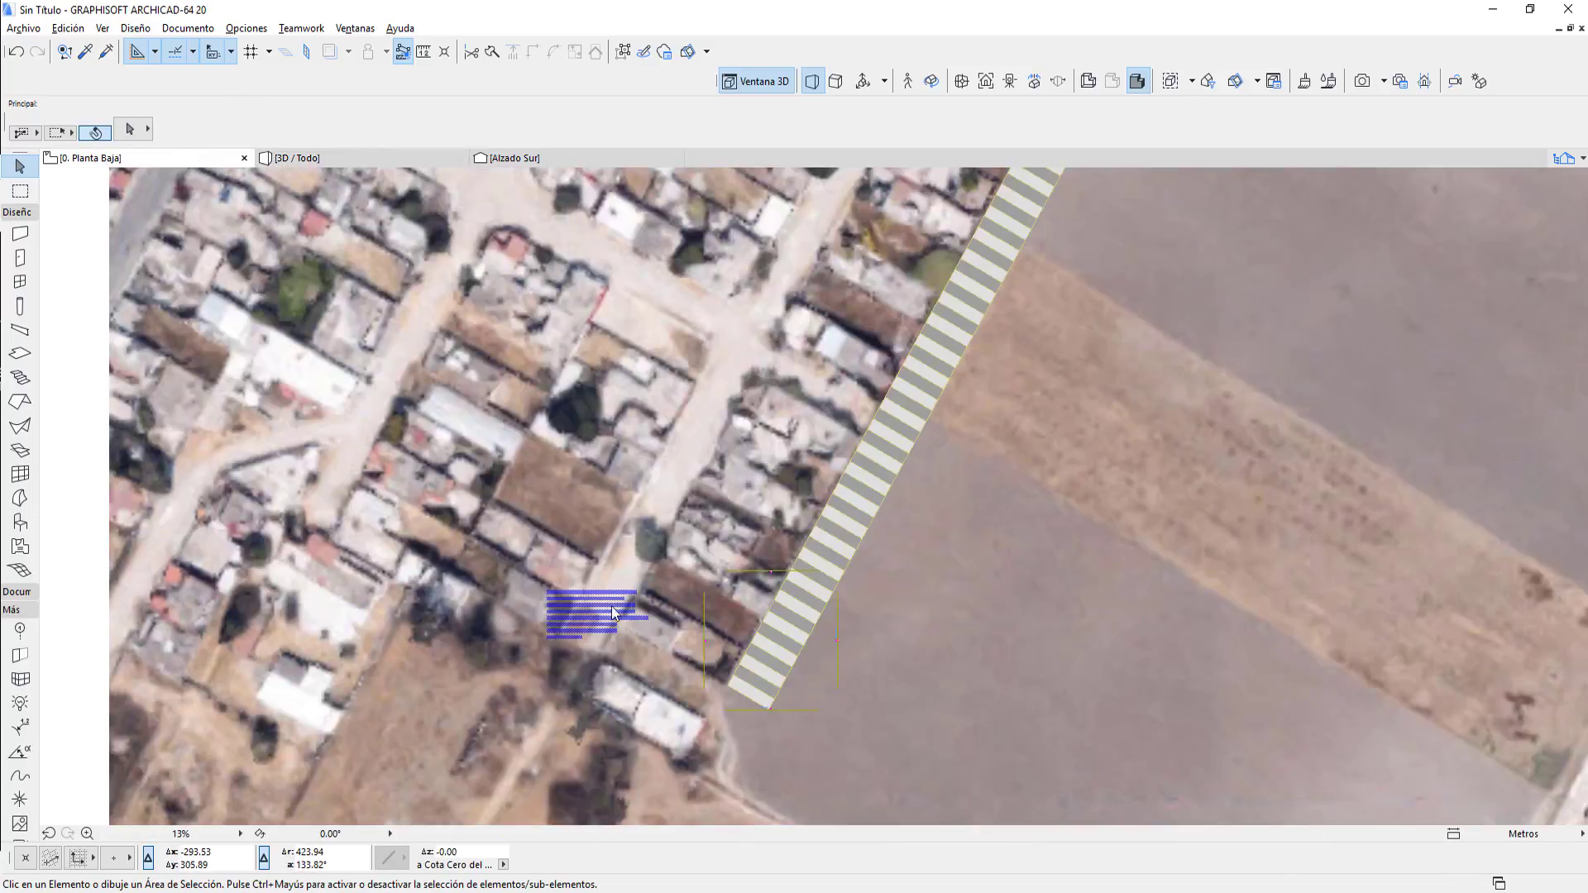
pyautogui.scroll(-2, 918, 554)
pyautogui.scroll(-2, 900, 552)
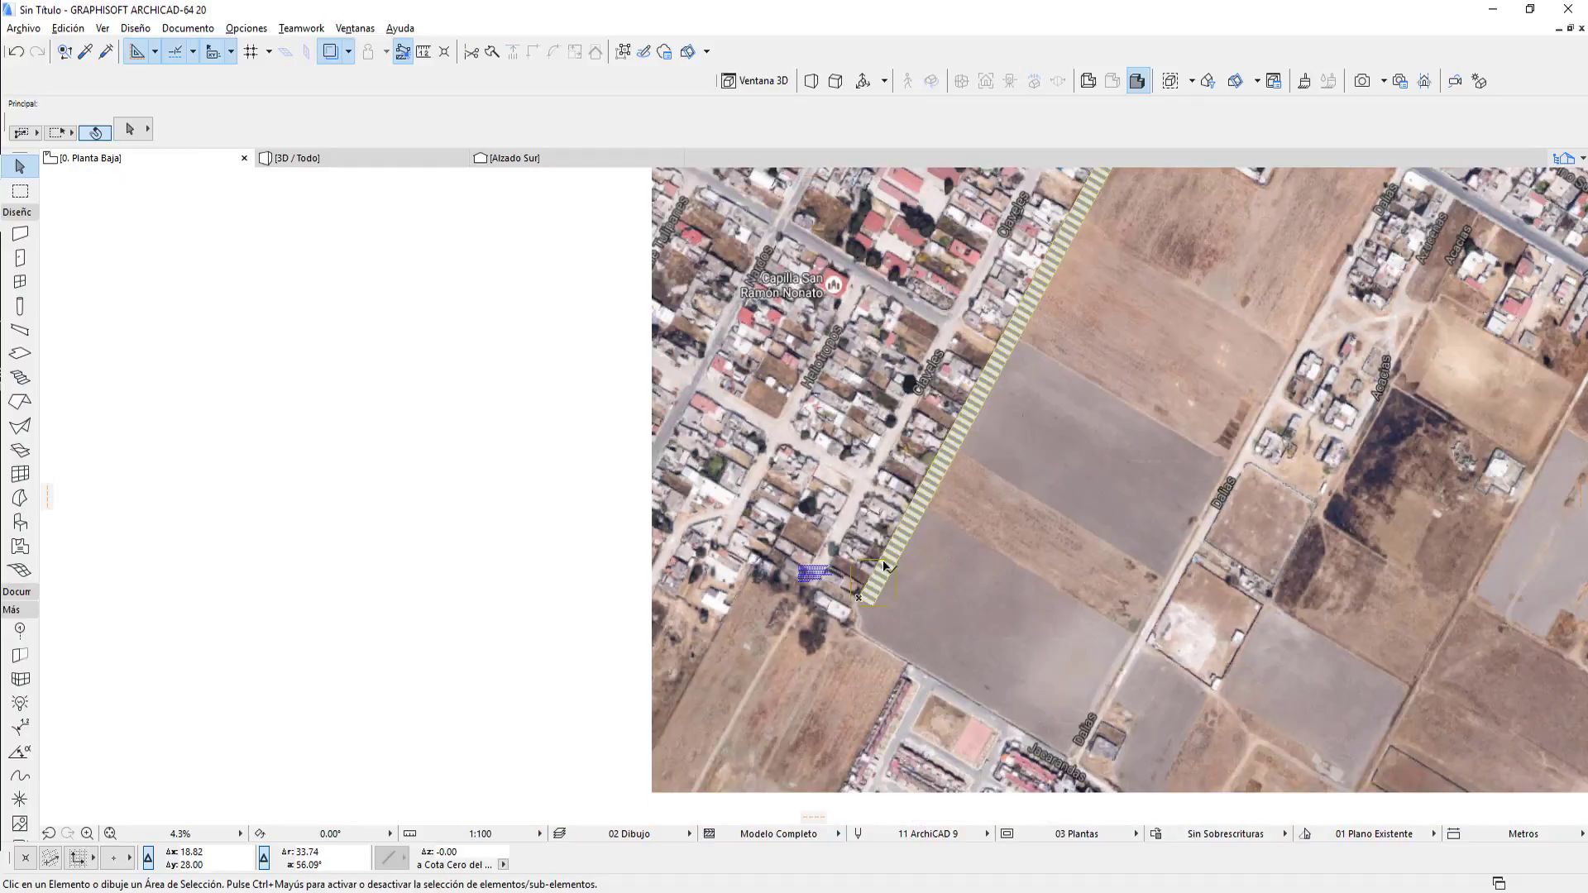
pyautogui.scroll(-2, 841, 589)
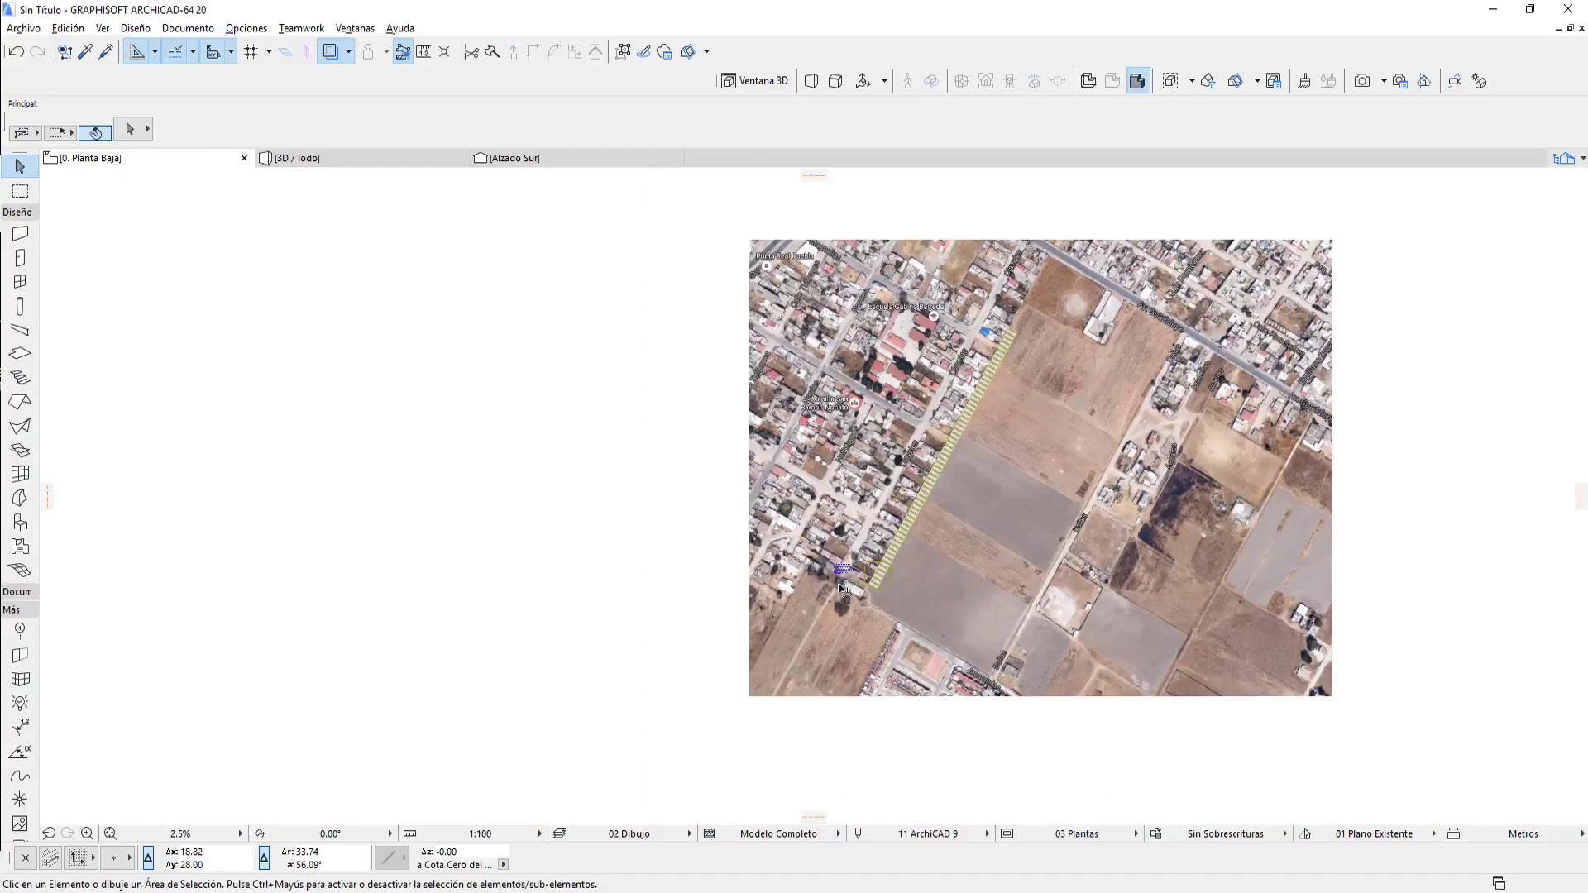
pyautogui.click(329, 55)
pyautogui.scroll(2, 843, 571)
pyautogui.scroll(-1, 840, 571)
pyautogui.scroll(2, 835, 571)
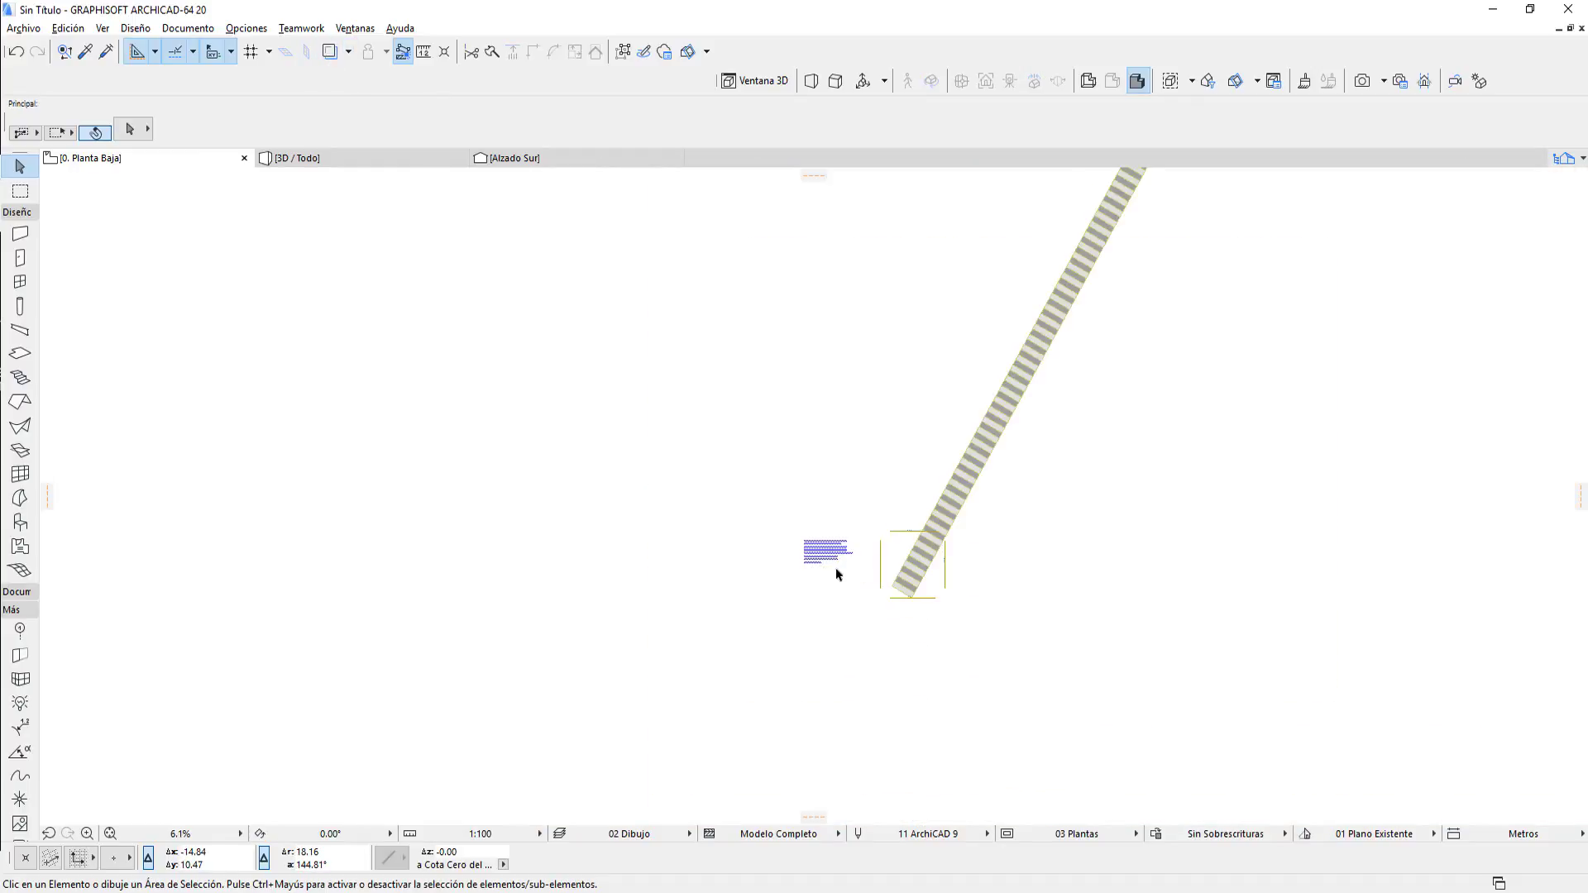
pyautogui.scroll(1, 833, 571)
pyautogui.scroll(2, 831, 574)
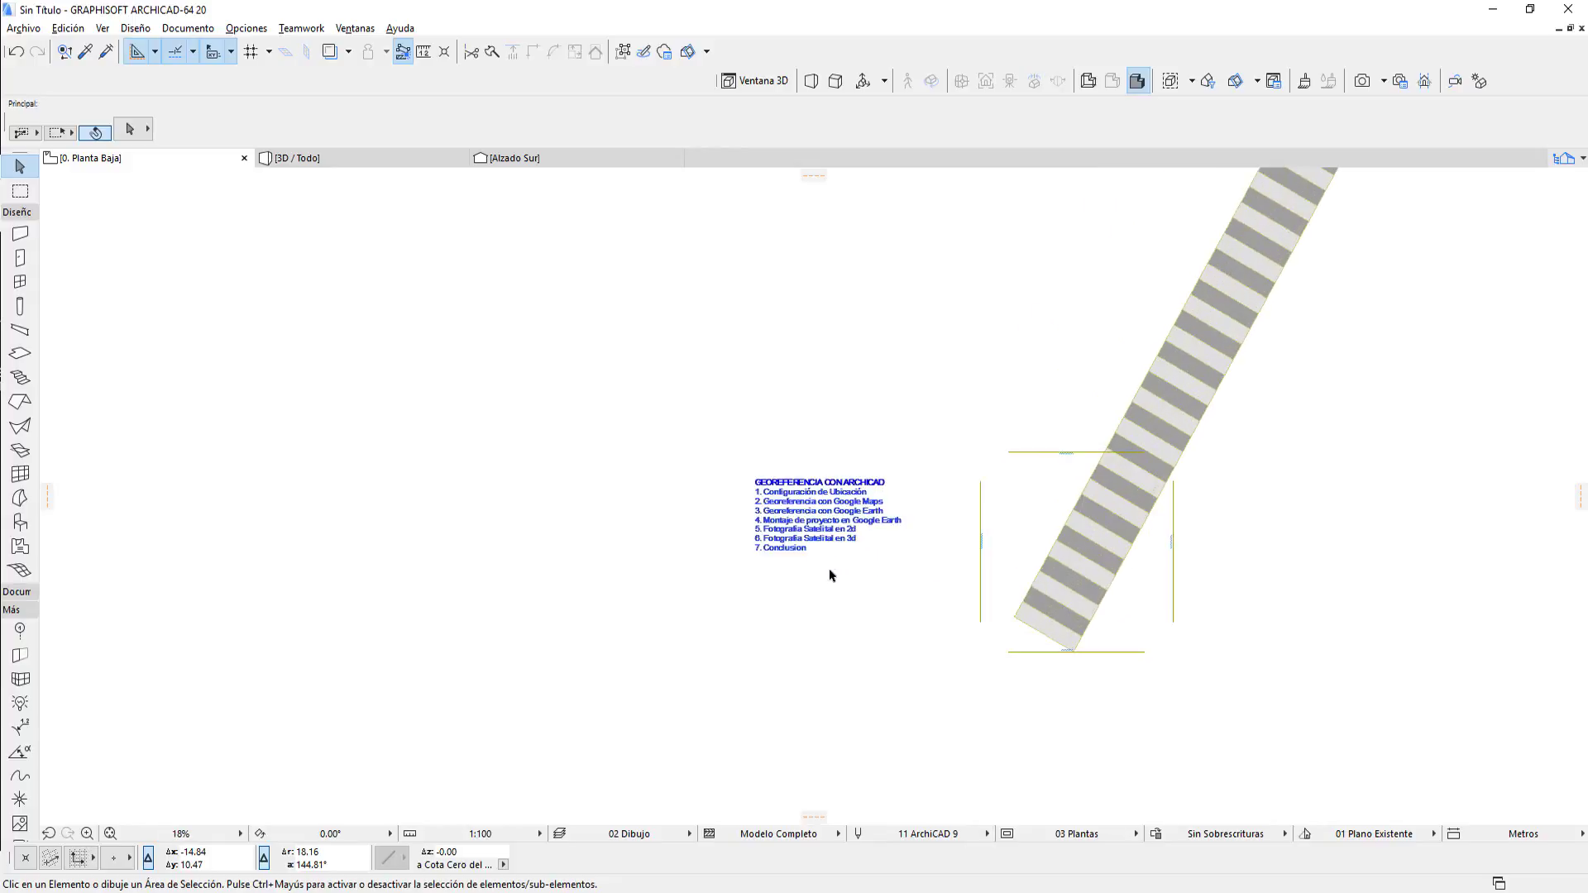
pyautogui.scroll(1, 831, 575)
pyautogui.scroll(1, 830, 570)
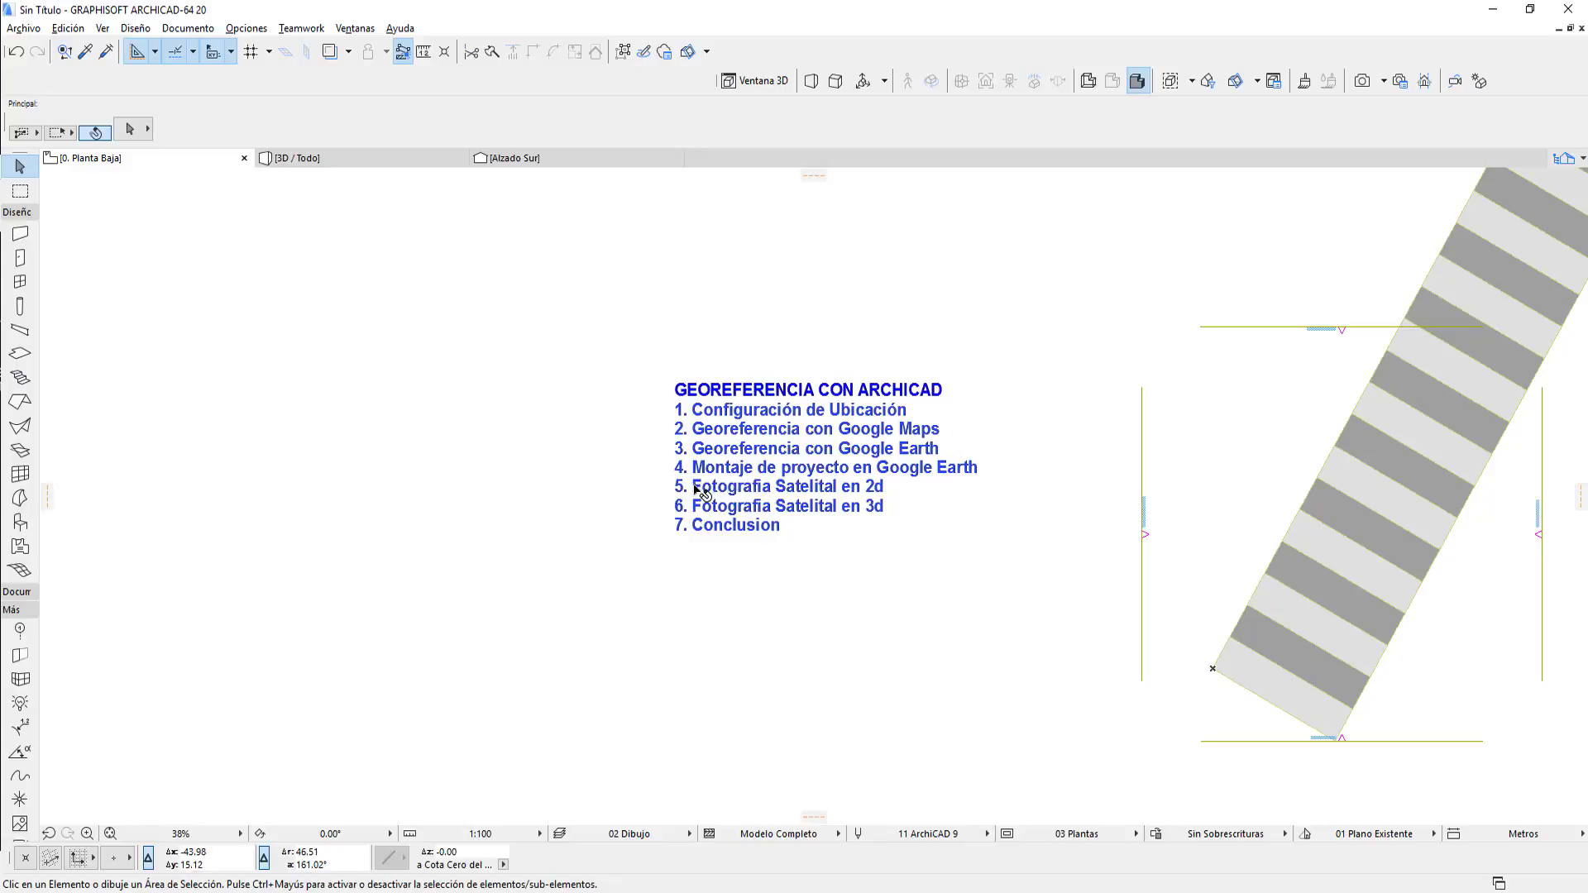
pyautogui.scroll(-1, 918, 537)
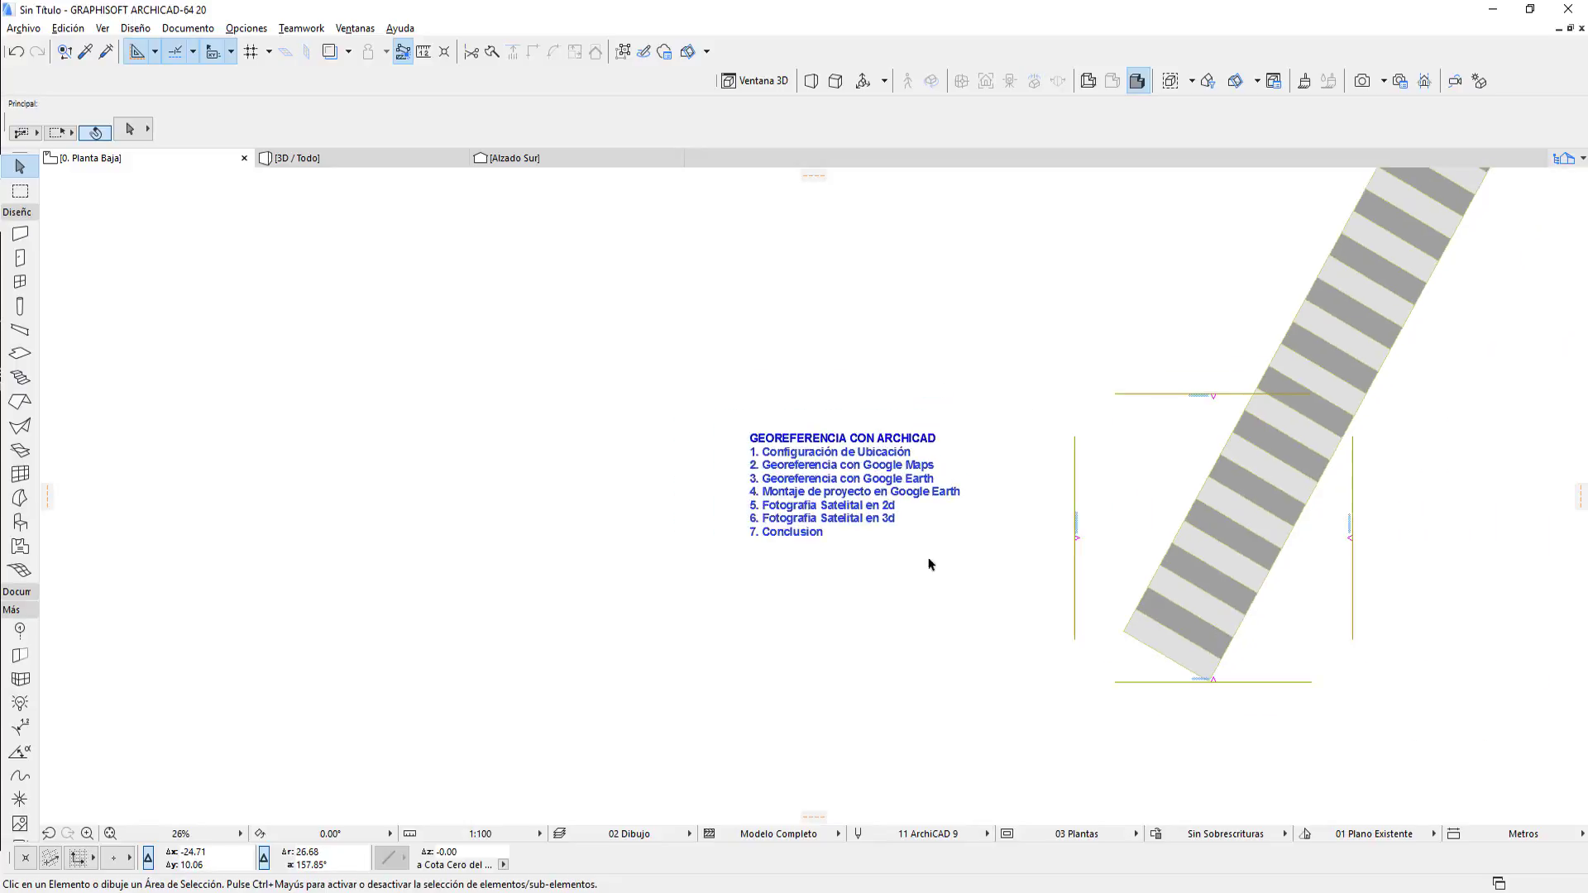
pyautogui.scroll(-1, 935, 562)
pyautogui.moveTo(1094, 611); pyautogui.dragTo(857, 638, button='middle')
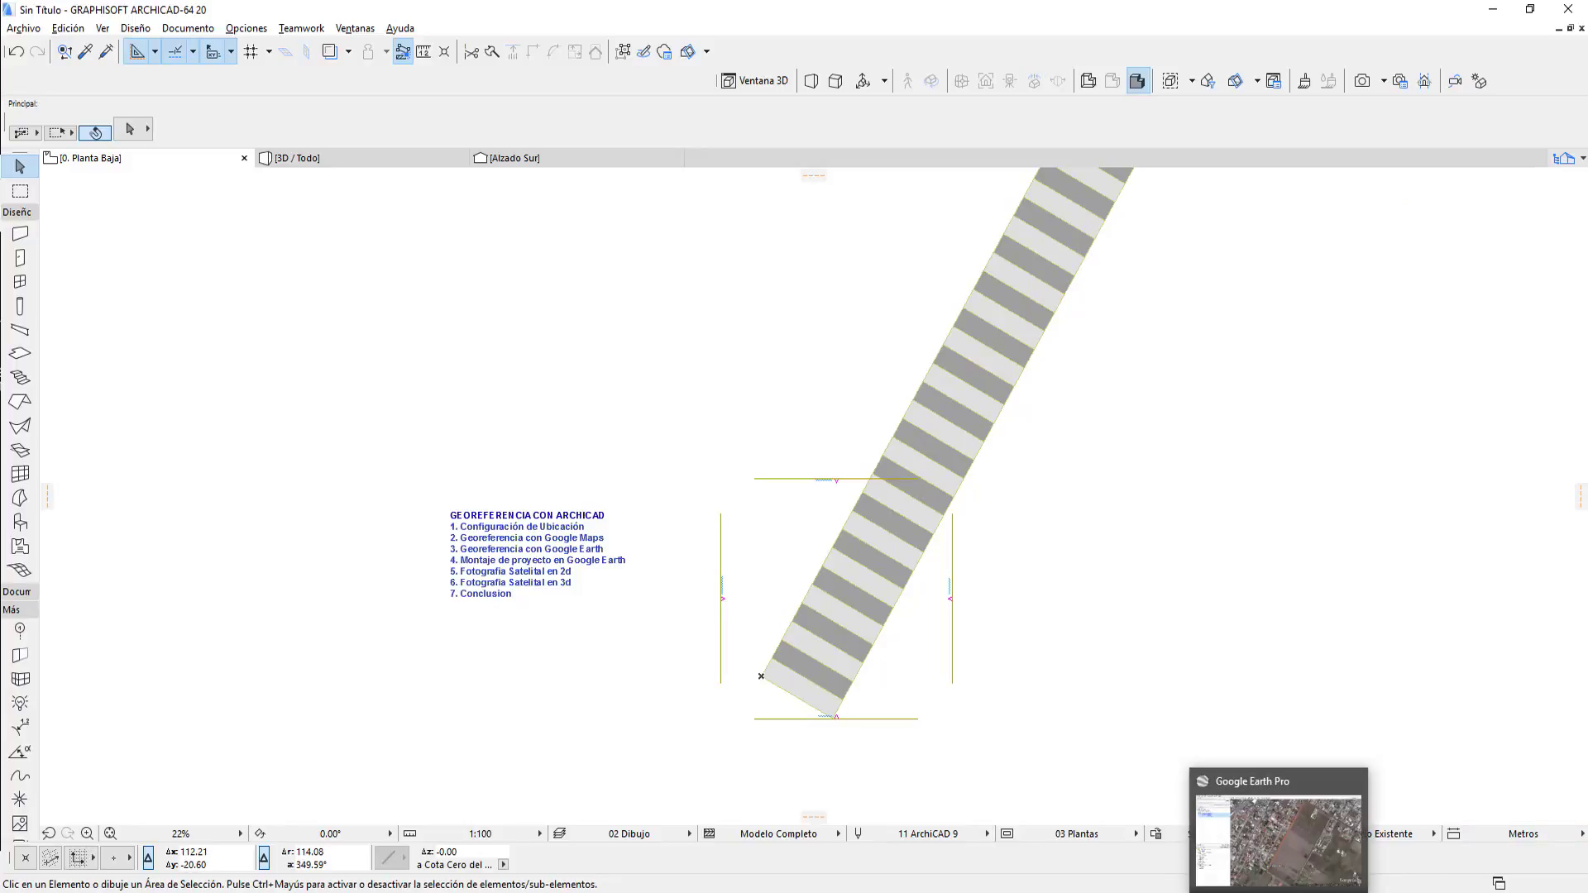
# Bring up the Google Earth Pro satellite map and tilt it into an oblique view.
pyautogui.click(1281, 827)
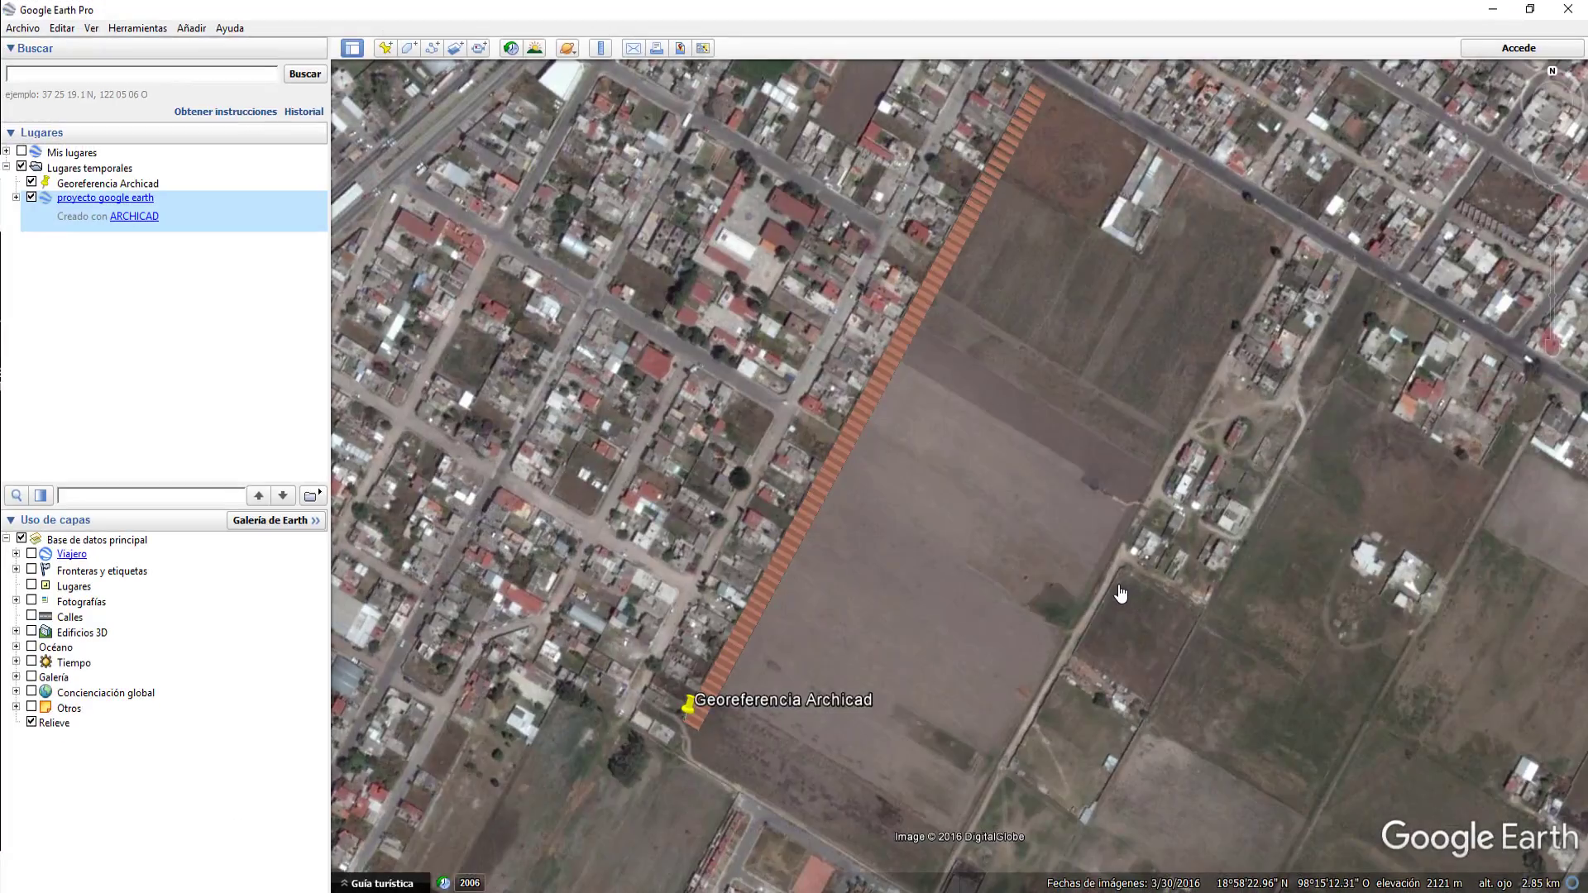
pyautogui.scroll(-2, 1121, 593)
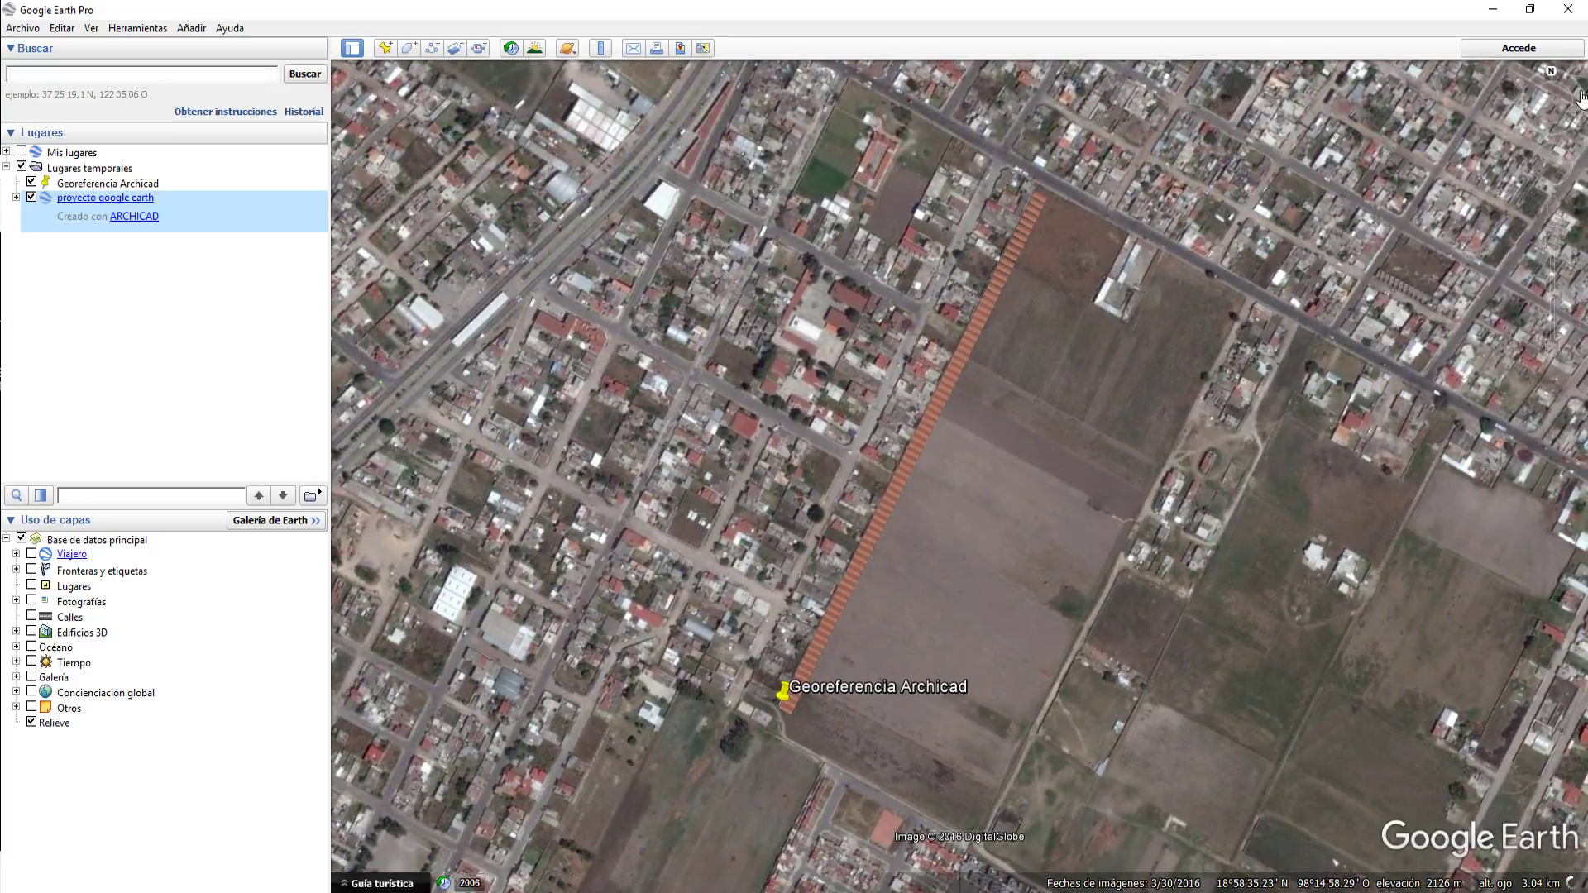
pyautogui.click(1558, 116)
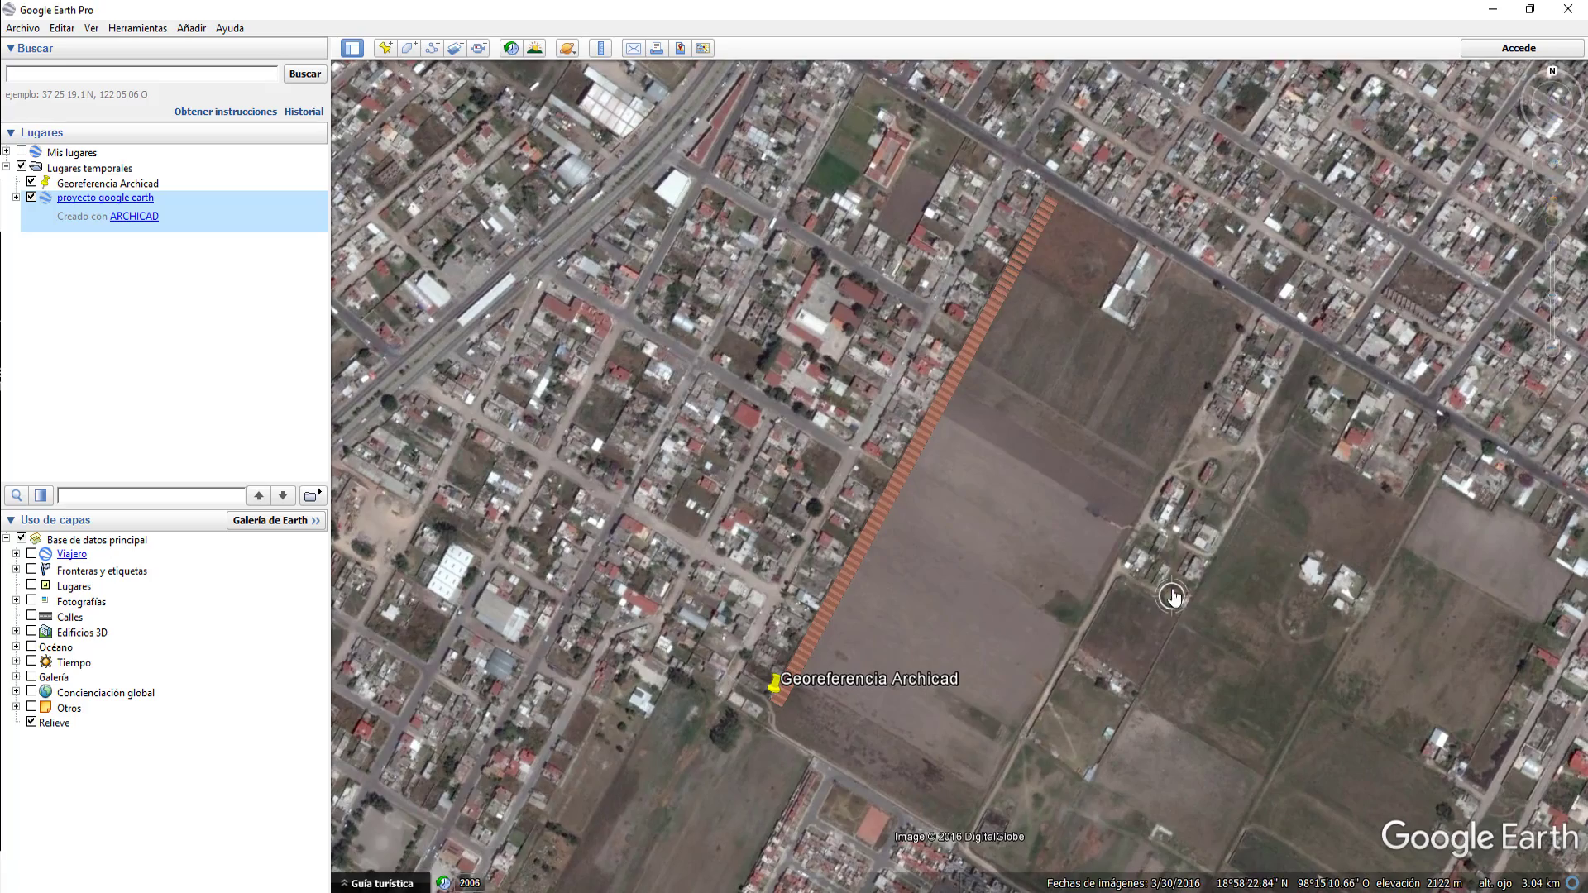
pyautogui.moveTo(1171, 579)
pyautogui.mouseDown(button='middle')
pyautogui.moveTo(1144, 835)
pyautogui.moveTo(1169, 674)
pyautogui.moveTo(1149, 751)
pyautogui.moveTo(1177, 273)
pyautogui.mouseUp(button='middle')
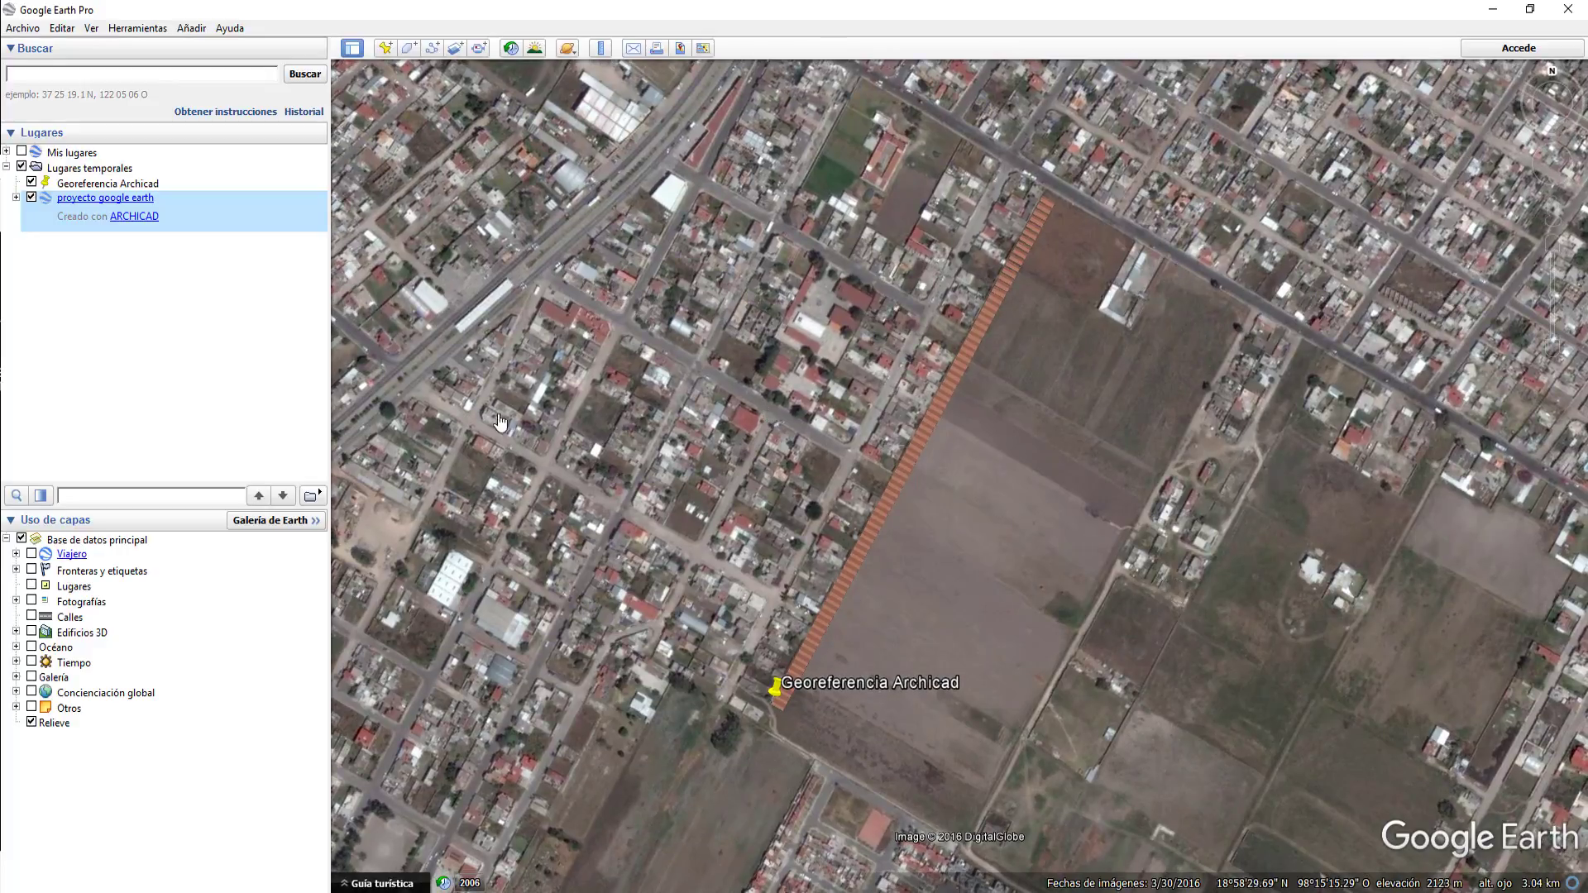
# Turn off Relieve terrain, reset the view to north-up, and hide Lugares temporales.
pyautogui.click(33, 723)
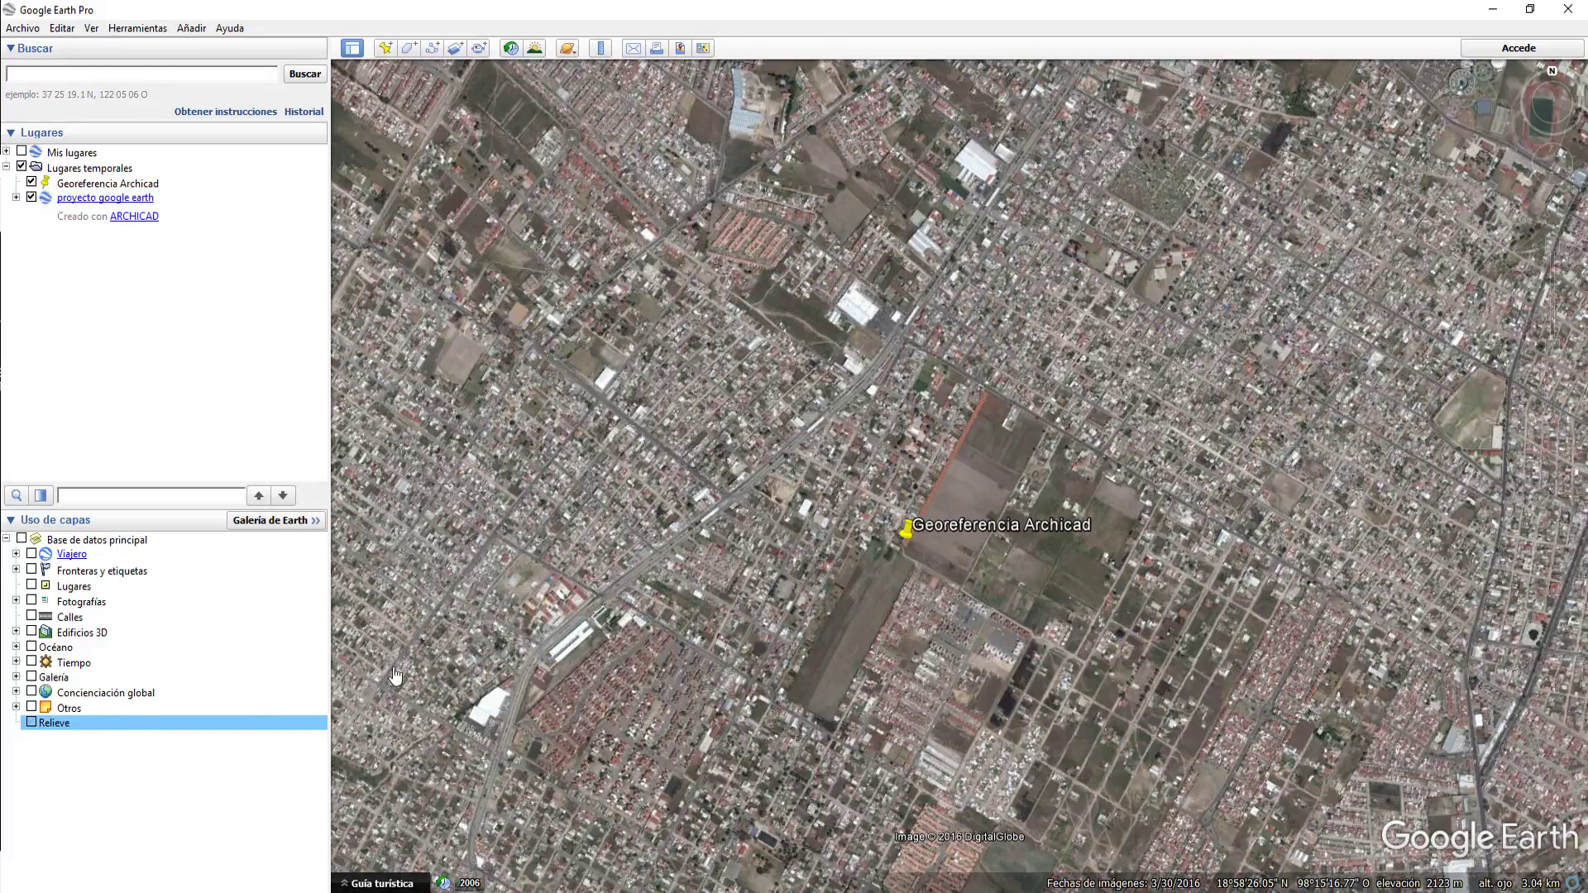
pyautogui.scroll(3, 972, 513)
pyautogui.scroll(4, 972, 513)
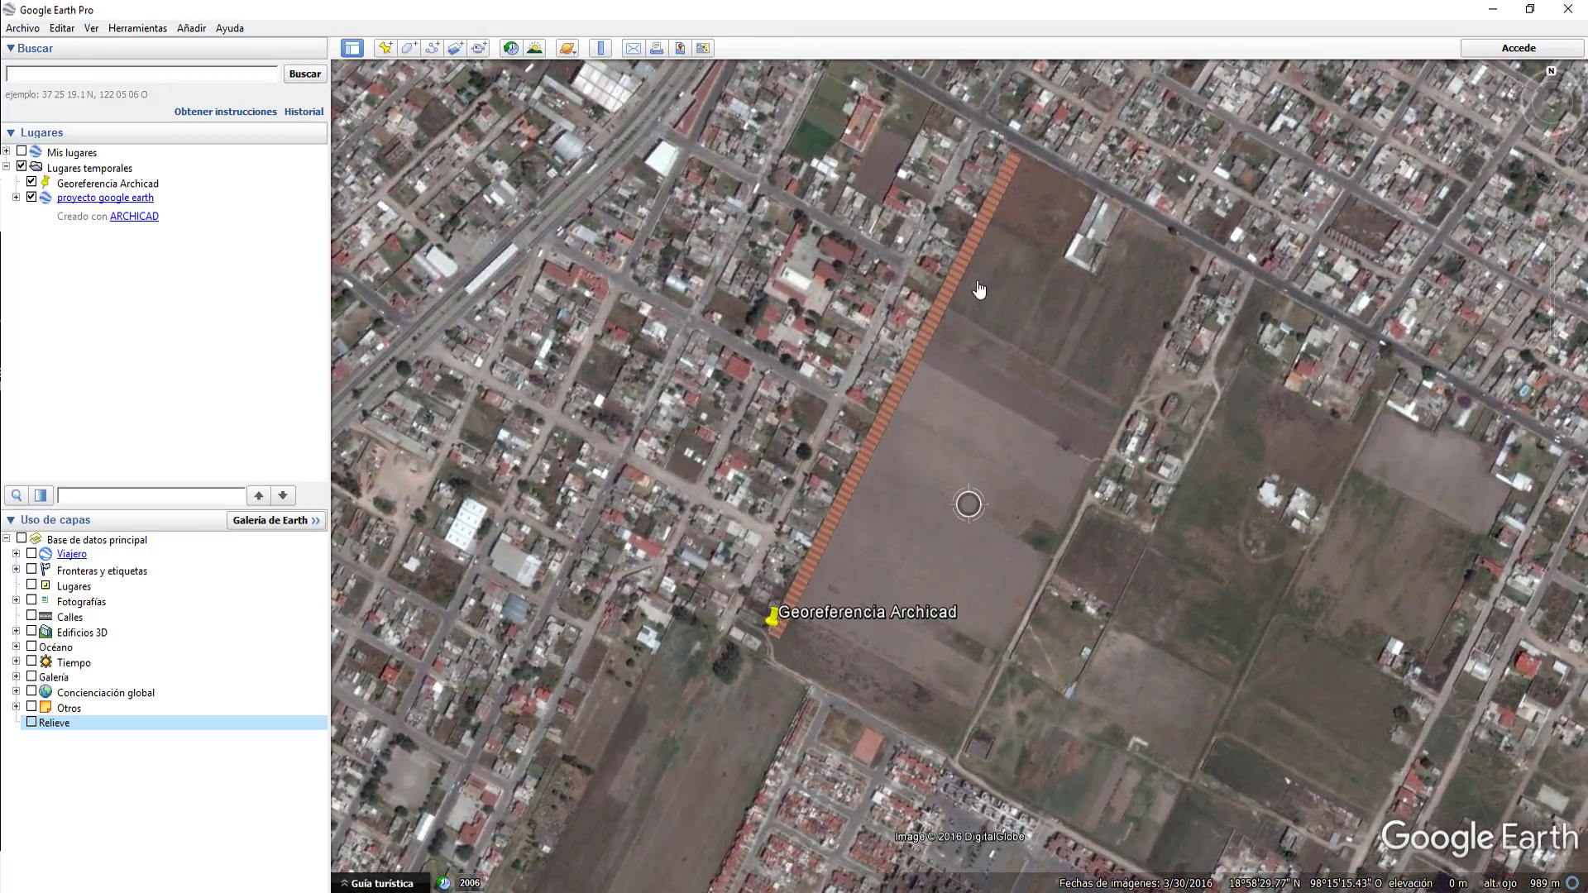
pyautogui.scroll(1, 1016, 430)
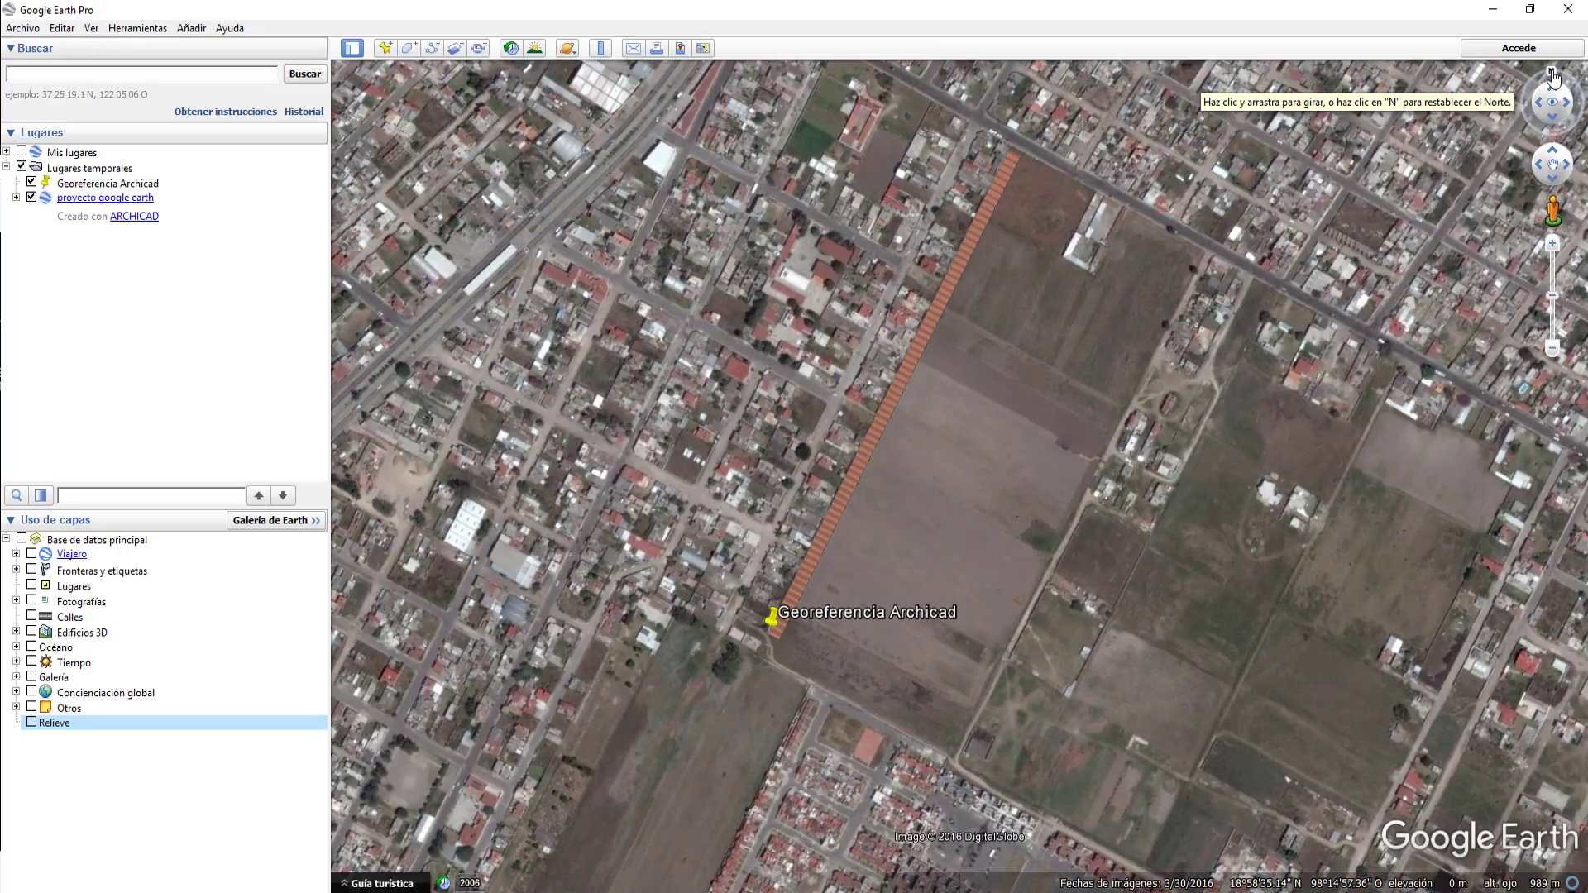
pyautogui.click(1553, 79)
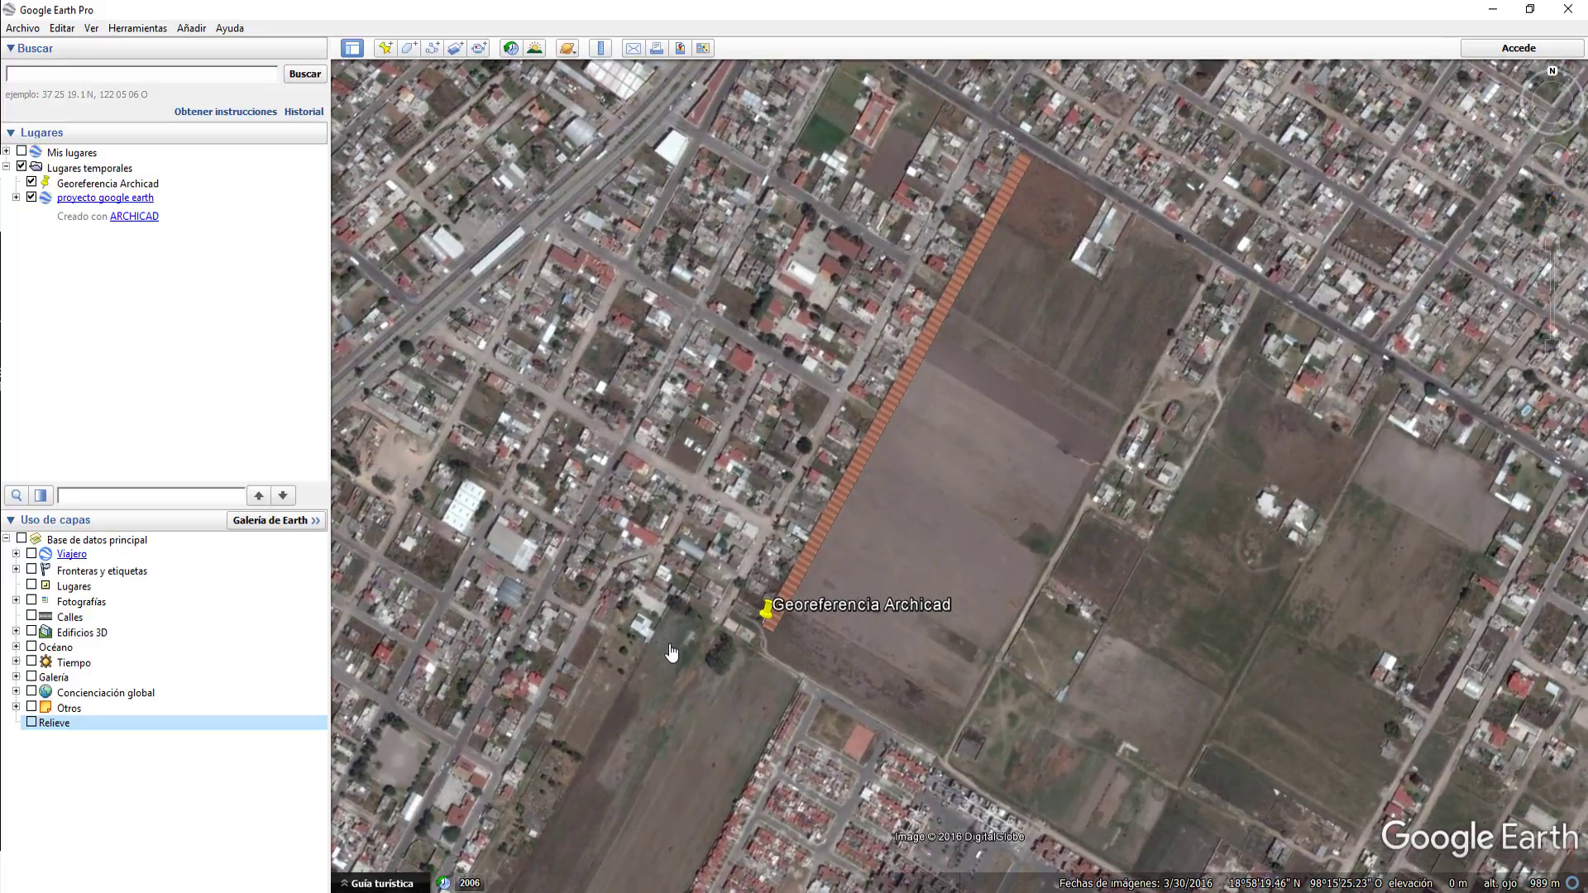
pyautogui.click(22, 167)
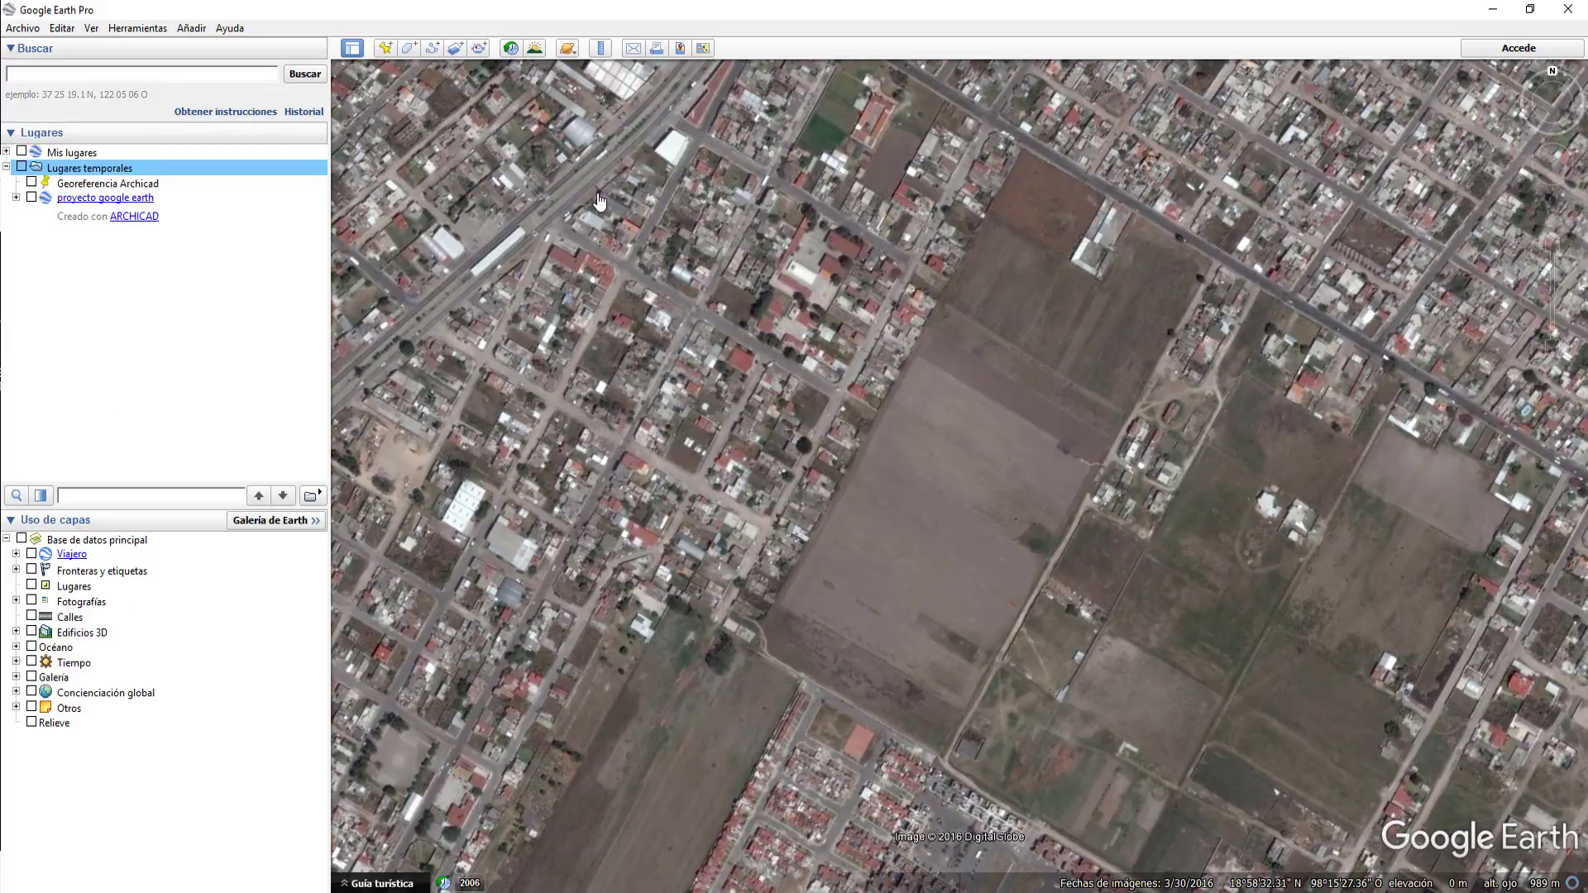
# Start saving the map view as an image at Maximum 4800x2979 resolution.
pyautogui.click(22, 31)
pyautogui.moveTo(34, 66)
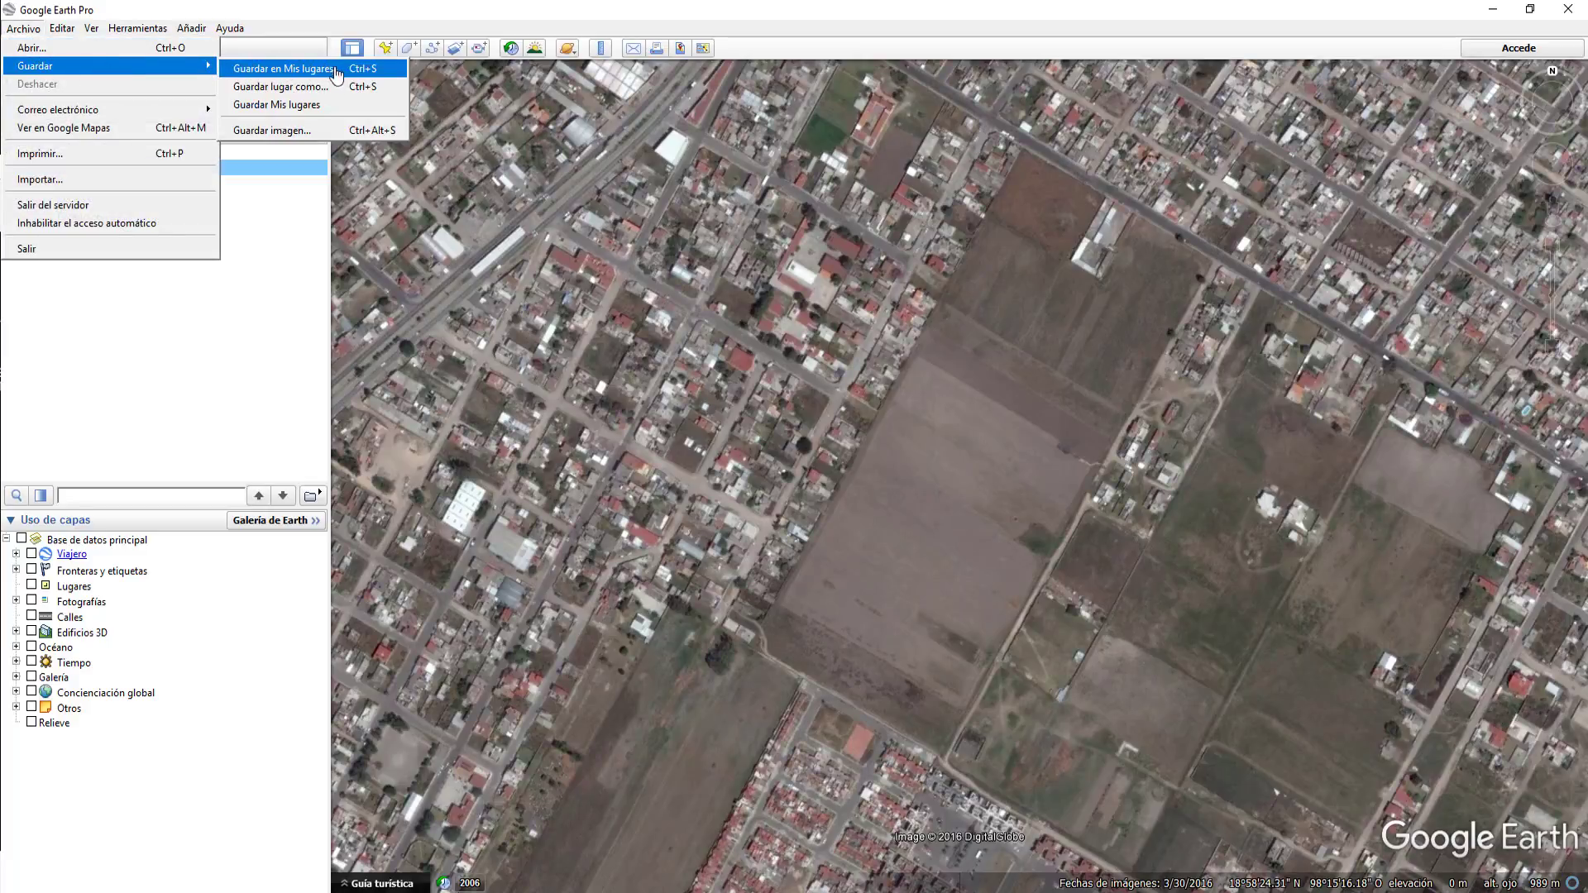
pyautogui.click(303, 132)
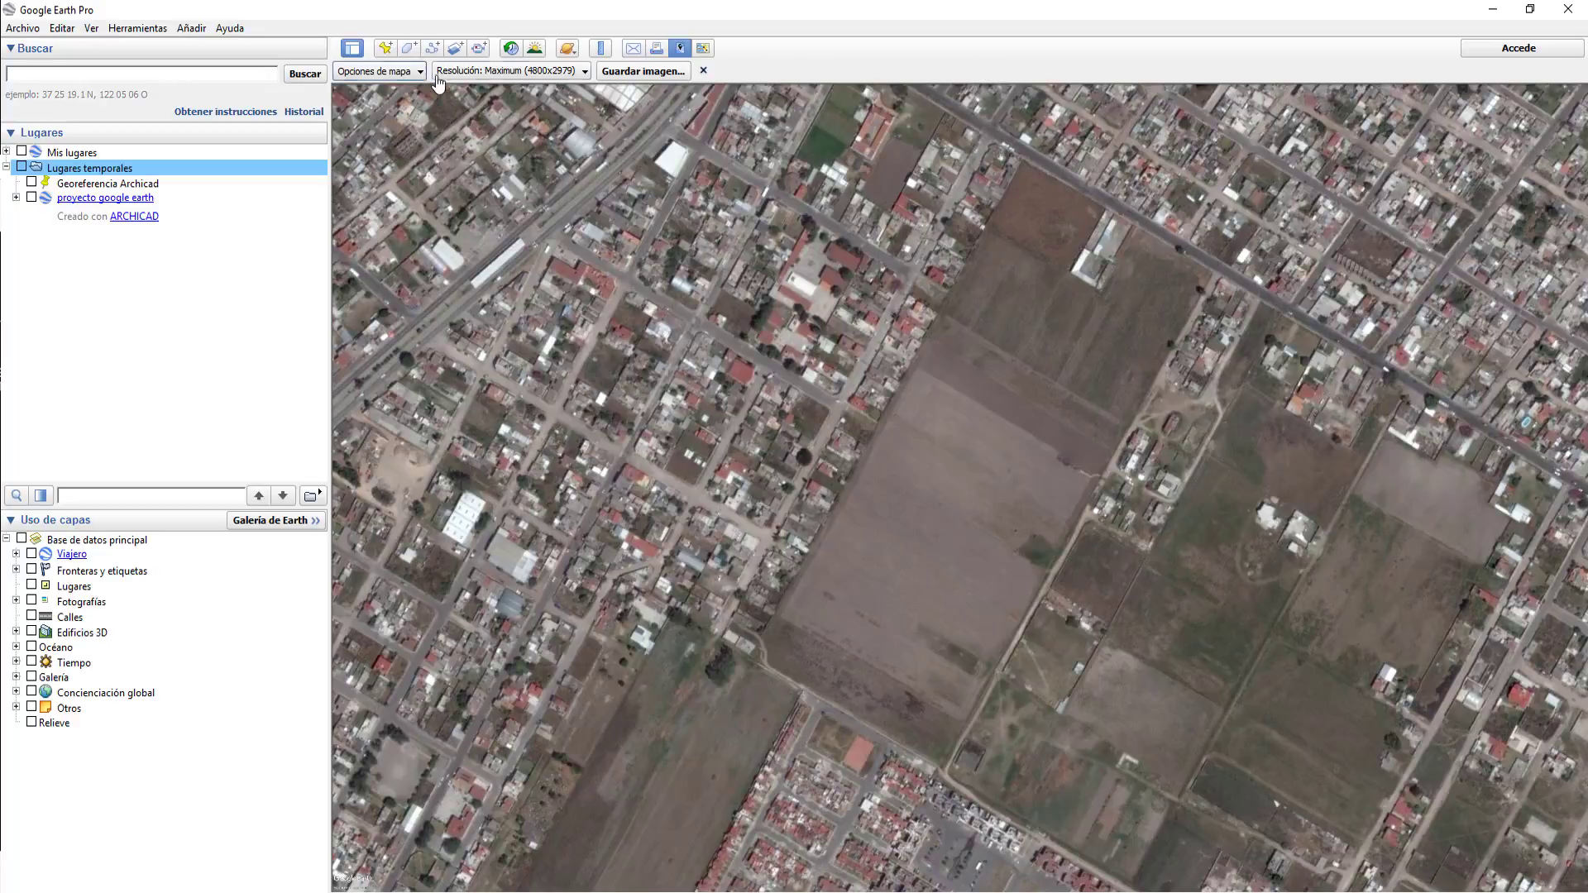
pyautogui.click(482, 73)
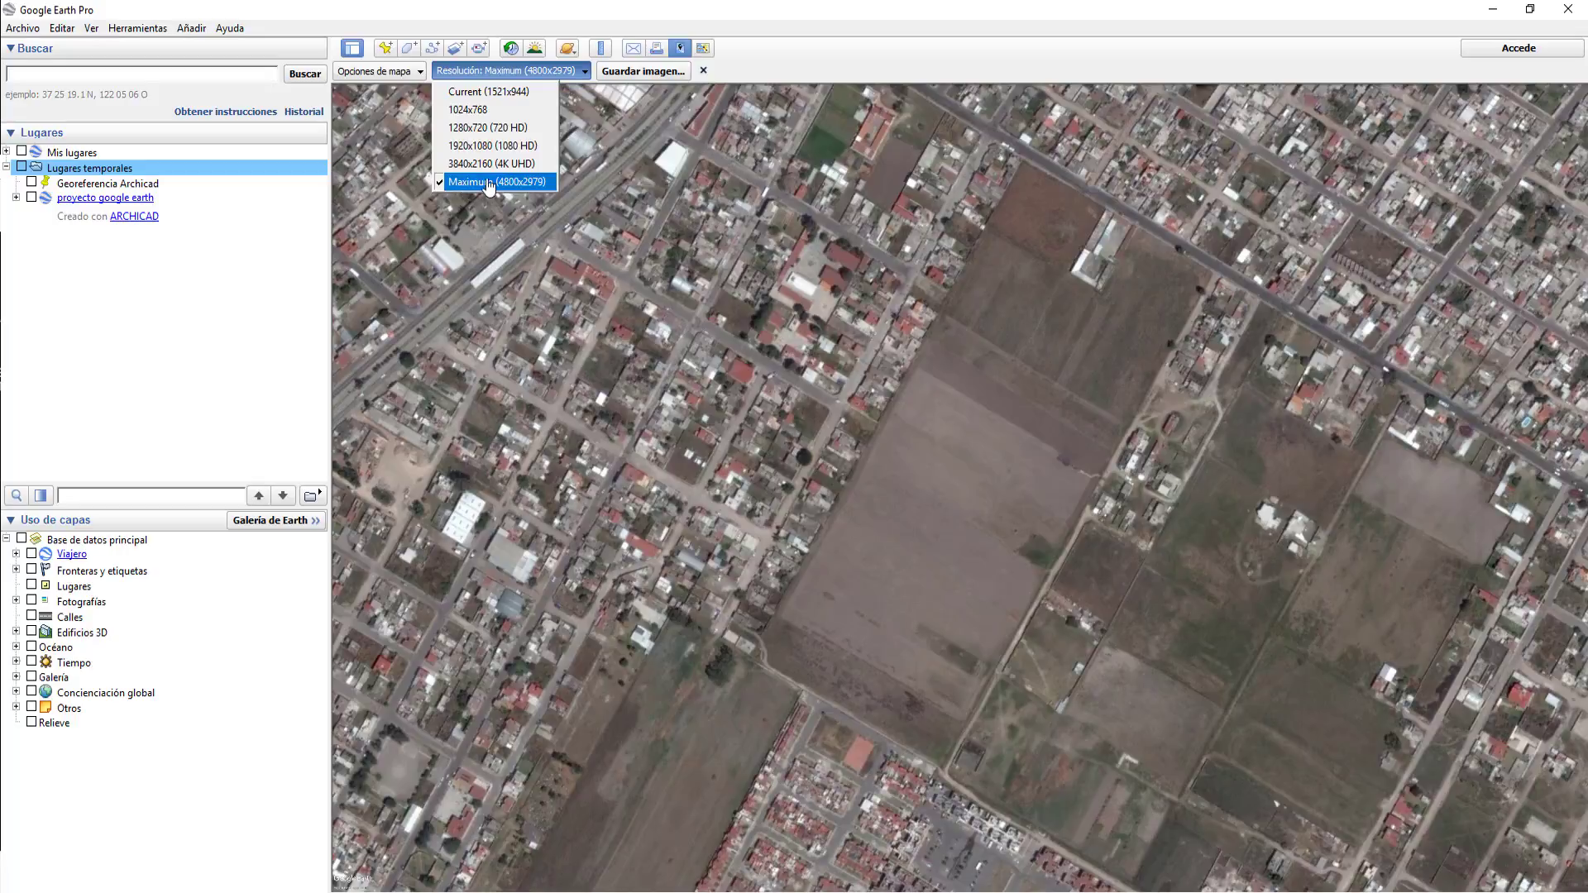
pyautogui.click(541, 188)
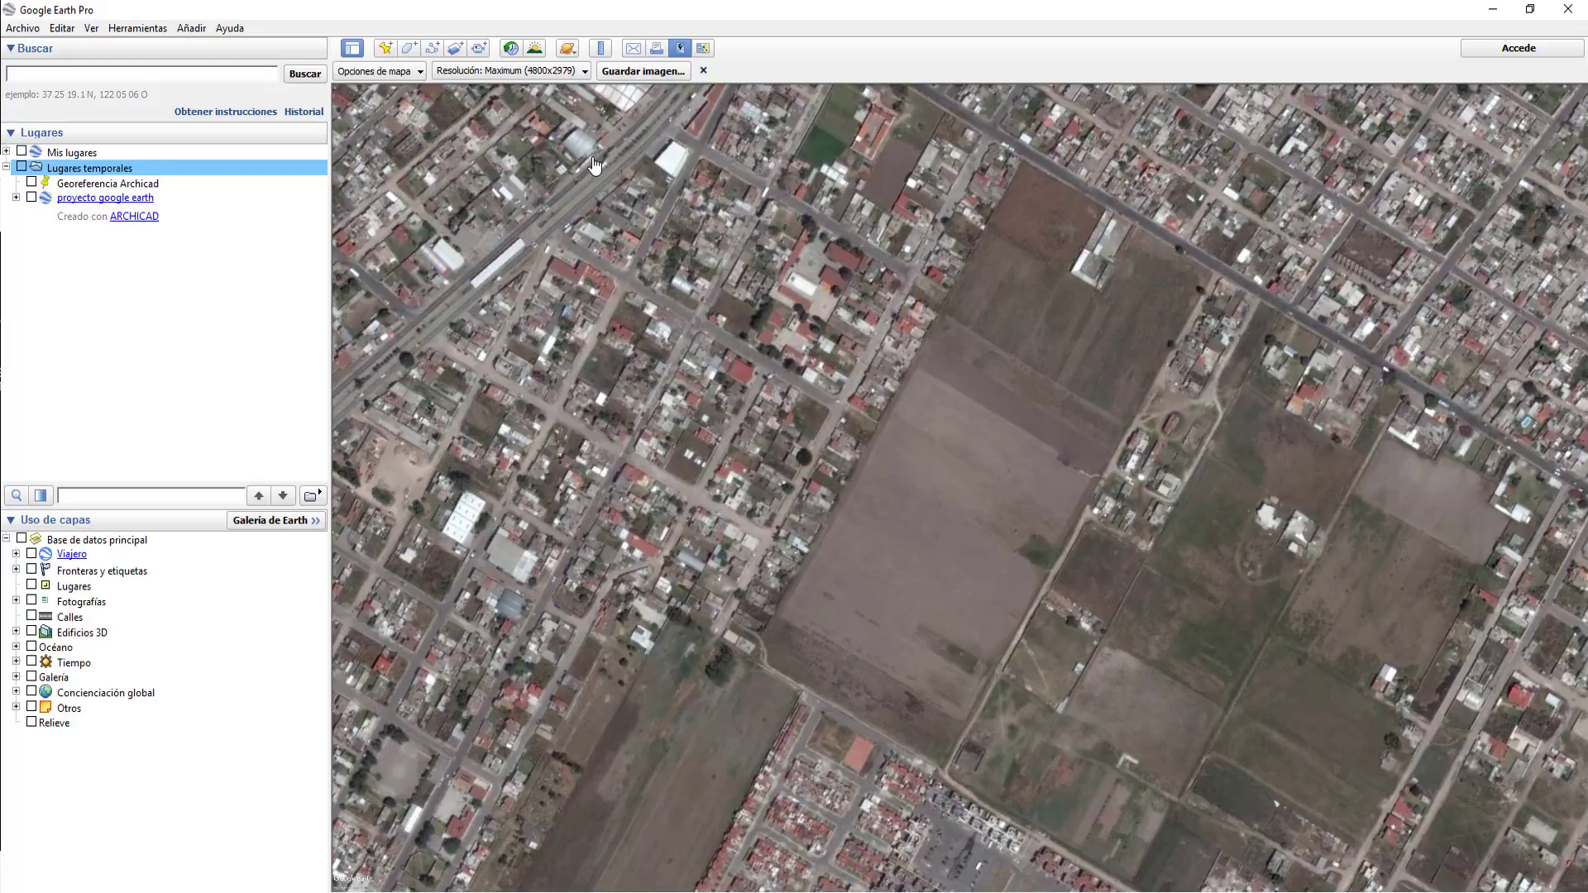
# Exclude title, legend, scale and compass from the image, then bring up its save dialog.
pyautogui.click(422, 77)
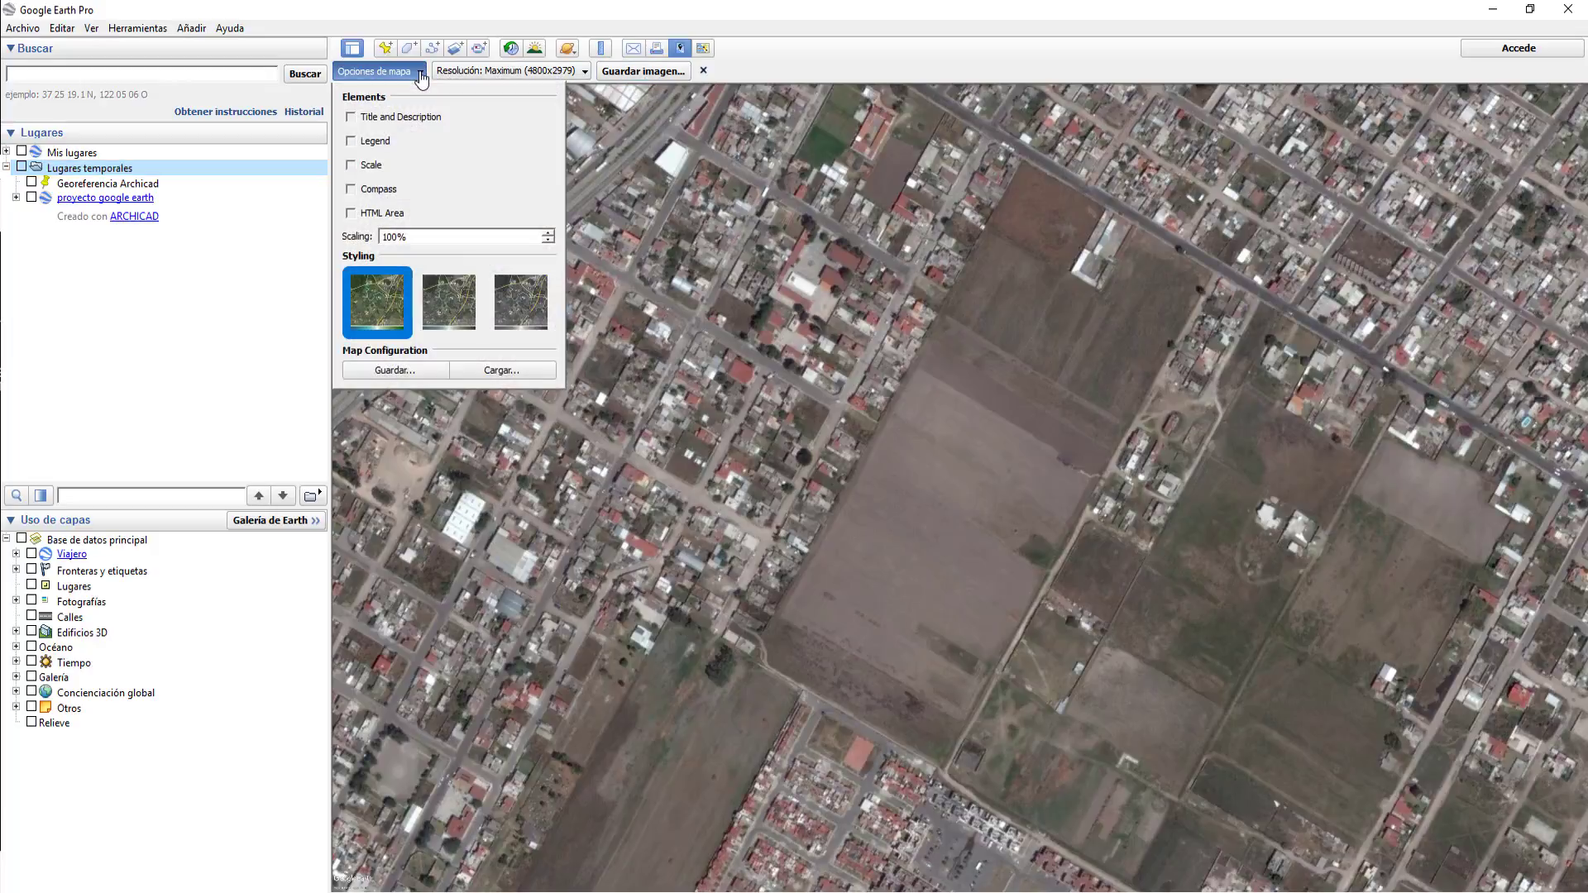
pyautogui.click(389, 117)
pyautogui.click(351, 142)
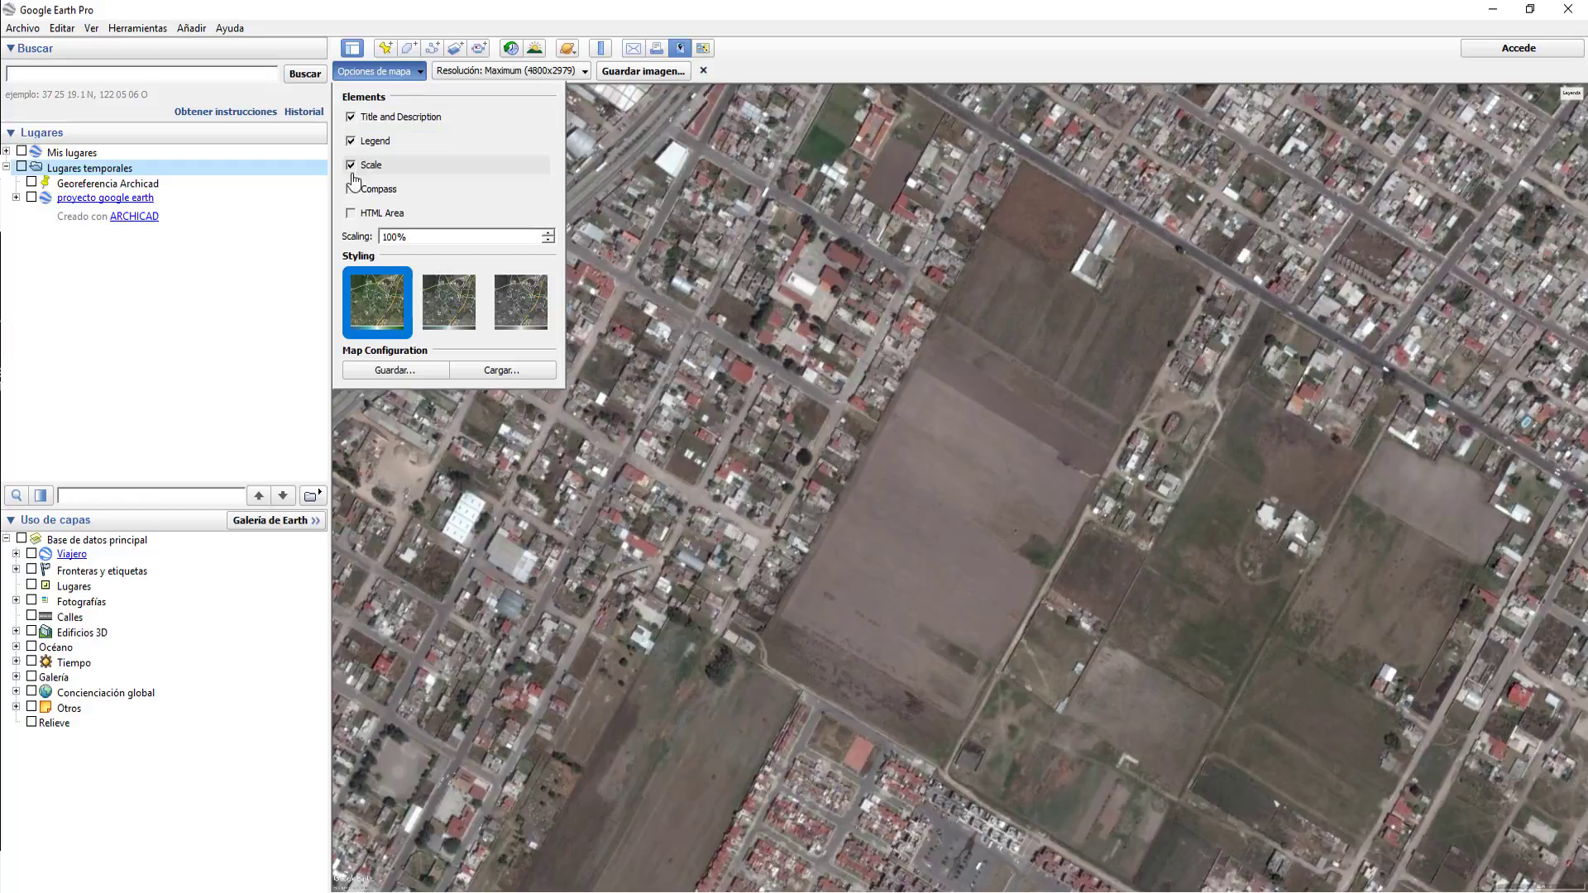
pyautogui.click(352, 188)
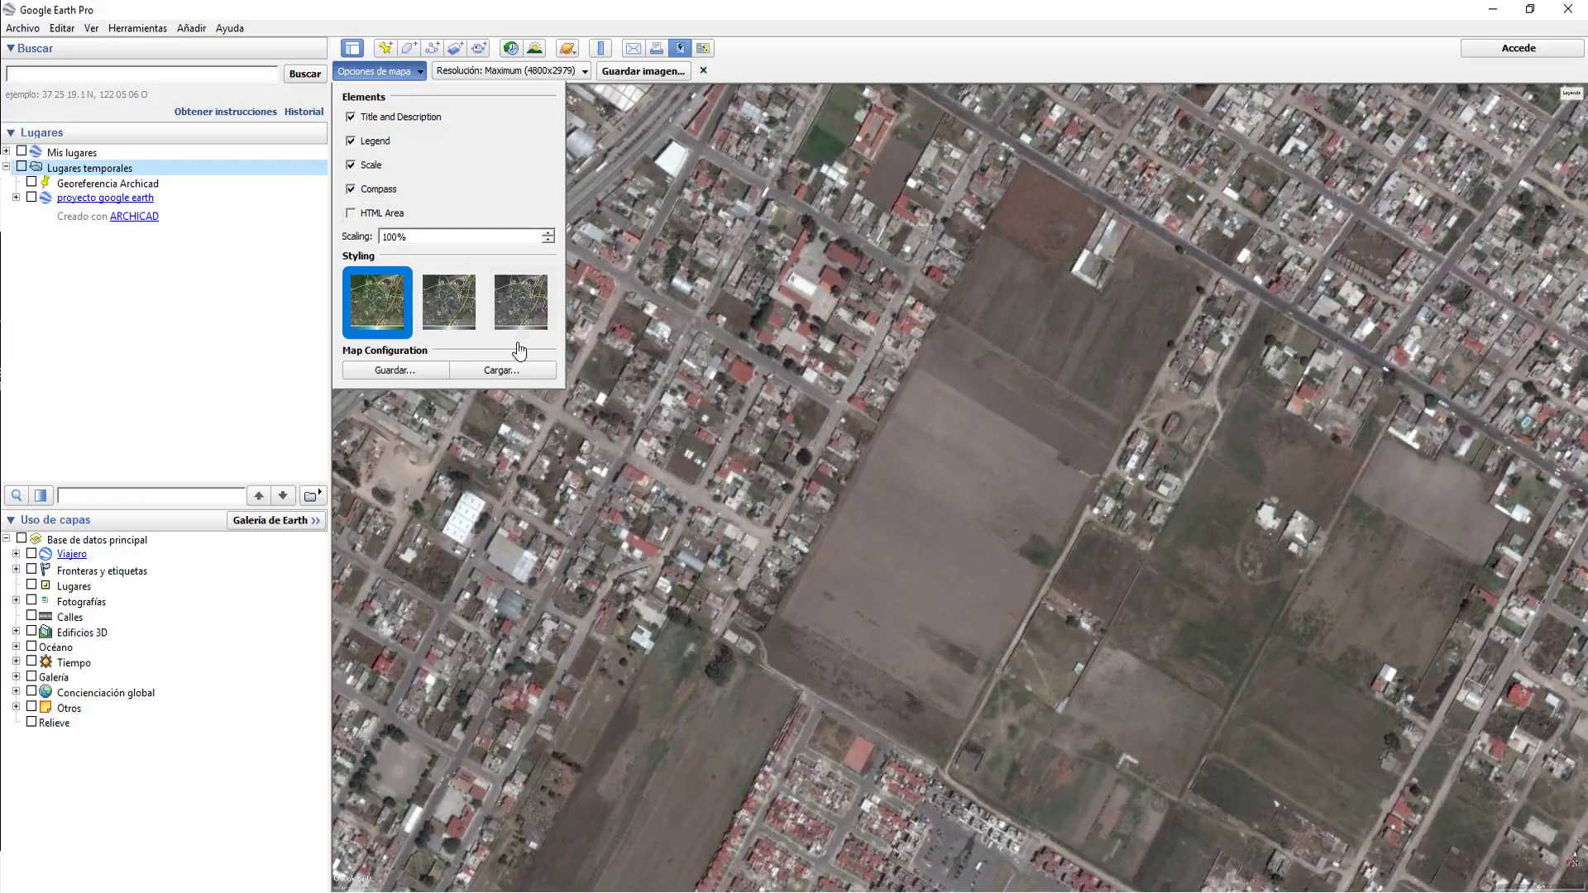
pyautogui.click(813, 145)
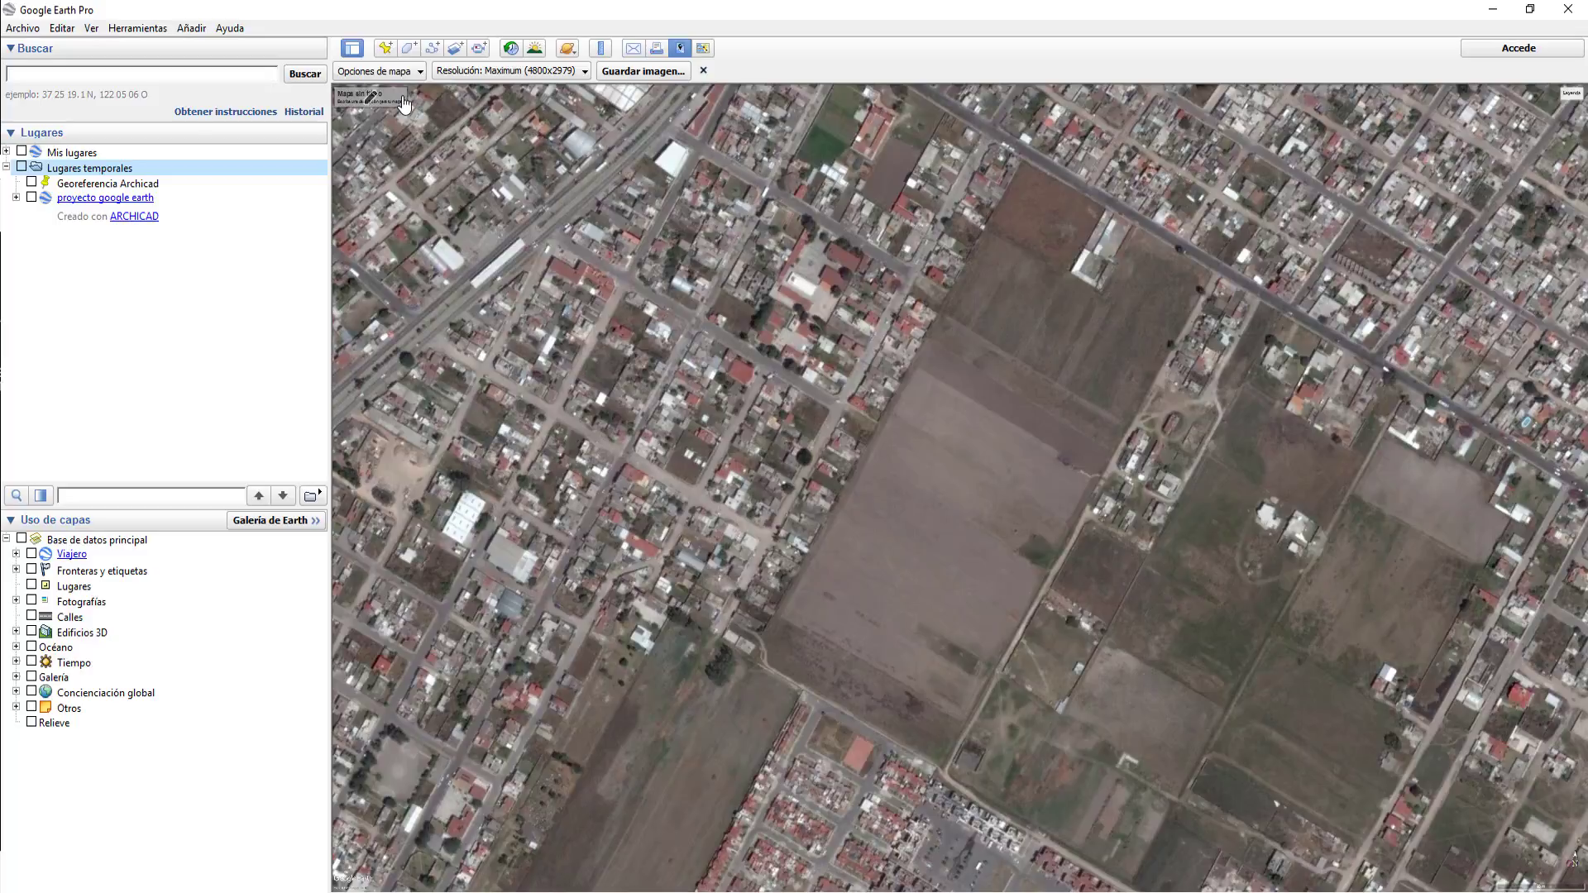
pyautogui.click(419, 76)
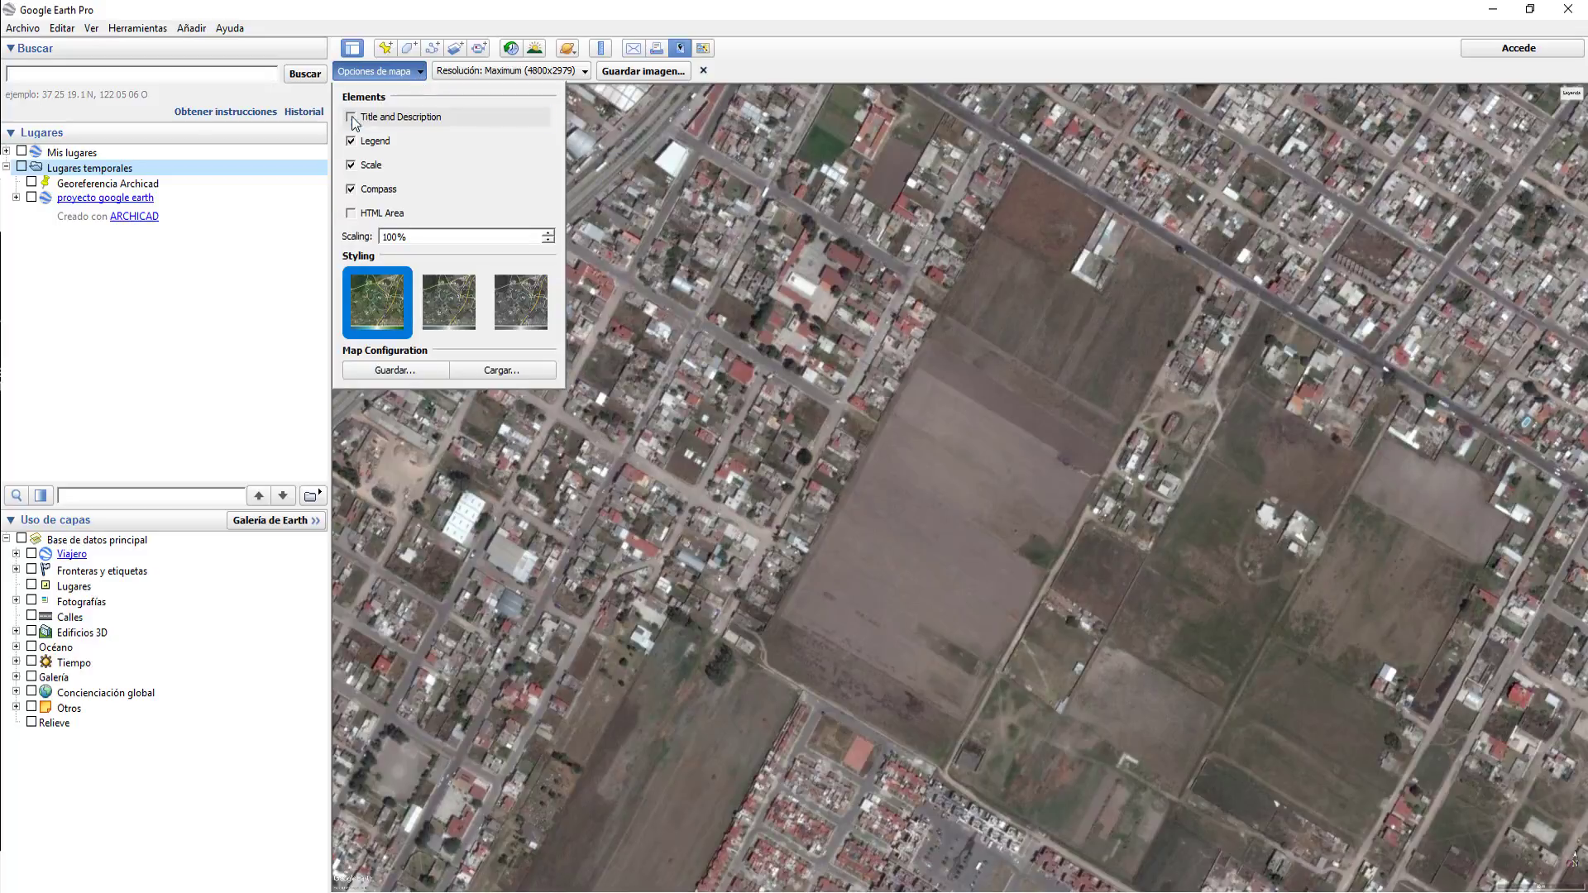
pyautogui.click(351, 140)
pyautogui.click(351, 164)
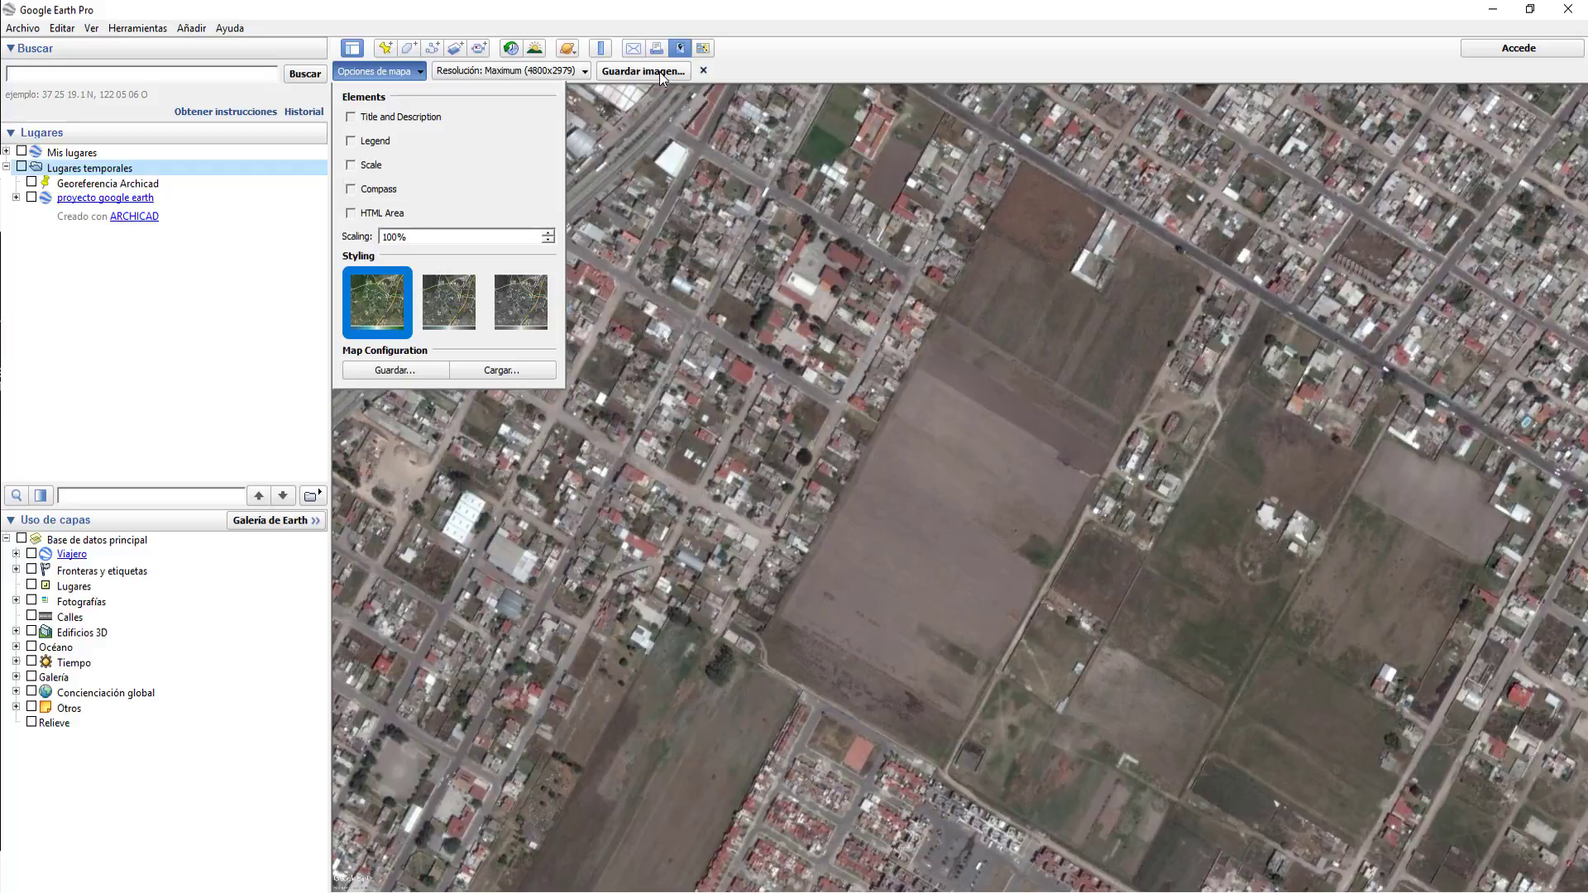
pyautogui.click(646, 15)
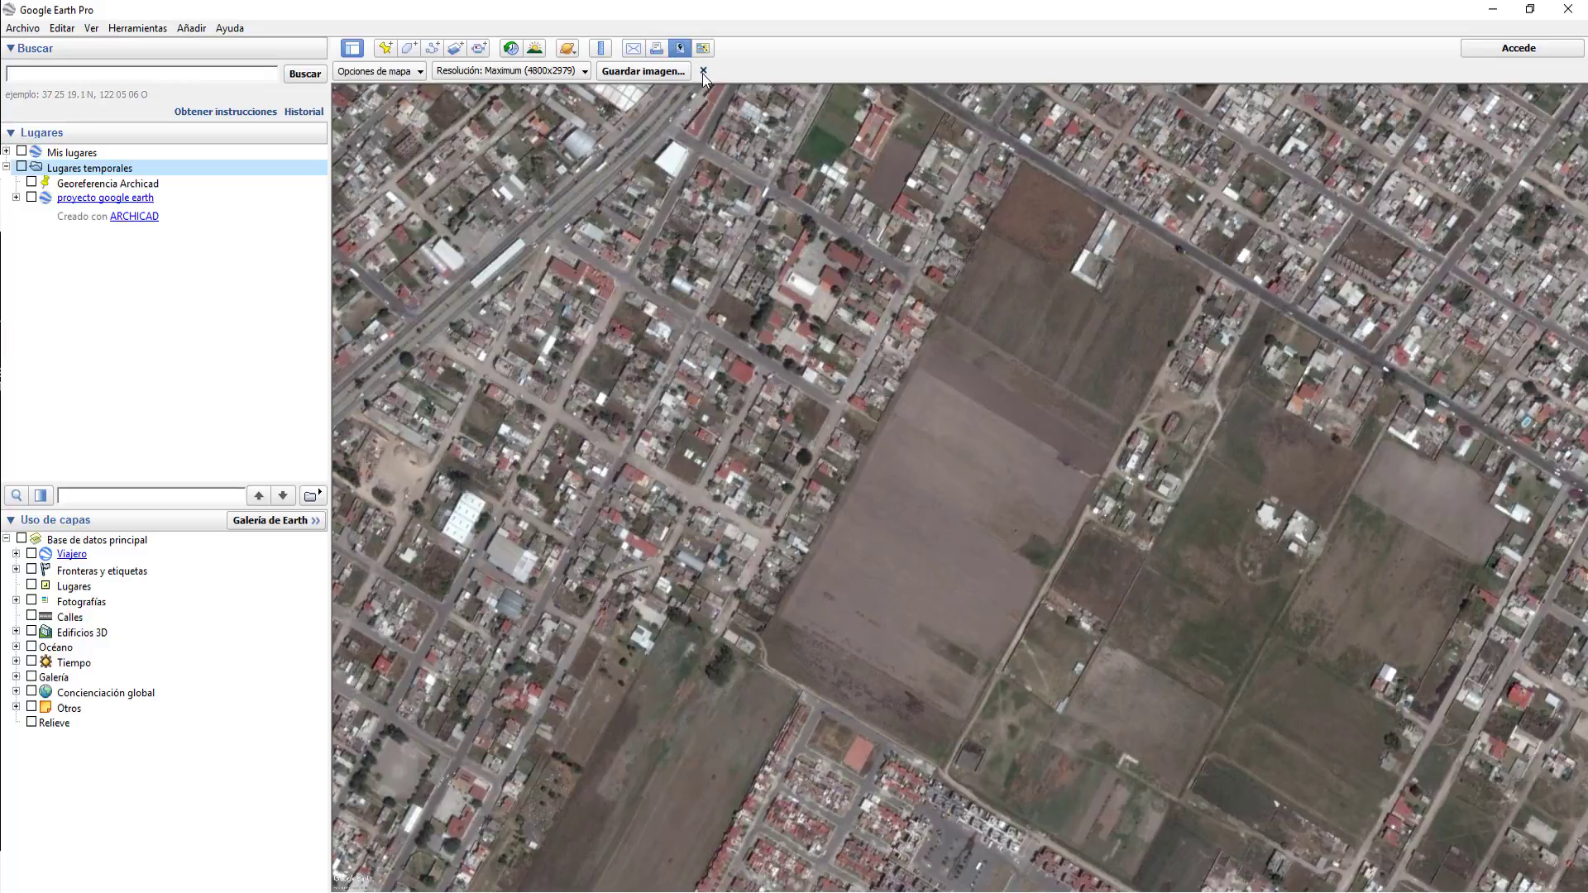
pyautogui.click(660, 74)
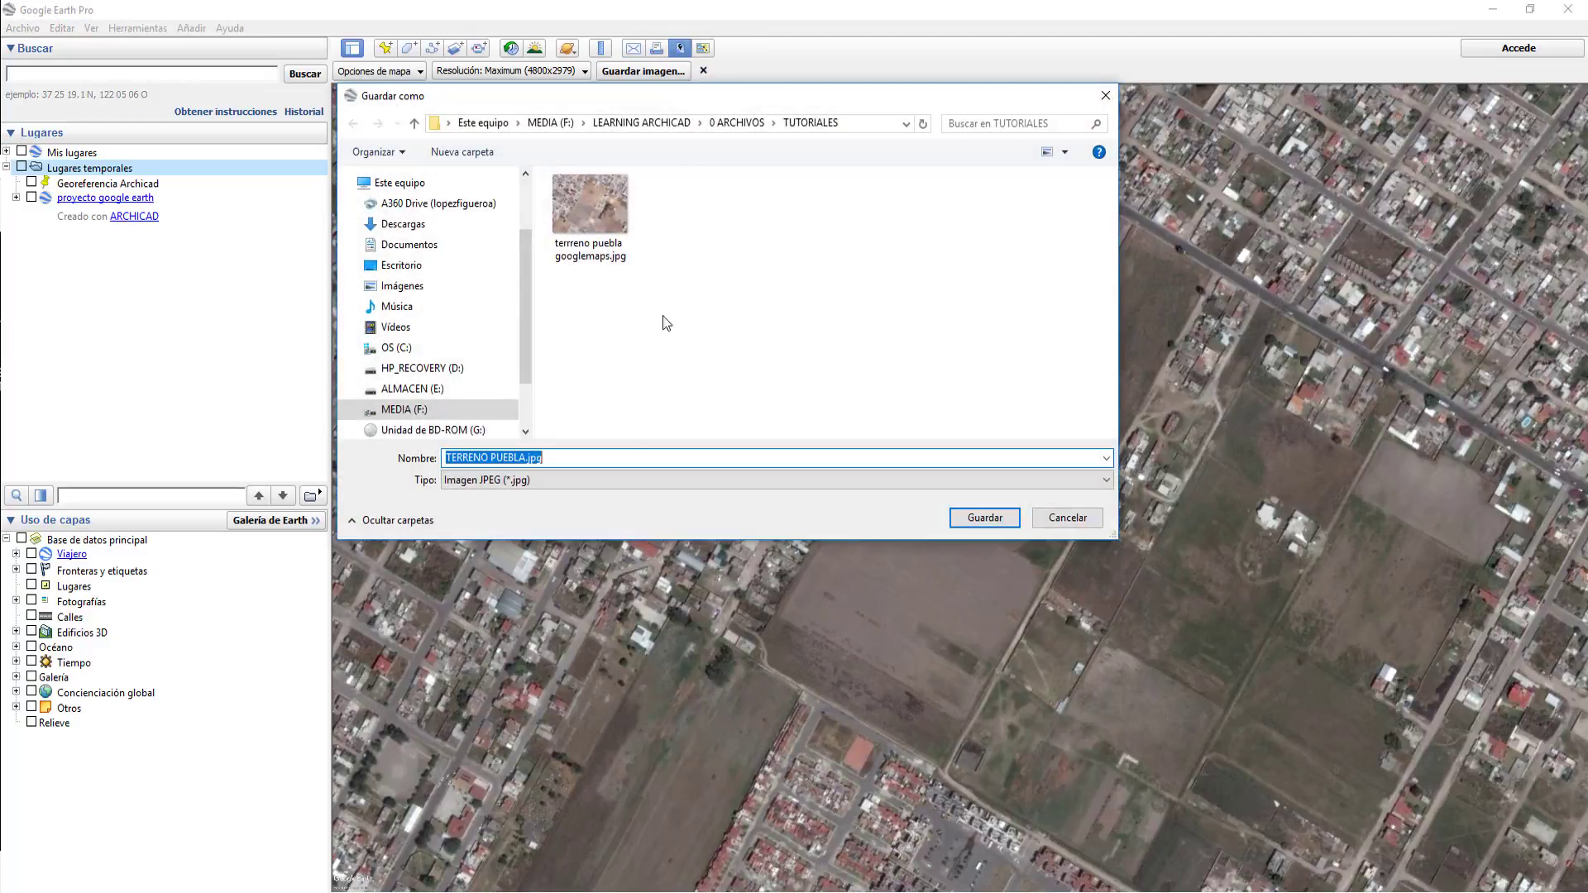
# Save the image as TERRENO PUEBLA GOOGLE EARTH.jpg in the TUTORIALES folder.
pyautogui.click(595, 458)
pyautogui.write('GOOGLE EARTH')
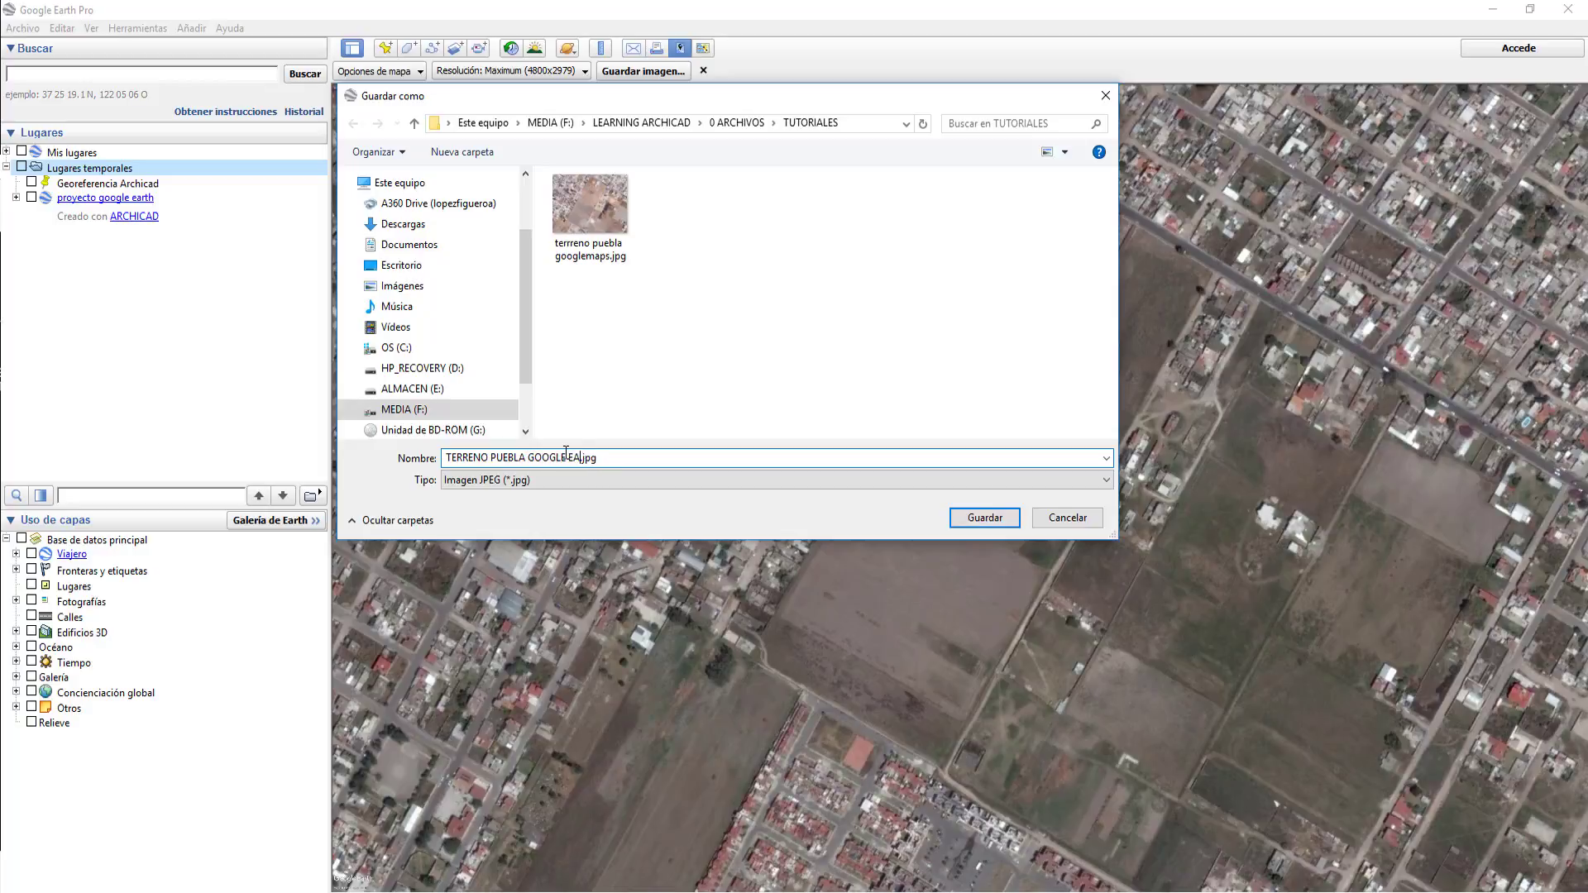
pyautogui.click(984, 518)
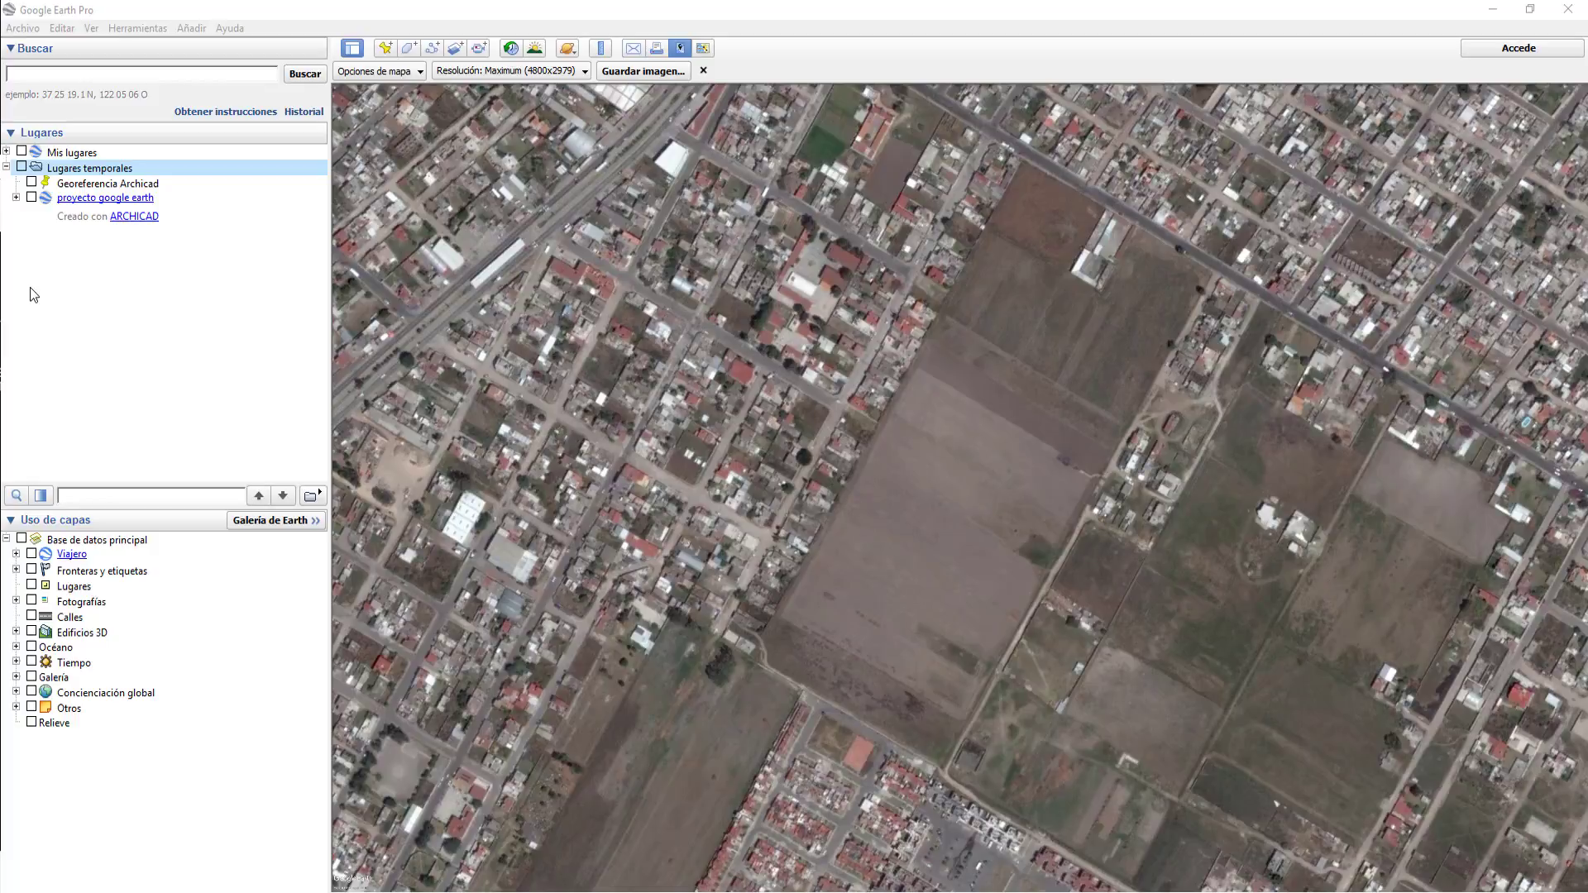
# Step the historical imagery slider back through 2014 and 2012 dates to 6/6/2012.
pyautogui.click(511, 49)
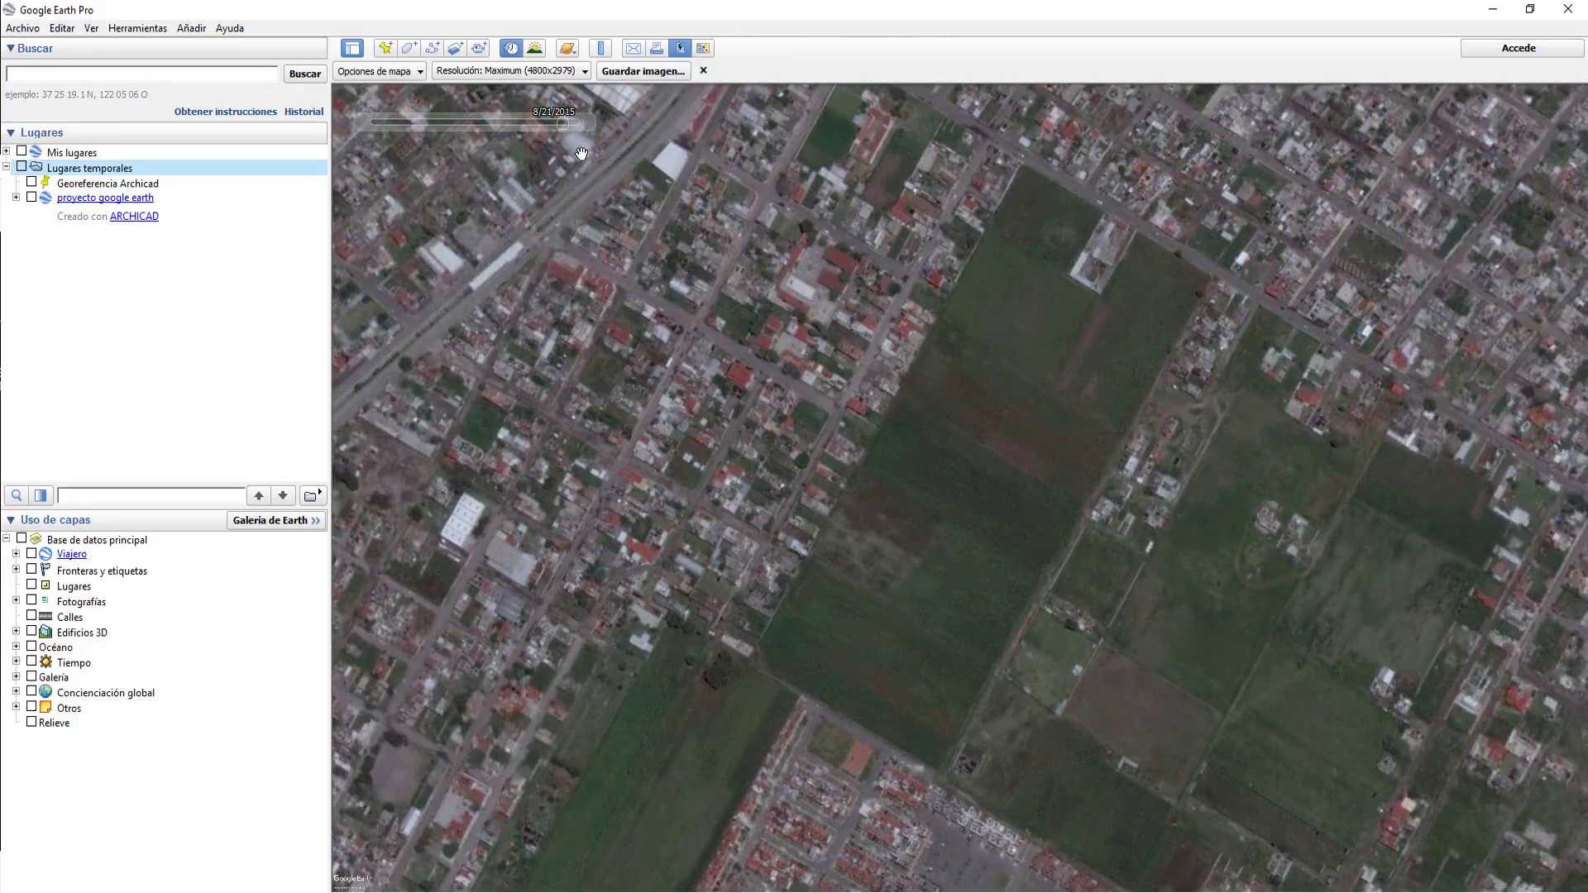
pyautogui.click(546, 123)
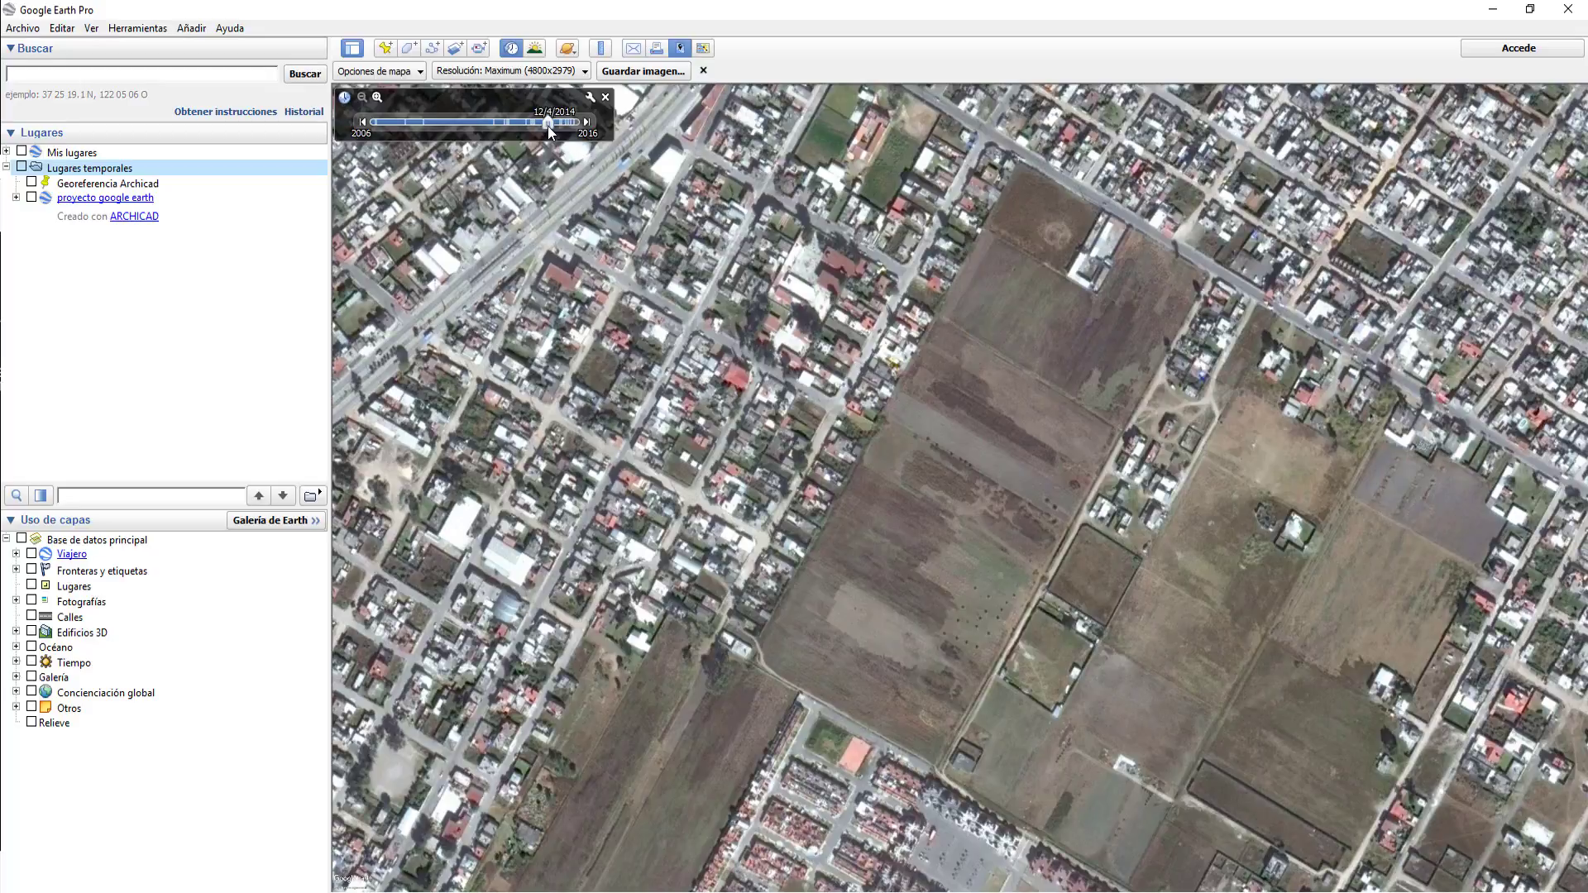
pyautogui.moveTo(534, 122); pyautogui.dragTo(532, 122)
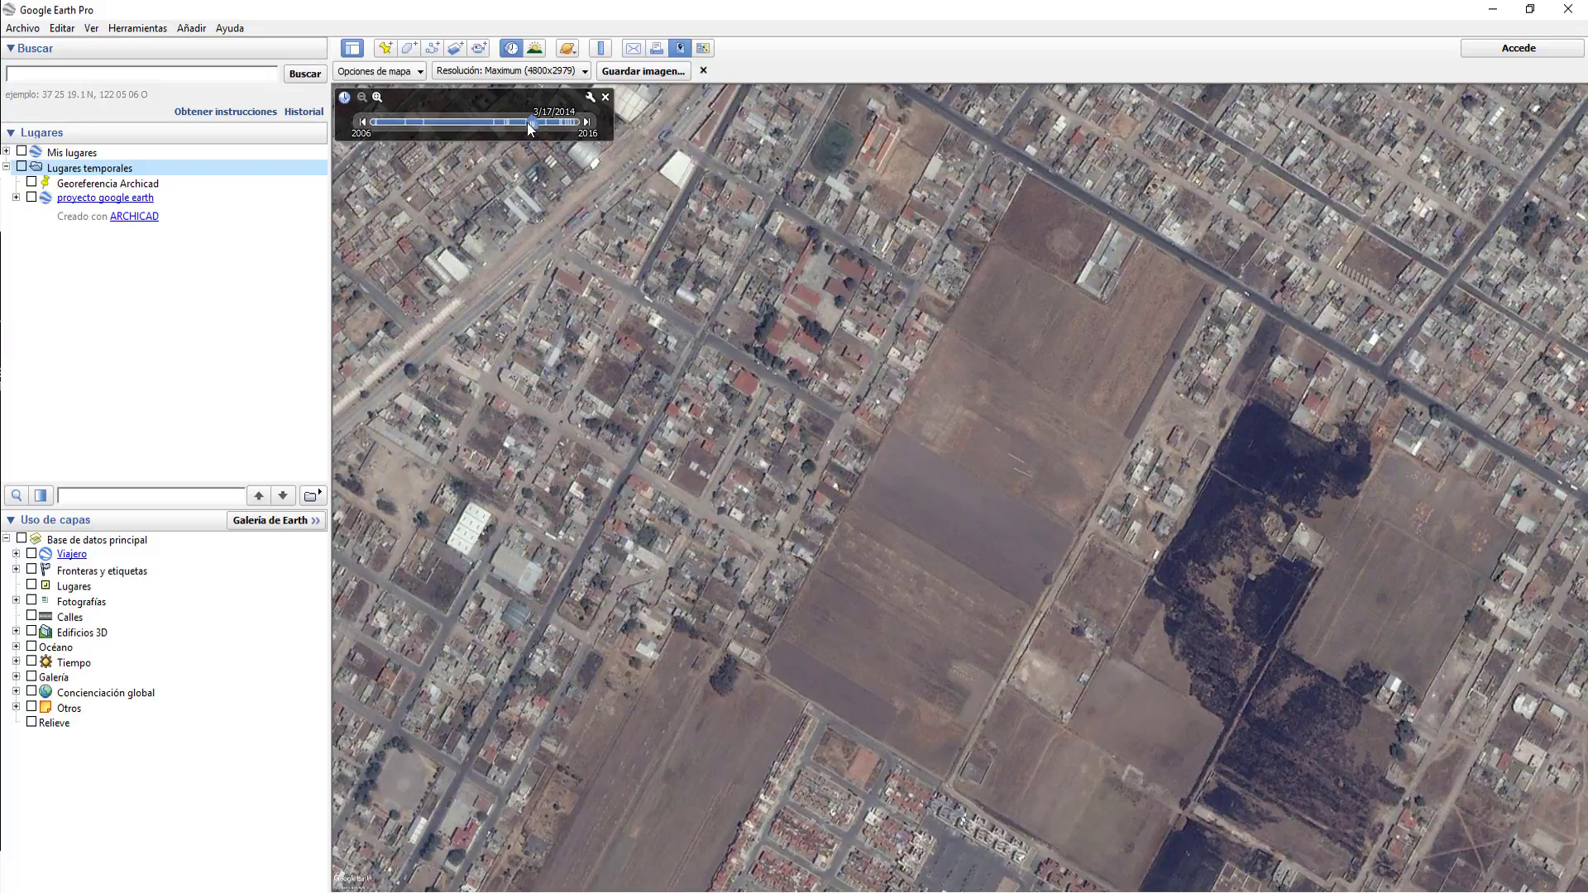
pyautogui.moveTo(508, 124); pyautogui.dragTo(504, 124)
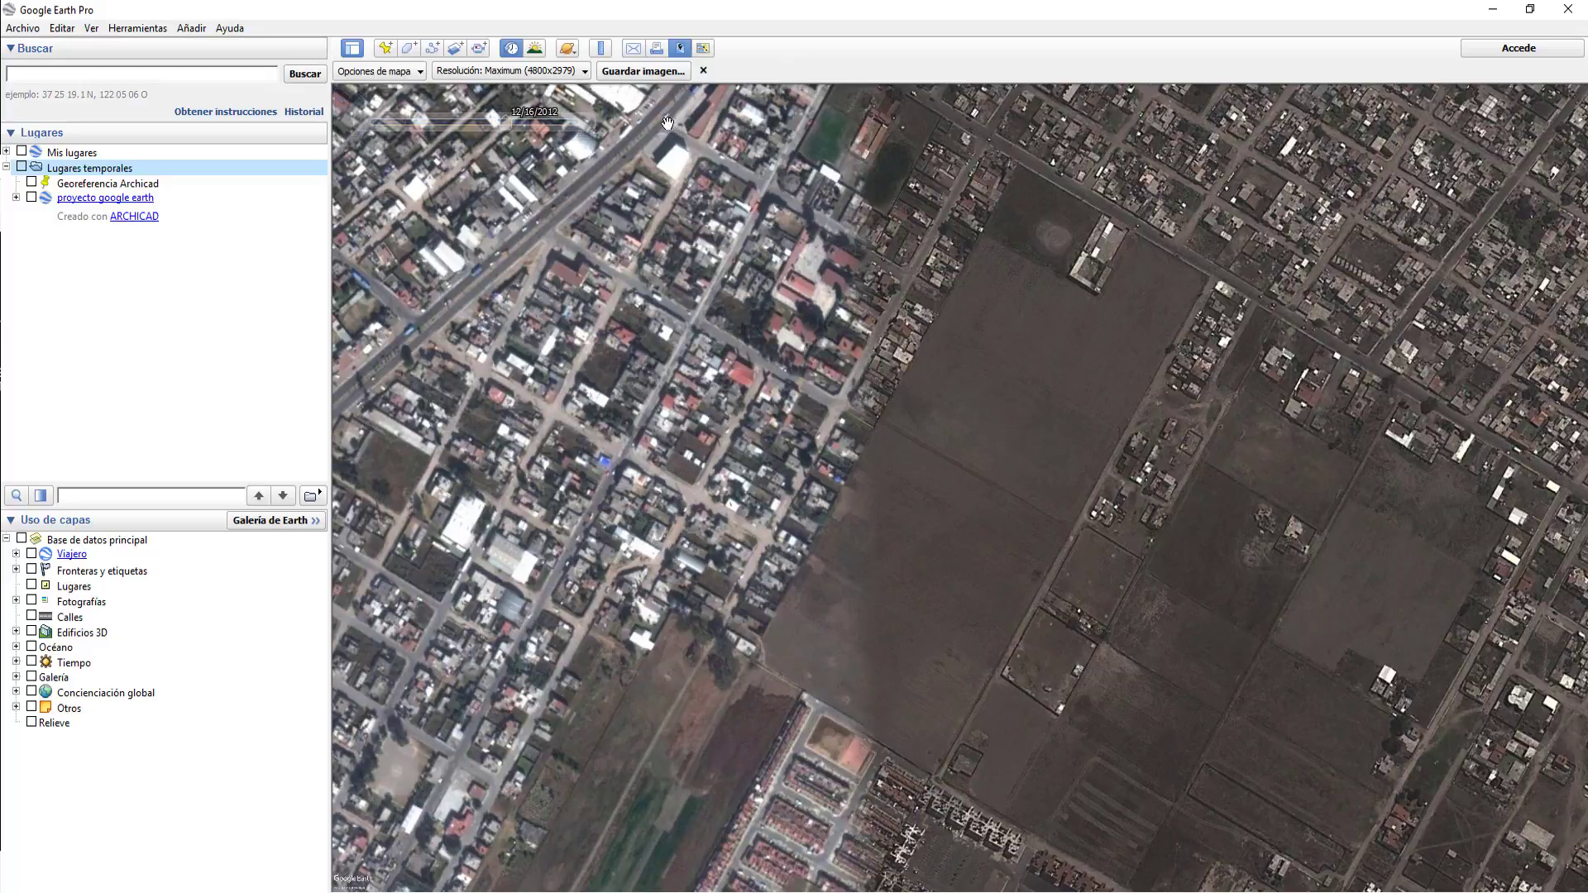
pyautogui.click(509, 49)
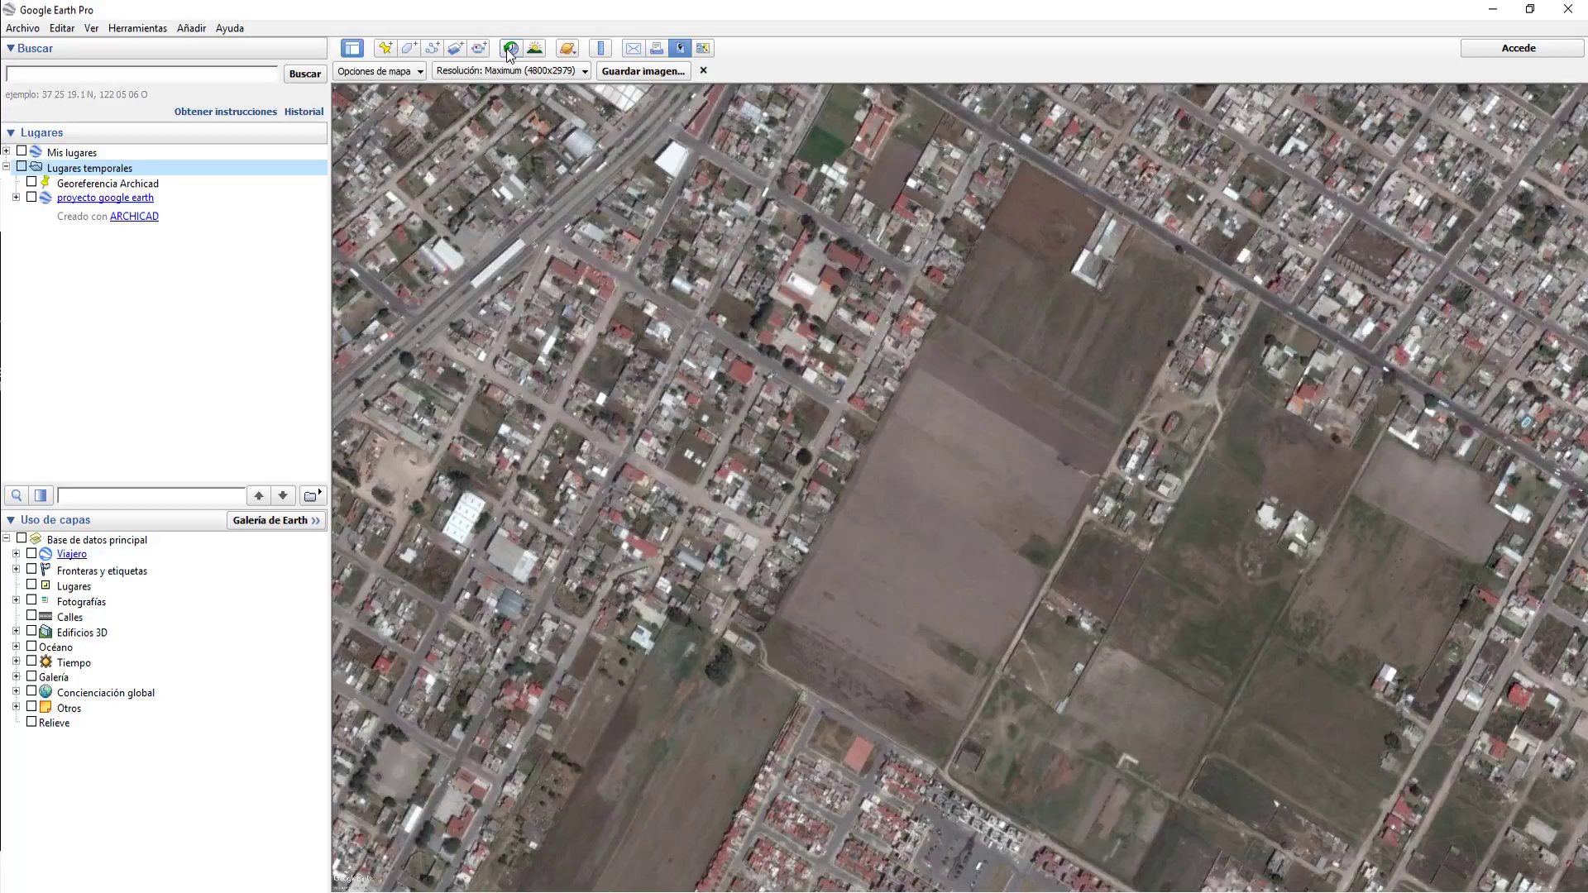
pyautogui.click(509, 50)
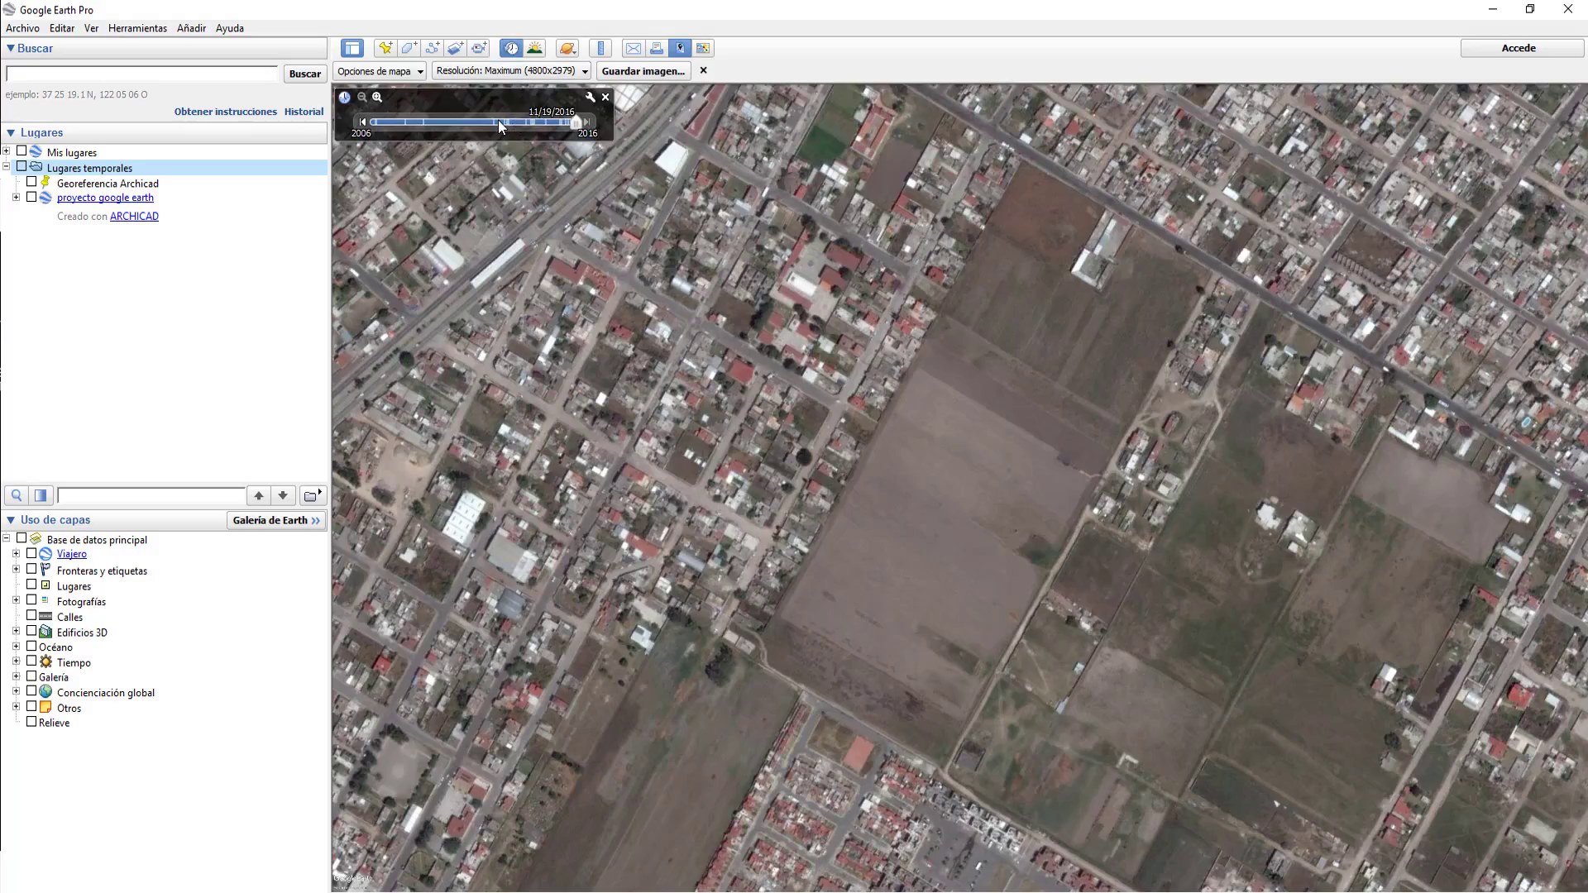
pyautogui.click(494, 121)
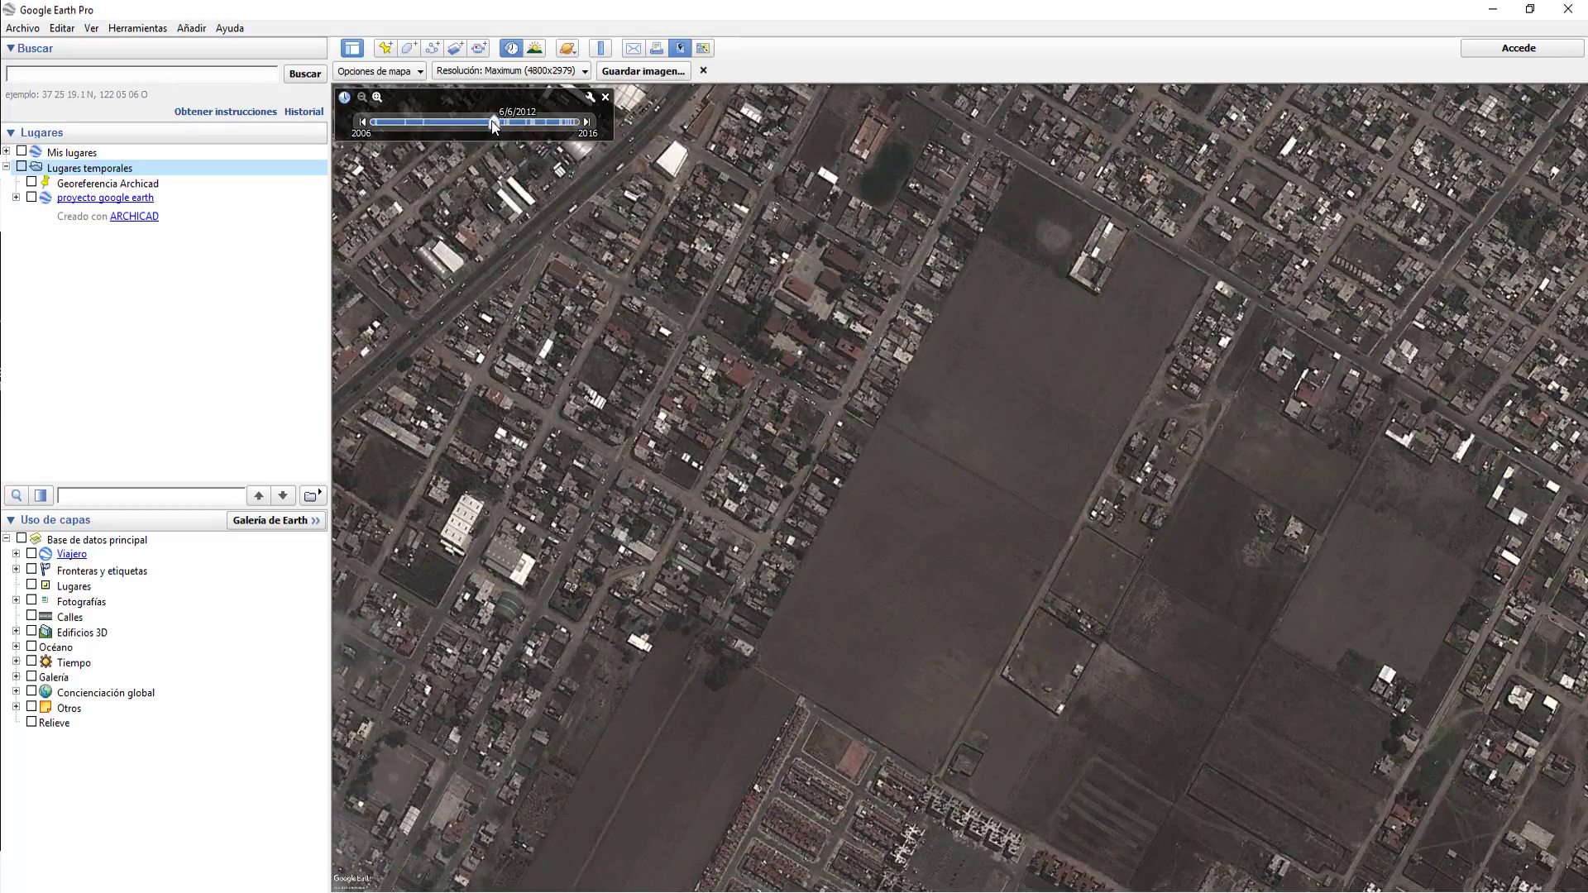
# Save the 2012 view as TERRENO PUEBLA GOOGLE EARTH ANTIGUA.jpg.
pyautogui.click(659, 73)
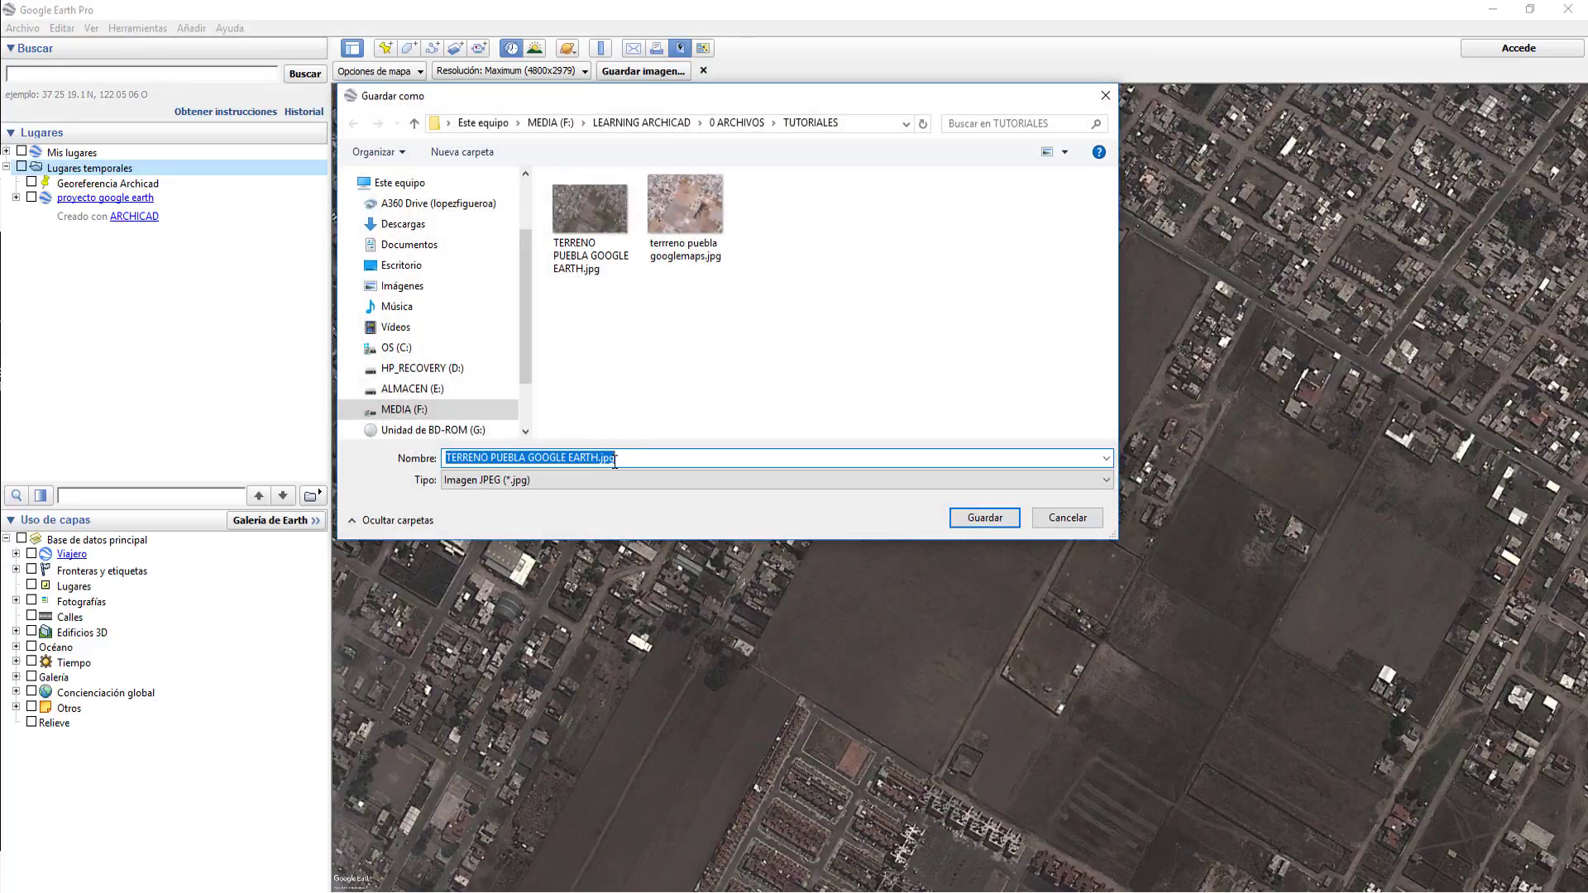
pyautogui.click(601, 459)
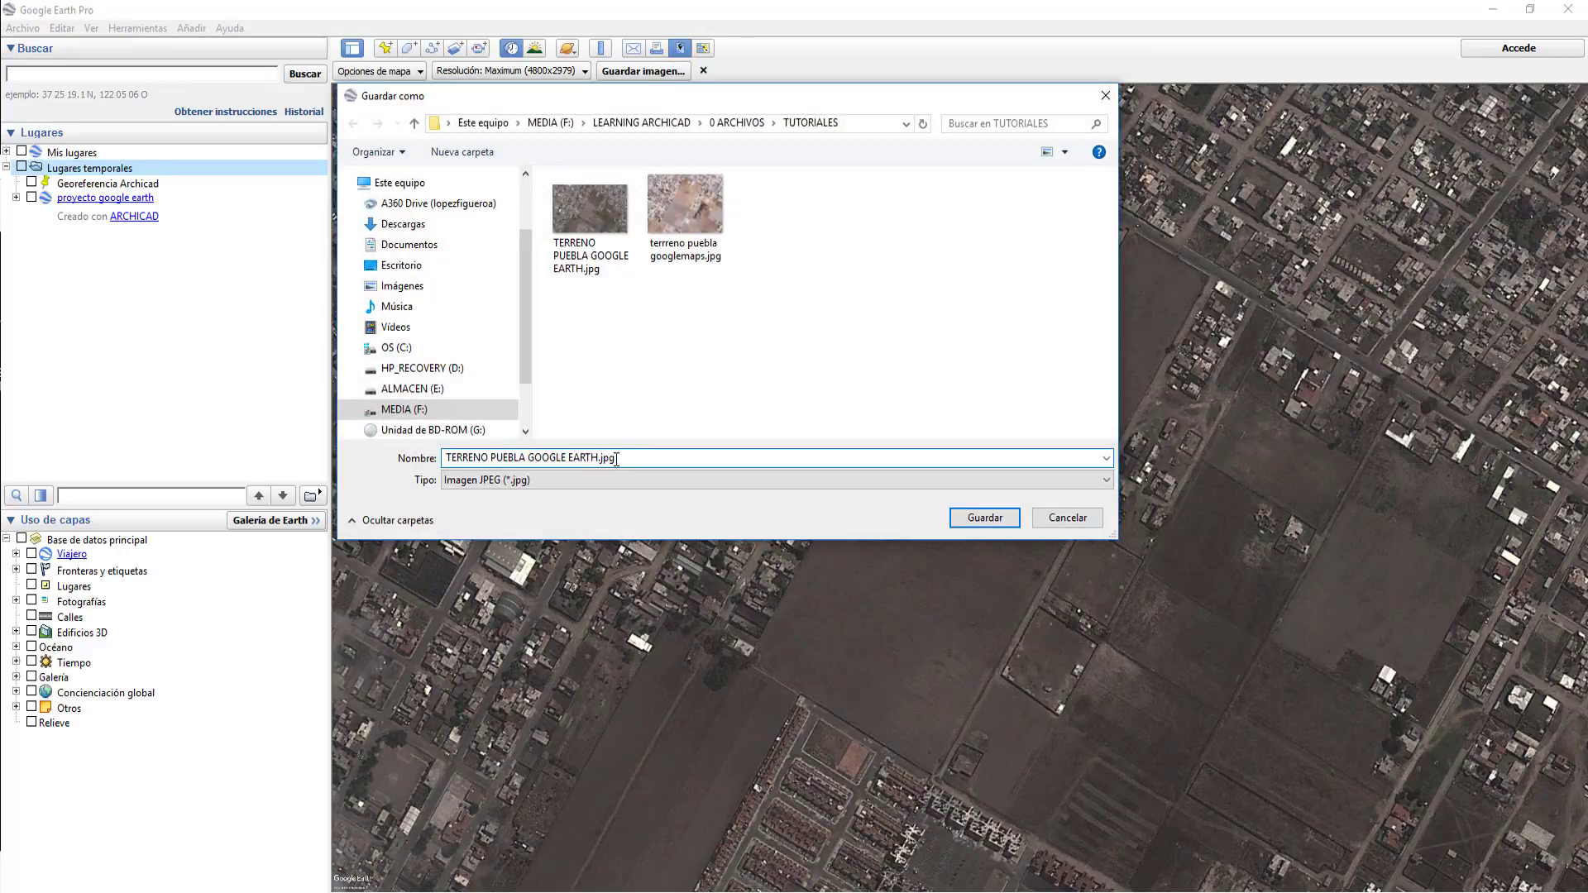
pyautogui.write('ANTIGUA')
pyautogui.click(990, 517)
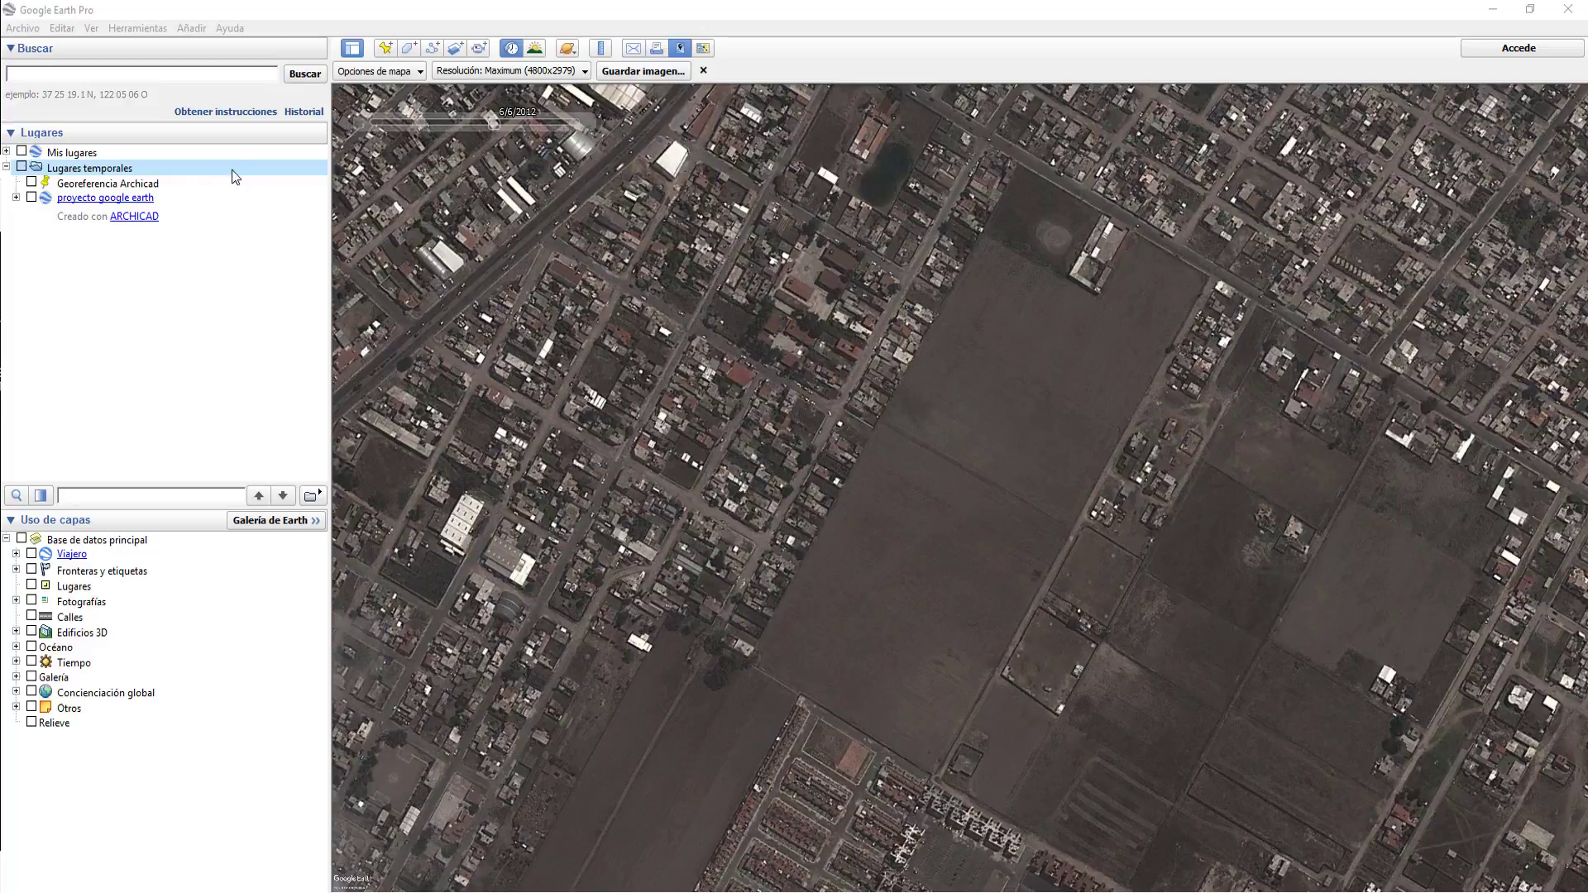
# Restore current imagery, show temporary places, hide the proyecto google earth overlay, and pan ARCHICAD's plan.
pyautogui.click(511, 48)
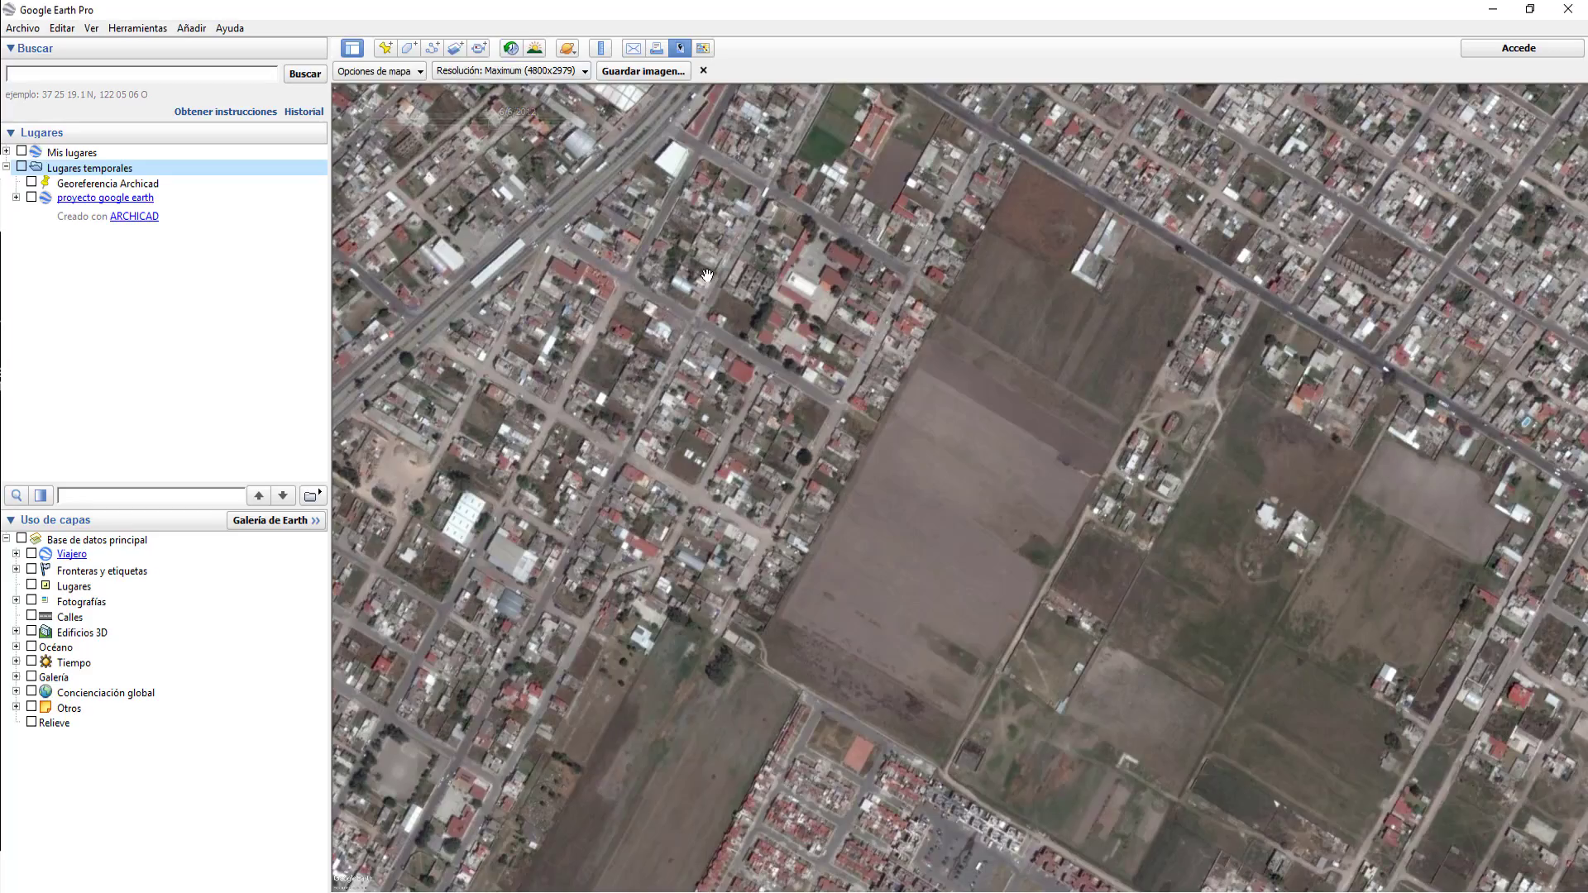
pyautogui.click(703, 72)
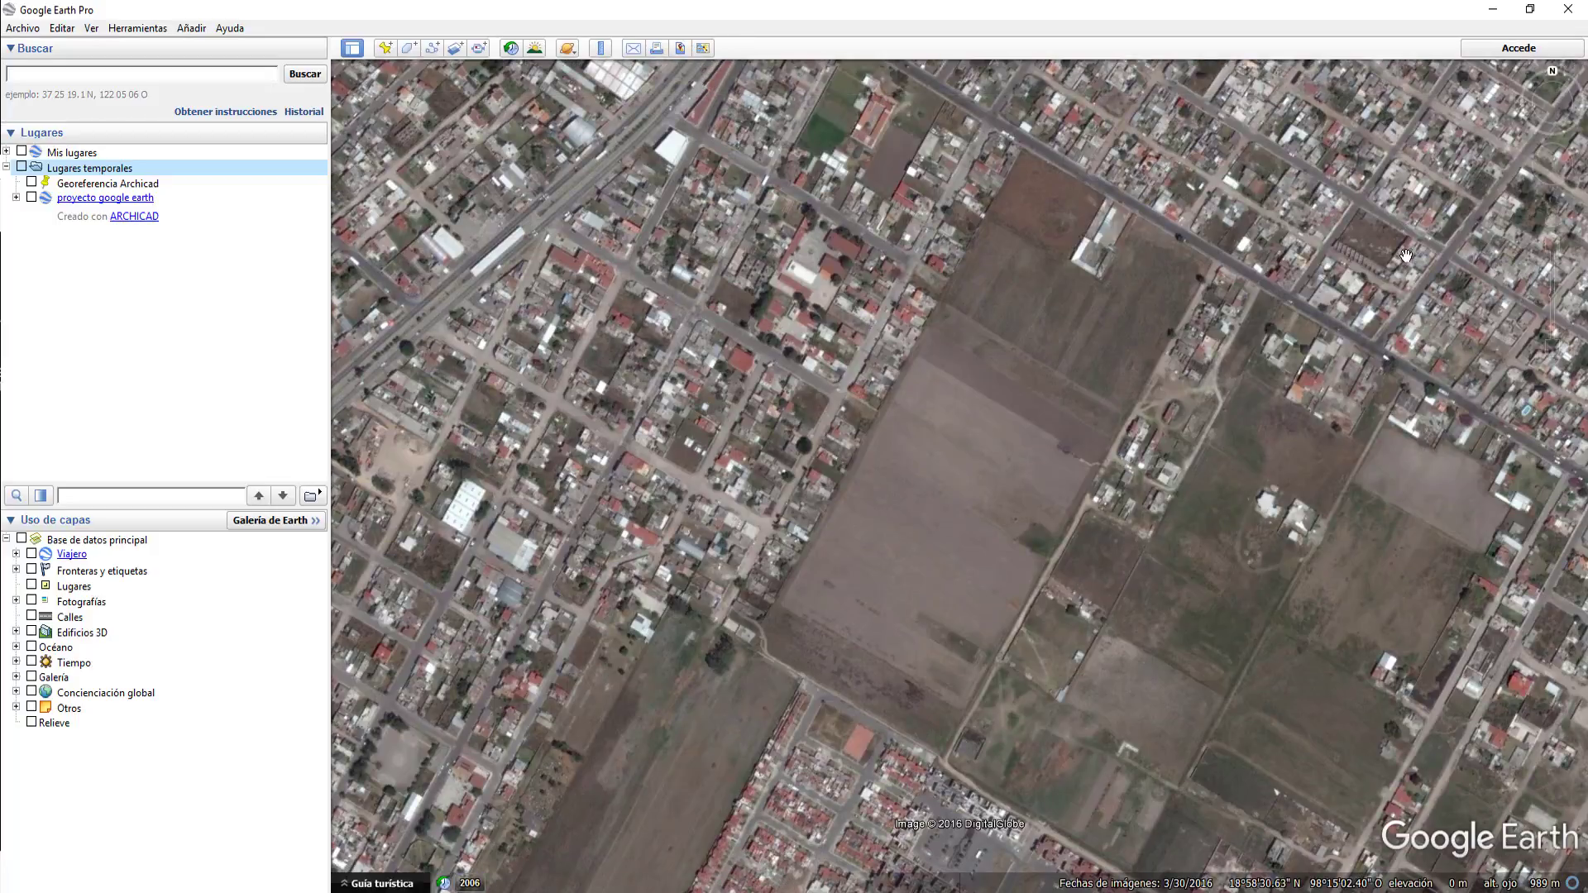
pyautogui.click(21, 167)
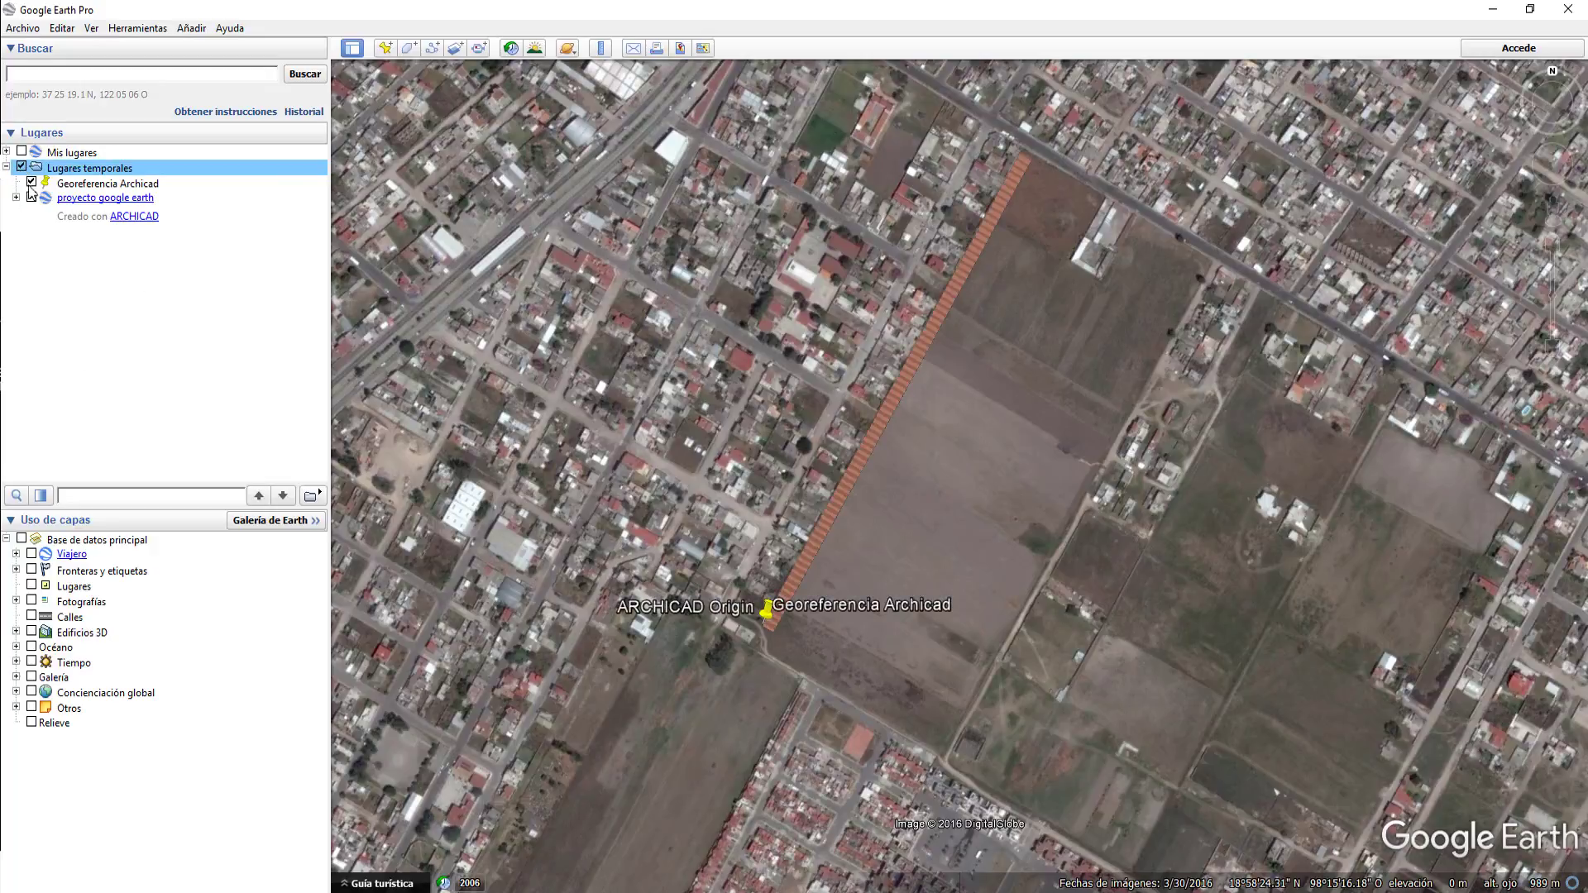
pyautogui.click(31, 198)
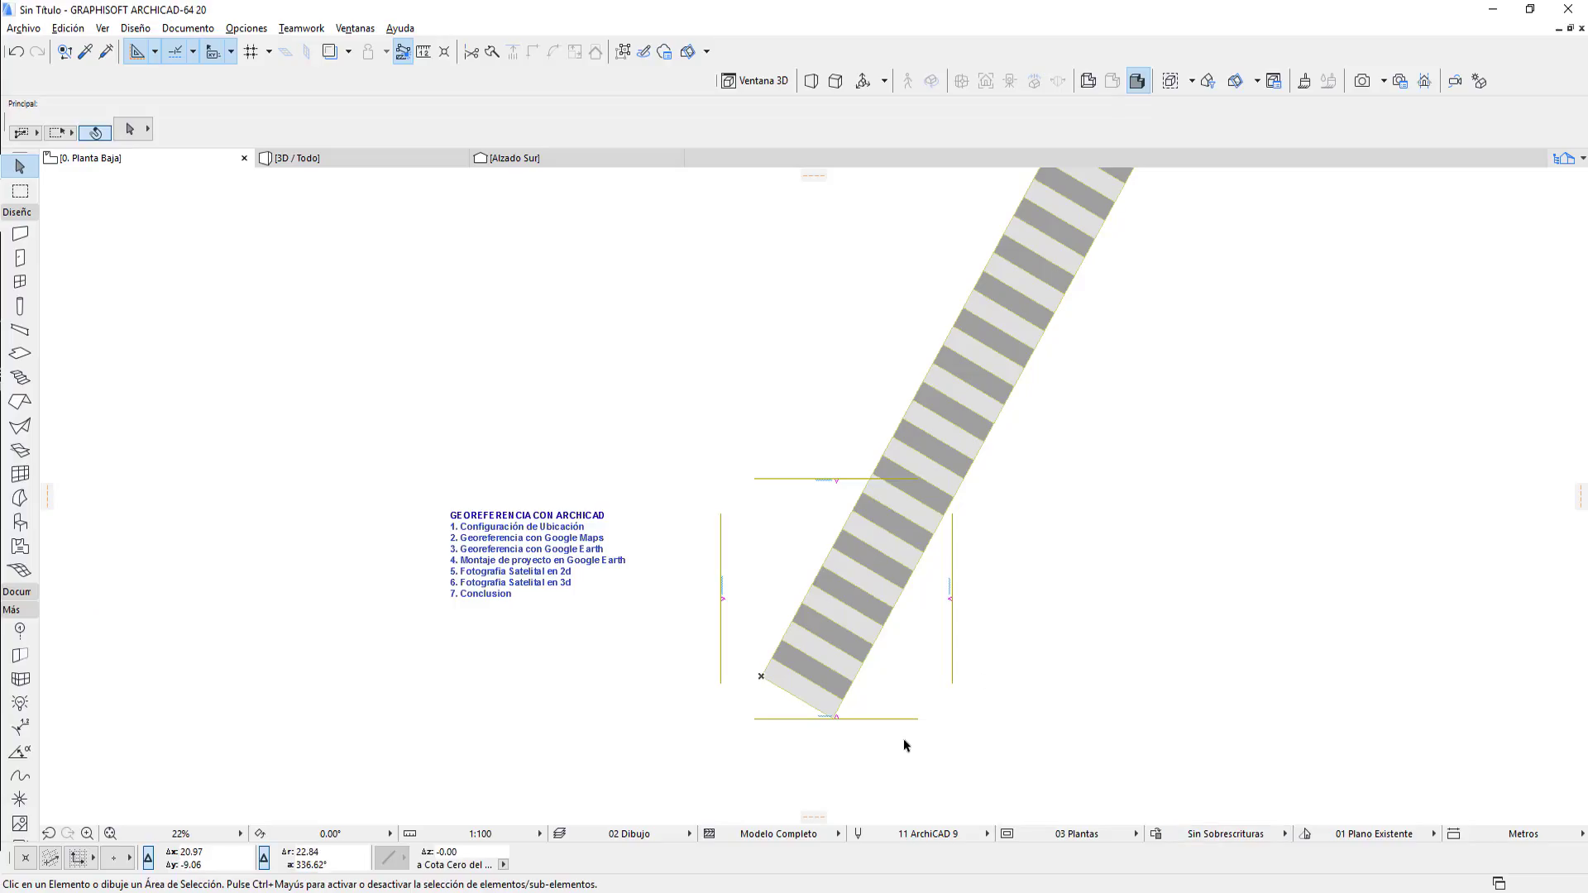
pyautogui.moveTo(1048, 653); pyautogui.dragTo(958, 657)
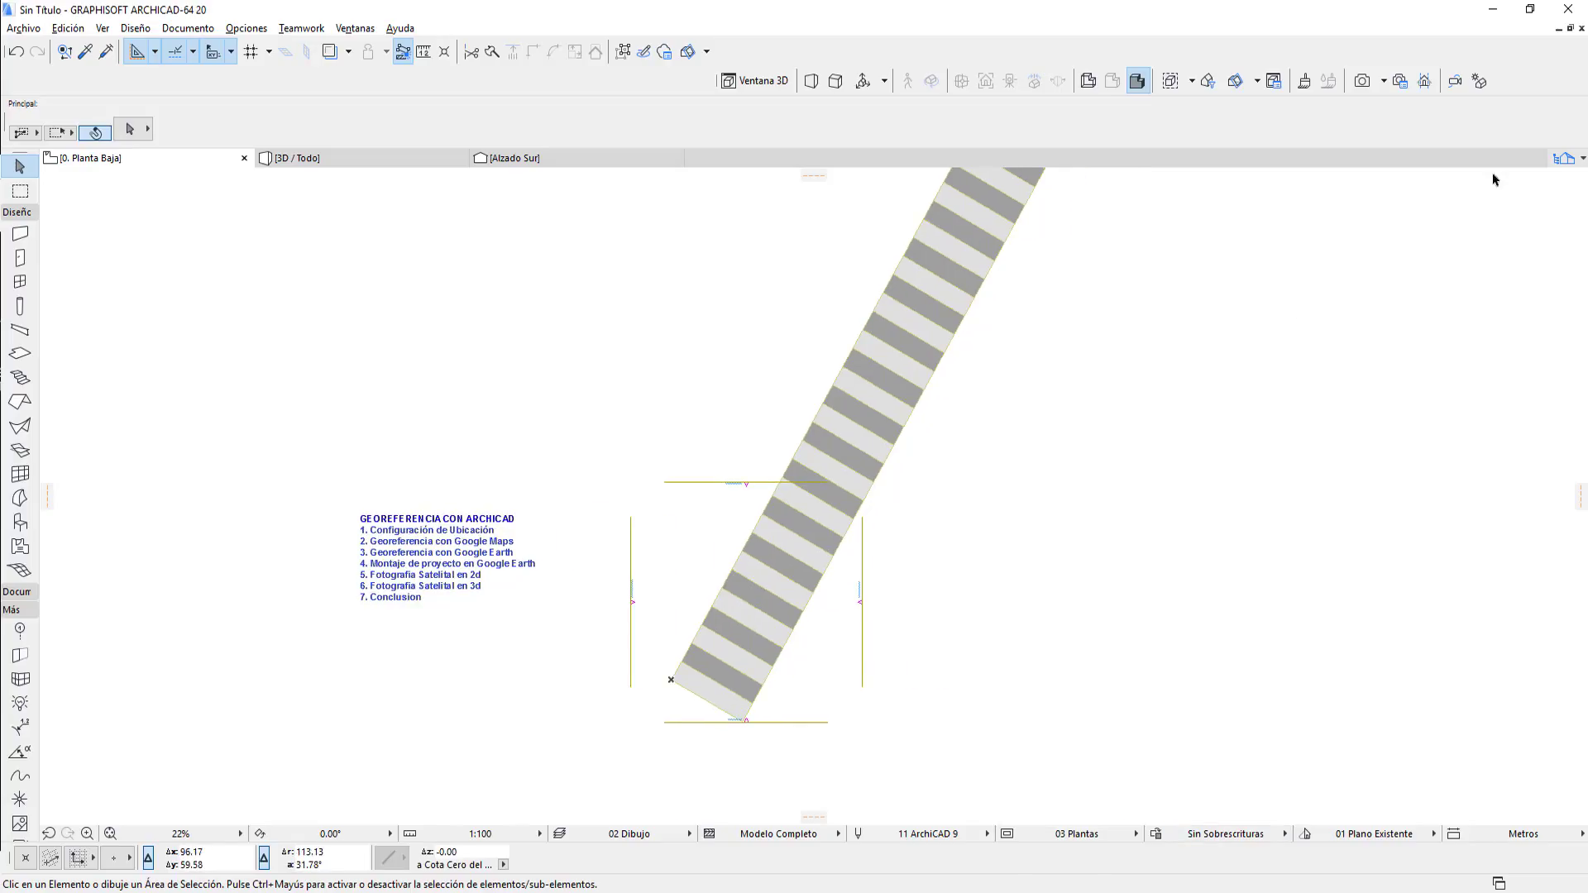
# Create the independent worksheet HT-02 FOTO GOOGLE EARTH under the Navigator's Hojas de Trabajo.
pyautogui.click(1581, 161)
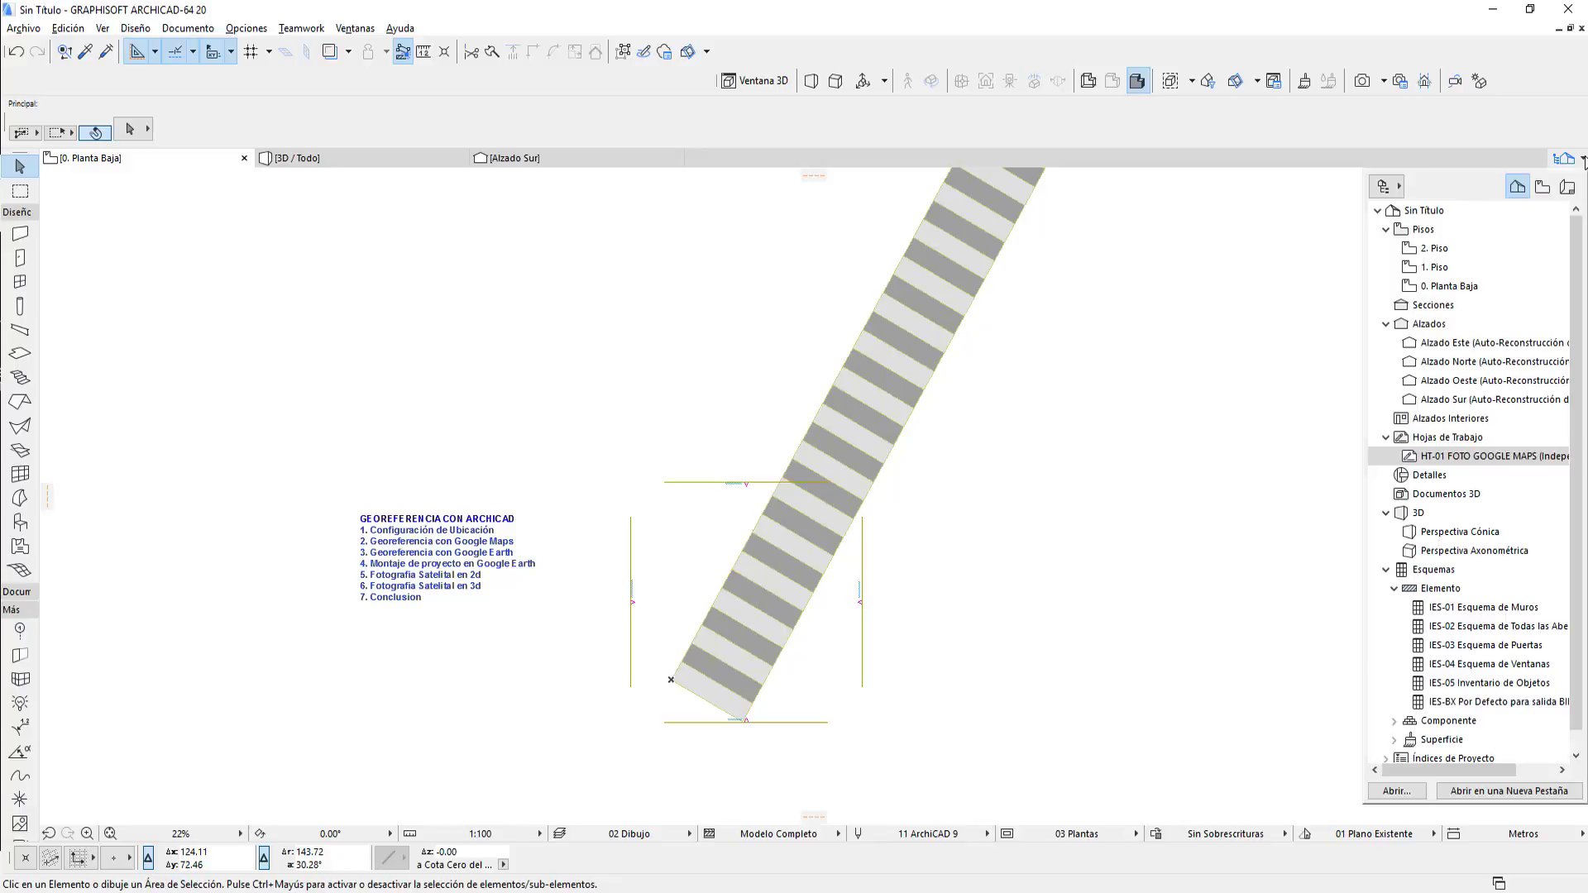
pyautogui.rightClick(1439, 444)
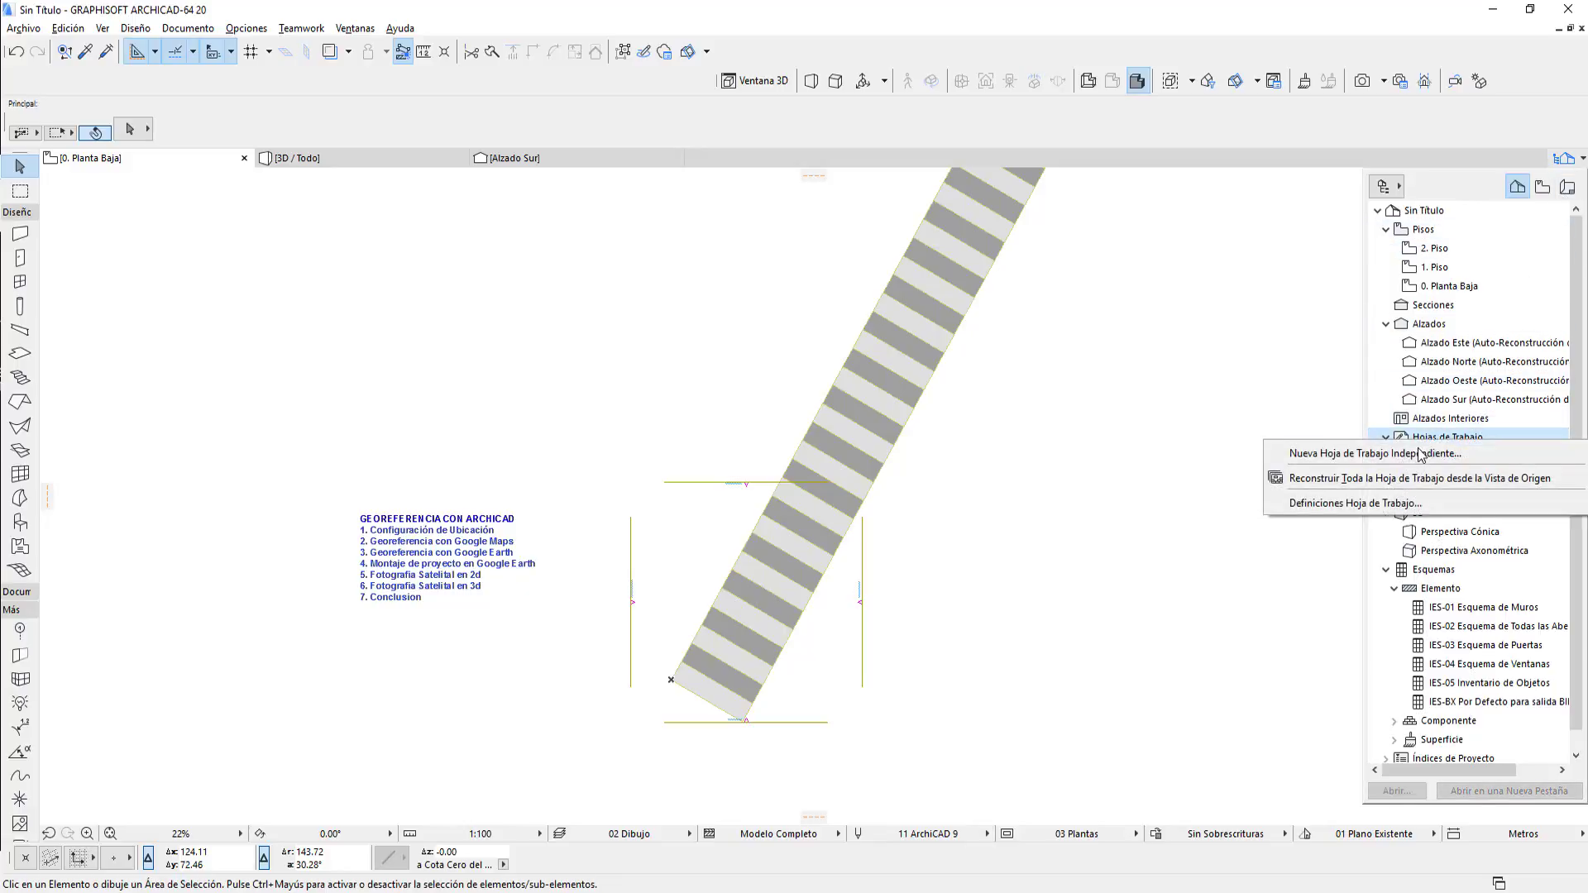
pyautogui.click(1360, 455)
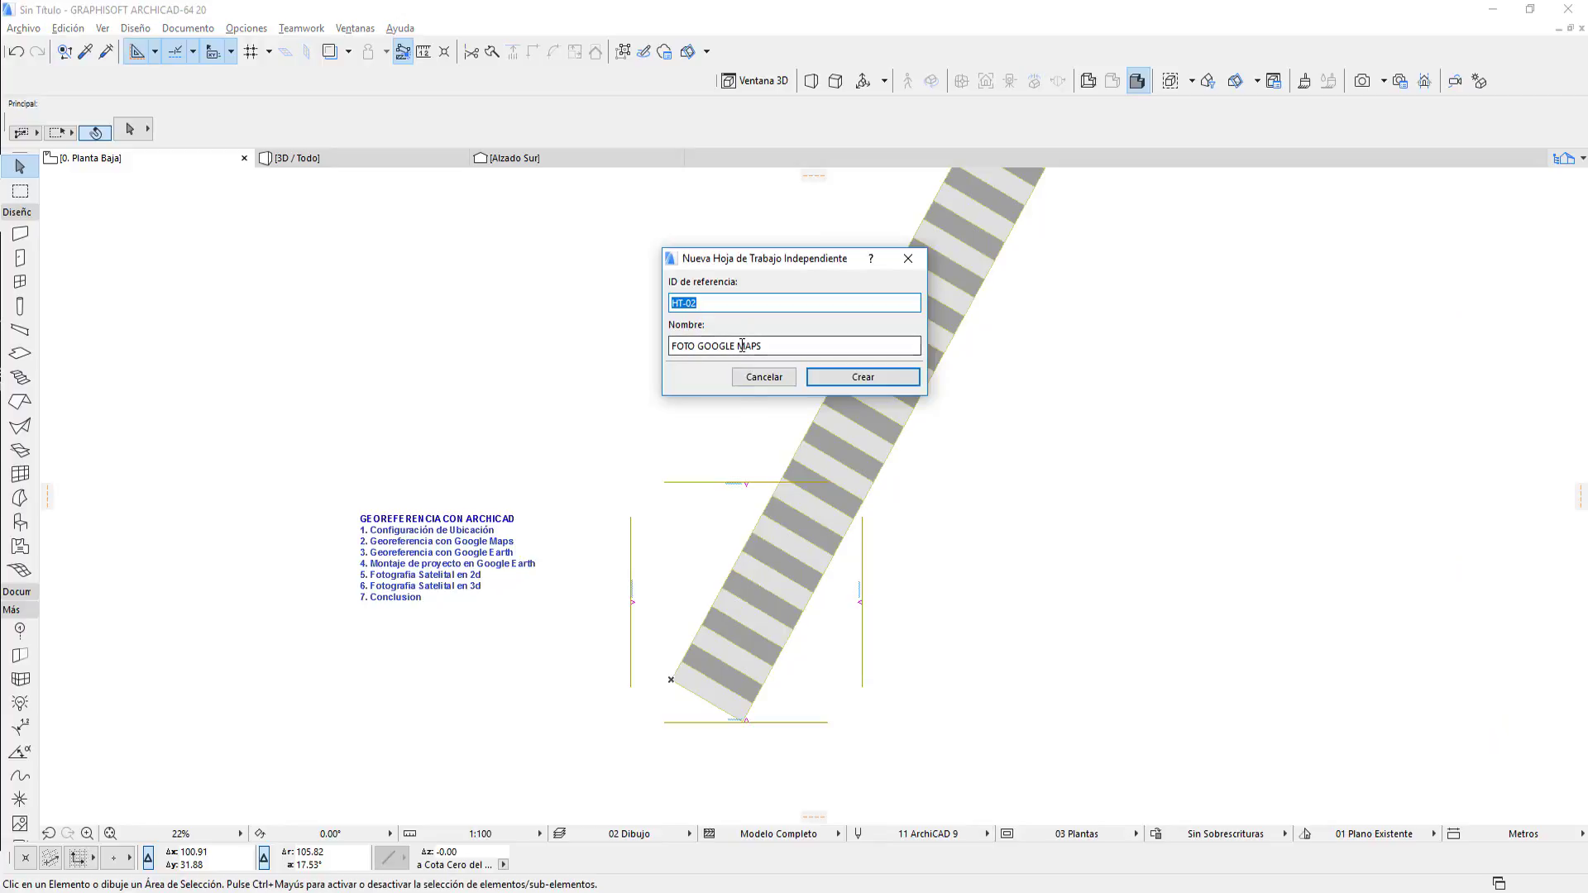
pyautogui.moveTo(738, 346); pyautogui.dragTo(855, 343)
pyautogui.write('e')
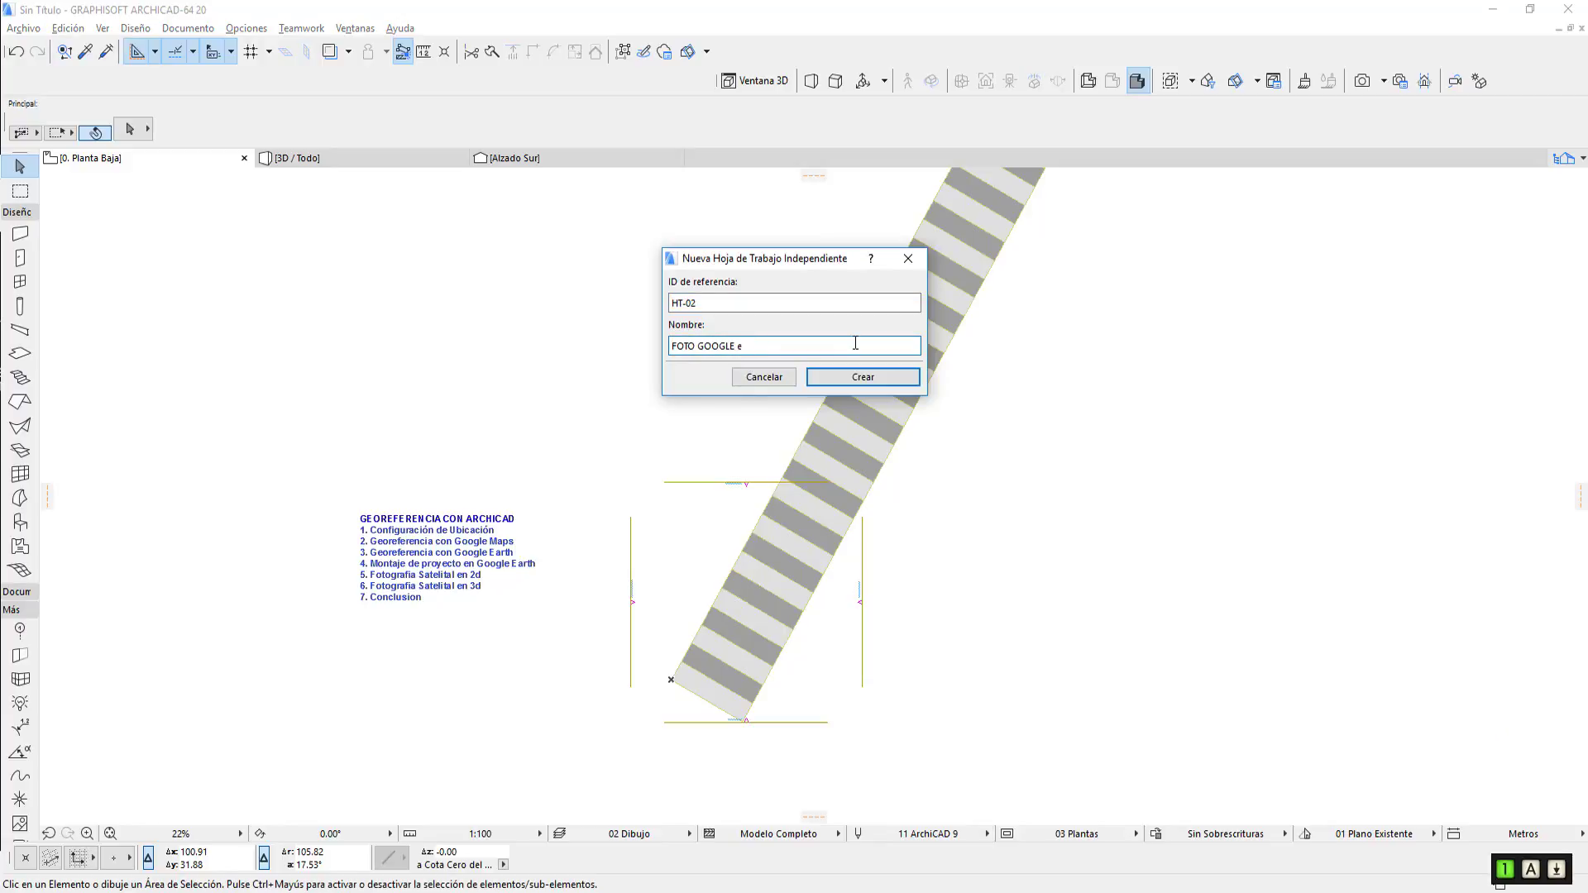
pyautogui.write('EARTH')
pyautogui.click(856, 377)
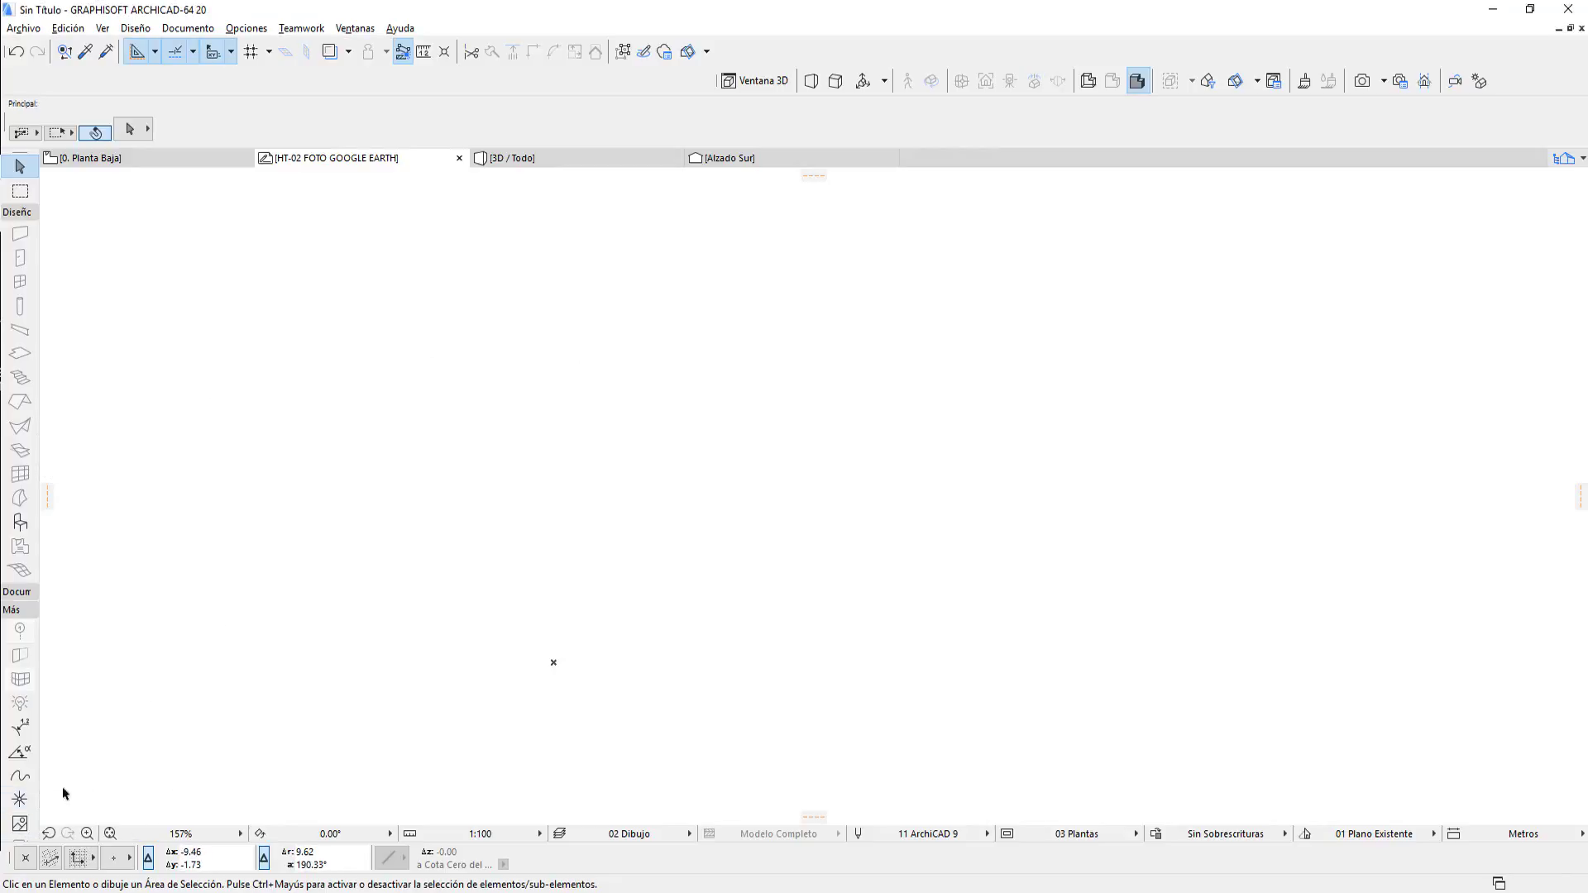
# Set the Figure tool to TERRENO PUEBLA GOOGLE EARTH.jpg with a bottom-left anchor.
pyautogui.click(26, 823)
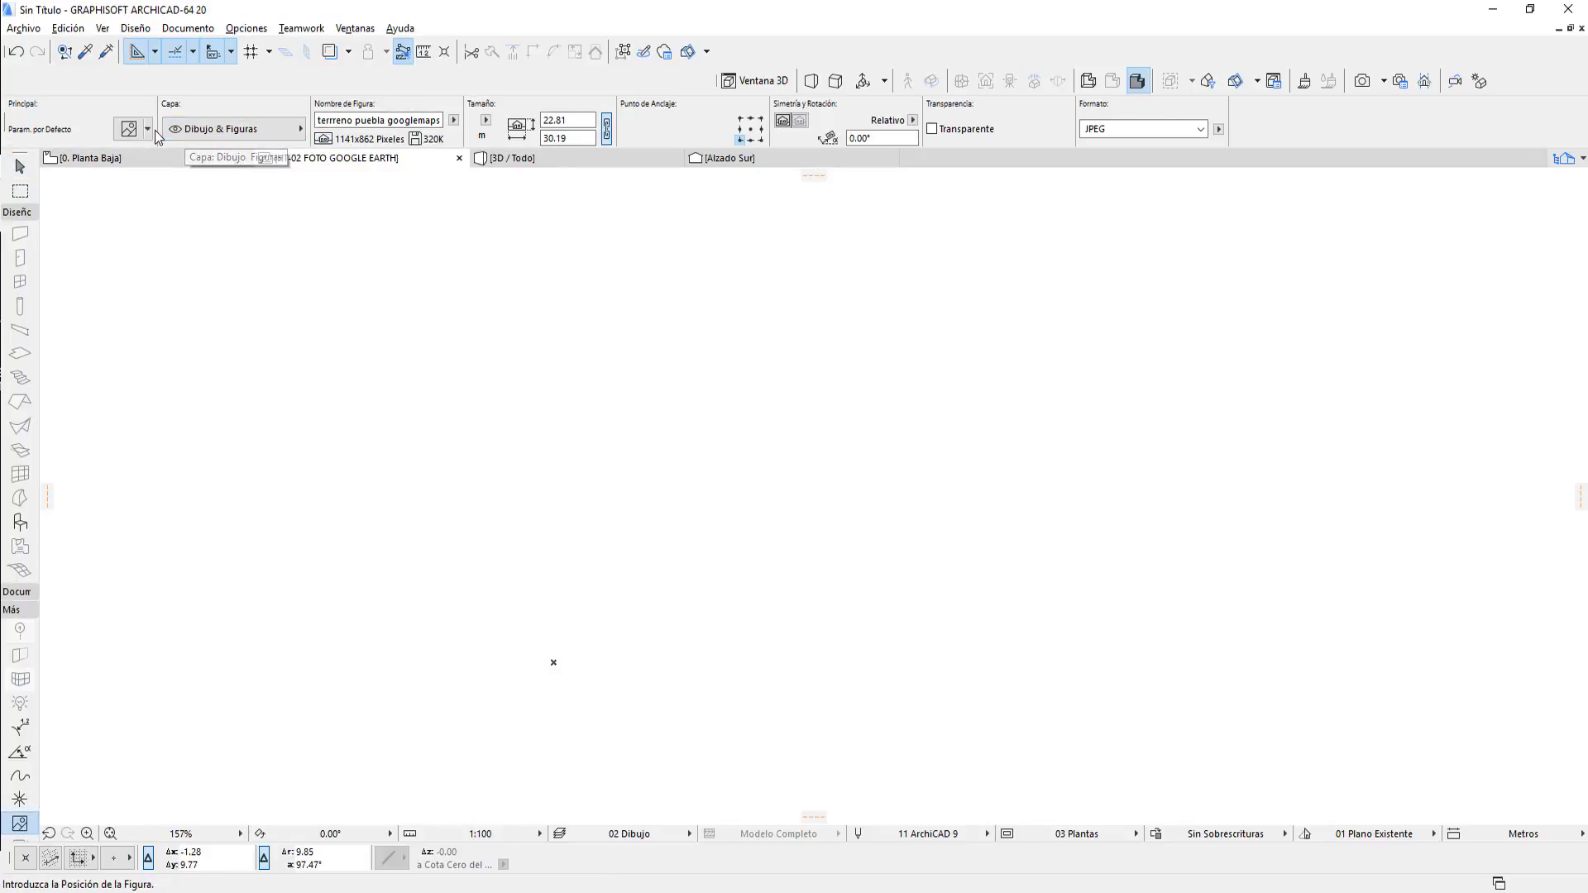
pyautogui.click(129, 129)
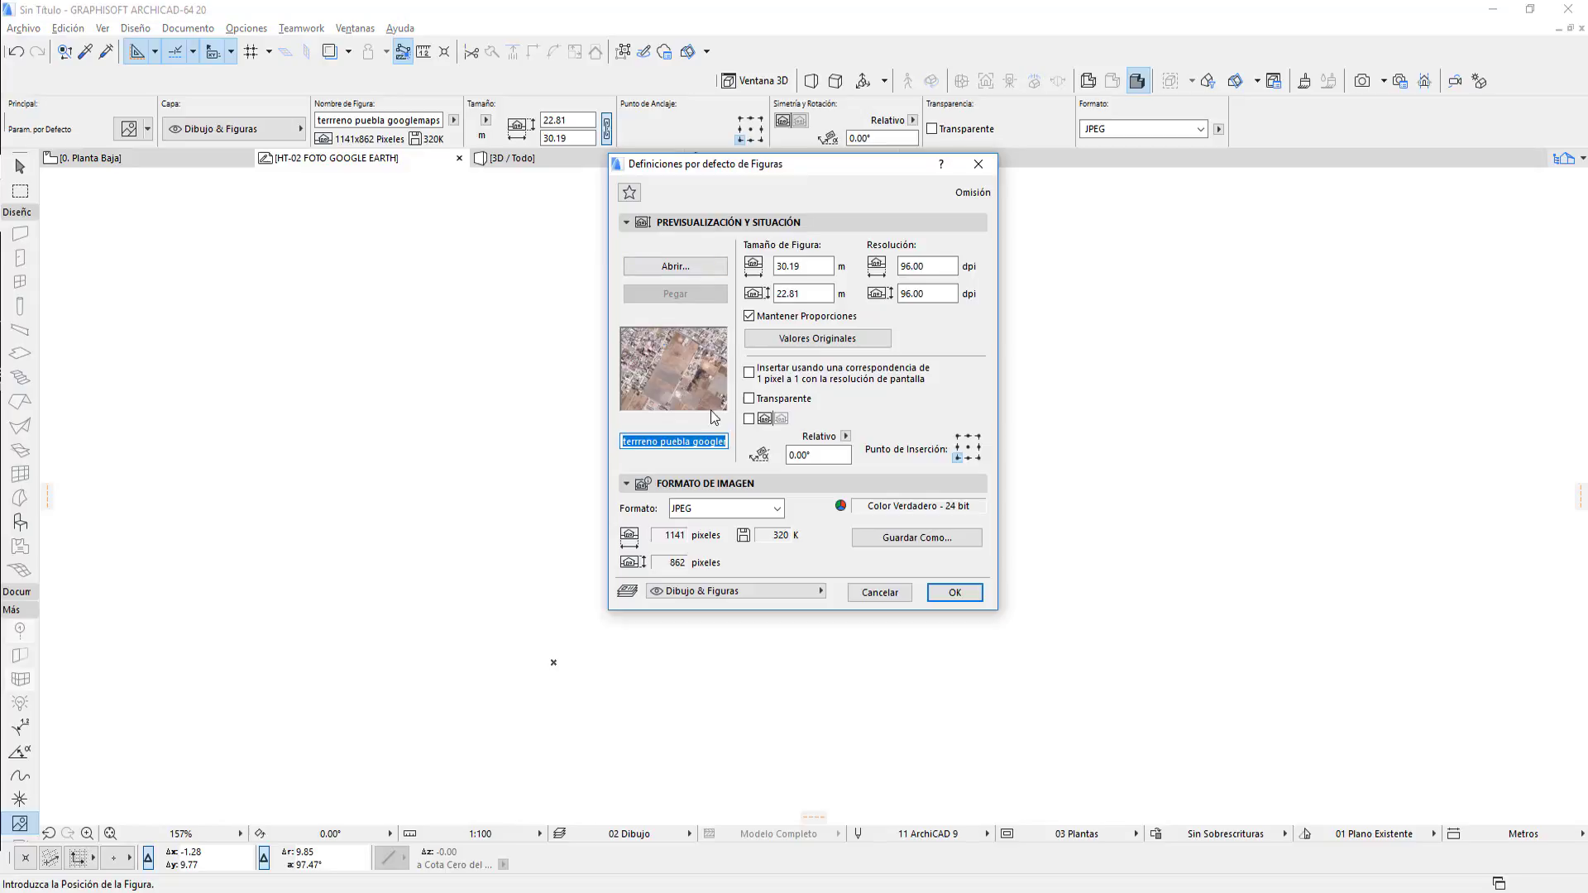
pyautogui.click(665, 266)
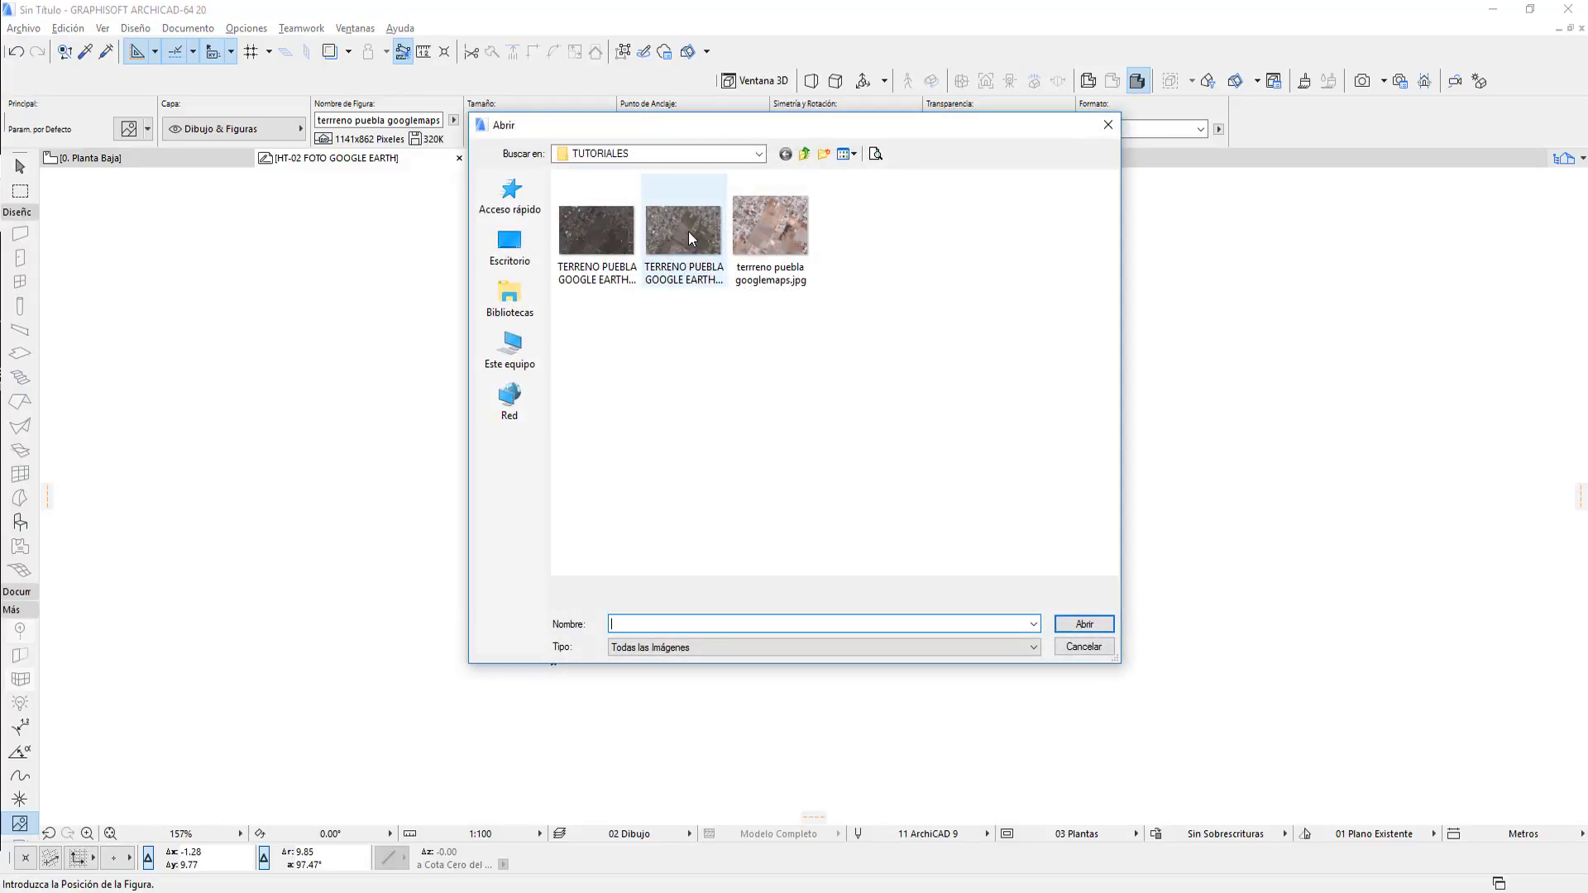
pyautogui.click(688, 231)
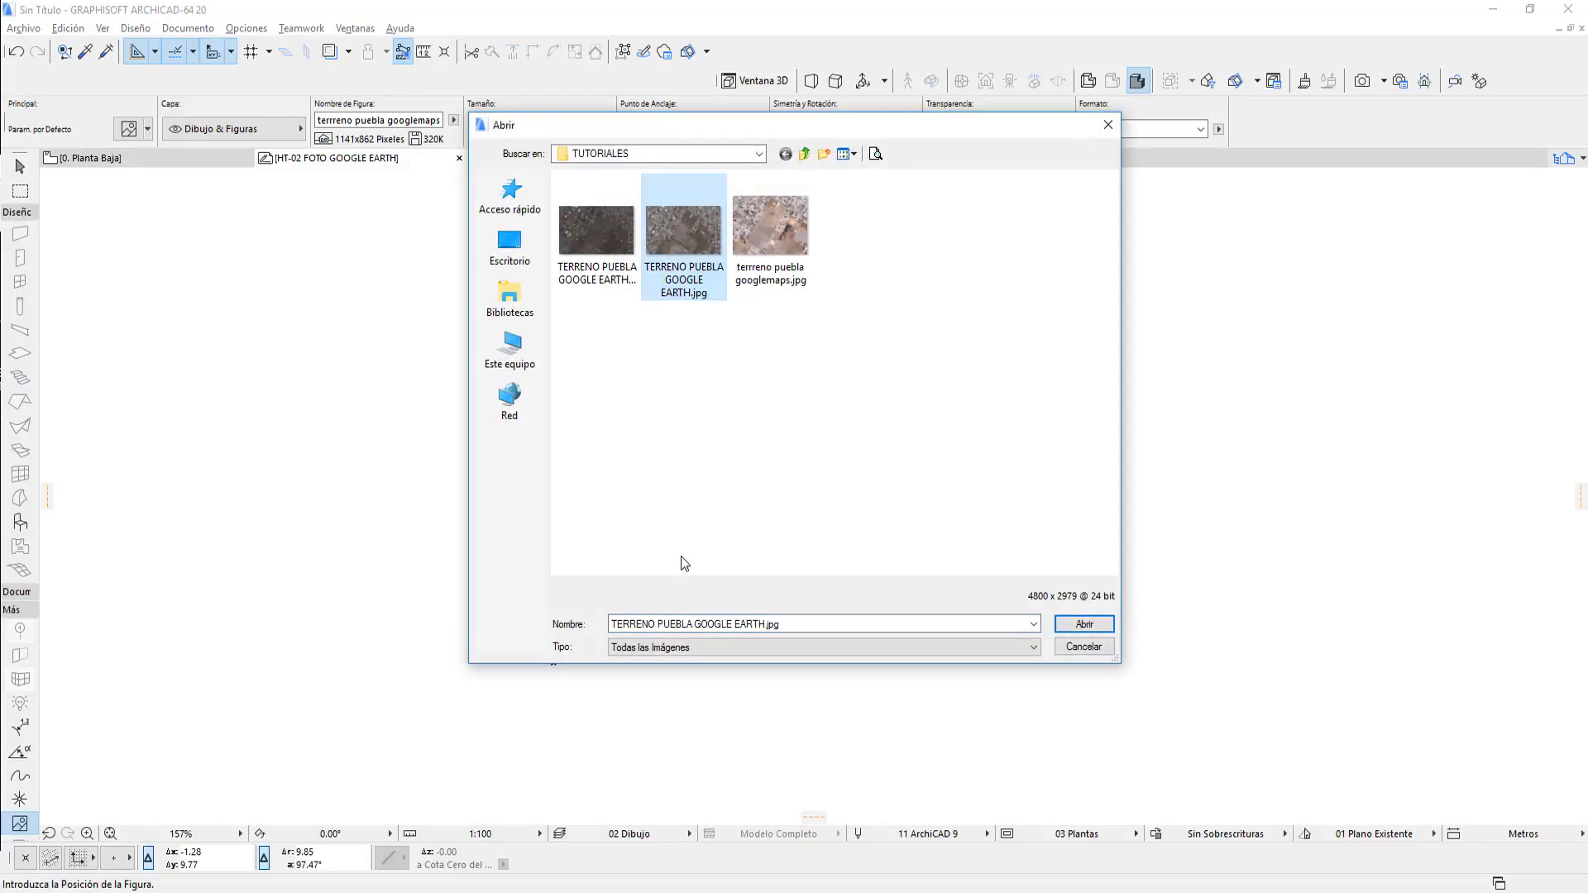
pyautogui.press('Return')
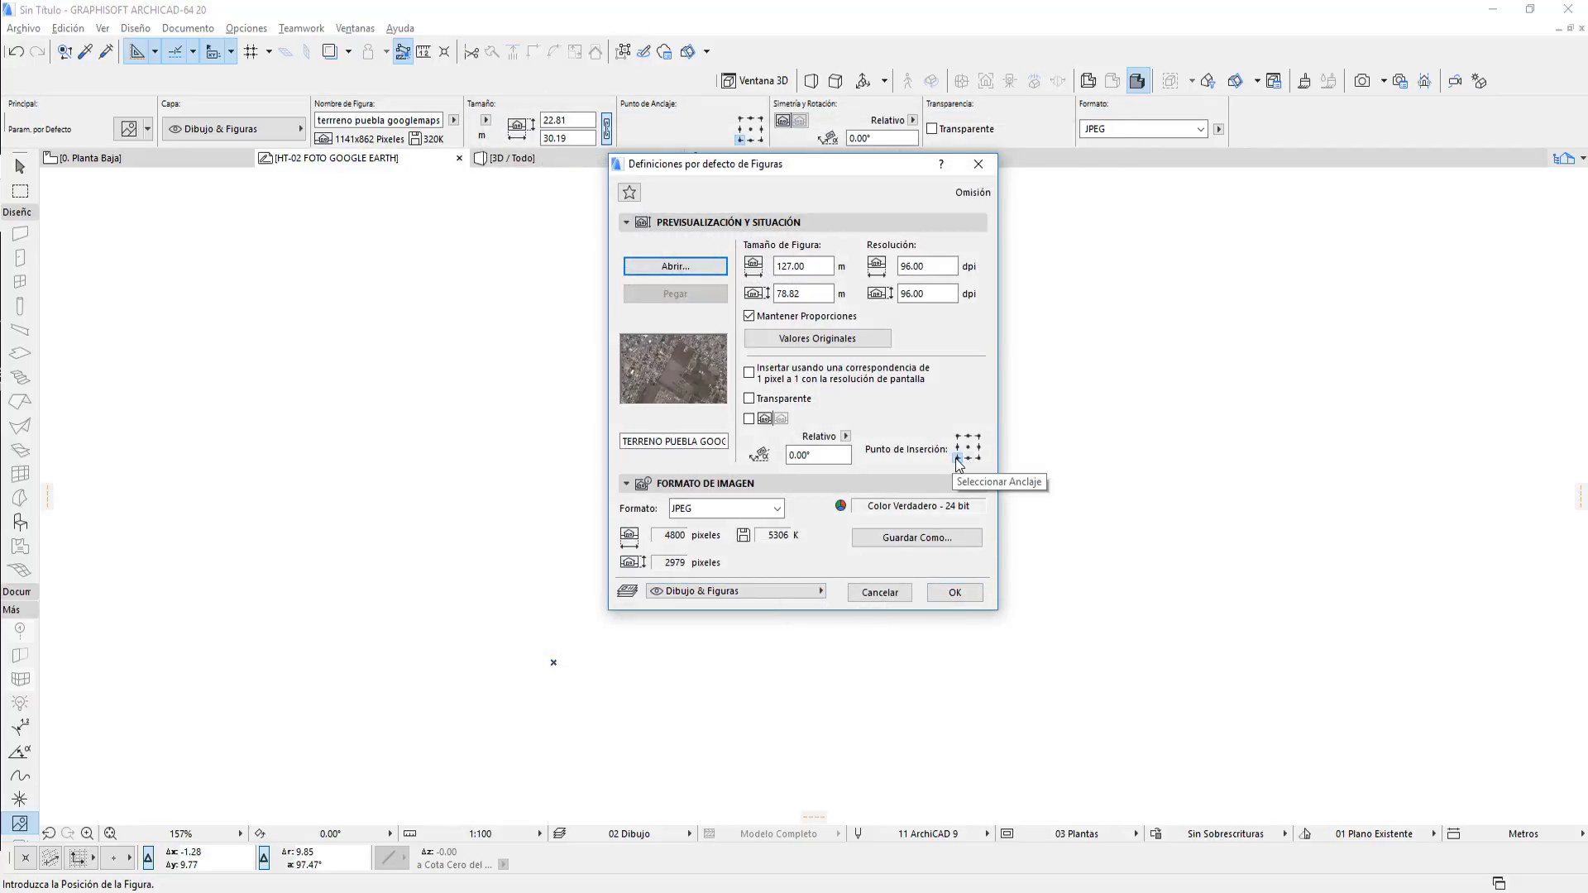
pyautogui.click(956, 459)
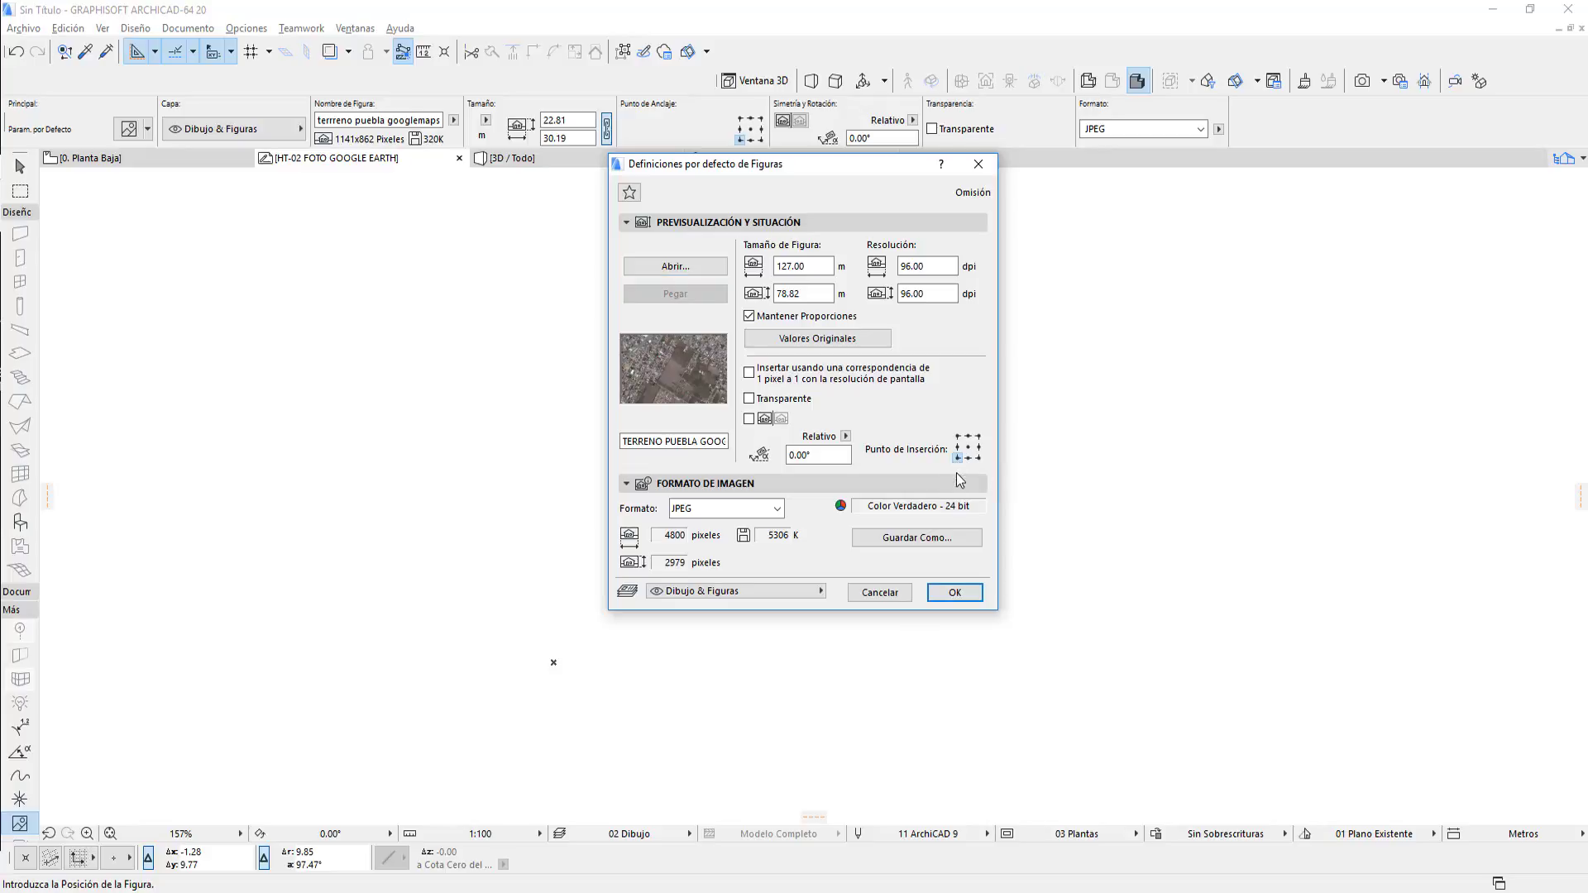
pyautogui.click(955, 594)
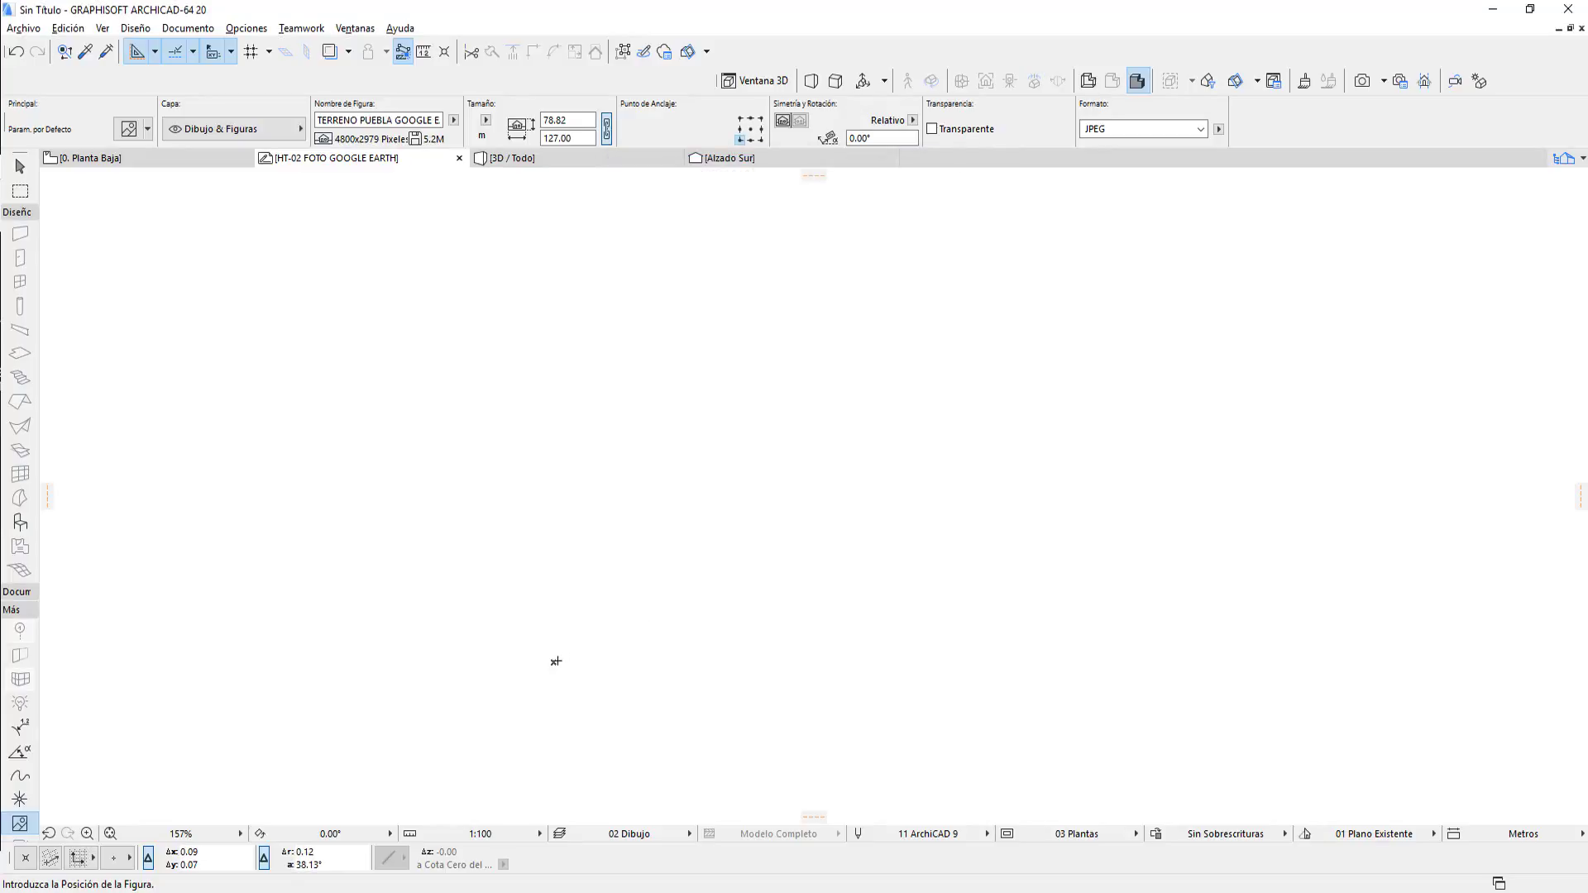
# Place the satellite image on the HT-02 worksheet and zoom to inspect it.
pyautogui.click(554, 662)
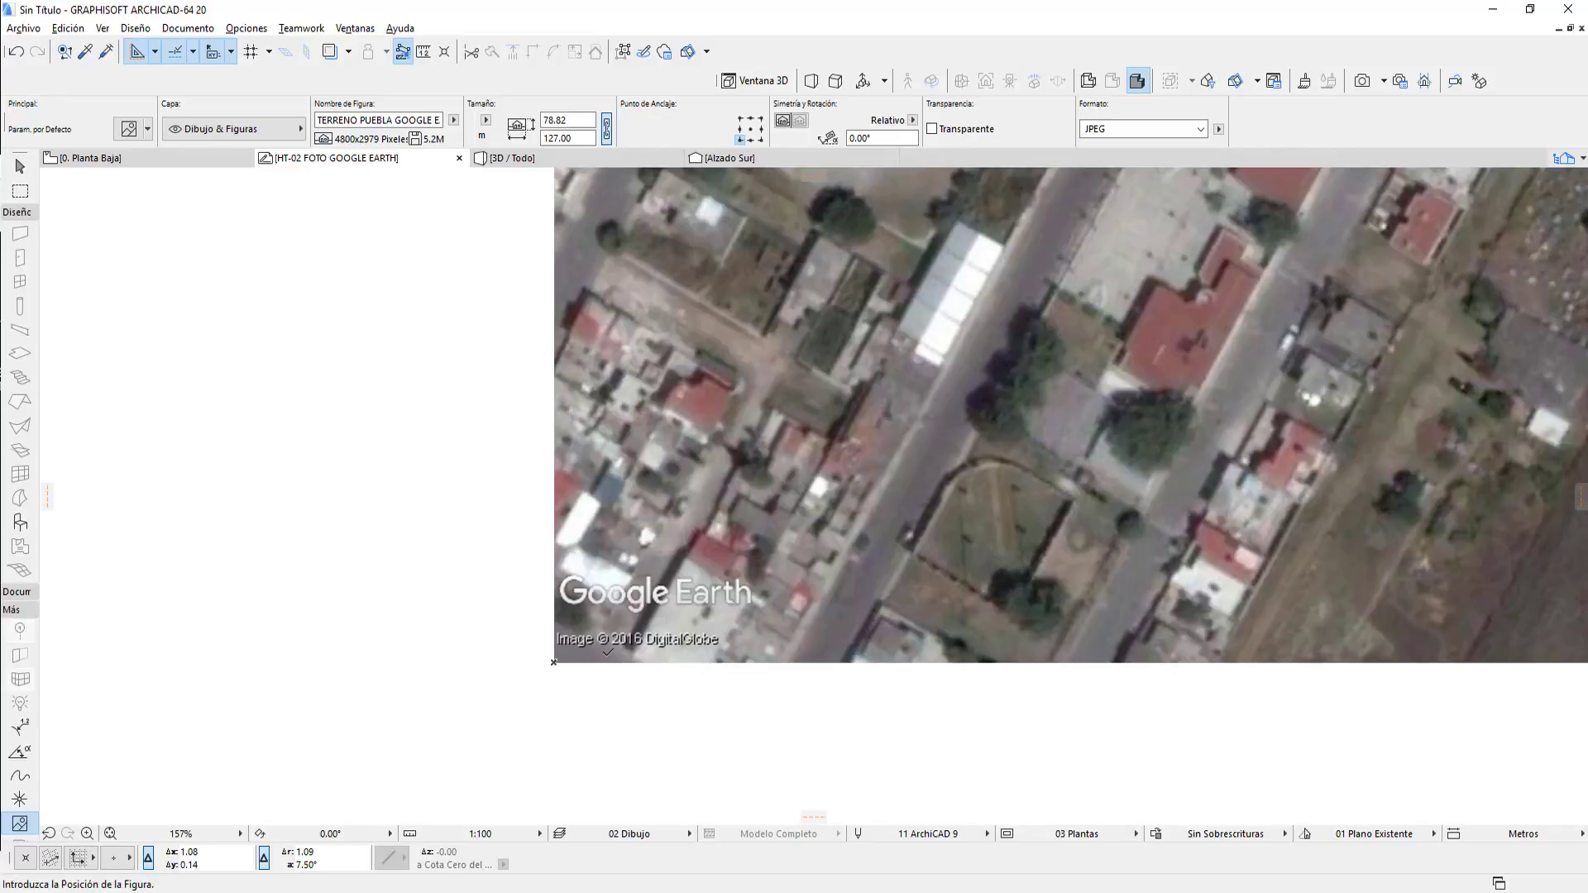
pyautogui.scroll(-5, 625, 656)
pyautogui.scroll(-1, 661, 695)
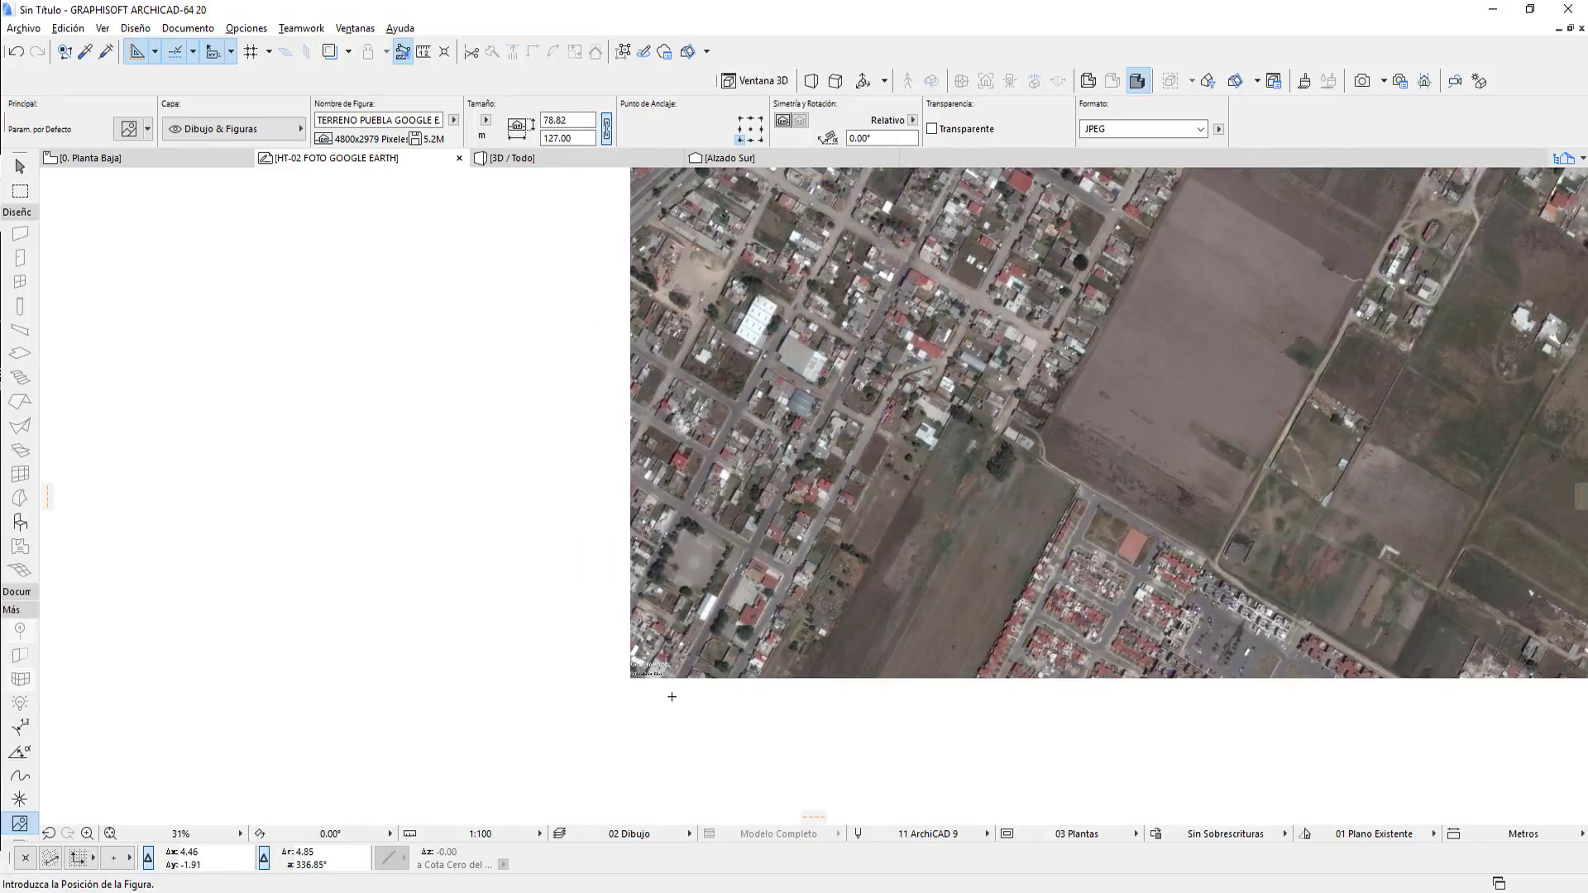
pyautogui.scroll(-4, 672, 697)
pyautogui.scroll(1, 878, 540)
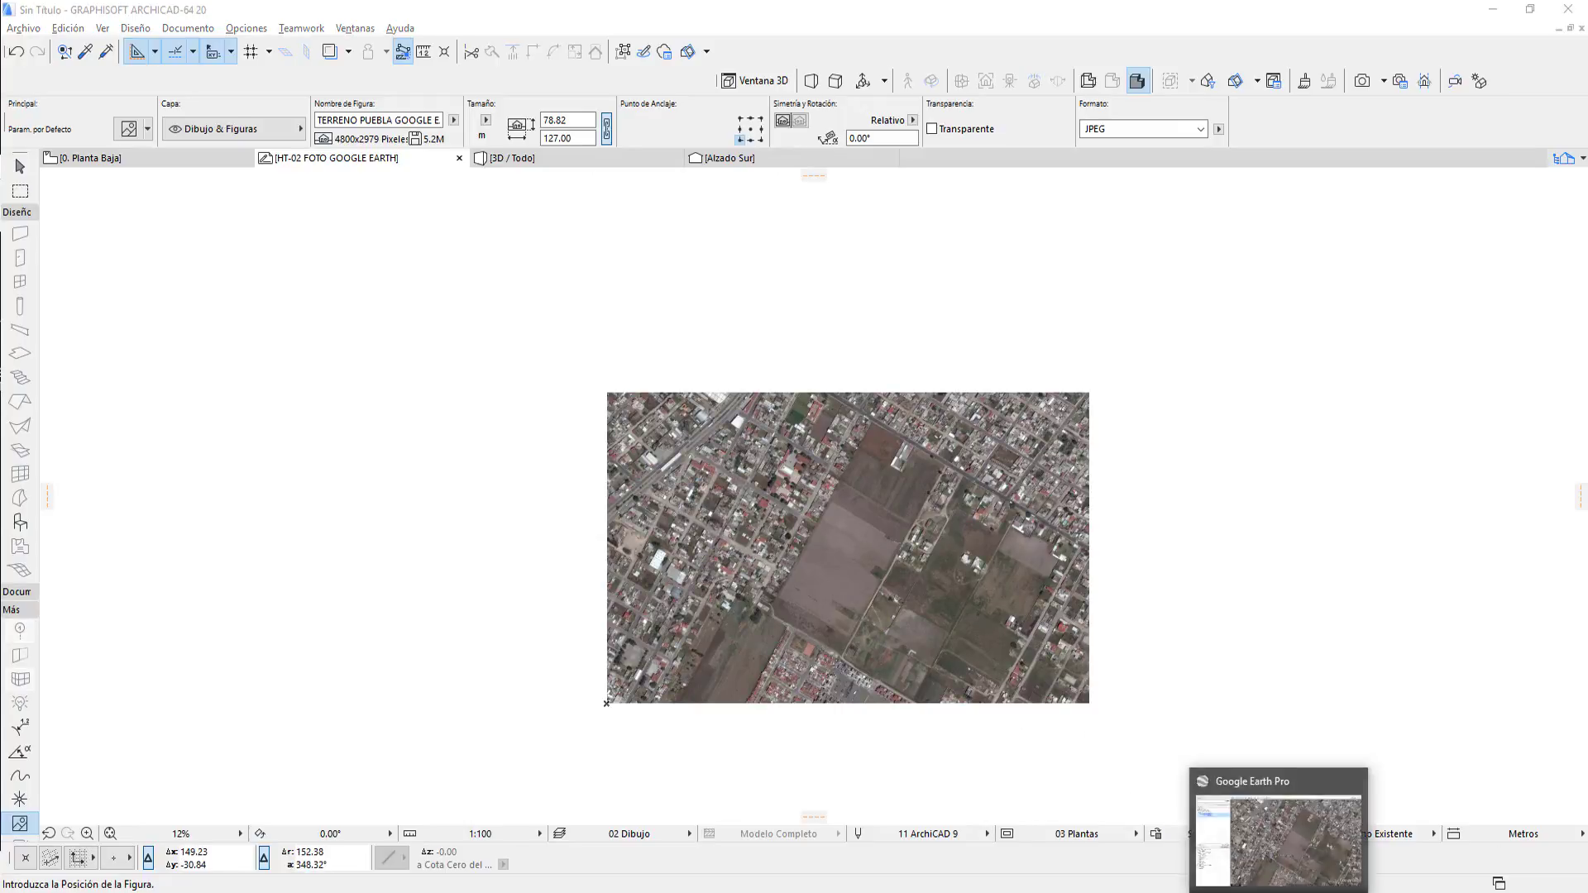
pyautogui.click(1281, 827)
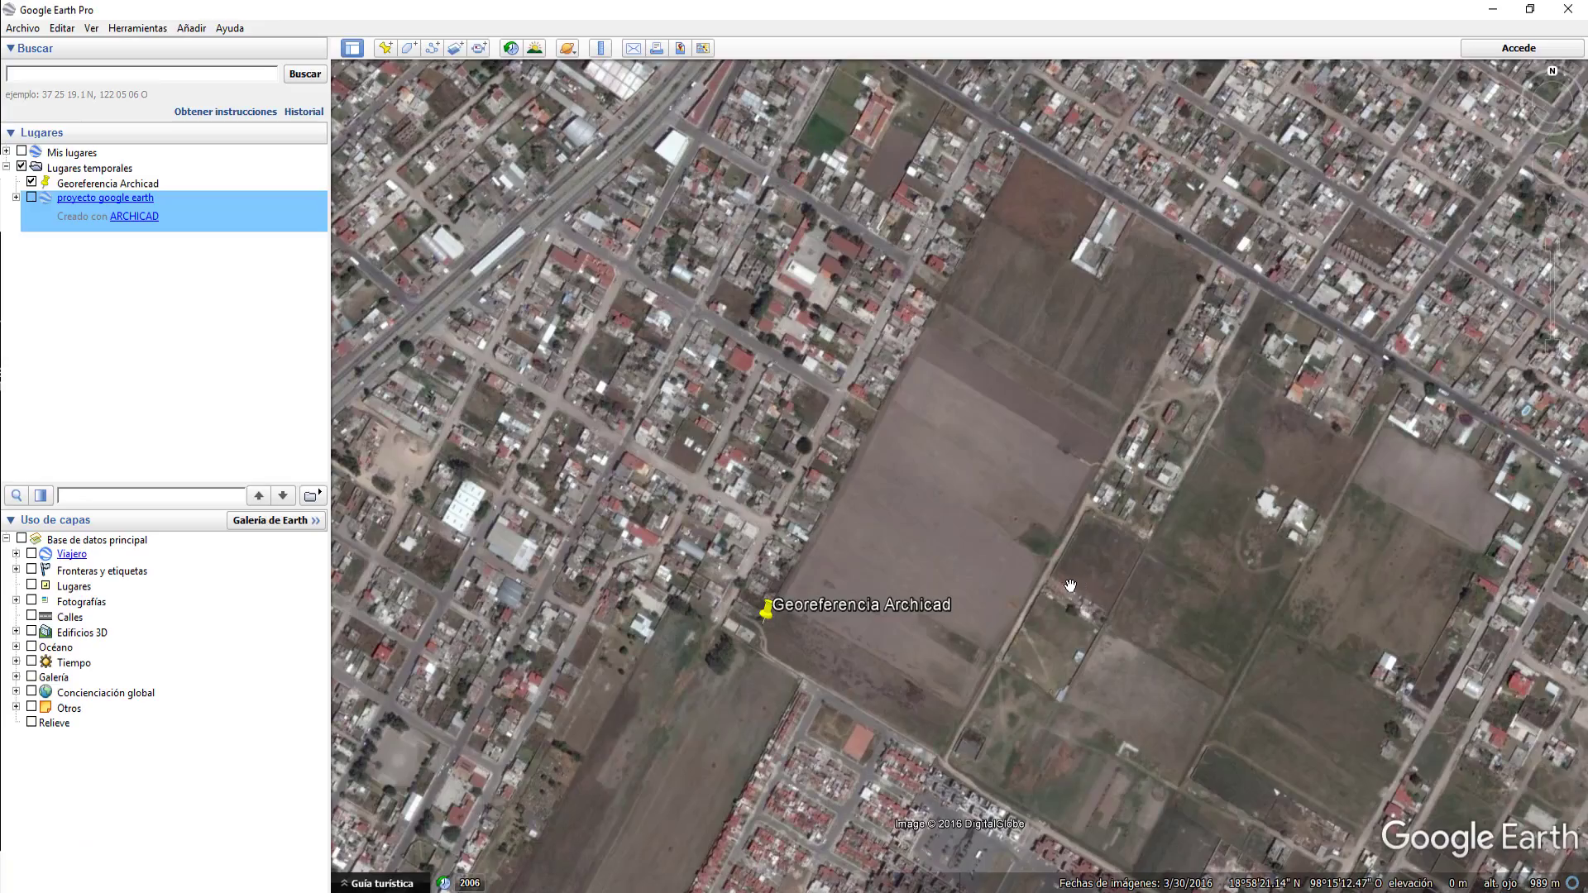
# Start a ruler line measurement at the field's northern street edge.
pyautogui.click(601, 49)
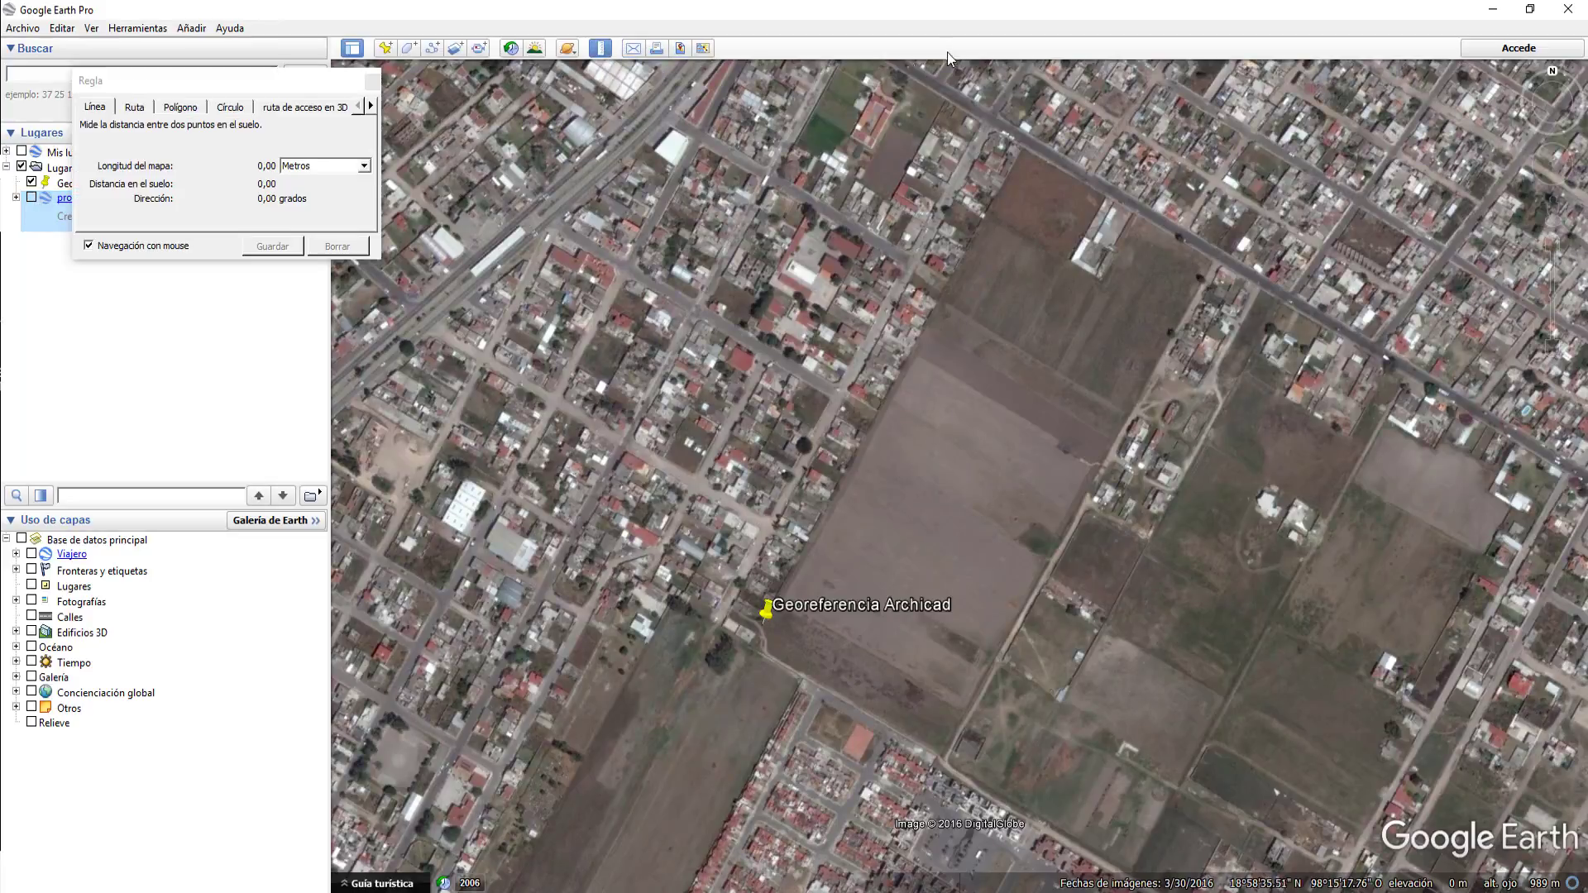
pyautogui.scroll(2, 1026, 126)
pyautogui.scroll(-1, 1036, 138)
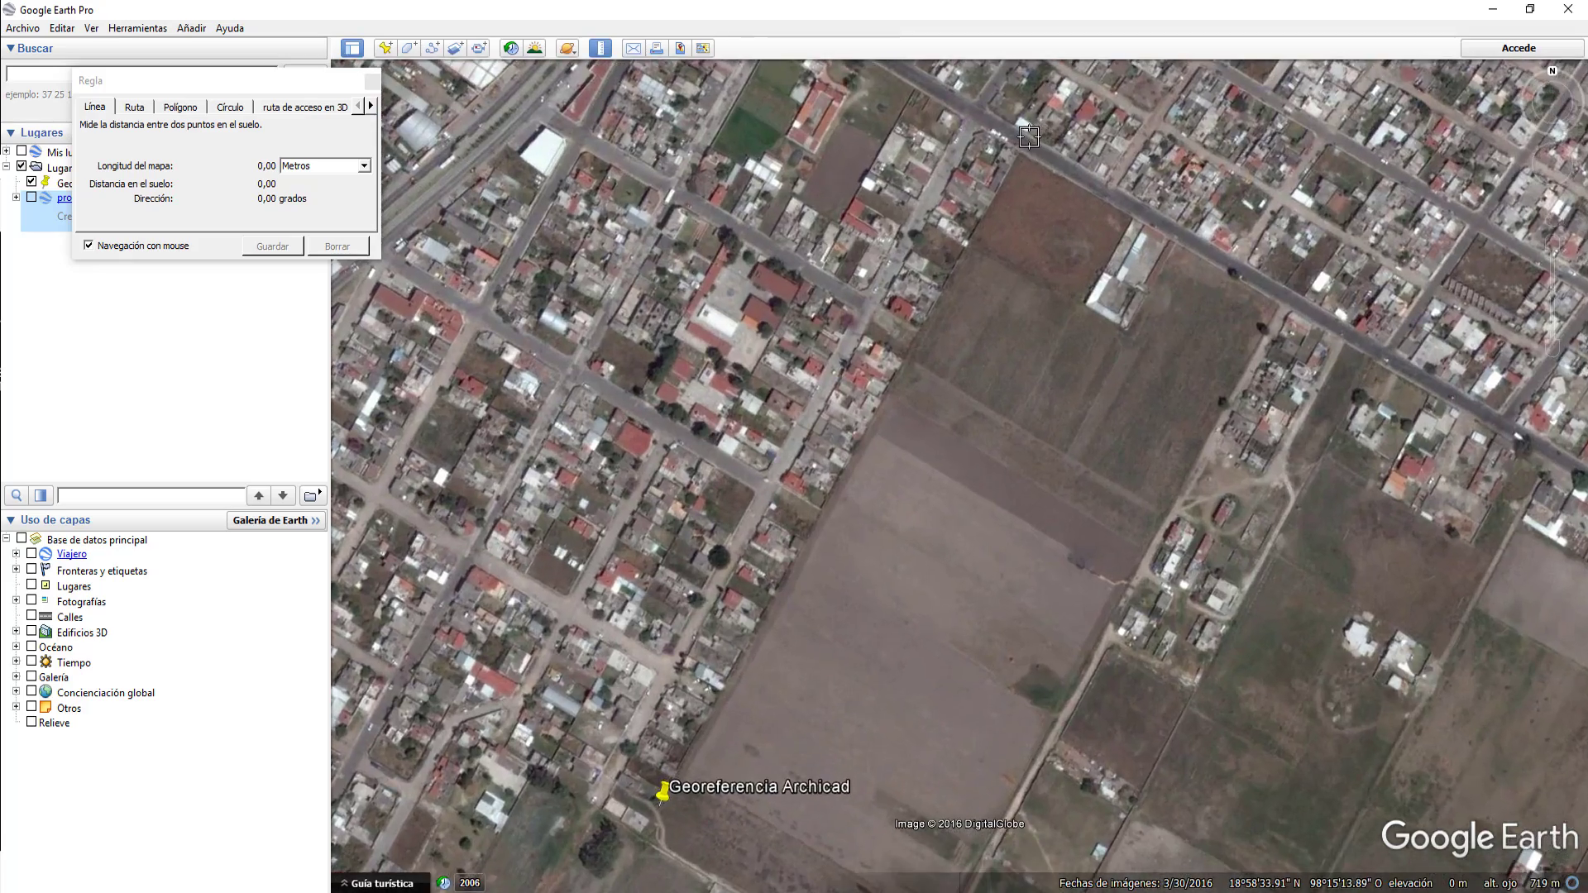
pyautogui.scroll(2, 1037, 137)
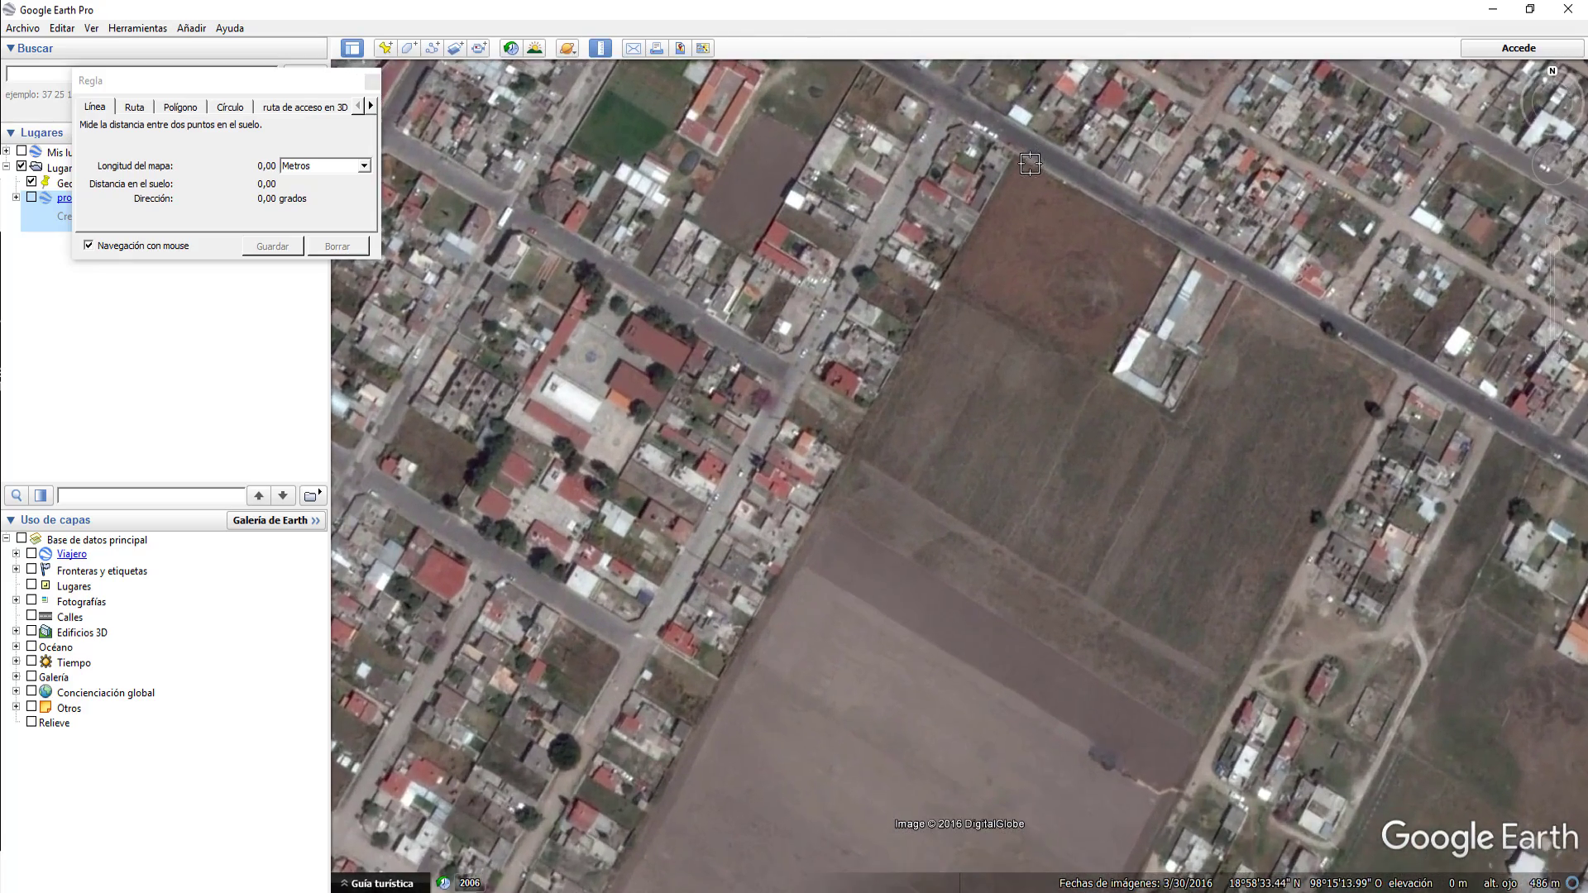
pyautogui.scroll(2, 1011, 143)
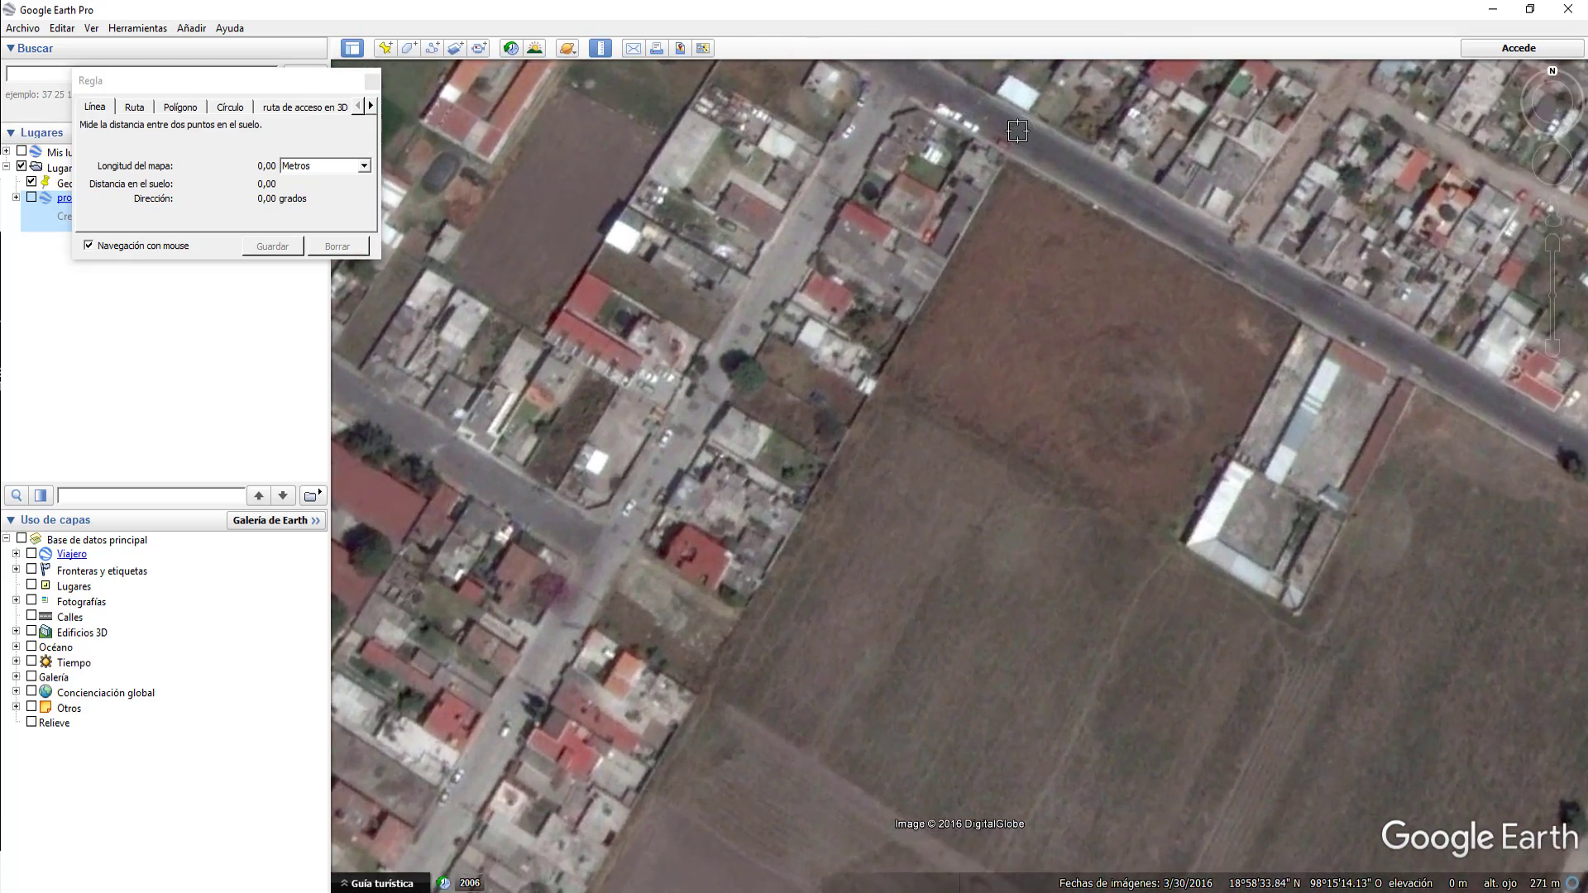
pyautogui.scroll(1, 1001, 150)
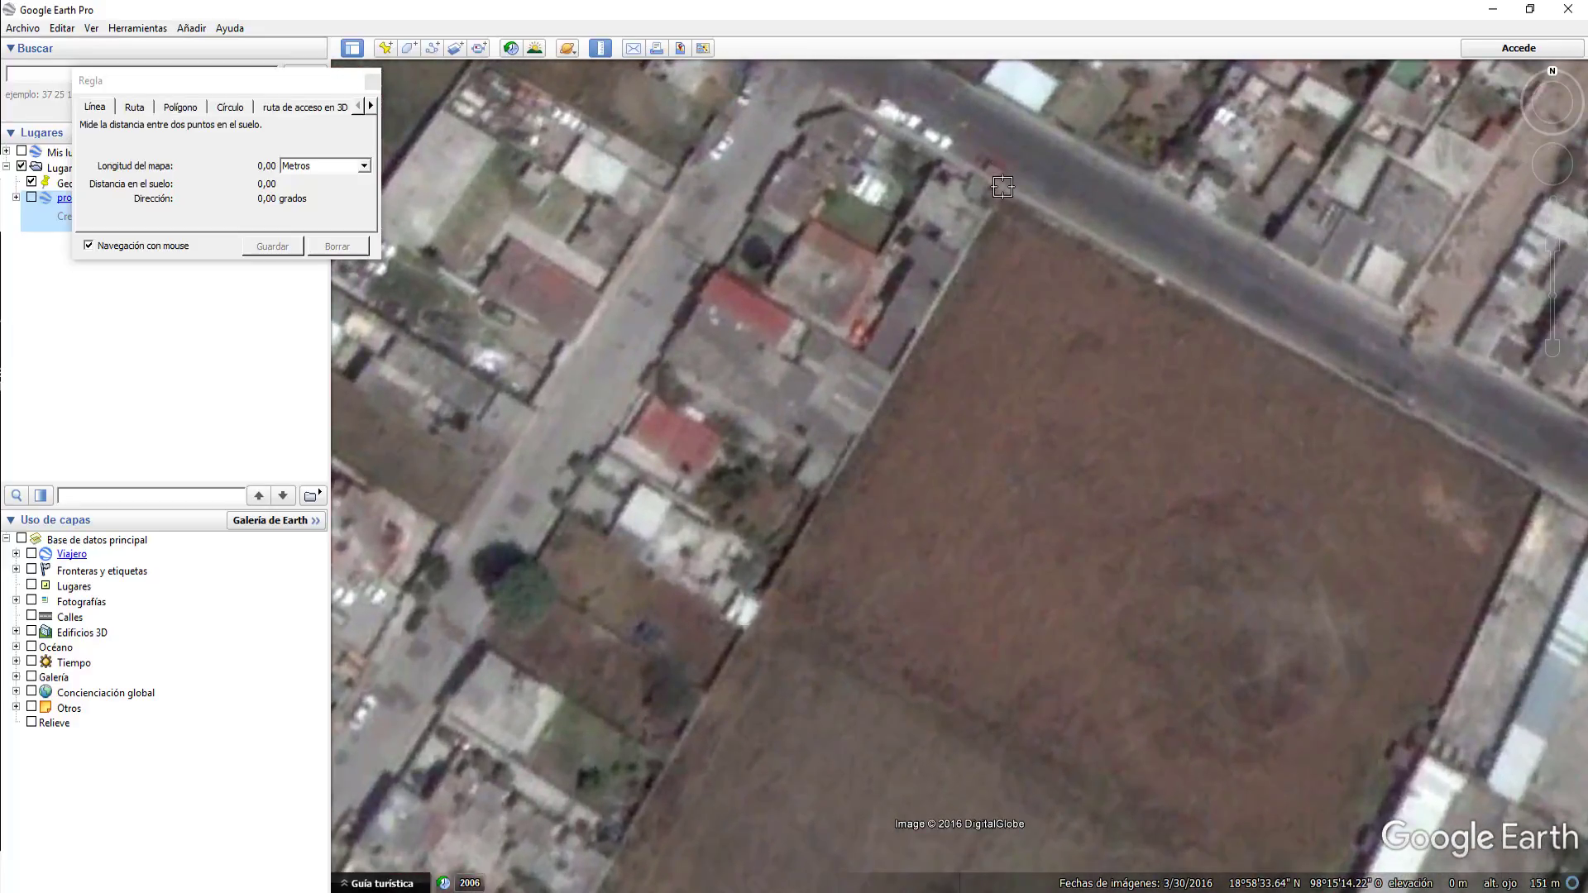
pyautogui.click(1010, 189)
# End the measured line at the southern road, about 536 m long.
pyautogui.scroll(-3, 1021, 273)
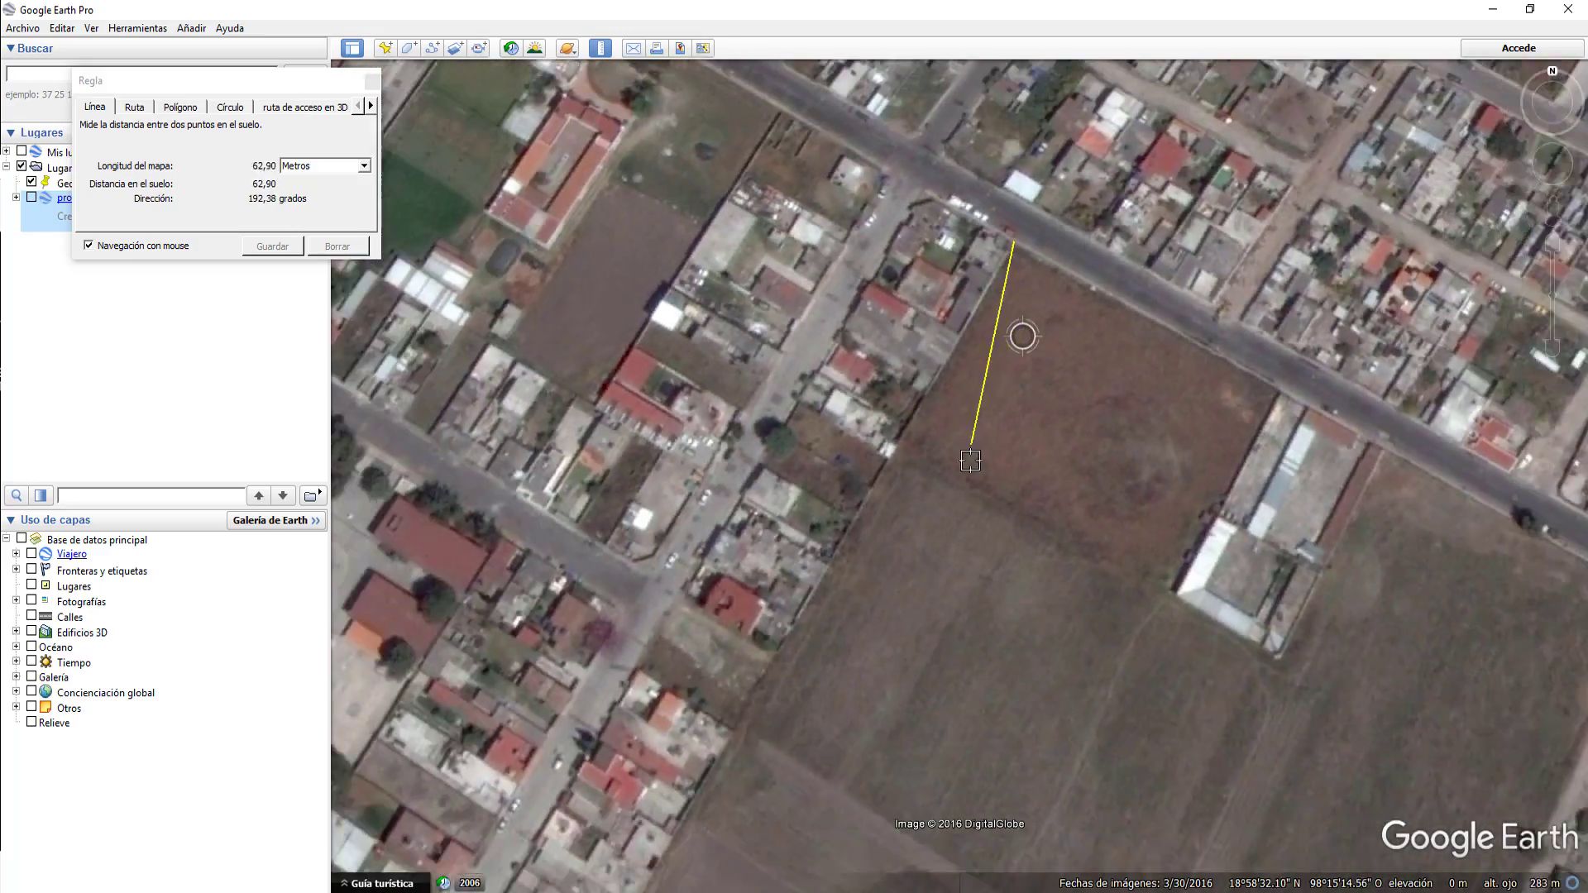
pyautogui.scroll(-5, 1023, 526)
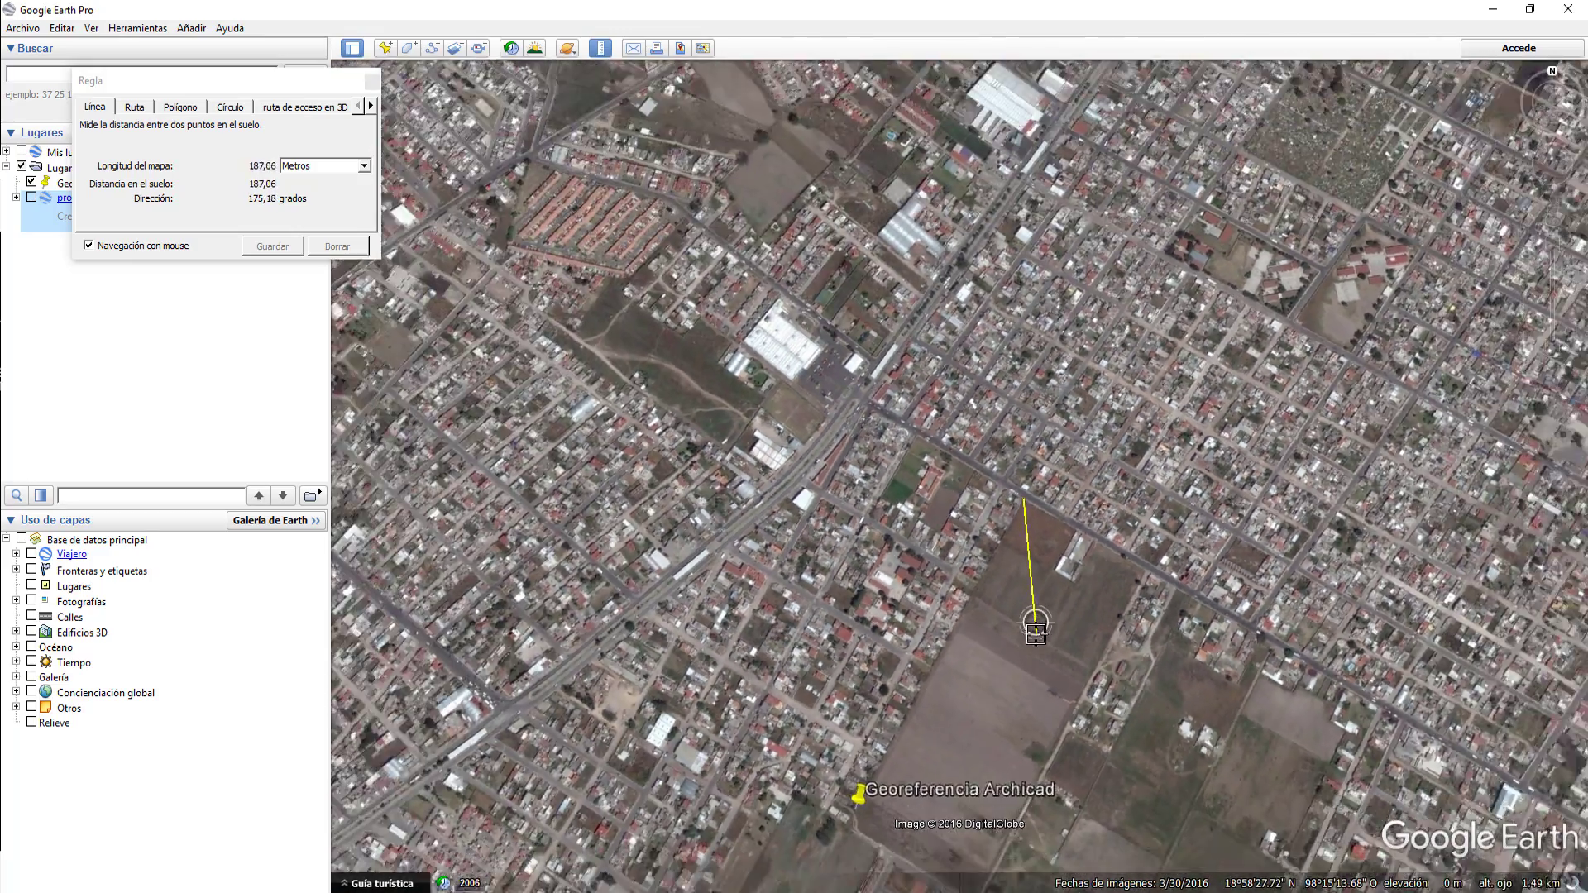
pyautogui.scroll(-2, 1009, 794)
pyautogui.scroll(3, 1002, 836)
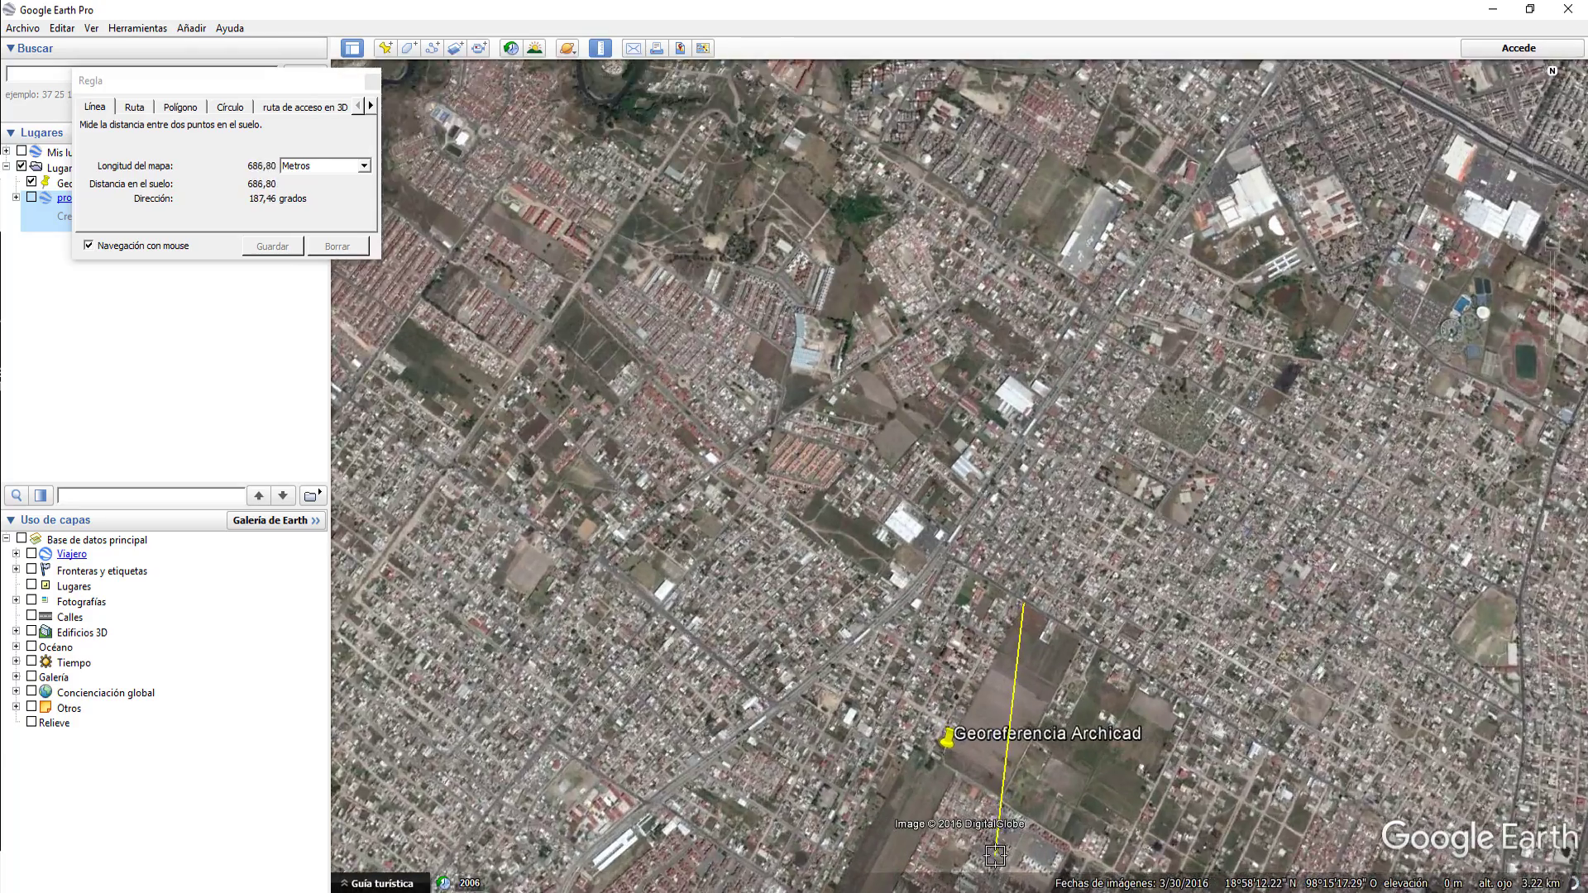
pyautogui.scroll(2, 1000, 844)
pyautogui.scroll(2, 1017, 744)
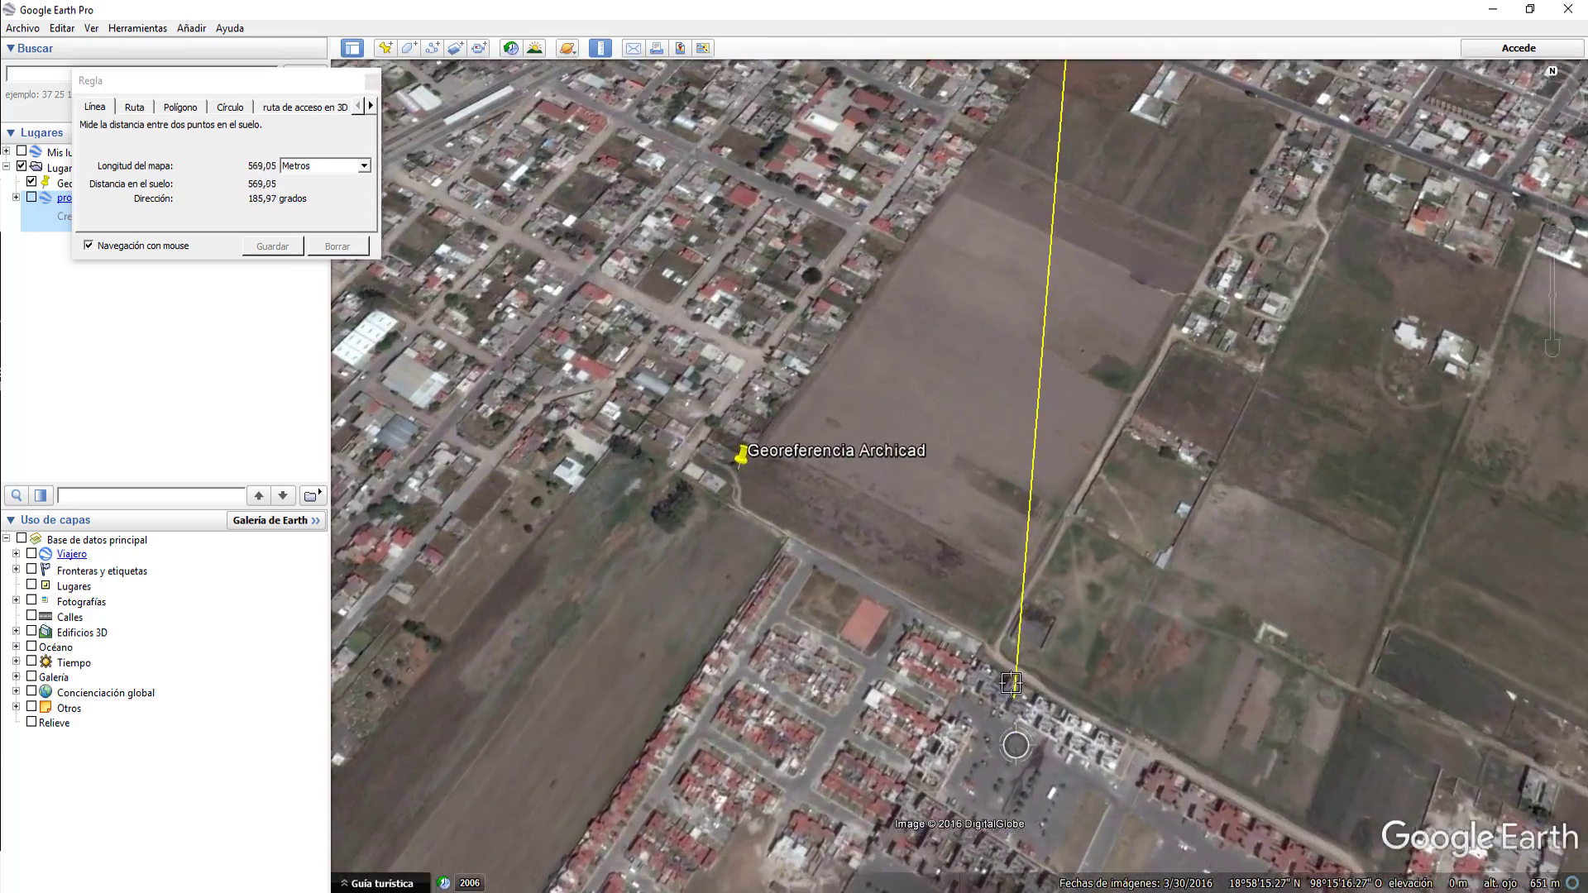
pyautogui.scroll(1, 1007, 660)
pyautogui.scroll(1, 1040, 654)
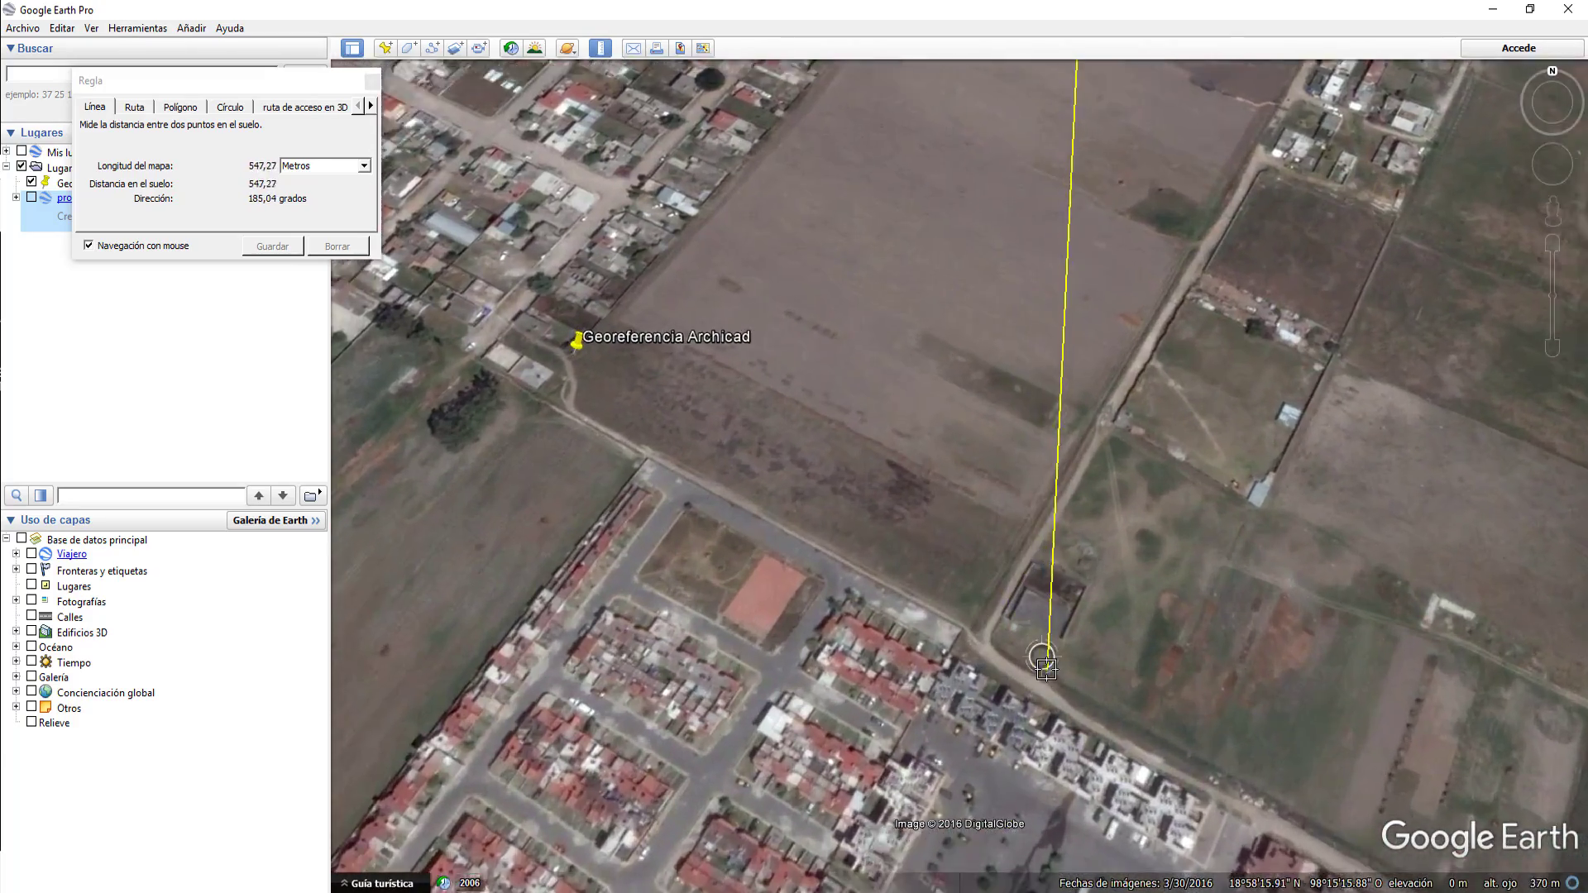
pyautogui.scroll(1, 1024, 643)
pyautogui.scroll(1, 1003, 638)
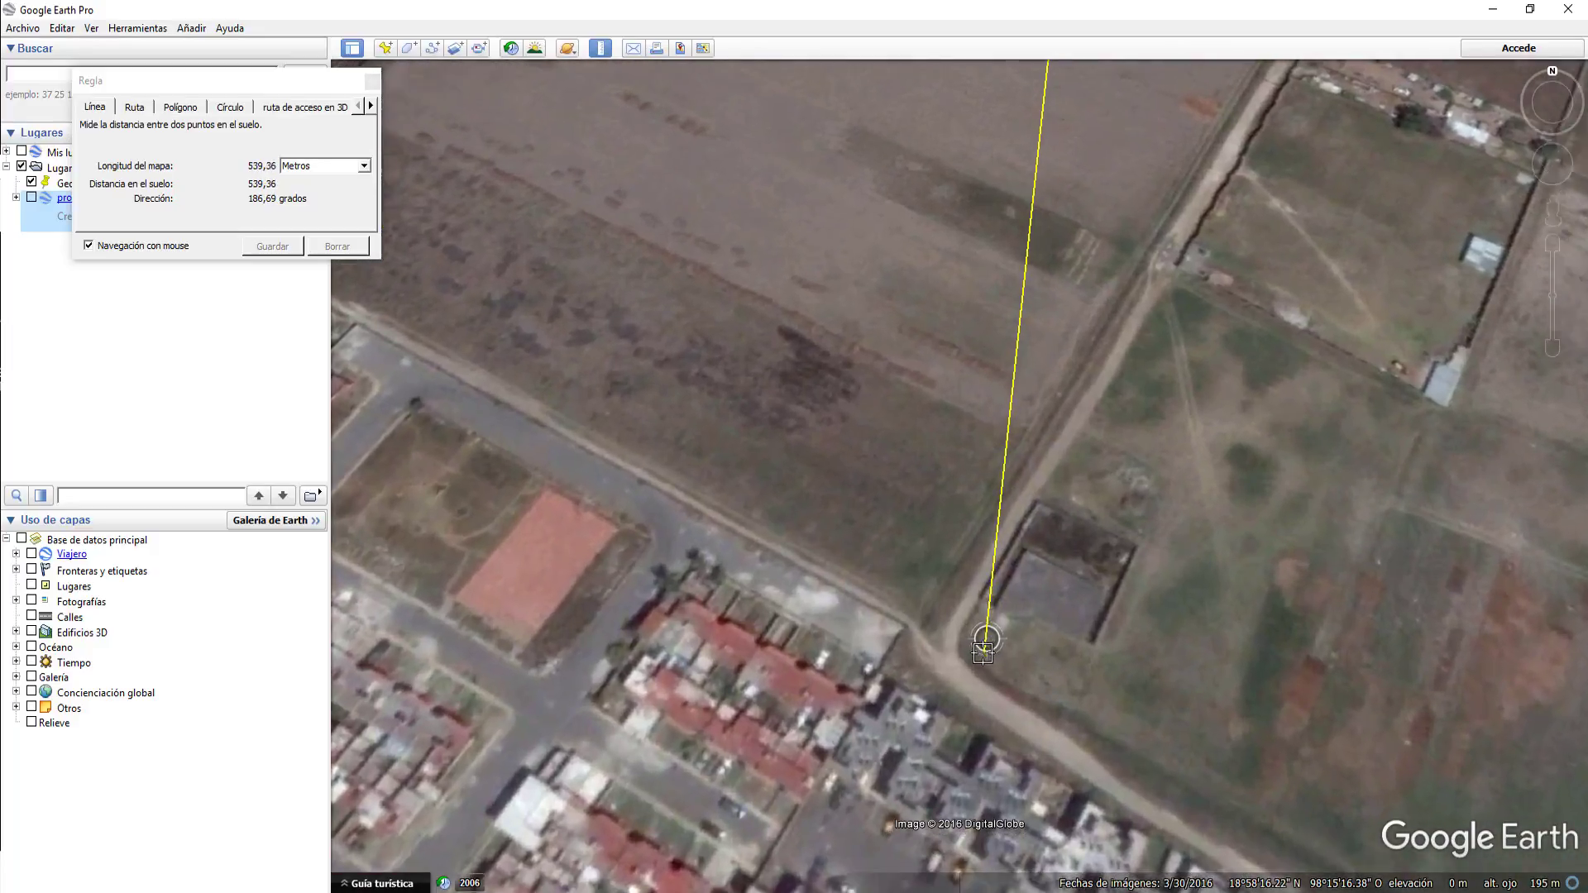
pyautogui.scroll(1, 943, 644)
pyautogui.scroll(1, 951, 635)
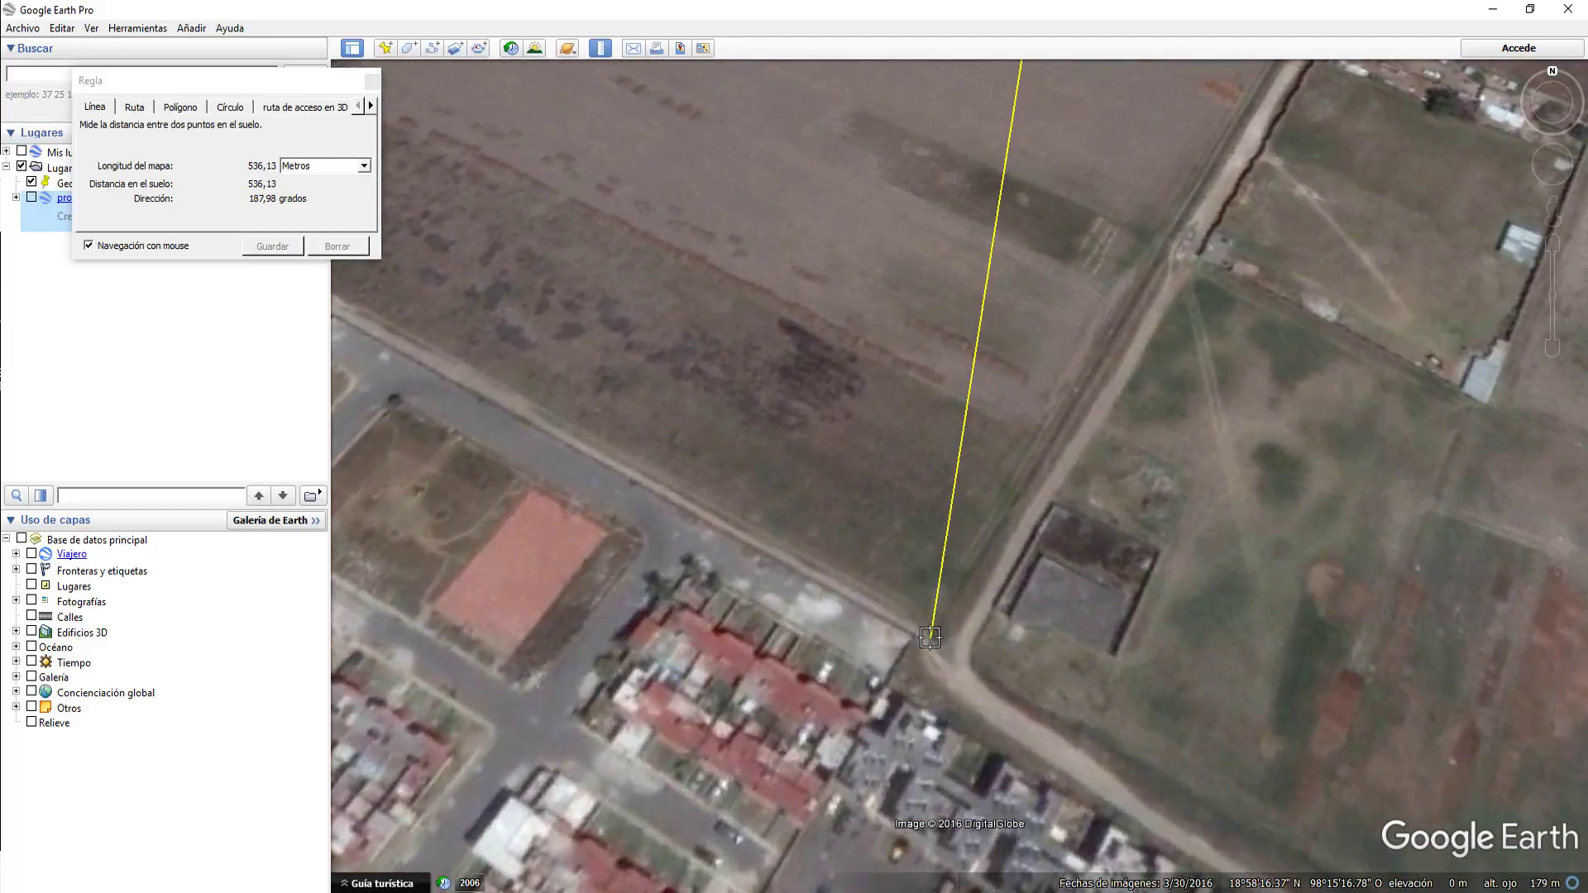
pyautogui.click(930, 637)
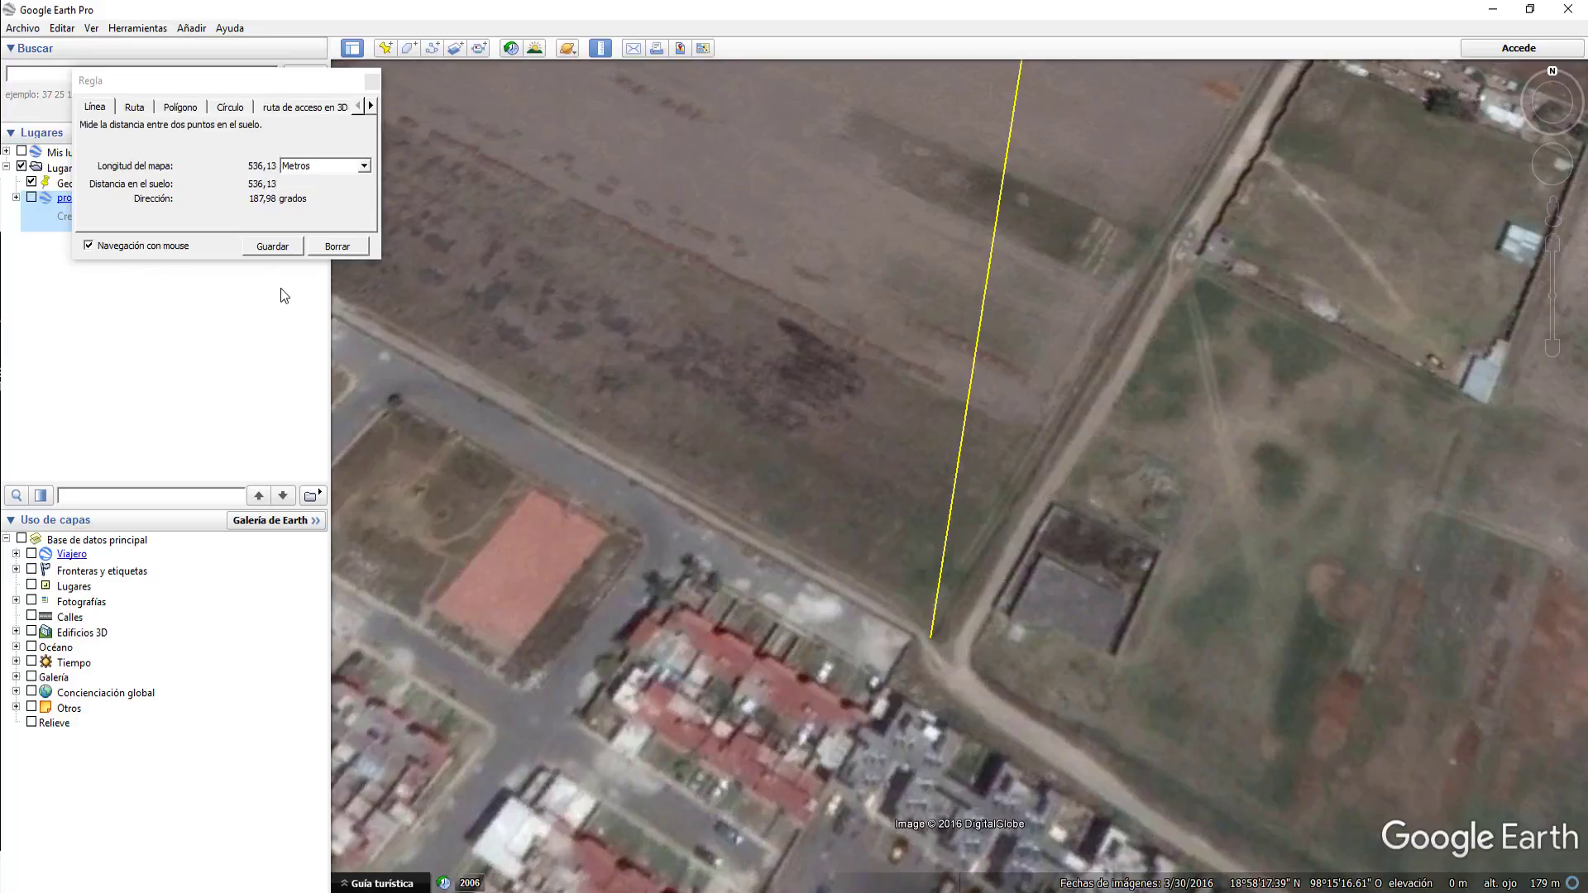
# Save the measured line as the path DISTANCIA.
pyautogui.click(271, 246)
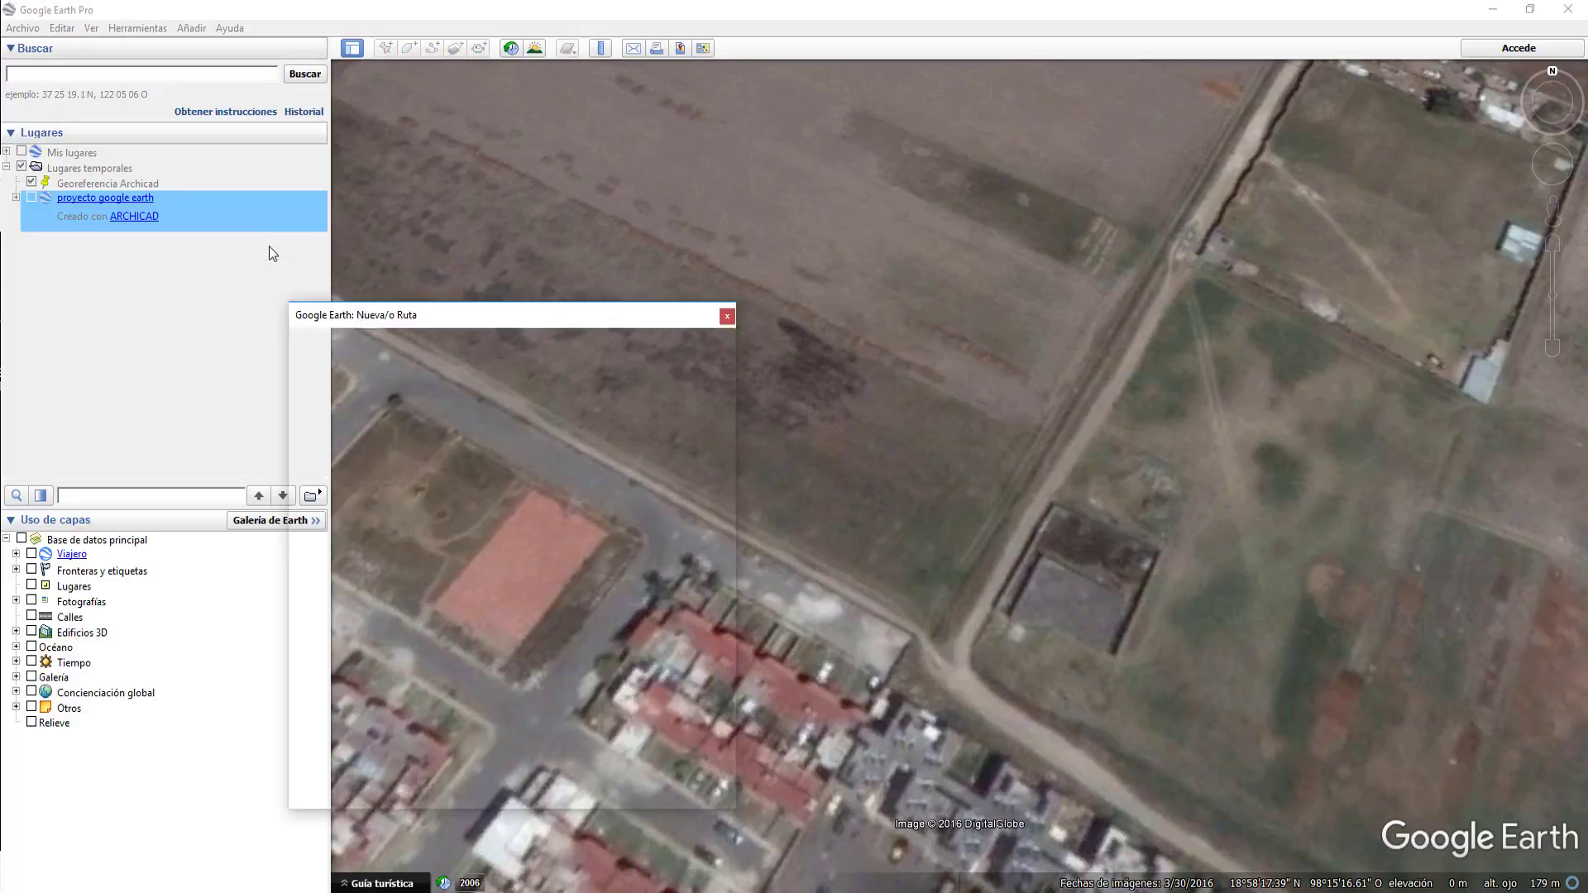
pyautogui.write('Di')
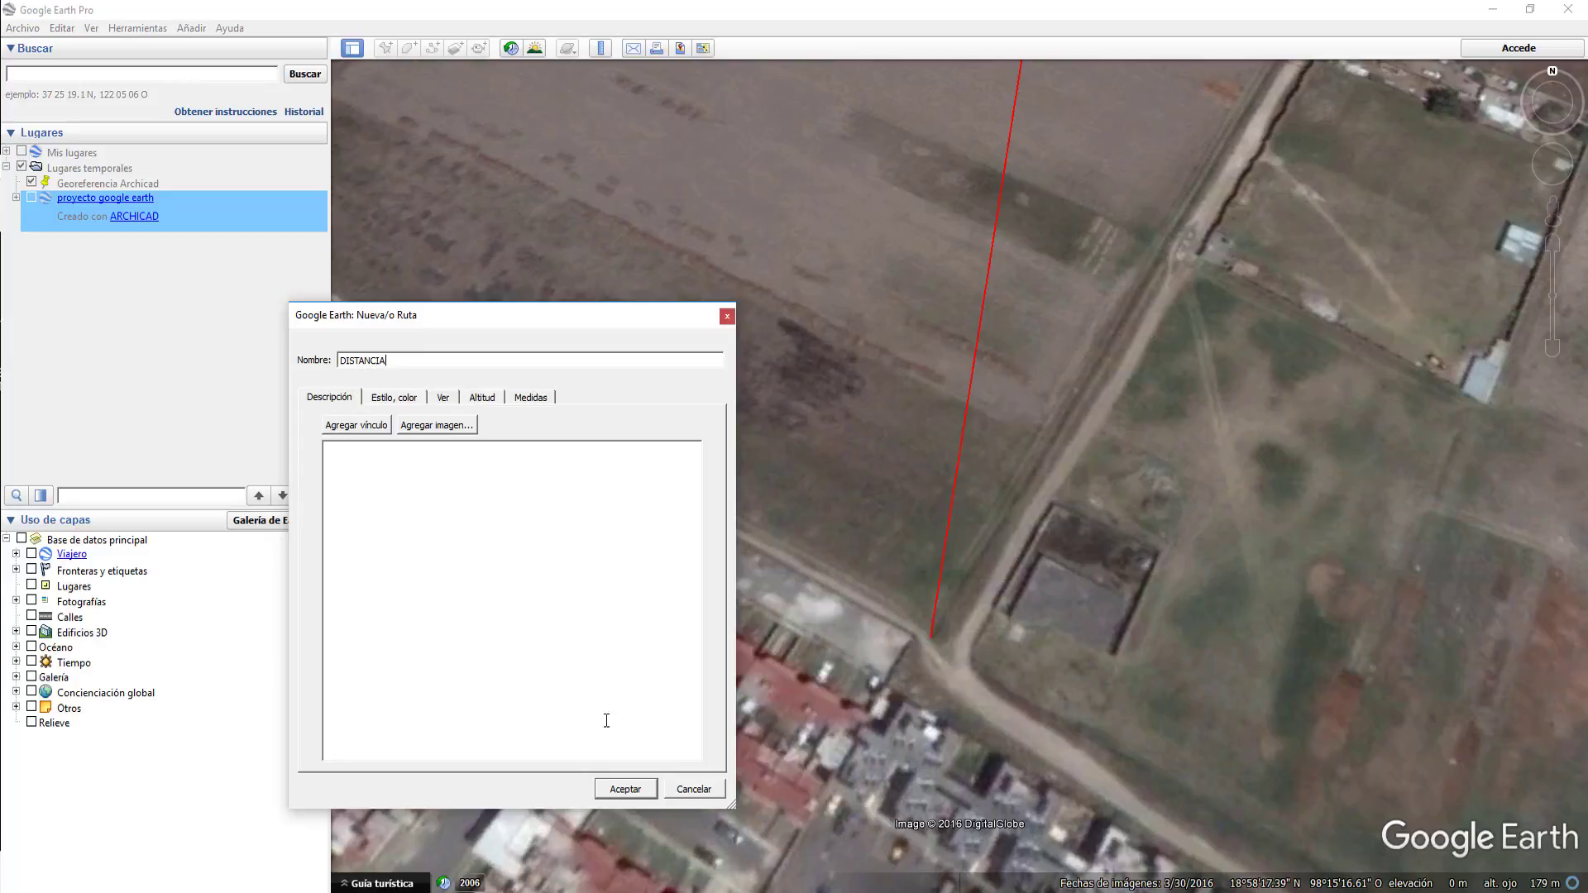
pyautogui.click(624, 790)
pyautogui.scroll(-2, 762, 454)
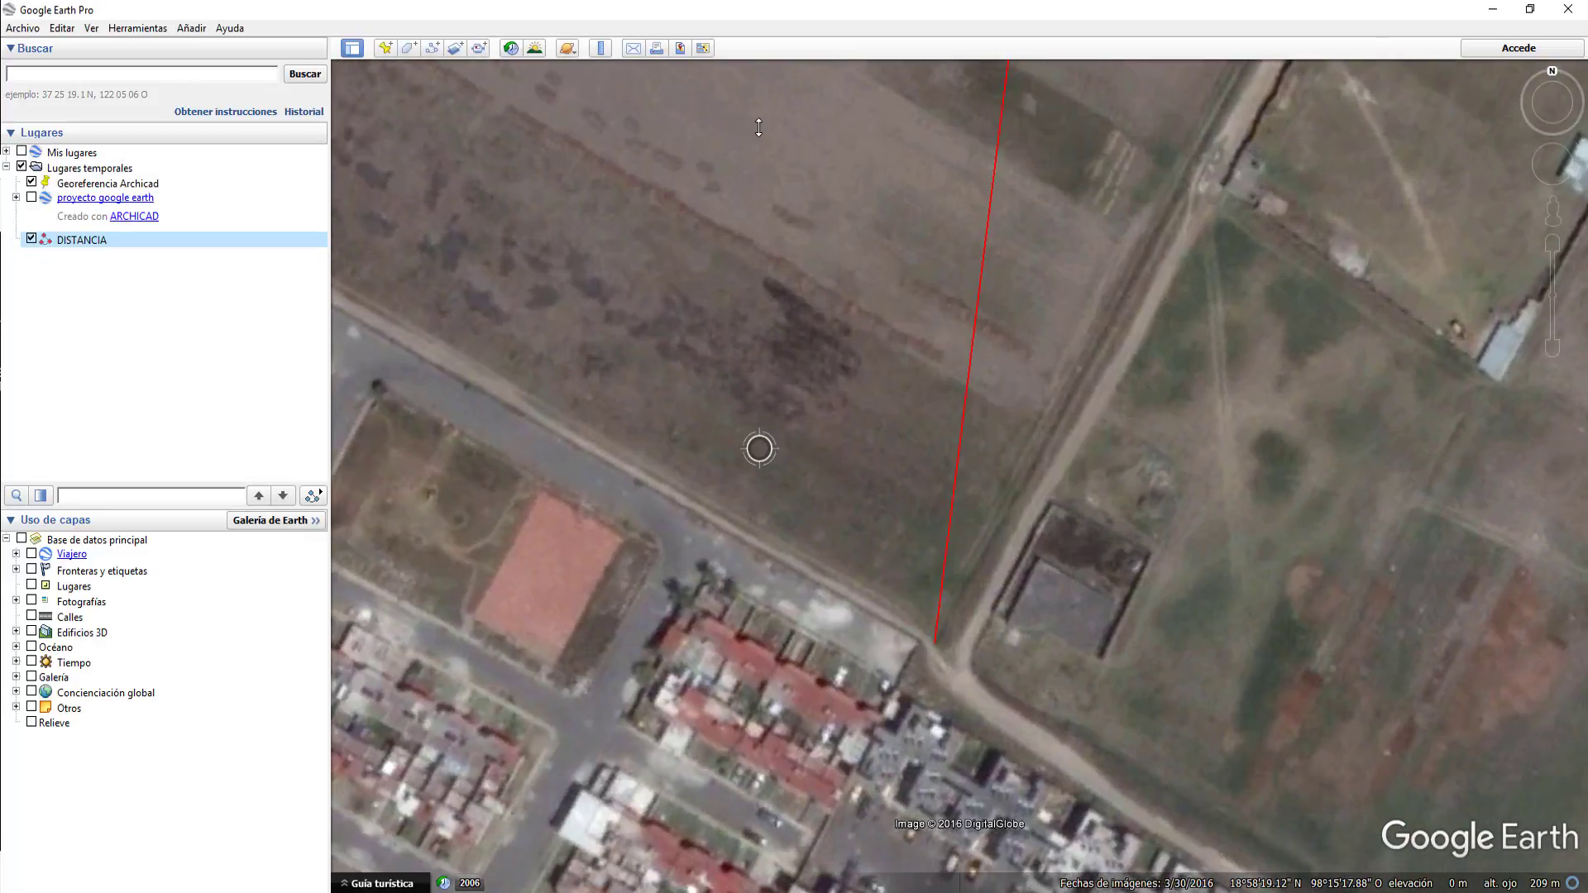
pyautogui.scroll(-3, 793, 439)
pyautogui.scroll(-3, 828, 523)
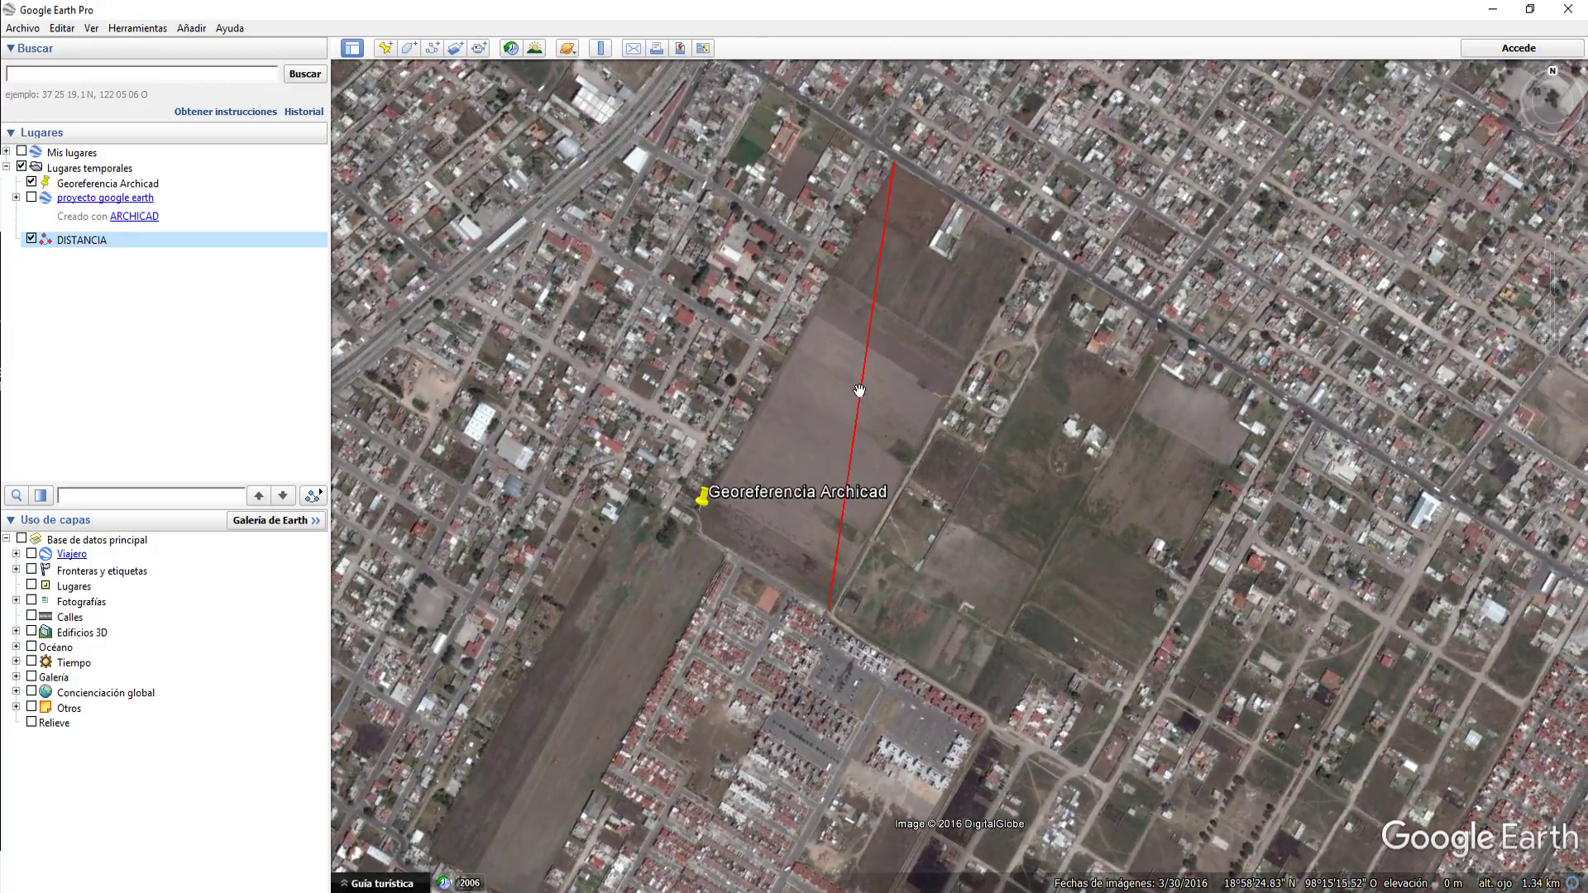
# Show DISTANCIA's length in its properties, switching units to metres then centimetres (53.613).
pyautogui.rightClick(859, 390)
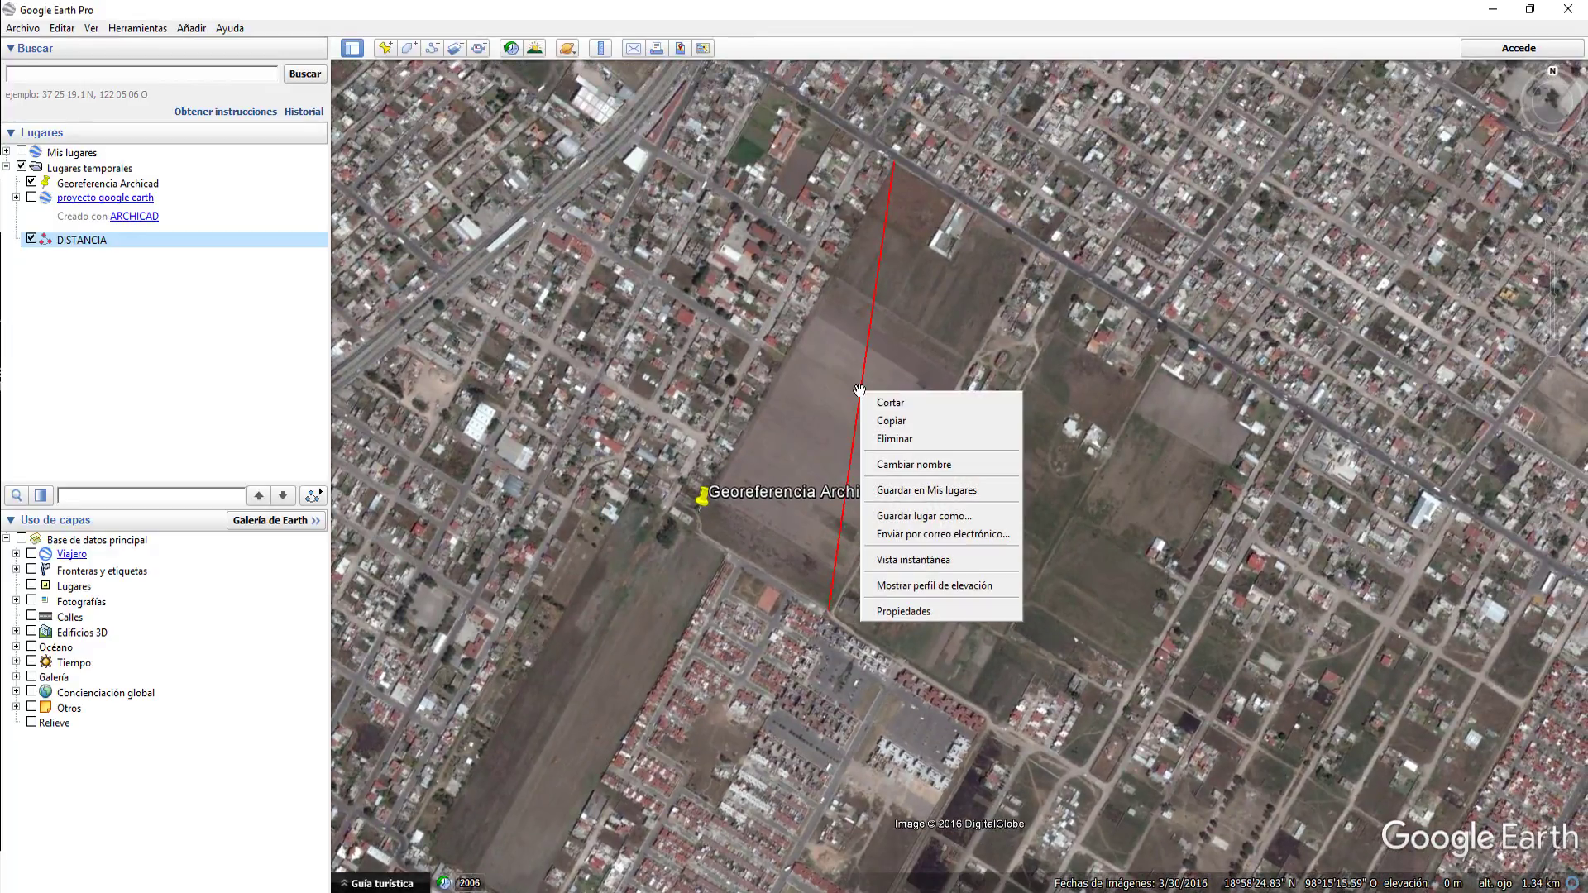
pyautogui.click(945, 608)
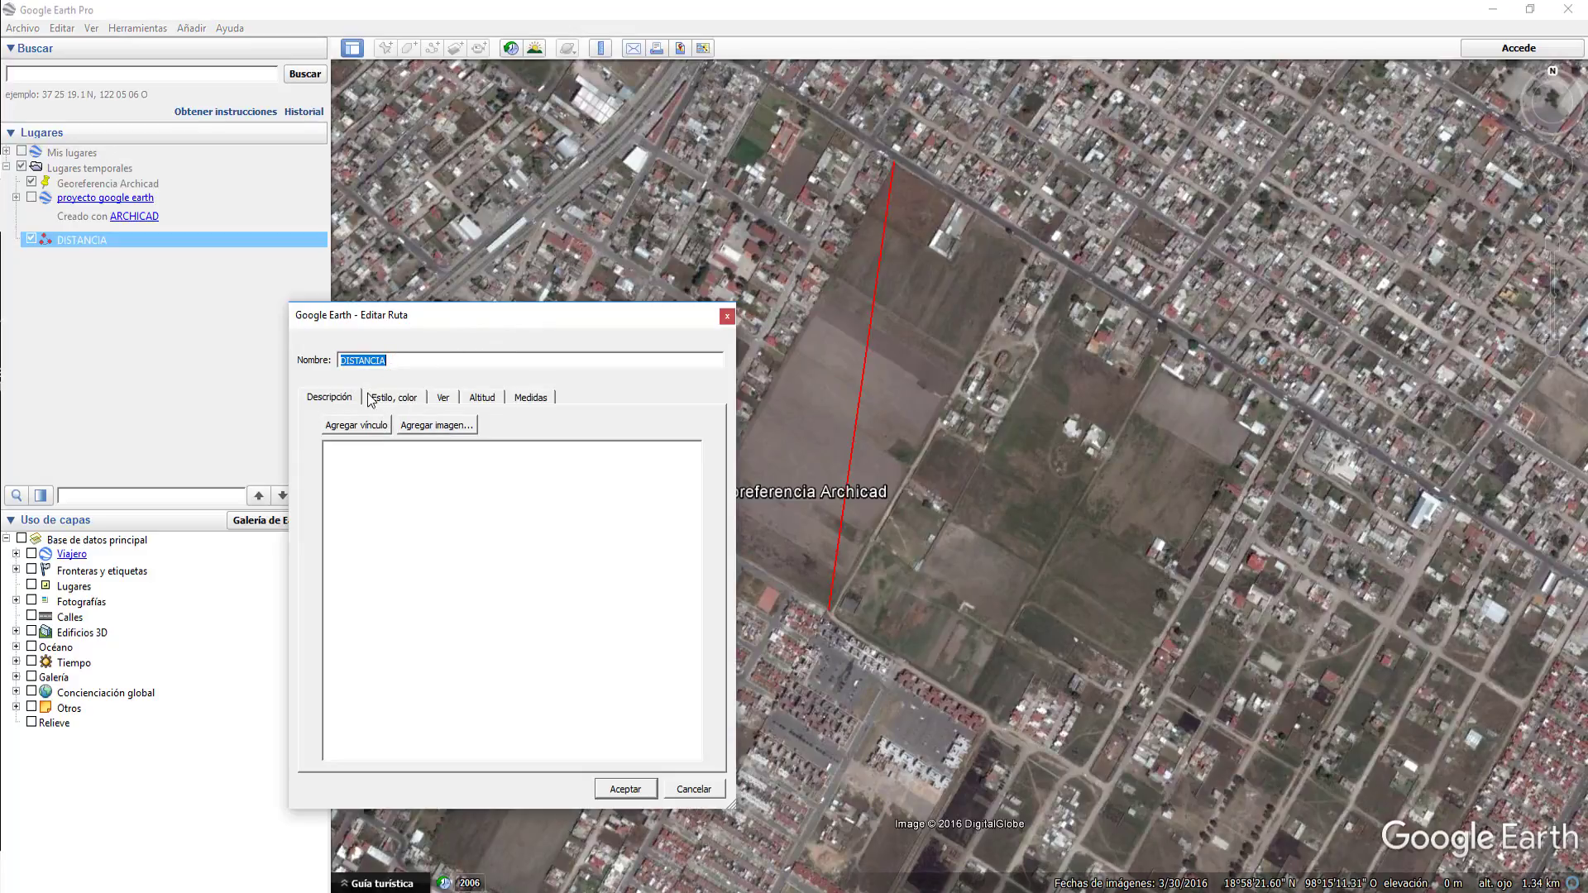
pyautogui.click(483, 398)
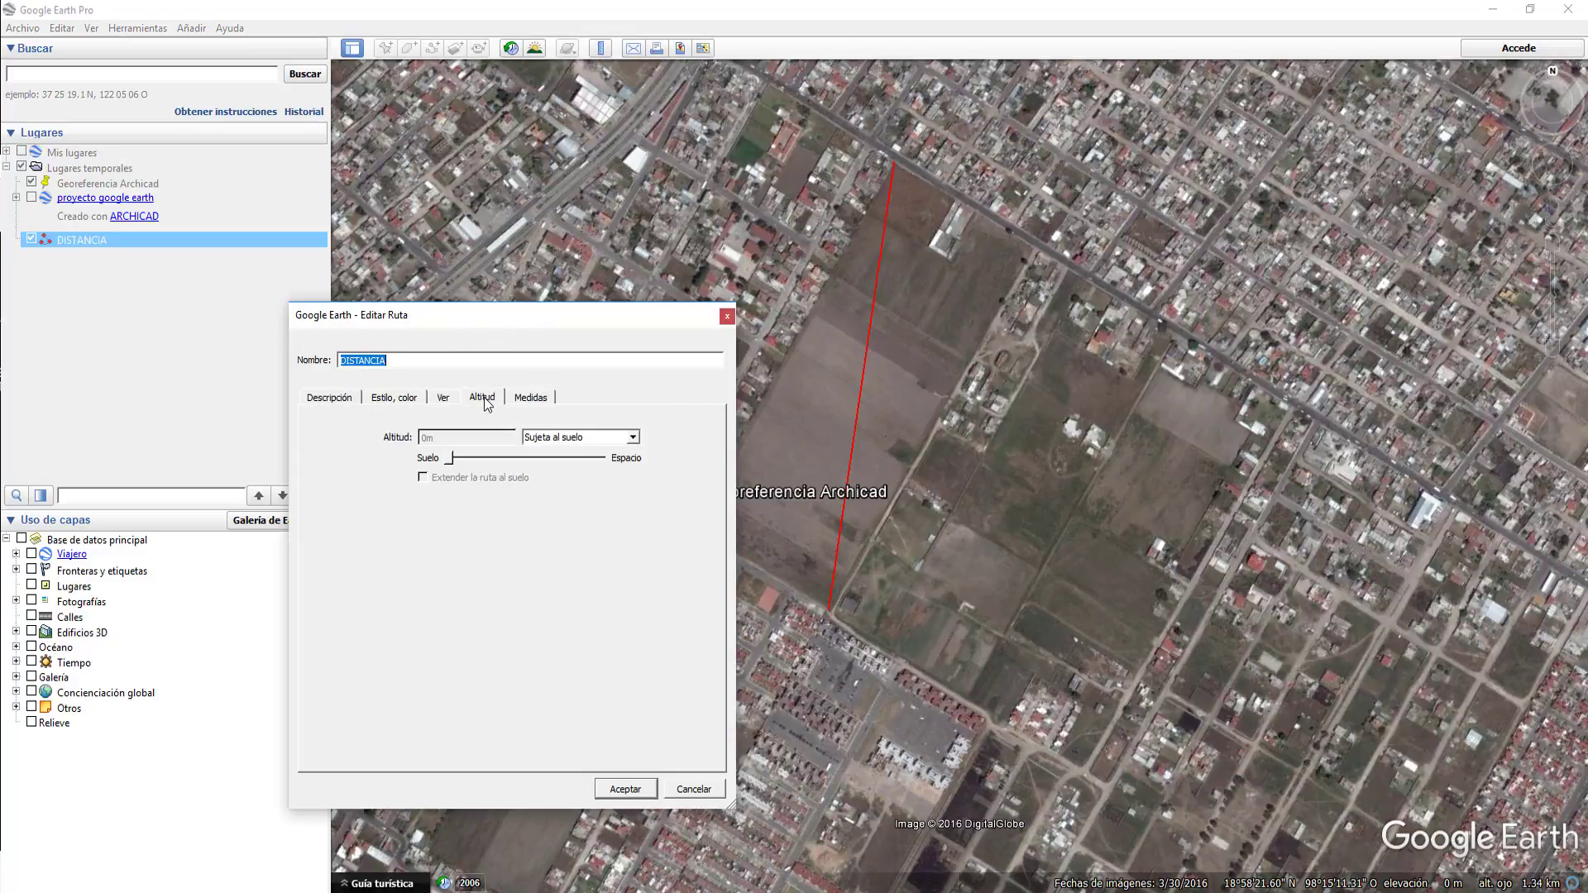
pyautogui.click(339, 403)
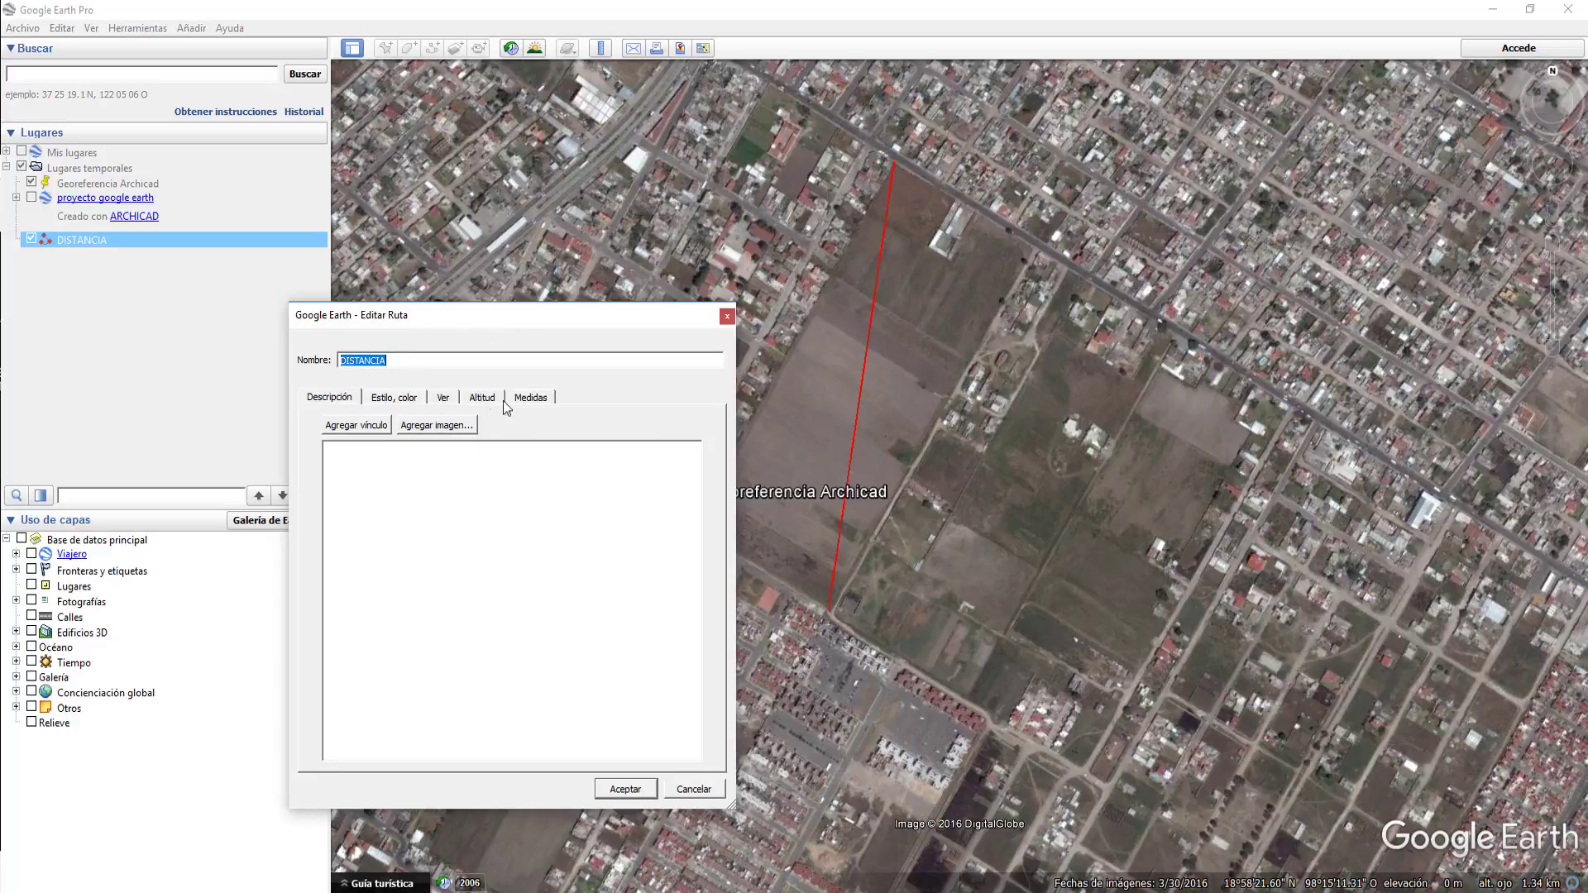
pyautogui.click(533, 401)
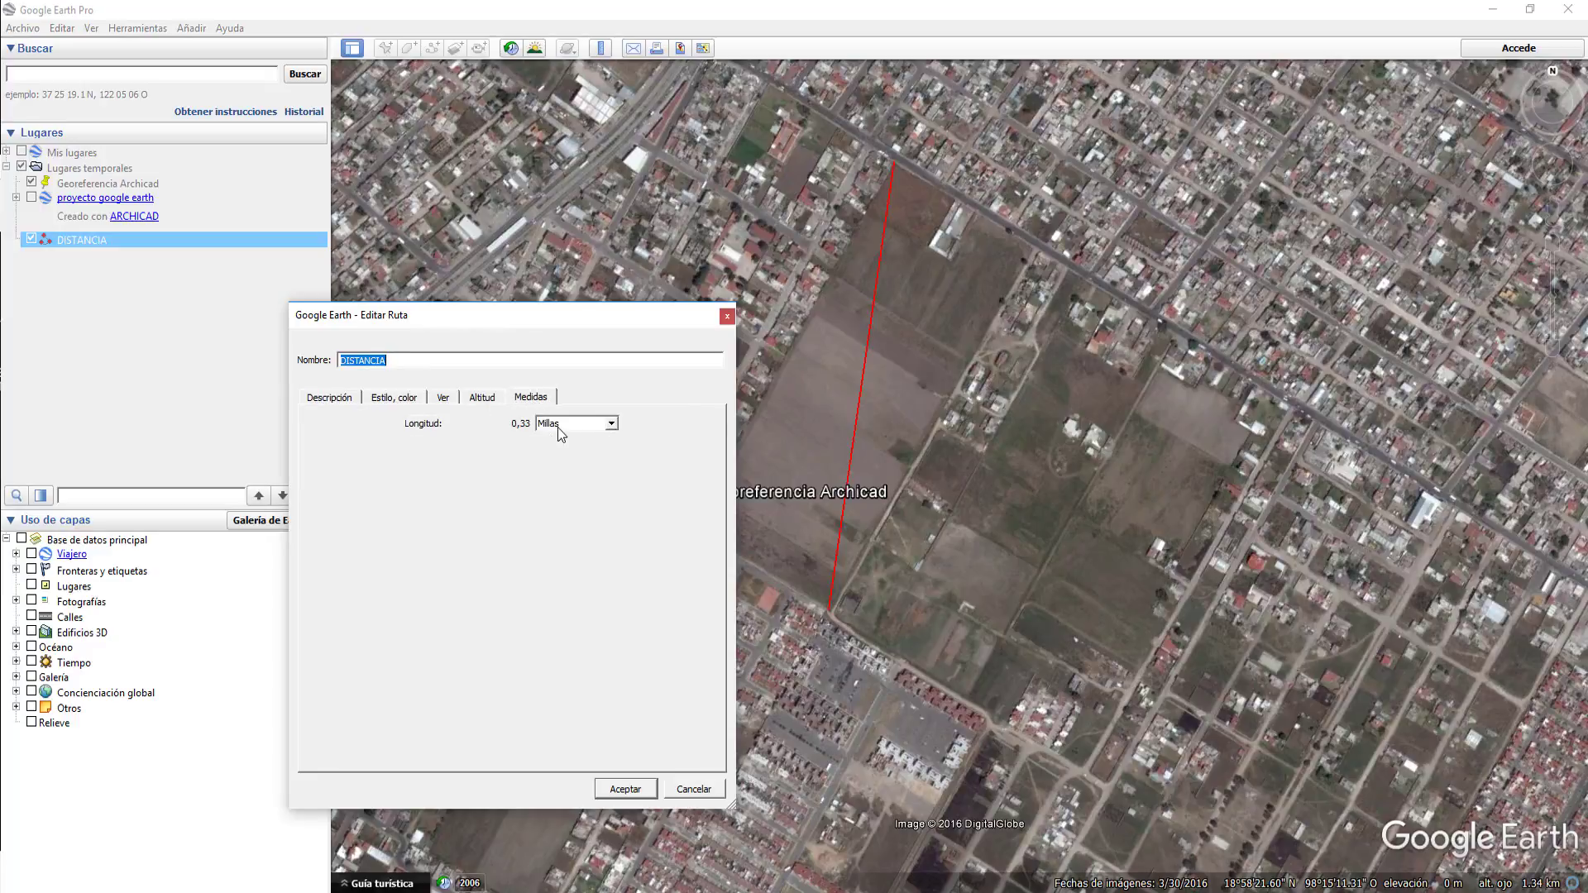
pyautogui.click(612, 424)
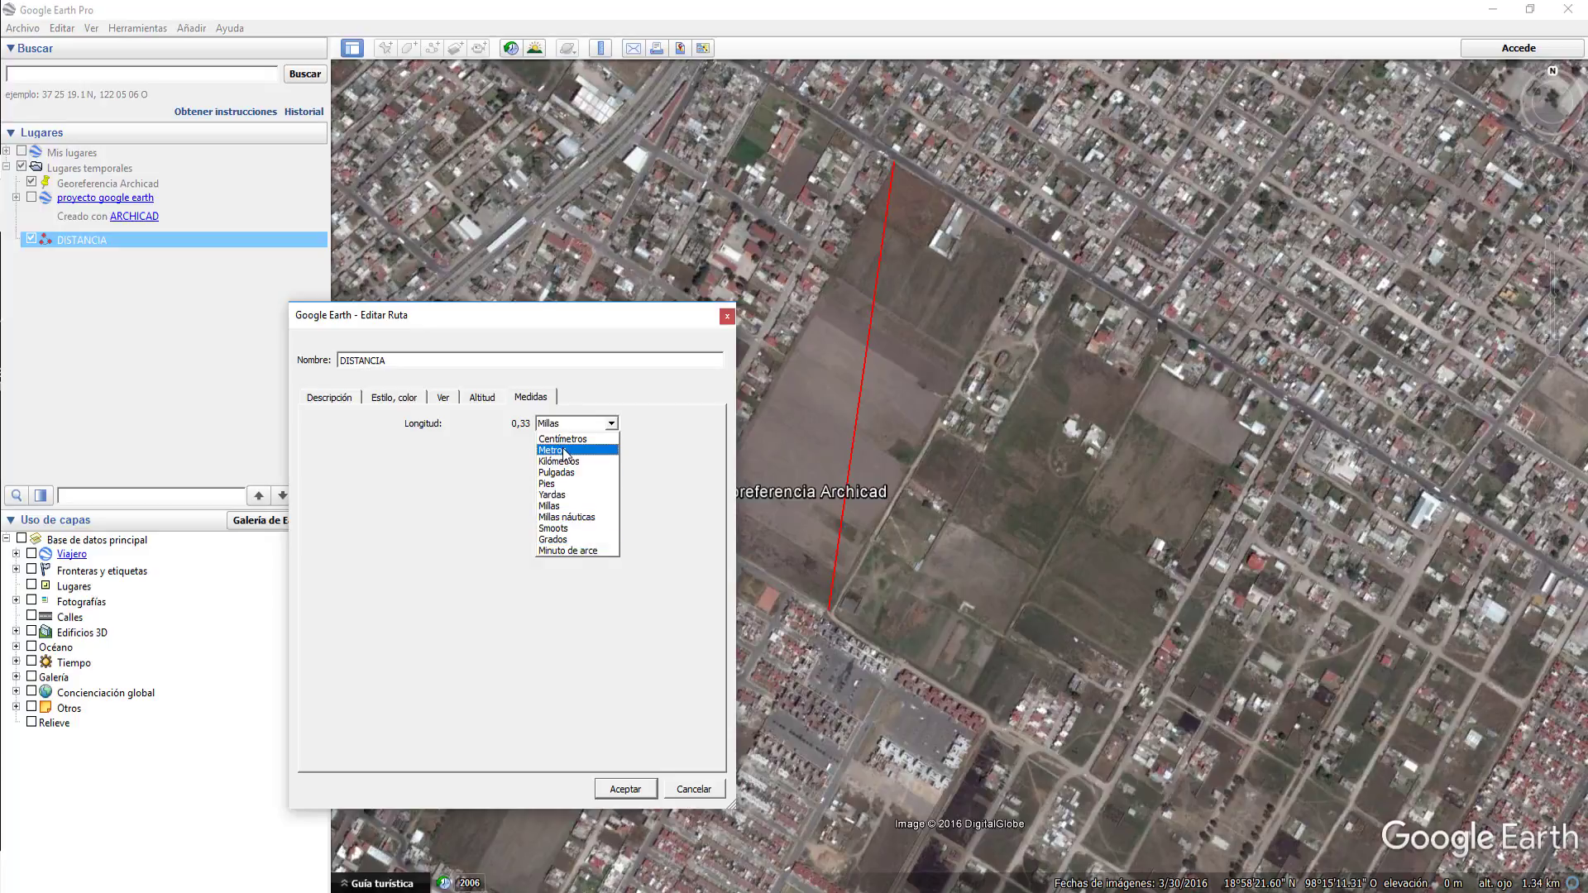
pyautogui.click(561, 451)
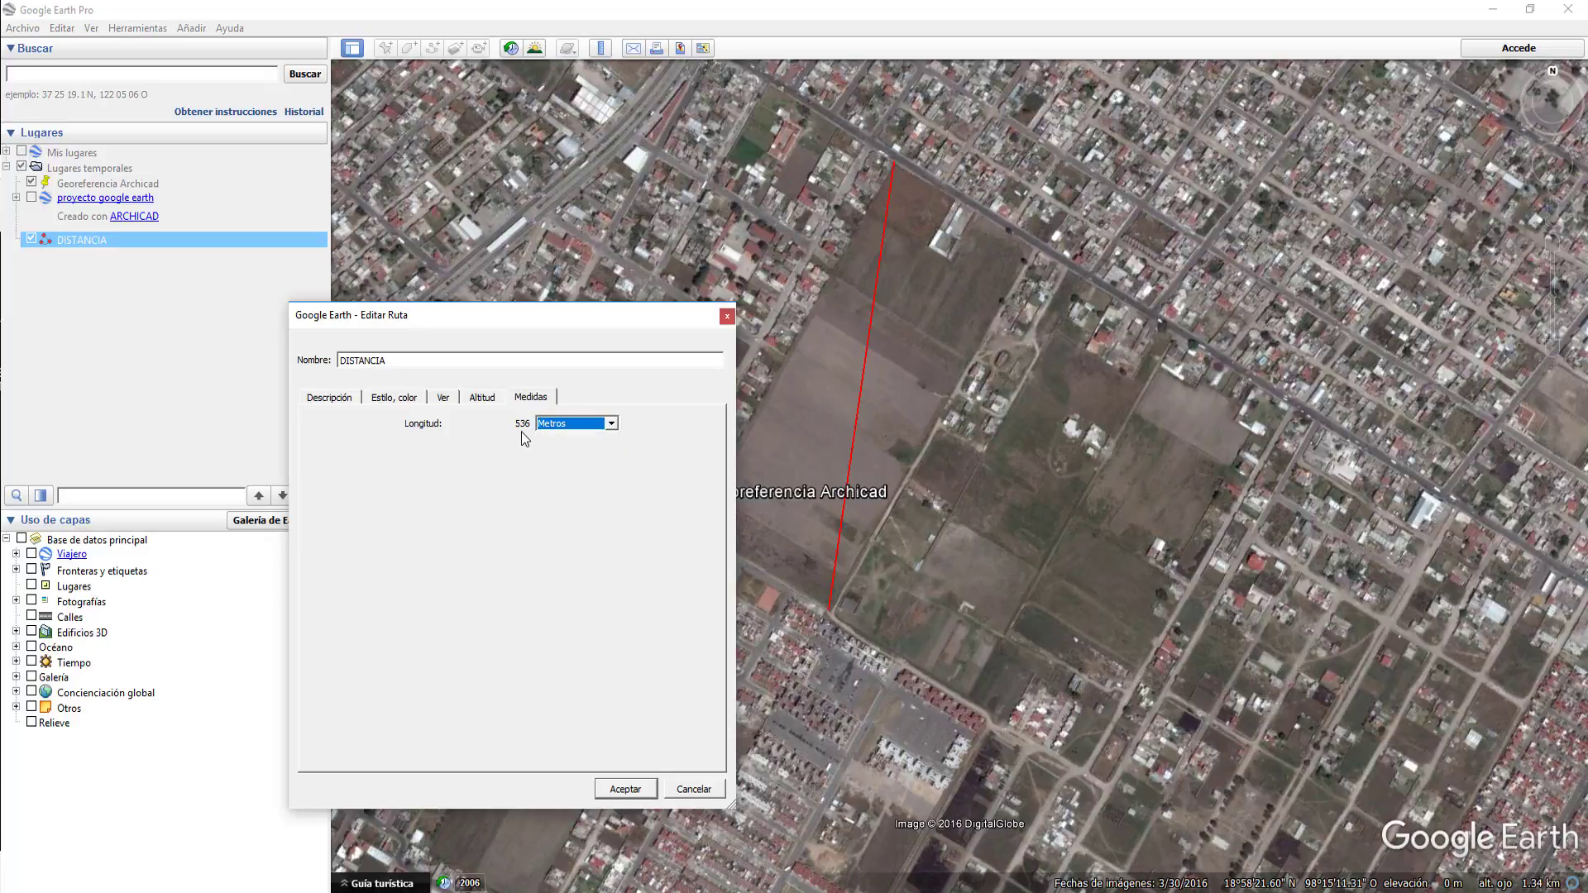
pyautogui.click(575, 426)
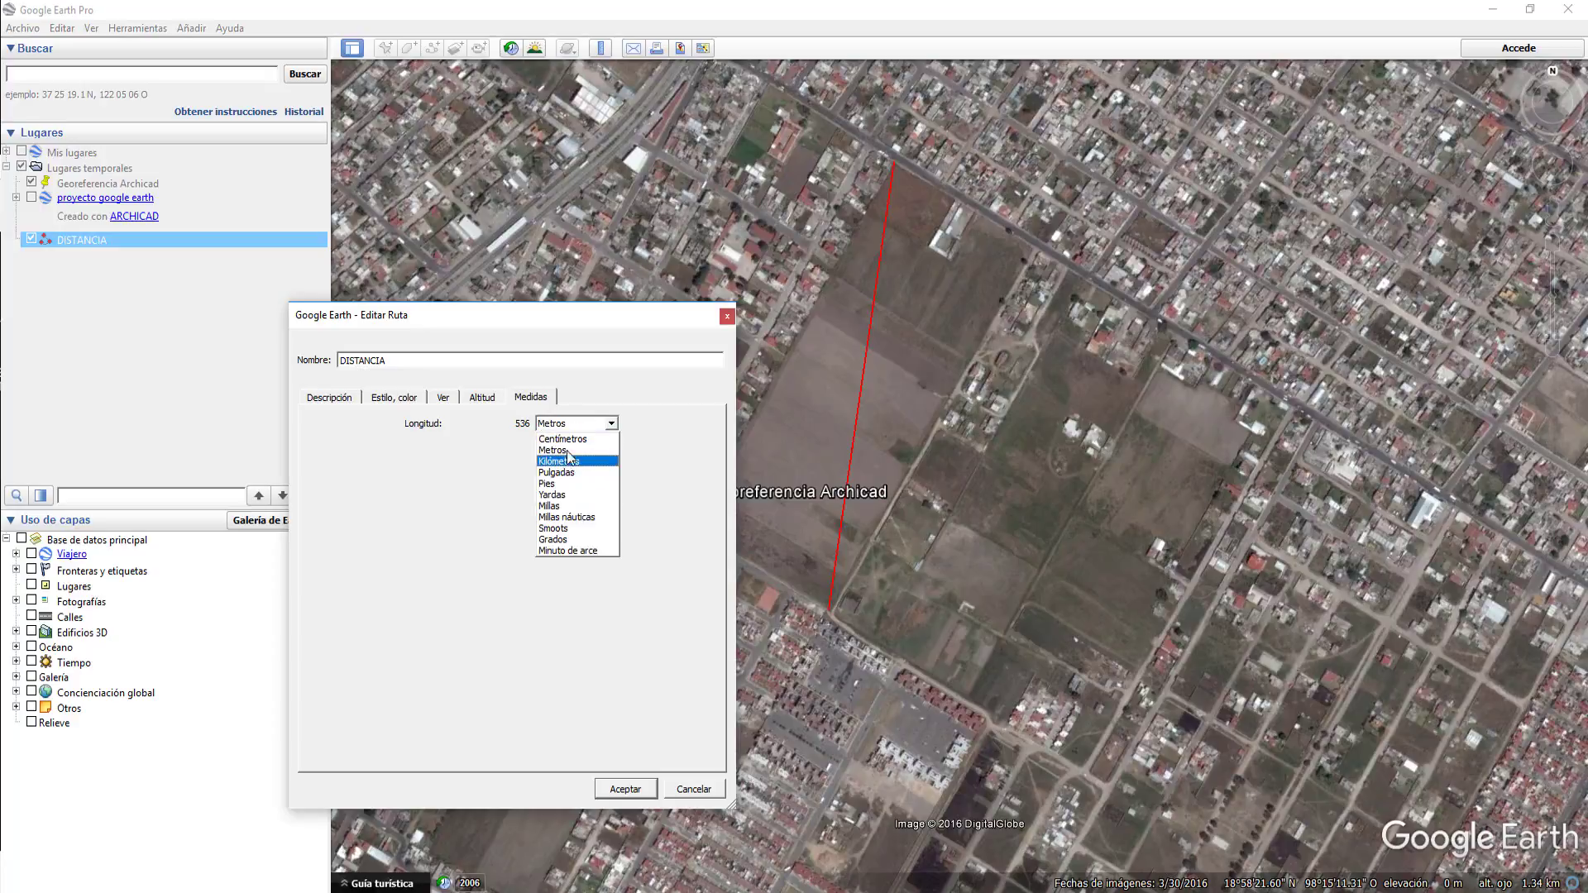
pyautogui.click(574, 442)
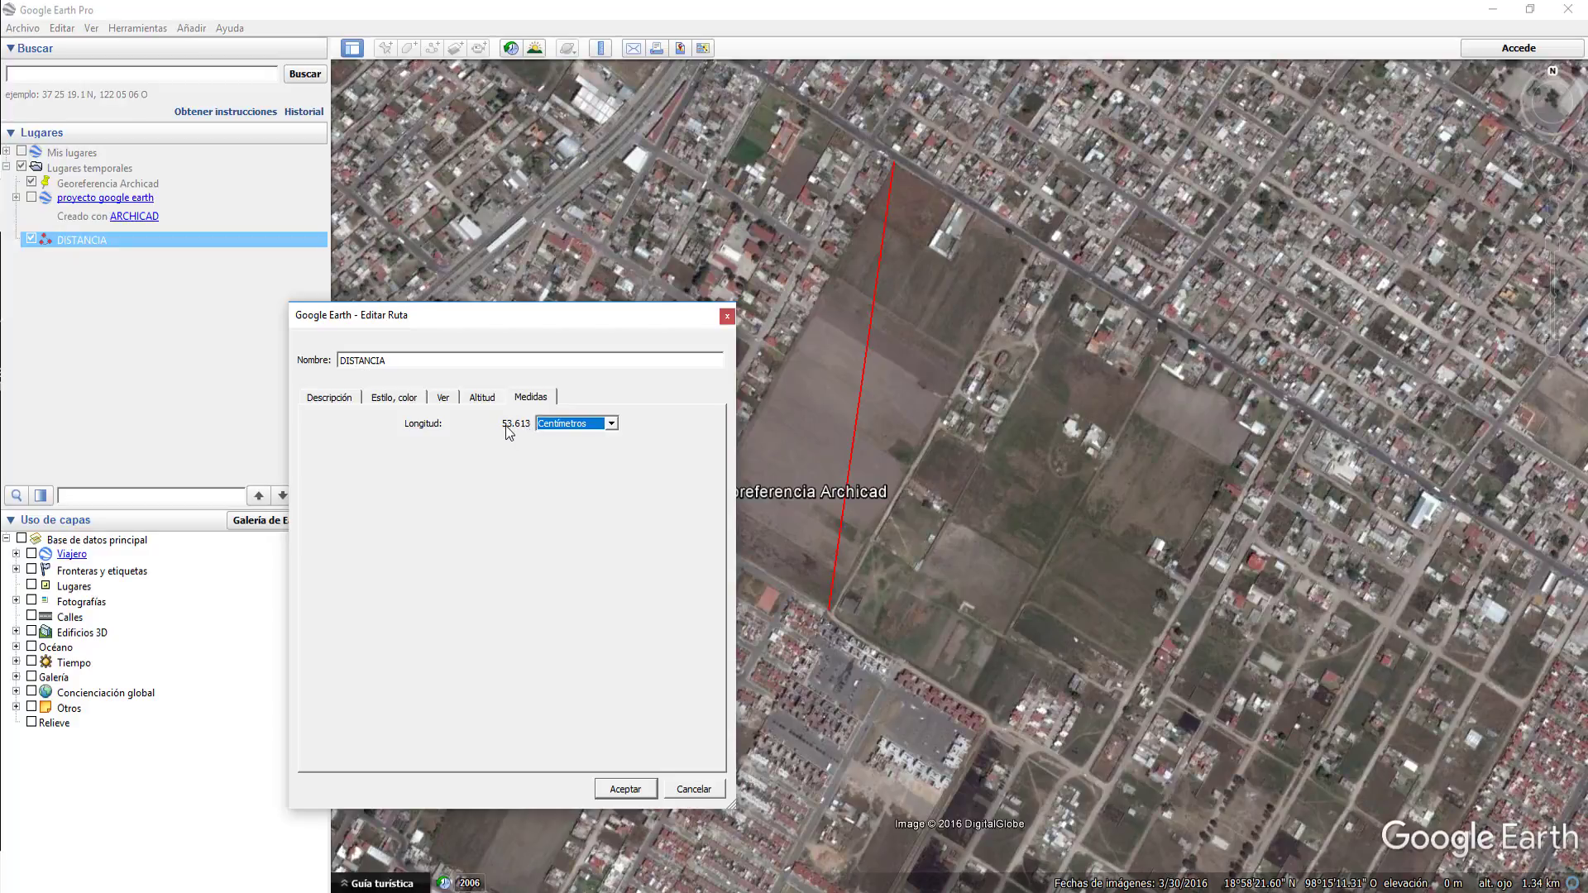
# Show the DISTANCIA path length in metres (536) and accept the path settings.
pyautogui.click(560, 426)
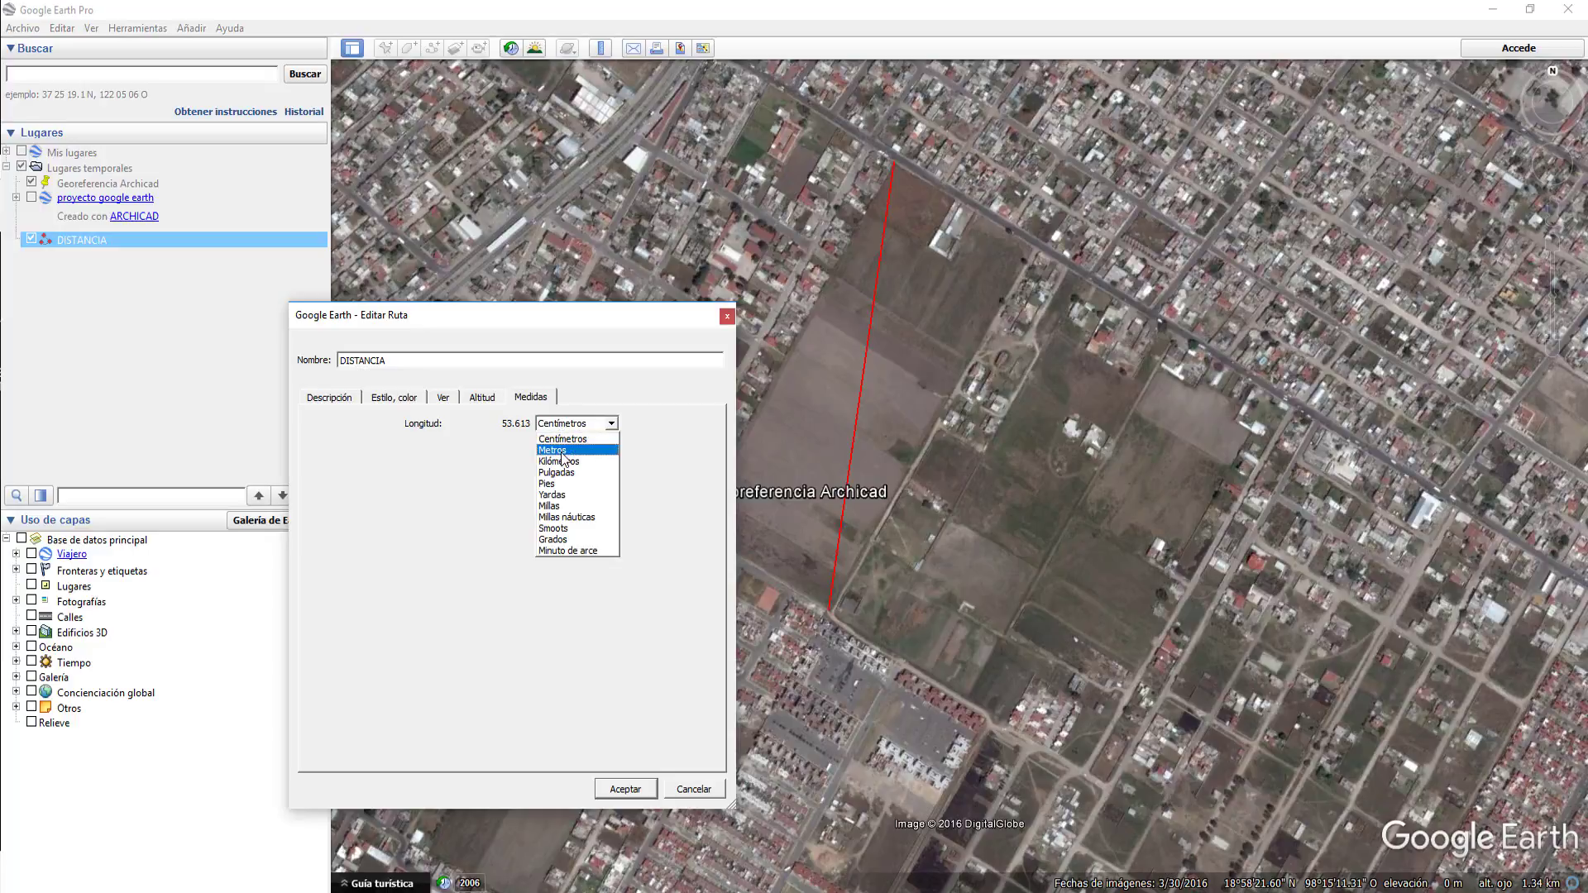
pyautogui.click(563, 455)
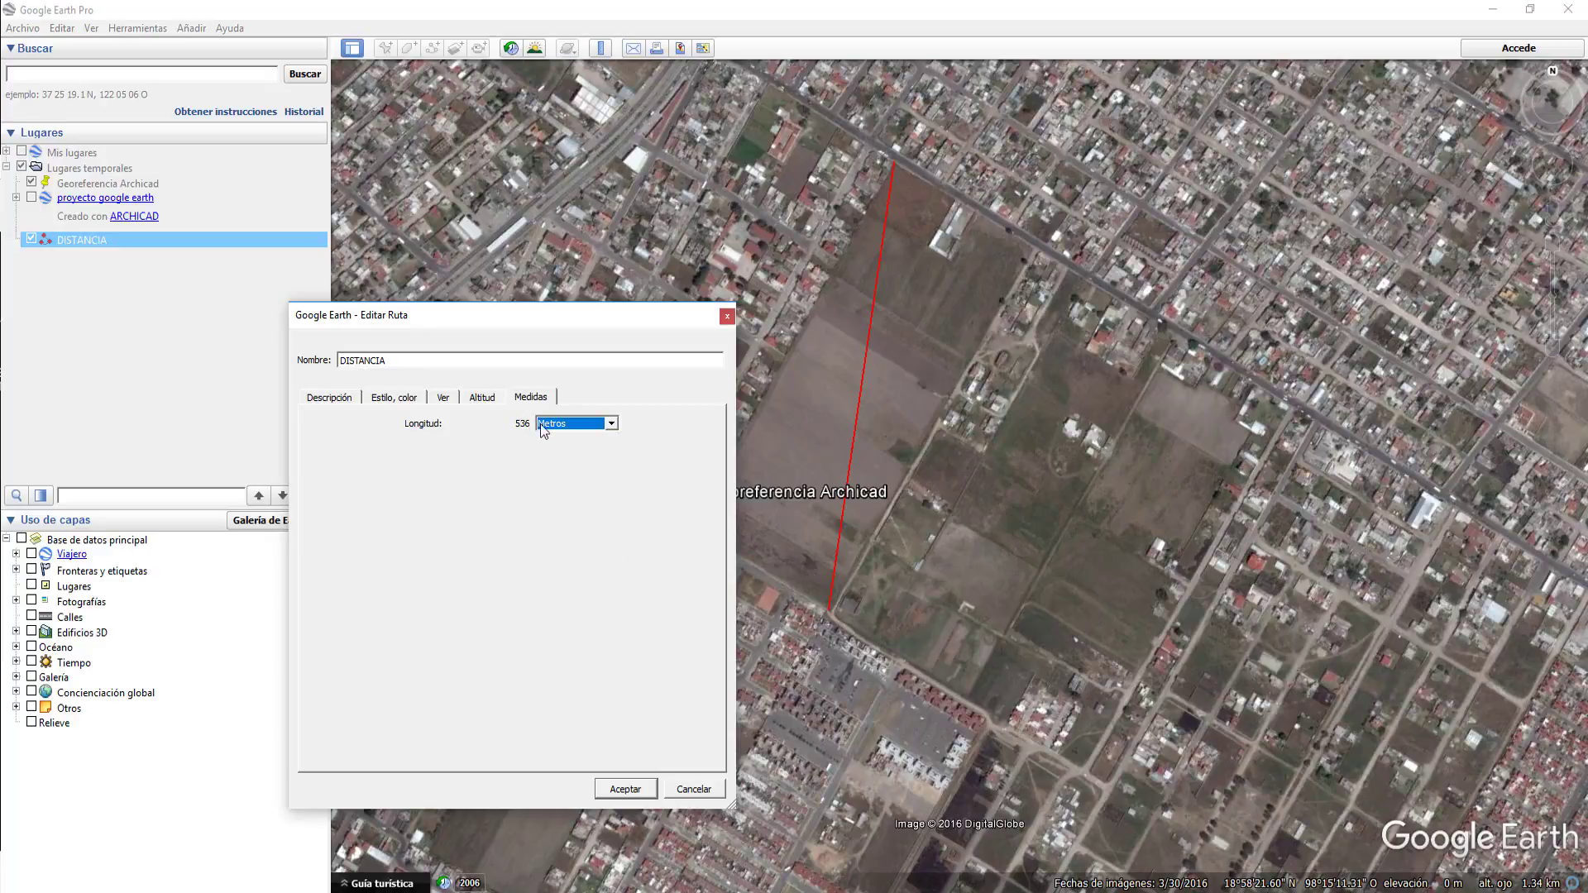
pyautogui.click(699, 790)
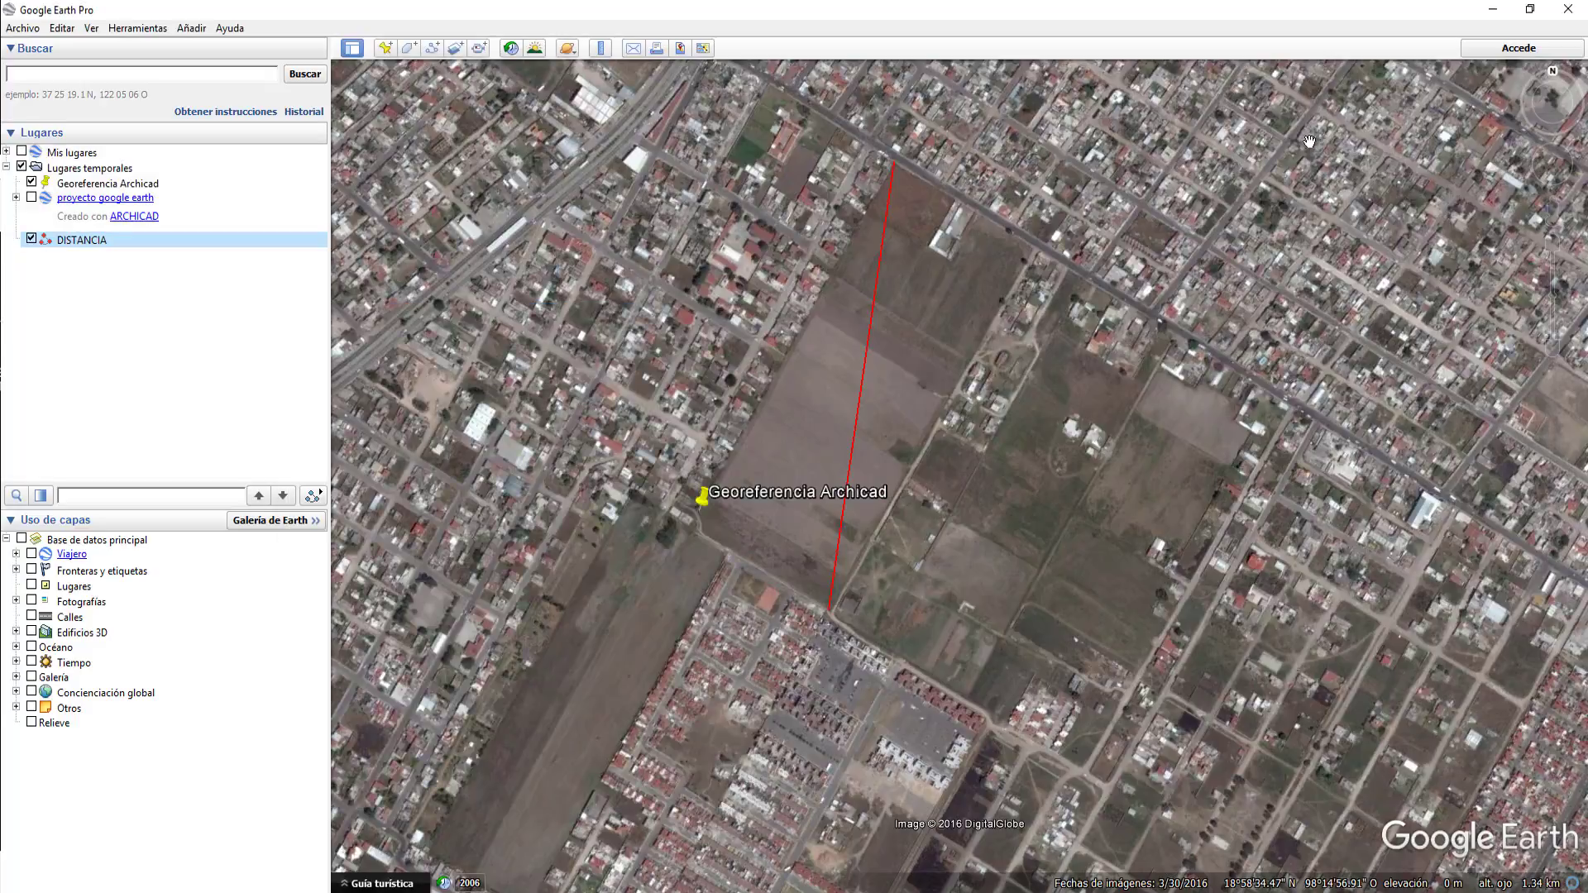
# Back in ARCHICAD, select the aerial photo and start a graphically defined Escalar.
pyautogui.click(1495, 15)
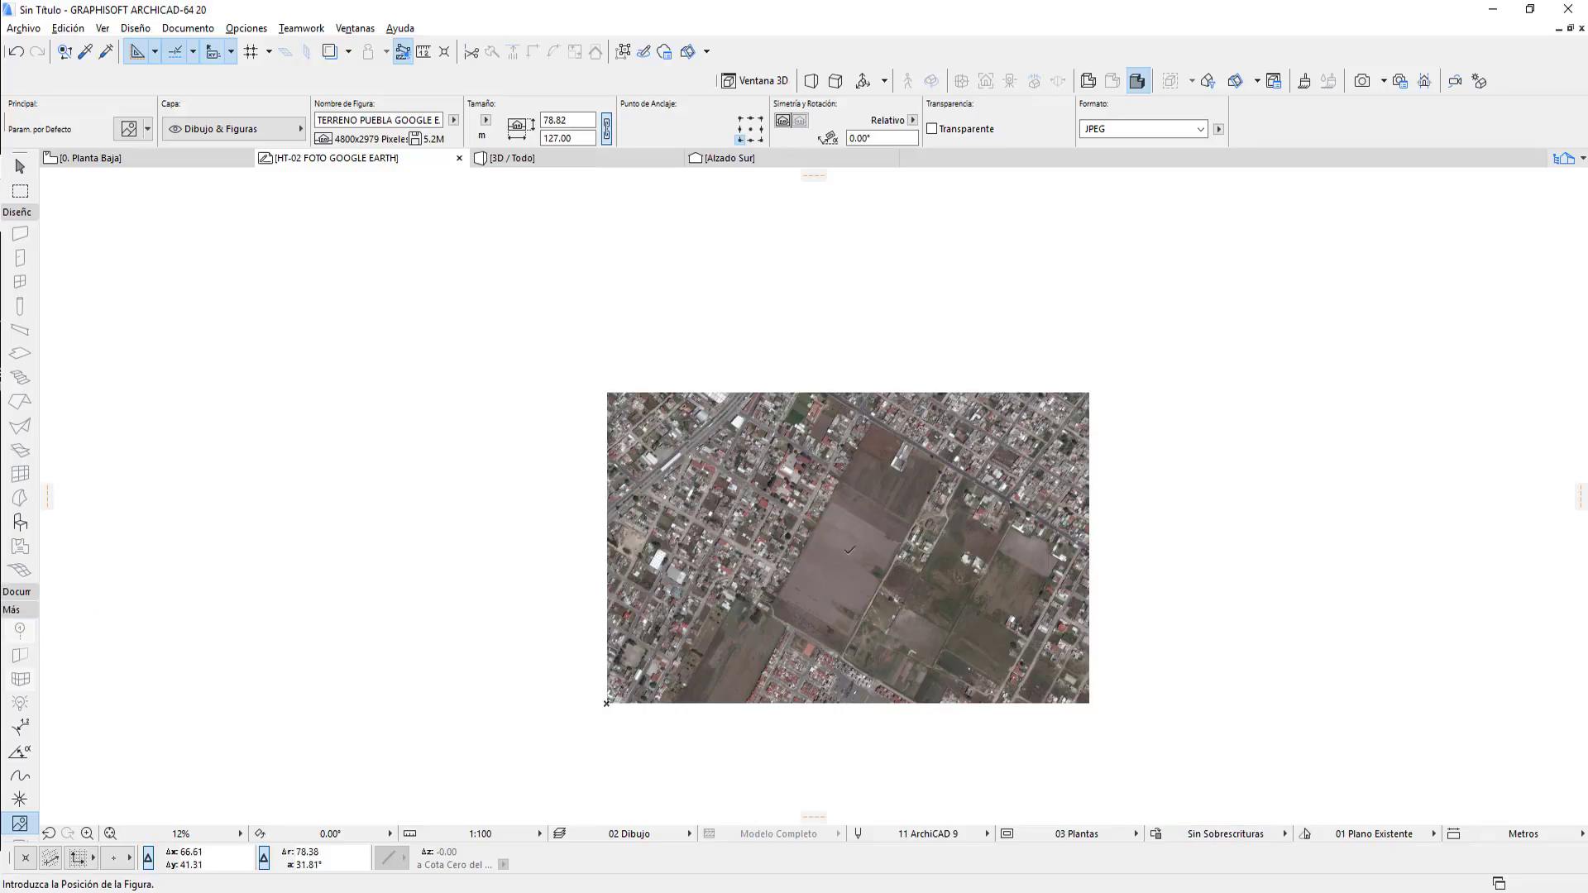
pyautogui.click(19, 166)
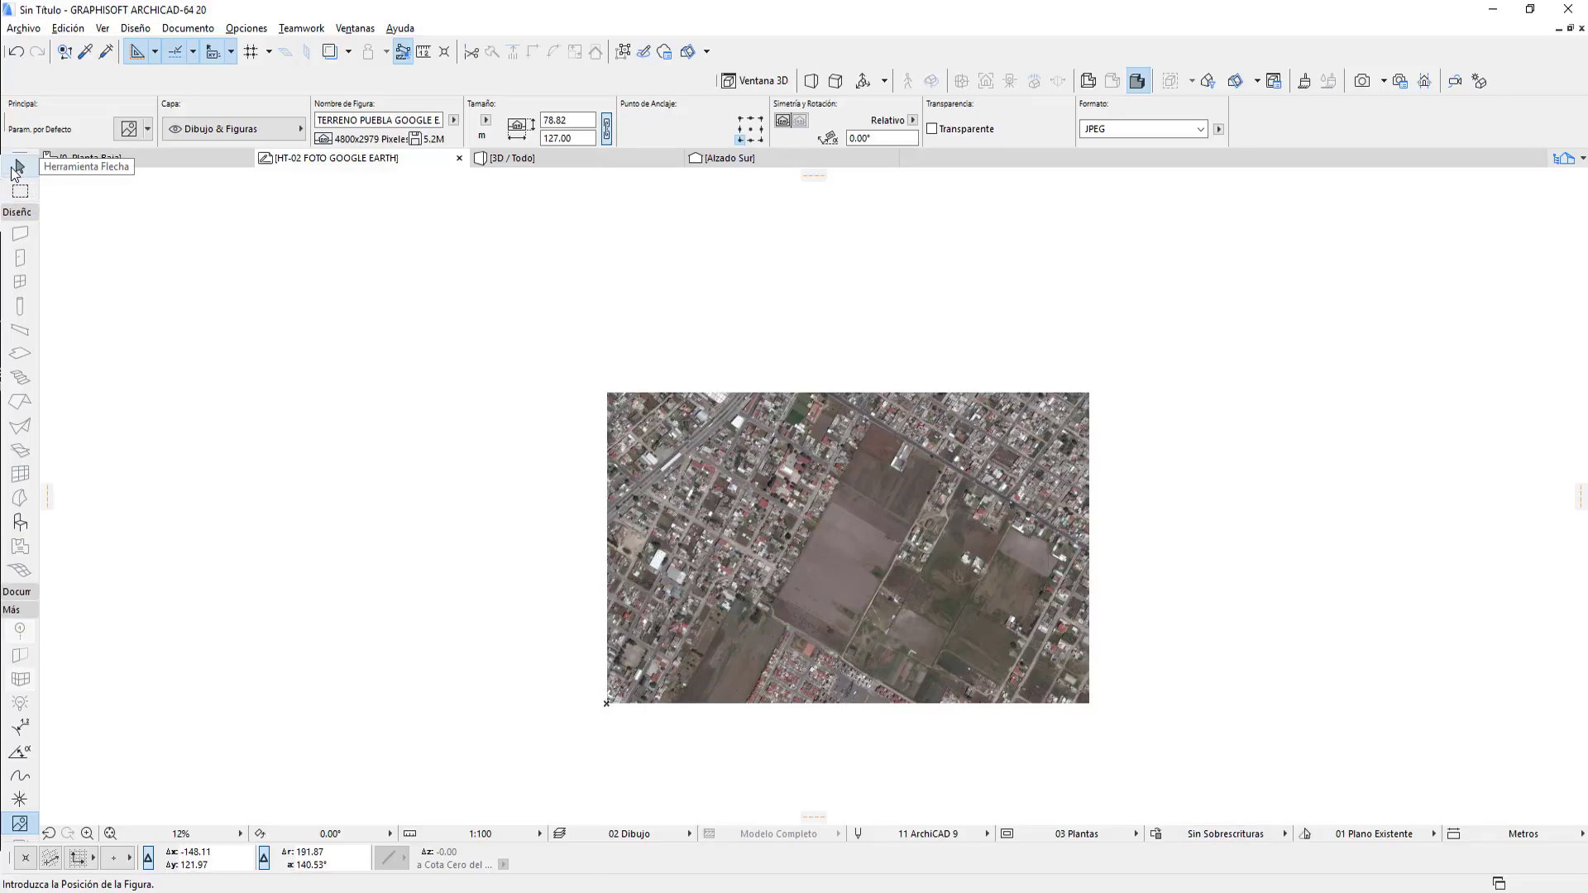
pyautogui.click(680, 455)
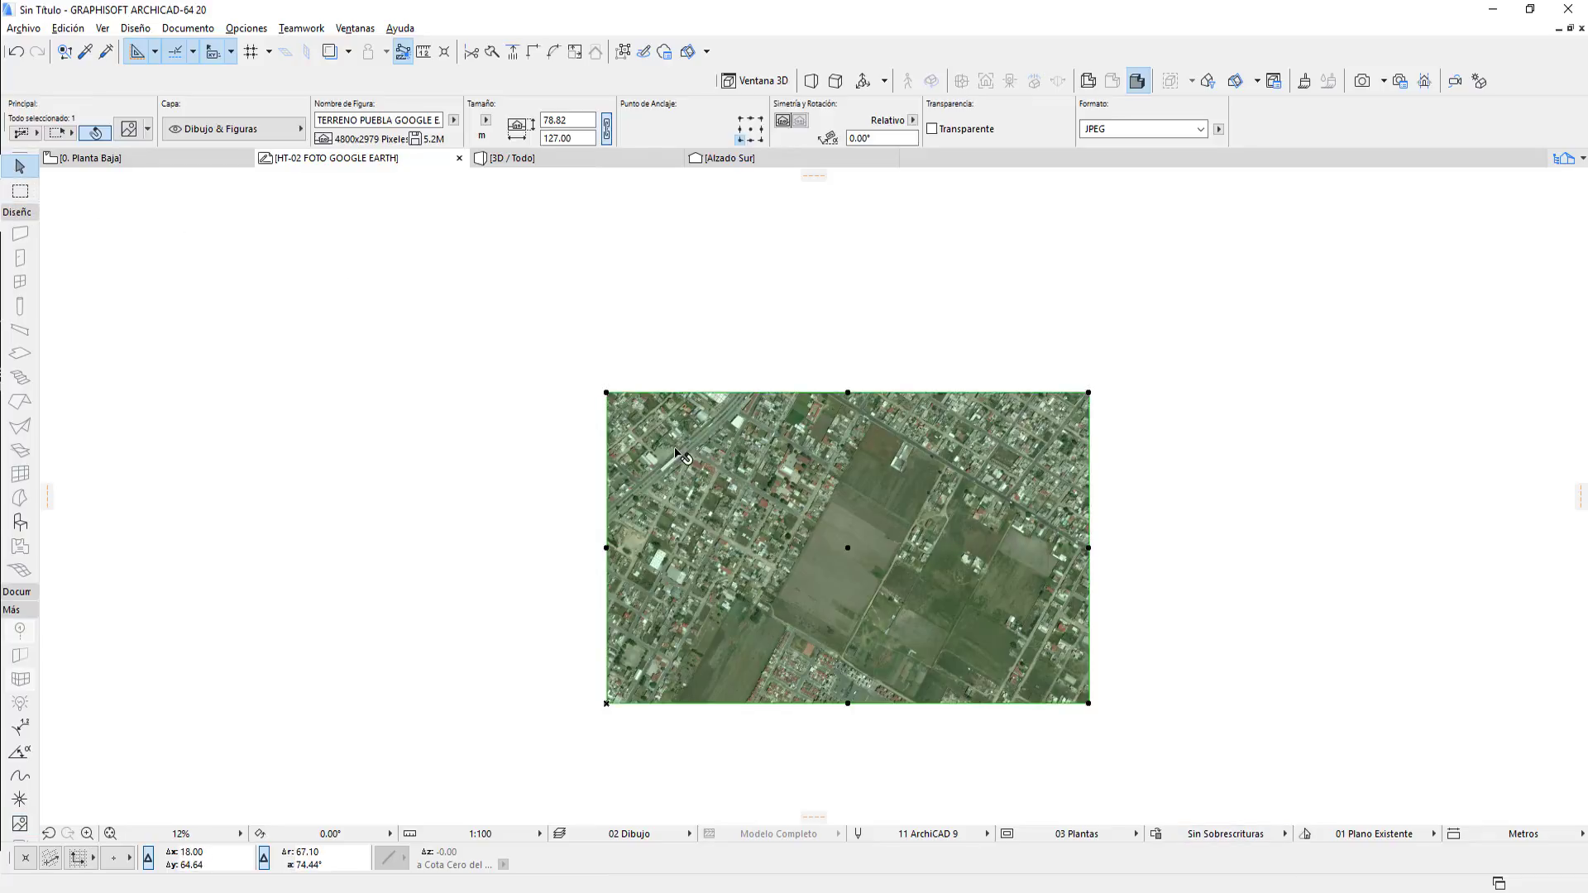
pyautogui.click(67, 30)
pyautogui.moveTo(186, 428)
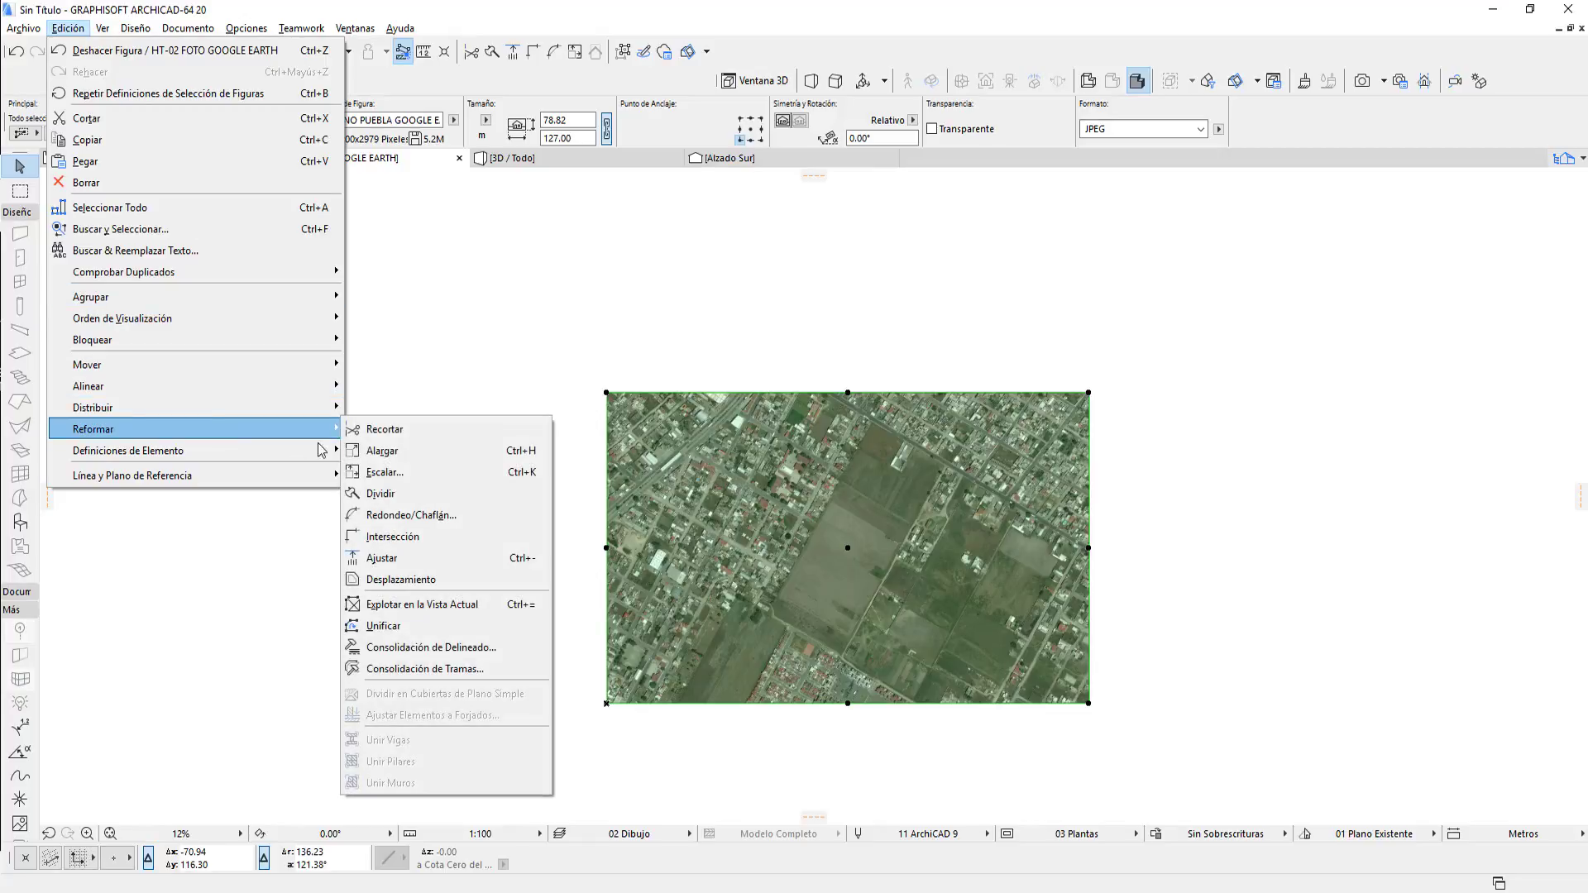
pyautogui.click(423, 473)
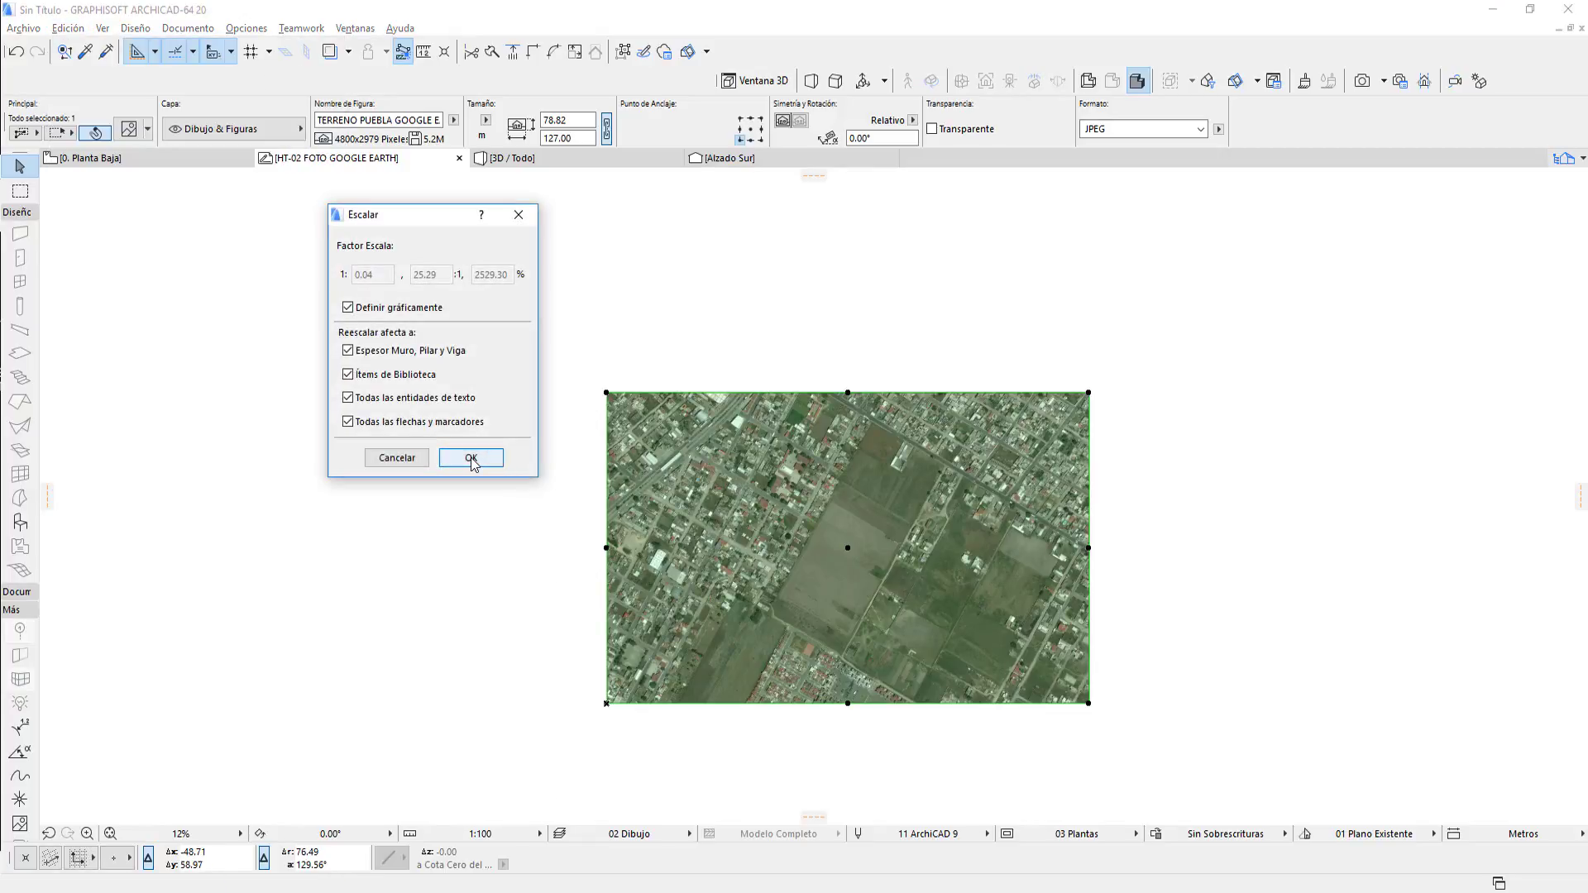
pyautogui.press('Return')
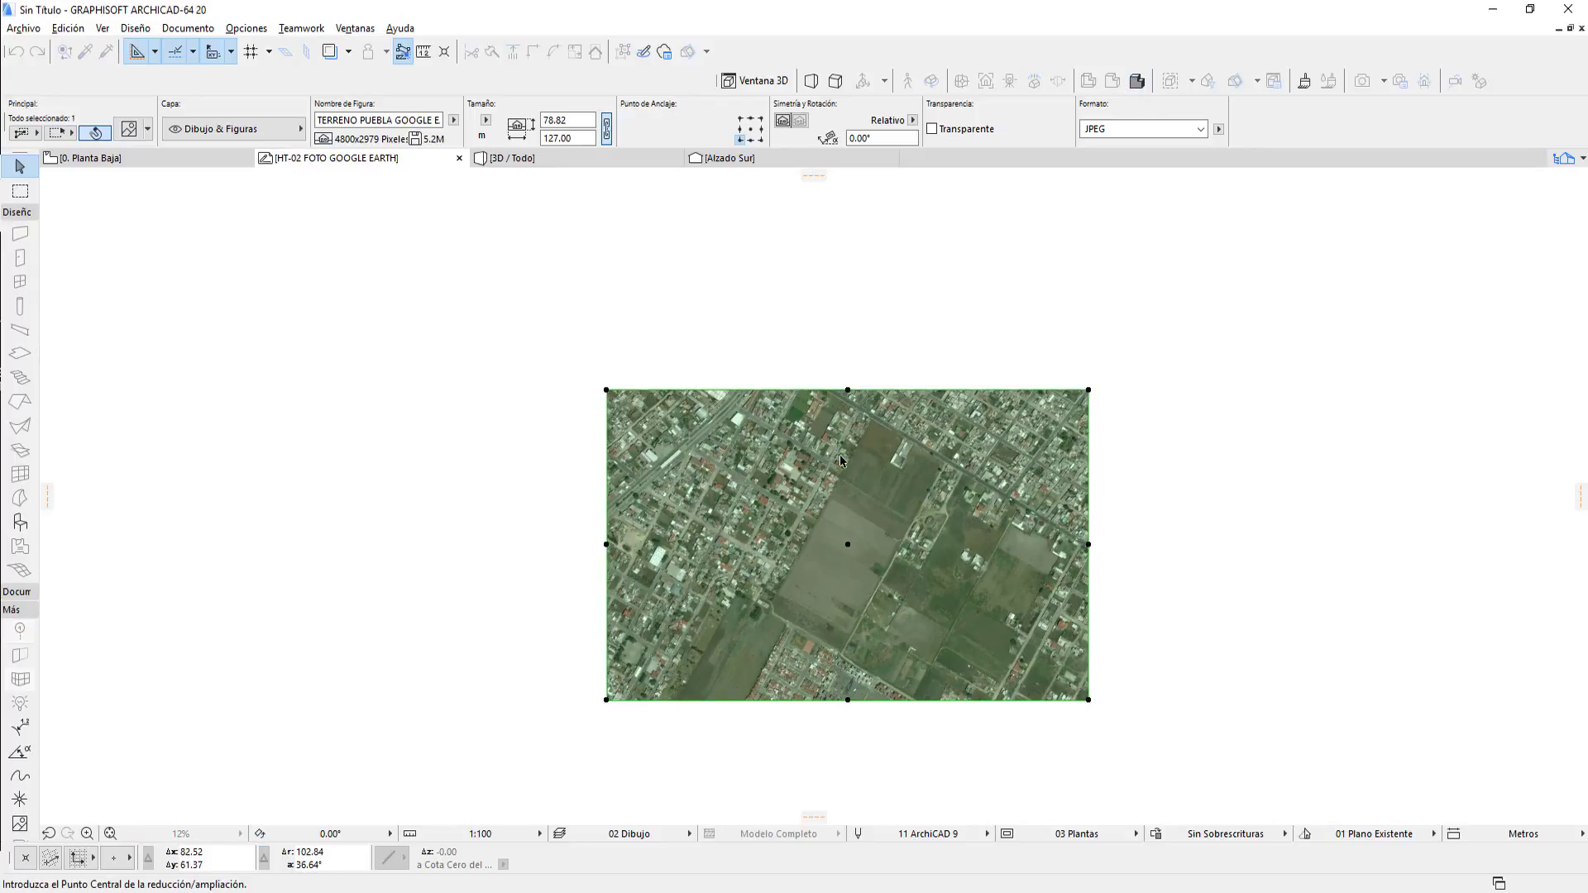
# Set the scaling centre point at the field's road corner.
pyautogui.scroll(3, 841, 454)
pyautogui.scroll(2, 885, 445)
pyautogui.scroll(2, 904, 400)
pyautogui.scroll(2, 902, 372)
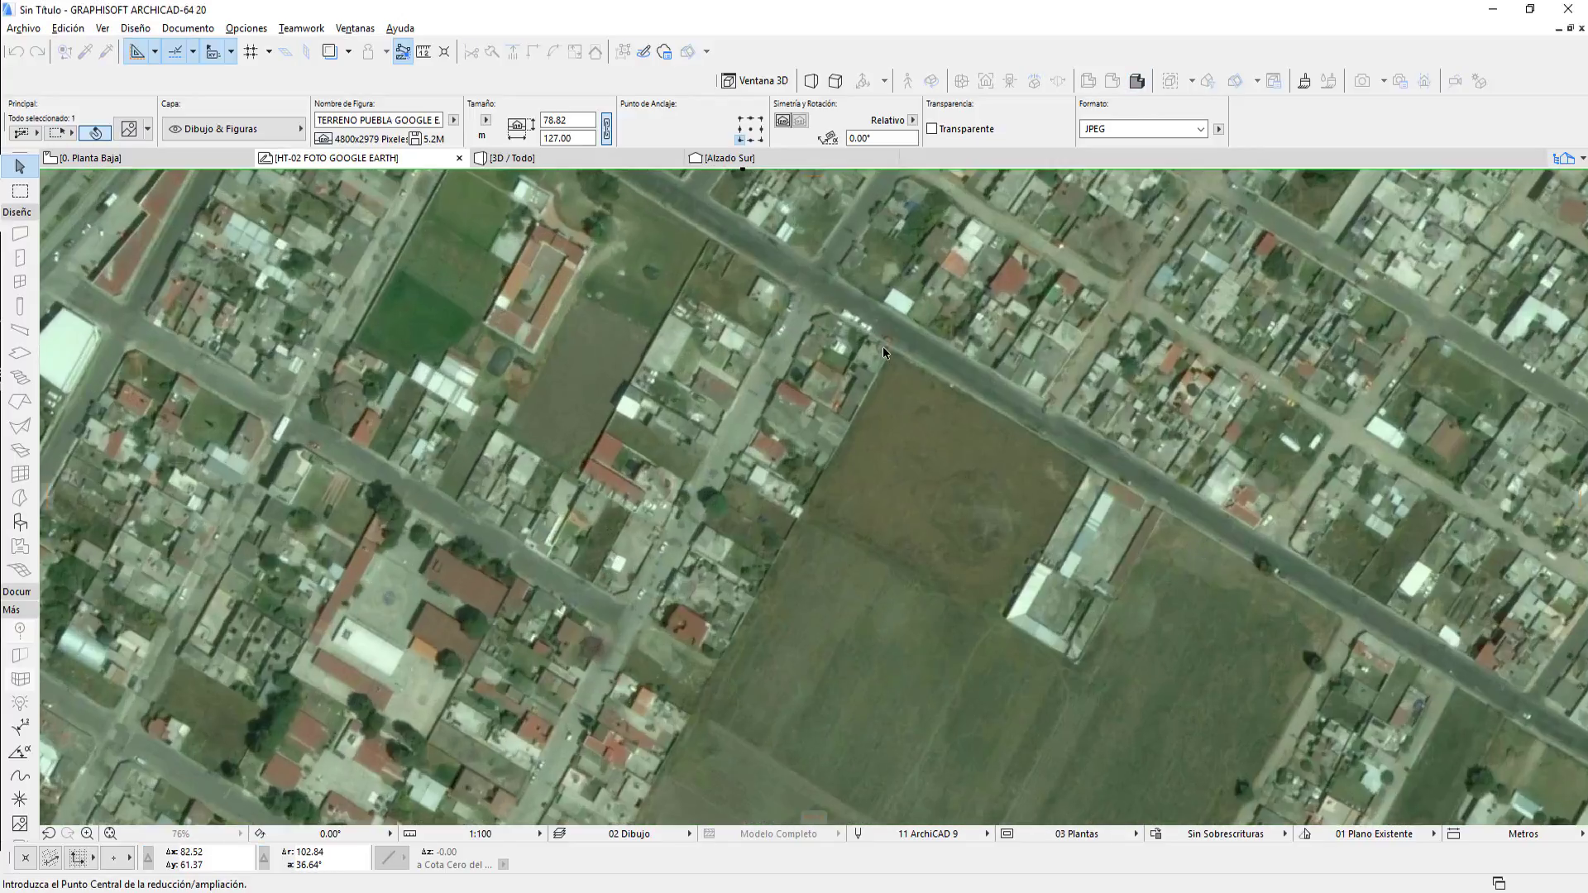
pyautogui.scroll(2, 900, 360)
pyautogui.scroll(2, 903, 361)
pyautogui.scroll(2, 901, 360)
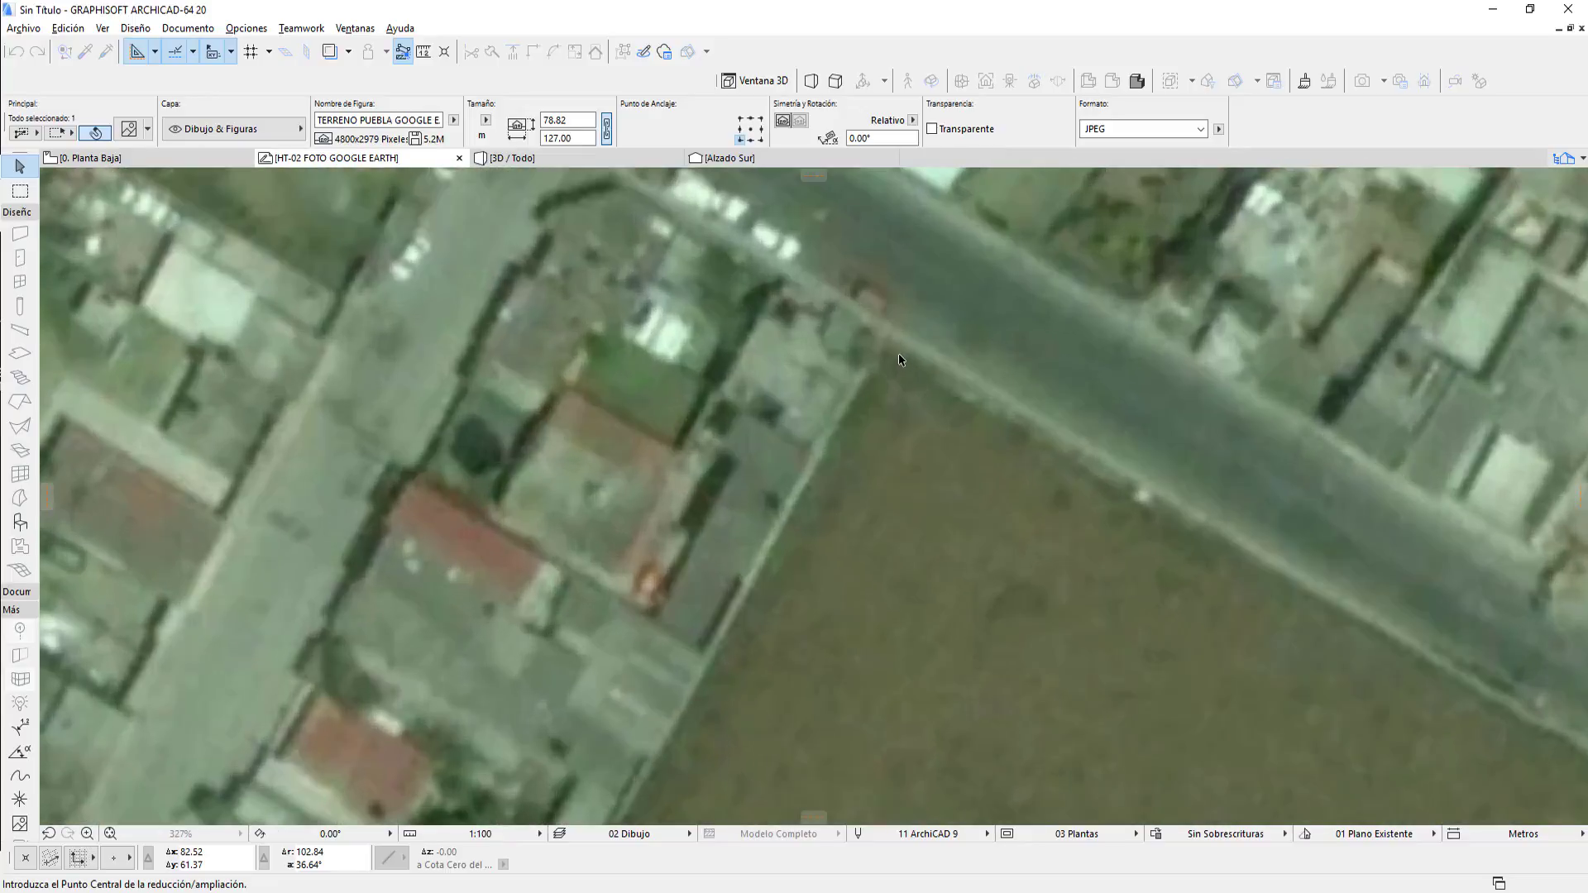
pyautogui.click(888, 331)
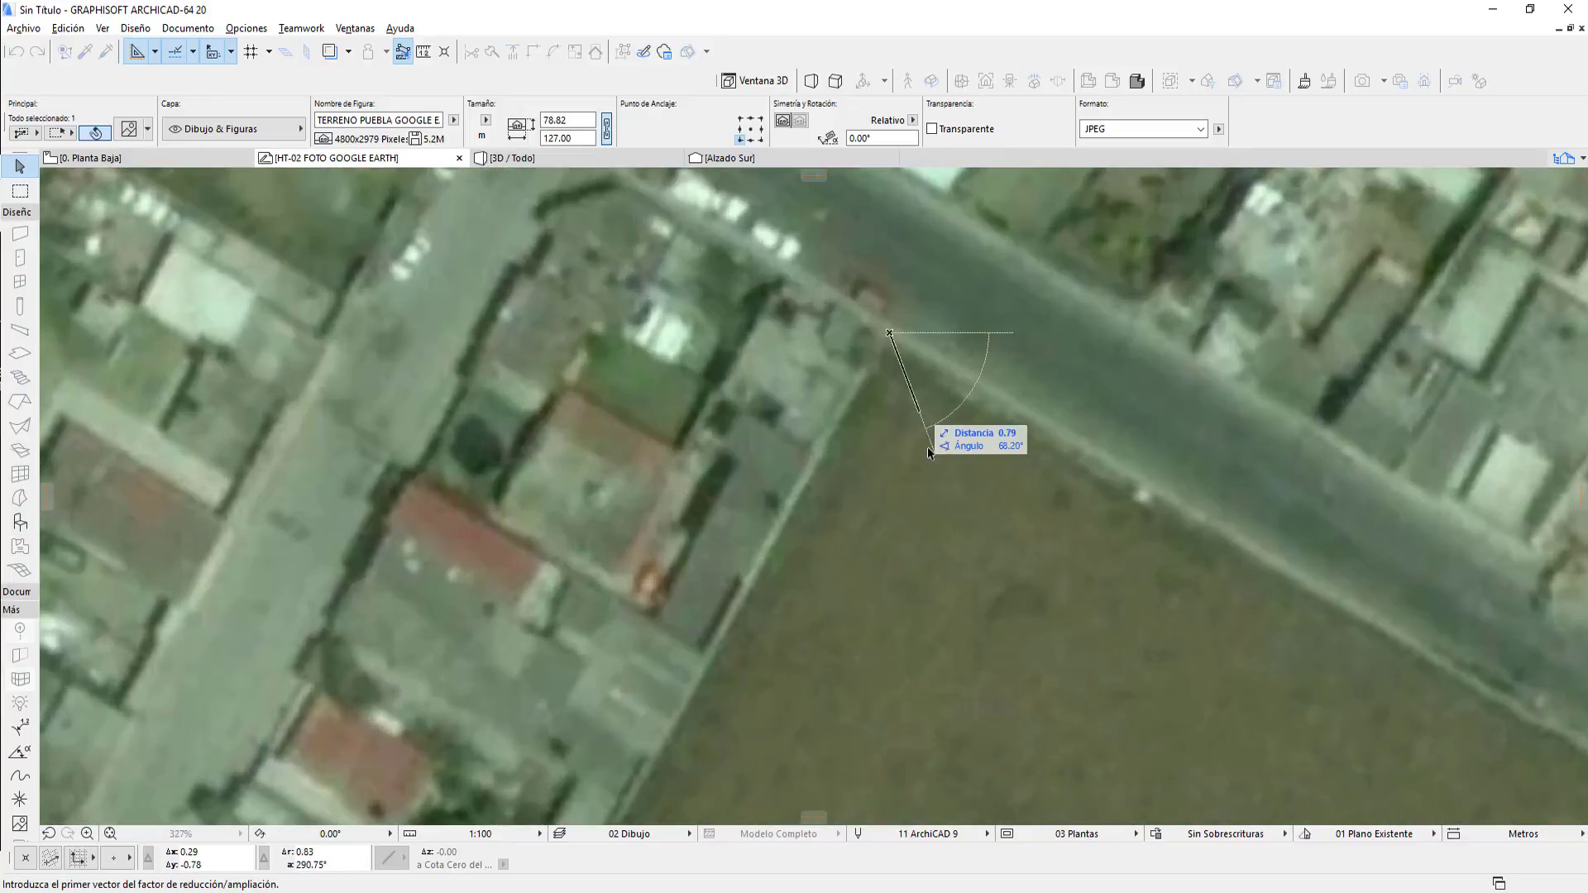
# Mark the far end of the reference line and set its length to 536.
pyautogui.scroll(-5, 888, 331)
pyautogui.scroll(-3, 970, 498)
pyautogui.scroll(-2, 971, 498)
pyautogui.scroll(-4, 963, 629)
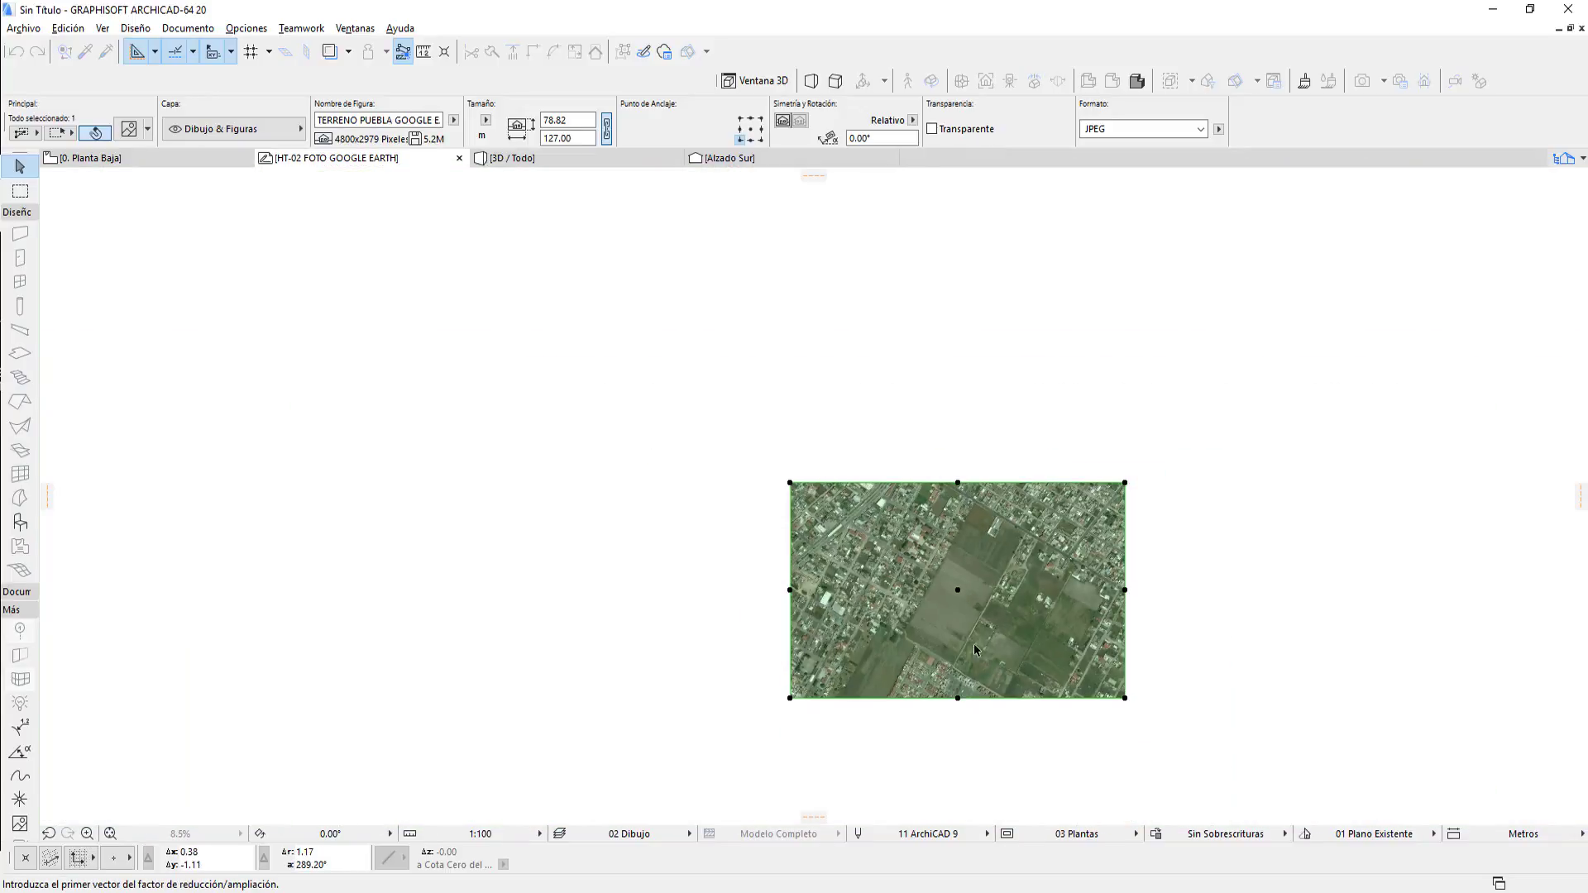
pyautogui.scroll(1, 959, 654)
pyautogui.scroll(2, 951, 676)
pyautogui.scroll(2, 951, 677)
pyautogui.scroll(2, 950, 670)
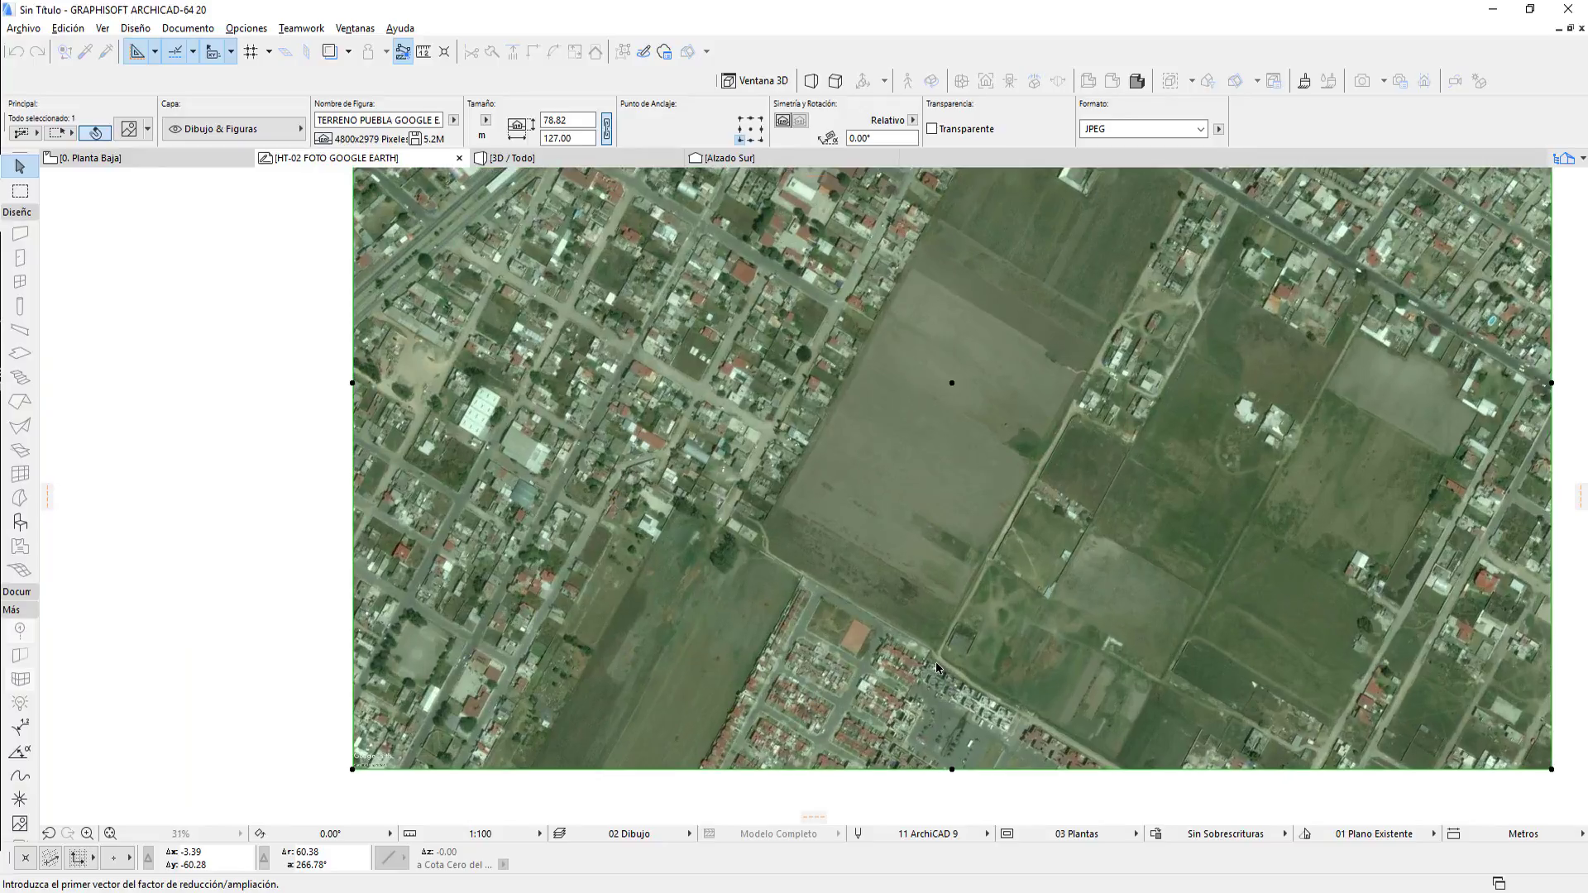
pyautogui.scroll(3, 947, 661)
pyautogui.scroll(2, 943, 655)
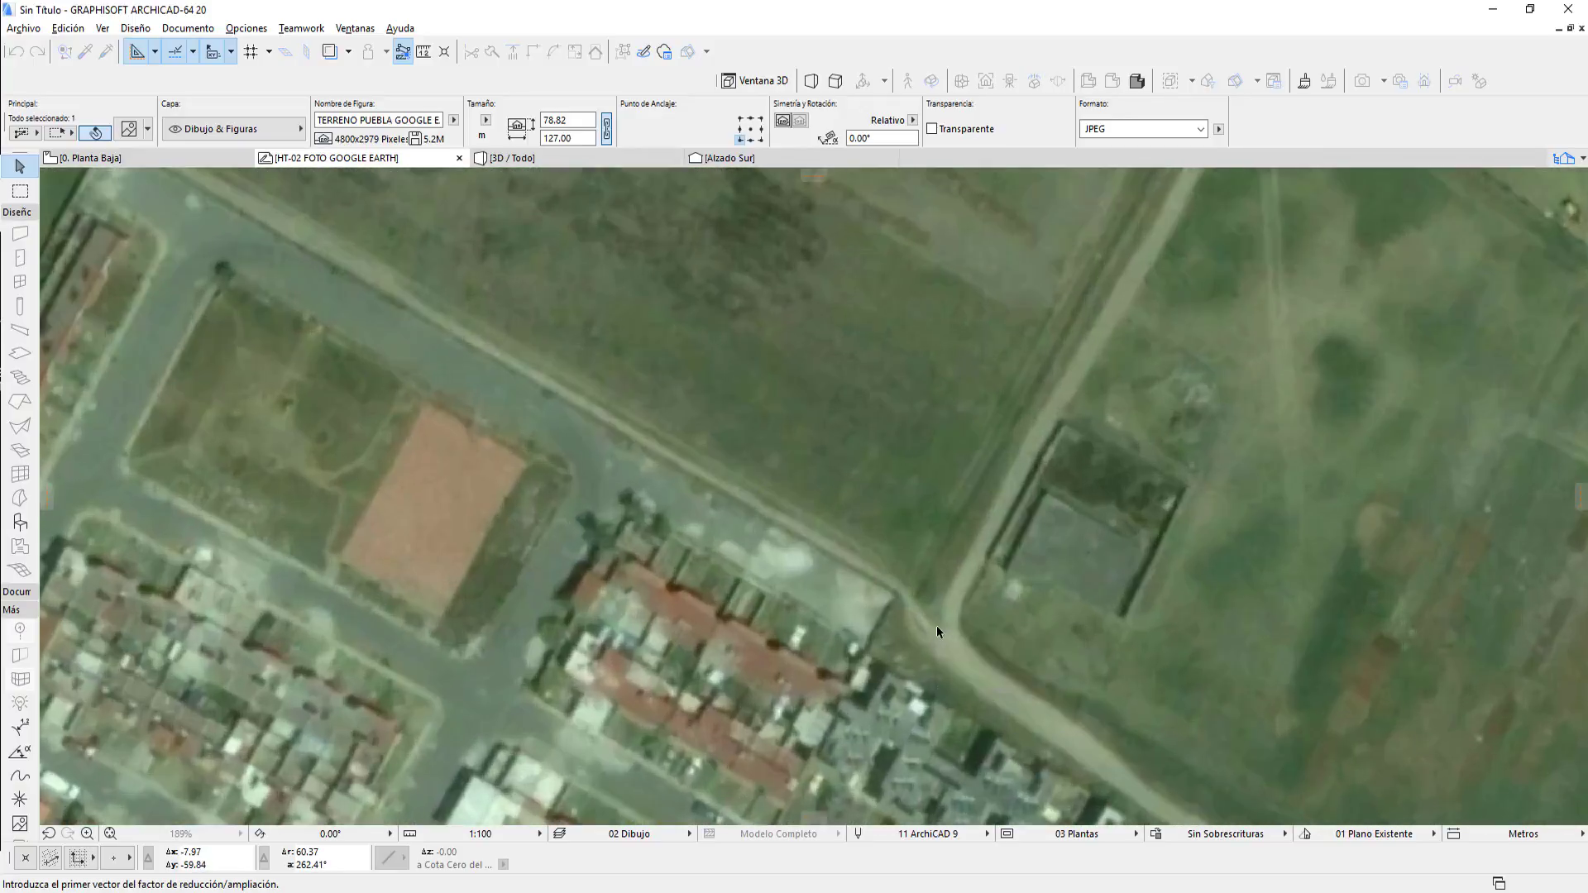
pyautogui.scroll(2, 936, 625)
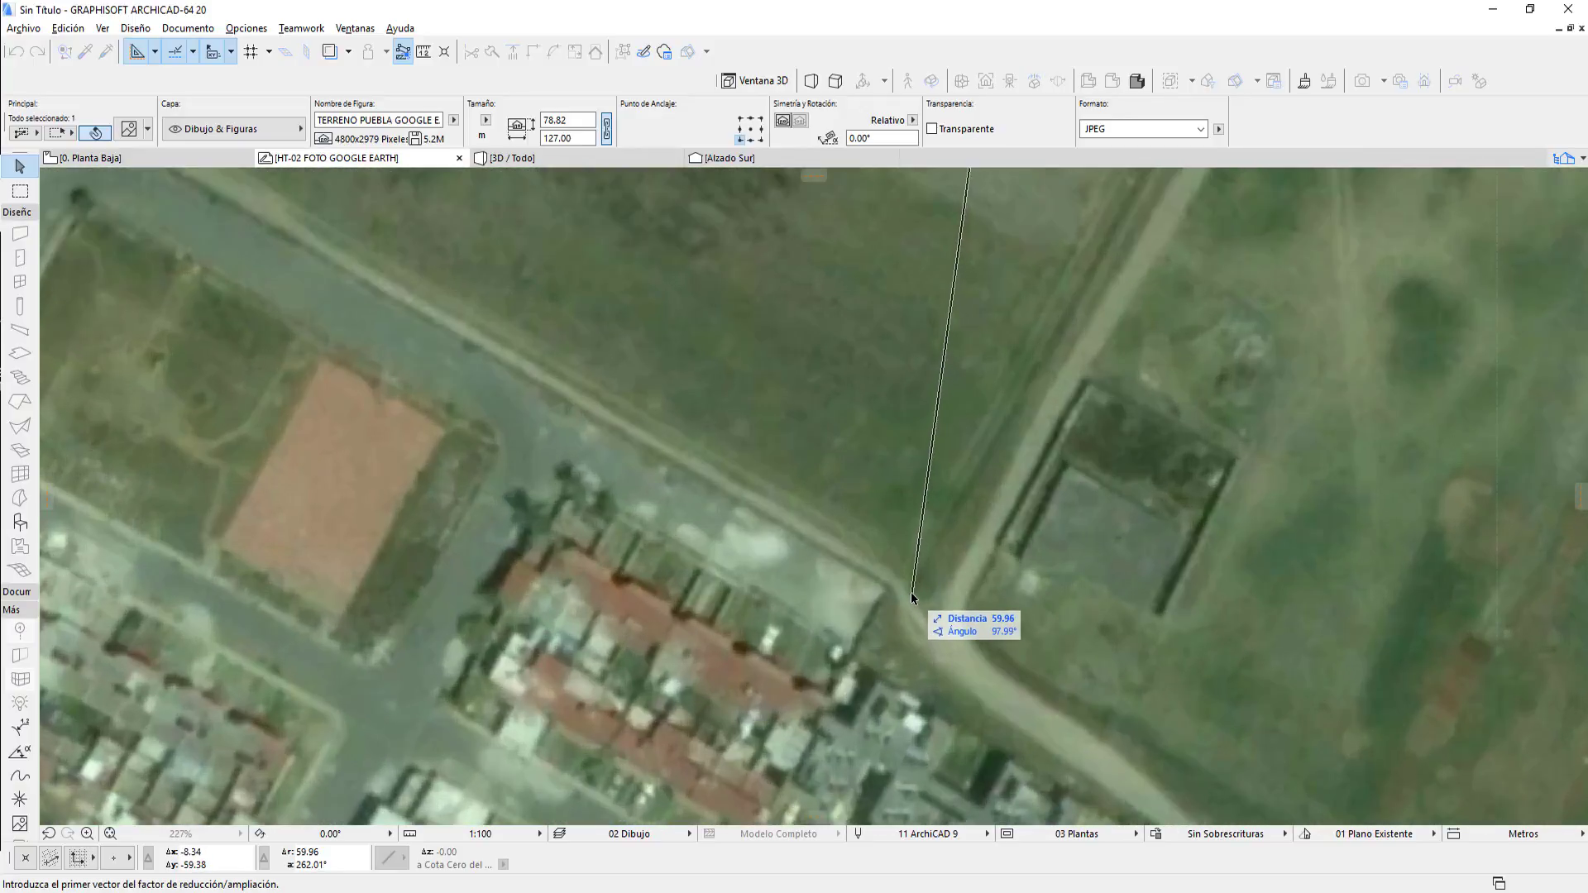
pyautogui.click(910, 597)
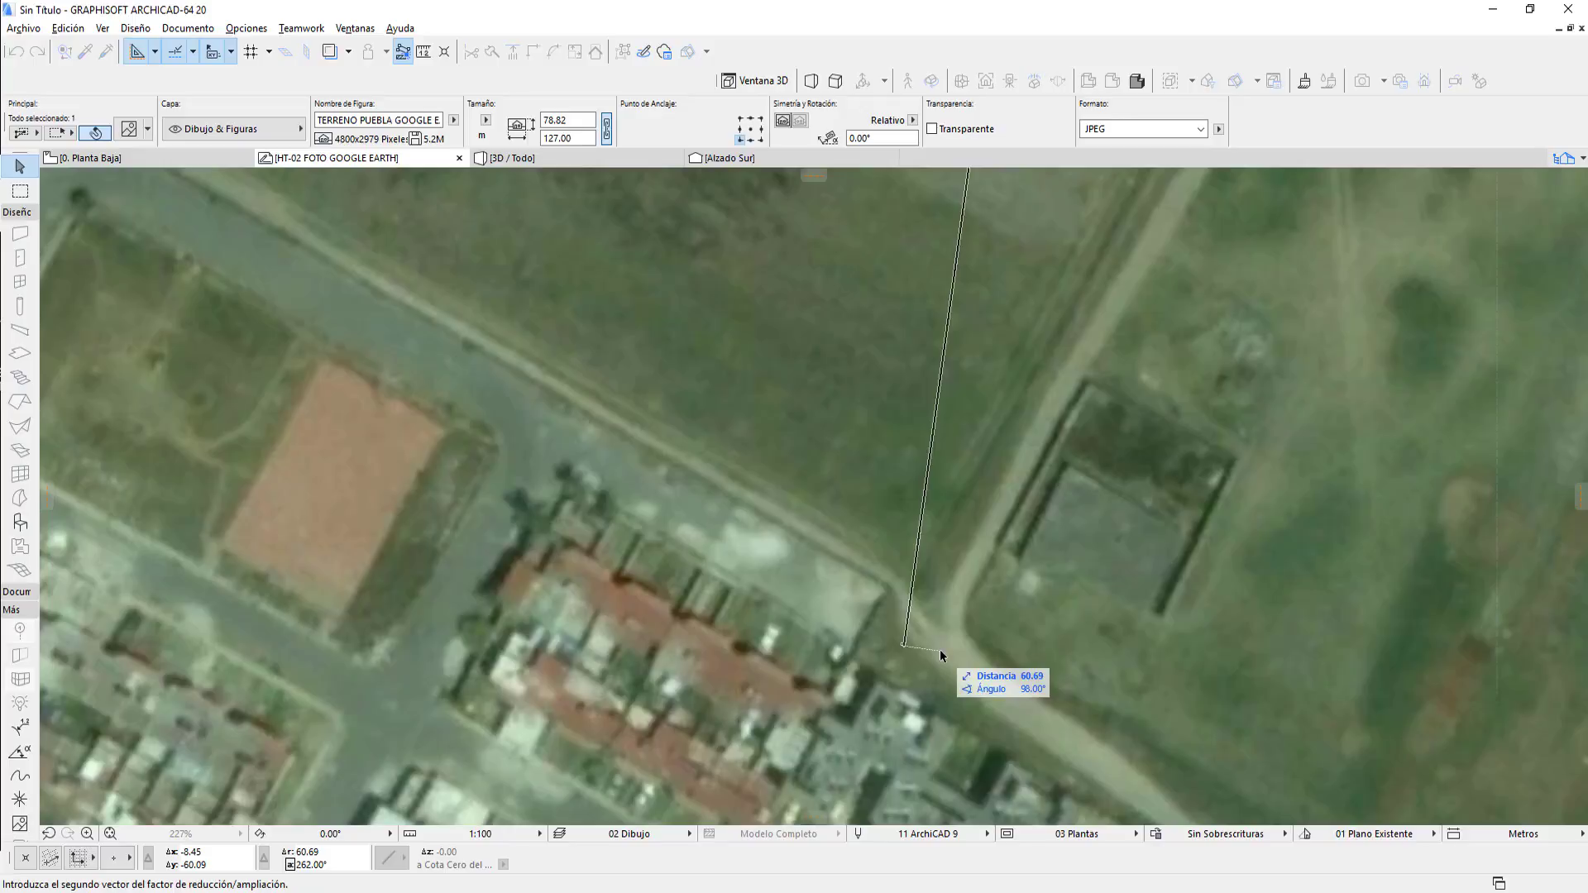
pyautogui.write('5')
pyautogui.write('00')
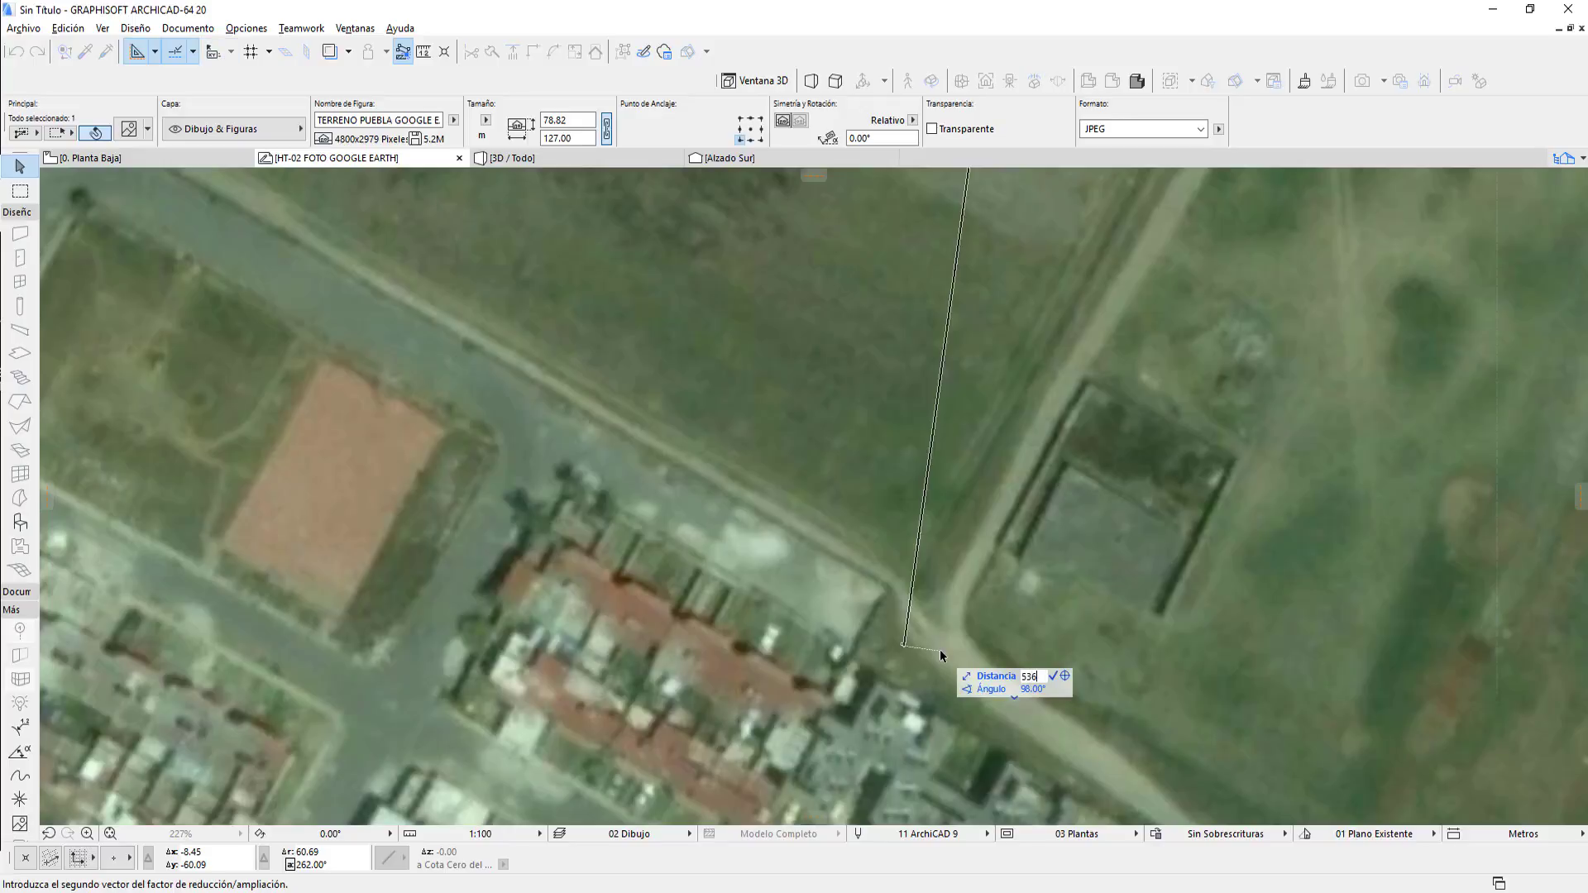
pyautogui.press('Return')
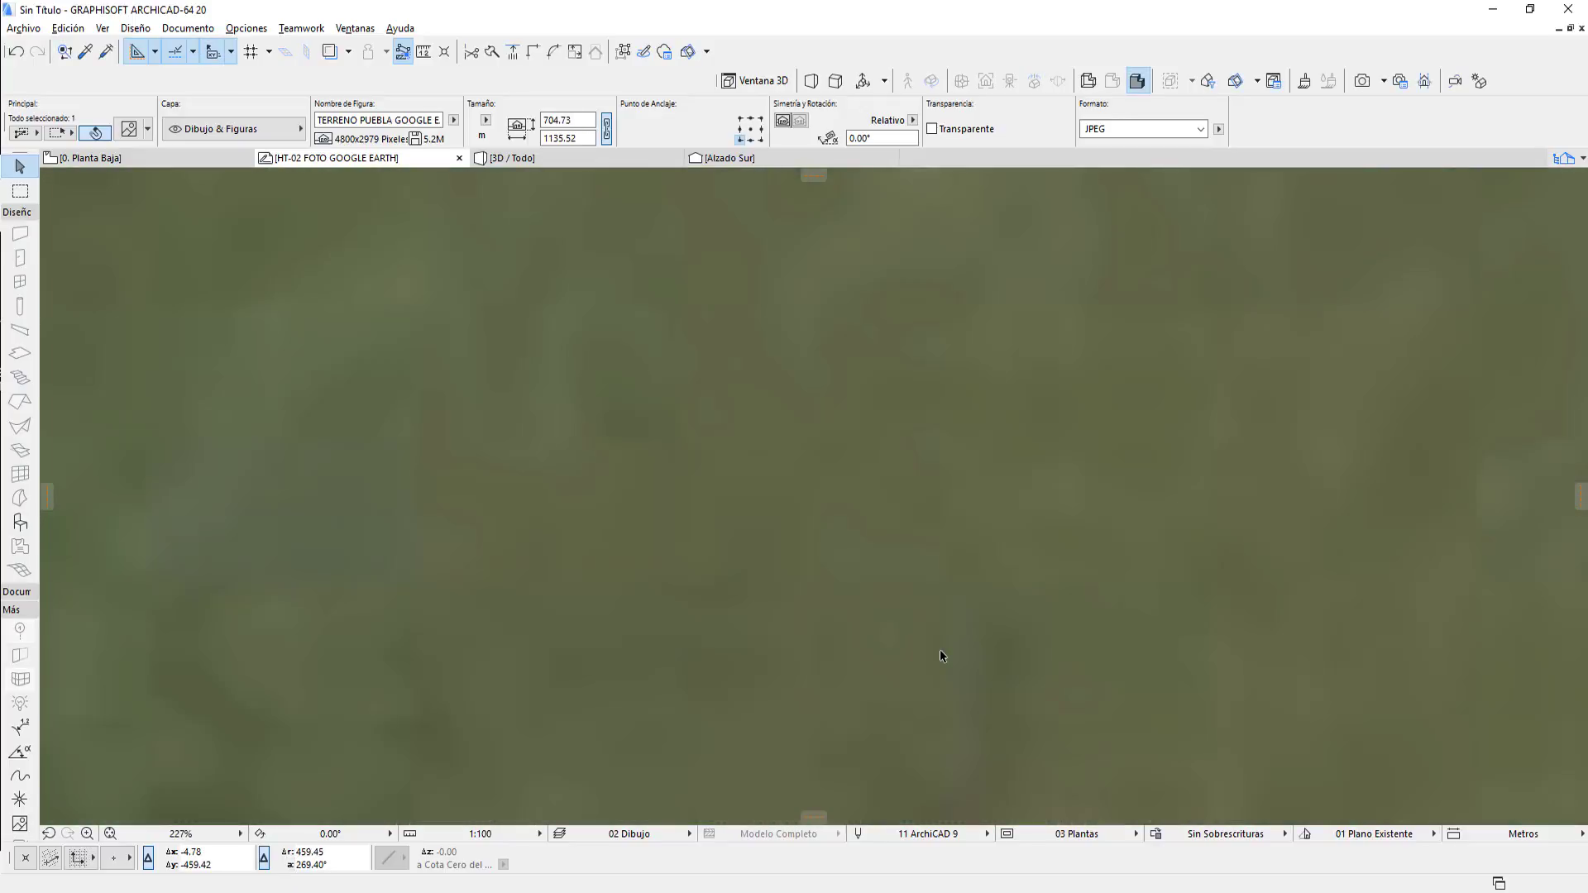
# Drag the selected aerial photo up and to the right in the worksheet.
pyautogui.scroll(-5, 806, 617)
pyautogui.scroll(-2, 794, 617)
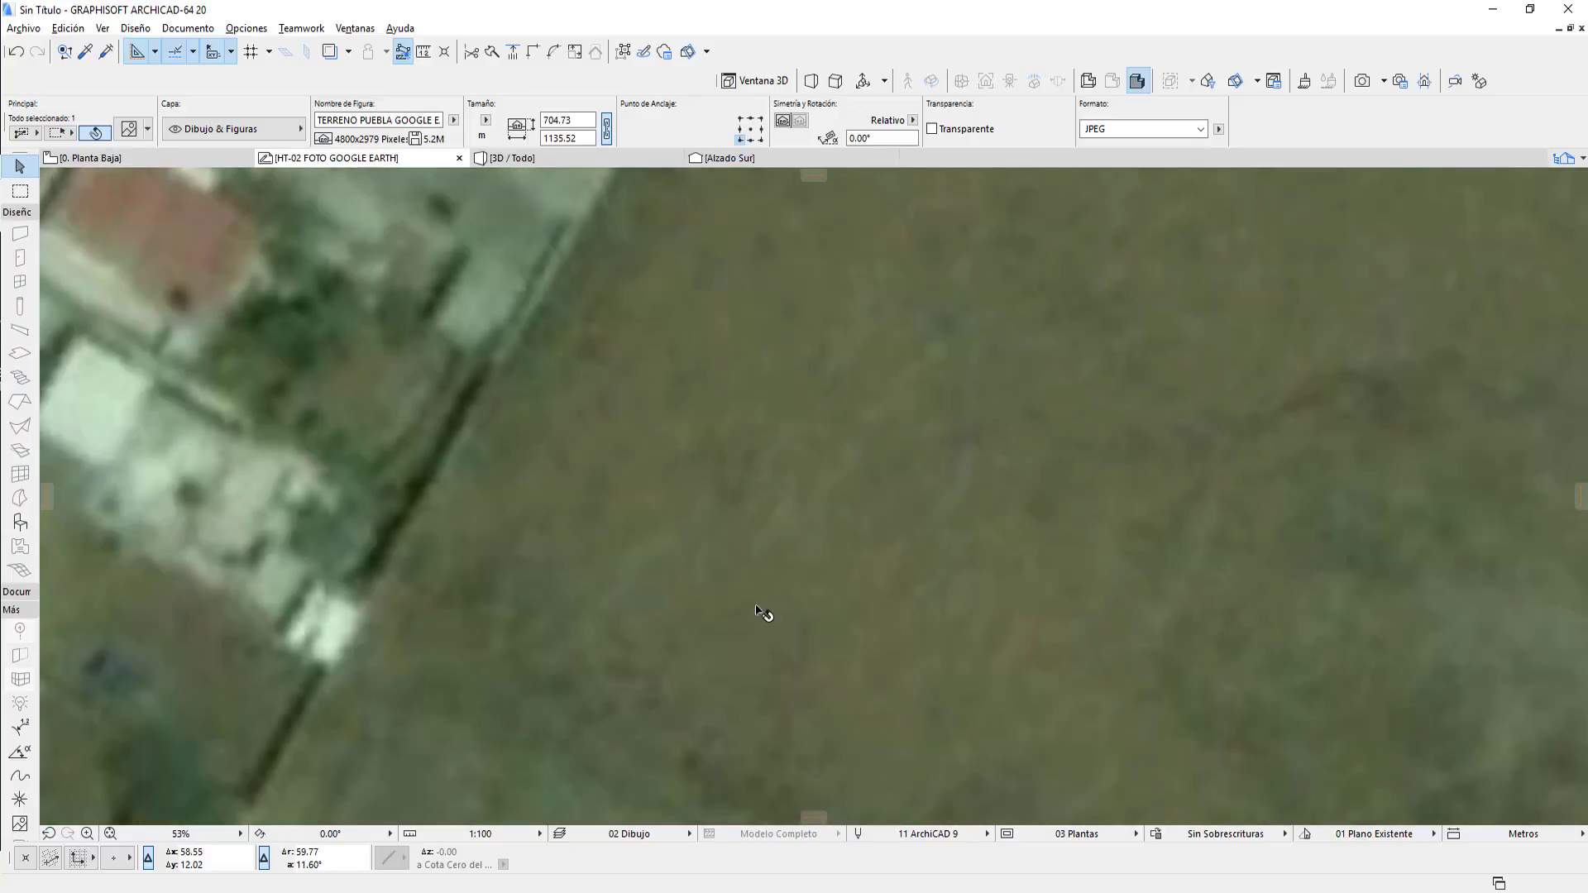
pyautogui.scroll(-3, 744, 612)
pyautogui.scroll(-3, 827, 595)
pyautogui.scroll(-3, 894, 537)
pyautogui.scroll(2, 803, 724)
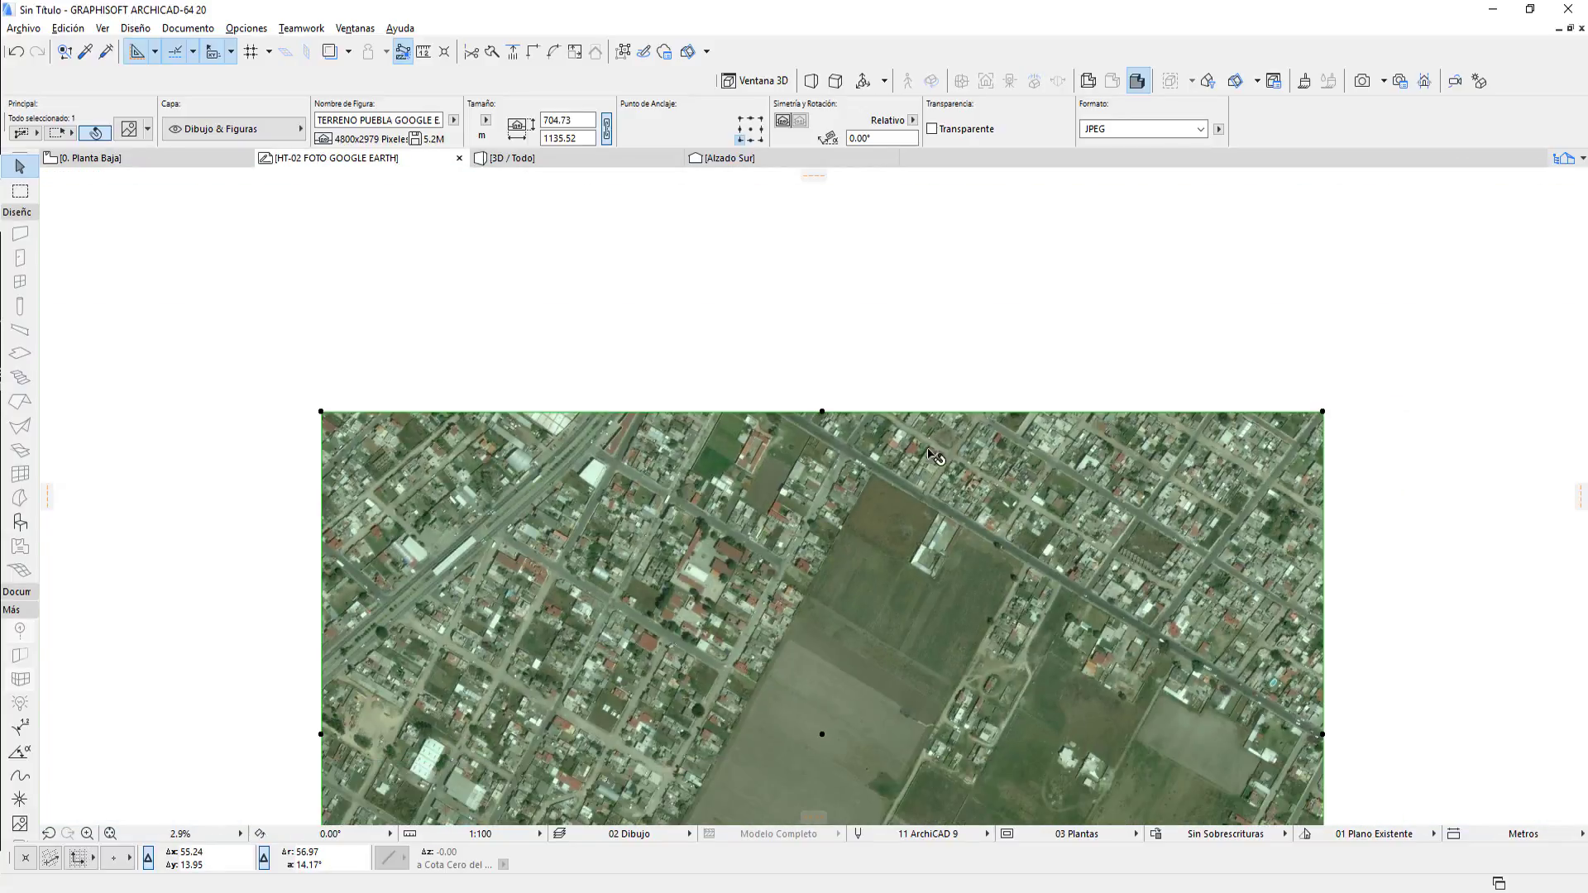
pyautogui.scroll(2, 794, 645)
pyautogui.scroll(1, 806, 616)
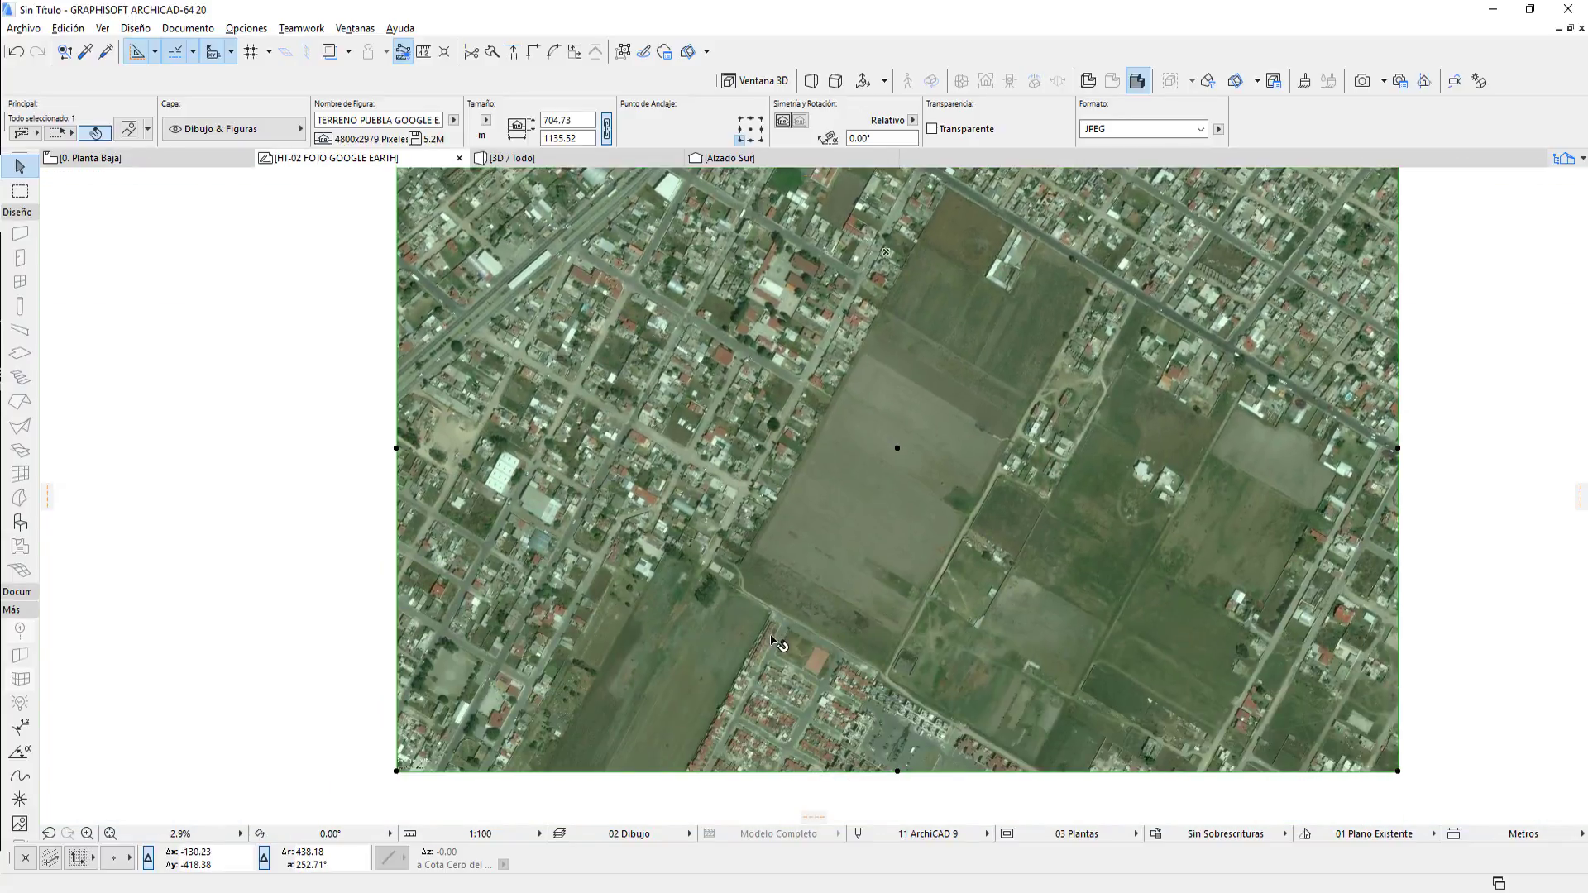
pyautogui.scroll(-2, 770, 641)
pyautogui.hotkey('ctrl', 'd')
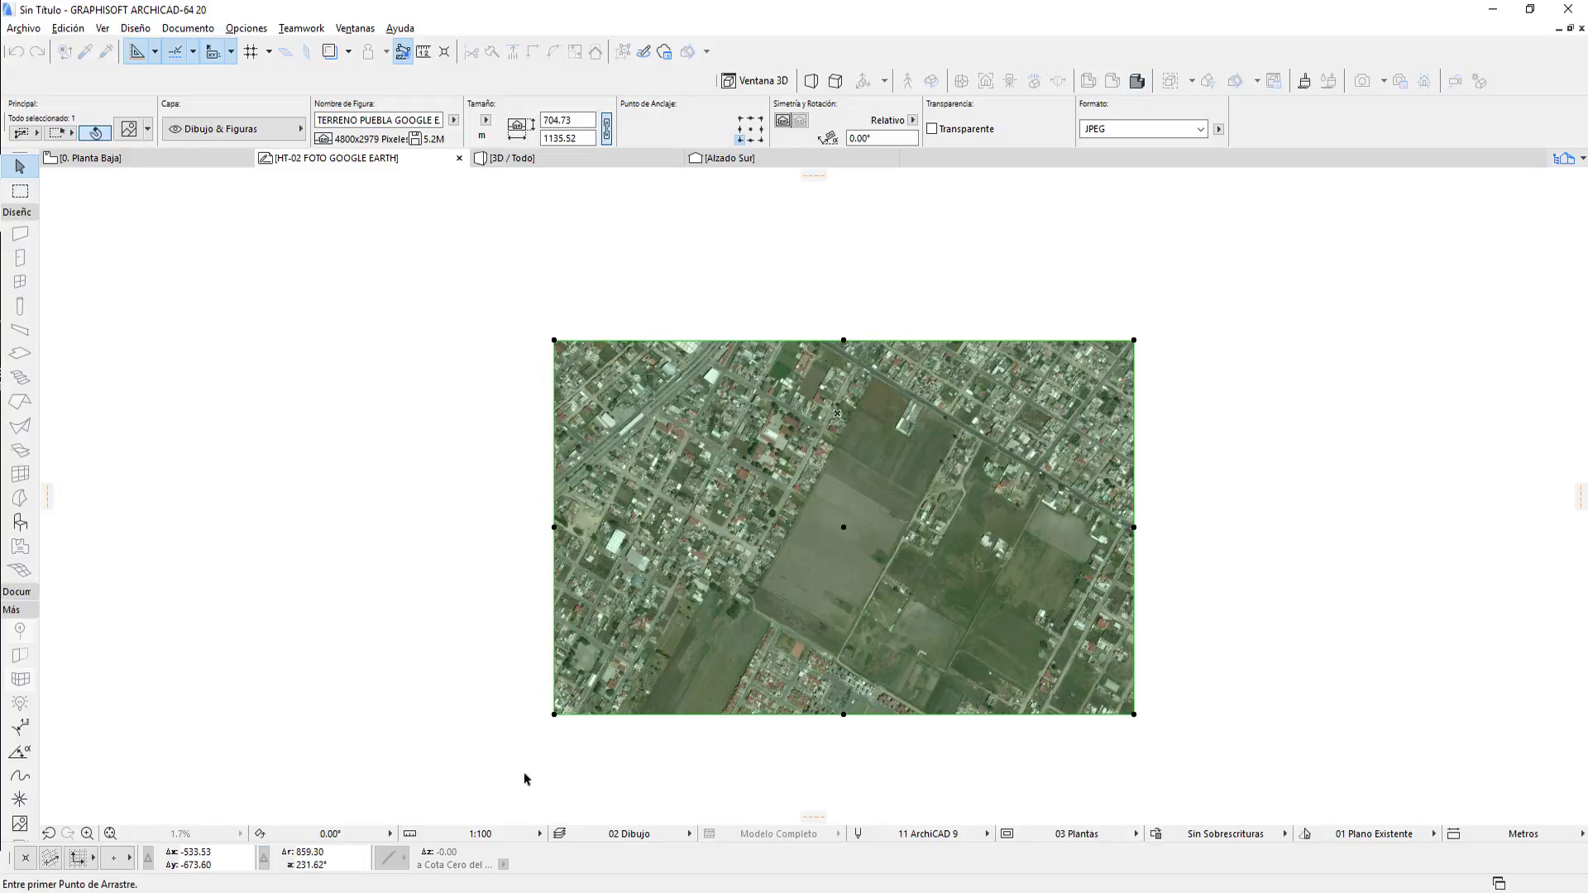
pyautogui.click(524, 772)
pyautogui.click(1047, 546)
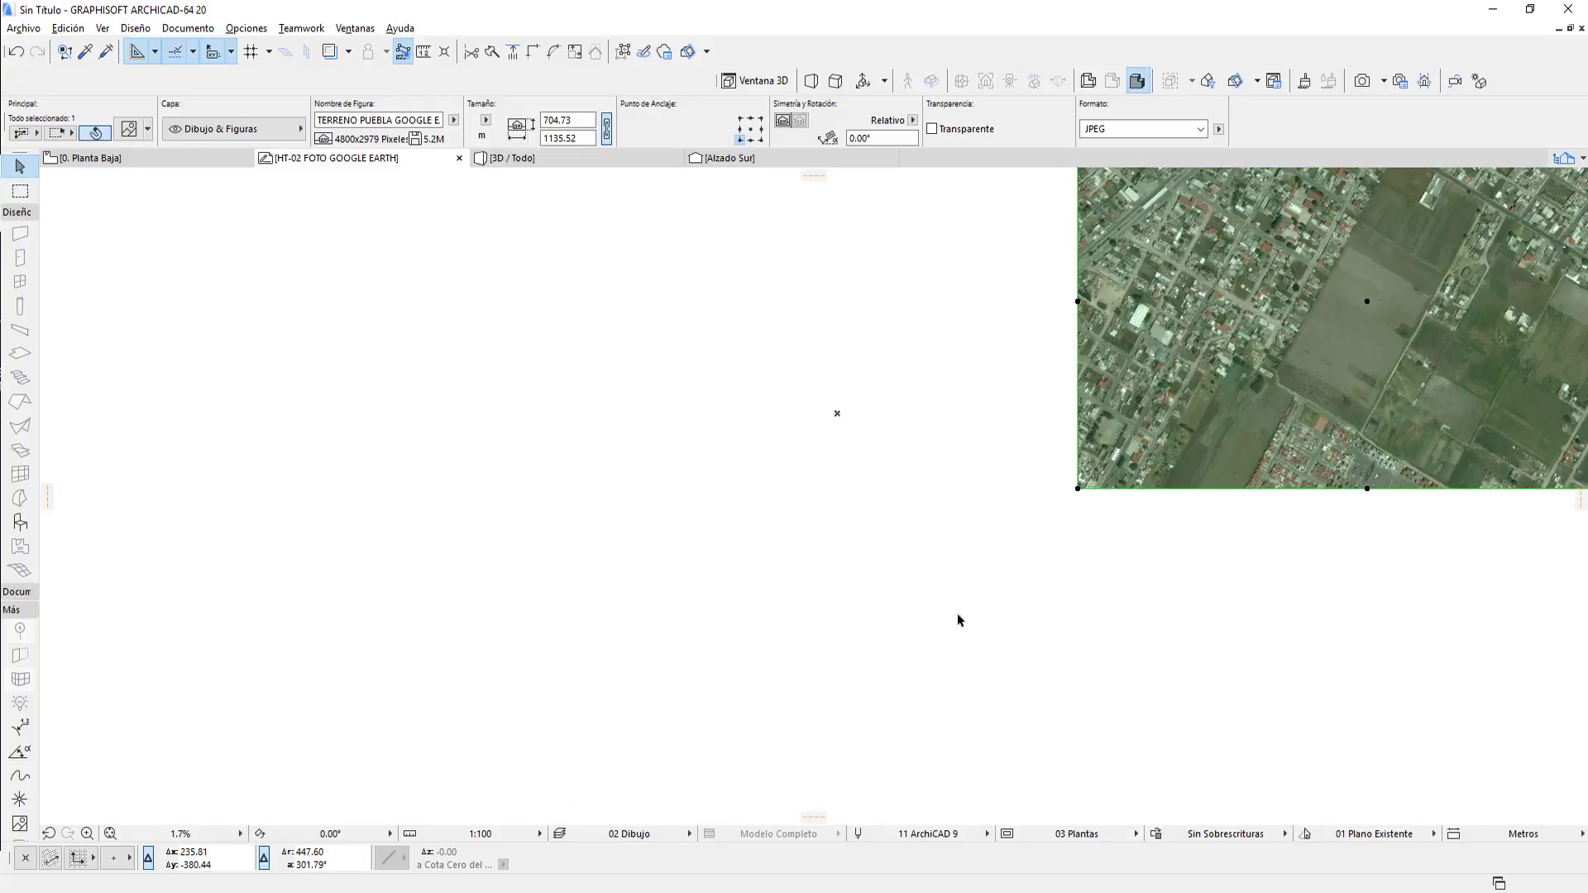
# Move the aerial image again, from its field corner to a new position.
pyautogui.scroll(-1, 902, 657)
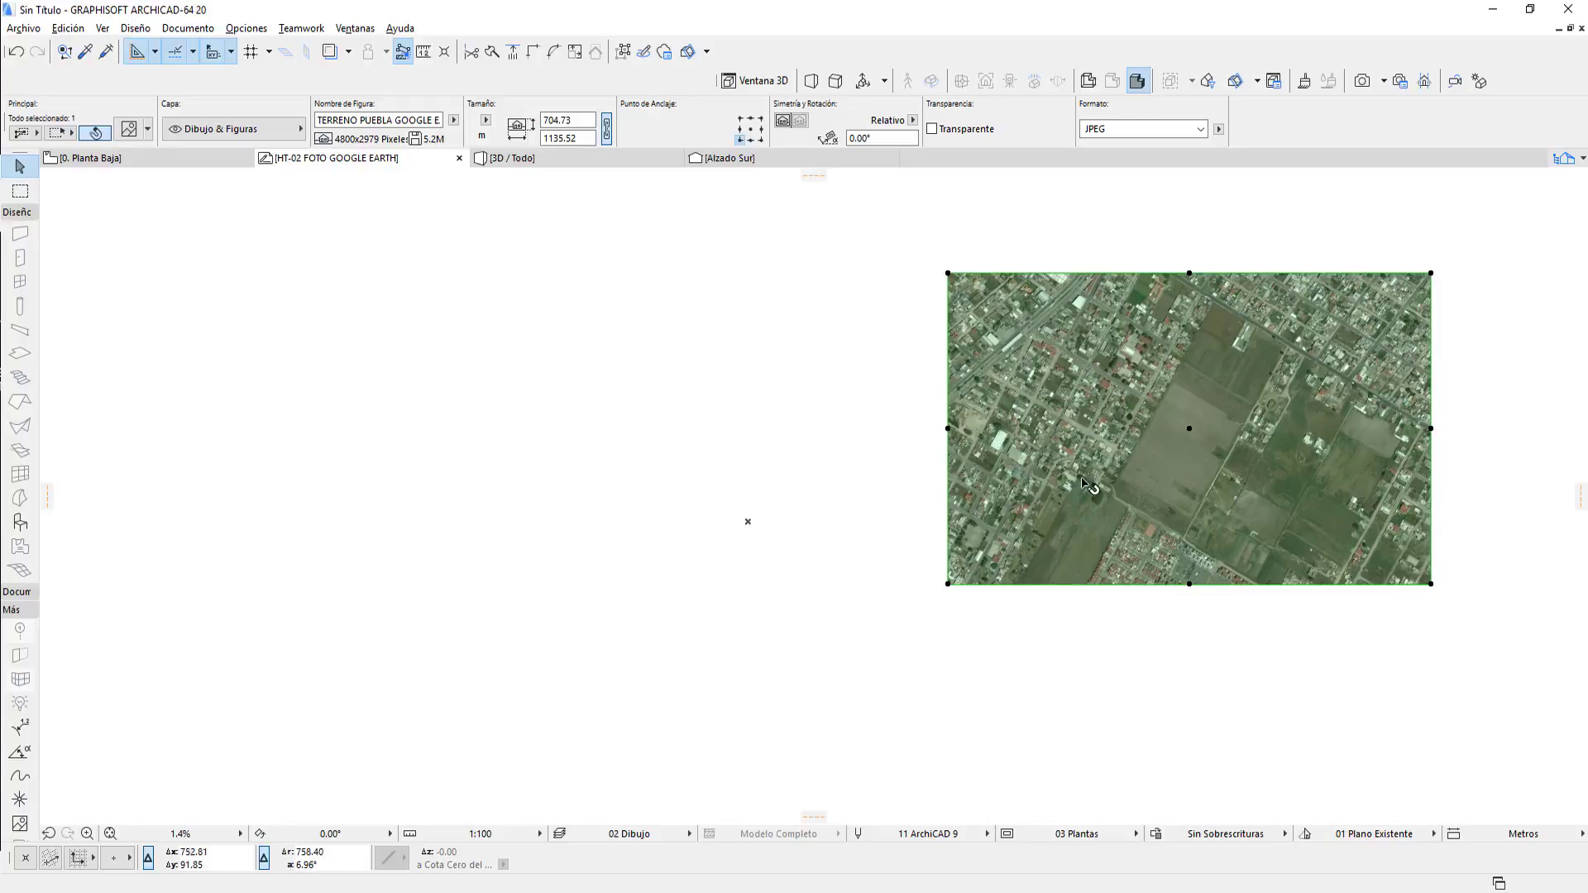
pyautogui.scroll(2, 1038, 503)
pyautogui.scroll(2, 1123, 488)
pyautogui.scroll(2, 1116, 491)
pyautogui.scroll(2, 1113, 491)
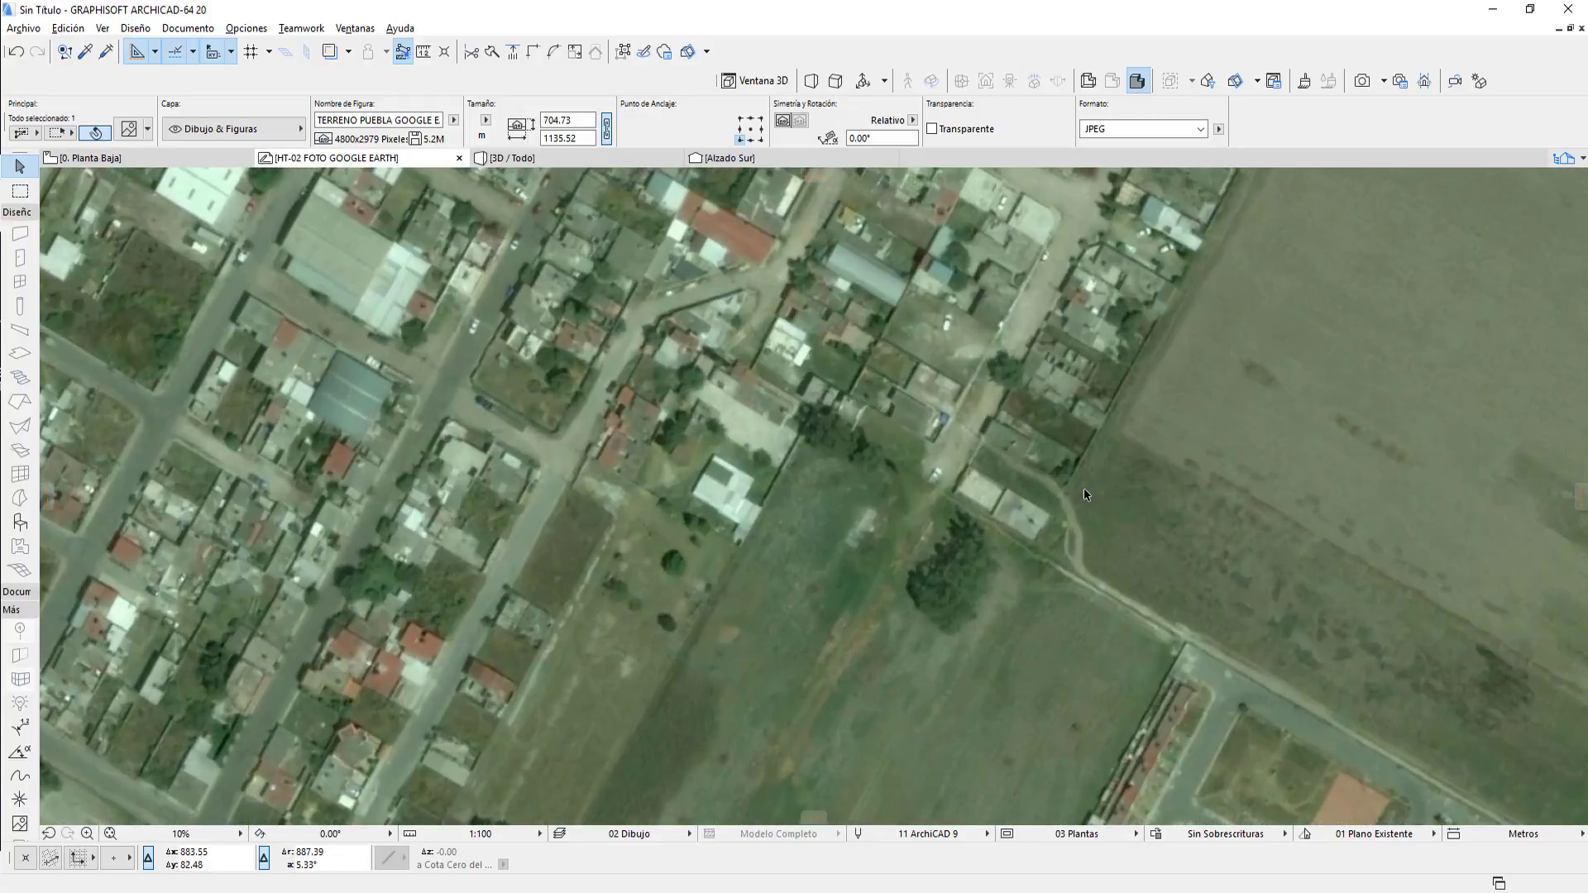
pyautogui.scroll(1, 1100, 493)
pyautogui.scroll(1, 1085, 495)
pyautogui.scroll(2, 1085, 497)
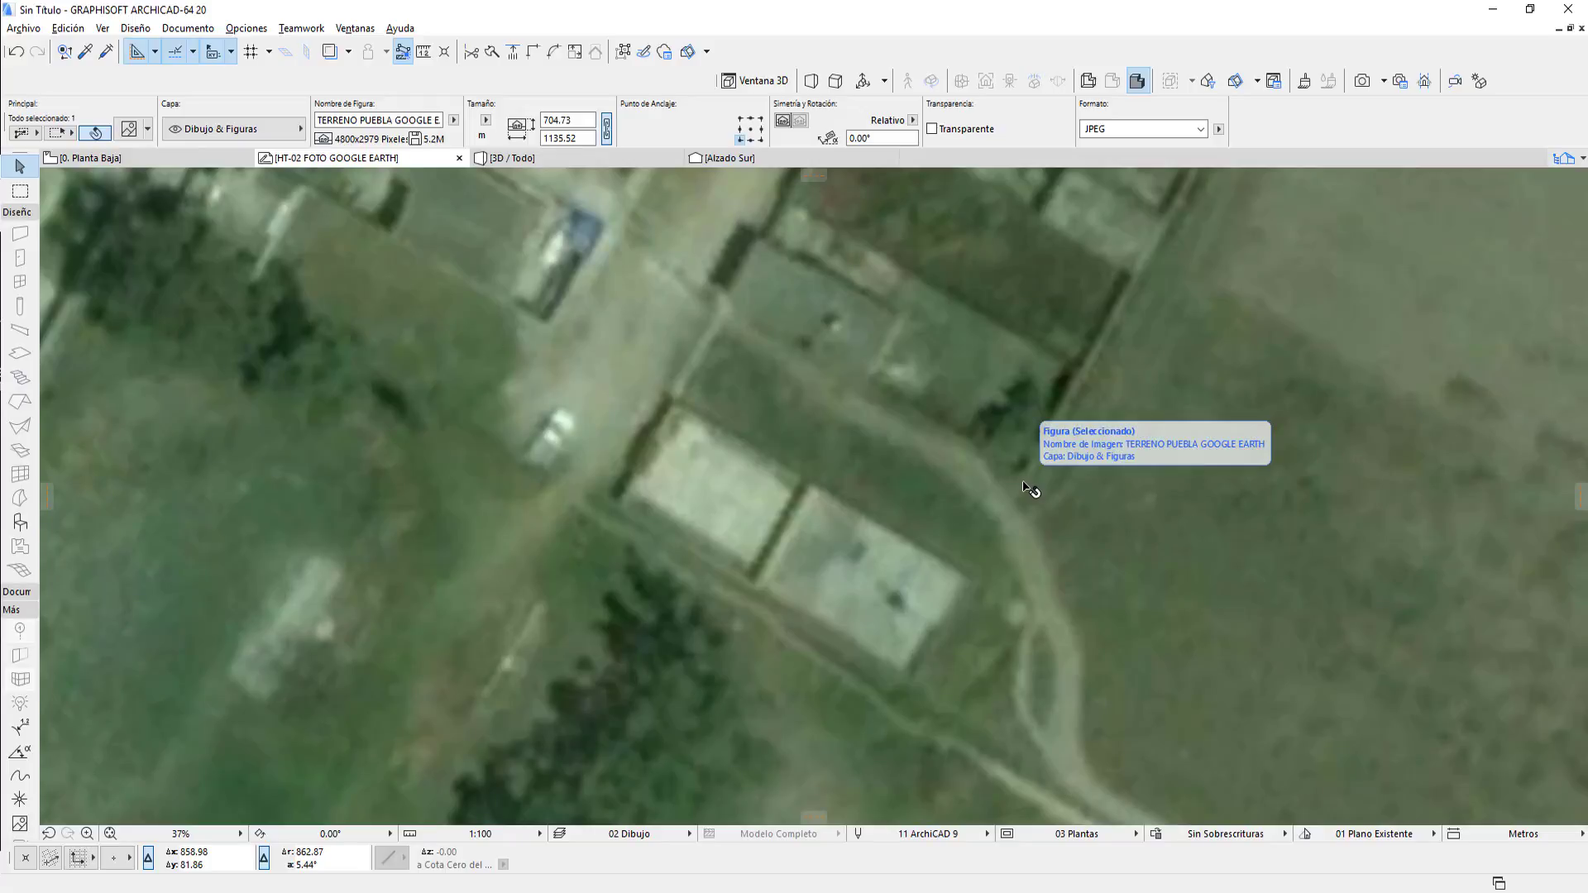
pyautogui.click(1028, 482)
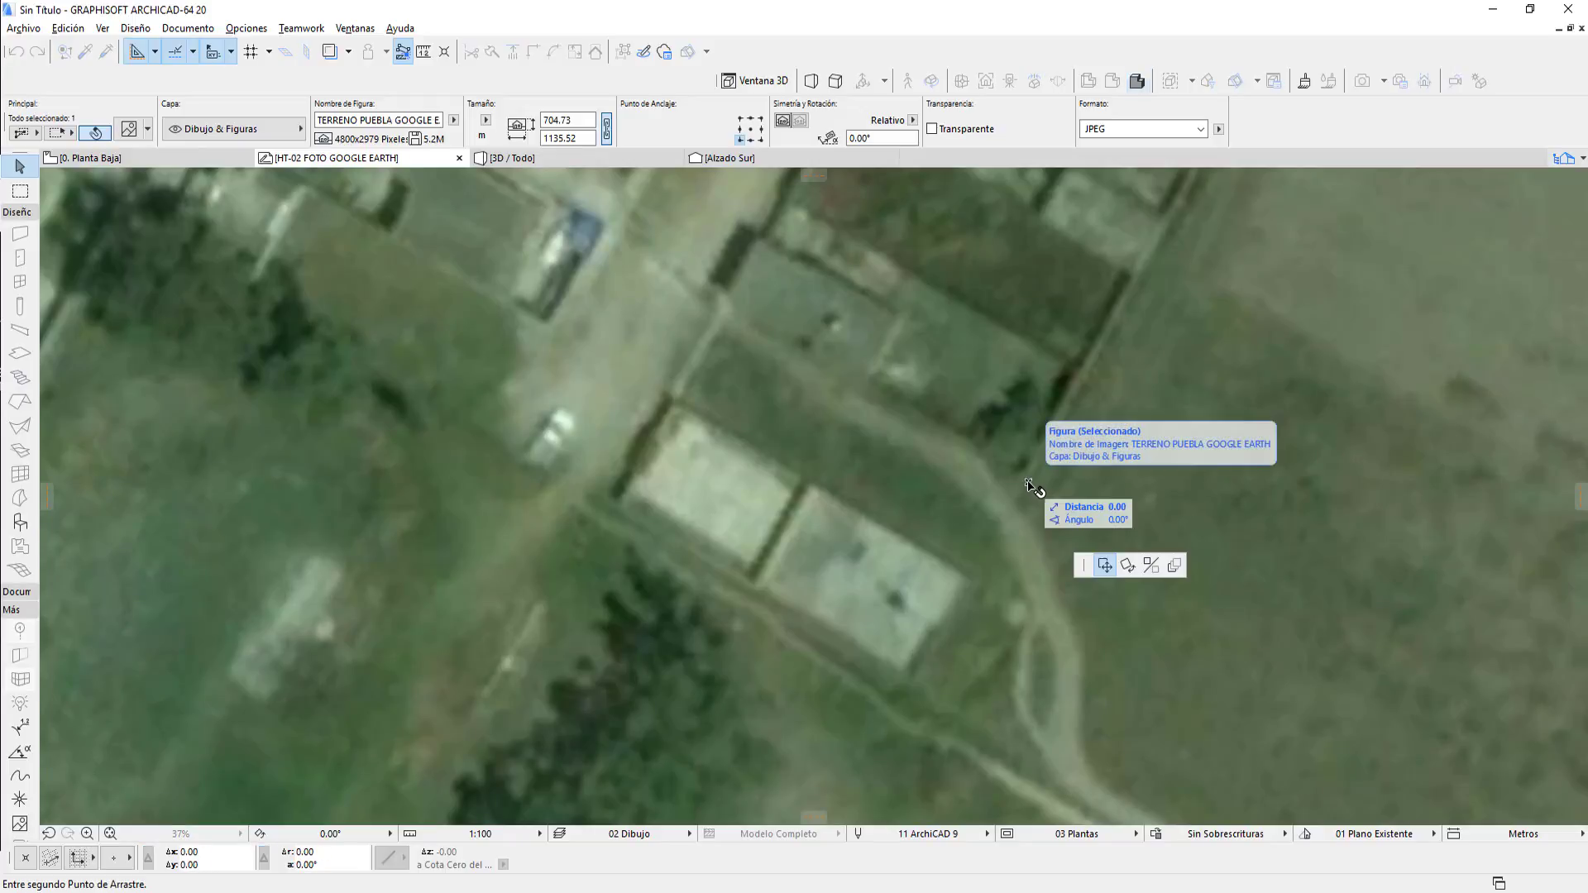
pyautogui.scroll(-3, 1173, 650)
pyautogui.scroll(-3, 1081, 696)
pyautogui.scroll(-3, 1210, 657)
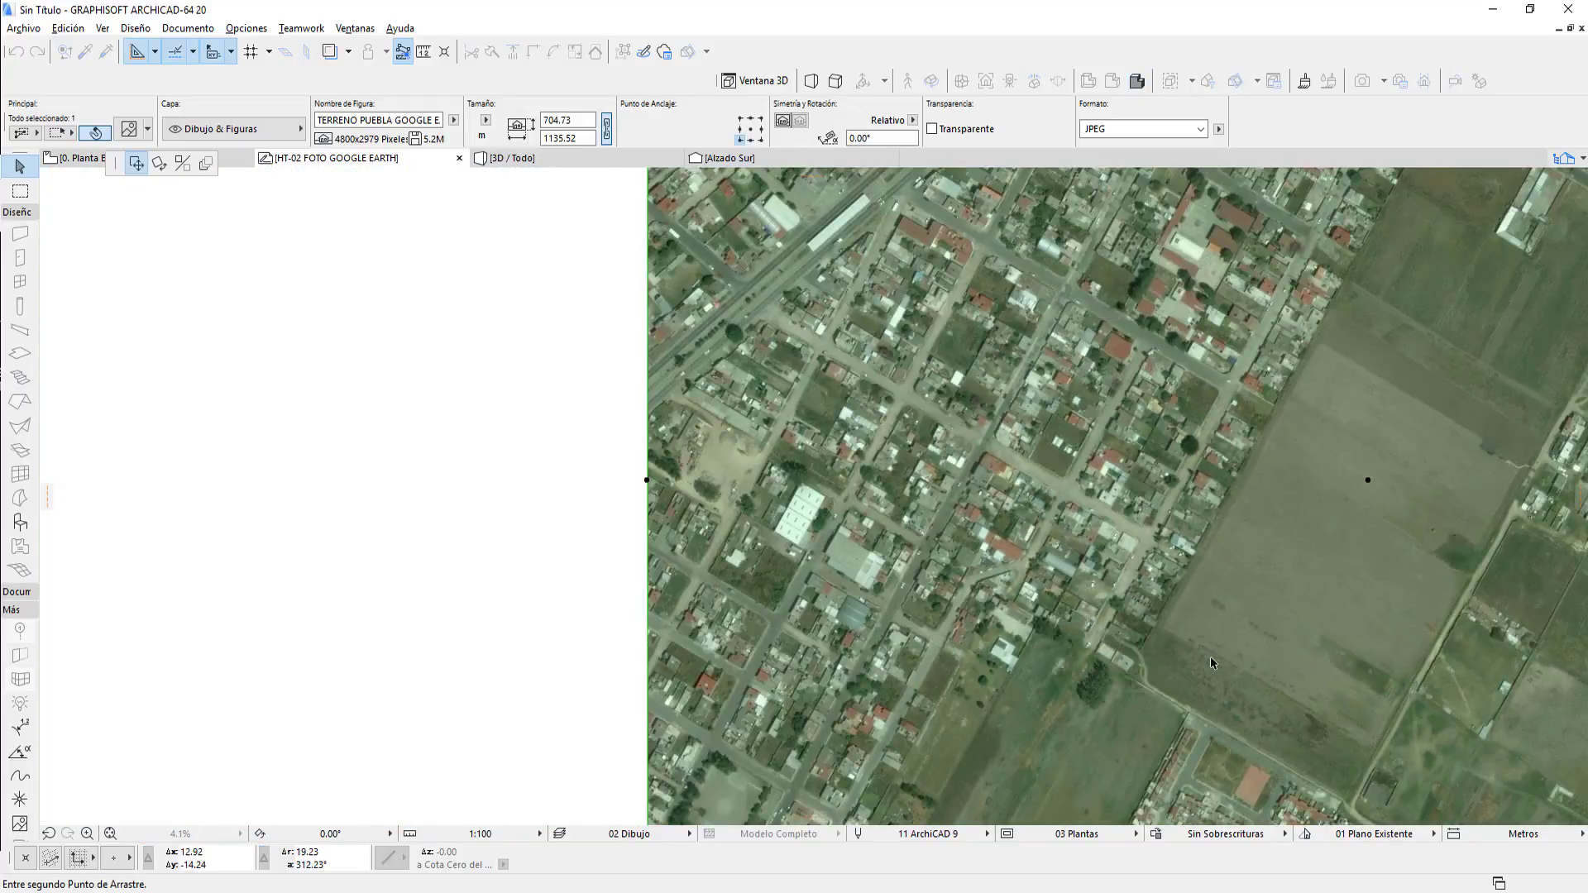
pyautogui.scroll(-1, 1209, 656)
pyautogui.scroll(-1, 773, 585)
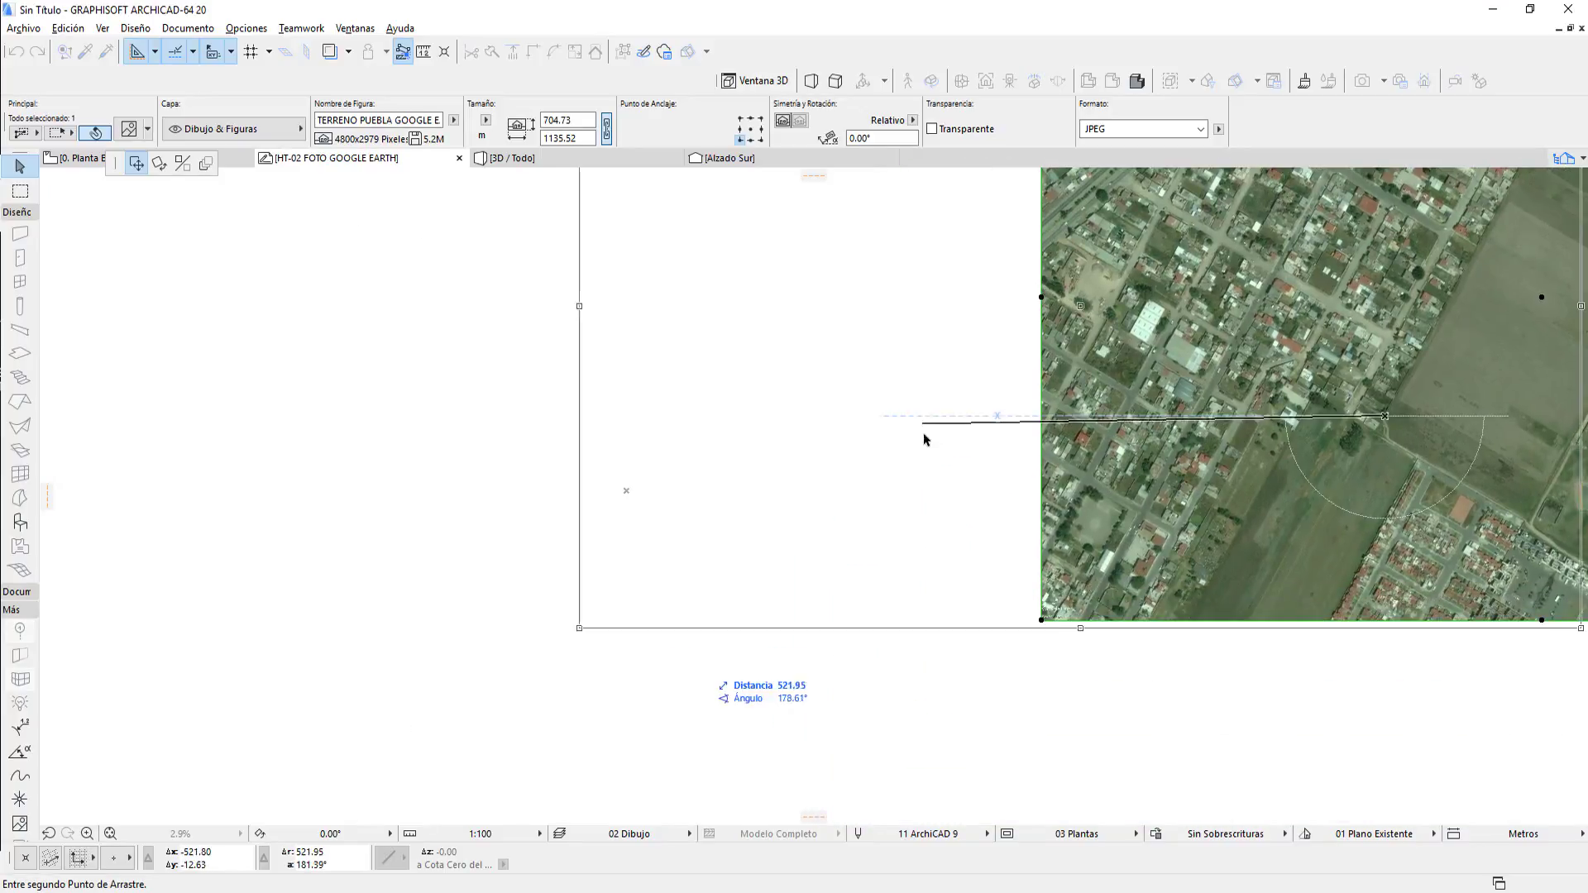
pyautogui.scroll(-1, 799, 503)
pyautogui.click(754, 492)
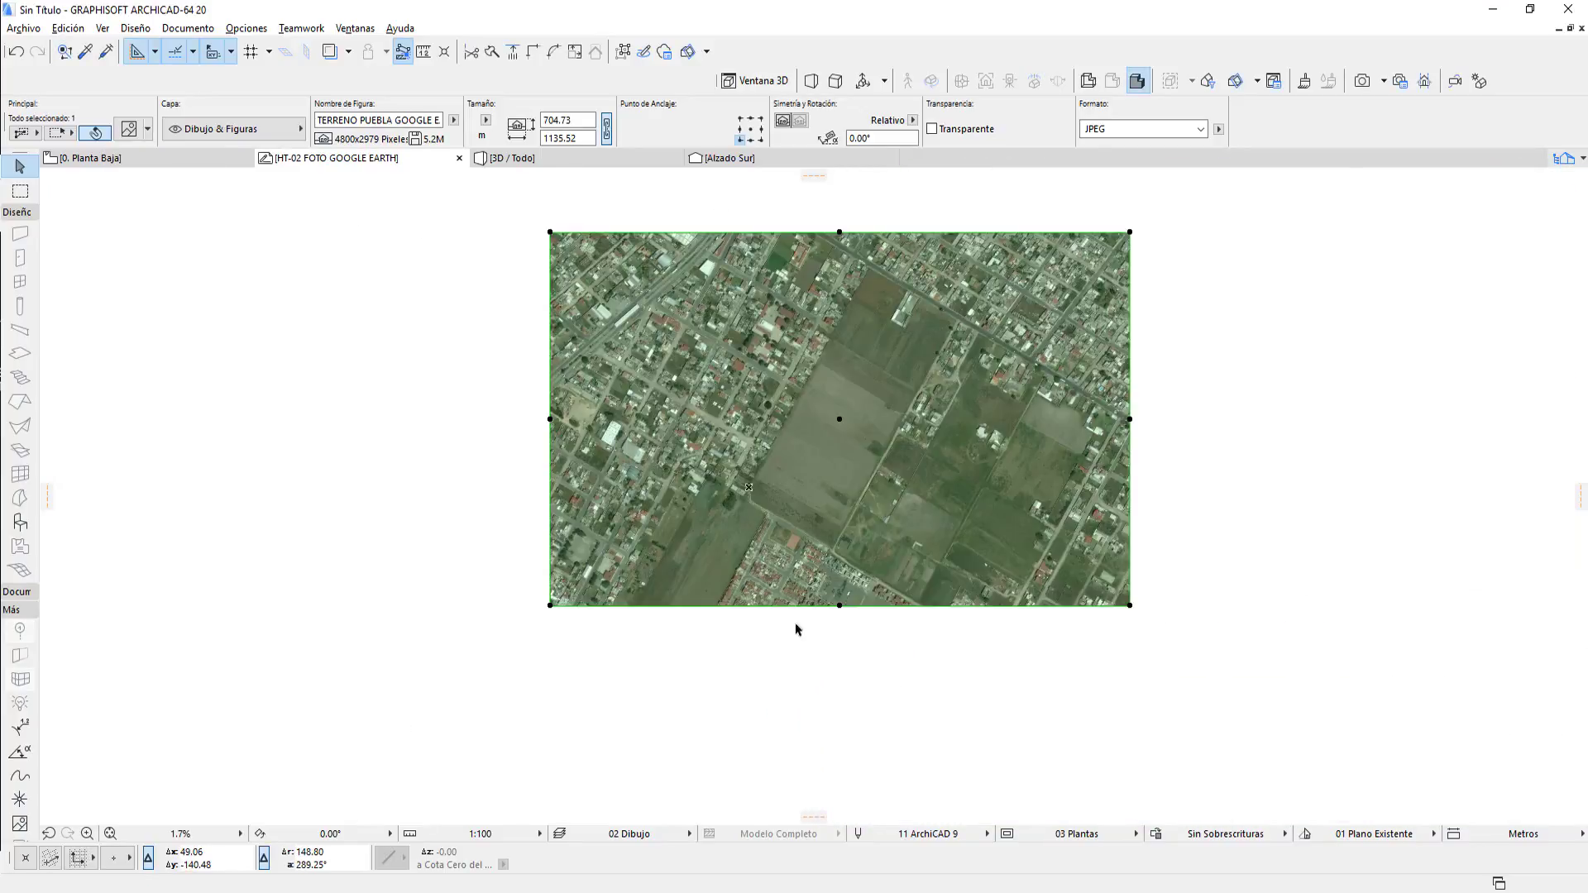
# Nudge the aerial image slightly to the left.
pyautogui.click(800, 660)
pyautogui.scroll(2, 868, 407)
pyautogui.scroll(-1, 861, 439)
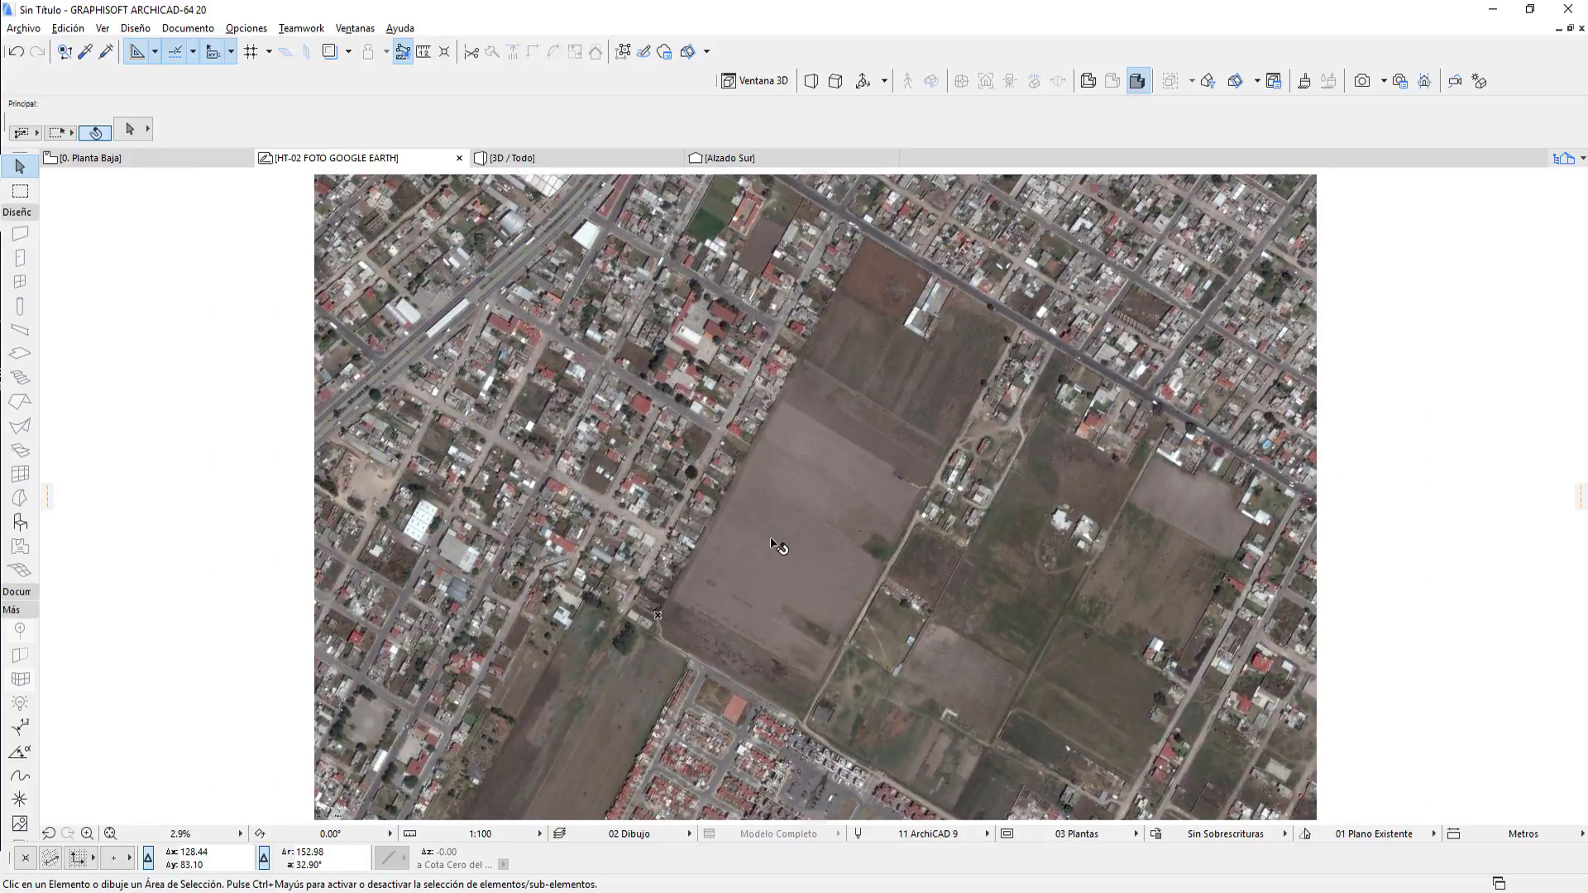
pyautogui.moveTo(778, 544); pyautogui.dragTo(772, 545)
pyautogui.click(772, 544)
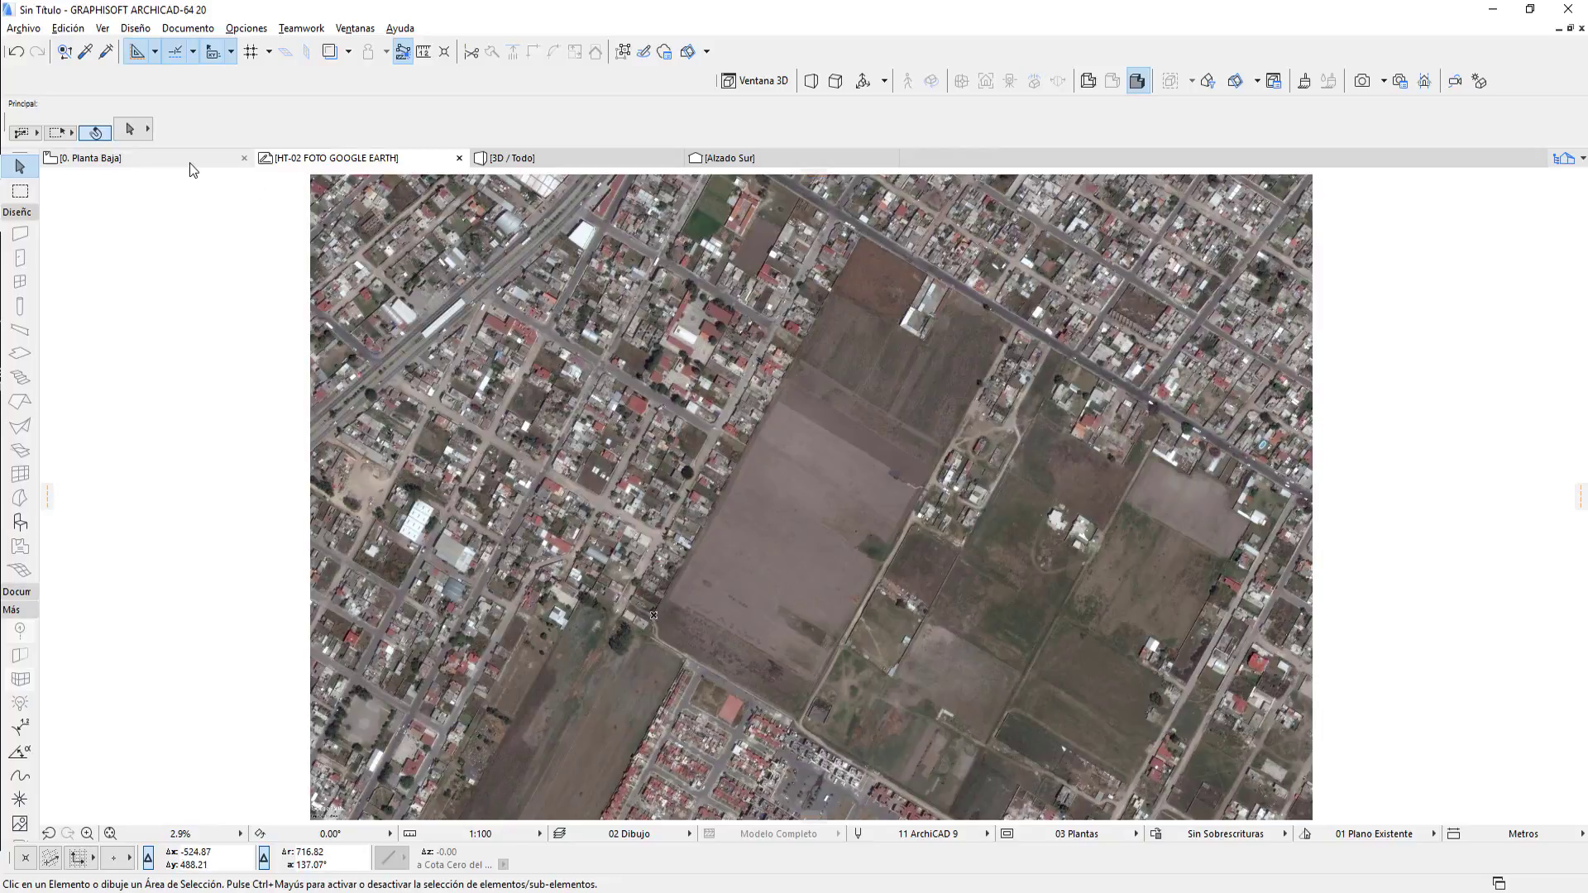
# On the 0. Planta Baja plan, enable Trace & Reference using the HT-02 FOTO GOOGLE EARTH worksheet.
pyautogui.click(190, 167)
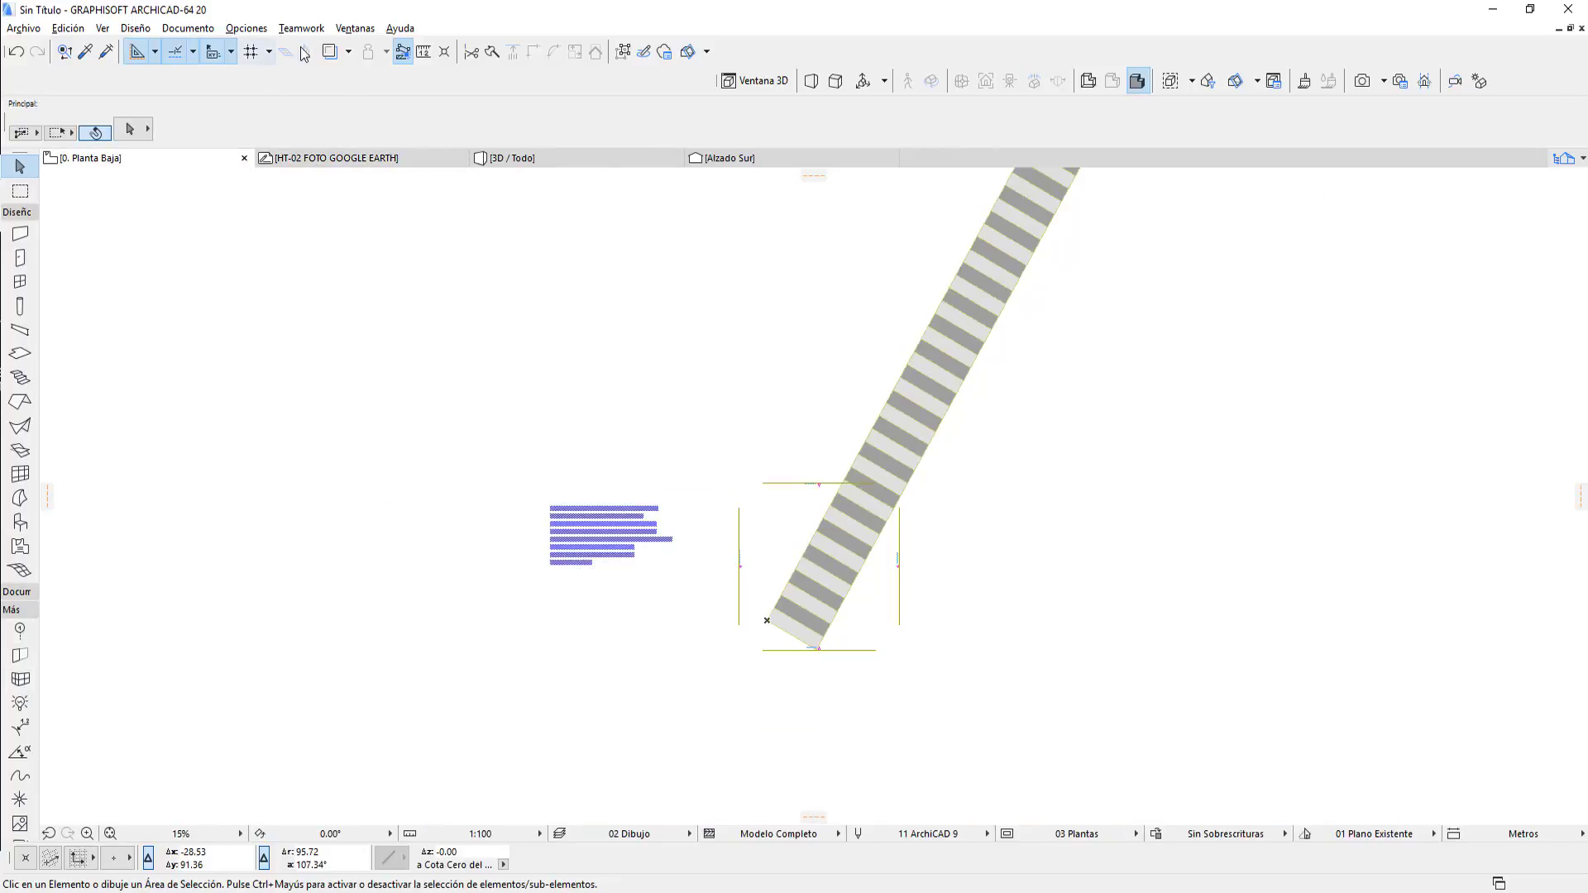
pyautogui.click(335, 52)
pyautogui.scroll(-2, 1088, 451)
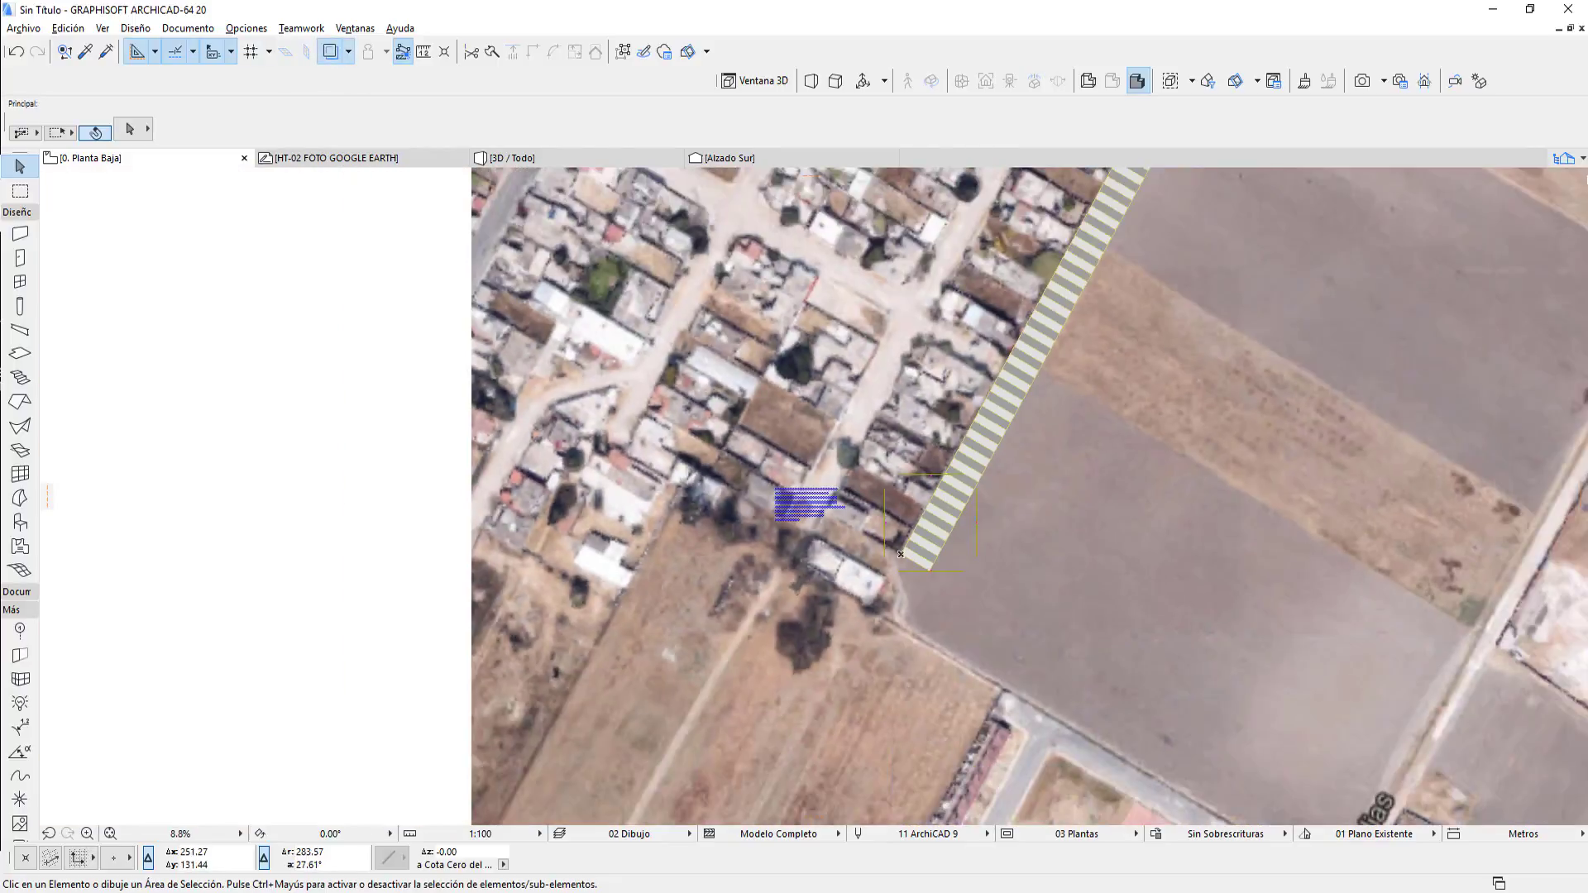
pyautogui.click(1581, 159)
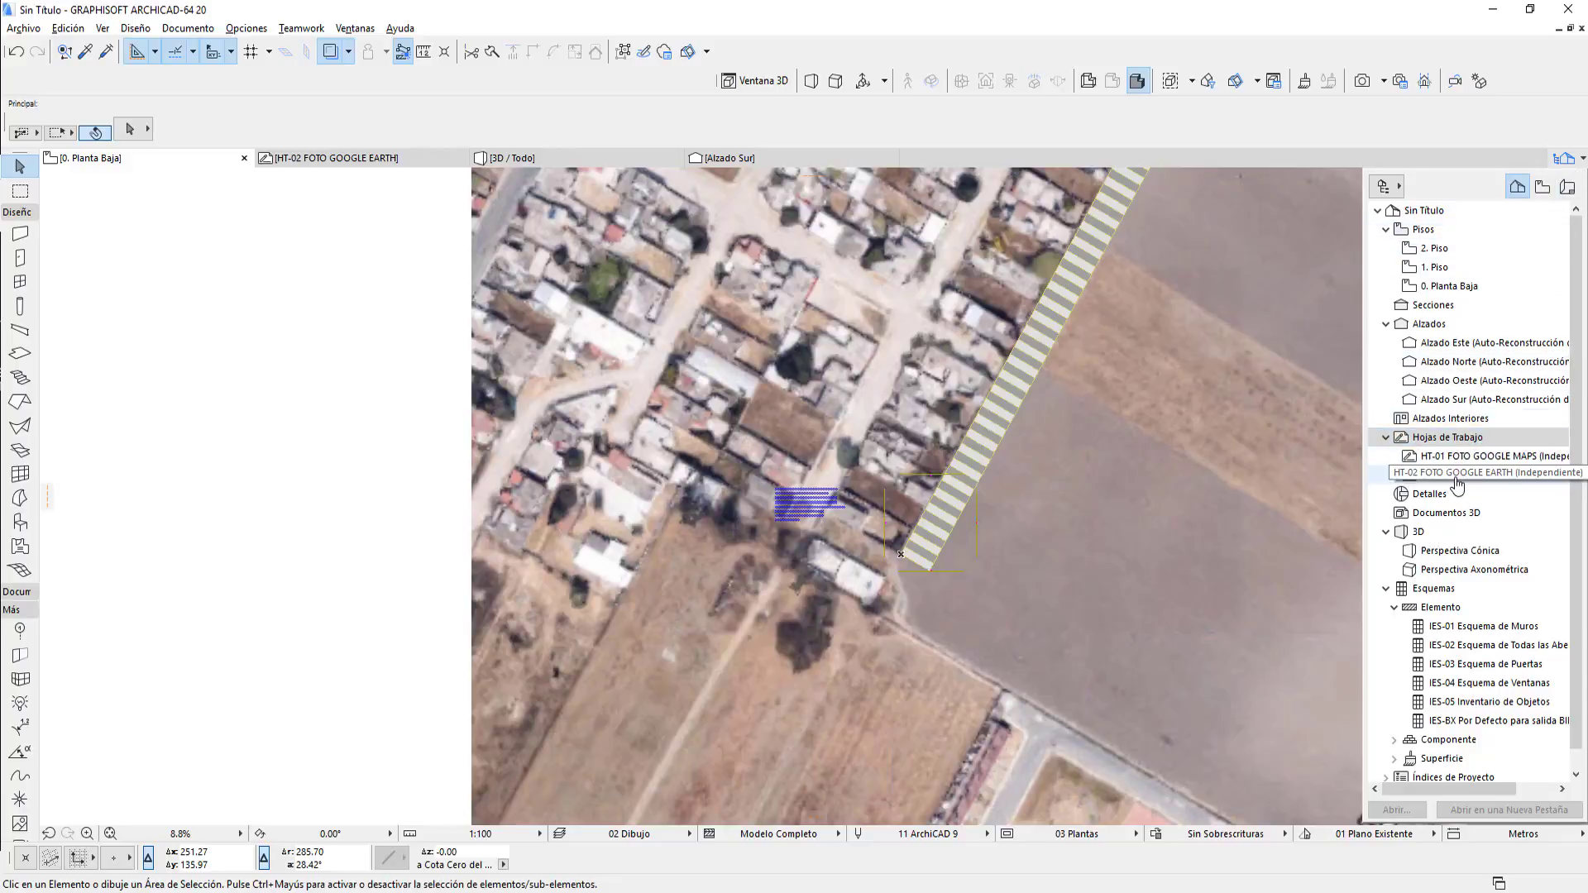
pyautogui.click(1461, 478)
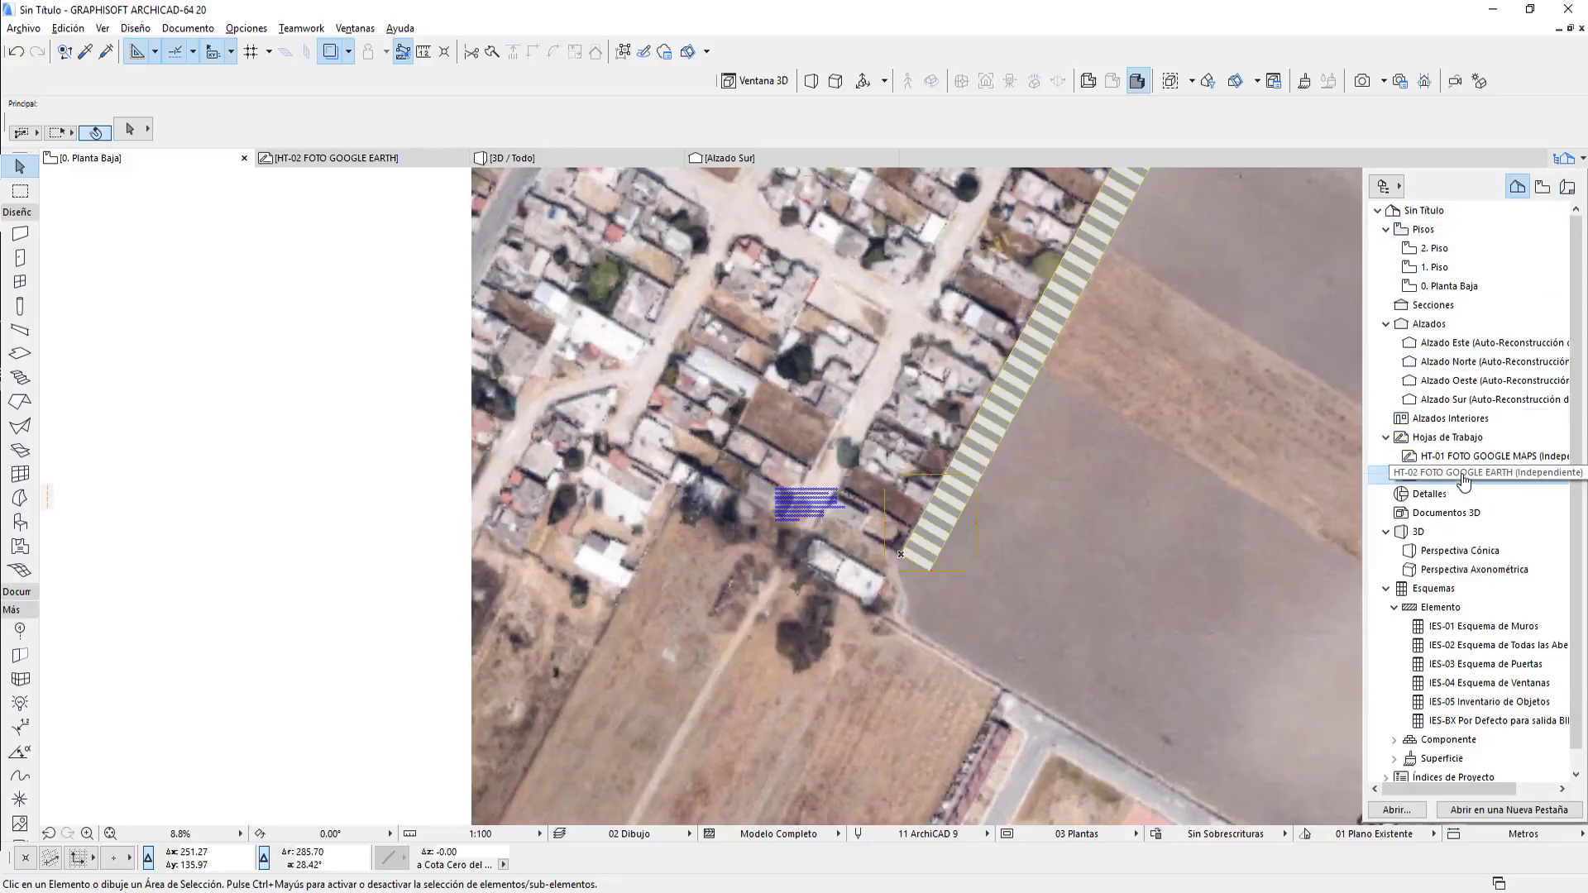
pyautogui.rightClick(1462, 480)
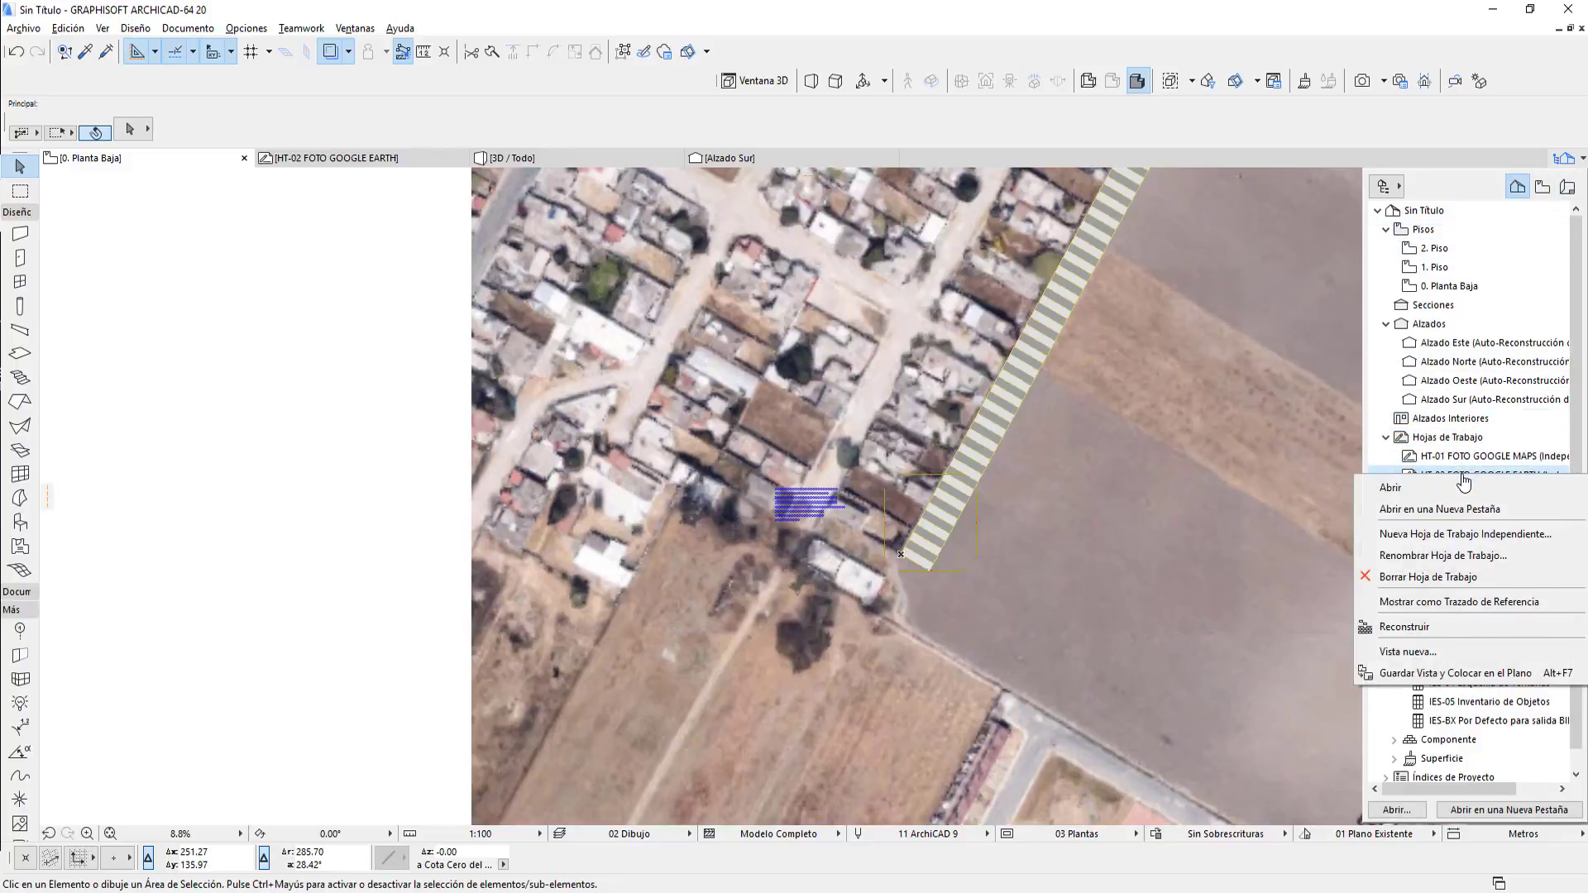
pyautogui.click(1465, 603)
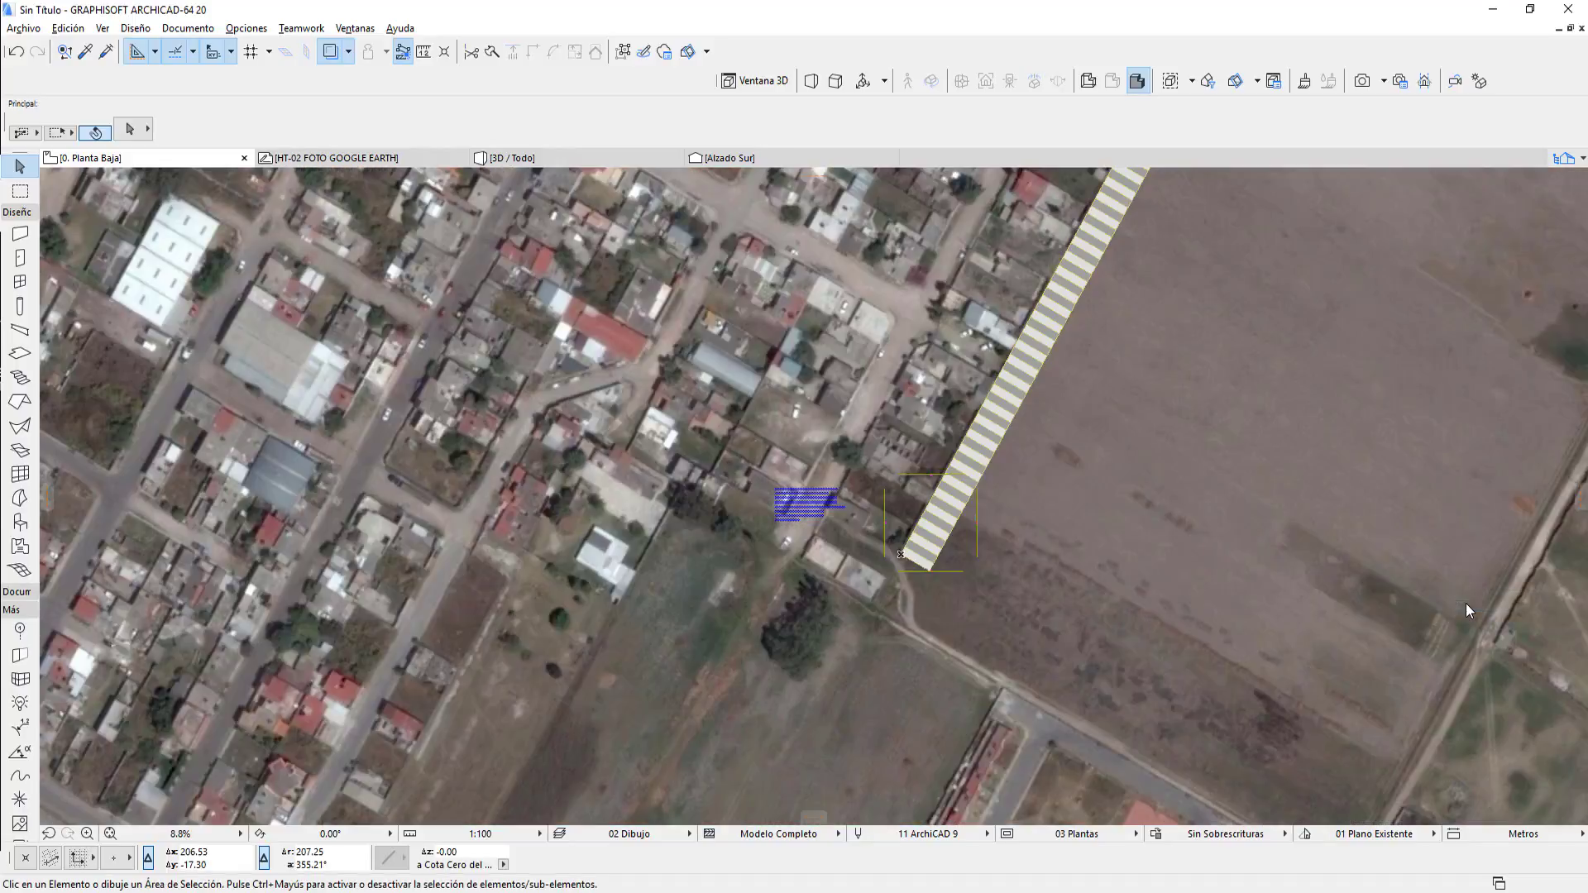
pyautogui.scroll(-2, 1196, 591)
pyautogui.scroll(-2, 1215, 591)
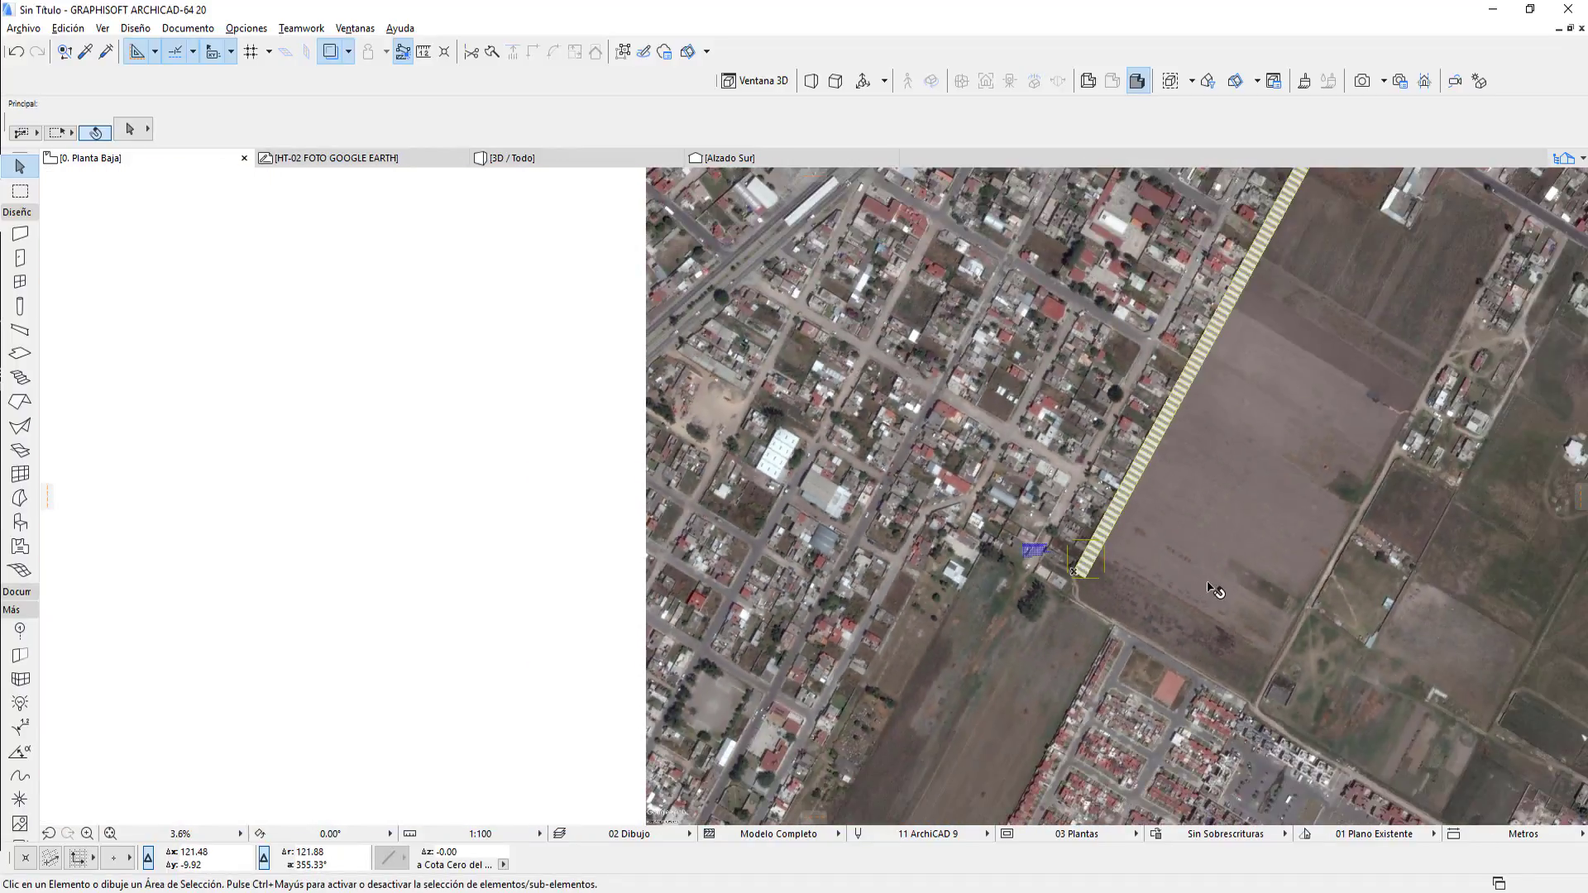
pyautogui.scroll(-1, 1282, 562)
pyautogui.moveTo(1294, 560); pyautogui.dragTo(1043, 619, button='middle')
pyautogui.scroll(3, 811, 441)
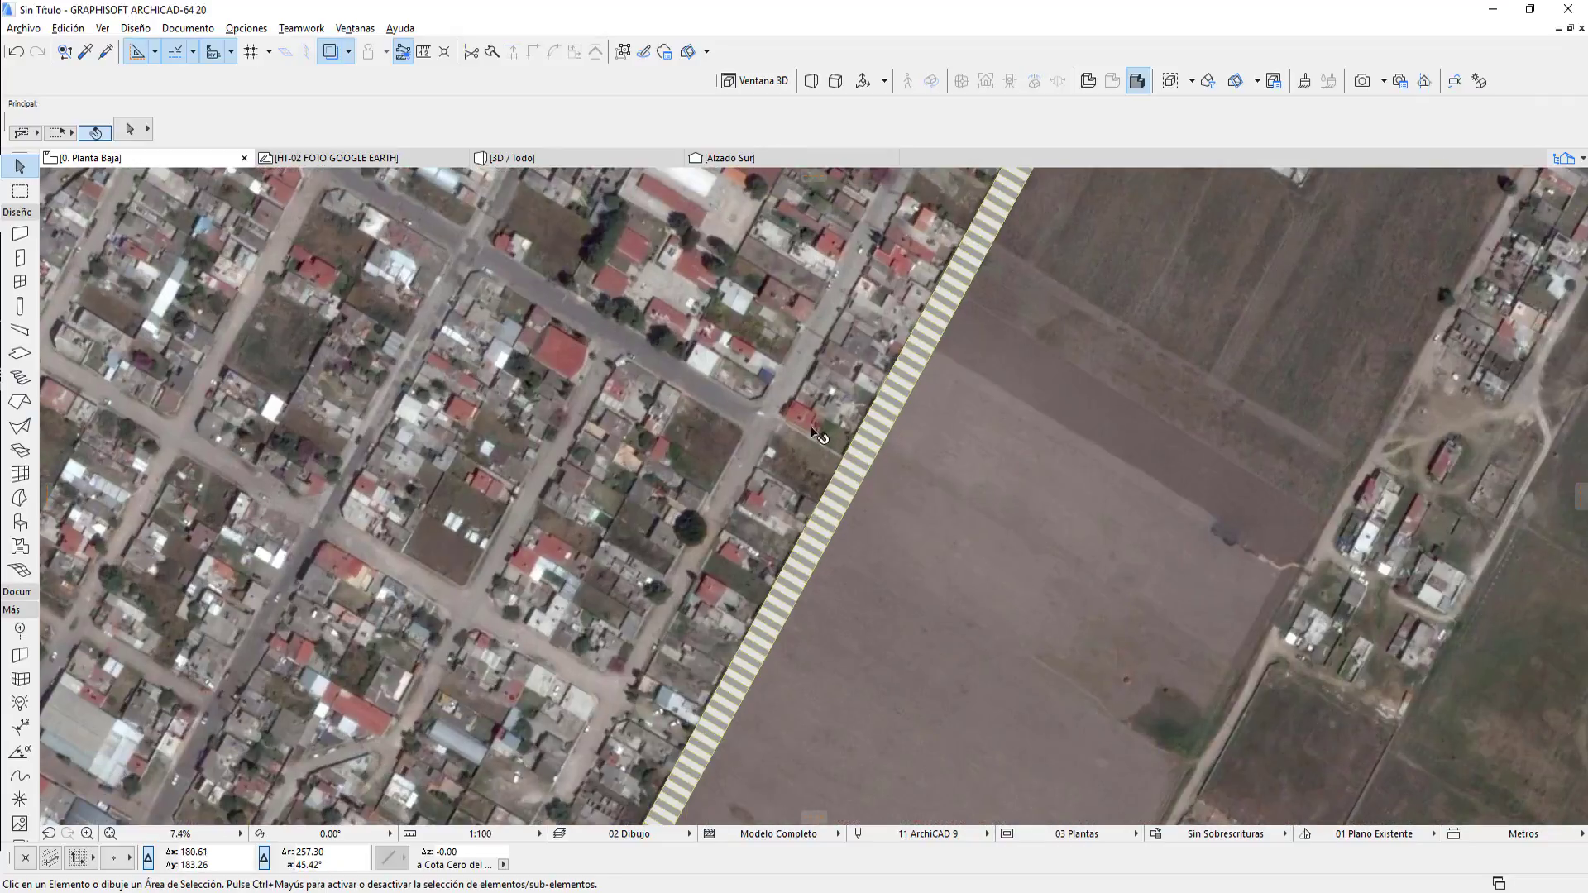
pyautogui.scroll(2, 810, 440)
pyautogui.scroll(2, 811, 441)
pyautogui.scroll(1, 810, 440)
pyautogui.scroll(1, 810, 440)
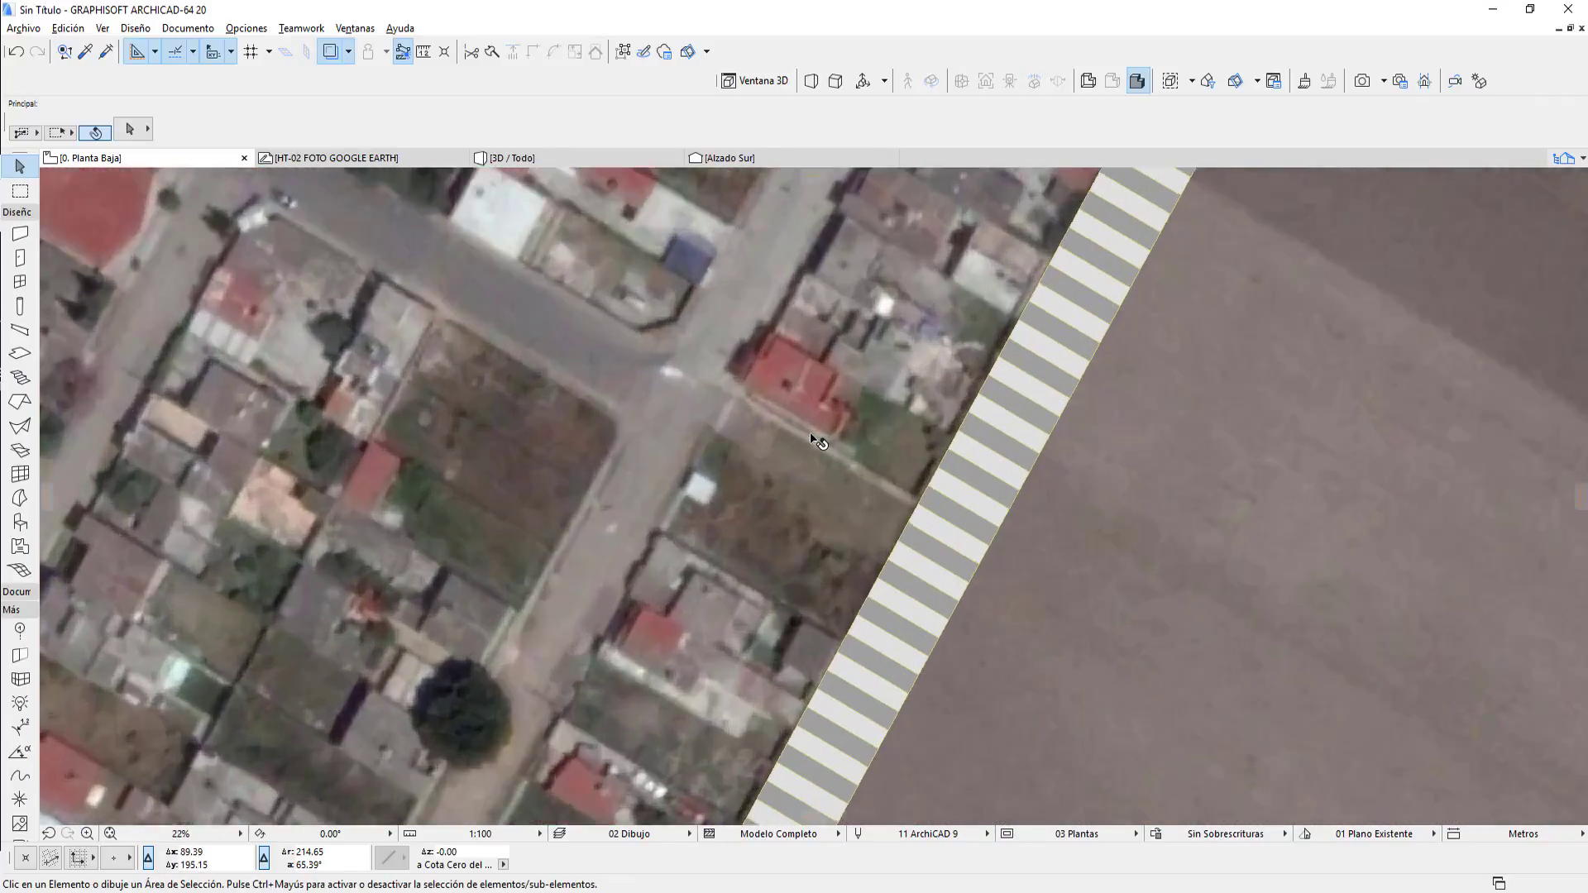
pyautogui.scroll(1, 811, 441)
pyautogui.scroll(2, 813, 441)
pyautogui.scroll(-3, 819, 441)
pyautogui.scroll(-1, 819, 441)
pyautogui.scroll(-1, 822, 439)
pyautogui.scroll(-1, 953, 271)
pyautogui.keyDown('ctrl'); pyautogui.scroll(-2, 953, 270); pyautogui.keyUp('ctrl')
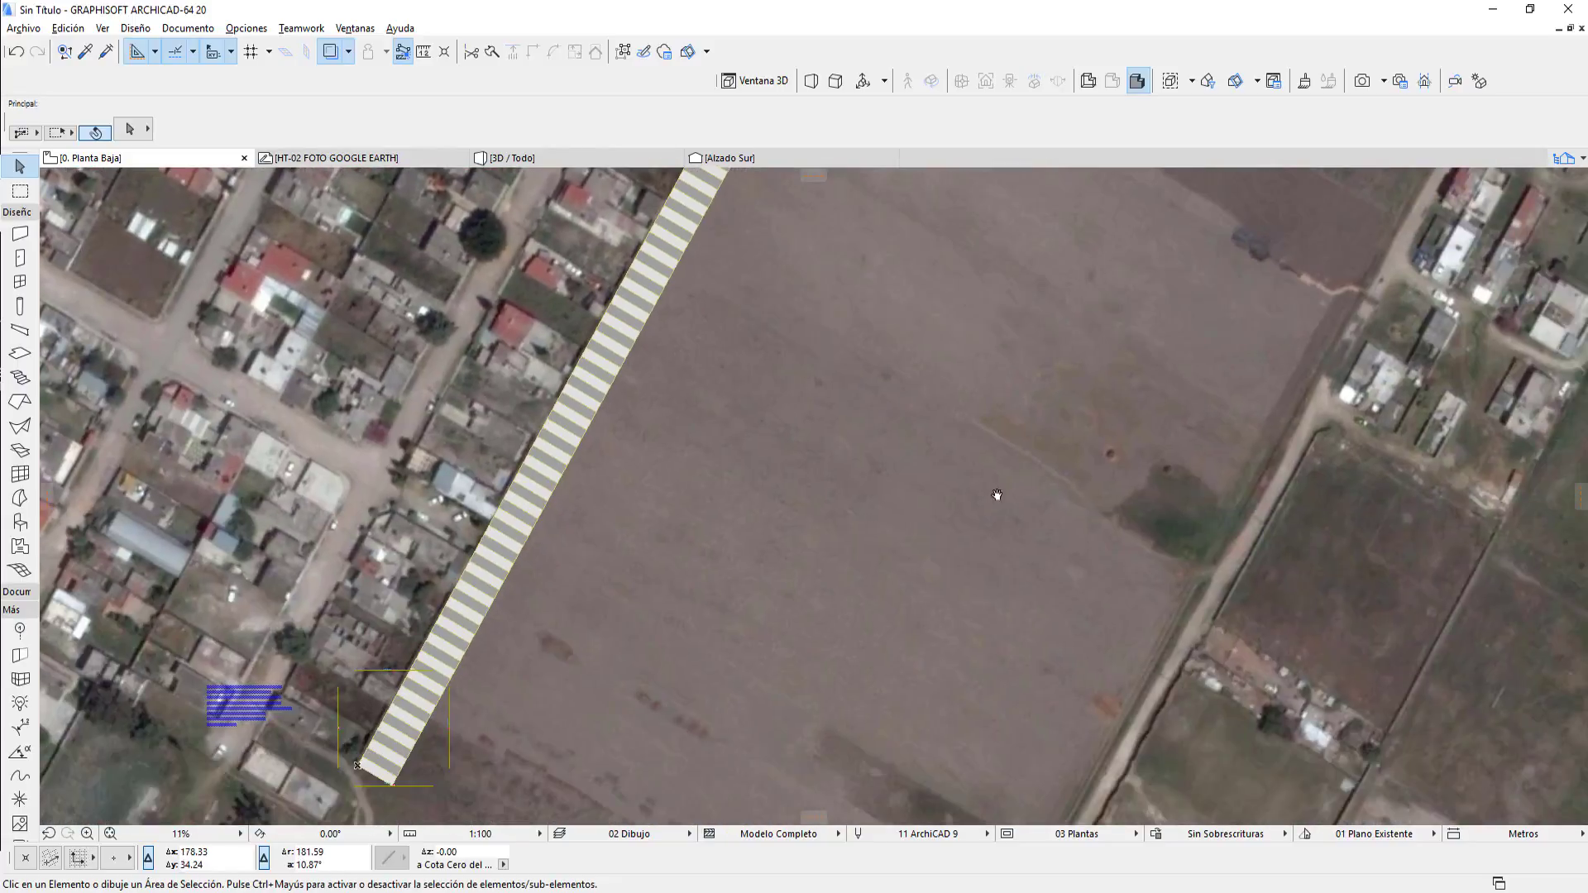
pyautogui.keyDown('ctrl'); pyautogui.scroll(-2, 989, 506); pyautogui.keyUp('ctrl')
pyautogui.keyDown('ctrl'); pyautogui.scroll(-3, 1063, 373); pyautogui.keyUp('ctrl')
pyautogui.scroll(1, 614, 523)
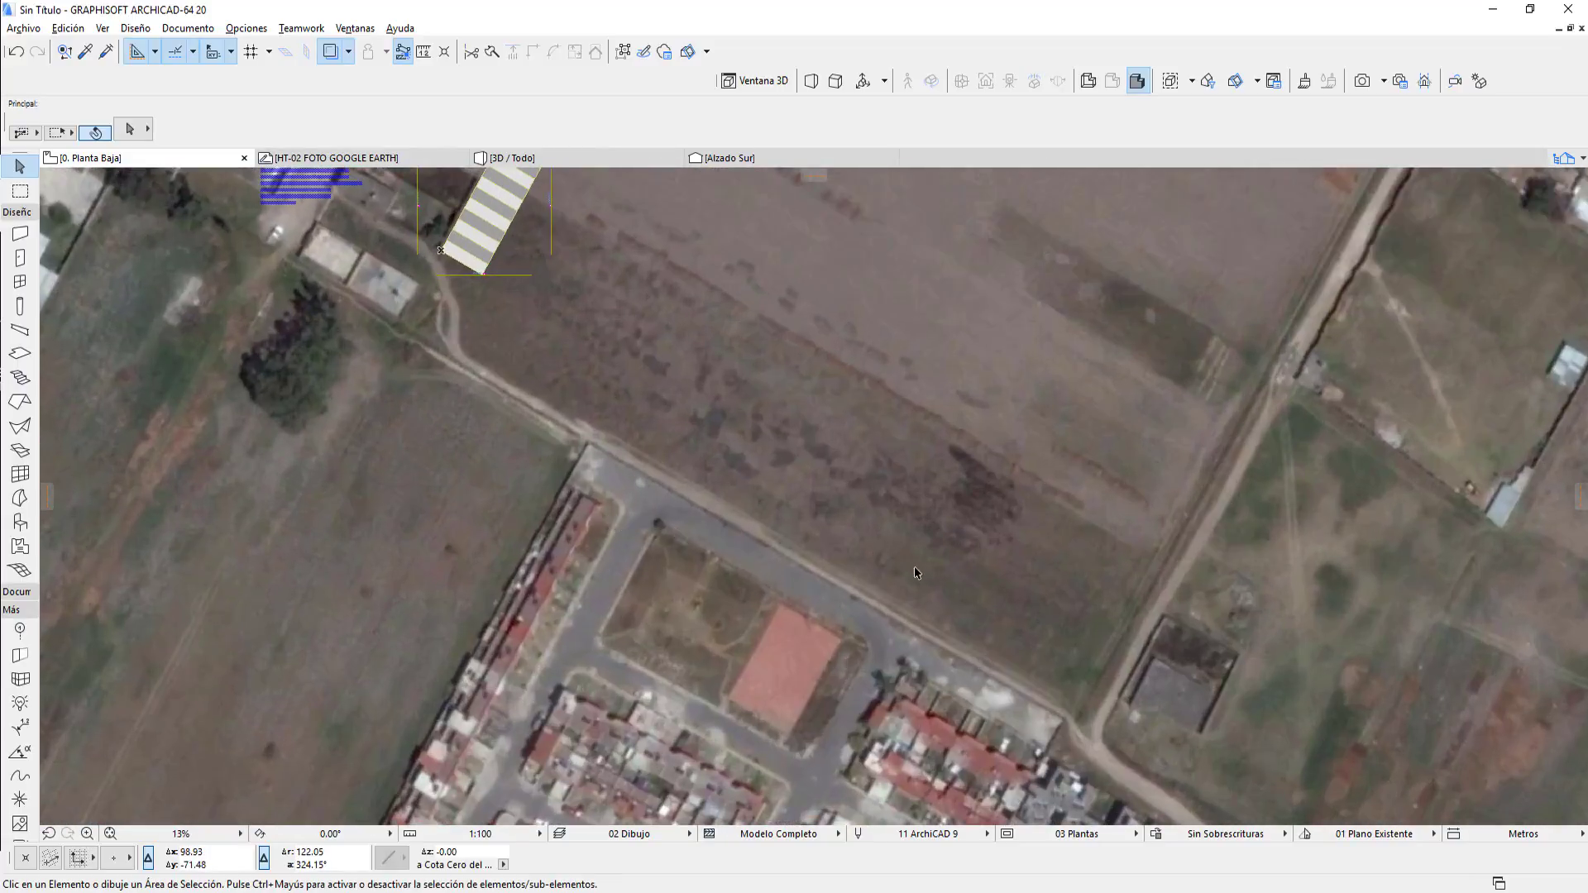
pyautogui.scroll(1, 687, 536)
pyautogui.scroll(1, 562, 438)
pyautogui.scroll(1, 514, 425)
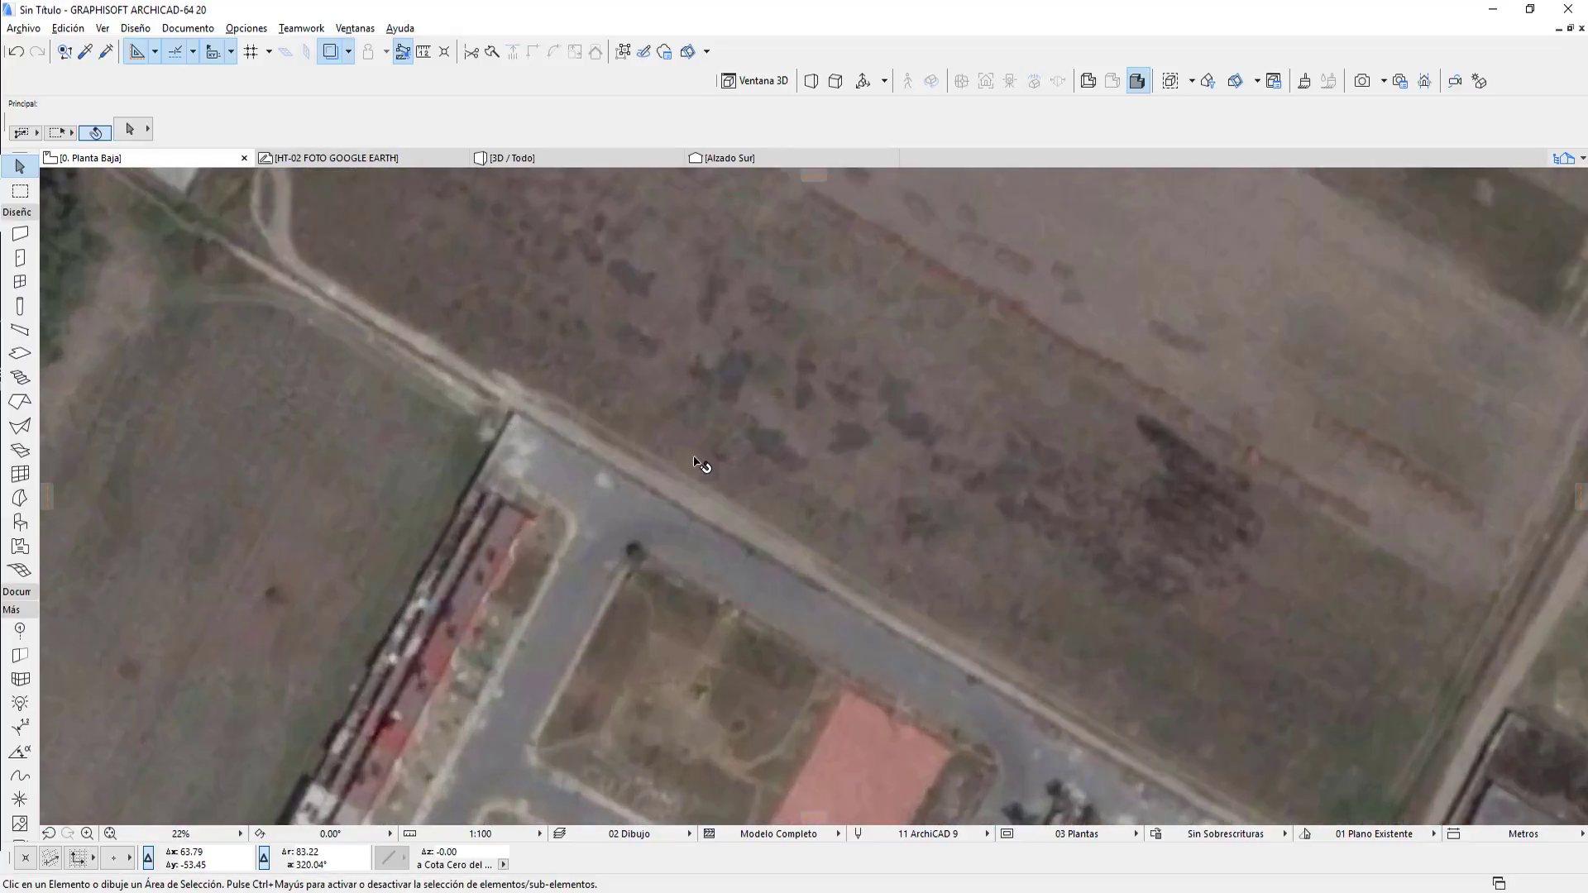
pyautogui.scroll(-3, 698, 461)
pyautogui.keyDown('ctrl'); pyautogui.scroll(2, 1010, 585); pyautogui.keyUp('ctrl')
pyautogui.keyDown('ctrl'); pyautogui.scroll(2, 675, 588); pyautogui.keyUp('ctrl')
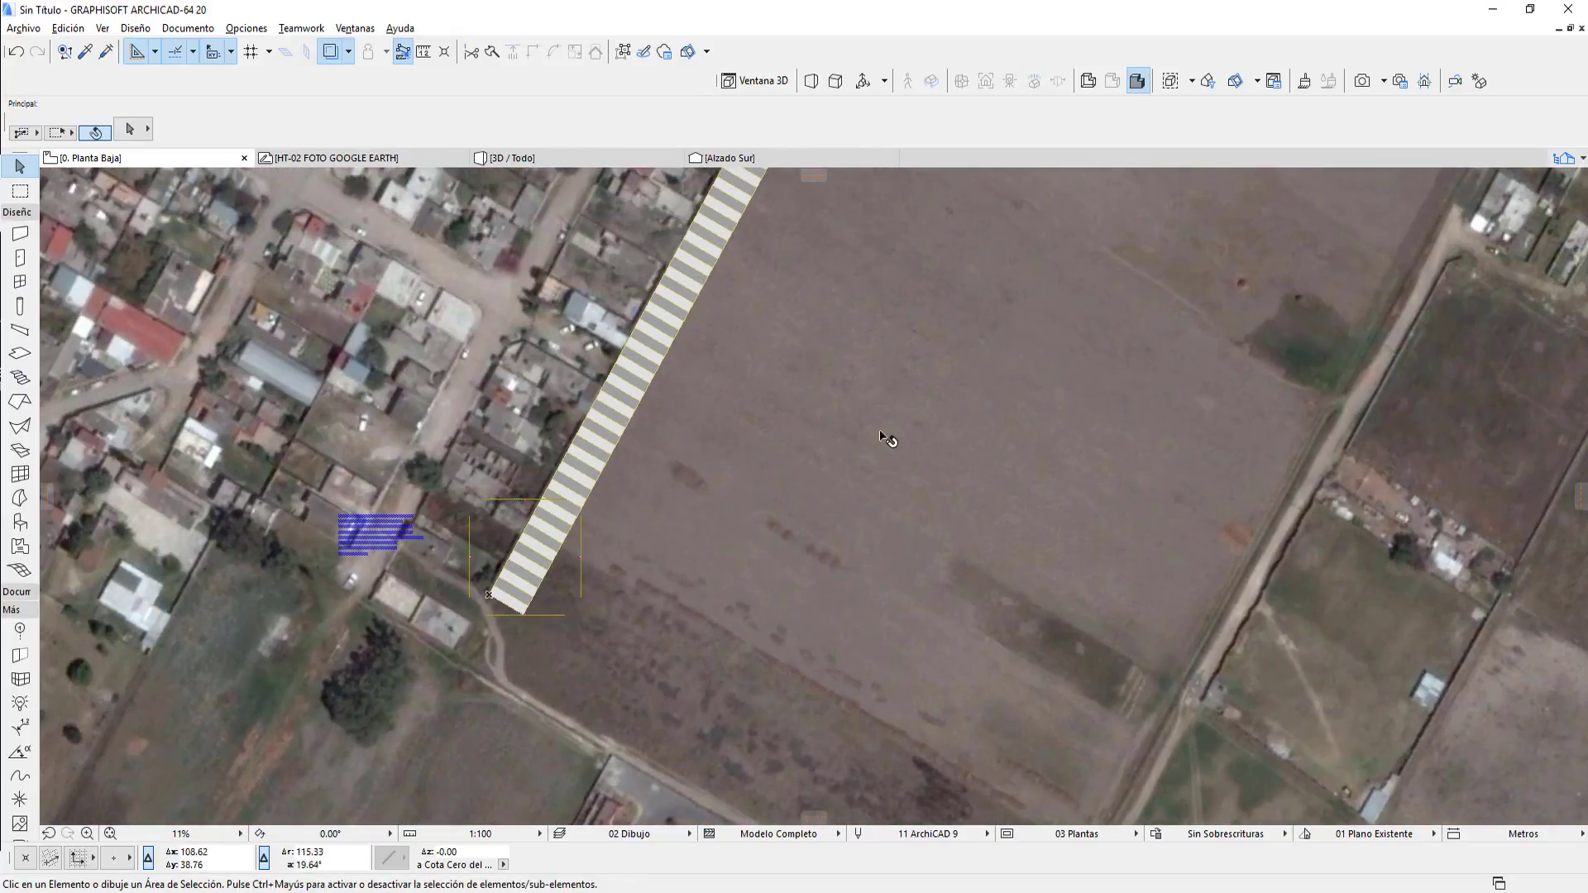
pyautogui.moveTo(886, 440); pyautogui.dragTo(762, 656, button='middle')
pyautogui.moveTo(1224, 380); pyautogui.dragTo(910, 453, button='middle')
pyautogui.keyDown('ctrl'); pyautogui.scroll(2, 909, 453); pyautogui.keyUp('ctrl')
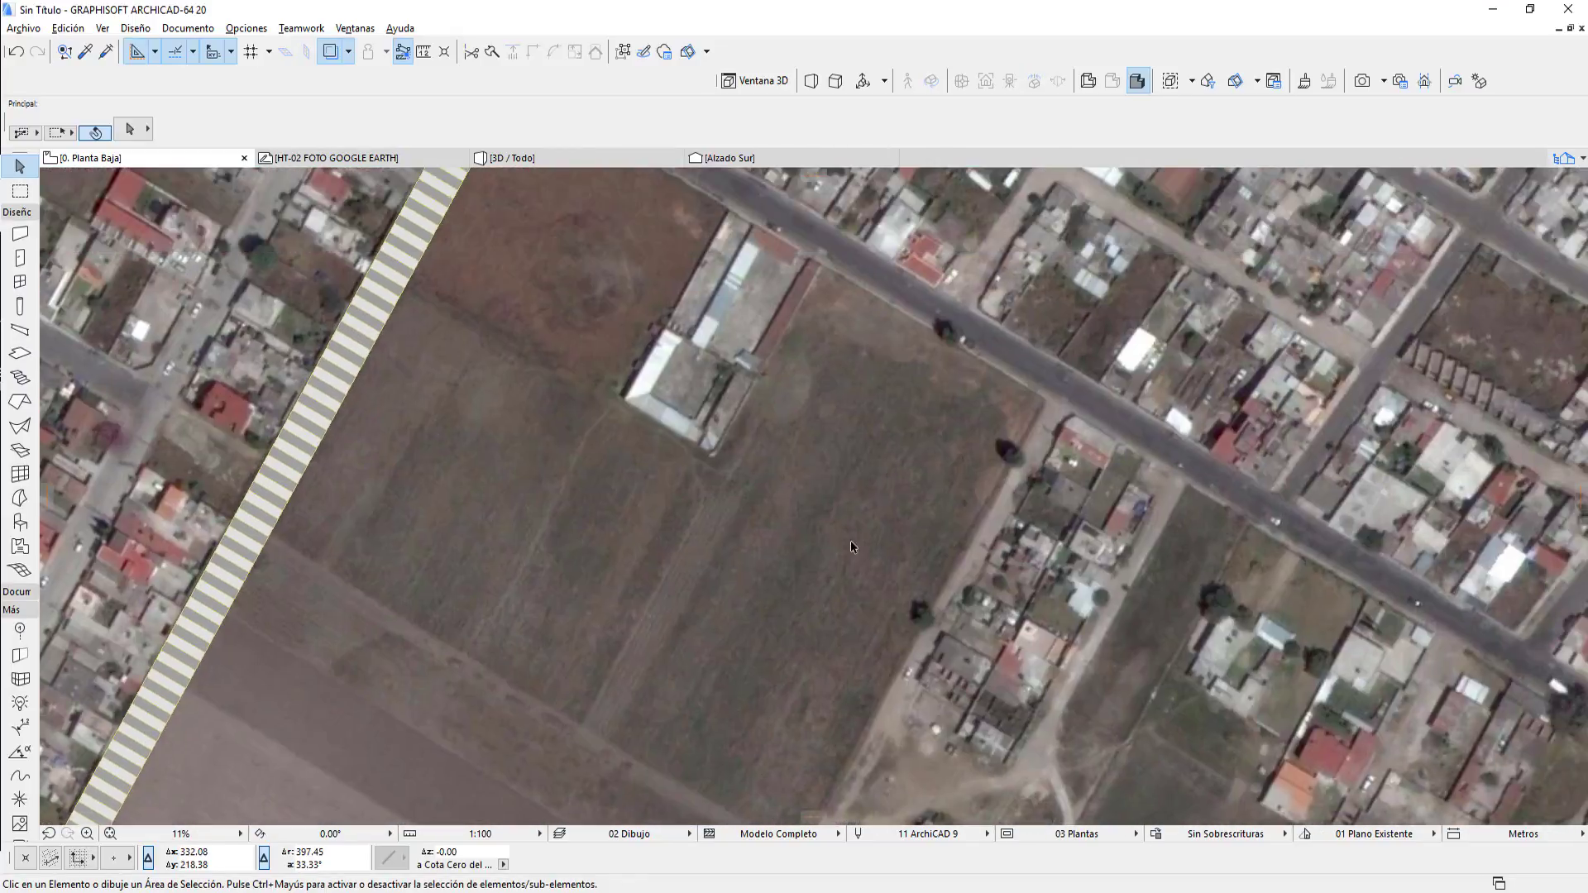
pyautogui.scroll(1, 879, 460)
pyautogui.scroll(2, 818, 340)
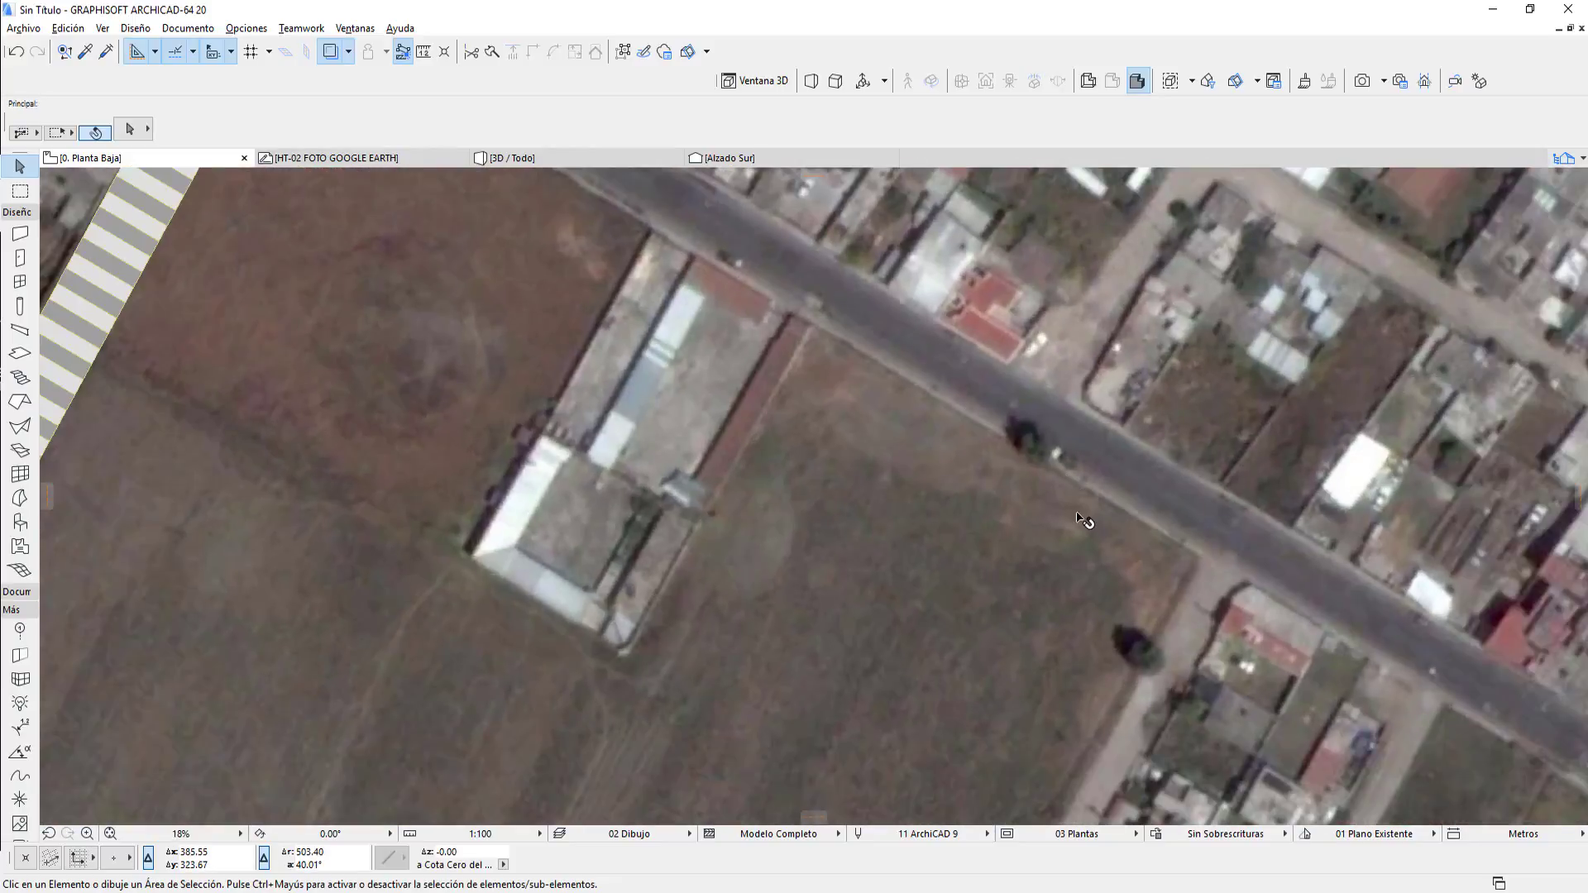
pyautogui.scroll(-3, 1084, 519)
pyautogui.scroll(-2, 1113, 512)
pyautogui.moveTo(782, 715); pyautogui.dragTo(907, 496, button='middle')
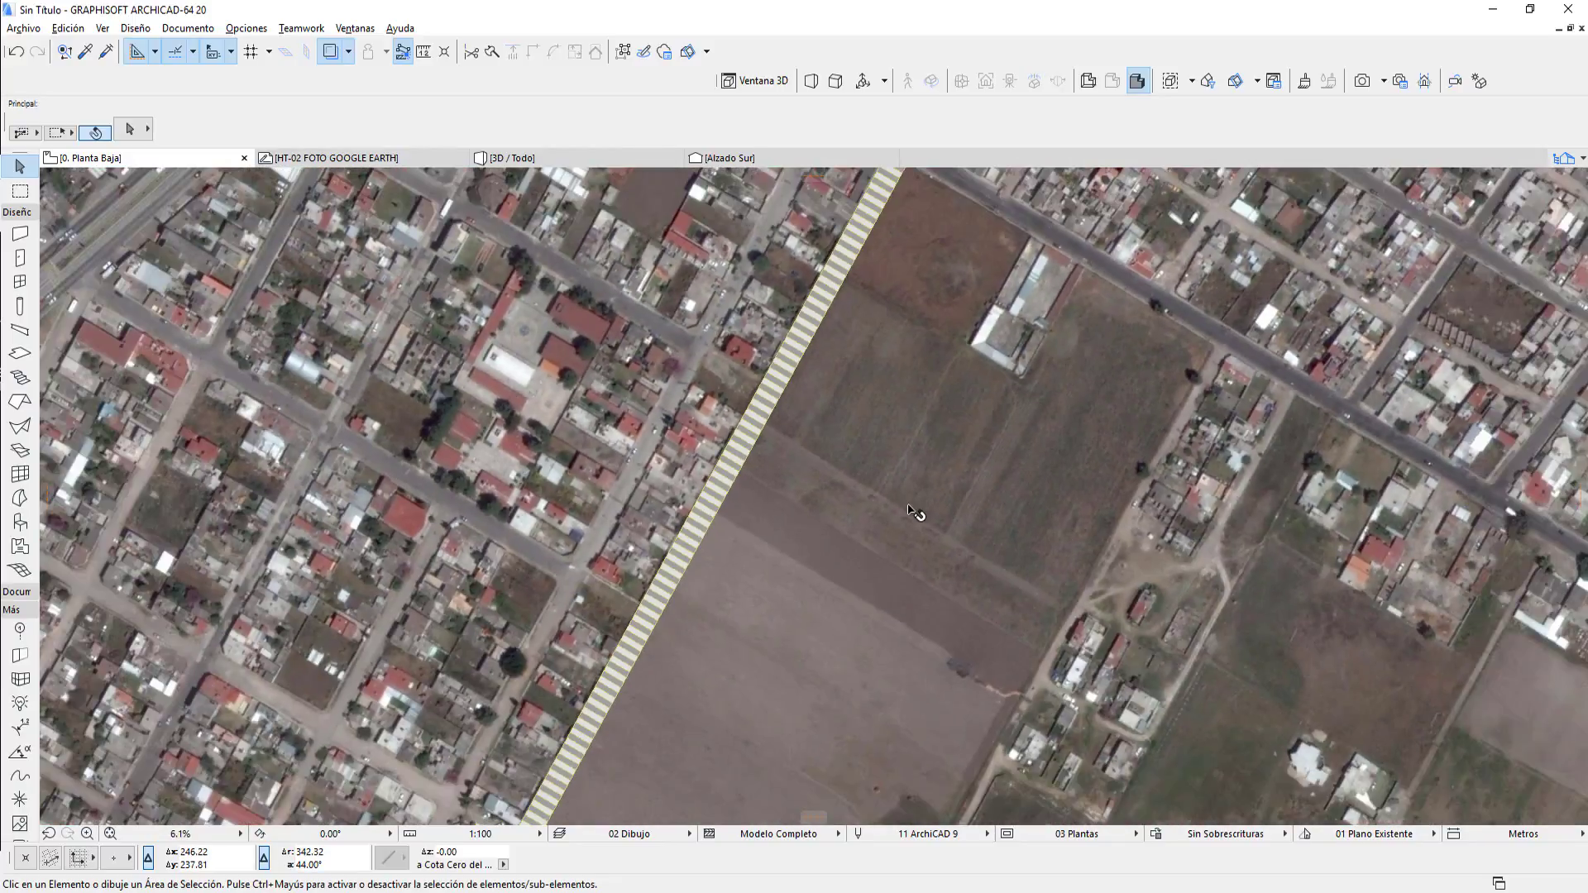
pyautogui.scroll(-2, 891, 645)
pyautogui.scroll(-1, 864, 632)
pyautogui.moveTo(862, 631); pyautogui.dragTo(865, 526, button='middle')
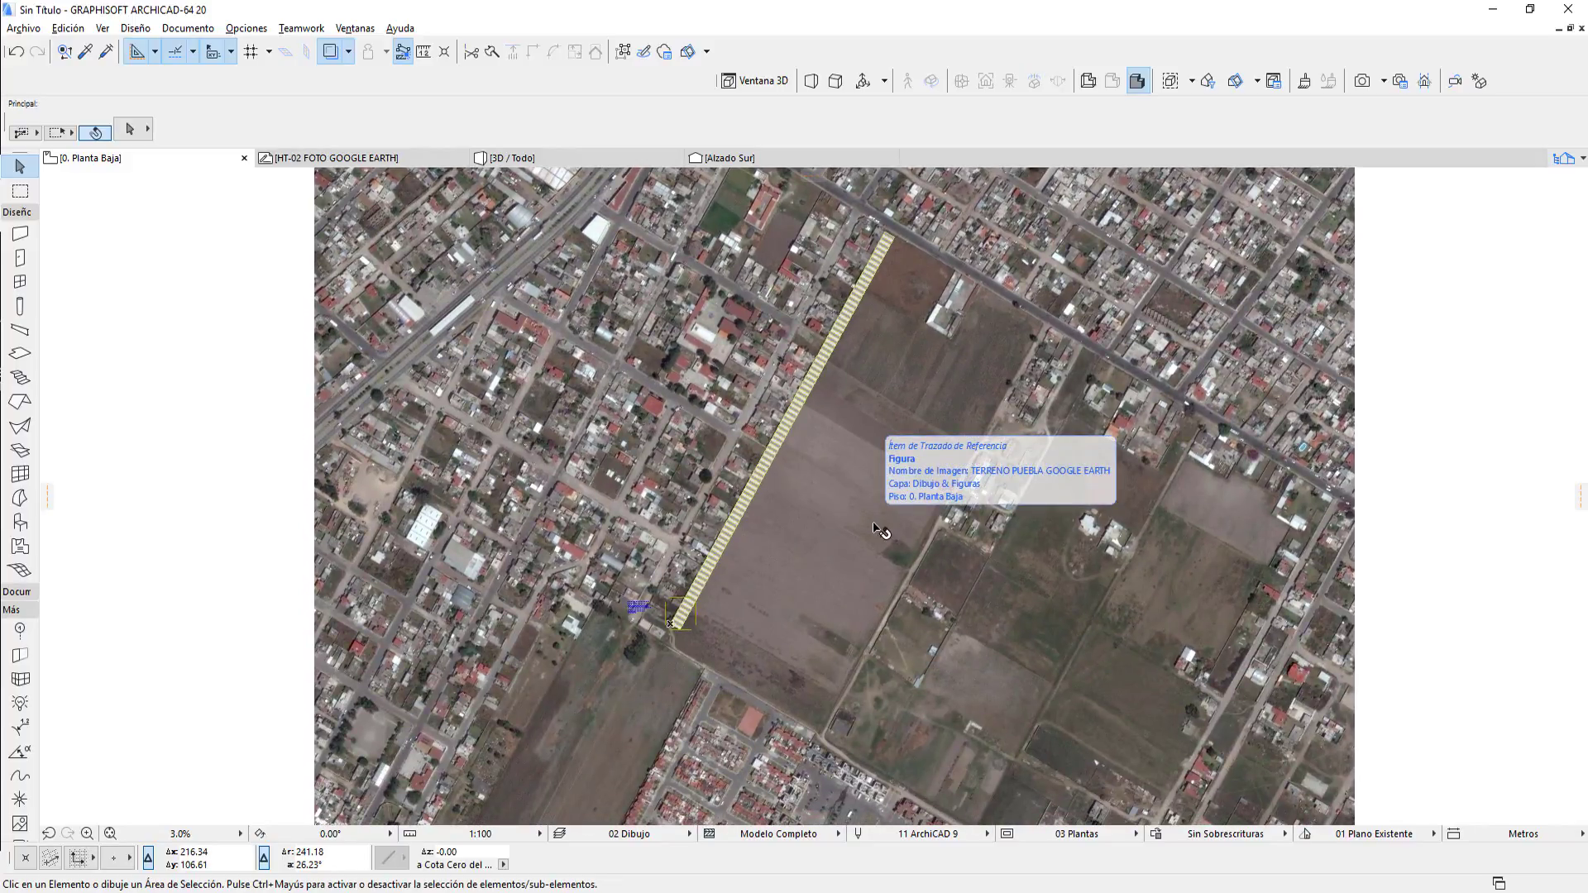
pyautogui.moveTo(869, 529); pyautogui.dragTo(857, 530, button='middle')
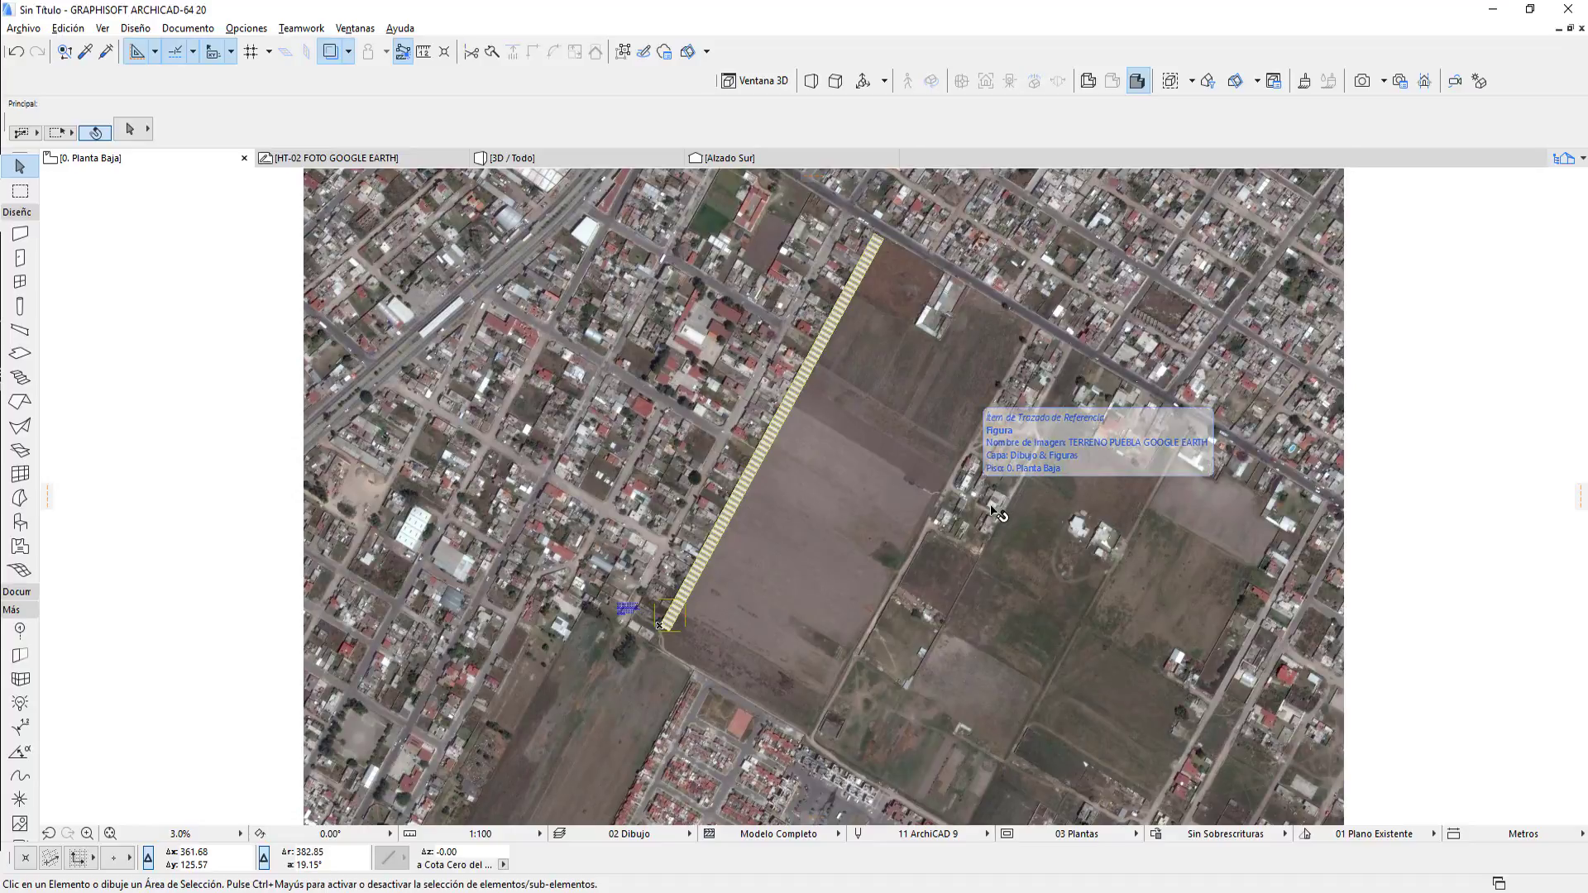
pyautogui.scroll(-2, 997, 513)
pyautogui.moveTo(654, 554); pyautogui.dragTo(661, 558, button='middle')
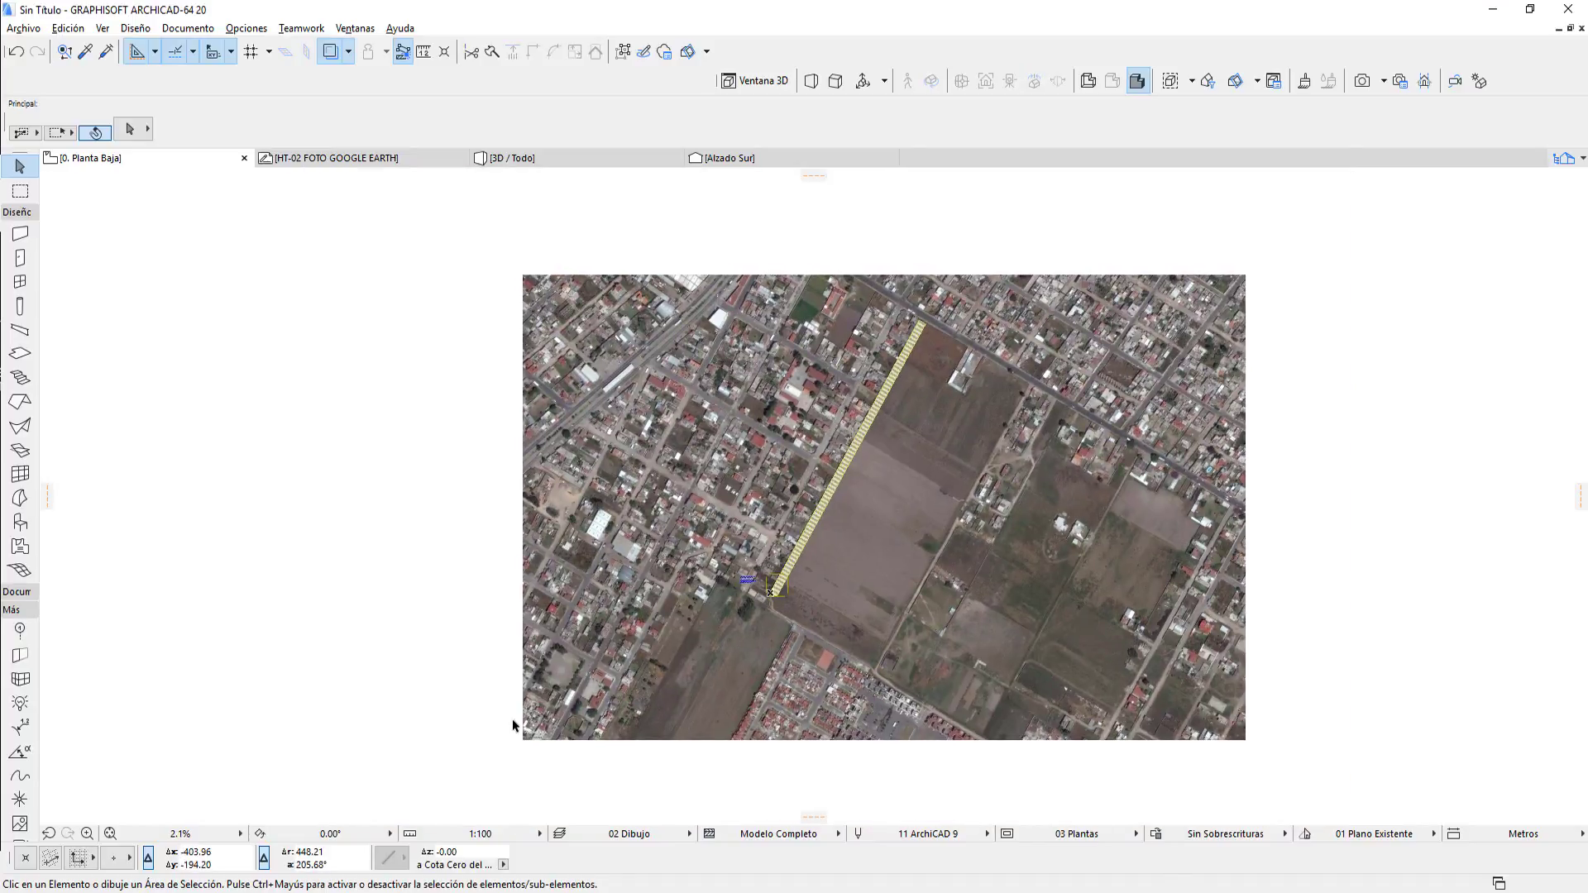
# Switch off the Trace & Reference display and zoom in on the plan's title text.
pyautogui.click(335, 58)
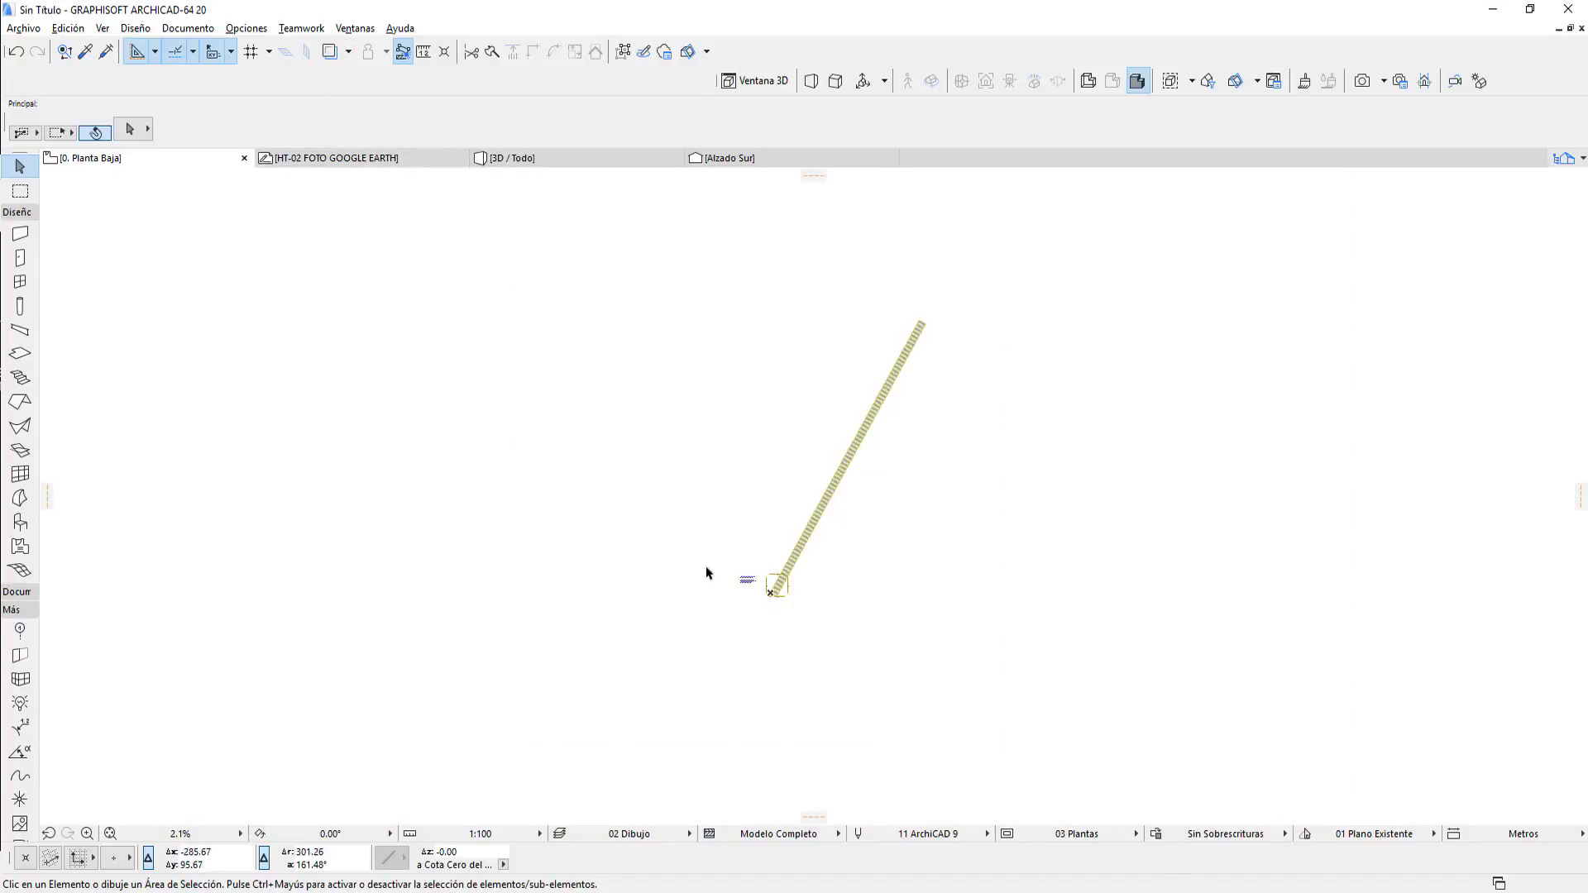
pyautogui.scroll(1, 707, 572)
pyautogui.scroll(2, 762, 599)
pyautogui.scroll(2, 762, 603)
pyautogui.scroll(2, 752, 588)
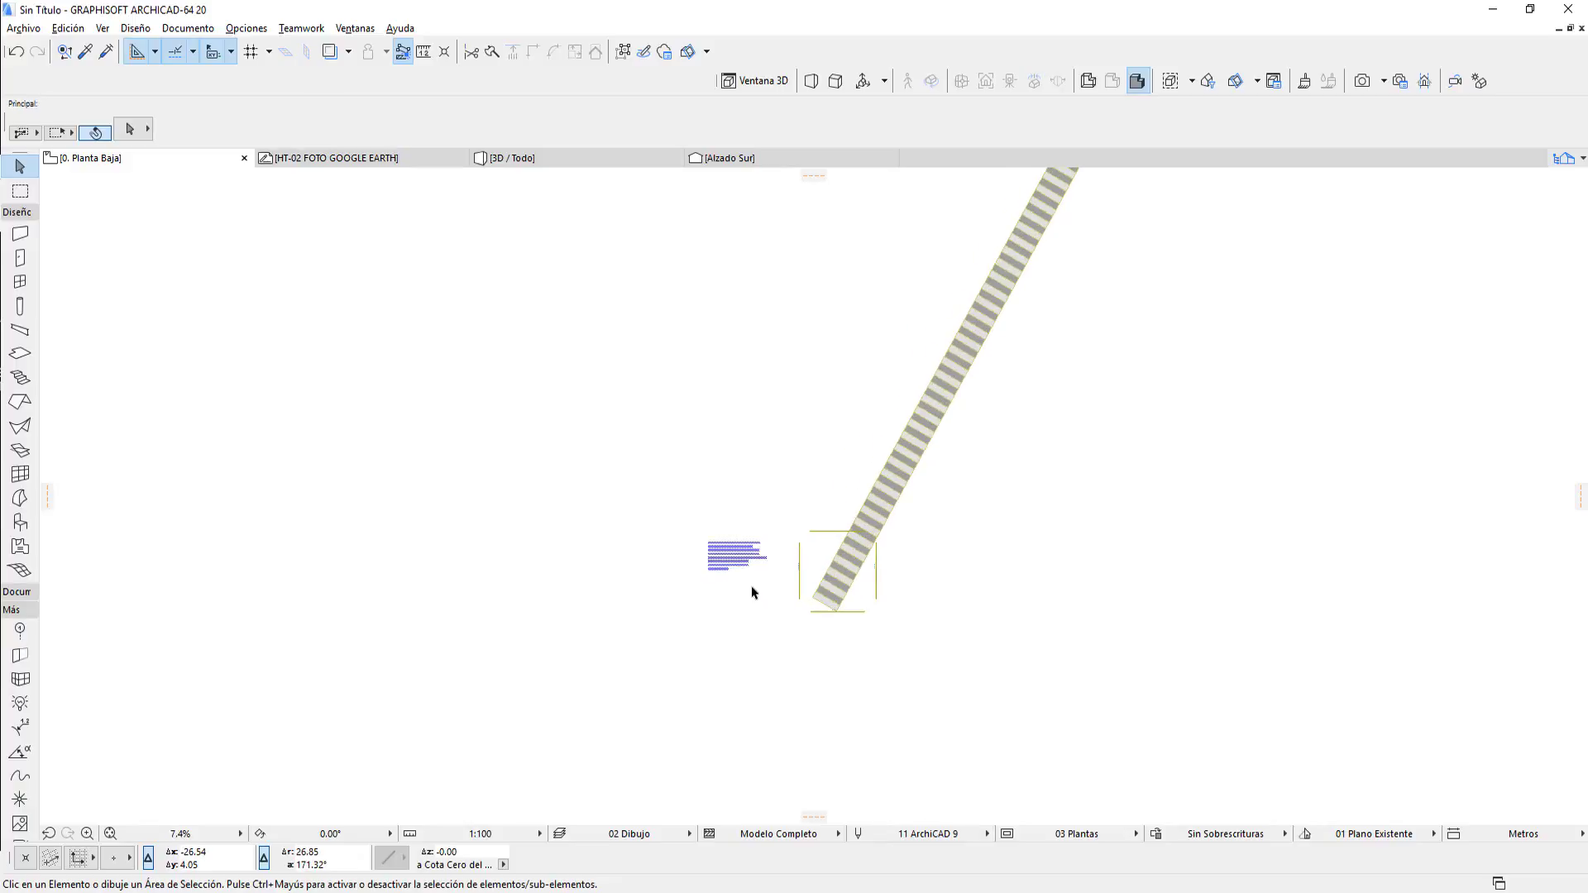
pyautogui.scroll(3, 749, 584)
pyautogui.scroll(3, 749, 583)
pyautogui.scroll(3, 749, 583)
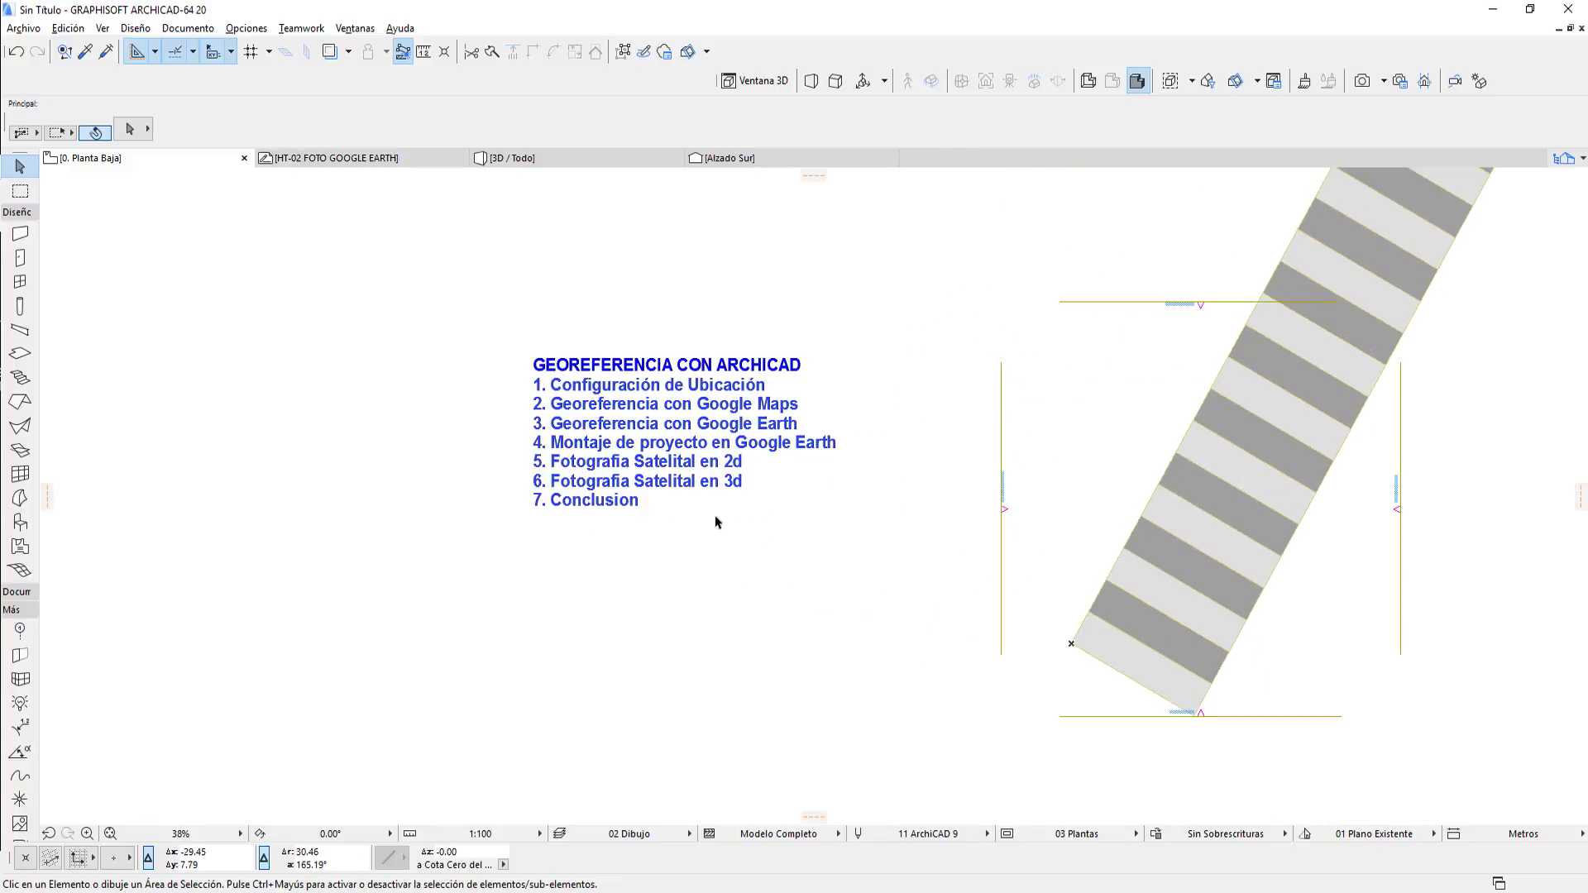
pyautogui.scroll(1, 756, 484)
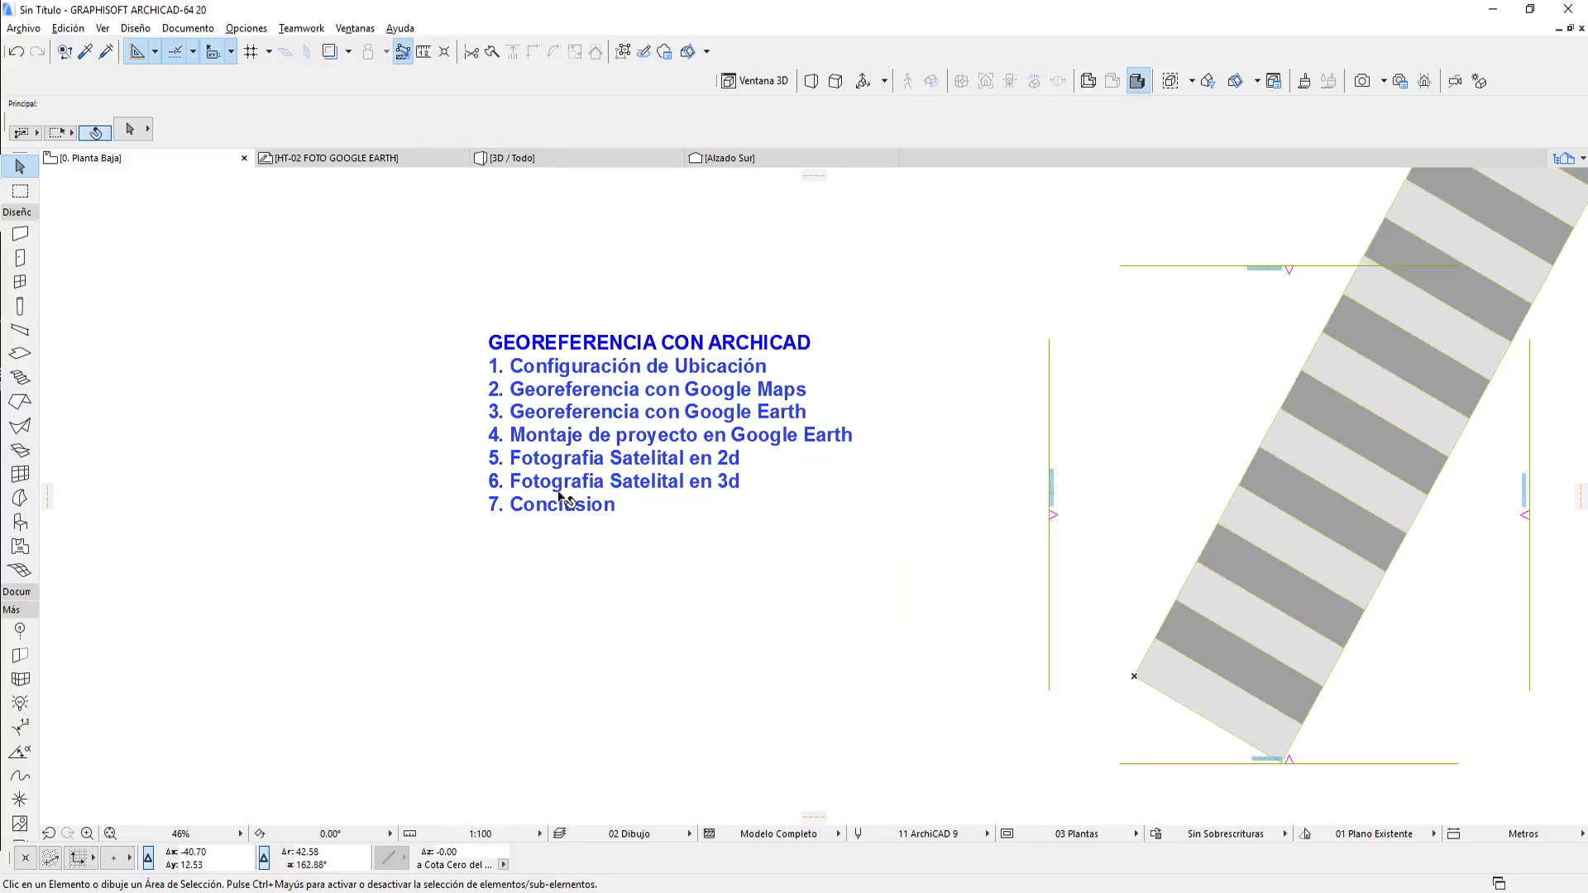